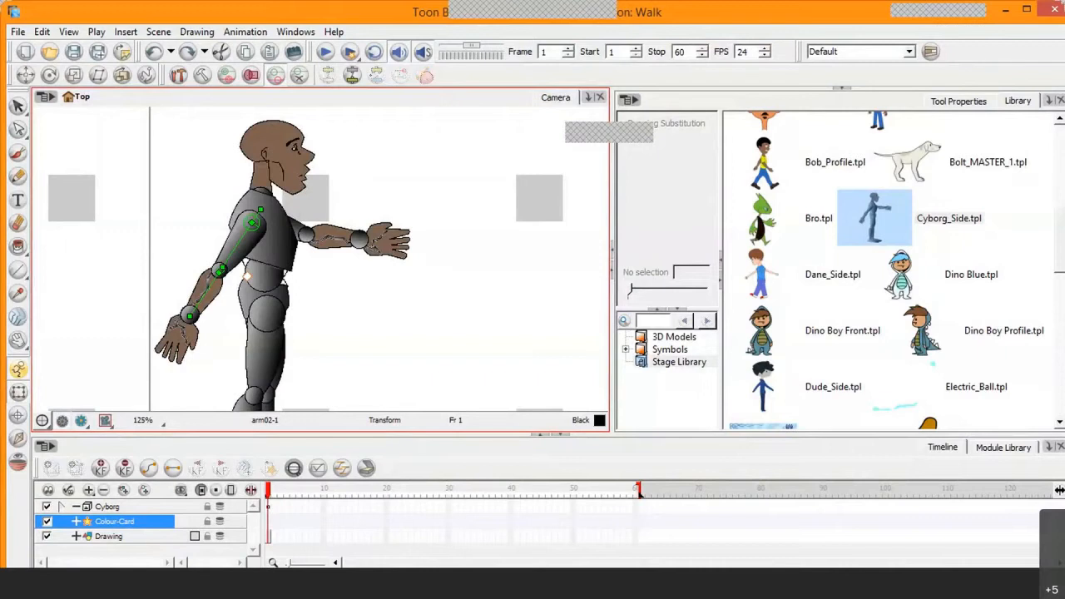
Browse the character templates around Cyborg_Side.tpl in the Stage Library and look at the library's view modes
{"action": "left_click", "coordinate": [857, 213]}
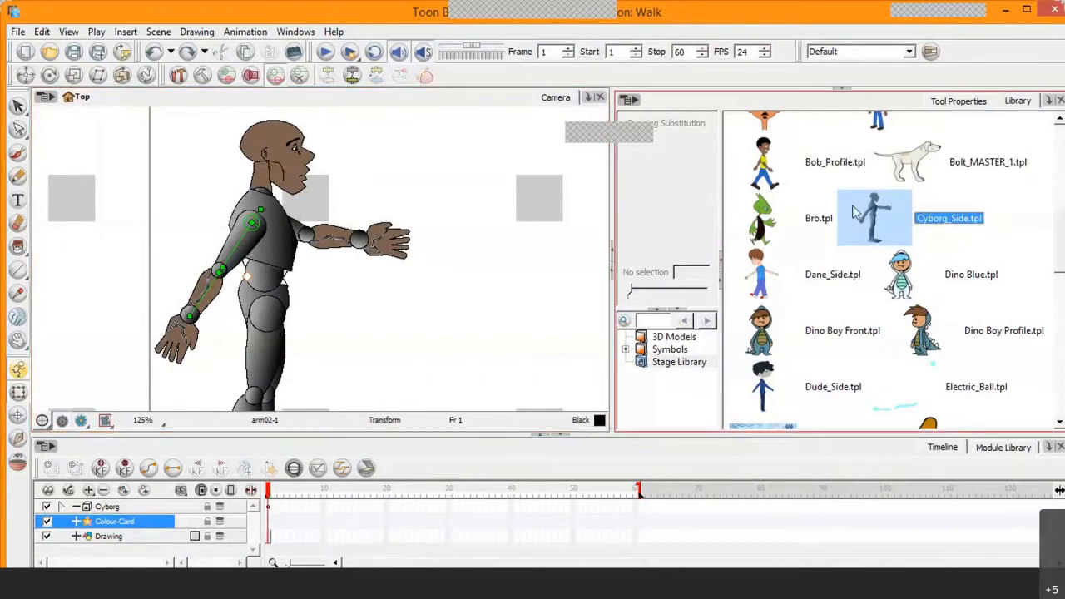
{"action": "scroll", "coordinate": [1062, 240], "scroll_direction": "up", "scroll_amount": 2}
{"action": "scroll", "coordinate": [1062, 240], "scroll_direction": "up", "scroll_amount": 5}
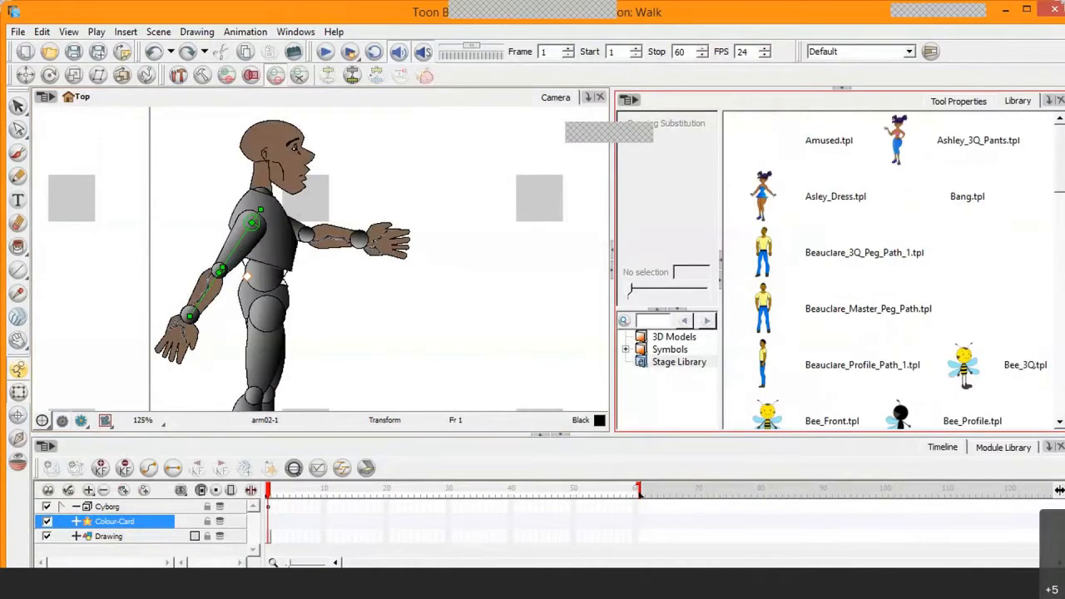
{"action": "scroll", "coordinate": [1062, 240], "scroll_direction": "down", "scroll_amount": 5}
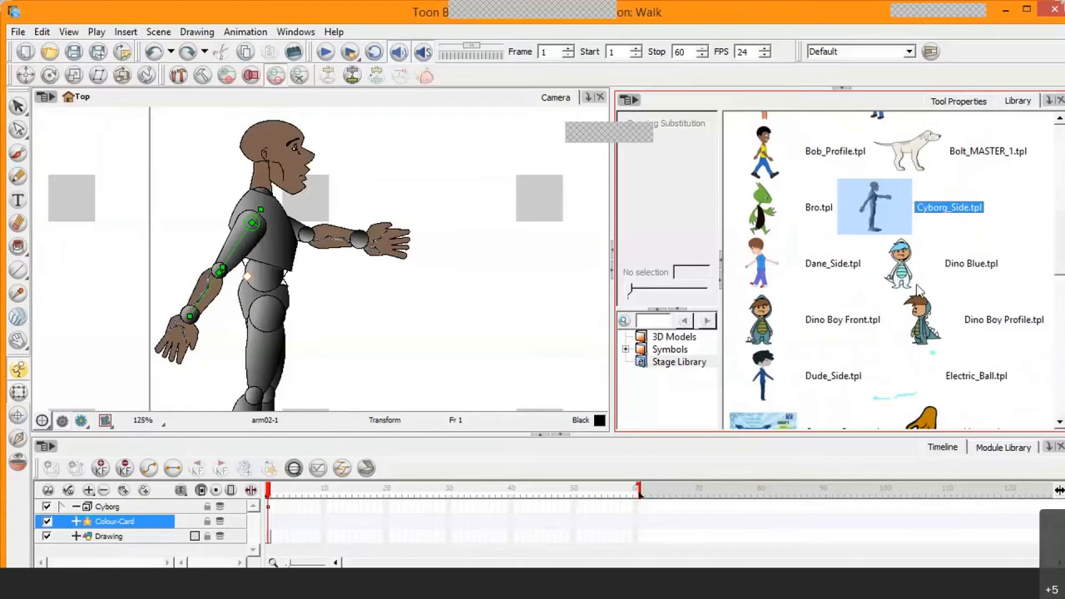
{"action": "right_click", "coordinate": [890, 351]}
{"action": "mouse_move", "coordinate": [905, 357]}
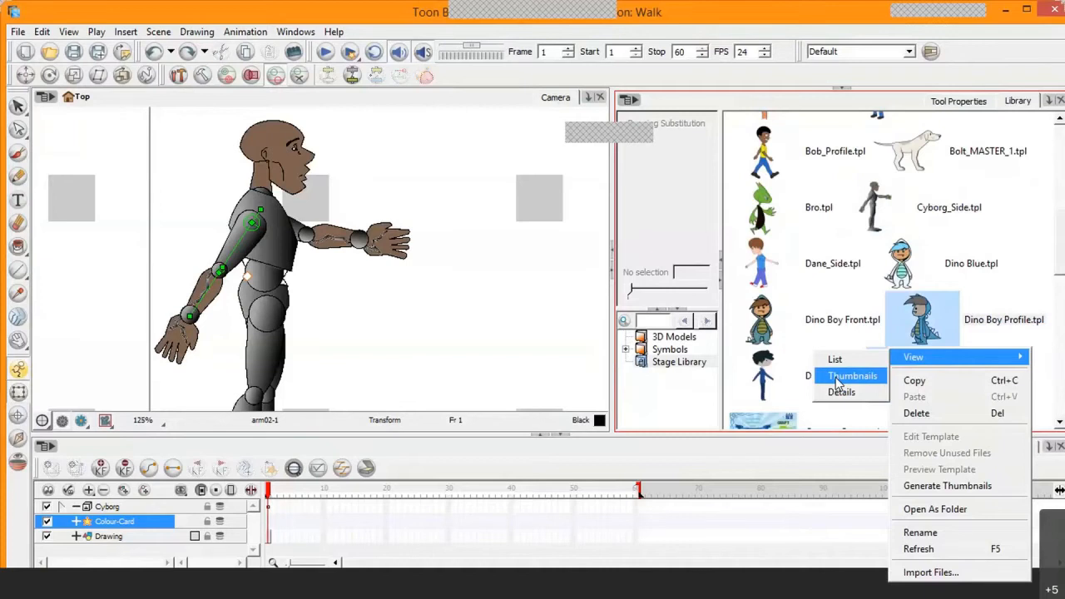
{"action": "left_click", "coordinate": [364, 291]}
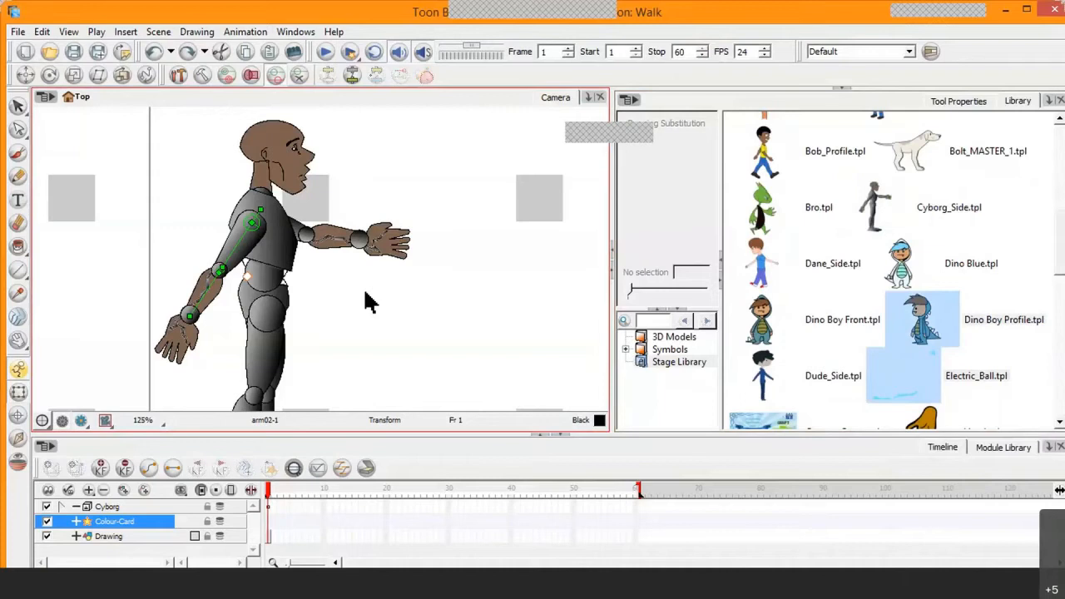
{"action": "left_click_drag", "start_coordinate": [1062, 250], "coordinate": [1062, 247]}
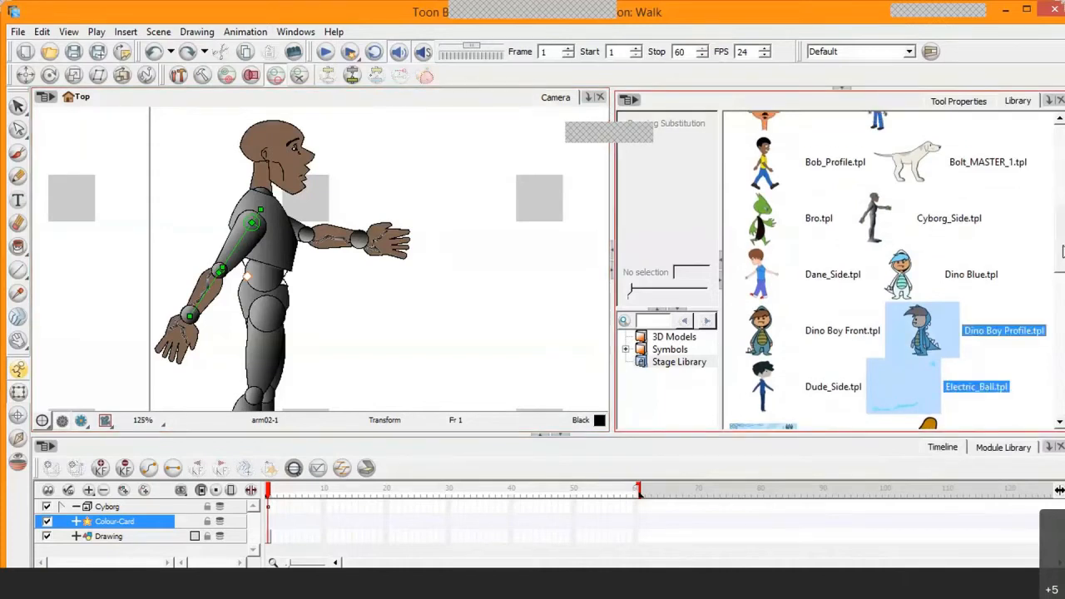
Check the Cyborg layer's exposure from frame 2 to frame 60 against frame 1
{"action": "left_click", "coordinate": [491, 456]}
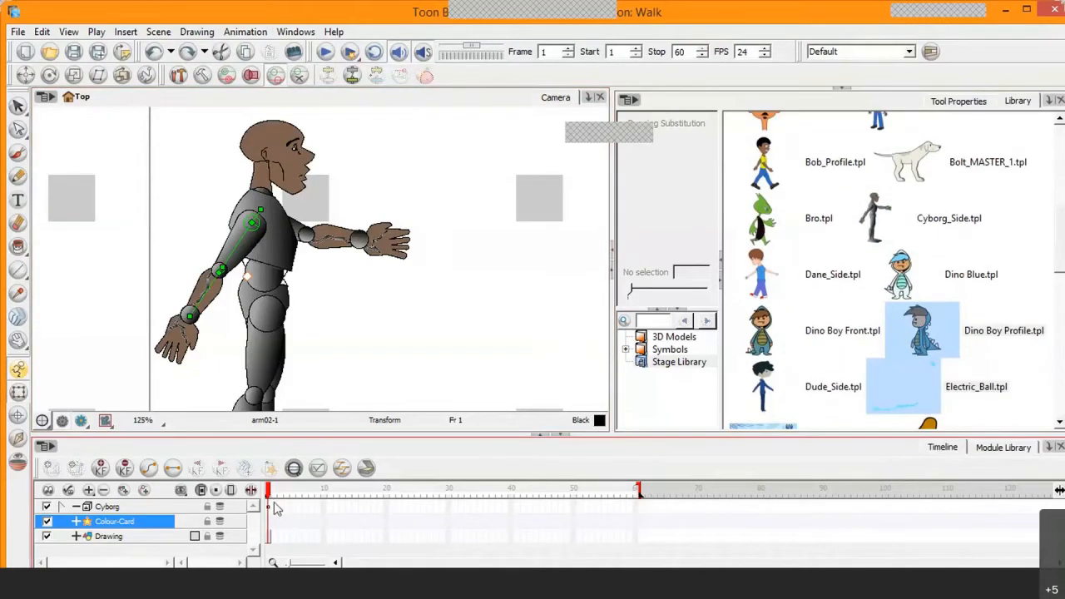
{"action": "left_click_drag", "start_coordinate": [274, 505], "coordinate": [660, 506]}
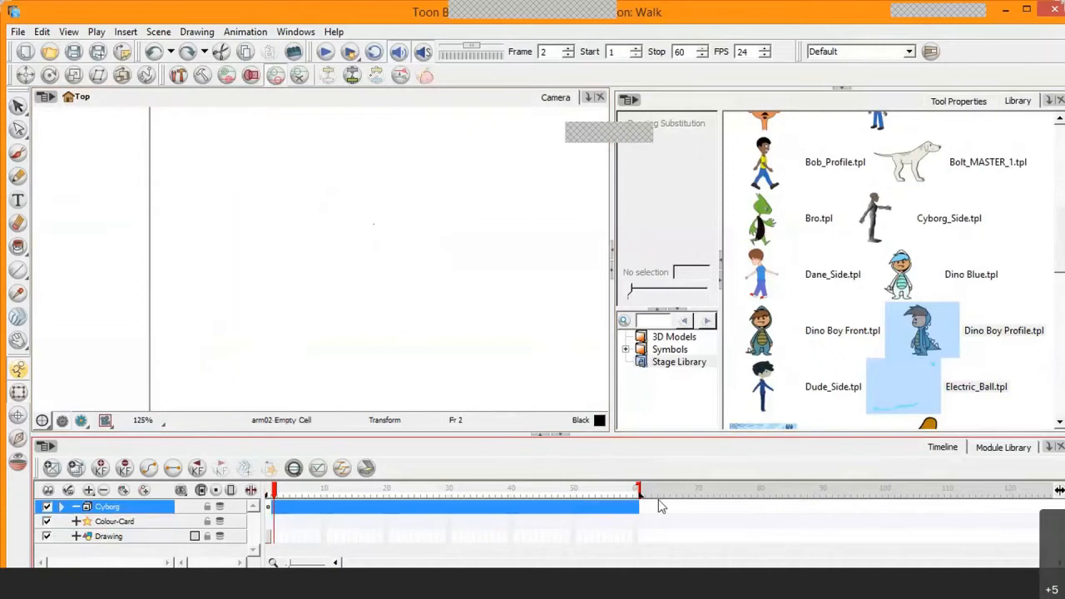
{"action": "left_click", "coordinate": [268, 509]}
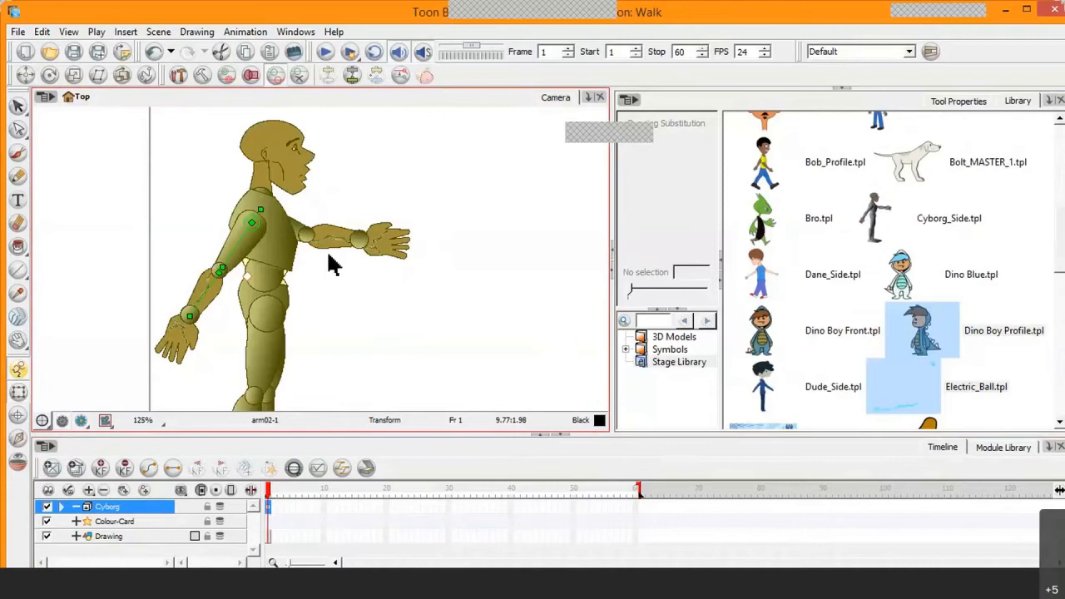
Try placing a second Cyborg_Side template beside the first cyborg and scaling it down to a similar height, and undo both
{"action": "left_click", "coordinate": [364, 295]}
{"action": "scroll", "coordinate": [364, 294], "scroll_direction": "down", "scroll_amount": 3}
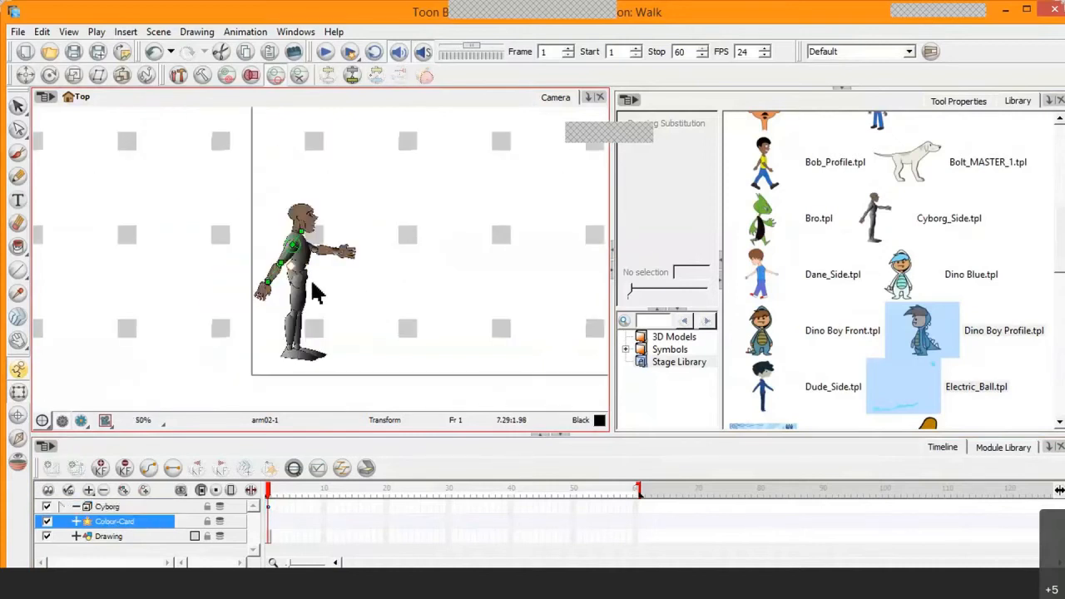
{"action": "scroll", "coordinate": [315, 291], "scroll_direction": "down", "scroll_amount": 1}
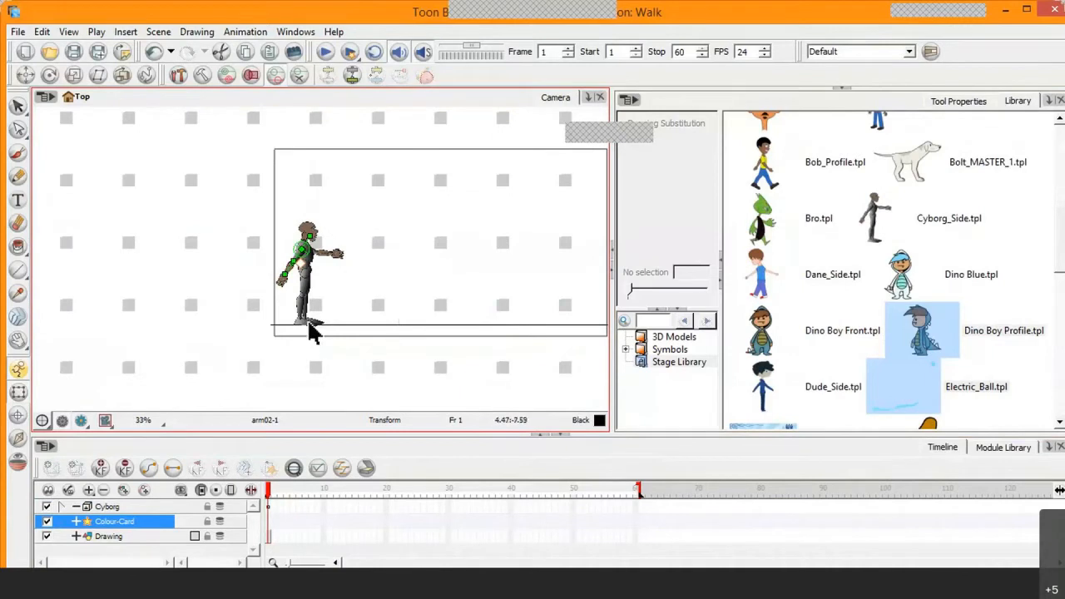
{"action": "left_click", "coordinate": [312, 329]}
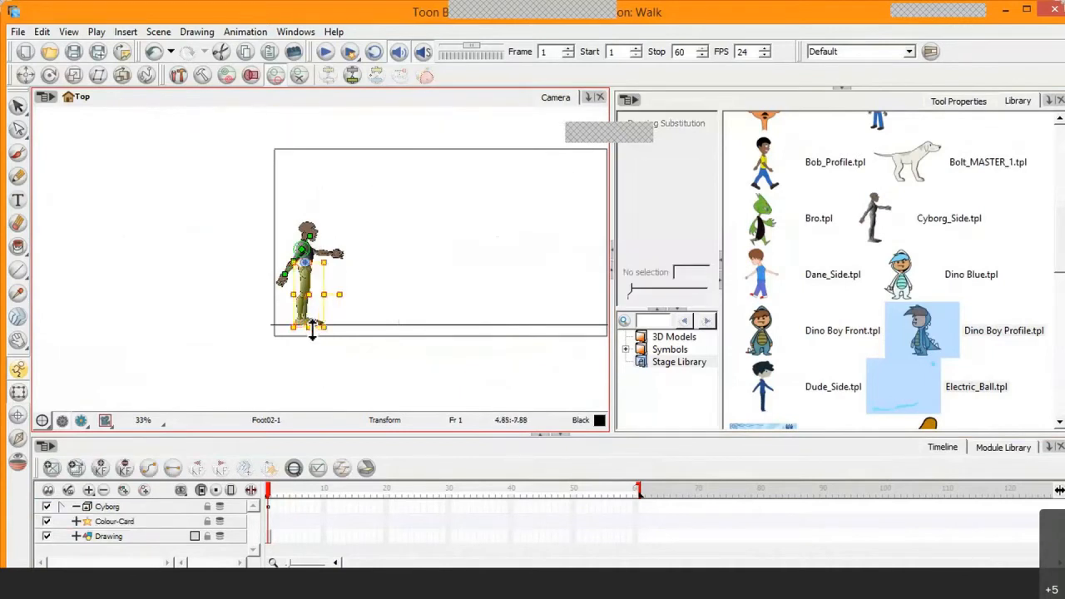
{"action": "left_click", "coordinate": [887, 235]}
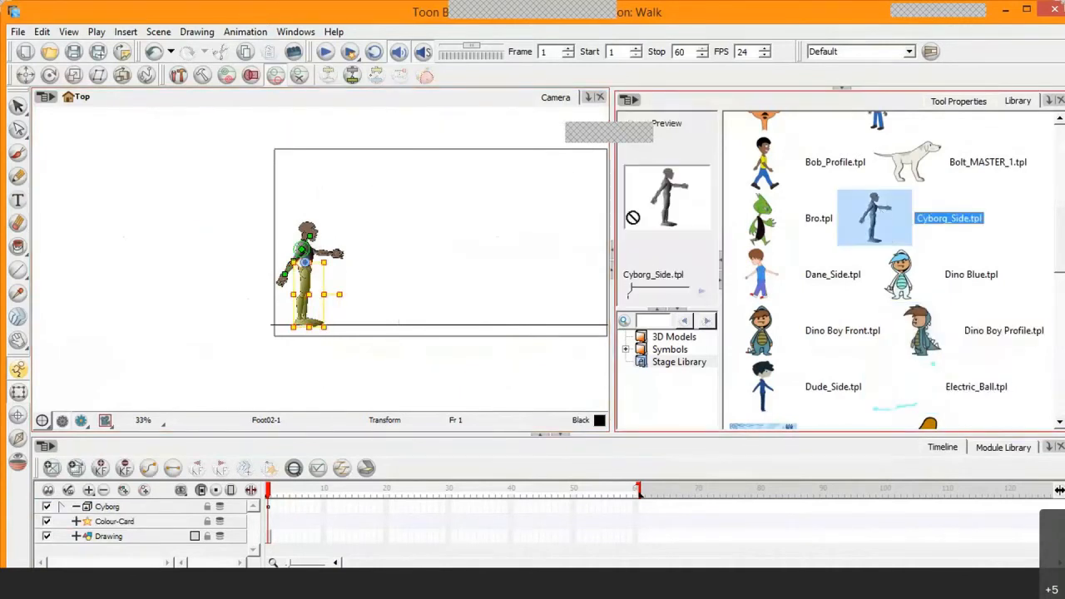
{"action": "left_click_drag", "start_coordinate": [493, 220], "coordinate": [493, 219]}
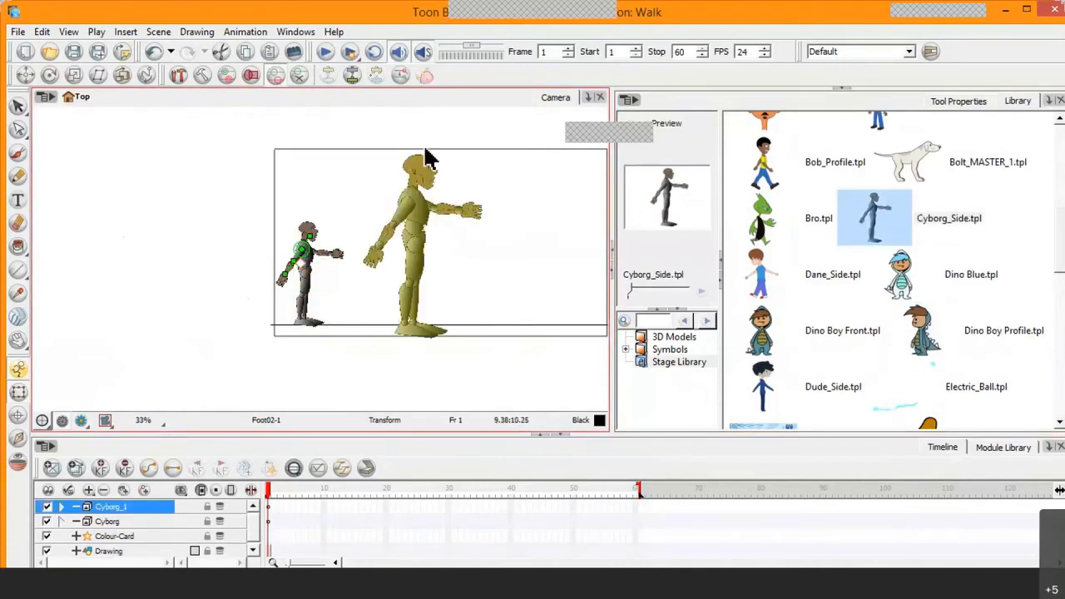
{"action": "left_click", "coordinate": [421, 332]}
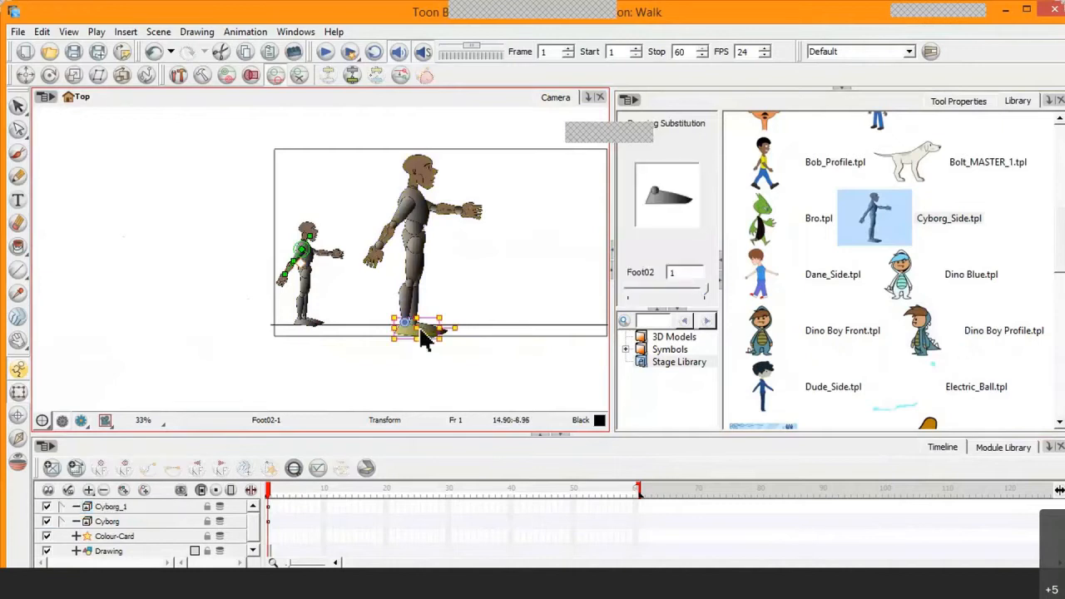
{"action": "key", "text": "b"}
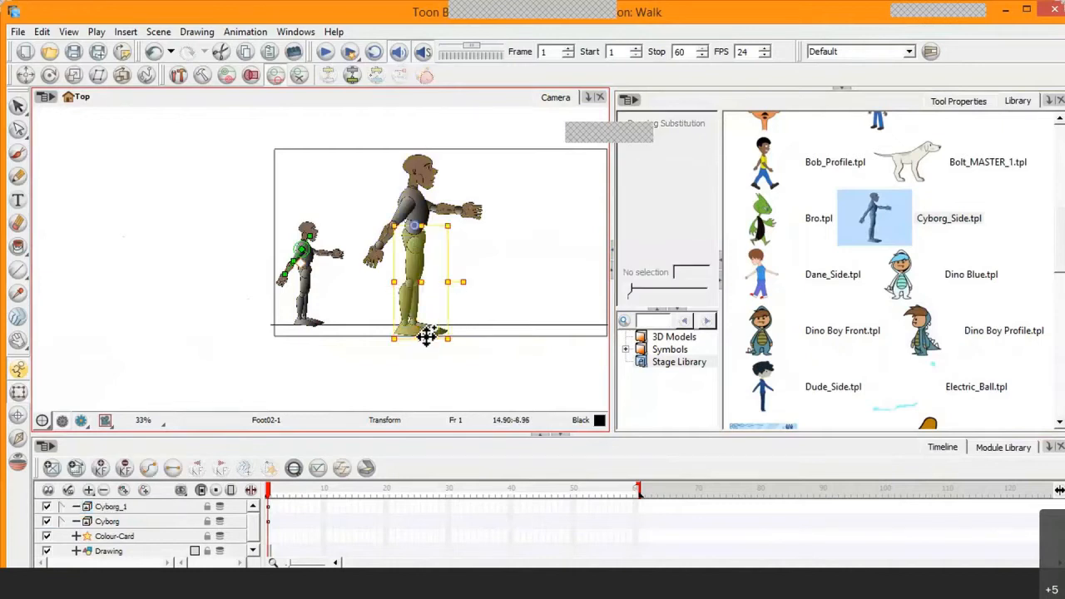
{"action": "key", "text": "b"}
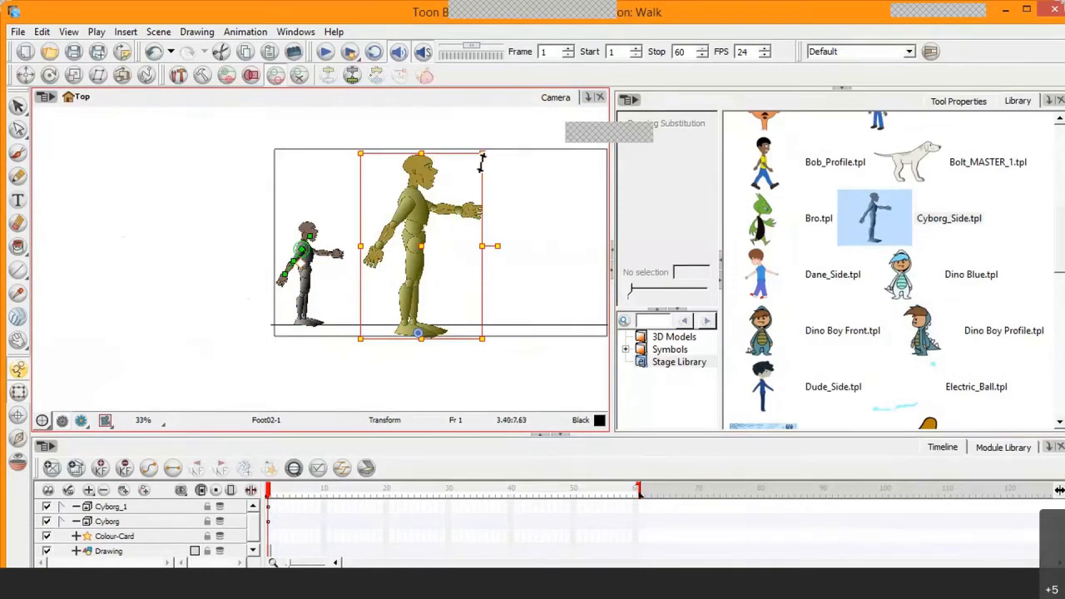
{"action": "left_click_drag", "start_coordinate": [486, 158], "coordinate": [454, 237]}
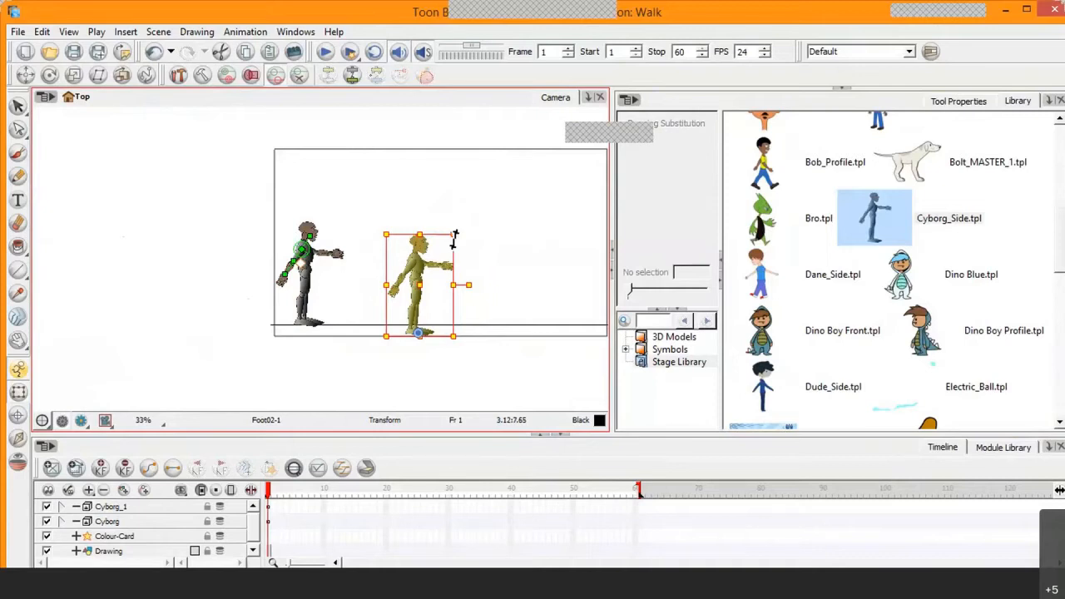
{"action": "key", "text": "ctrl+z"}
{"action": "key", "text": "ctrl+z"}
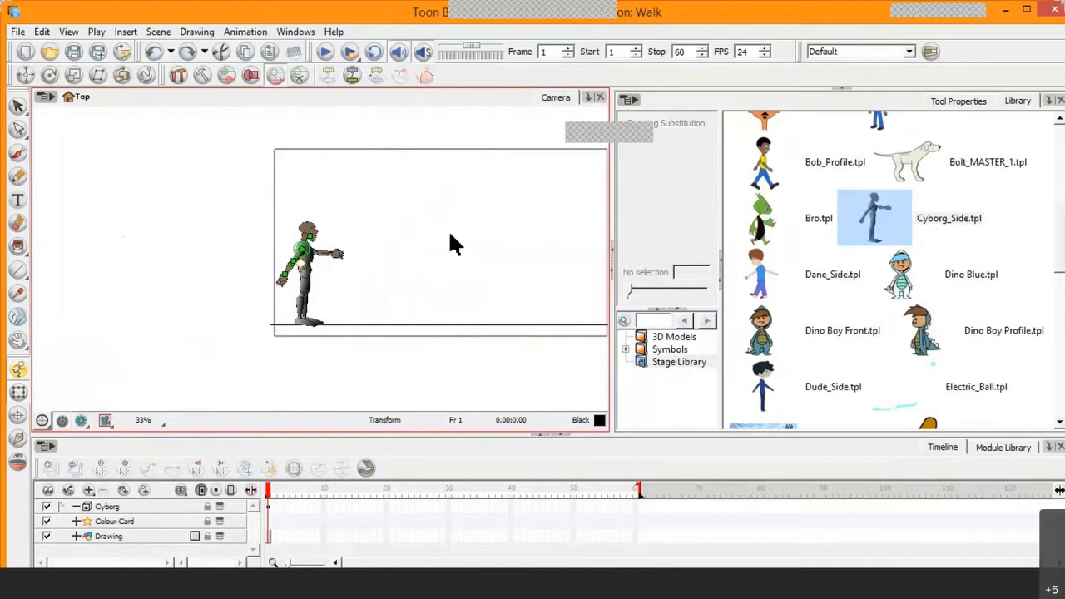
Try extending the scene's end to frame 75 and undo the change
{"action": "scroll", "coordinate": [314, 280], "scroll_direction": "up", "scroll_amount": 3}
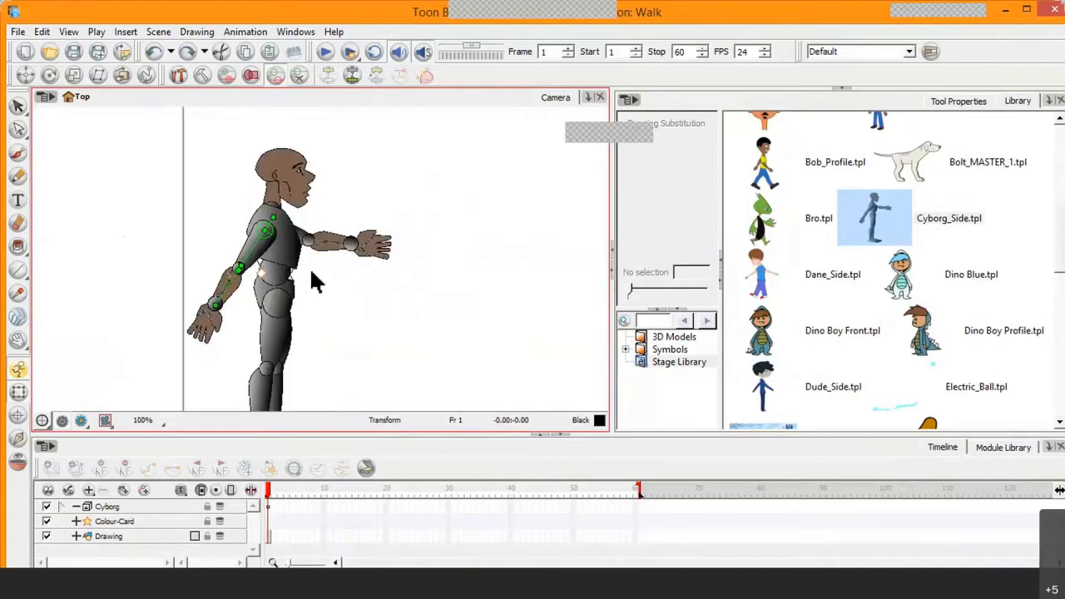
{"action": "left_click", "coordinate": [17, 341]}
{"action": "left_click_drag", "start_coordinate": [308, 289], "coordinate": [241, 262]}
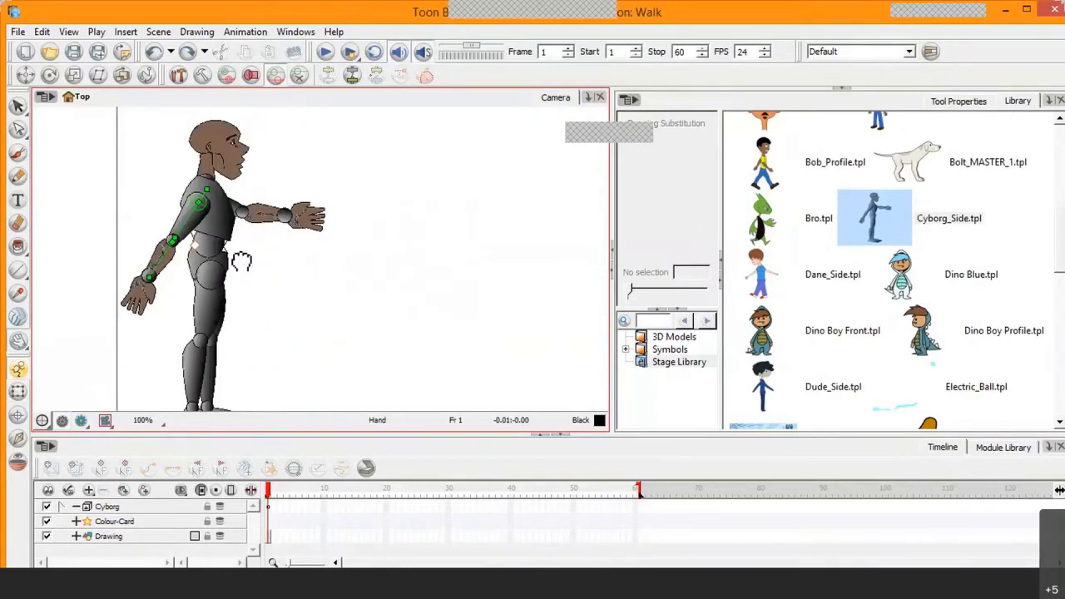
{"action": "scroll", "coordinate": [242, 262], "scroll_direction": "down", "scroll_amount": 1}
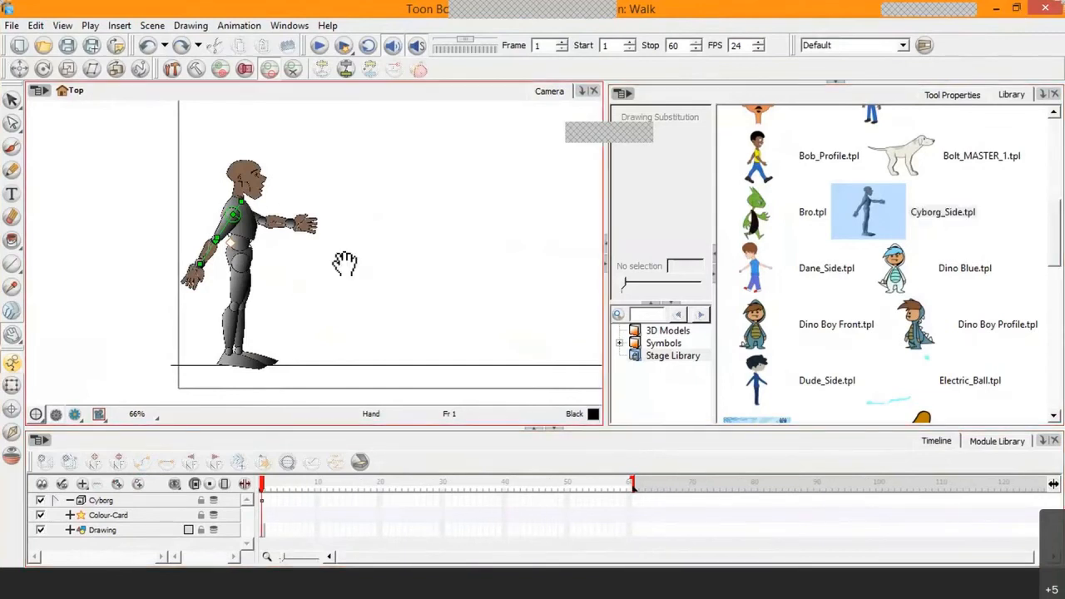
{"action": "left_click_drag", "start_coordinate": [433, 240], "coordinate": [235, 219]}
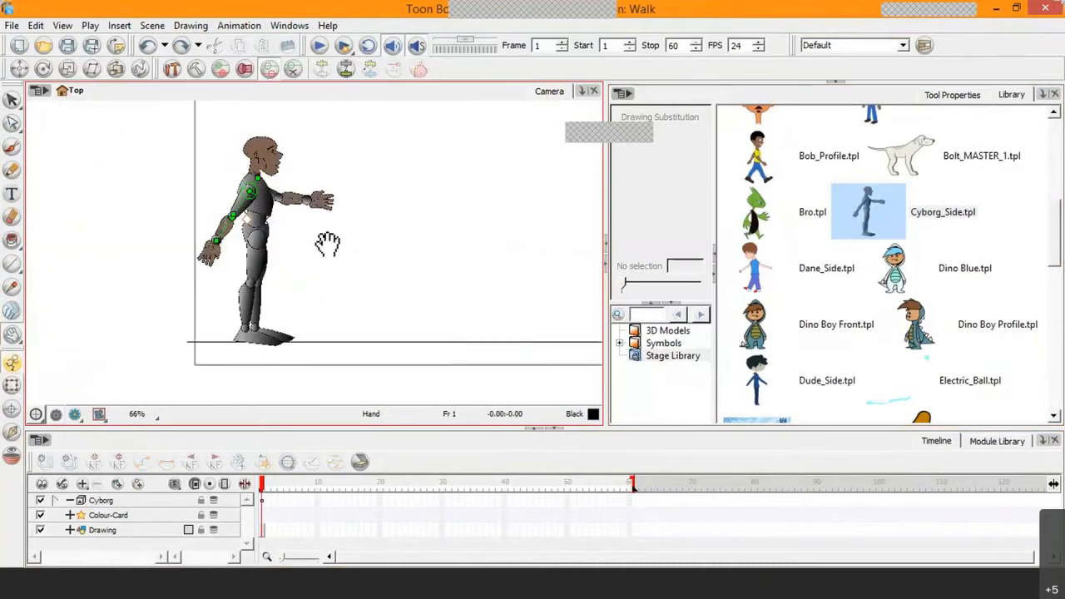
{"action": "left_click_drag", "start_coordinate": [328, 241], "coordinate": [233, 264]}
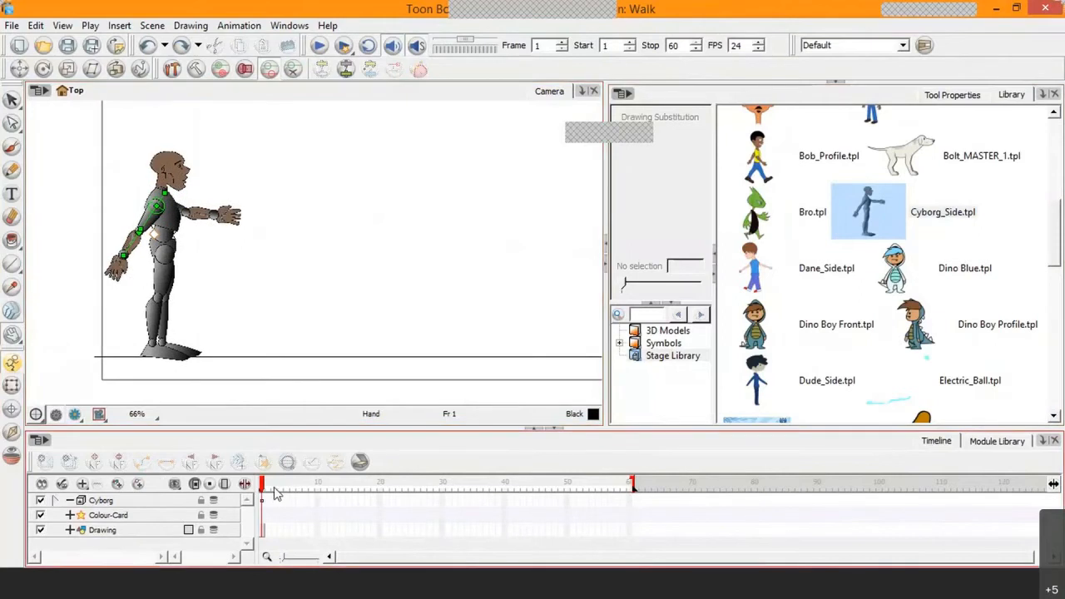
{"action": "left_click_drag", "start_coordinate": [263, 490], "coordinate": [233, 488]}
{"action": "left_click_drag", "start_coordinate": [684, 482], "coordinate": [729, 484]}
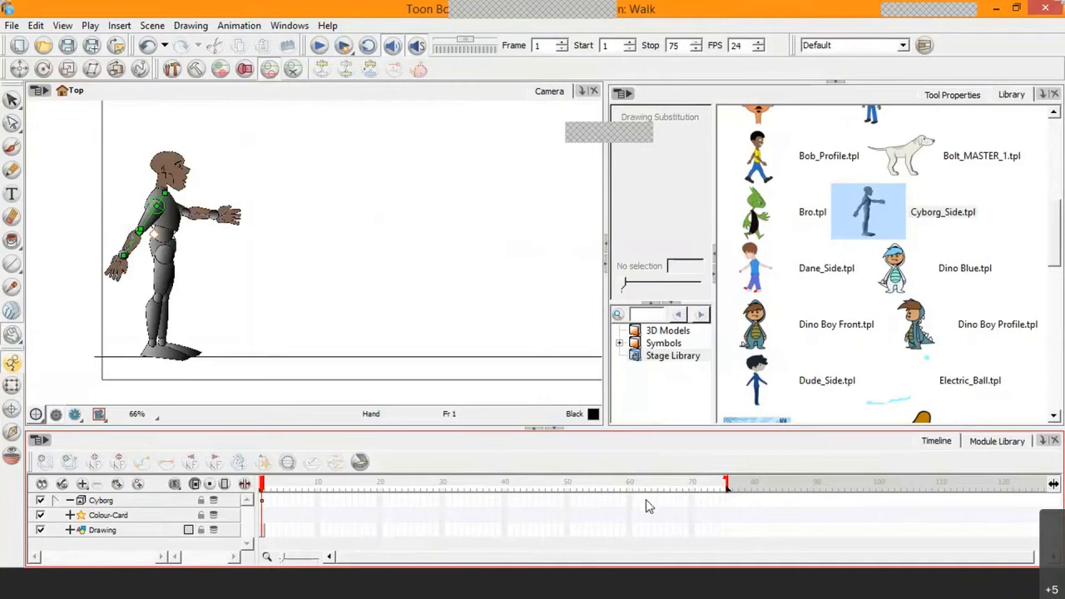
{"action": "key", "text": "ctrl+z"}
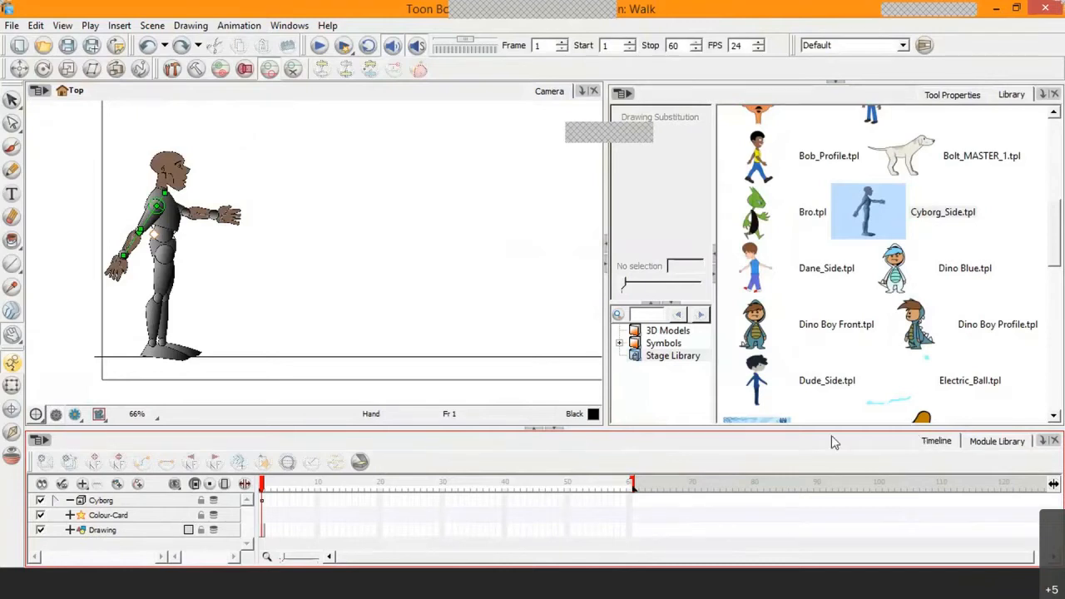
Extend the Cyborg layer's exposure to frame 60, scrub through the frames and return to frame 1
{"action": "left_click", "coordinate": [475, 502]}
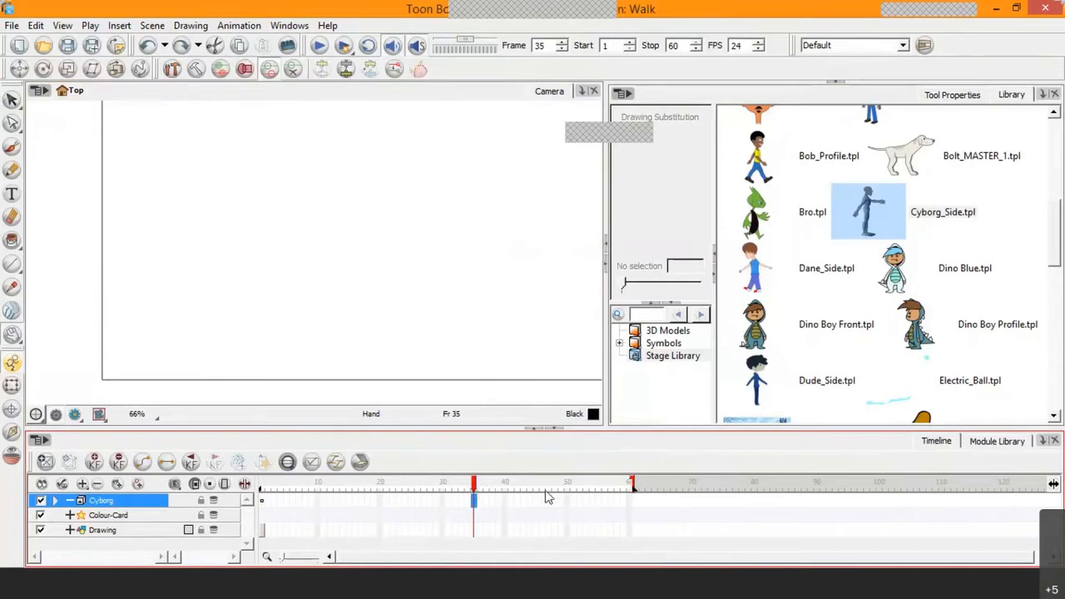
{"action": "left_click", "coordinate": [631, 500]}
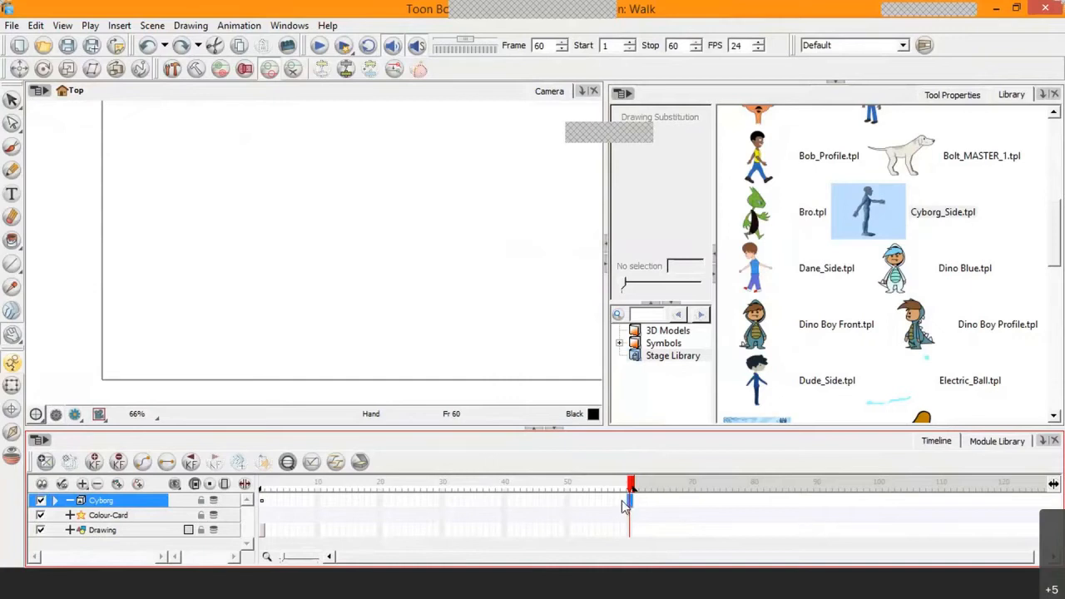
{"action": "key", "text": "ctrl+y"}
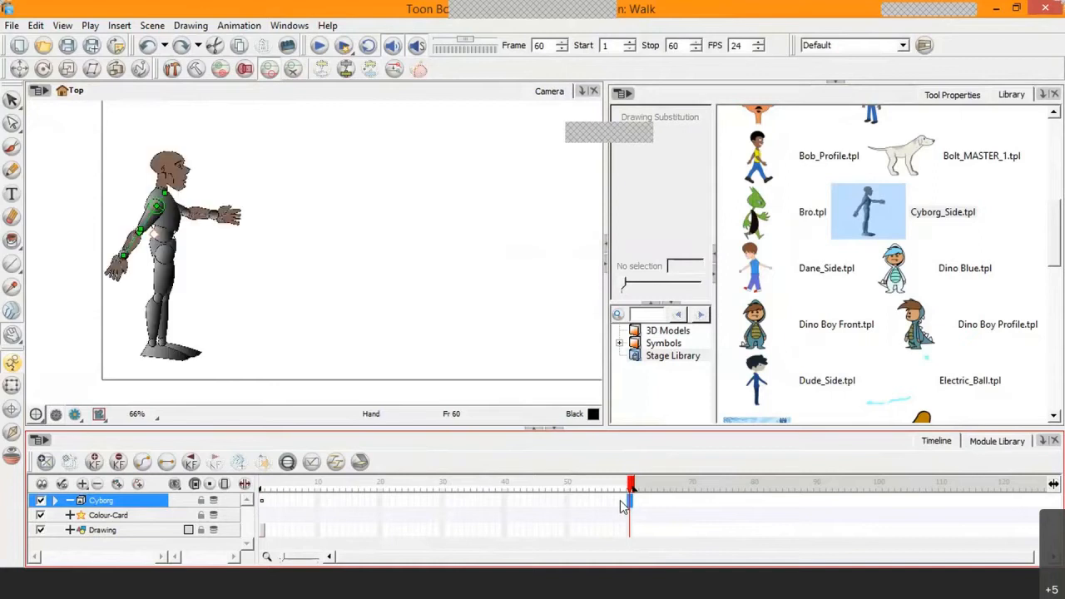
{"action": "left_click_drag", "start_coordinate": [628, 484], "coordinate": [212, 514]}
{"action": "left_click_drag", "start_coordinate": [281, 509], "coordinate": [203, 500]}
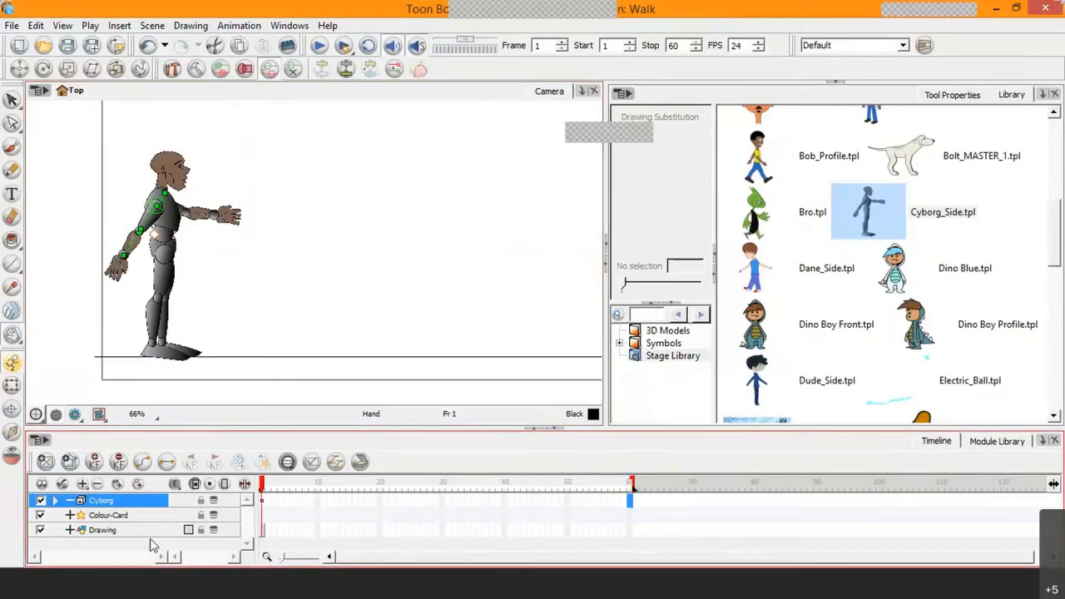
Select the Drawing layer and inspect its ground line beneath the cyborg's feet
{"action": "left_click", "coordinate": [112, 528]}
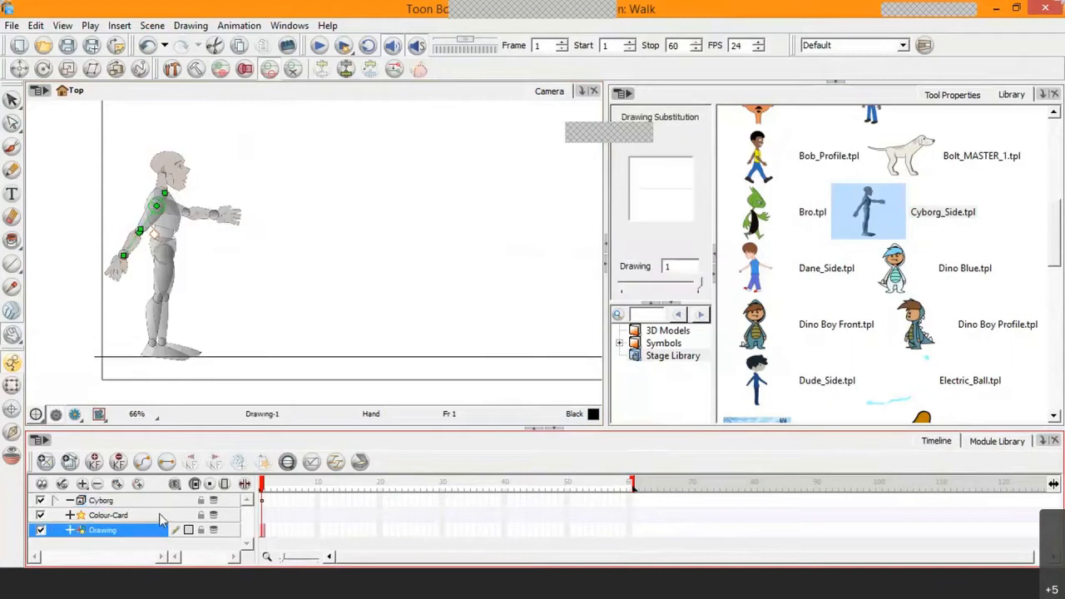
{"action": "scroll", "coordinate": [254, 371], "scroll_direction": "up", "scroll_amount": 3}
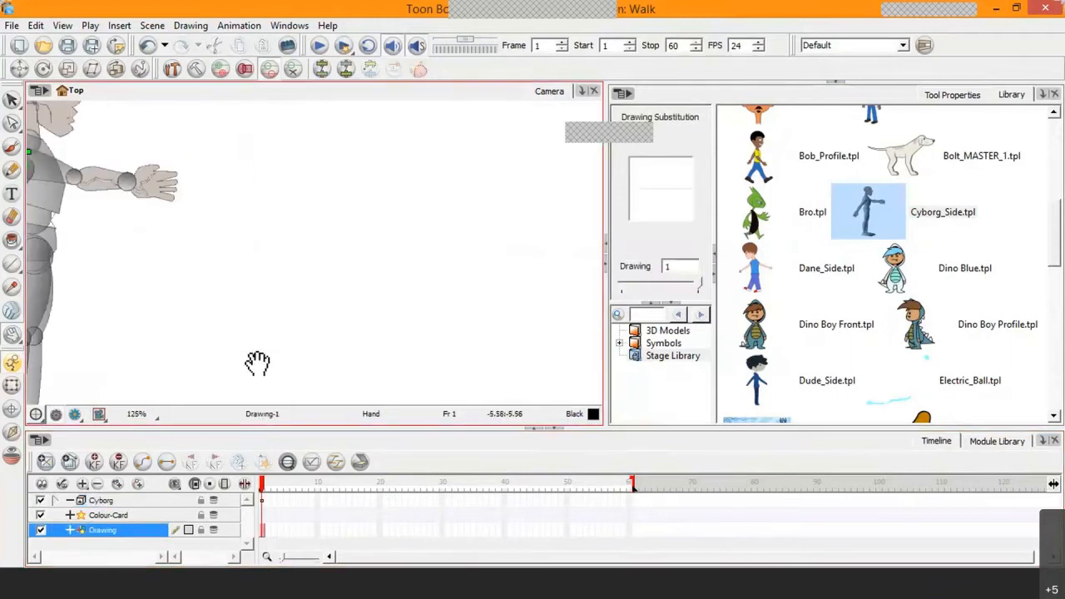
{"action": "left_click_drag", "start_coordinate": [256, 351], "coordinate": [325, 171]}
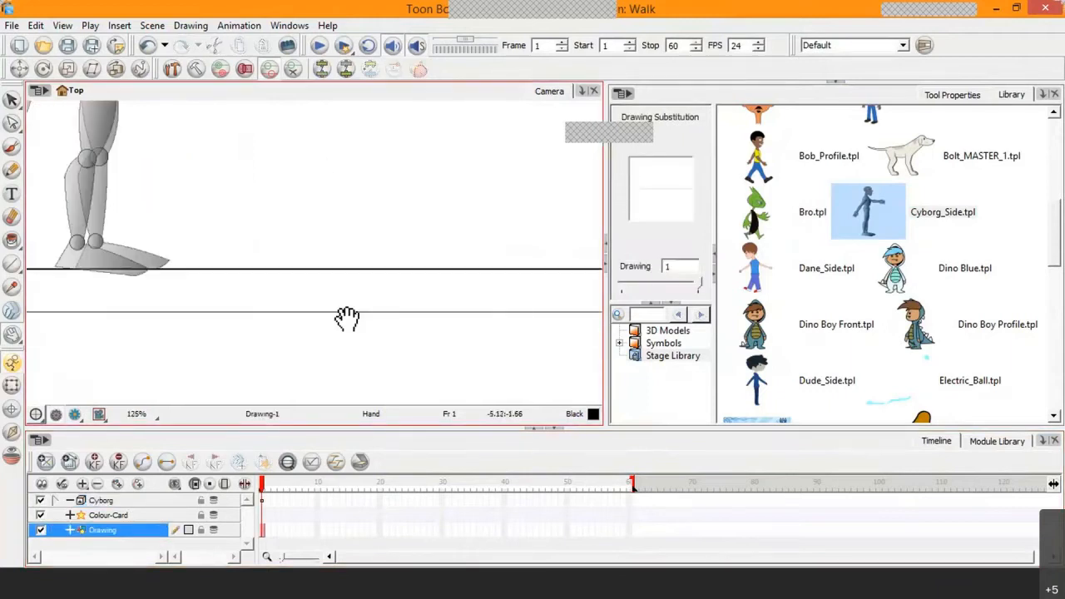
{"action": "left_click_drag", "start_coordinate": [347, 318], "coordinate": [244, 277]}
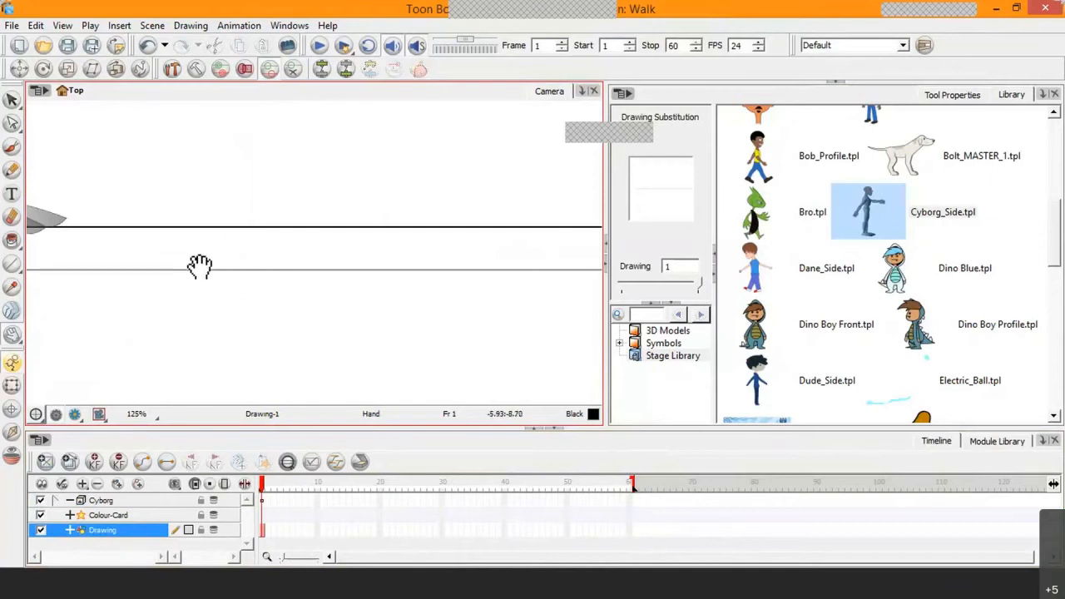
{"action": "scroll", "coordinate": [314, 264], "scroll_direction": "down", "scroll_amount": 1}
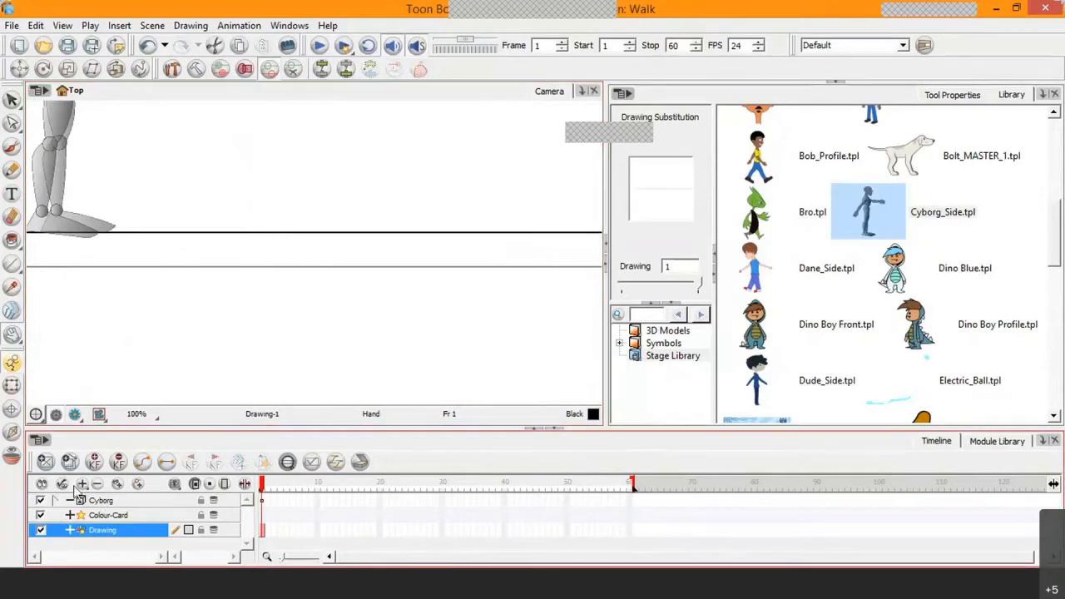
{"action": "left_click", "coordinate": [81, 483]}
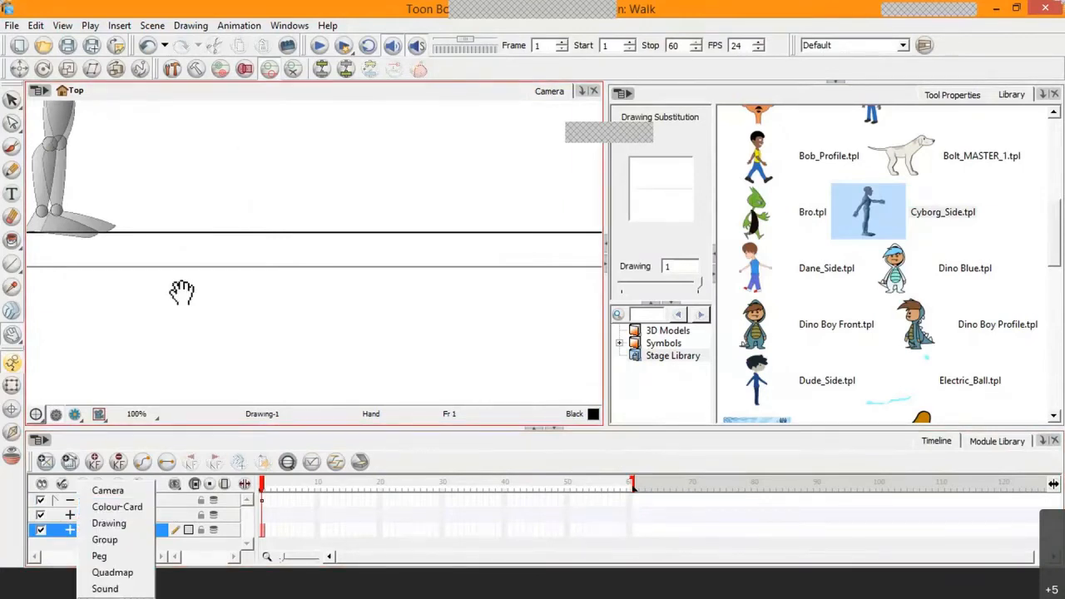
{"action": "left_click", "coordinate": [50, 562]}
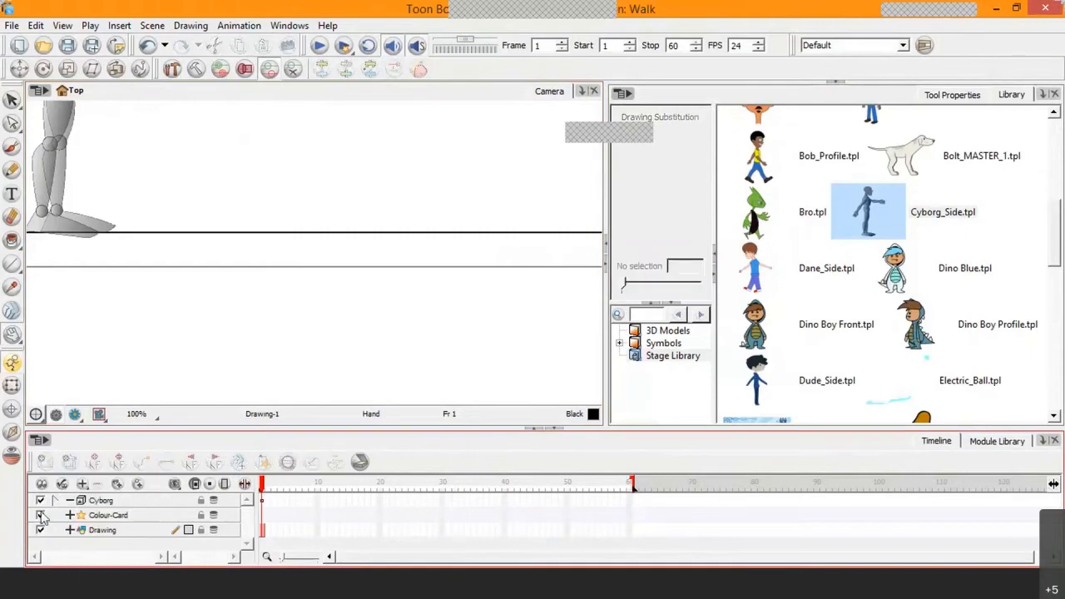
Hide the existing Colour-Card layer and bring the cyborg back into view
{"action": "left_click", "coordinate": [40, 515]}
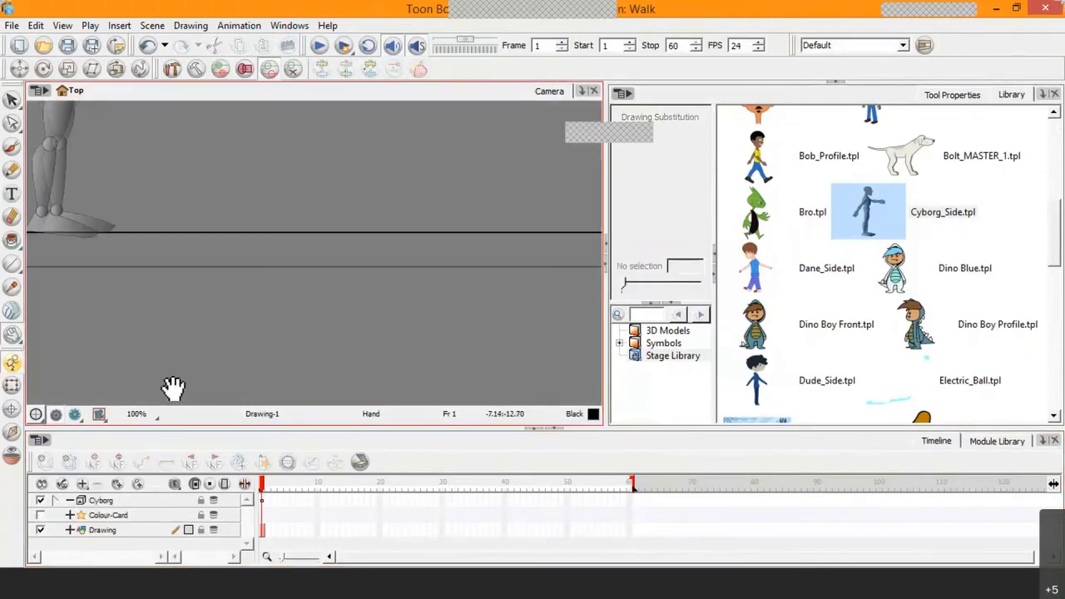
{"action": "key", "text": "1"}
{"action": "key", "text": "1"}
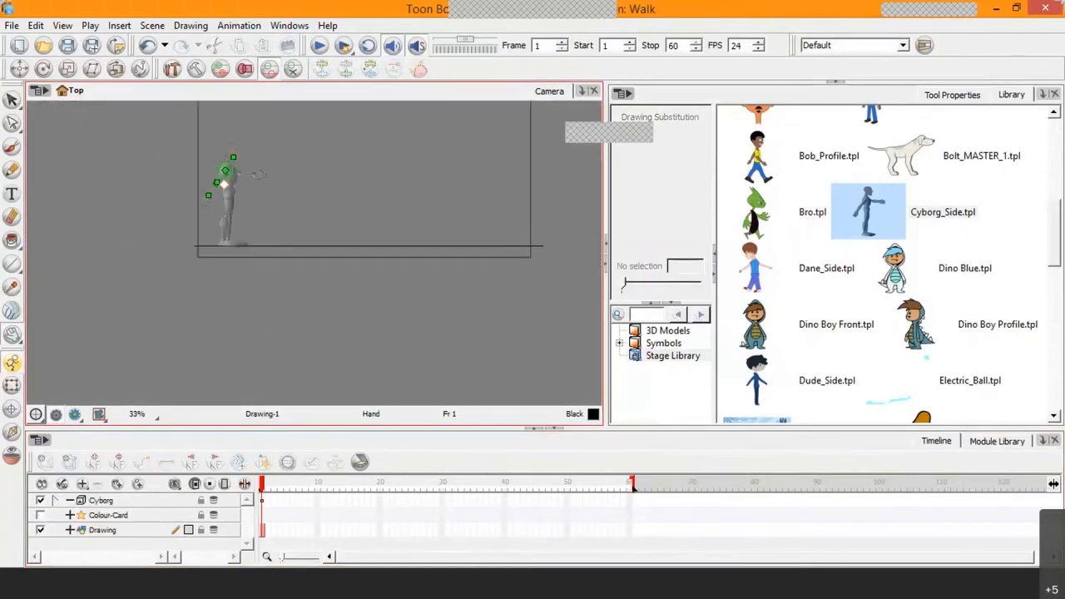
{"action": "key", "text": "2"}
{"action": "left_click_drag", "start_coordinate": [363, 210], "coordinate": [369, 327]}
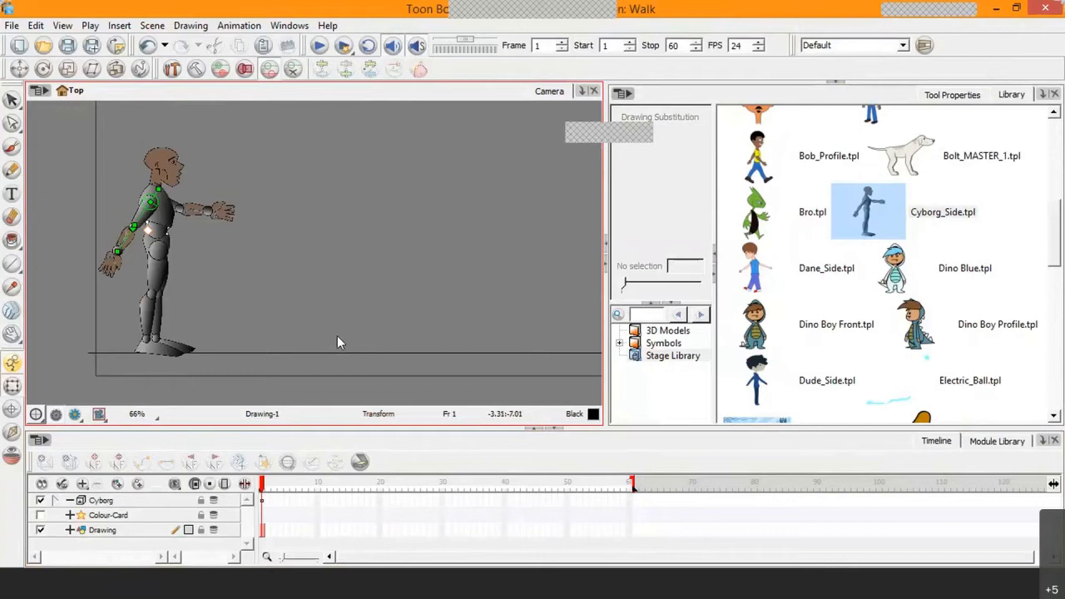
Add a second Colour-Card layer to the scene above the Cyborg layer
{"action": "left_click", "coordinate": [81, 485]}
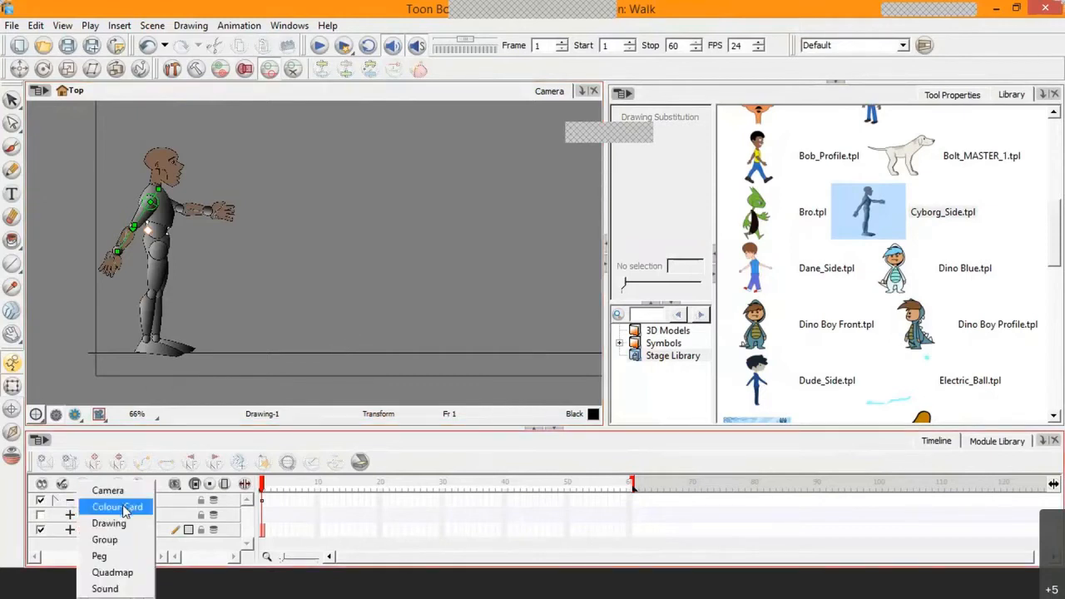
{"action": "left_click", "coordinate": [117, 506]}
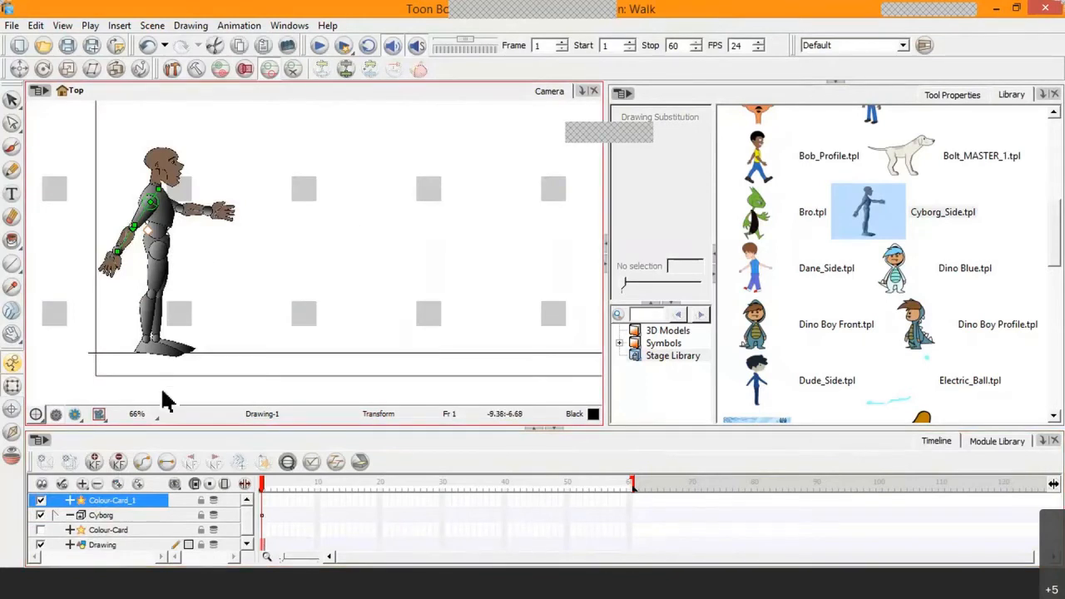
{"action": "left_click", "coordinate": [112, 547]}
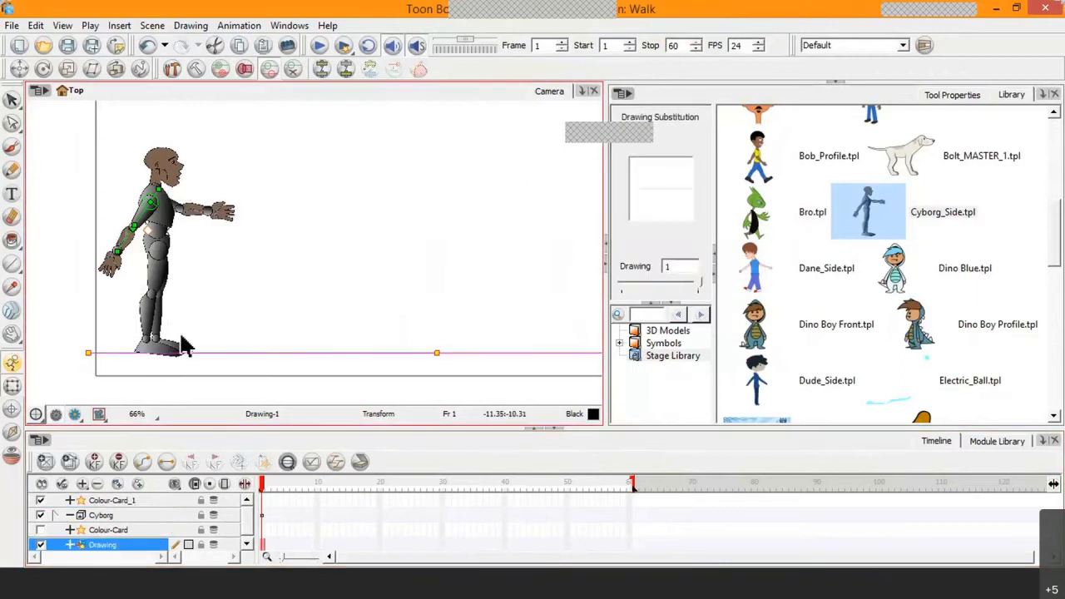
{"action": "left_click", "coordinate": [226, 323]}
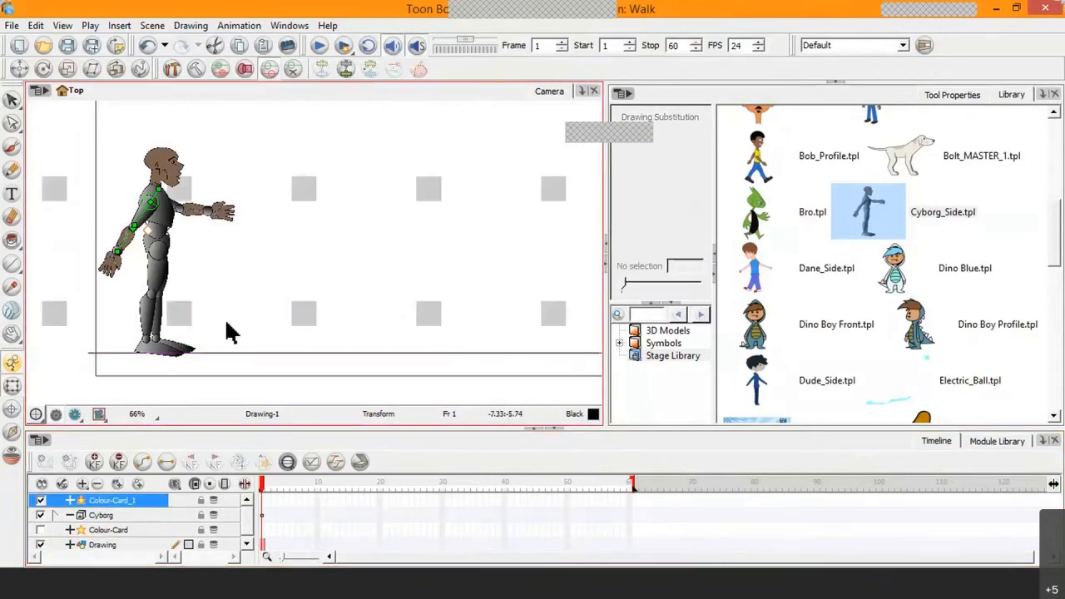
Try drawing a short slanted line in front of the cyborg's legs with the Line tool and undo it
{"action": "key", "text": "2"}
{"action": "key", "text": "space"}
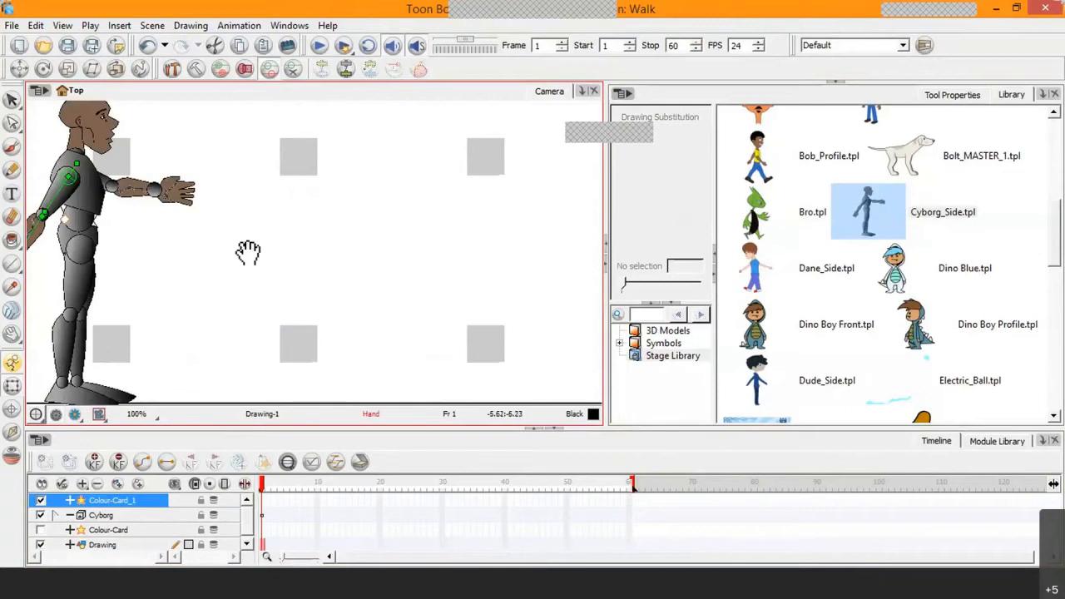
{"action": "left_click_drag", "start_coordinate": [248, 252], "coordinate": [292, 269]}
{"action": "left_click", "coordinate": [11, 265]}
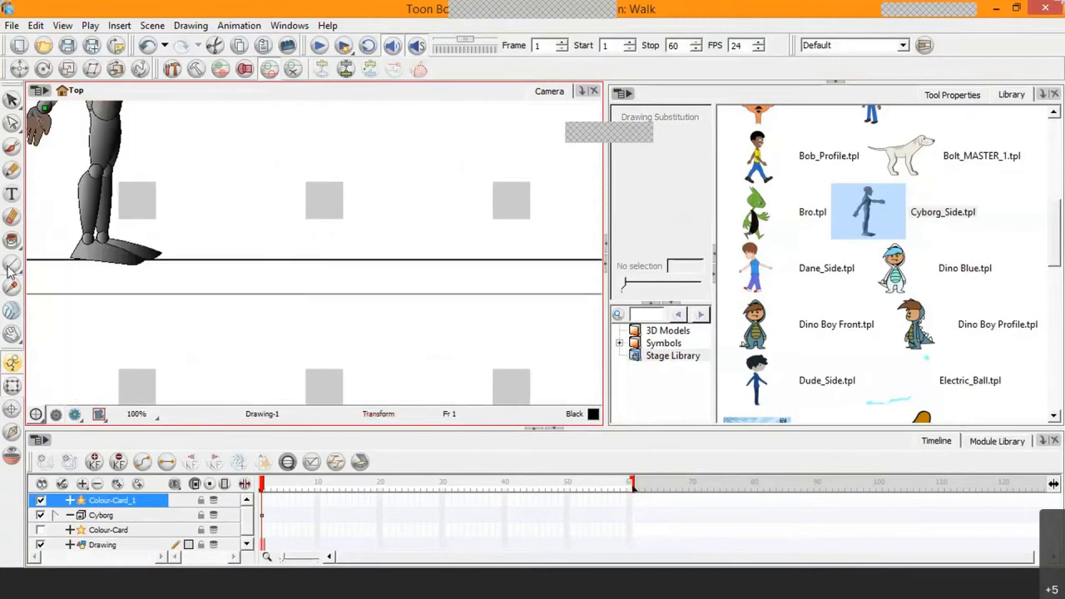
{"action": "left_click_drag", "start_coordinate": [157, 191], "coordinate": [254, 180]}
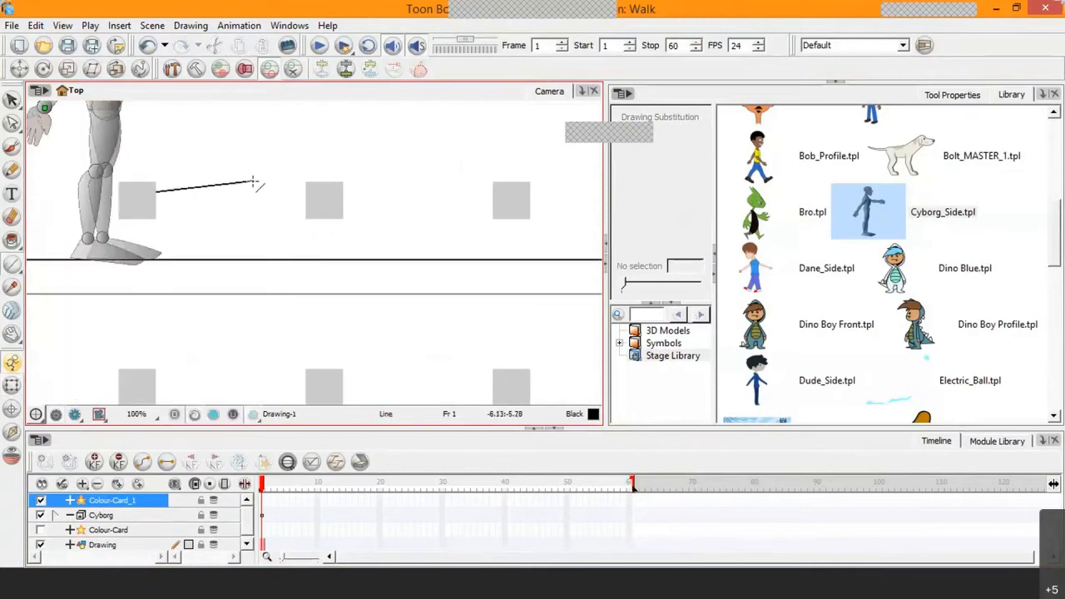
{"action": "key", "text": "ctrl+z"}
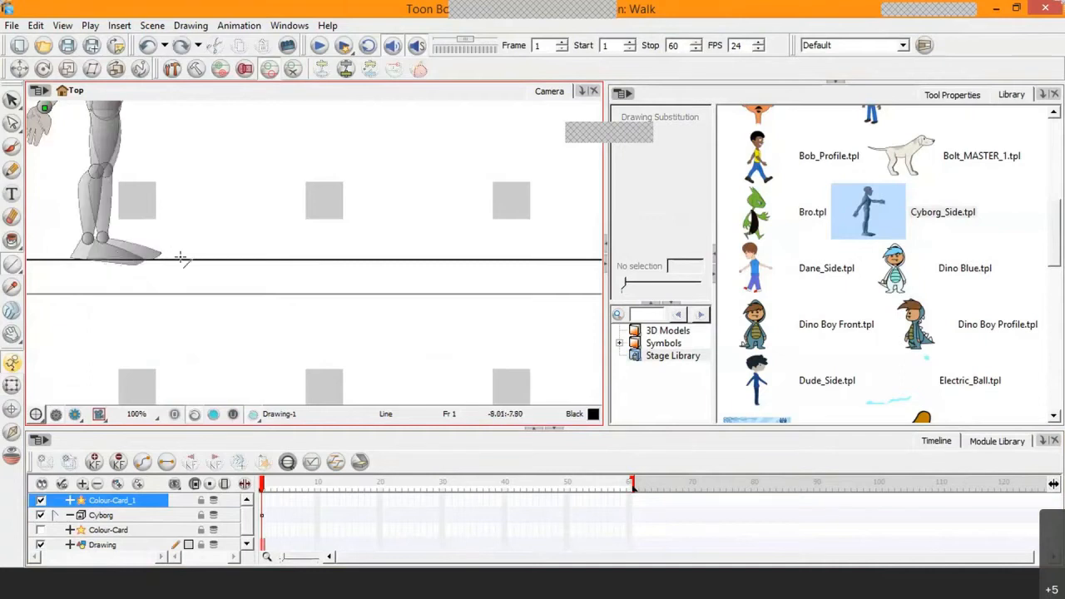
Try drawing a horizontal line at the cyborg's knee height and more test lines around it, and undo them
{"action": "left_click_drag", "start_coordinate": [53, 183], "coordinate": [547, 183]}
{"action": "left_click_drag", "start_coordinate": [626, 188], "coordinate": [533, 193]}
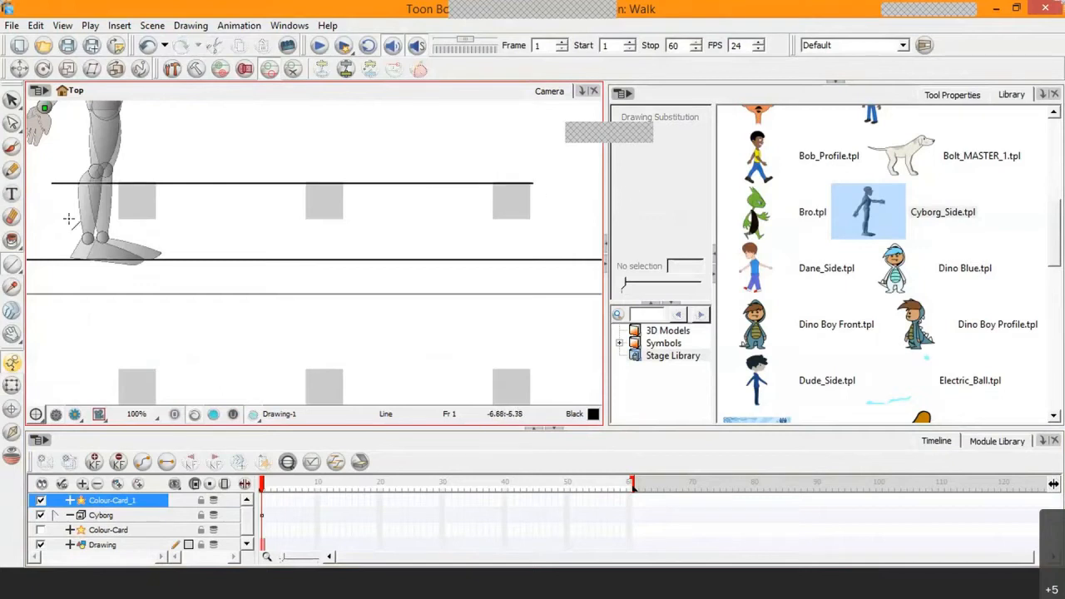
{"action": "mouse_move", "coordinate": [170, 130]}
{"action": "left_mouse_down"}
{"action": "mouse_move", "coordinate": [352, 198]}
{"action": "mouse_move", "coordinate": [352, 109]}
{"action": "mouse_move", "coordinate": [373, 161]}
{"action": "left_mouse_up"}
{"action": "mouse_move", "coordinate": [283, 129]}
{"action": "left_mouse_down"}
{"action": "mouse_move", "coordinate": [228, 216]}
{"action": "mouse_move", "coordinate": [339, 189]}
{"action": "mouse_move", "coordinate": [233, 261]}
{"action": "mouse_move", "coordinate": [96, 271]}
{"action": "mouse_move", "coordinate": [463, 237]}
{"action": "mouse_move", "coordinate": [112, 283]}
{"action": "mouse_move", "coordinate": [46, 266]}
{"action": "left_mouse_up"}
{"action": "key", "text": "ctrl+z"}
{"action": "key", "text": "ctrl+z"}
{"action": "key", "text": "ctrl+z"}
{"action": "key", "text": "ctrl+z"}
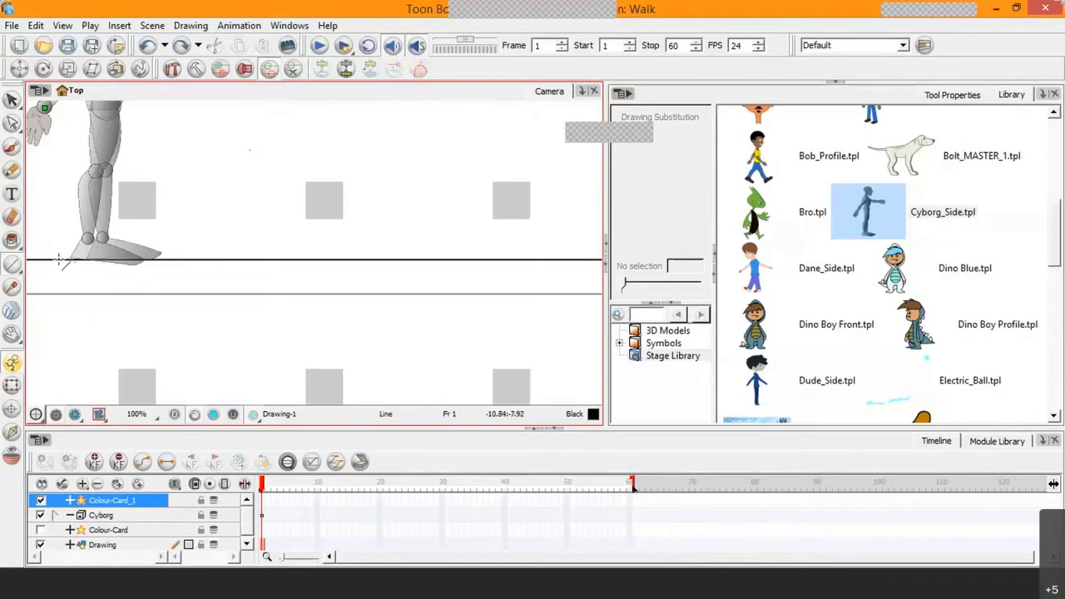
Switch to the PowerPoint presentation and view slide 18 with the contact, down, passing and up walk poses
{"action": "key", "text": "space"}
{"action": "left_click_drag", "start_coordinate": [249, 208], "coordinate": [257, 348]}
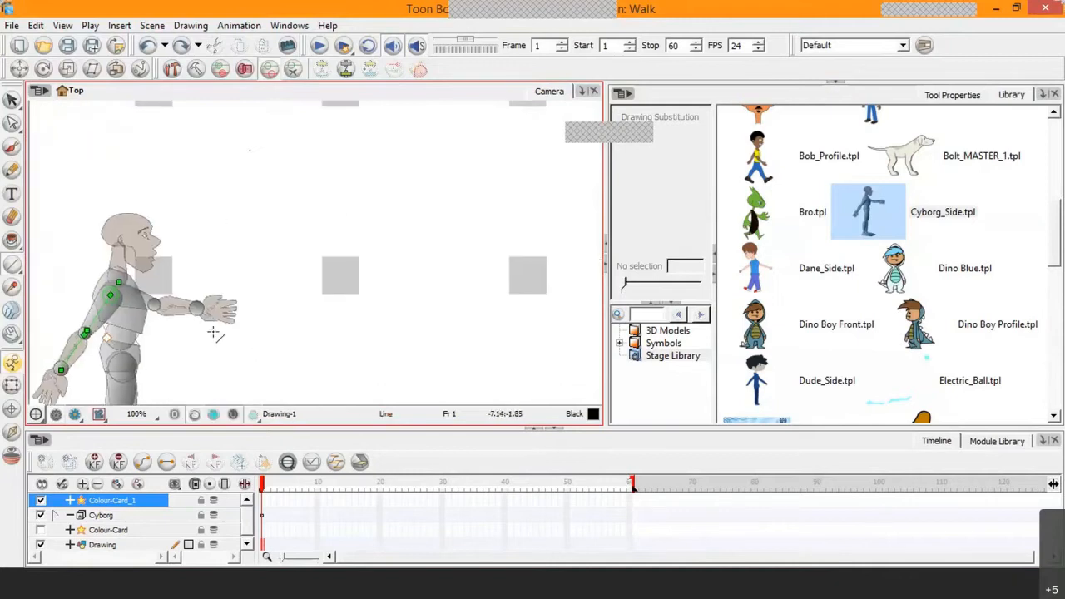
{"action": "key", "text": "1"}
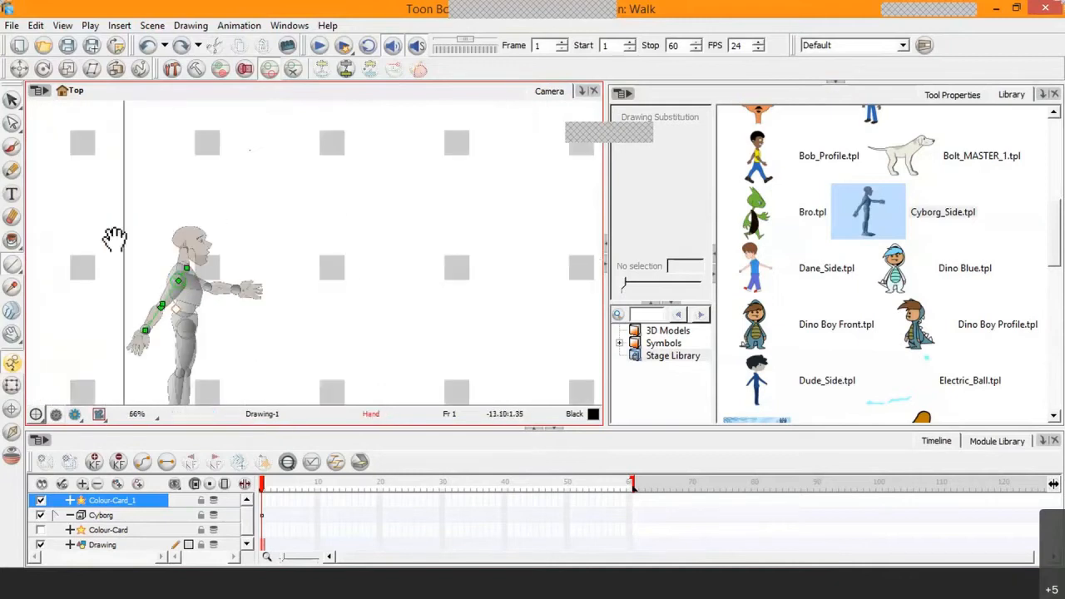
{"action": "left_click_drag", "start_coordinate": [168, 240], "coordinate": [130, 222]}
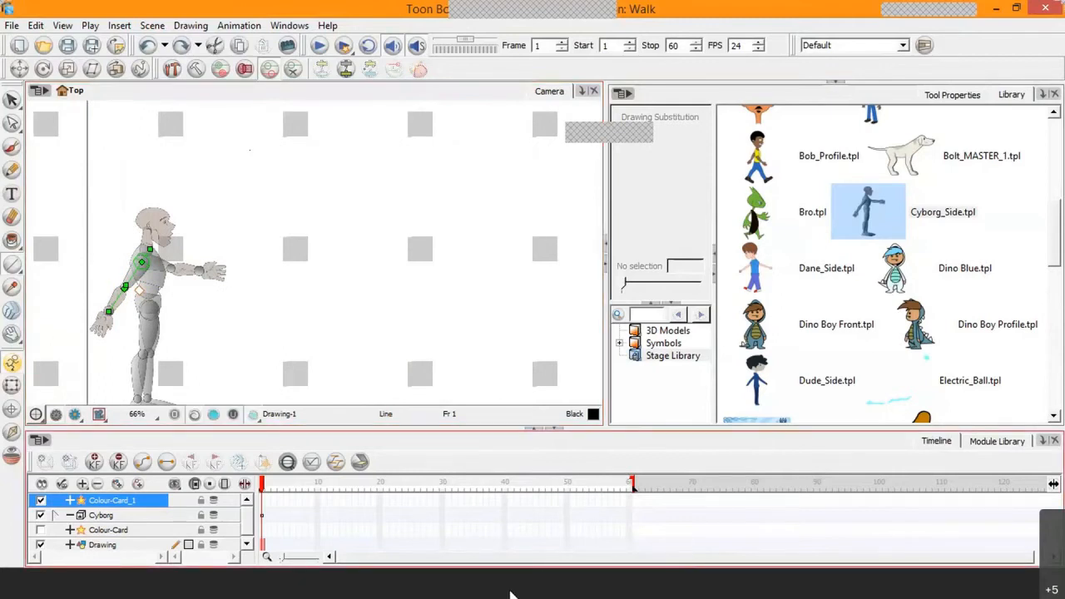
{"action": "left_click", "coordinate": [512, 595]}
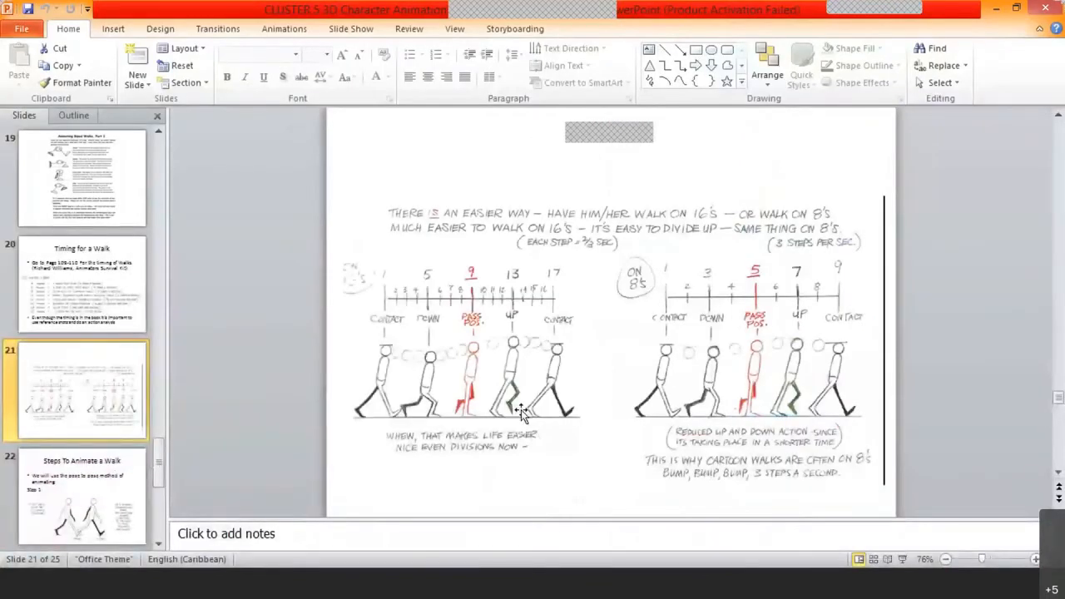
{"action": "scroll", "coordinate": [521, 409], "scroll_direction": "up", "scroll_amount": 1}
{"action": "scroll", "coordinate": [520, 408], "scroll_direction": "up", "scroll_amount": 2}
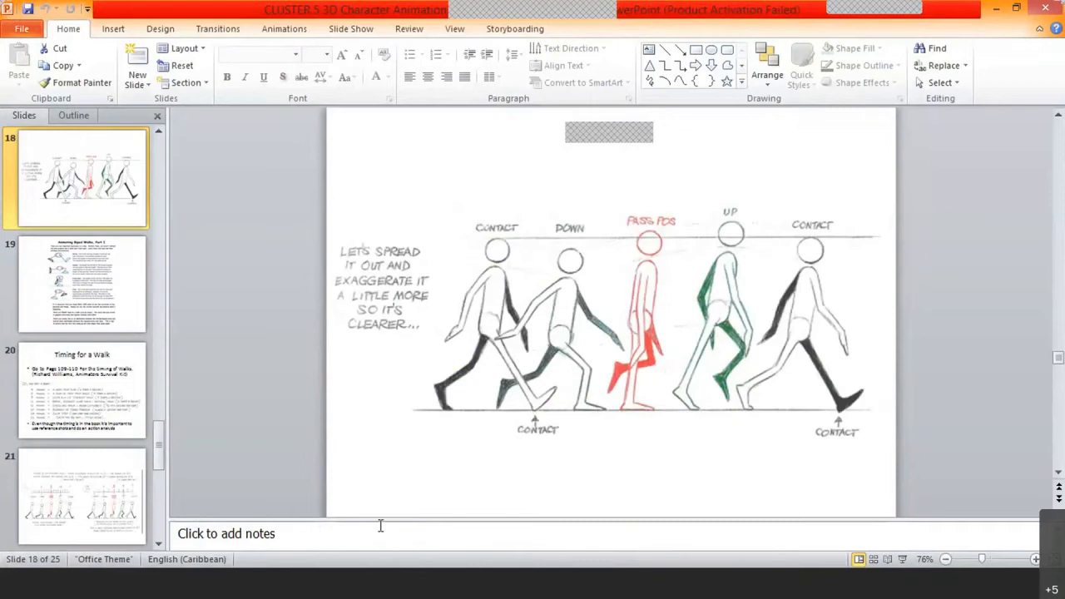
Return to Toon Boom and draw a straight horizontal line across the scene at the top of the cyborg's head
{"action": "left_click", "coordinate": [501, 592]}
{"action": "key", "text": "space"}
{"action": "left_click_drag", "start_coordinate": [311, 265], "coordinate": [336, 231]}
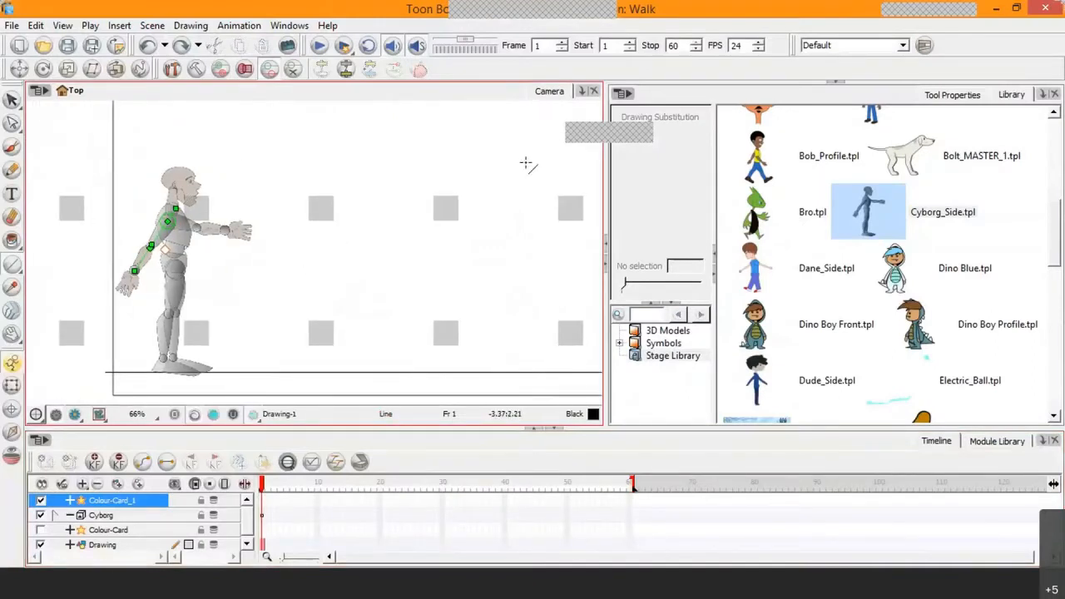
{"action": "left_click_drag", "start_coordinate": [526, 163], "coordinate": [678, 209]}
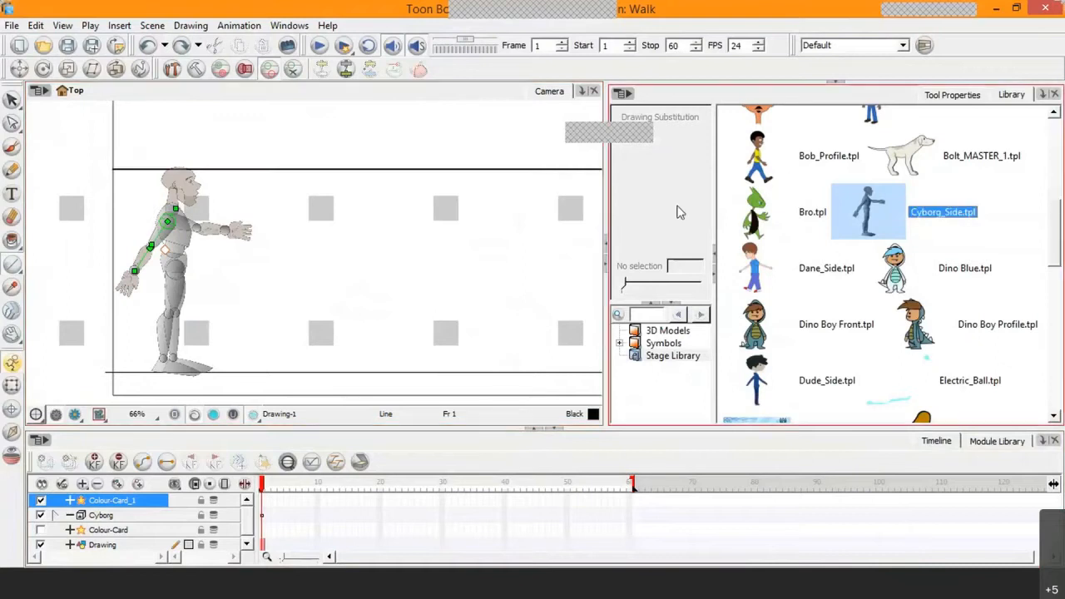
Toggle the Drawing layer's visibility off and on and examine its head-height and ground lines across the camera frame
{"action": "left_click", "coordinate": [133, 545]}
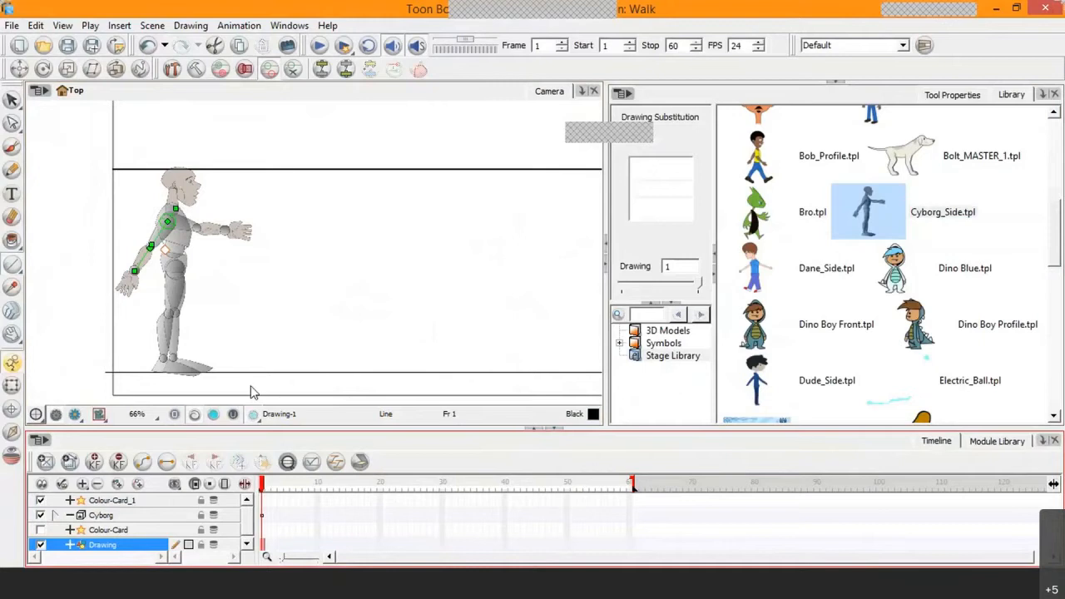
{"action": "left_click", "coordinate": [41, 546]}
{"action": "left_click", "coordinate": [41, 545]}
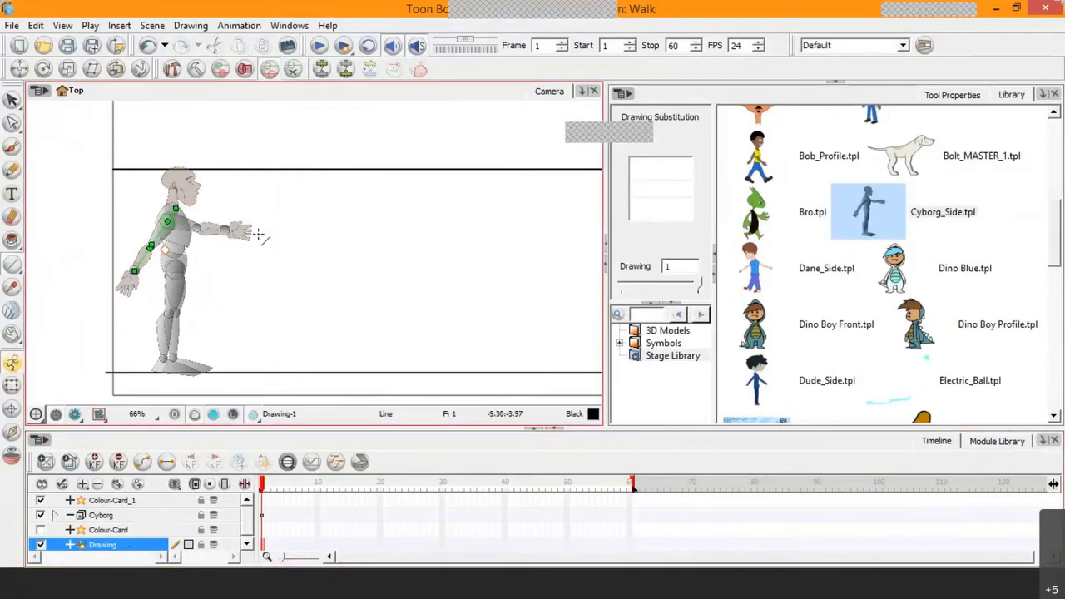
{"action": "scroll", "coordinate": [259, 235], "scroll_direction": "down", "scroll_amount": 3}
{"action": "scroll", "coordinate": [287, 244], "scroll_direction": "up", "scroll_amount": 2}
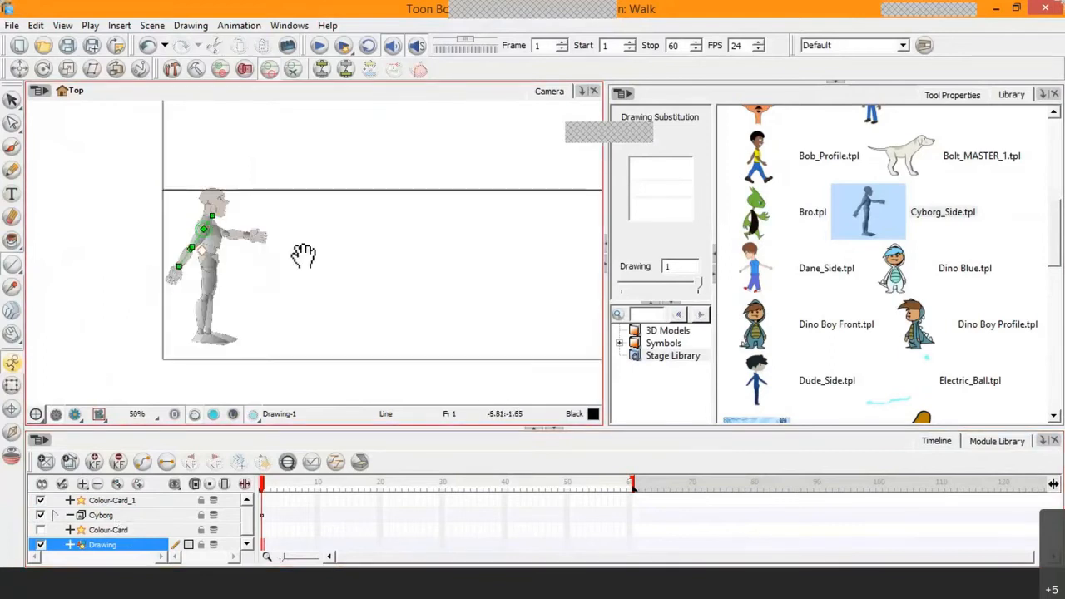
{"action": "left_click_drag", "start_coordinate": [304, 256], "coordinate": [213, 222]}
{"action": "scroll", "coordinate": [228, 239], "scroll_direction": "down", "scroll_amount": 1}
{"action": "scroll", "coordinate": [236, 247], "scroll_direction": "up", "scroll_amount": 2}
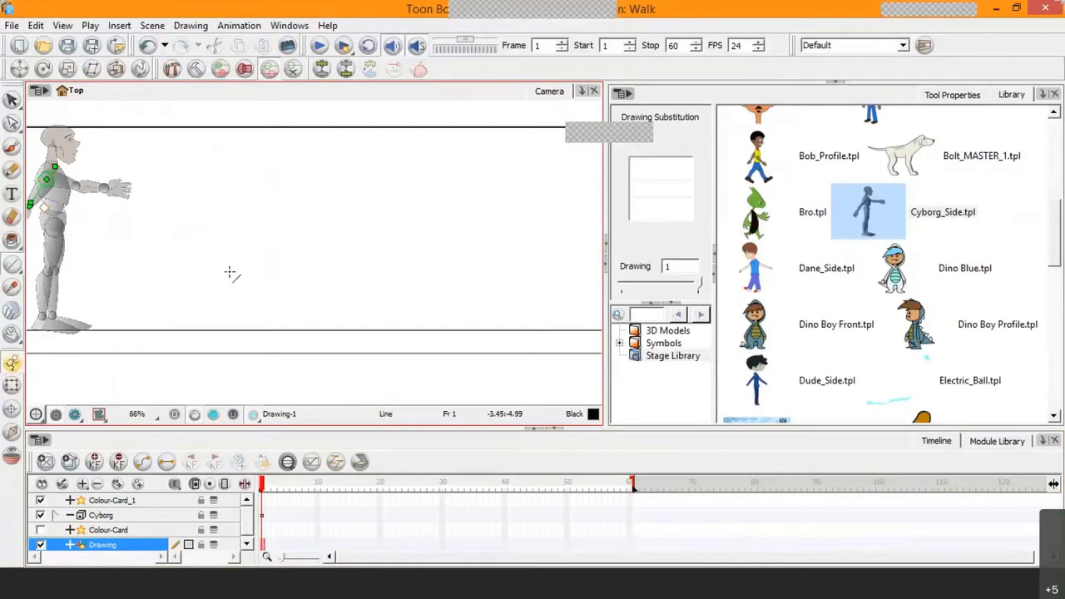
{"action": "scroll", "coordinate": [231, 274], "scroll_direction": "down", "scroll_amount": 3}
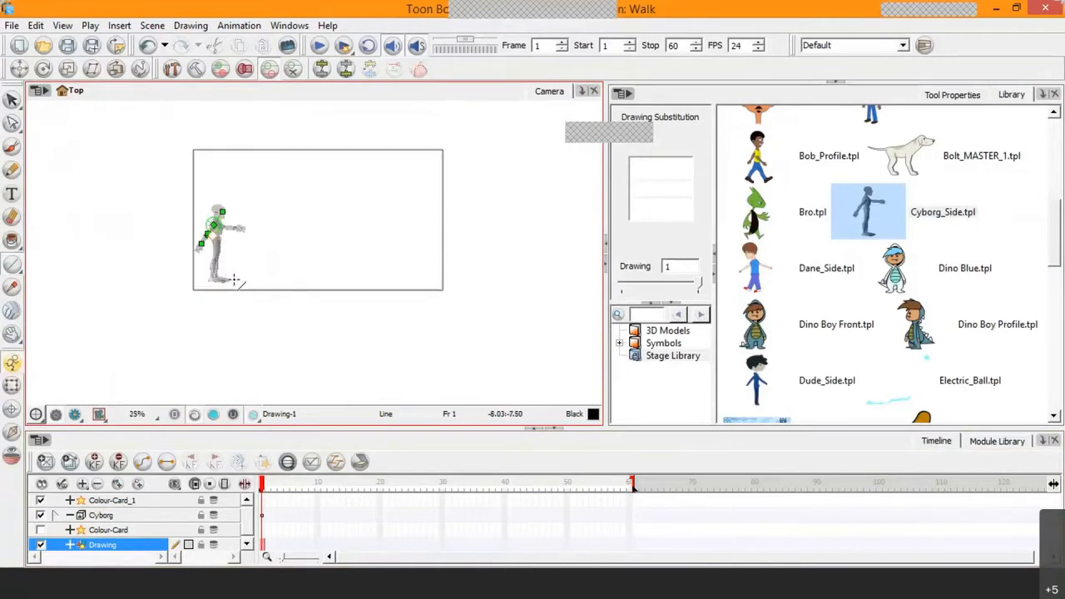
{"action": "scroll", "coordinate": [234, 281], "scroll_direction": "up", "scroll_amount": 4}
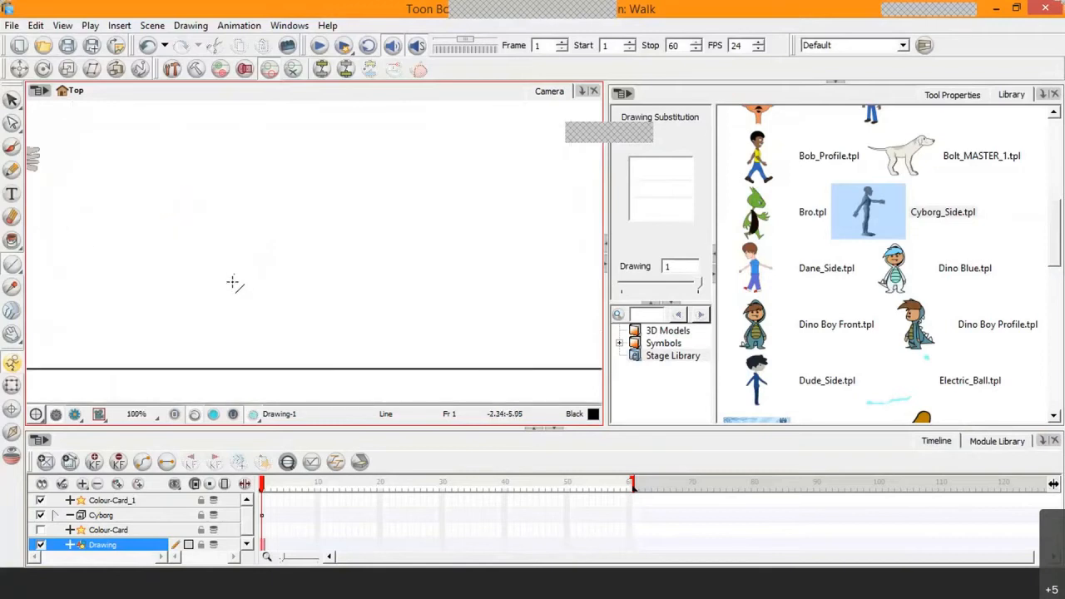
{"action": "scroll", "coordinate": [234, 283], "scroll_direction": "down", "scroll_amount": 1}
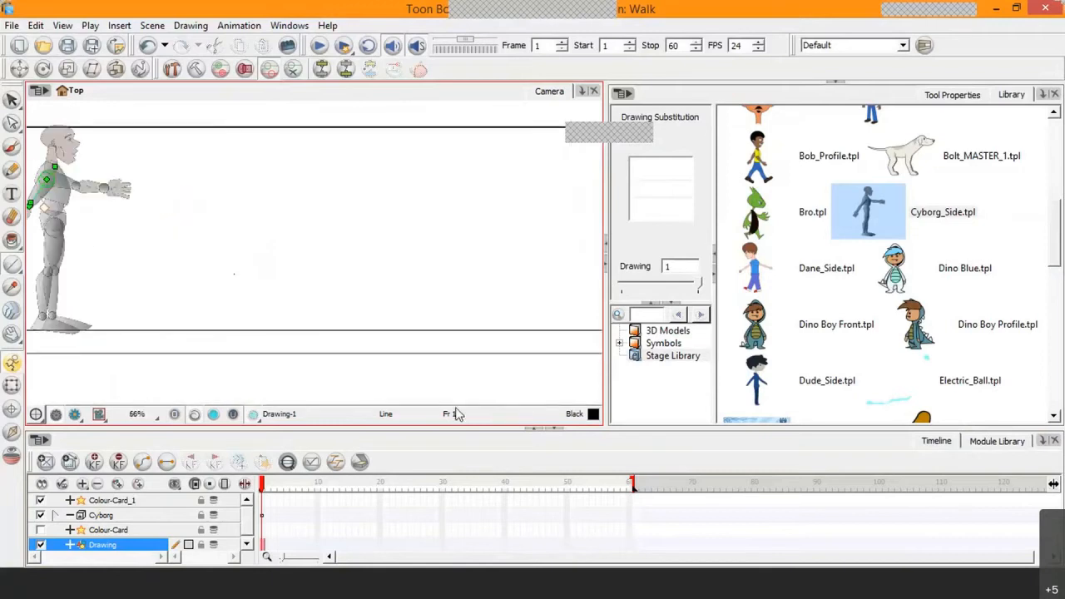
Switch to the browser and view the "Produce interactive animation (Walks)" assignment page with its timing chart
{"action": "left_click", "coordinate": [183, 584]}
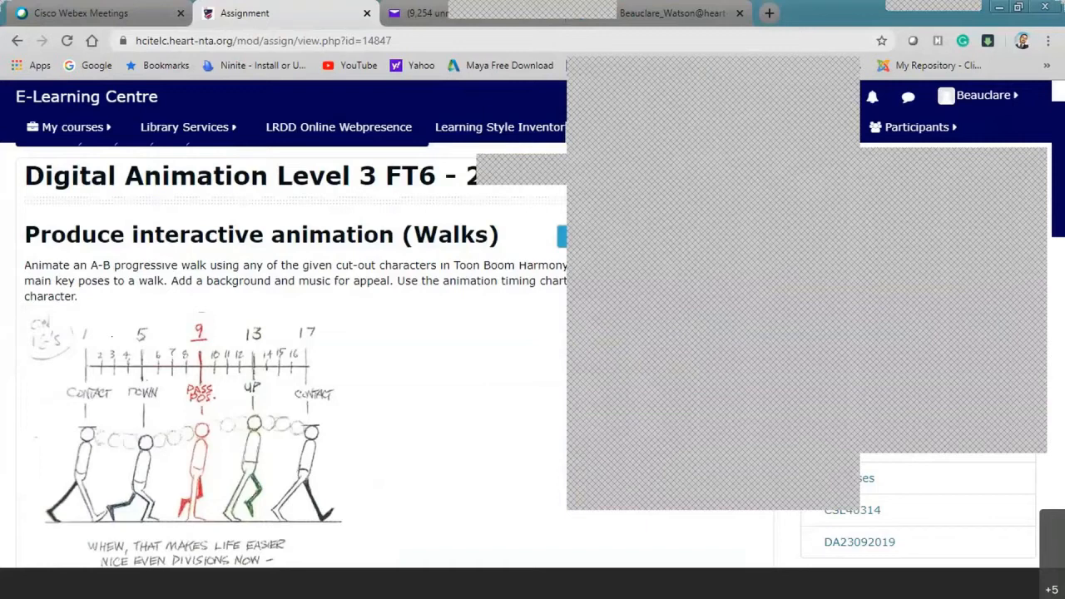
Leave the browser and PowerPoint and return to the Toon Boom Harmony Walk scene
{"action": "left_click", "coordinate": [999, 14]}
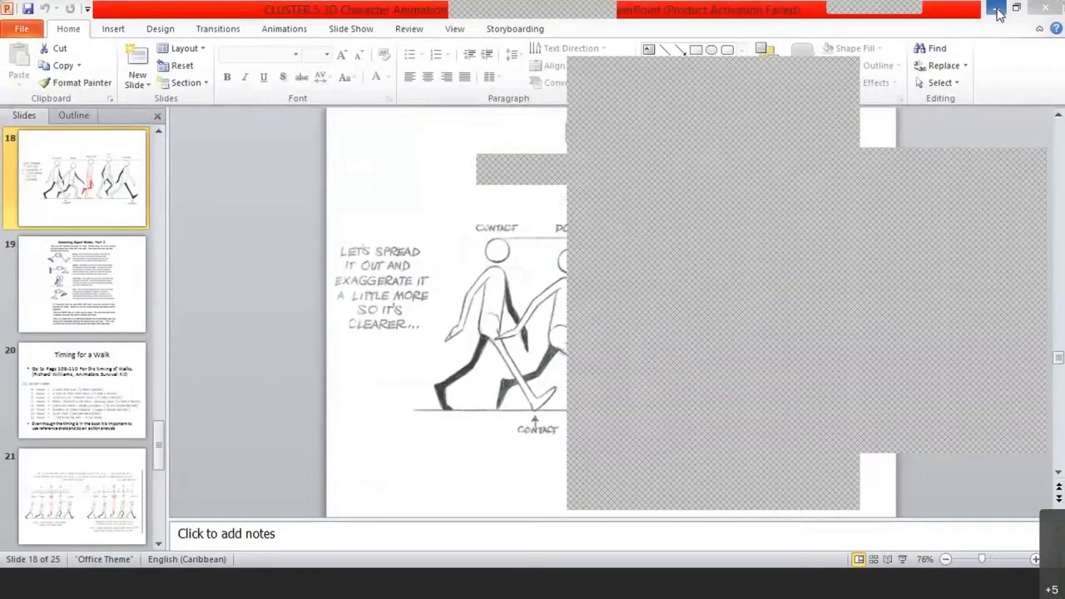
{"action": "left_click", "coordinate": [999, 15]}
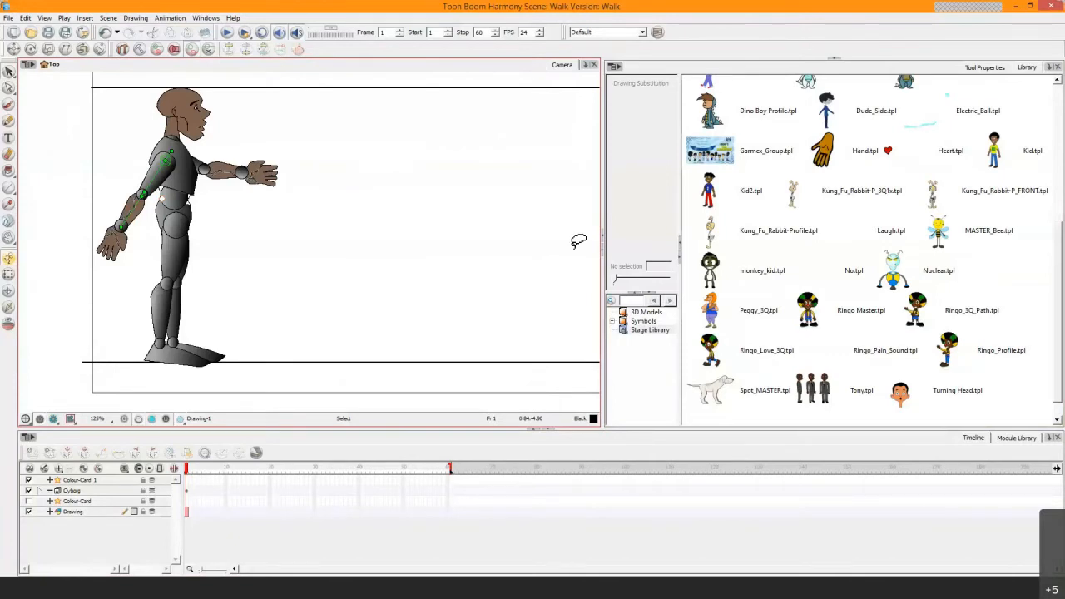
{"action": "right_click", "coordinate": [572, 285]}
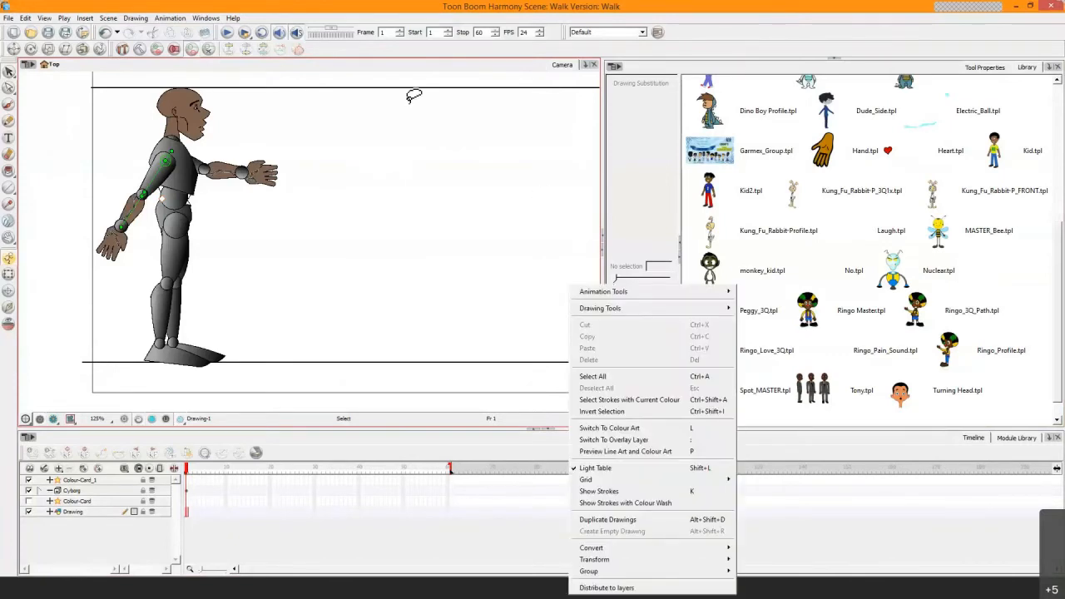
{"action": "left_click", "coordinate": [472, 190]}
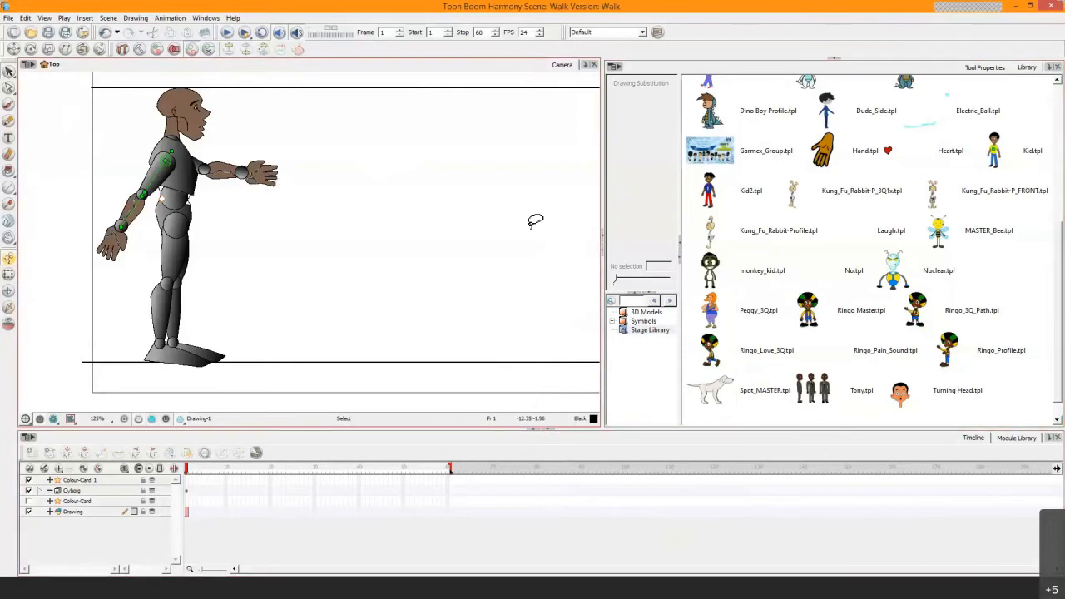
Collapse the Library pane to widen the Camera view and resize the Harmony window so the full camera frame shows
{"action": "left_click", "coordinate": [604, 249]}
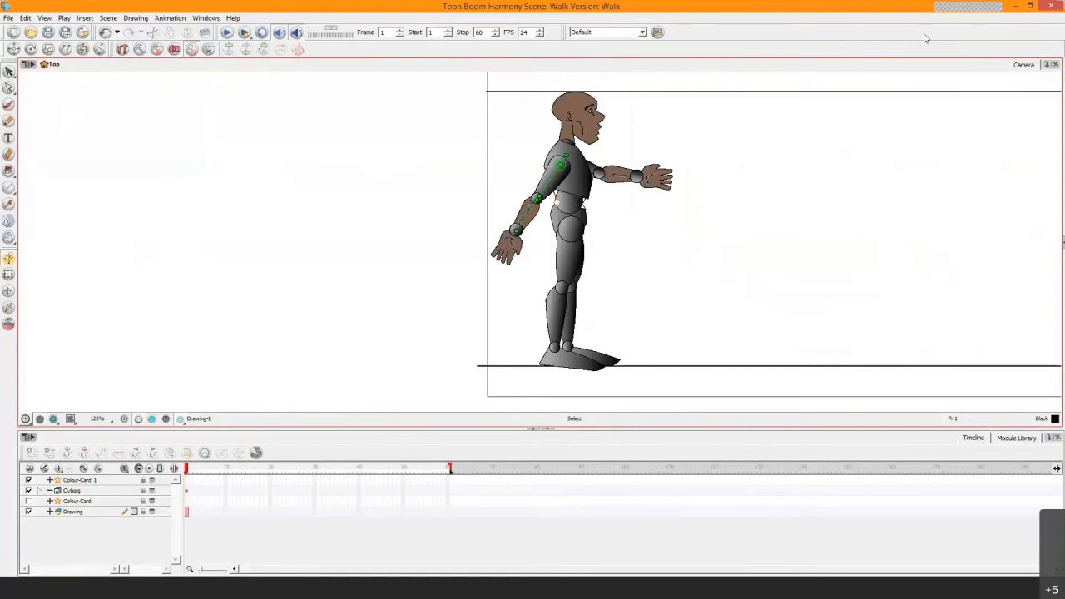
{"action": "key", "text": "space"}
{"action": "mouse_move", "coordinate": [765, 233]}
{"action": "left_mouse_down"}
{"action": "mouse_move", "coordinate": [436, 211]}
{"action": "mouse_move", "coordinate": [466, 233]}
{"action": "left_mouse_up"}
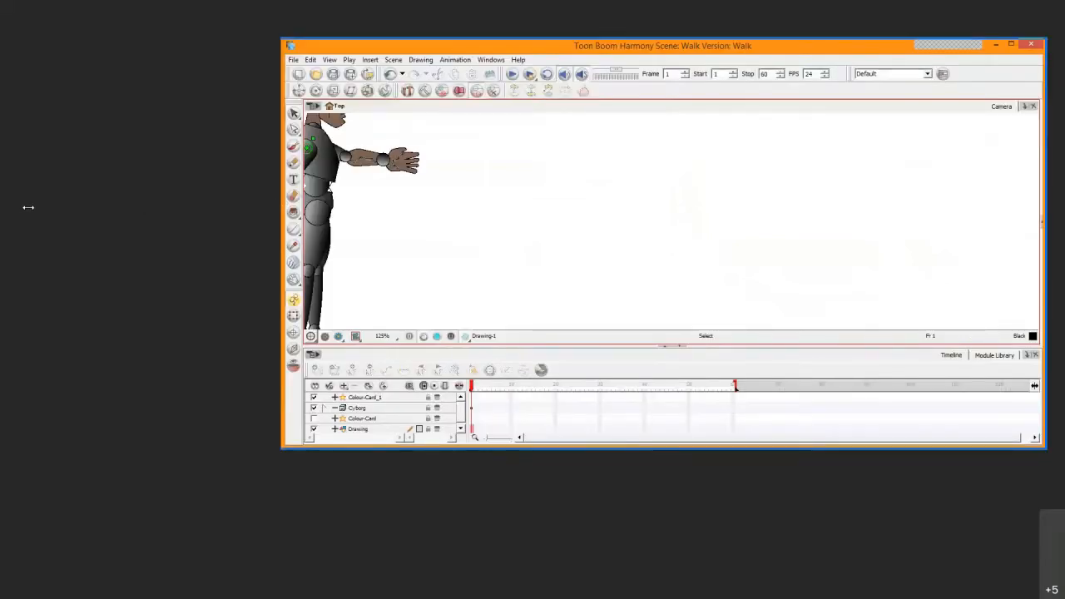
{"action": "left_click_drag", "start_coordinate": [28, 207], "coordinate": [28, 207]}
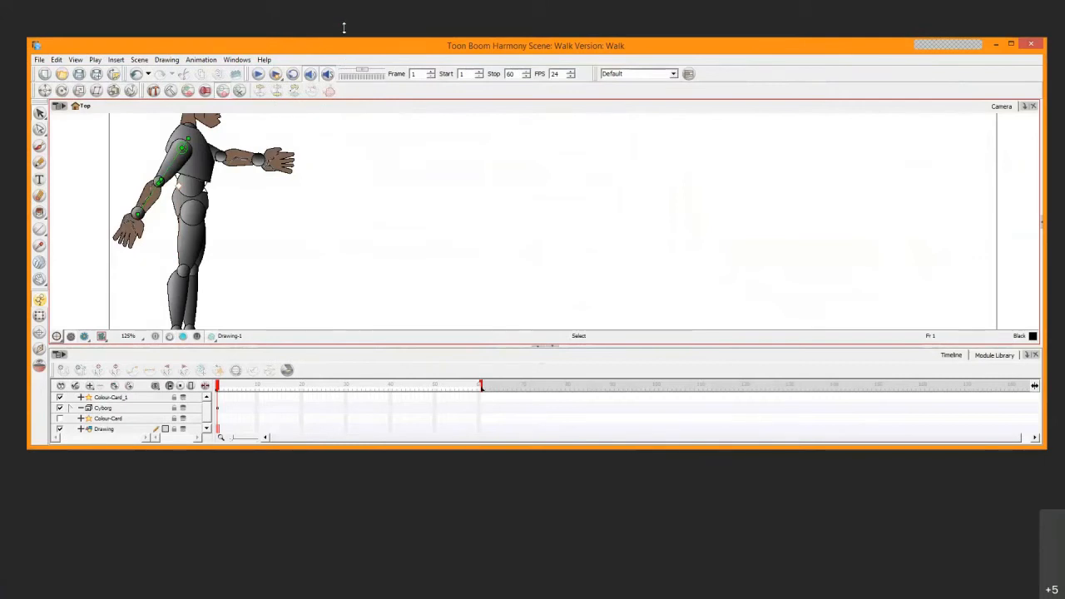
{"action": "left_click_drag", "start_coordinate": [338, 11], "coordinate": [337, 11]}
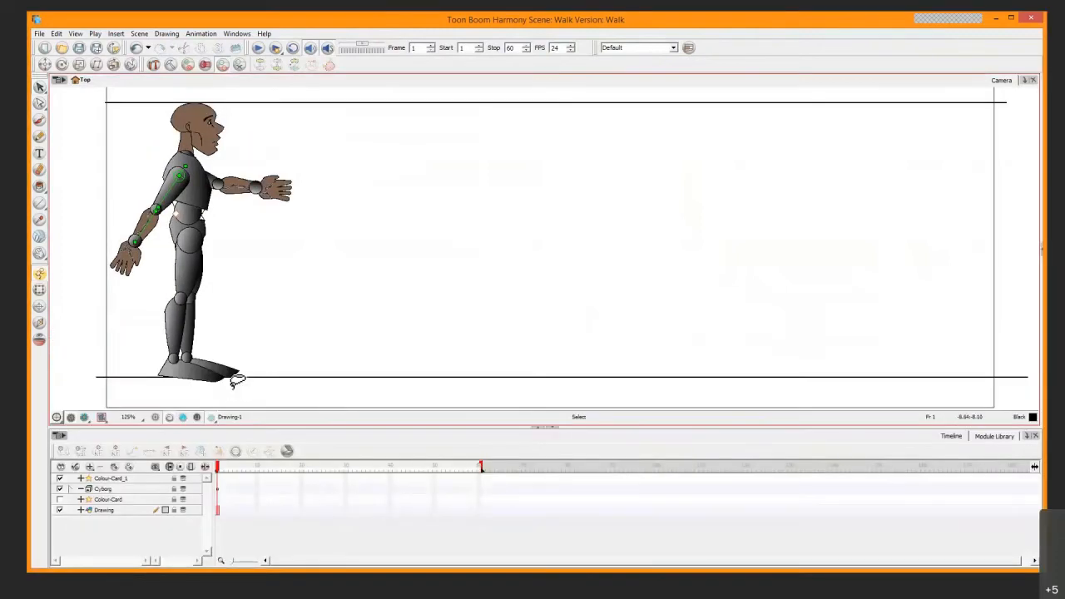
Using the Transform tool, select the near leg from foot to hip and rotate it backward with the toe on the ground line
{"action": "scroll", "coordinate": [213, 308], "scroll_direction": "up", "scroll_amount": 2}
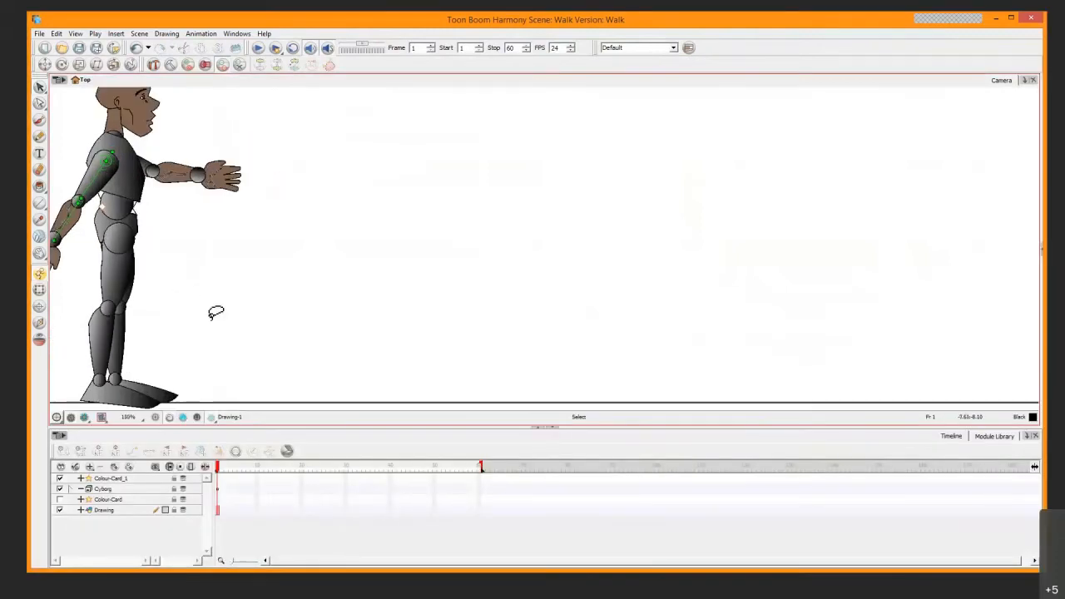
{"action": "left_click_drag", "start_coordinate": [205, 309], "coordinate": [304, 275]}
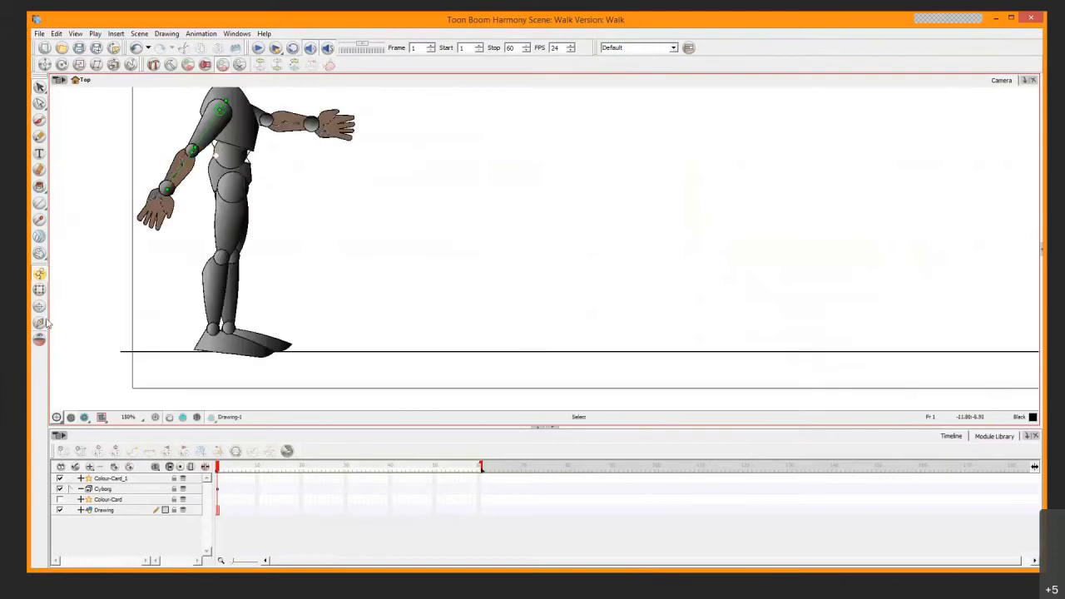
{"action": "left_click", "coordinate": [39, 290]}
{"action": "left_click", "coordinate": [238, 348]}
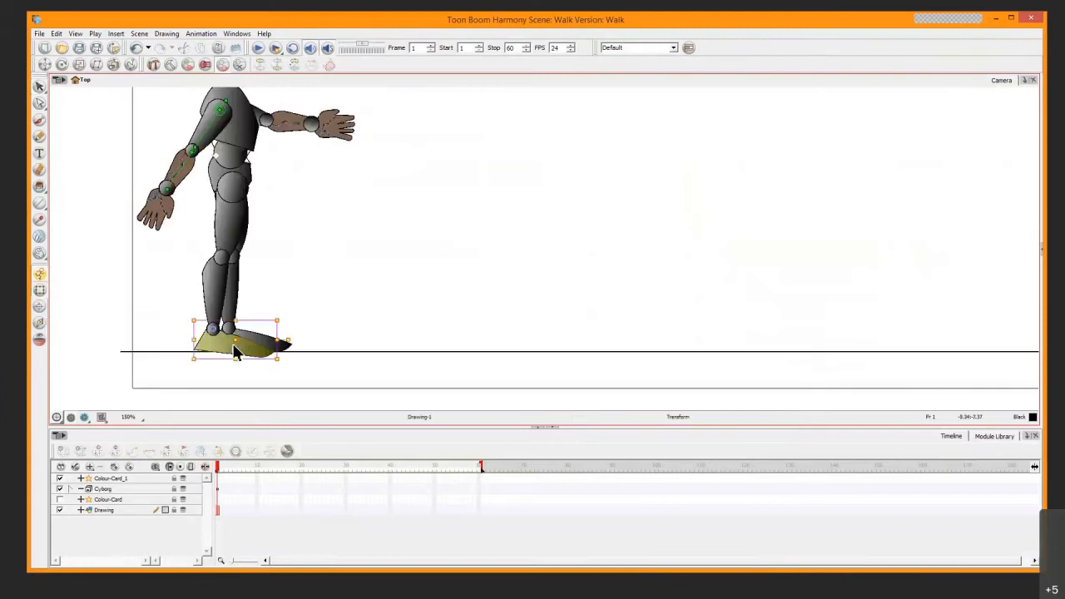
{"action": "key", "text": "b"}
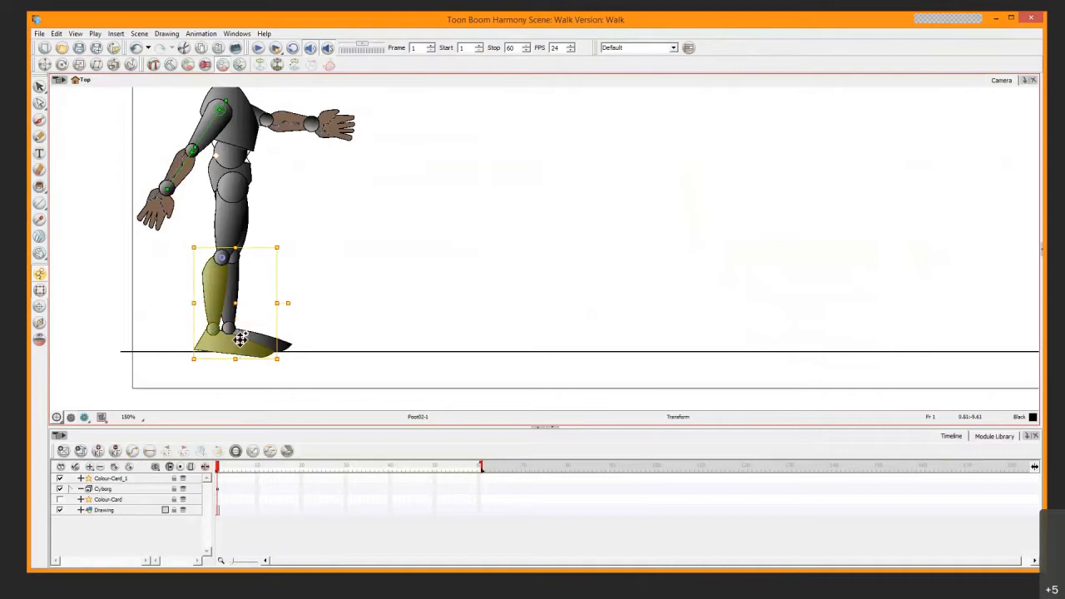
{"action": "key", "text": "b"}
{"action": "left_click_drag", "start_coordinate": [285, 261], "coordinate": [252, 303]}
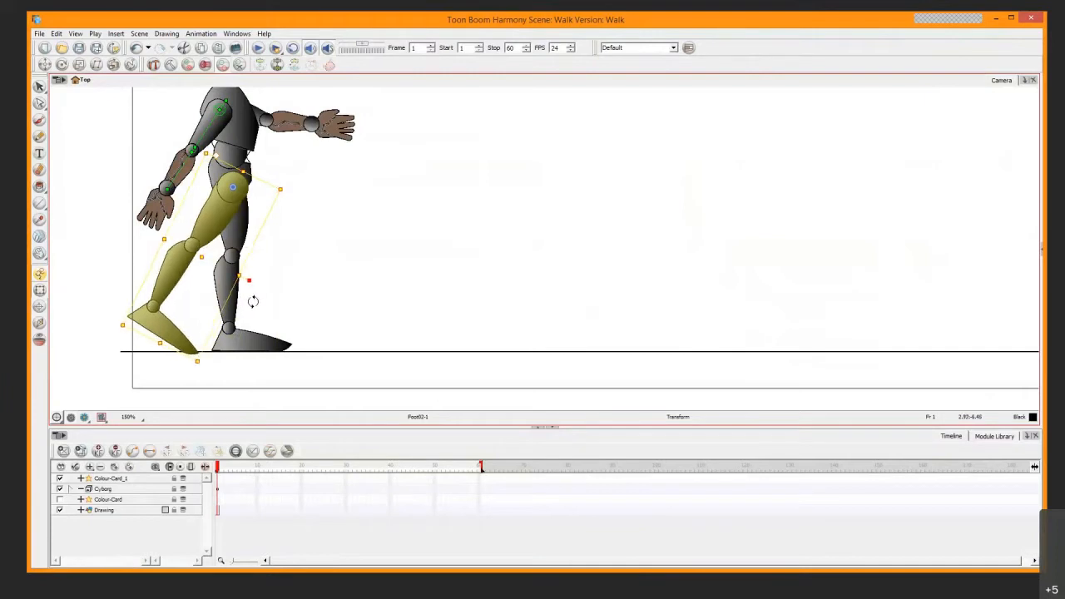
Dismiss the save reminder, select the far leg from foot to hip, and rotate it forward into a contact stride
{"action": "left_click", "coordinate": [273, 346]}
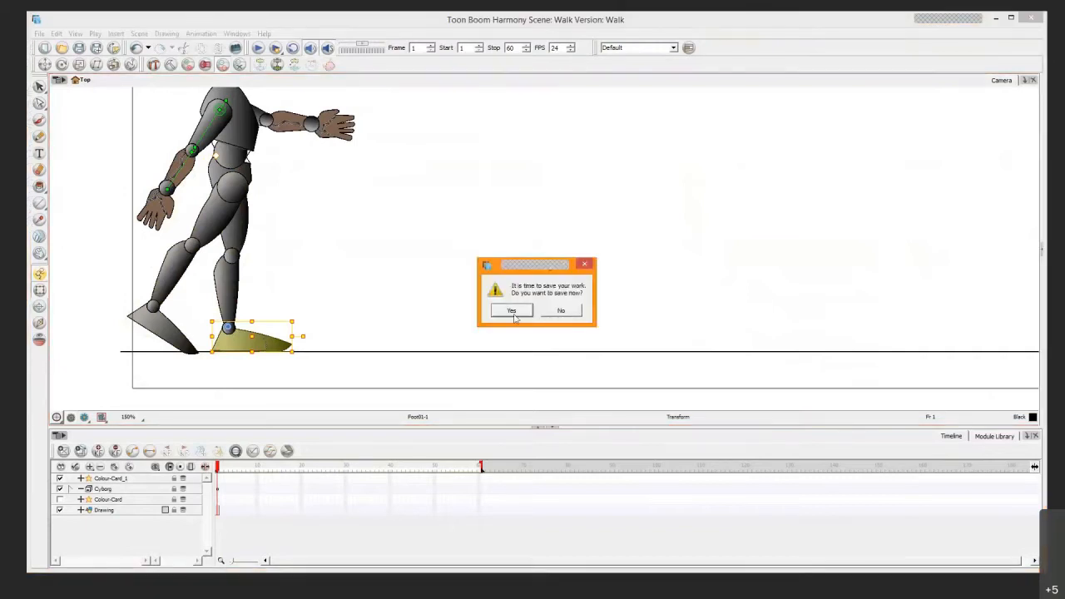
{"action": "left_click", "coordinate": [561, 310]}
{"action": "key", "text": "b"}
{"action": "key", "text": "b"}
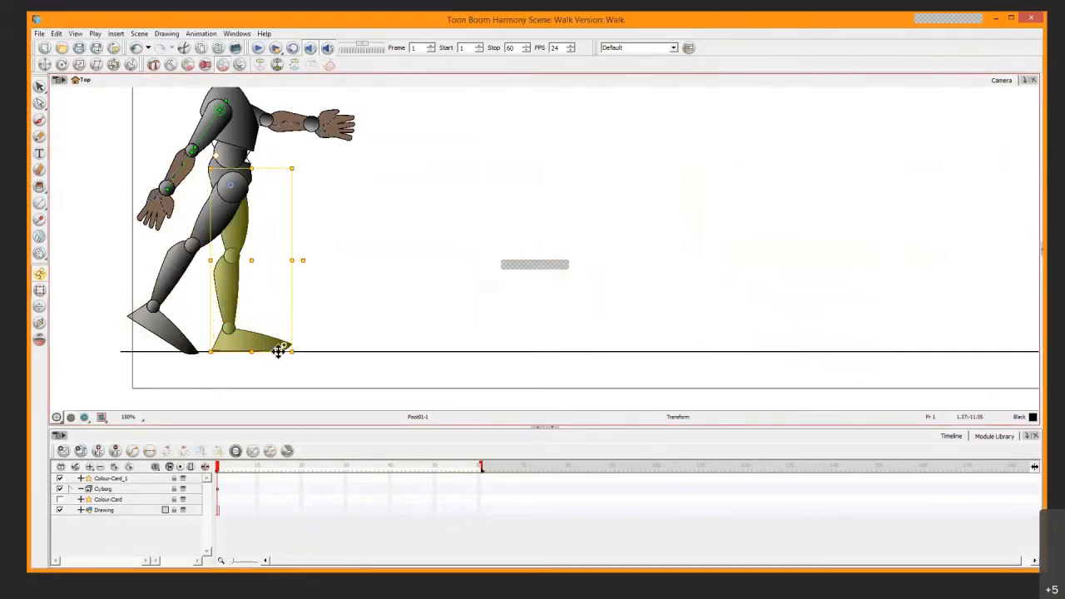
{"action": "left_click_drag", "start_coordinate": [305, 258], "coordinate": [338, 220]}
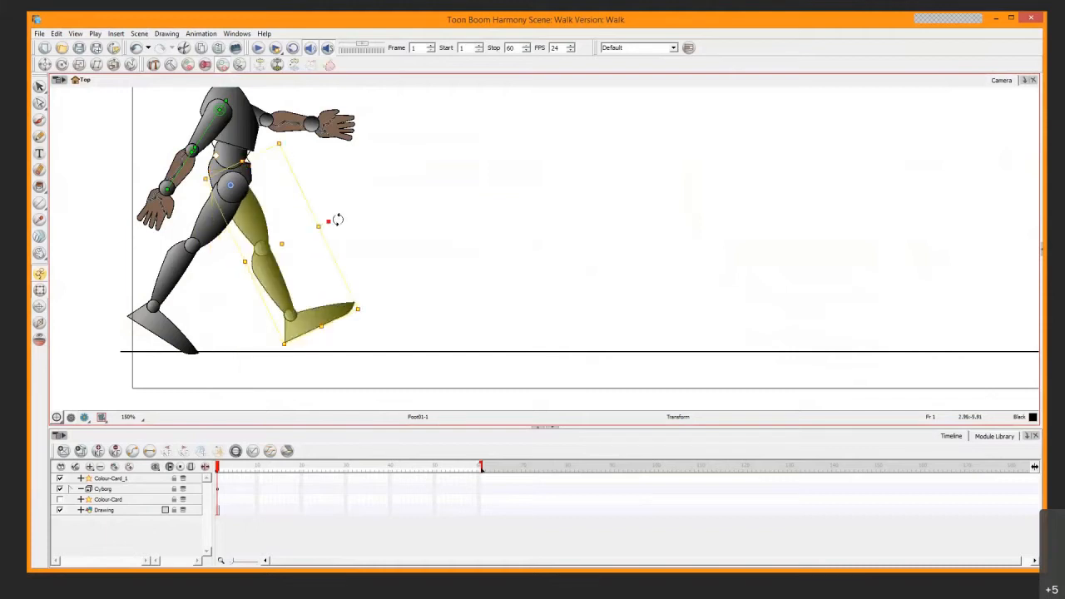
Select the whole cyborg through its parent hierarchy and shift it slightly forward
{"action": "key", "text": "b"}
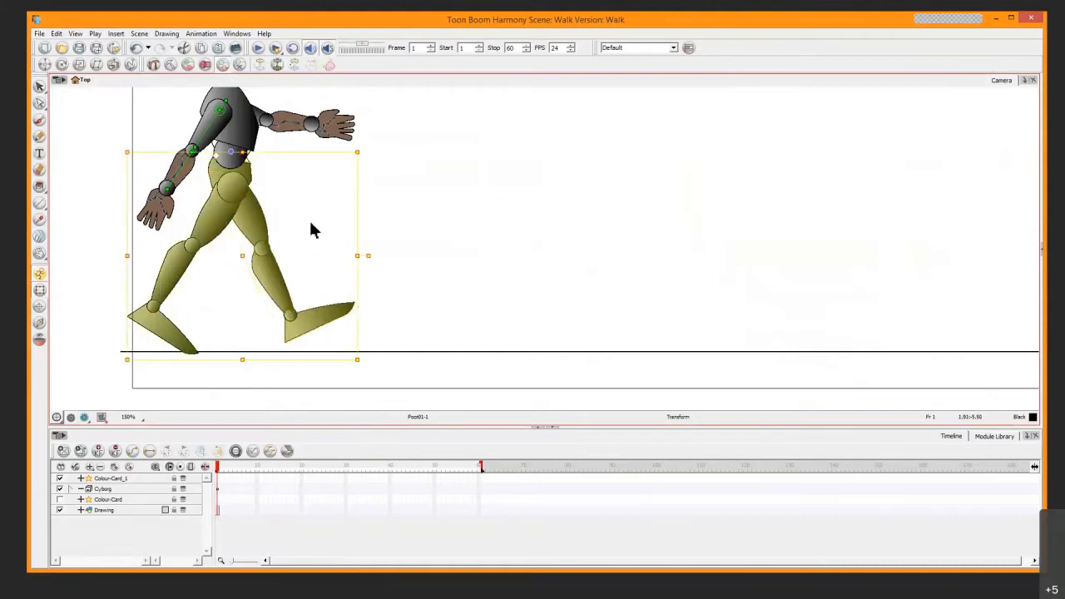
{"action": "key", "text": "b"}
{"action": "left_click_drag", "start_coordinate": [244, 183], "coordinate": [253, 185]}
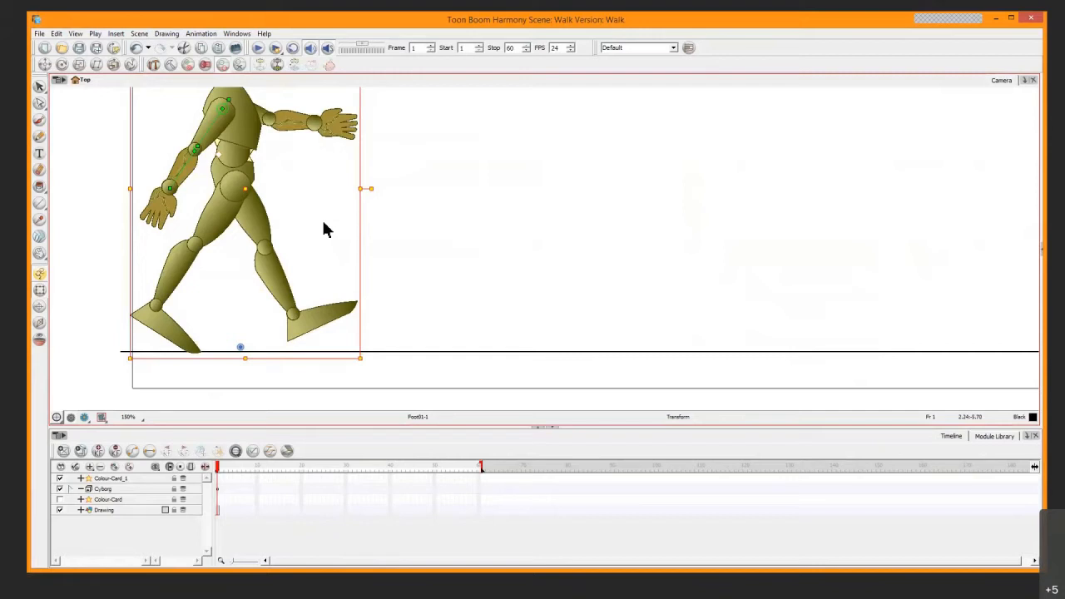
Select the entire rear leg from its foot up and rotate it further backward to widen the stride
{"action": "left_click", "coordinate": [329, 325]}
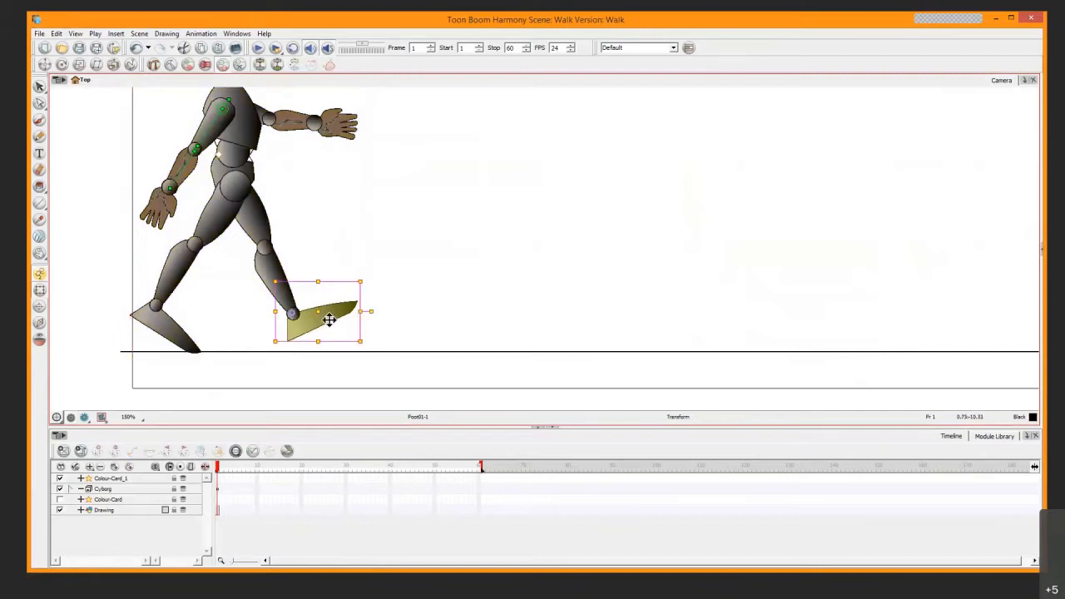
{"action": "left_click", "coordinate": [169, 350]}
{"action": "left_click", "coordinate": [175, 342]}
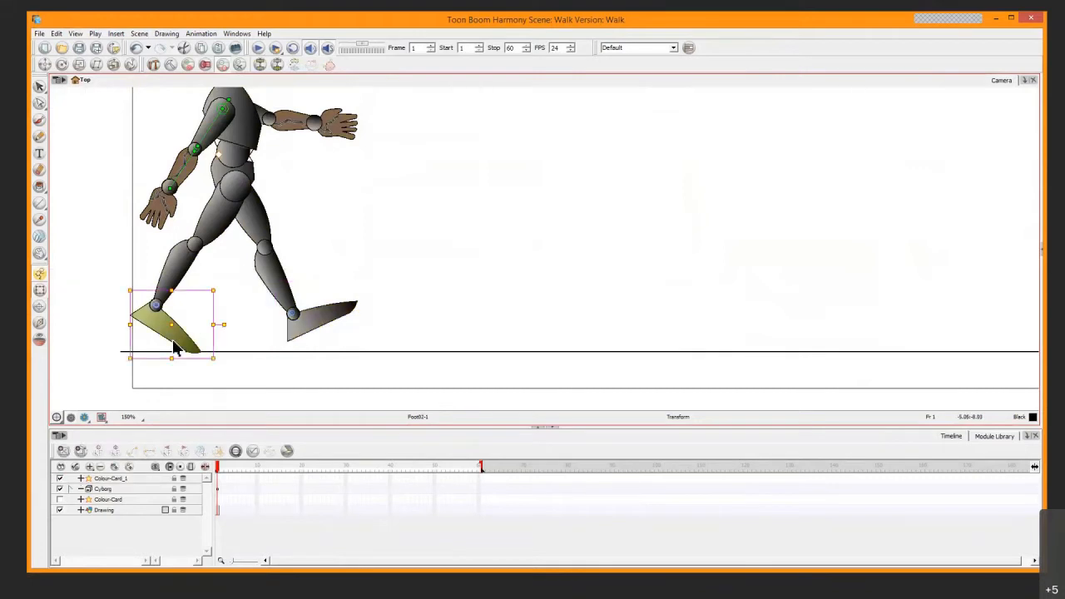
{"action": "key", "text": "b"}
{"action": "key", "text": "b"}
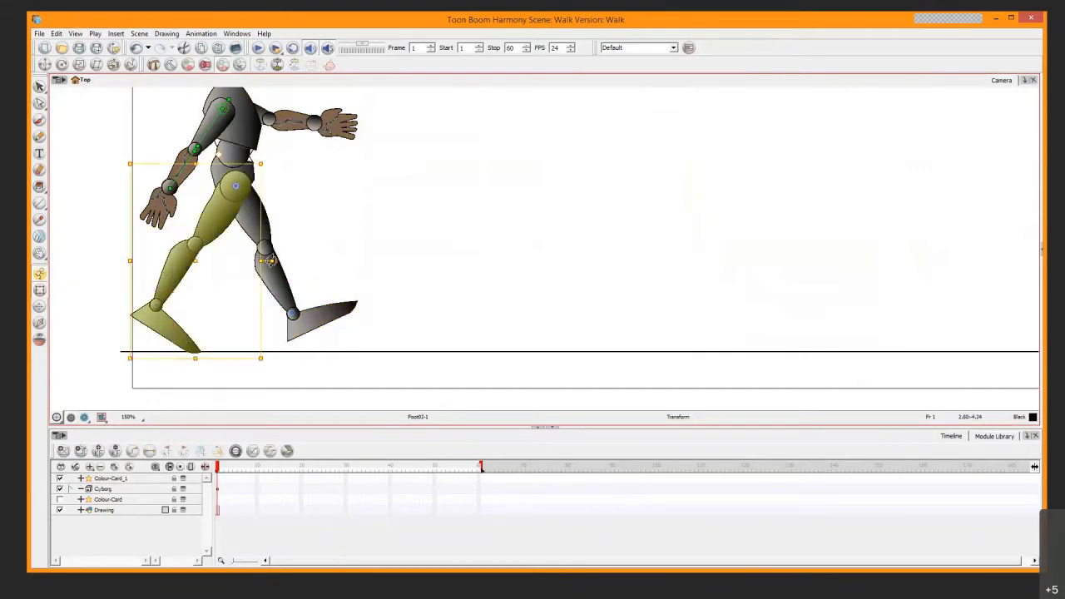
{"action": "left_click_drag", "start_coordinate": [272, 263], "coordinate": [263, 277]}
Select the whole cyborg and lower it in small nudges to bring the feet down to the ground line
{"action": "key", "text": "b"}
{"action": "key", "text": "b"}
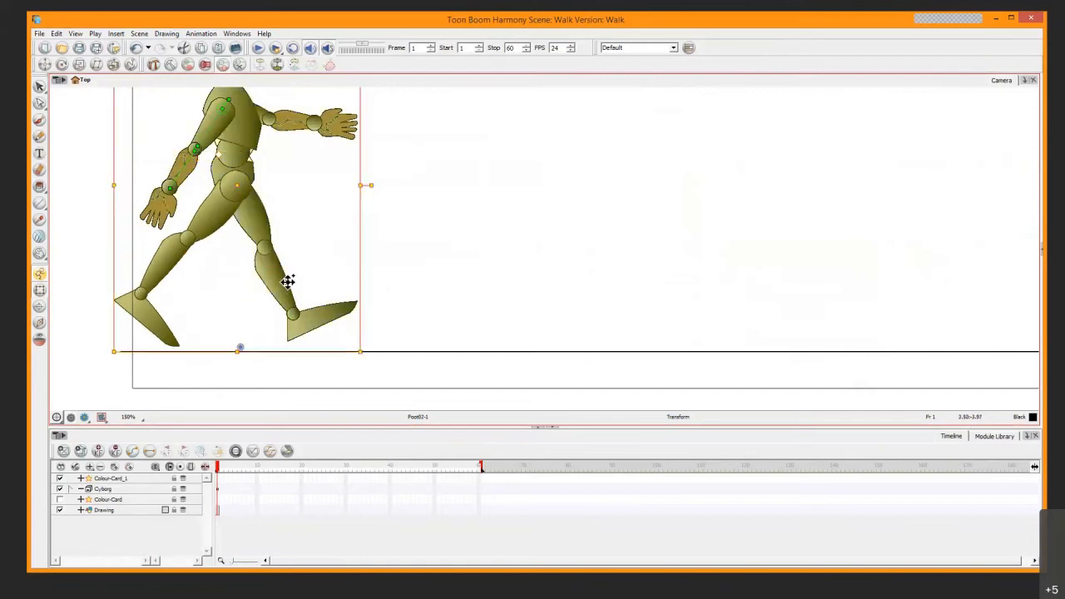
{"action": "key", "text": "2"}
{"action": "key", "text": "Down"}
{"action": "key", "text": "Down"}
{"action": "key", "text": "Down"}
{"action": "key", "text": "Down"}
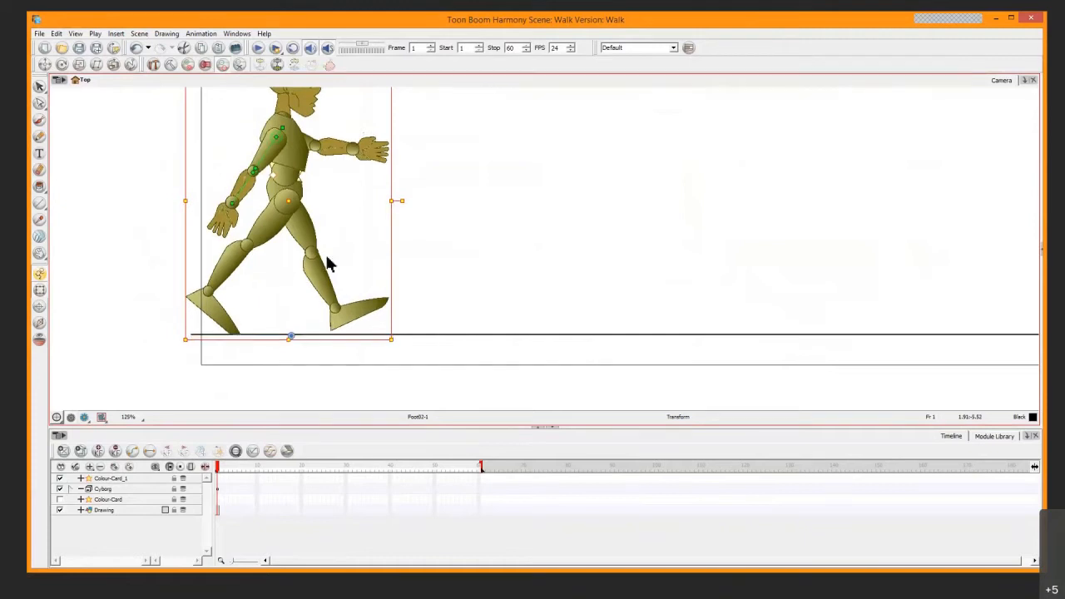
Check the pose against both guide lines and nudge the whole cyborg slightly forward
{"action": "key", "text": "2"}
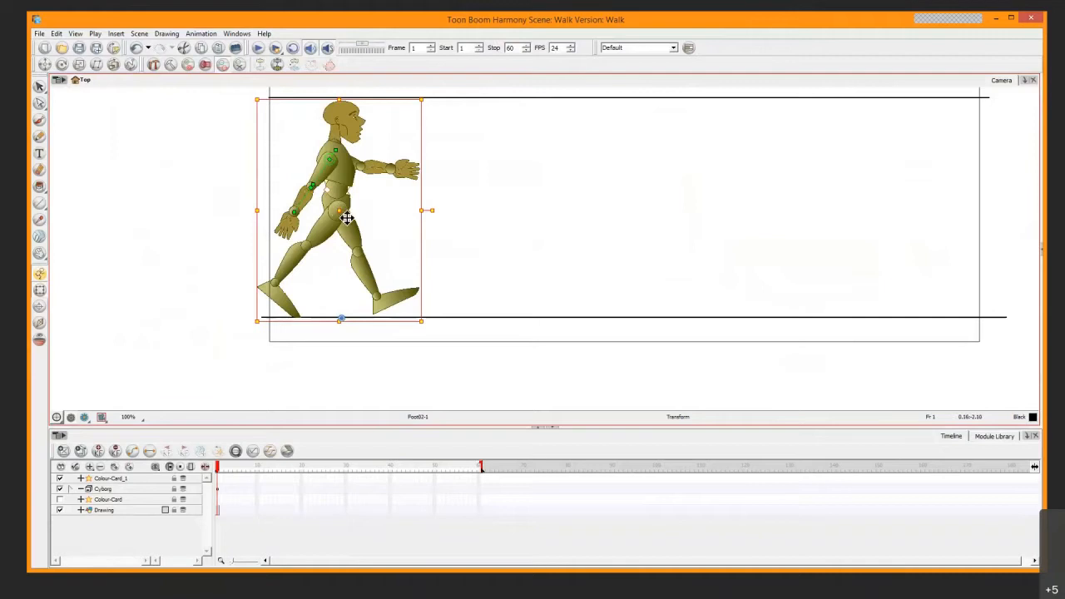
{"action": "key", "text": "1"}
{"action": "key", "text": "2"}
{"action": "key", "text": "2"}
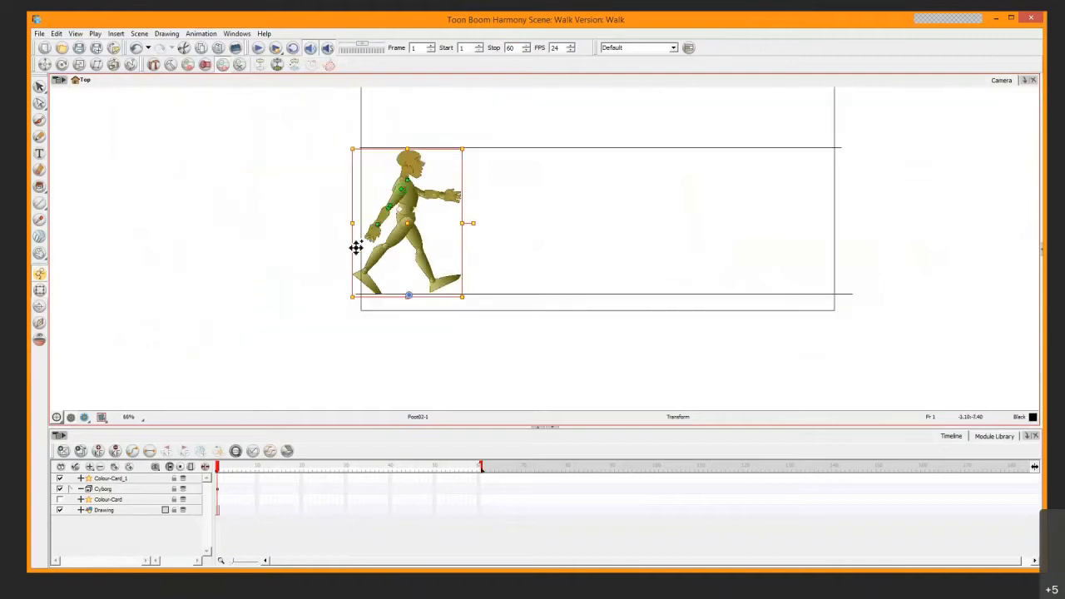
{"action": "key", "text": "1"}
{"action": "key", "text": "1"}
{"action": "key", "text": "1"}
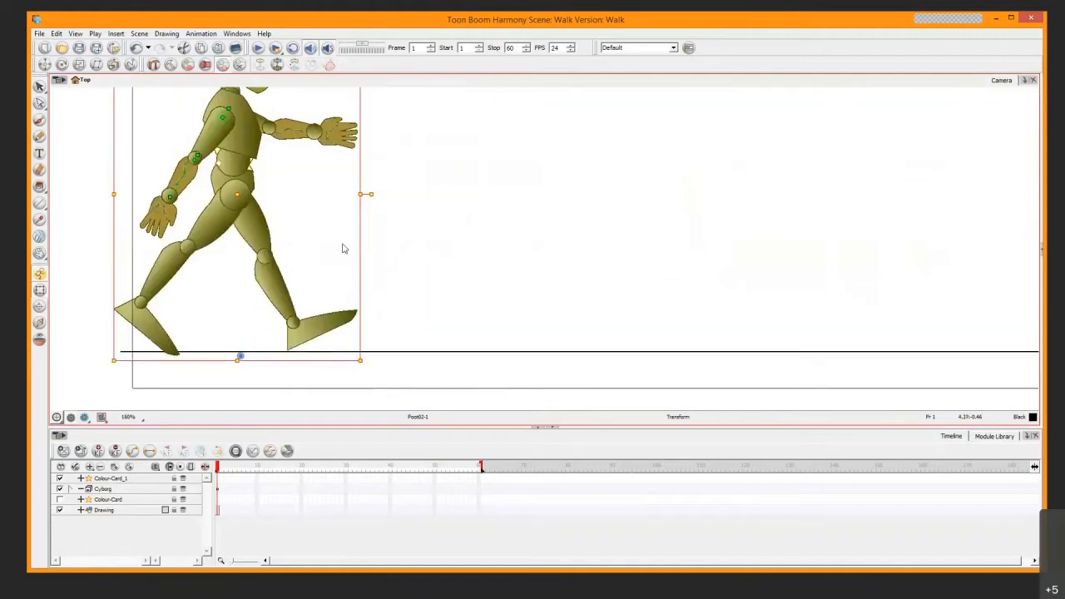
{"action": "key", "text": "Right"}
{"action": "key", "text": "Right"}
{"action": "key", "text": "Right"}
{"action": "key", "text": "Right"}
{"action": "key", "text": "Right"}
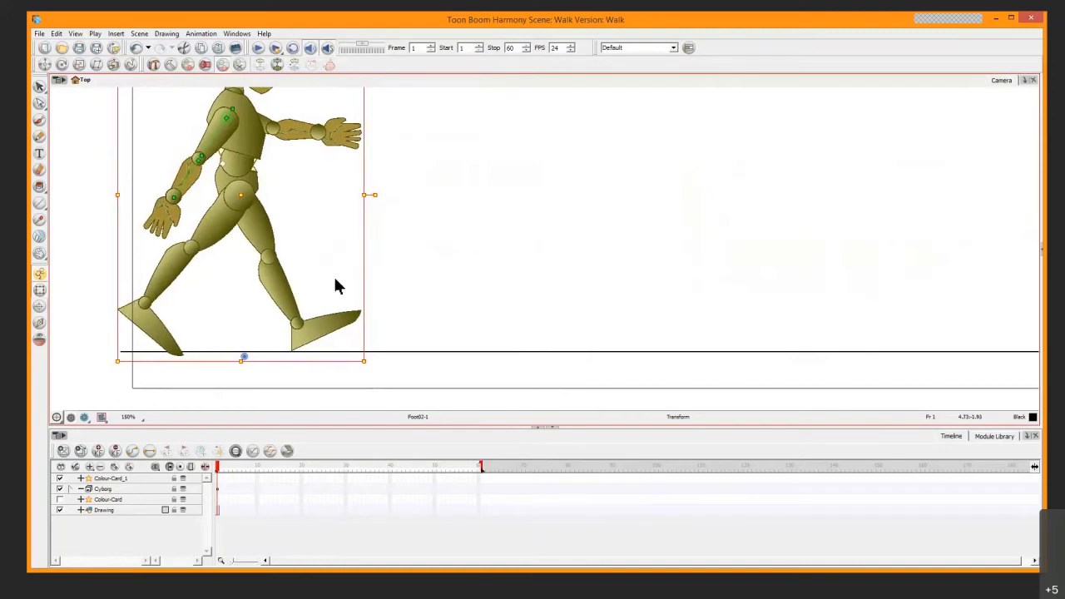
Fine-tune the cyborg's height in small nudges so the front heel rests on the ground line
{"action": "key", "text": "Up"}
{"action": "key", "text": "Up"}
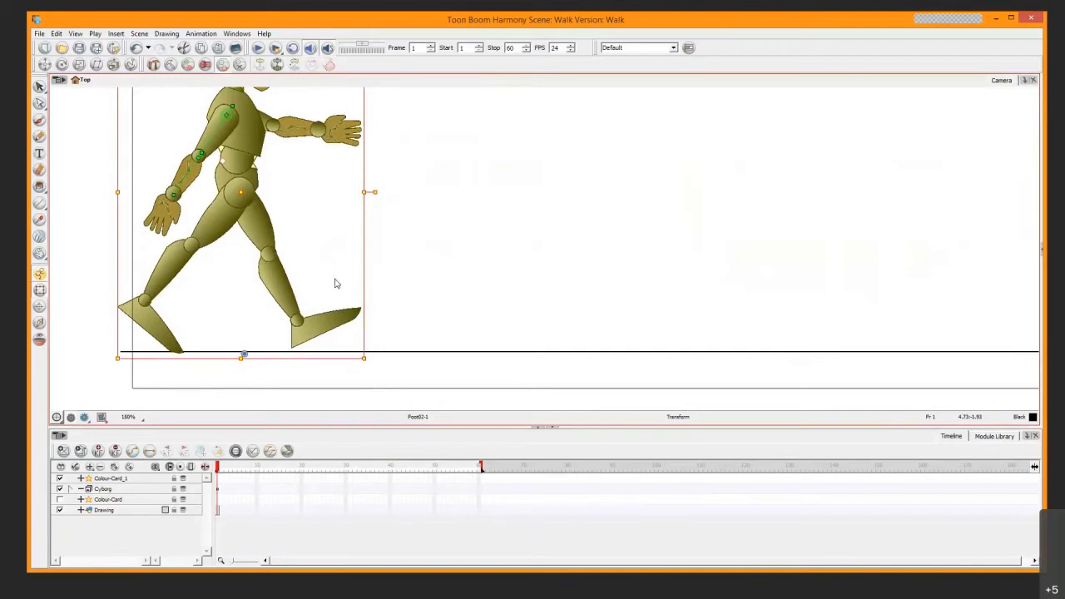
{"action": "key", "text": "Down"}
{"action": "key", "text": "Down"}
{"action": "key", "text": "Down"}
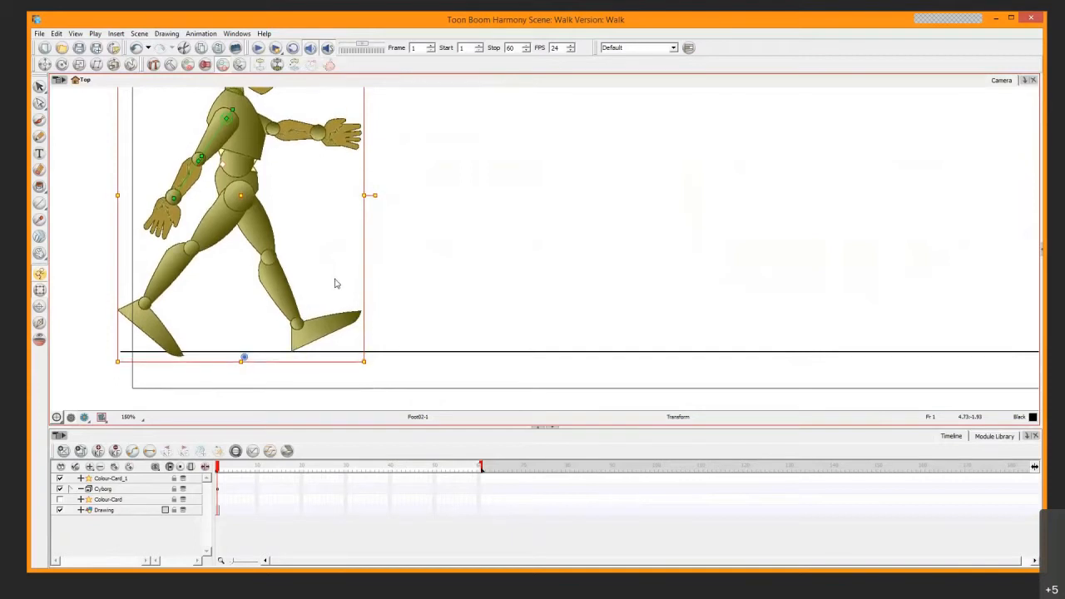
Fine-tune the cyborg's horizontal position, finishing with small nudges backward along the ground line
{"action": "key", "text": "Right"}
{"action": "key", "text": "Right"}
{"action": "key", "text": "Left"}
{"action": "key", "text": "Left"}
{"action": "key", "text": "Left"}
{"action": "key", "text": "Left"}
{"action": "key", "text": "Left"}
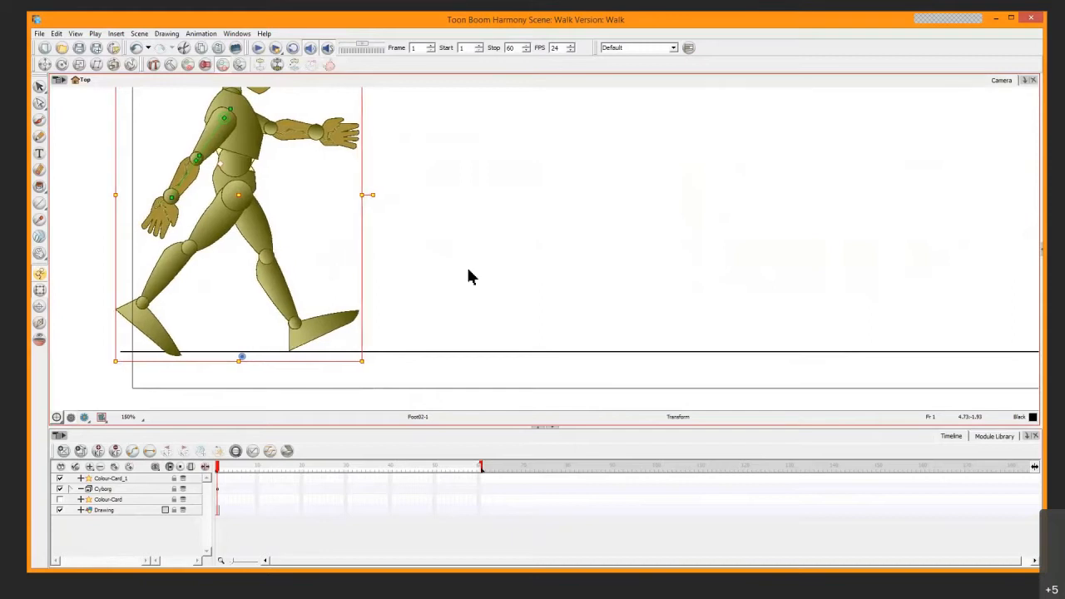
Select the whole rear leg and rotate it slightly backward from the hip so its toe rests on the ground line
{"action": "key", "text": "2"}
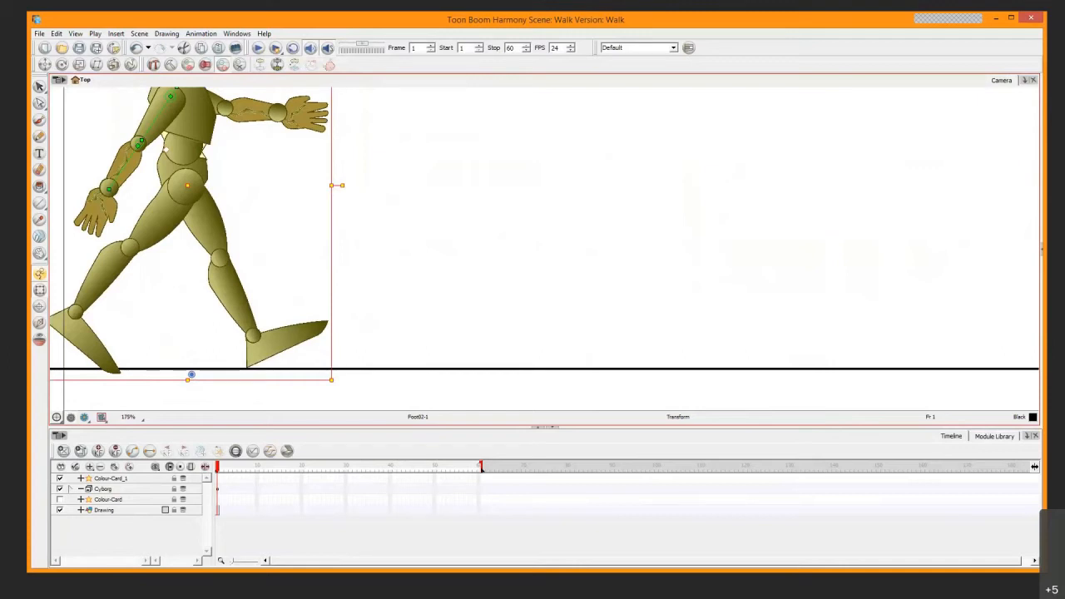
{"action": "key", "text": "space"}
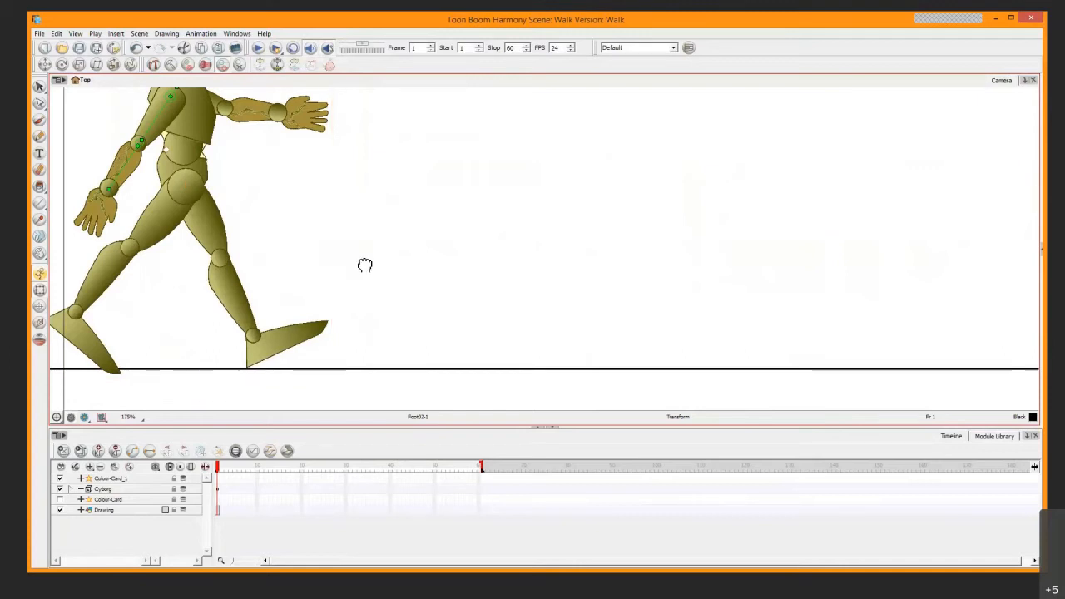
{"action": "left_click_drag", "start_coordinate": [363, 263], "coordinate": [569, 256]}
{"action": "key", "text": "2"}
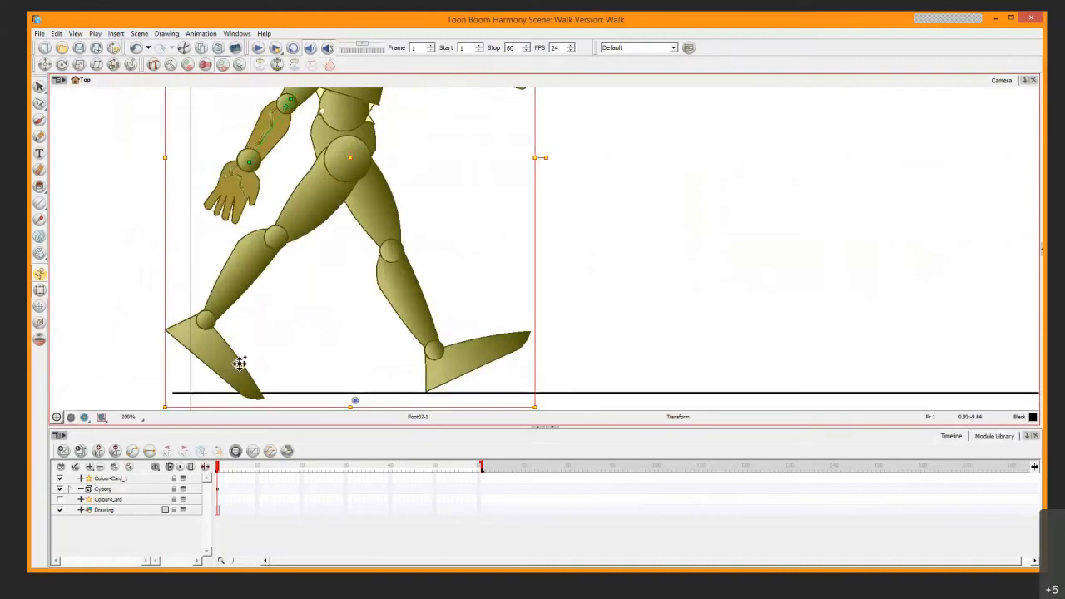
{"action": "left_click", "coordinate": [229, 360]}
{"action": "key", "text": "b"}
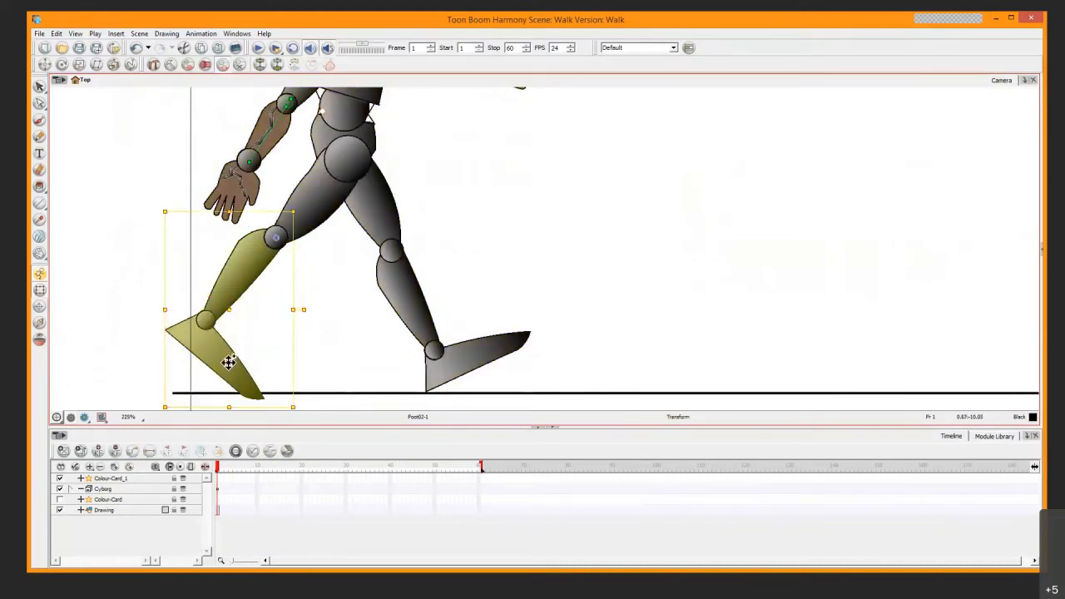
{"action": "key", "text": "b"}
{"action": "left_click_drag", "start_coordinate": [408, 275], "coordinate": [387, 273]}
{"action": "left_click_drag", "start_coordinate": [390, 273], "coordinate": [392, 273]}
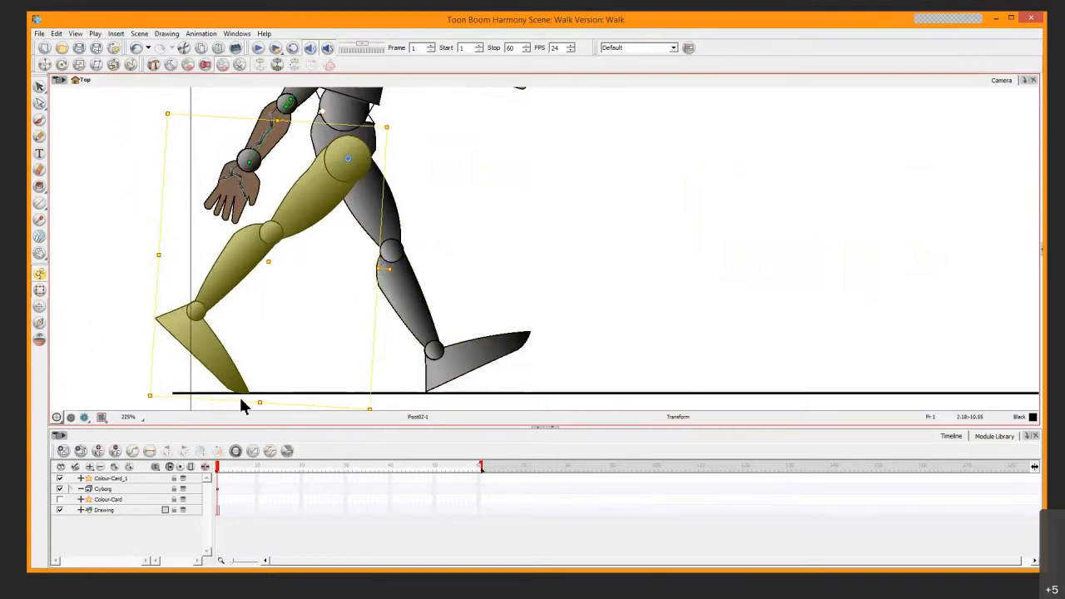
Adjust the rear arm so it swings back with a slight elbow bend, and rotate its hand slightly backward at the wrist
{"action": "key", "text": "space"}
{"action": "left_click_drag", "start_coordinate": [361, 241], "coordinate": [359, 285]}
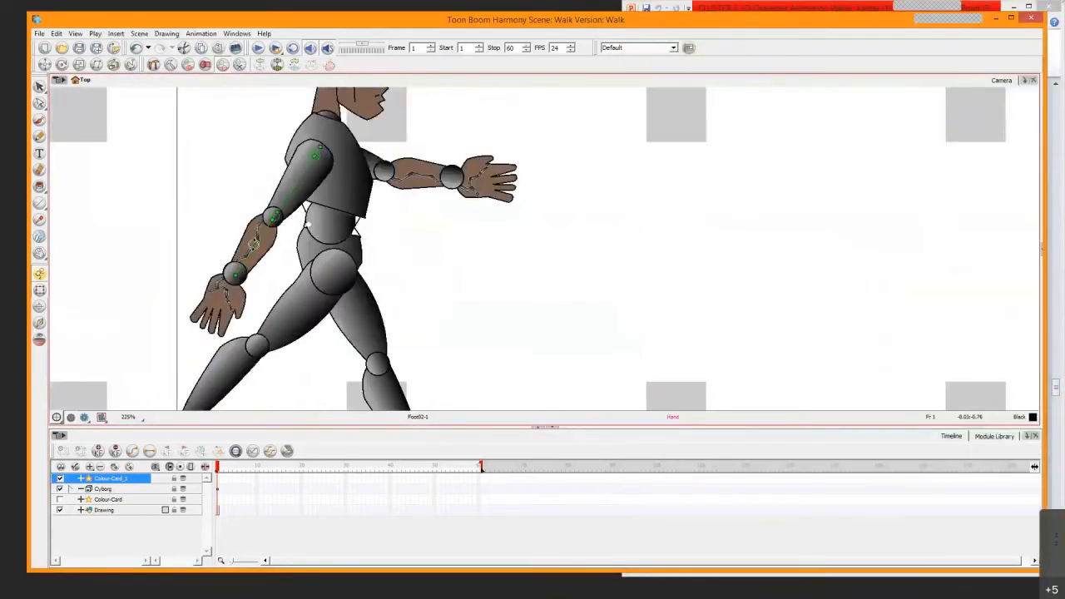
{"action": "left_click", "coordinate": [264, 246]}
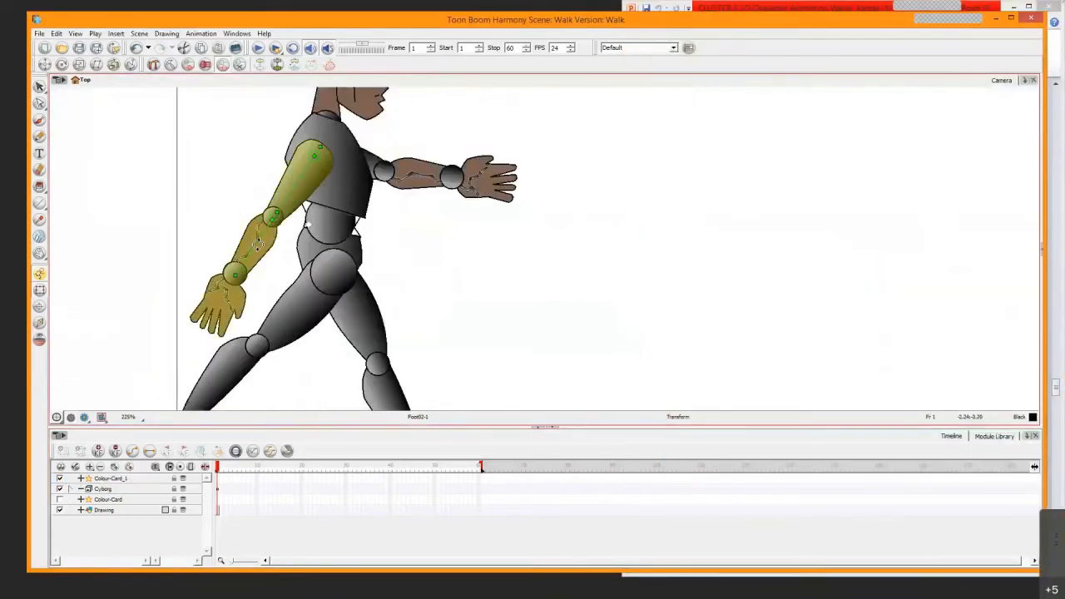
{"action": "left_click_drag", "start_coordinate": [266, 248], "coordinate": [280, 231]}
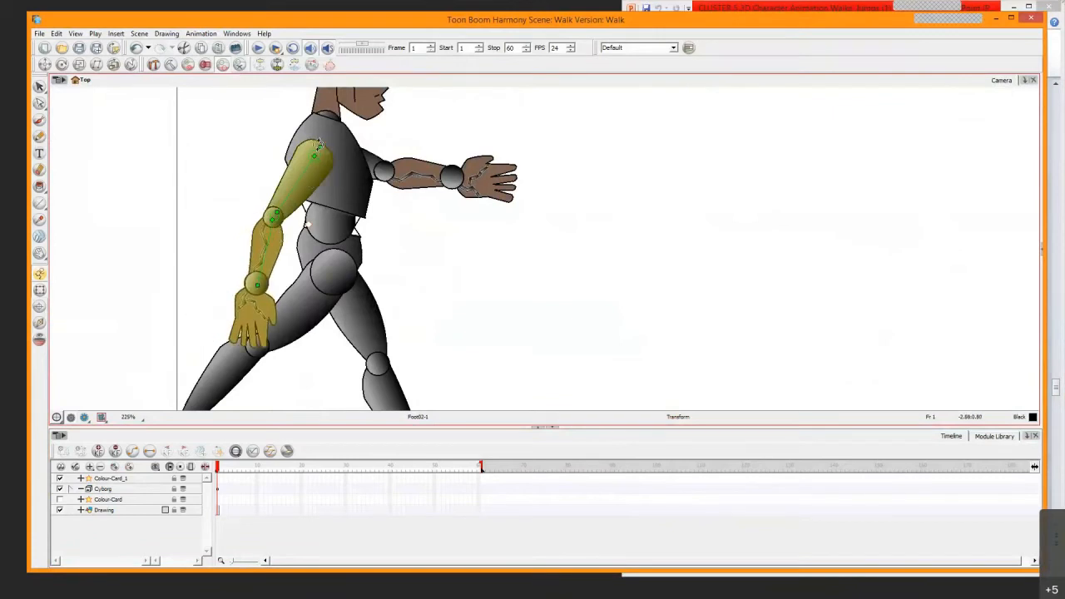
{"action": "left_click_drag", "start_coordinate": [317, 143], "coordinate": [324, 154]}
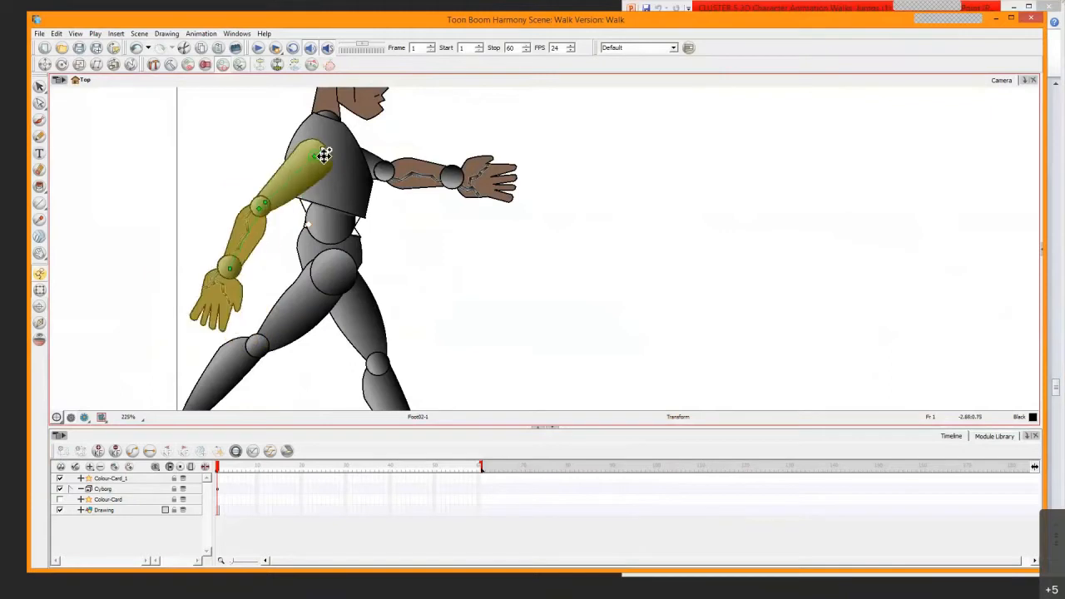
{"action": "left_click", "coordinate": [213, 308]}
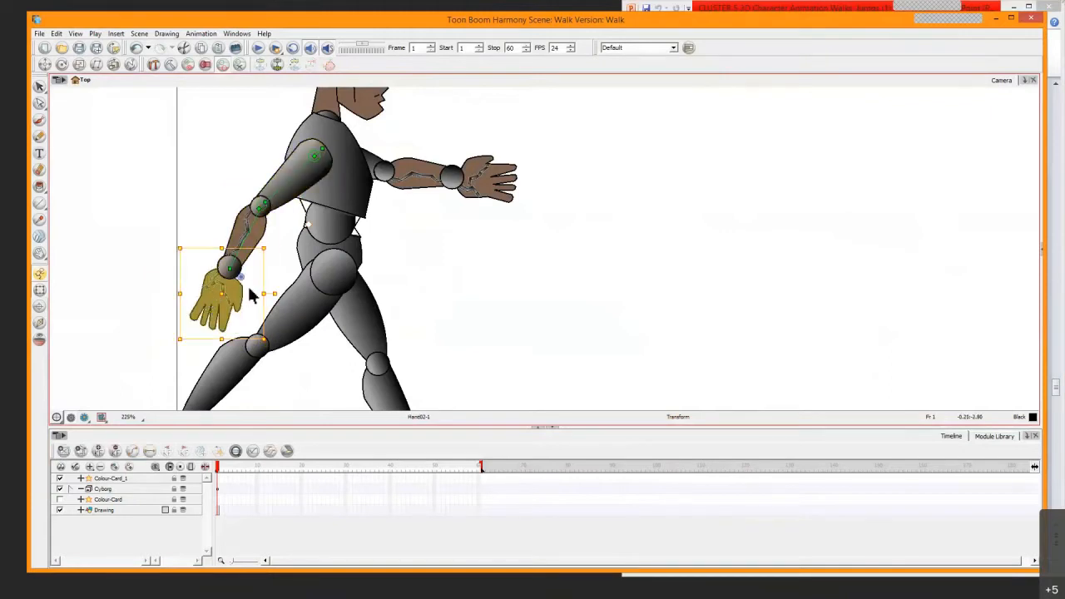
{"action": "left_click_drag", "start_coordinate": [269, 293], "coordinate": [270, 298]}
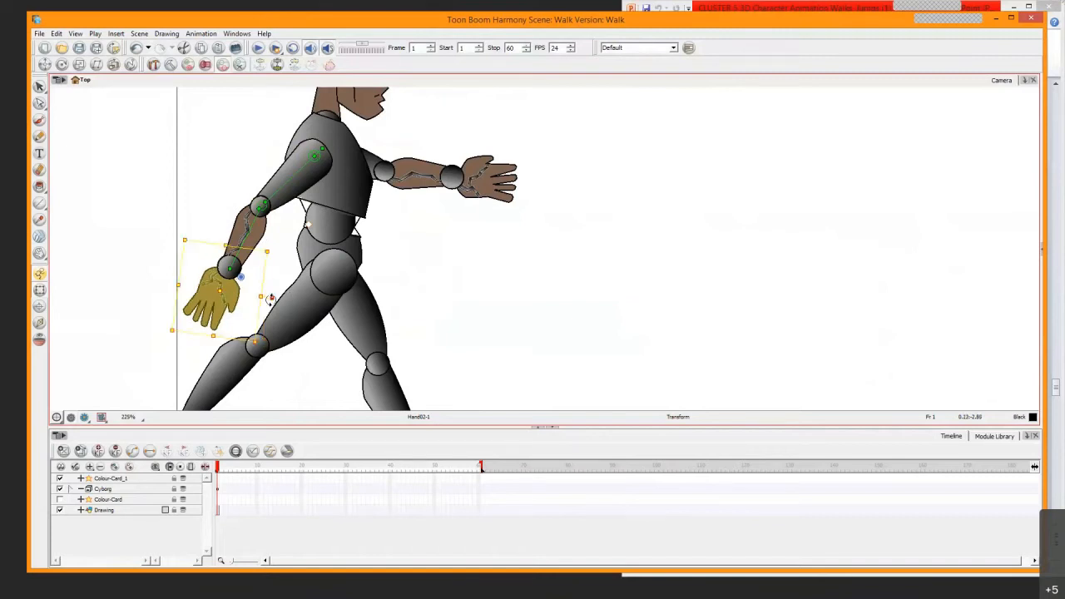
Rotate the whole front arm downward from the shoulder and compare the pose with the contact drawing in the PowerPoint slide
{"action": "left_click", "coordinate": [496, 183]}
{"action": "left_click", "coordinate": [496, 180]}
{"action": "left_click", "coordinate": [497, 184]}
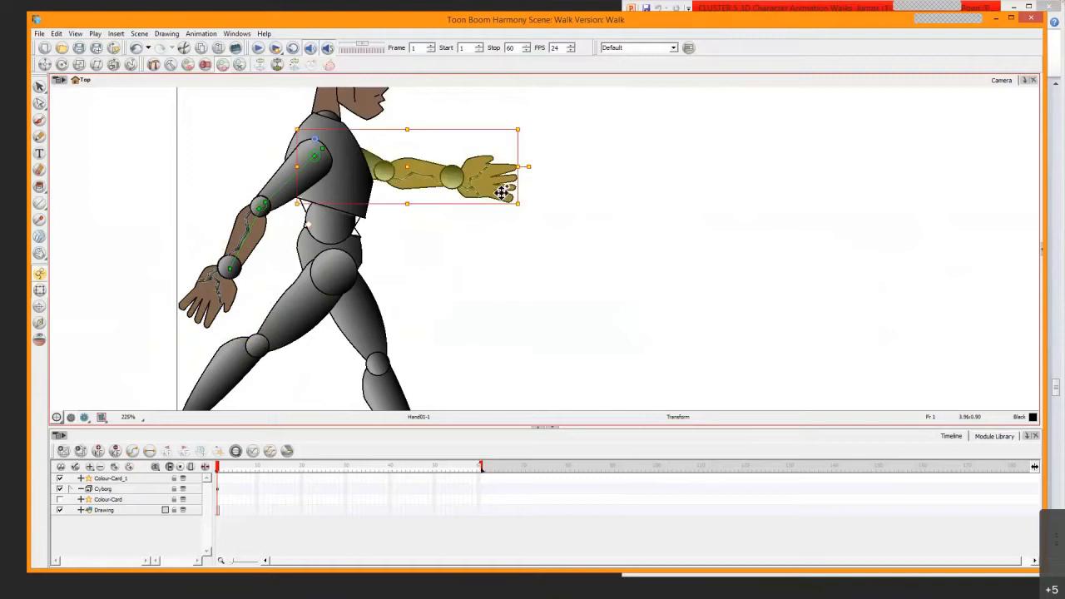
{"action": "left_click_drag", "start_coordinate": [528, 164], "coordinate": [476, 268]}
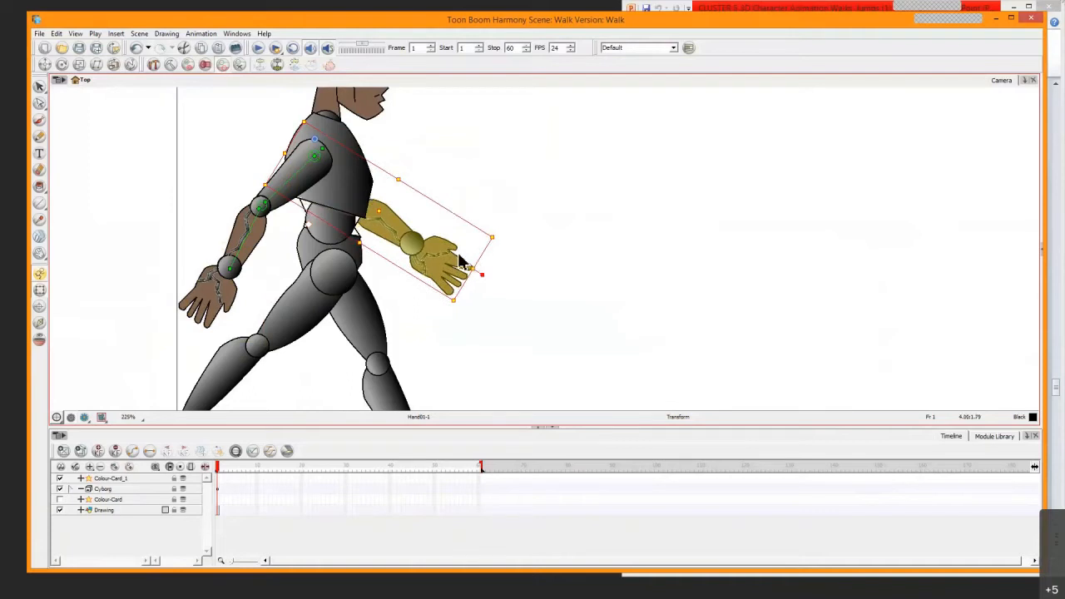
{"action": "key", "text": "2"}
{"action": "key", "text": "2"}
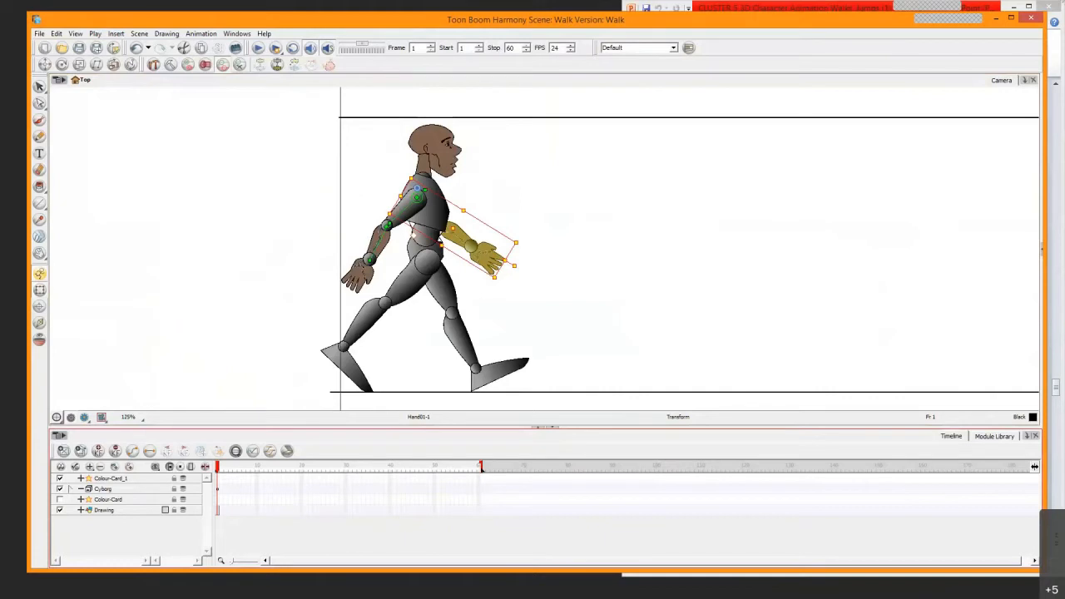
{"action": "key", "text": "alt+Tab"}
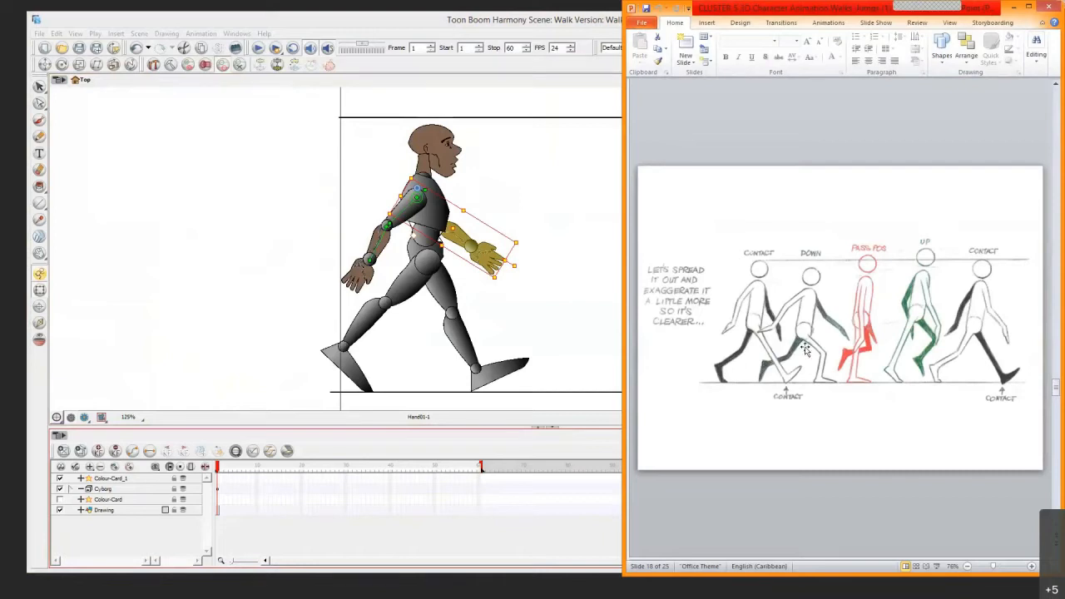
{"action": "double_click", "coordinate": [383, 21]}
Lower only the upper guide line in the Drawing layer in small nudges so it touches the top of the cyborg's head
{"action": "left_click", "coordinate": [368, 149]}
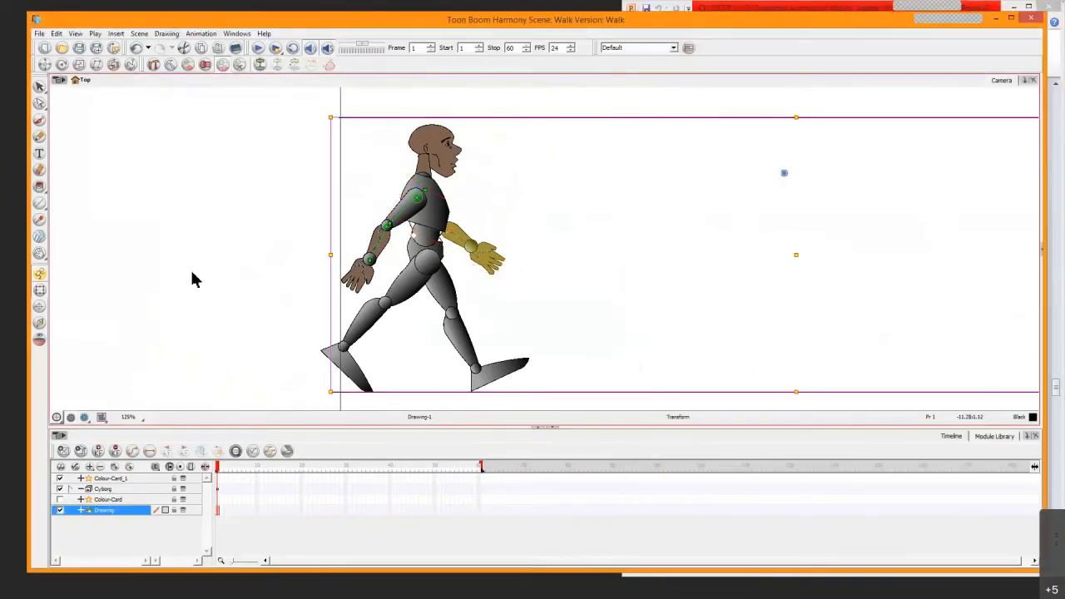
{"action": "left_click", "coordinate": [40, 87]}
{"action": "left_click_drag", "start_coordinate": [378, 109], "coordinate": [363, 159]}
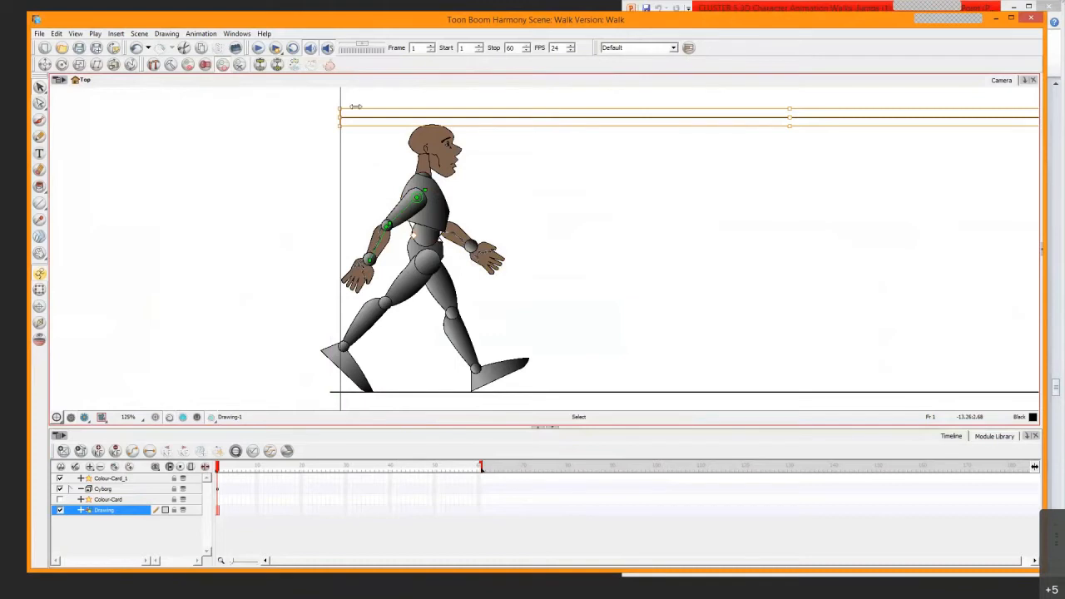
{"action": "left_click_drag", "start_coordinate": [367, 104], "coordinate": [359, 149]}
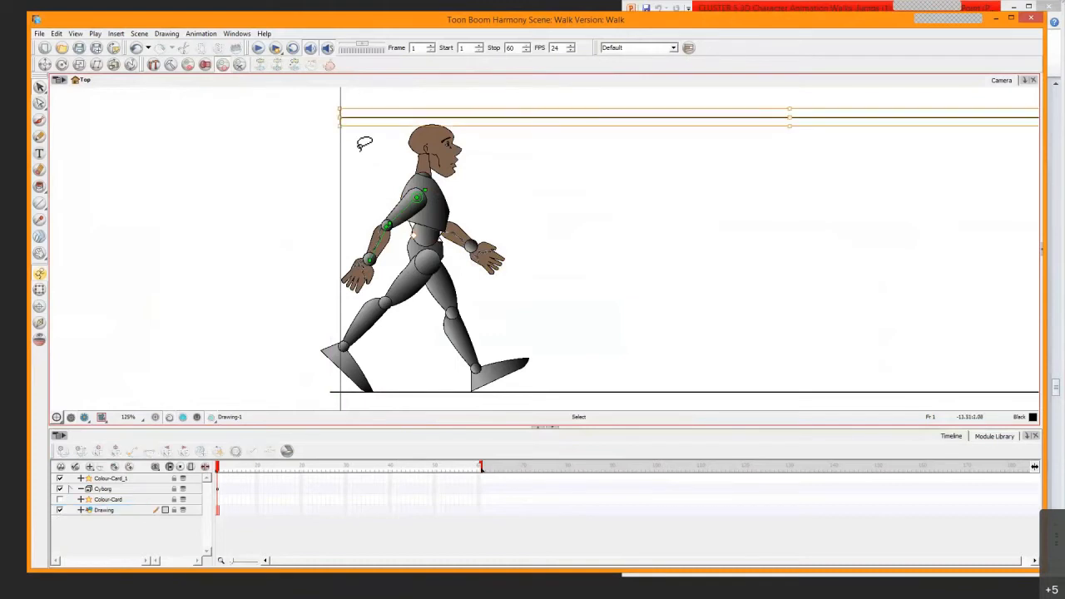
{"action": "key", "text": "Down"}
{"action": "key", "text": "Down"}
{"action": "key", "text": "Down"}
{"action": "key", "text": "Down"}
{"action": "key", "text": "Down"}
{"action": "key", "text": "Down"}
{"action": "key", "text": "Down"}
{"action": "key", "text": "Down"}
{"action": "key", "text": "Down"}
{"action": "key", "text": "Down"}
{"action": "key", "text": "Down"}
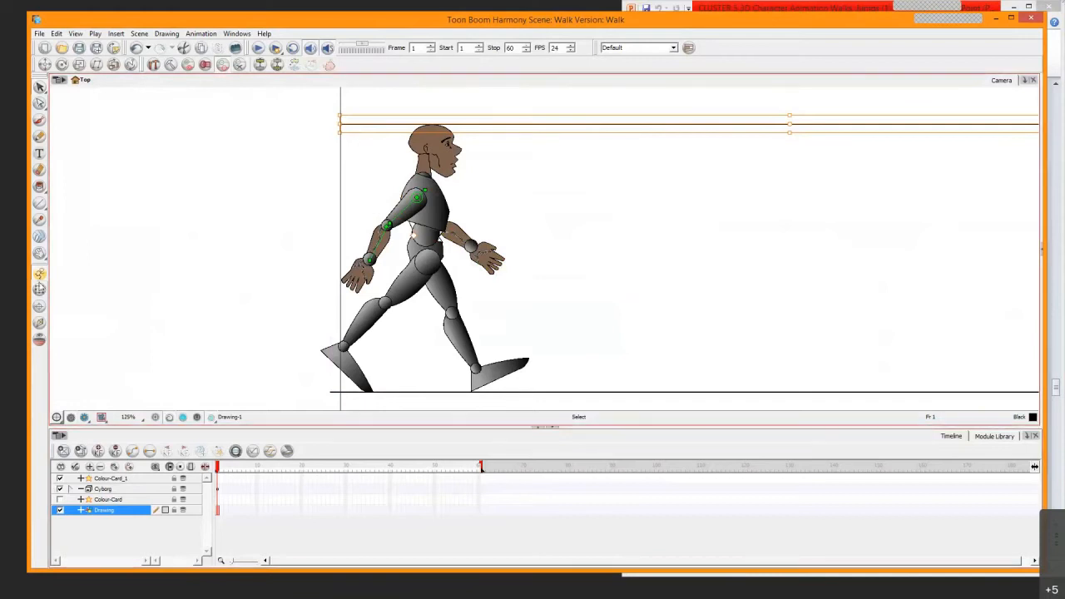
{"action": "left_click", "coordinate": [39, 274]}
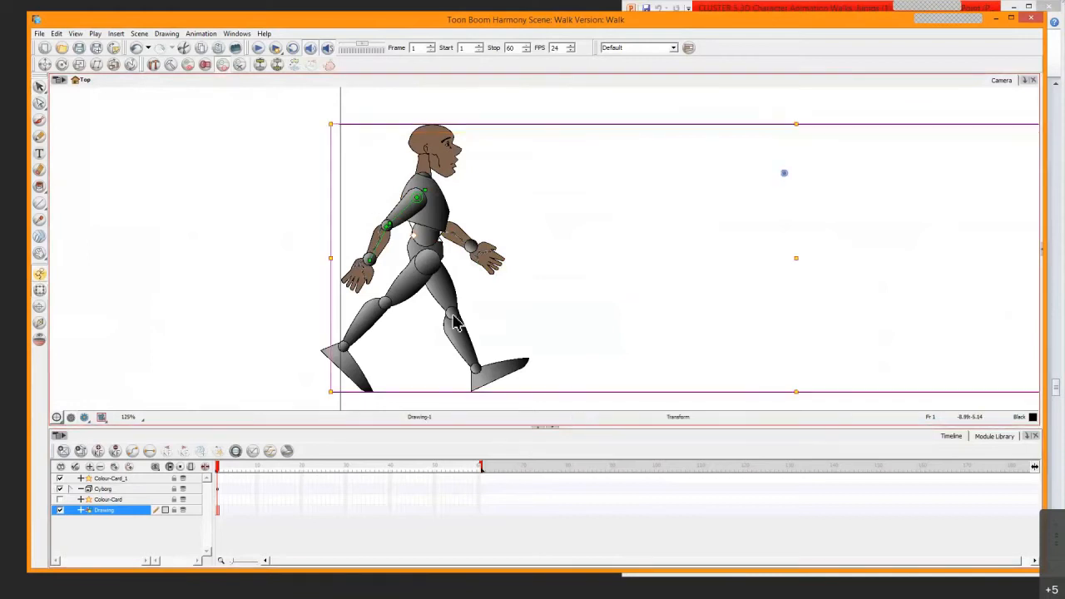
Insert a keyframe for the whole Cyborg layer at frame 1 to store the contact pose
{"action": "left_click", "coordinate": [456, 323]}
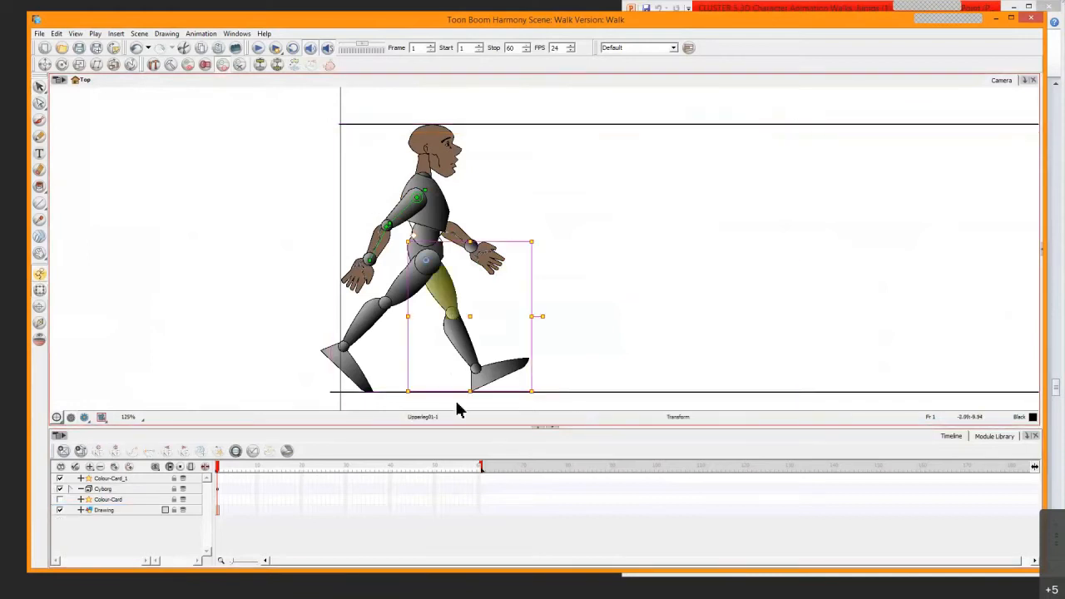
{"action": "left_click", "coordinate": [218, 491]}
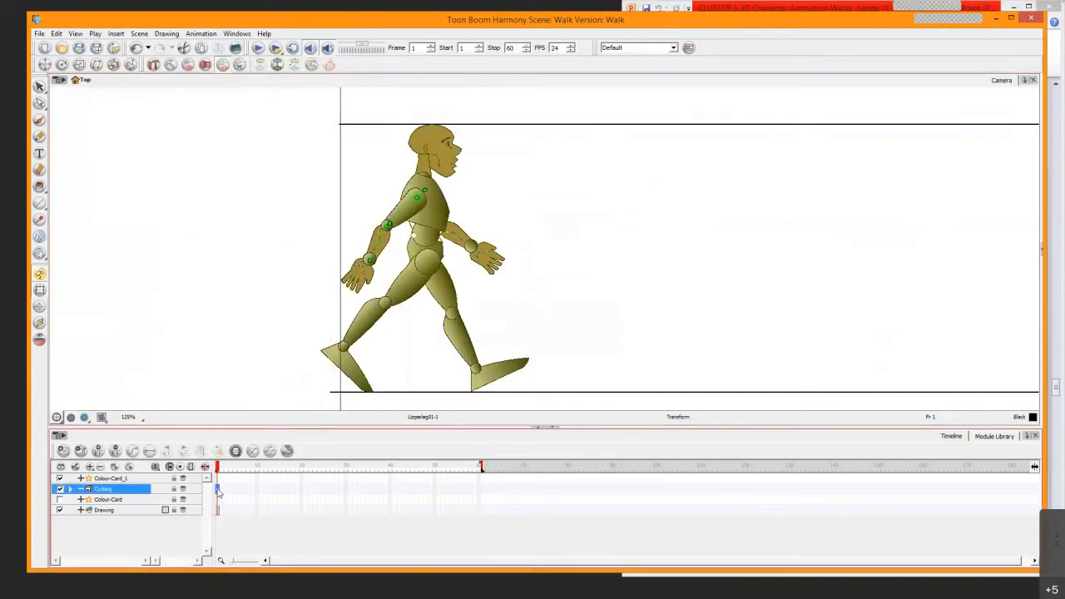
{"action": "right_click", "coordinate": [218, 491]}
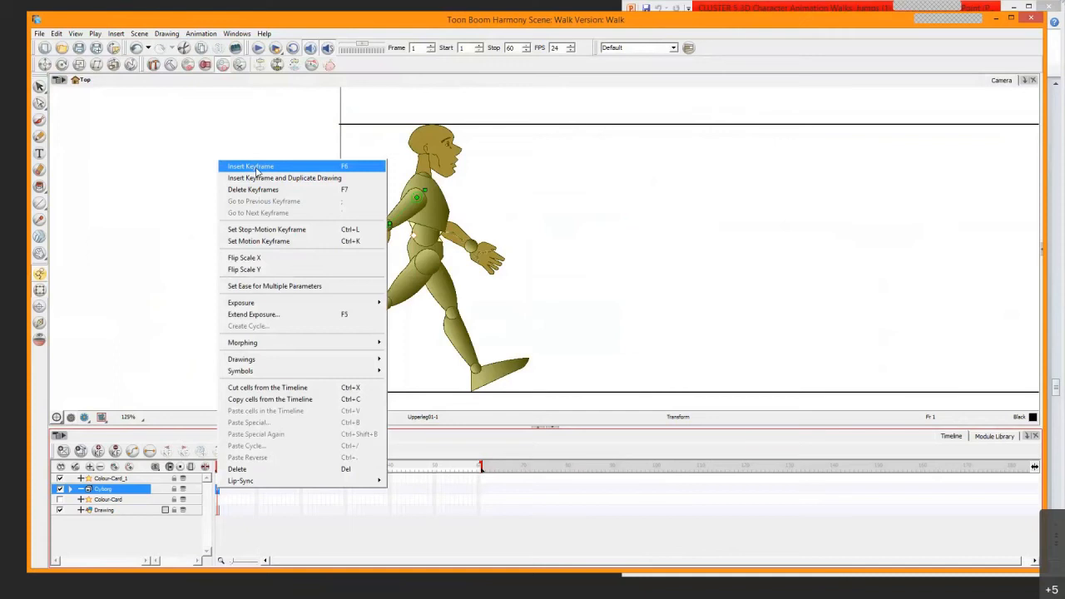
{"action": "left_click", "coordinate": [254, 166]}
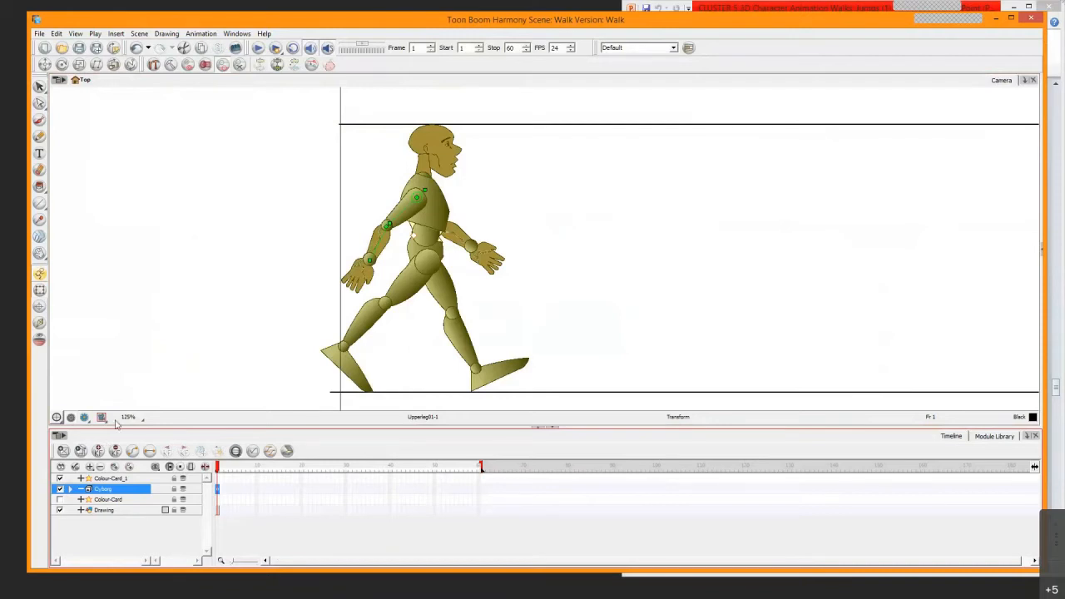
Switch to the browser to check the assignment's walk timing chart, and rename the Drawing layer as Guide
{"action": "key", "text": "alt+Tab"}
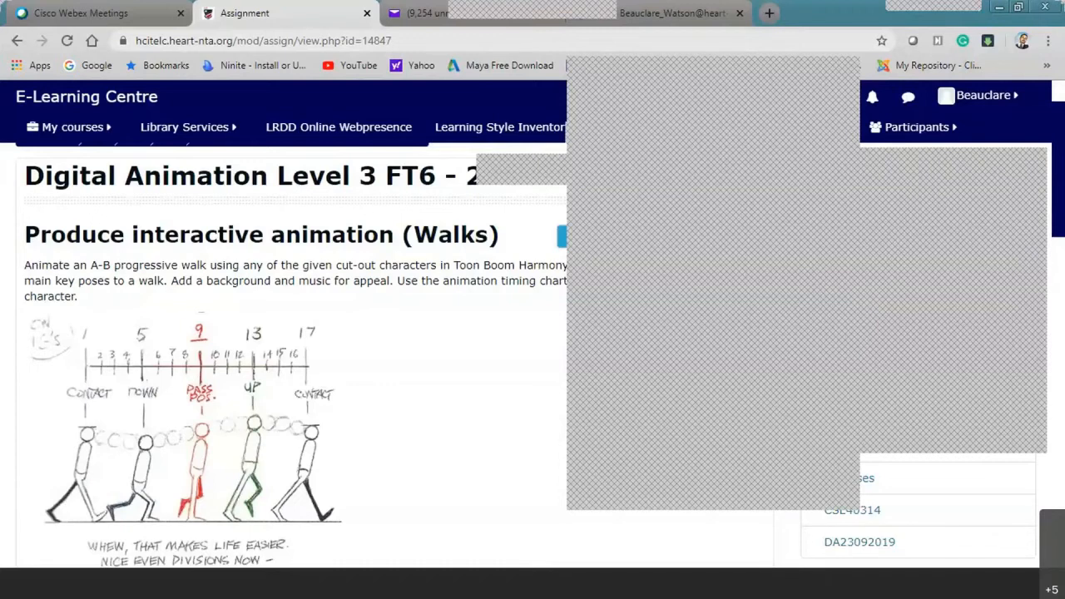
{"action": "key", "text": "alt+Tab"}
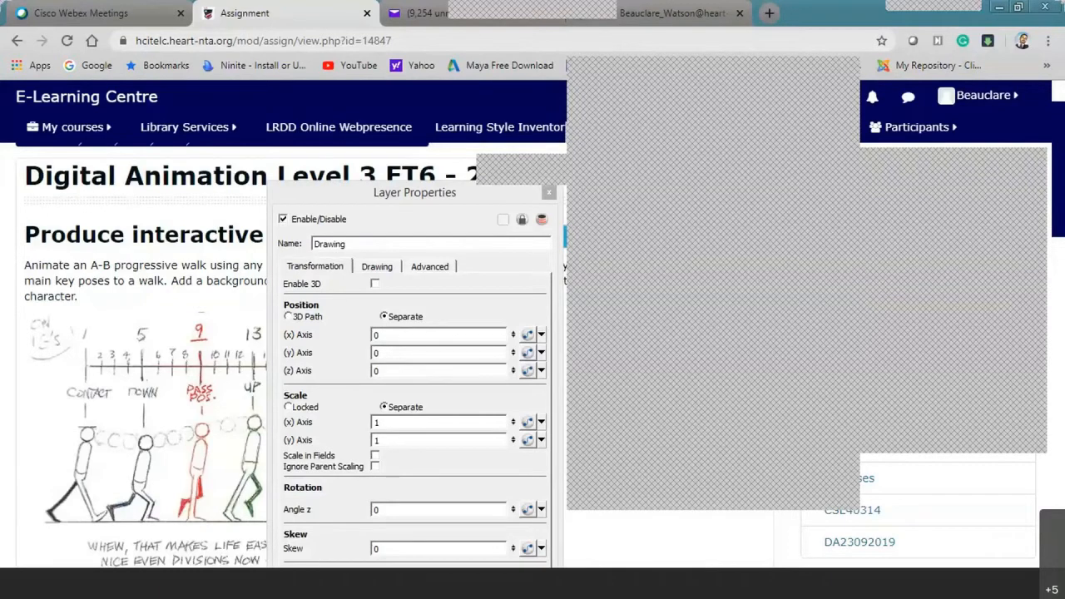
{"action": "key", "text": "Return"}
{"action": "left_click", "coordinate": [549, 194]}
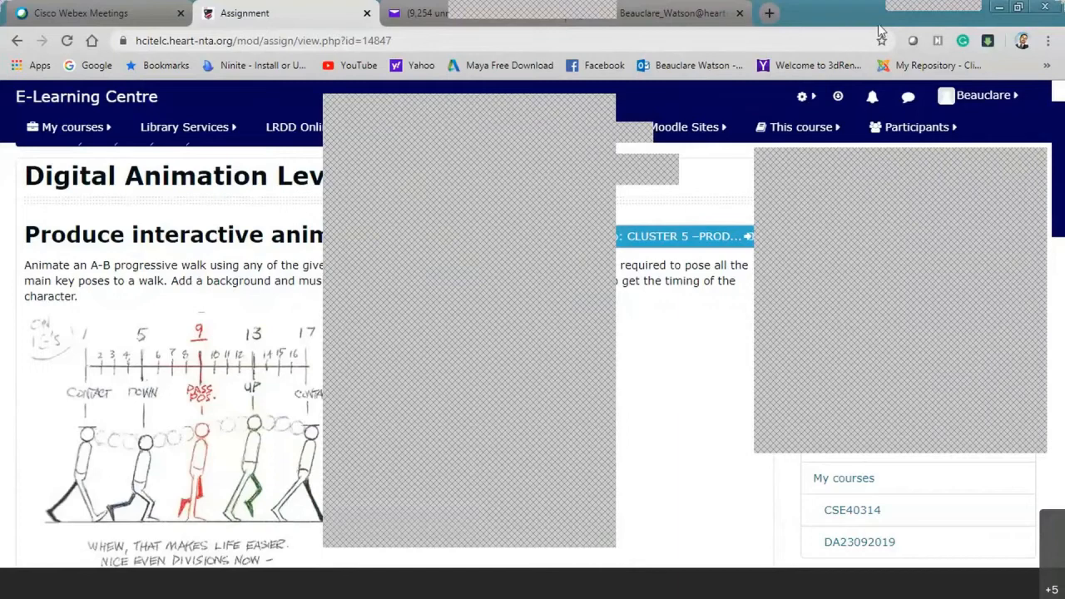
{"action": "left_click", "coordinate": [1001, 7]}
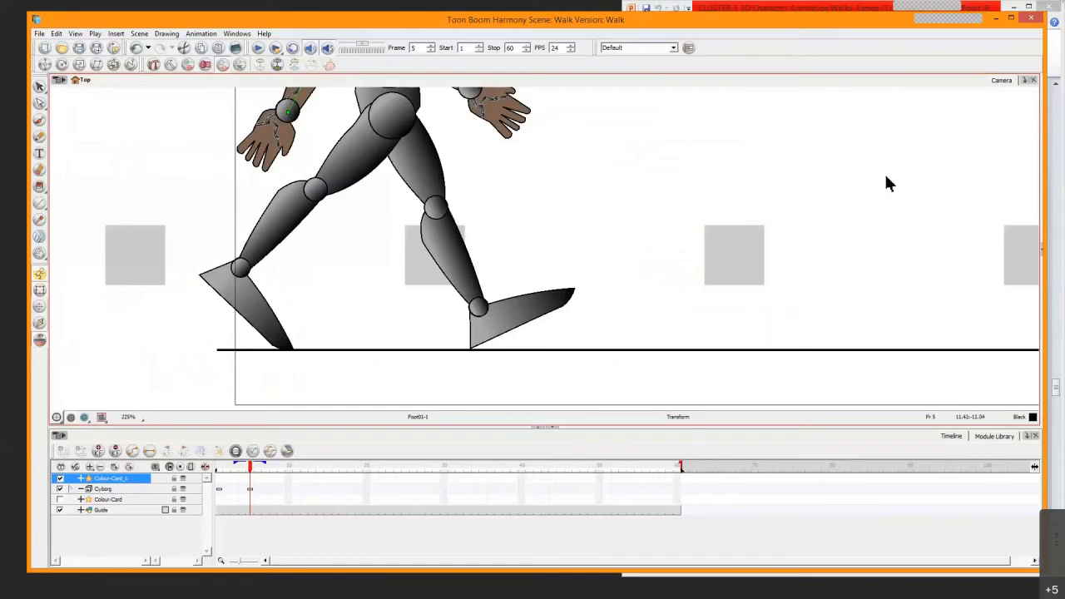
Review the cyborg's frame 5 keyframe and compare its pose with the down pose in the PowerPoint reference slide
{"action": "scroll", "coordinate": [635, 275], "scroll_direction": "down", "scroll_amount": 5}
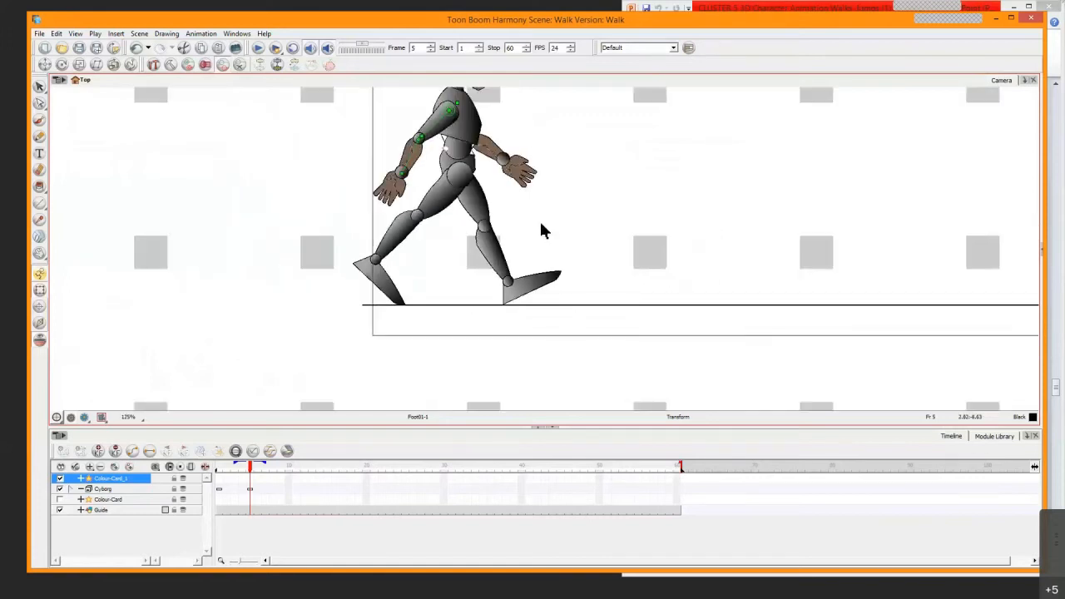
{"action": "left_click_drag", "start_coordinate": [542, 200], "coordinate": [542, 231]}
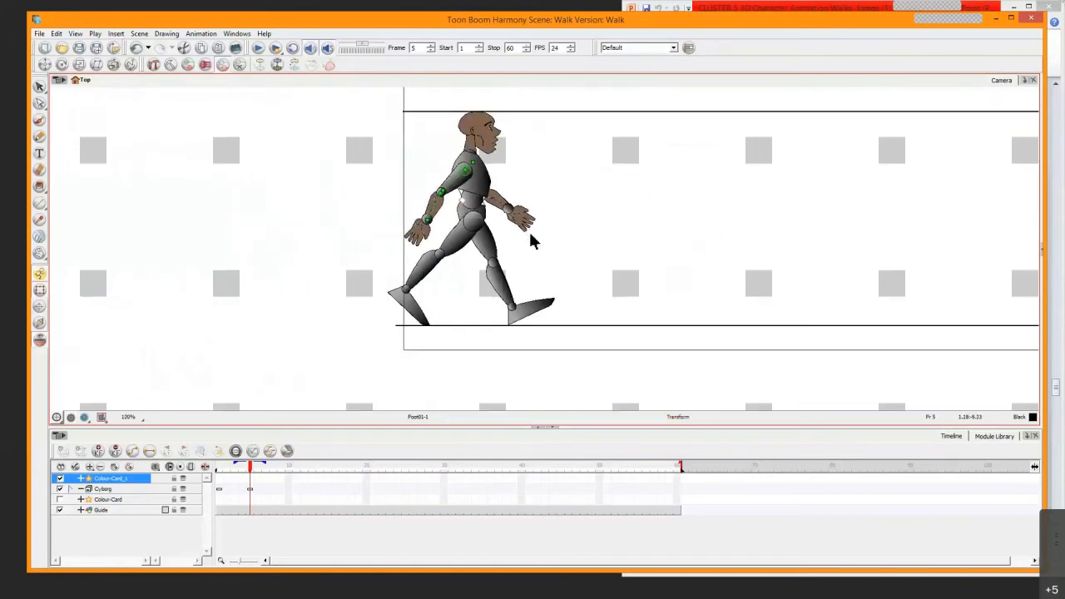
{"action": "scroll", "coordinate": [532, 242], "scroll_direction": "up", "scroll_amount": 3}
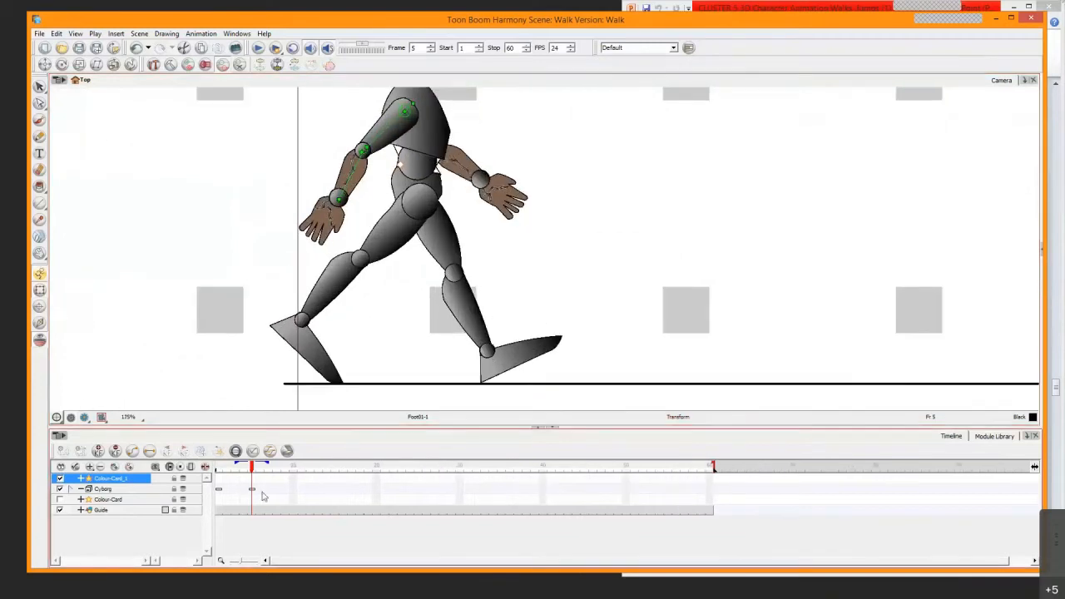
{"action": "left_click", "coordinate": [253, 491]}
{"action": "left_click", "coordinate": [515, 370]}
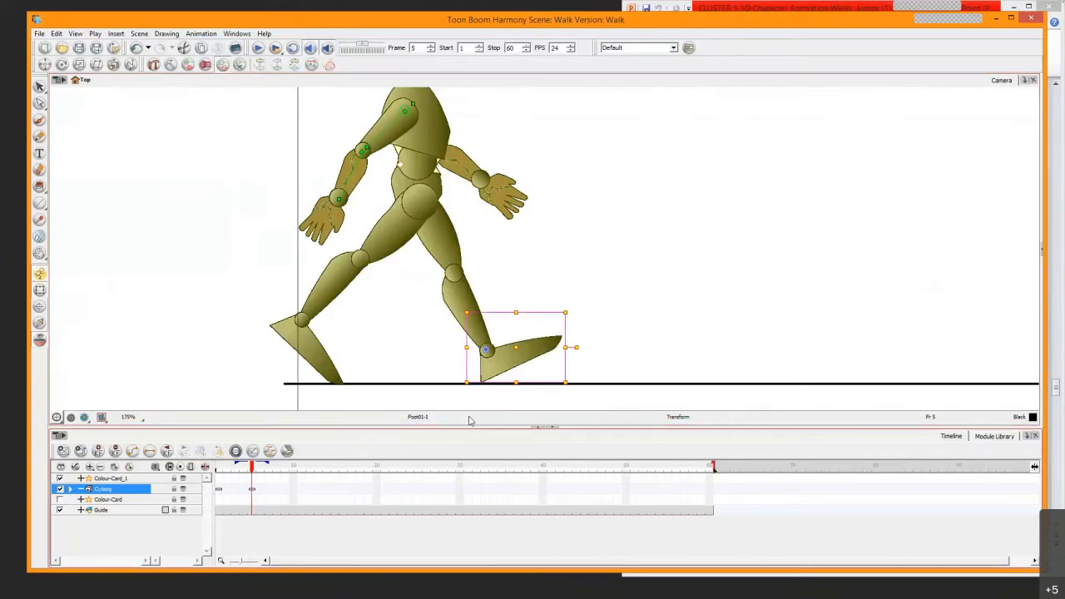
{"action": "left_click", "coordinate": [582, 287]}
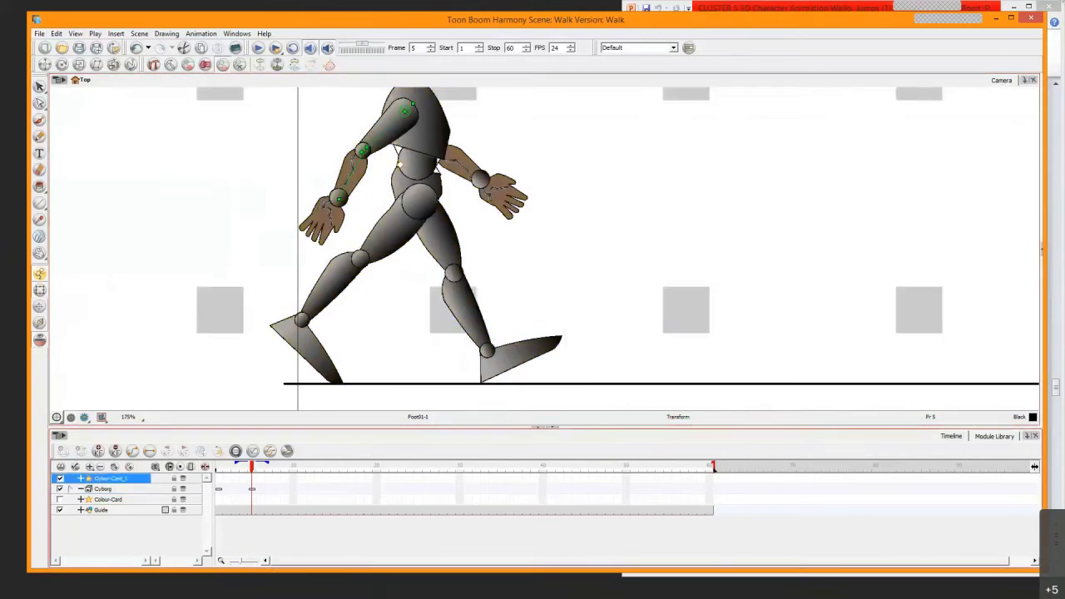
{"action": "key", "text": "alt+Tab"}
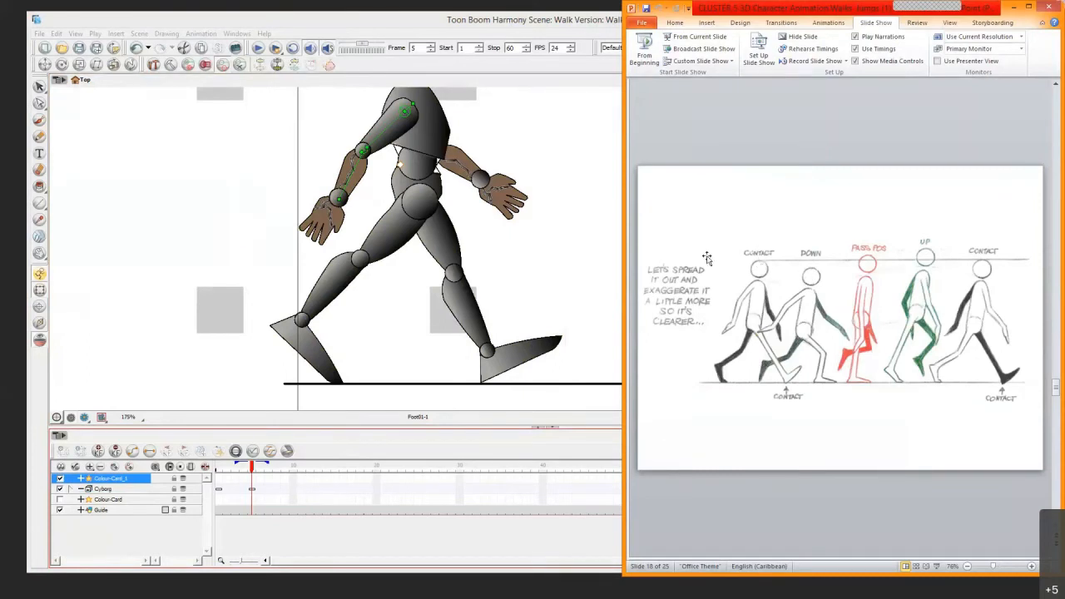
At frame 5, select the front lower leg with its foot and rotate it backward from the knee to bring the foot toward the ground
{"action": "left_click", "coordinate": [519, 370]}
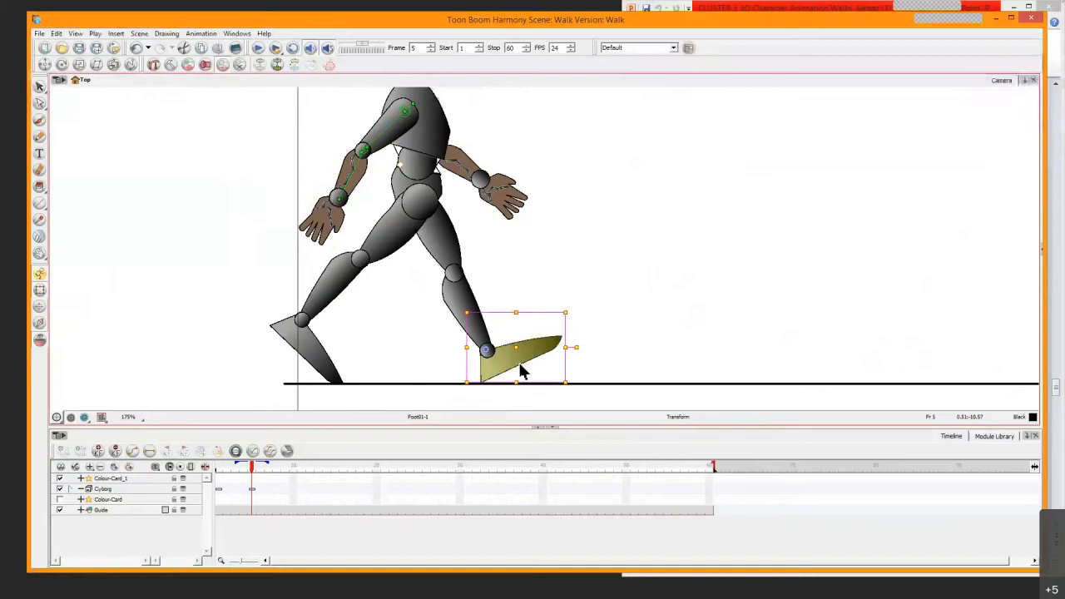
{"action": "key", "text": "b"}
{"action": "key", "text": "b"}
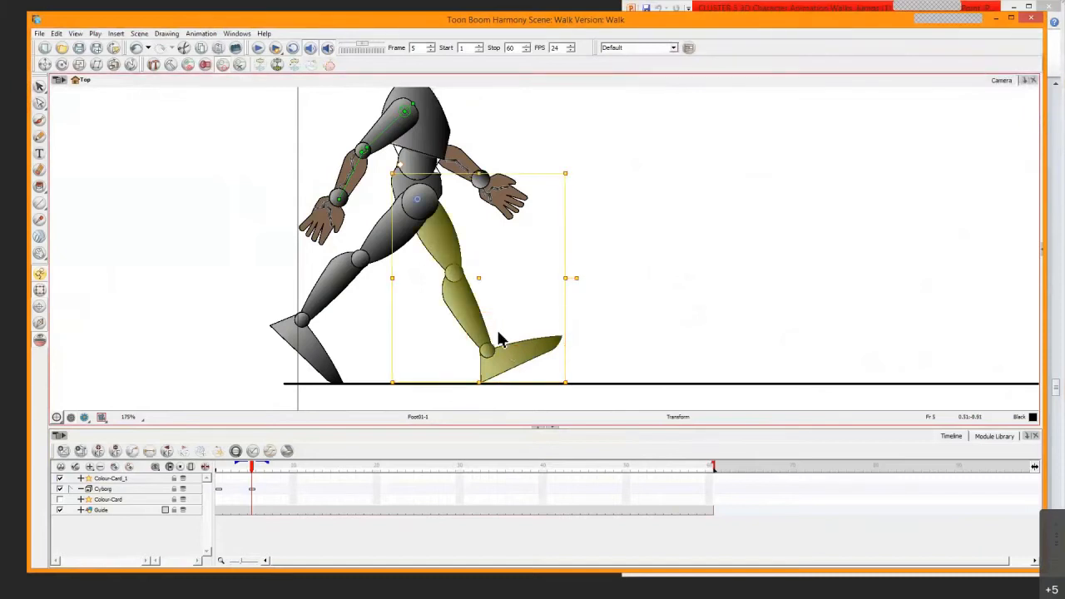
{"action": "left_click", "coordinate": [513, 359]}
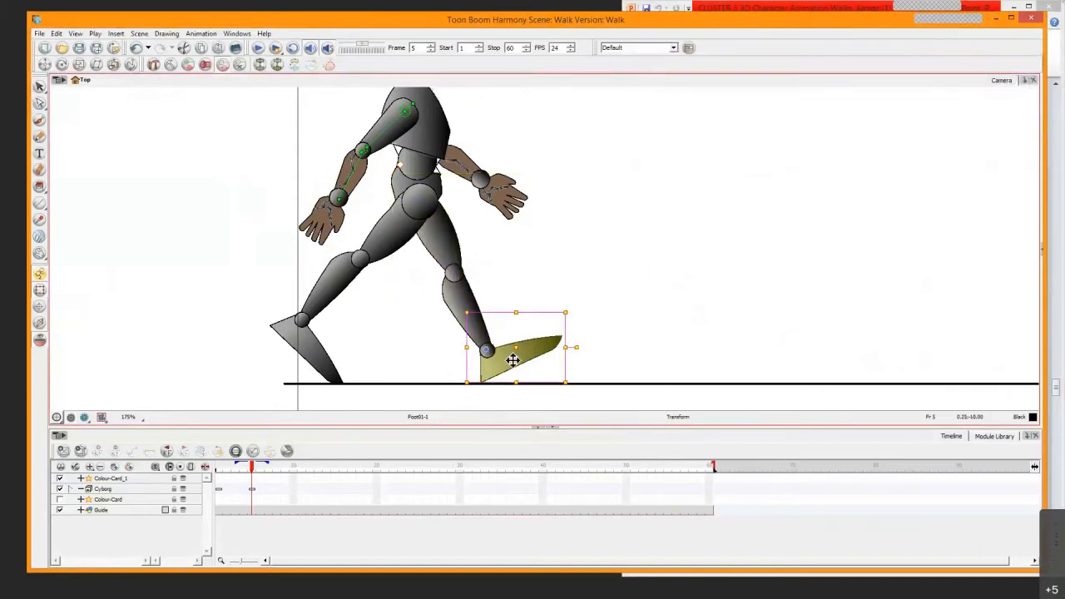
{"action": "key", "text": "b"}
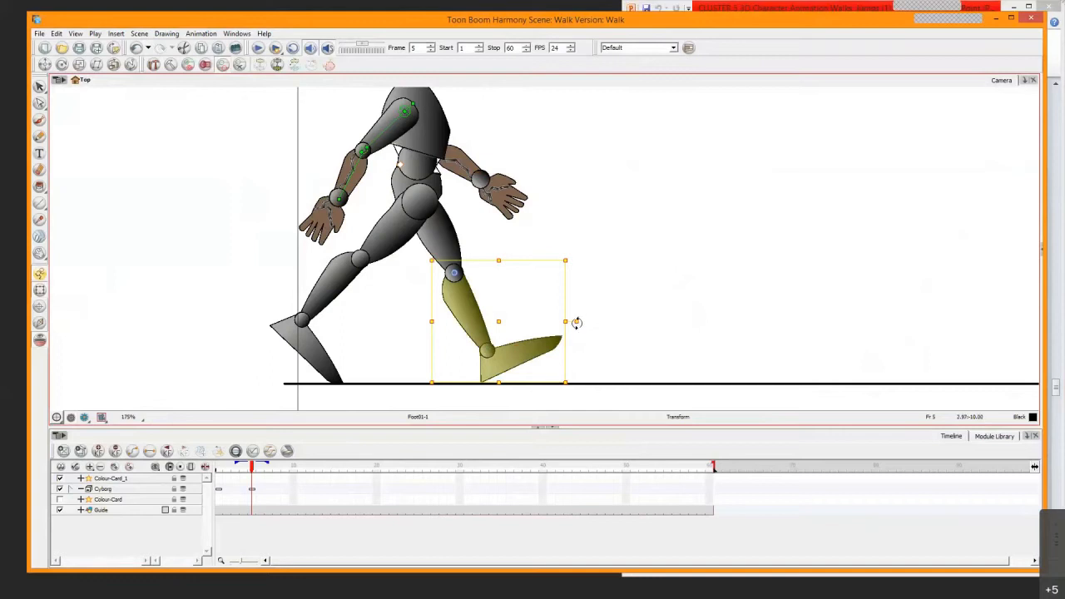
{"action": "left_click_drag", "start_coordinate": [577, 323], "coordinate": [541, 371]}
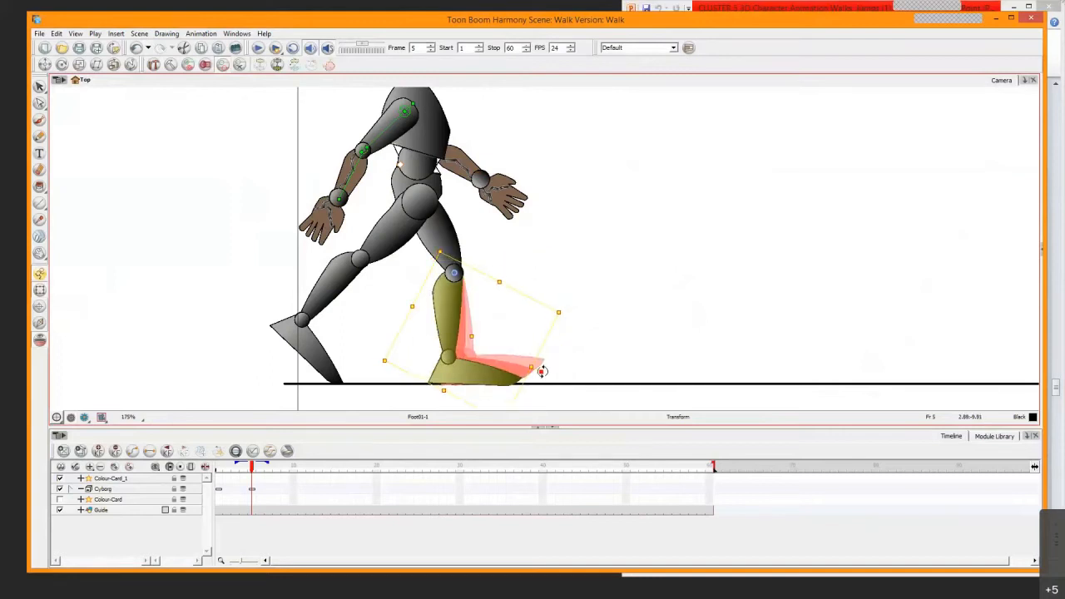
At frame 5, select the whole front leg and move it forward, keeping the foot at the ground line
{"action": "key", "text": "b"}
{"action": "left_click_drag", "start_coordinate": [465, 280], "coordinate": [501, 289]}
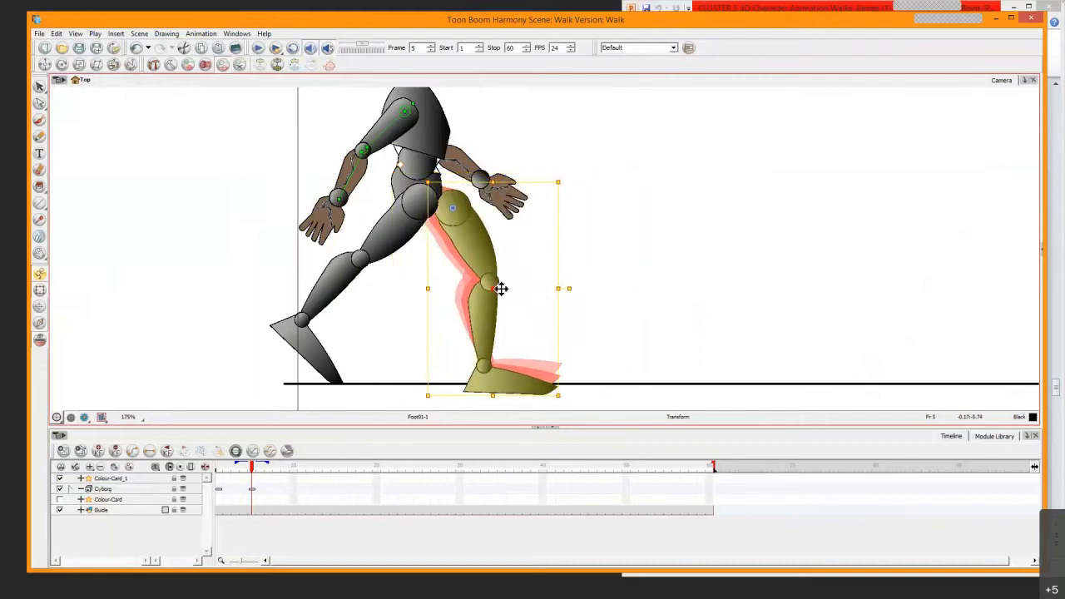
{"action": "scroll", "coordinate": [497, 293], "scroll_direction": "up", "scroll_amount": 1}
{"action": "scroll", "coordinate": [496, 293], "scroll_direction": "up", "scroll_amount": 3}
{"action": "key", "text": "space"}
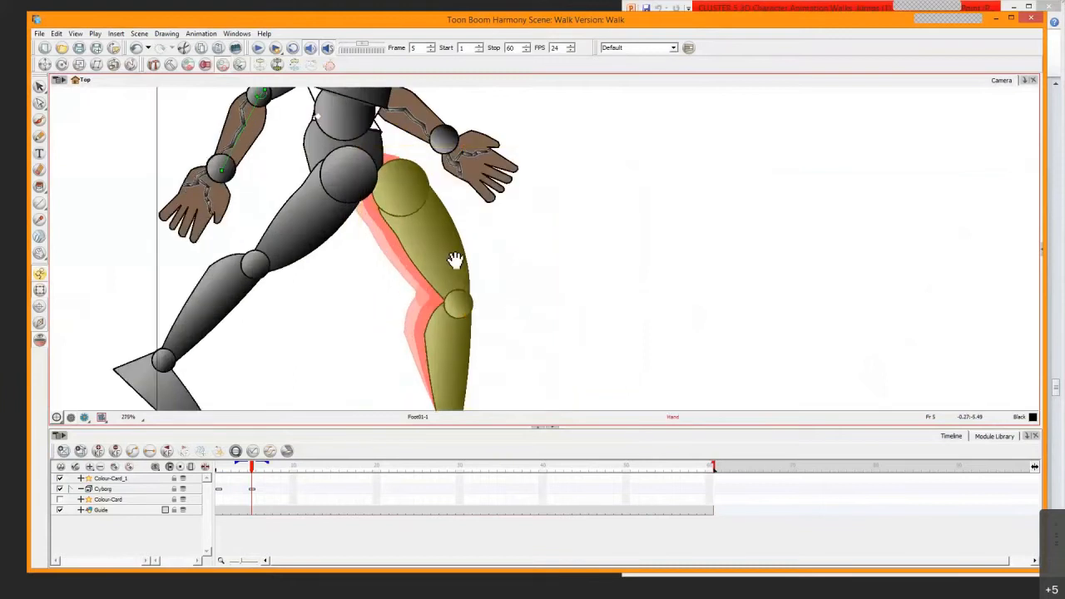
{"action": "left_click_drag", "start_coordinate": [455, 260], "coordinate": [451, 197]}
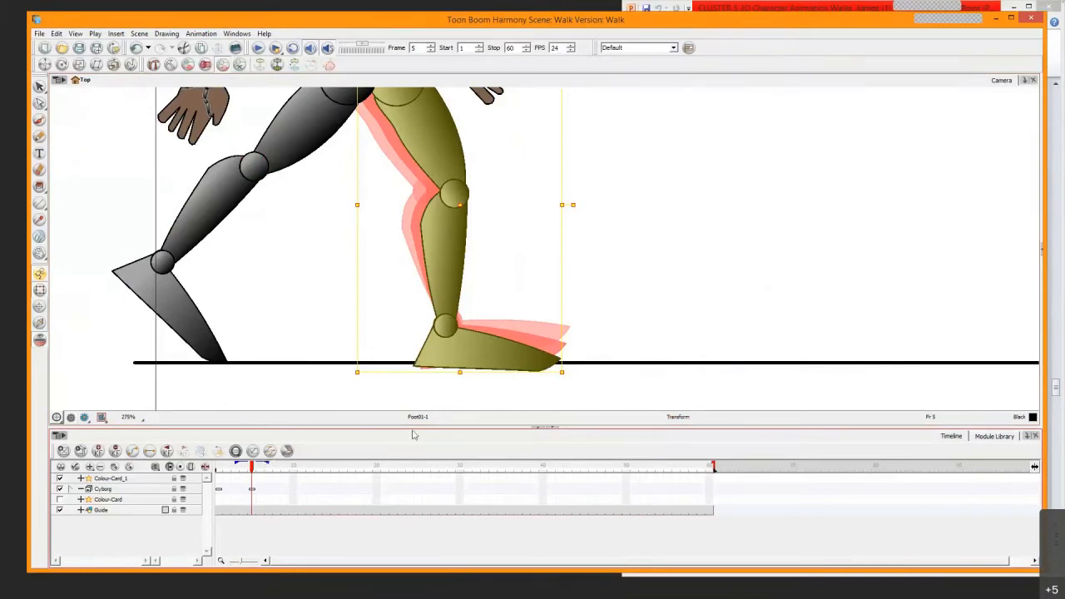
Compare the front foot's placement between frames 1 and 6, and inspect the Cyborg layer's keyframes at frames 1 and 5
{"action": "mouse_move", "coordinate": [252, 468]}
{"action": "left_mouse_down"}
{"action": "mouse_move", "coordinate": [195, 473]}
{"action": "mouse_move", "coordinate": [292, 477]}
{"action": "mouse_move", "coordinate": [212, 467]}
{"action": "mouse_move", "coordinate": [260, 465]}
{"action": "mouse_move", "coordinate": [192, 468]}
{"action": "mouse_move", "coordinate": [259, 455]}
{"action": "left_mouse_up"}
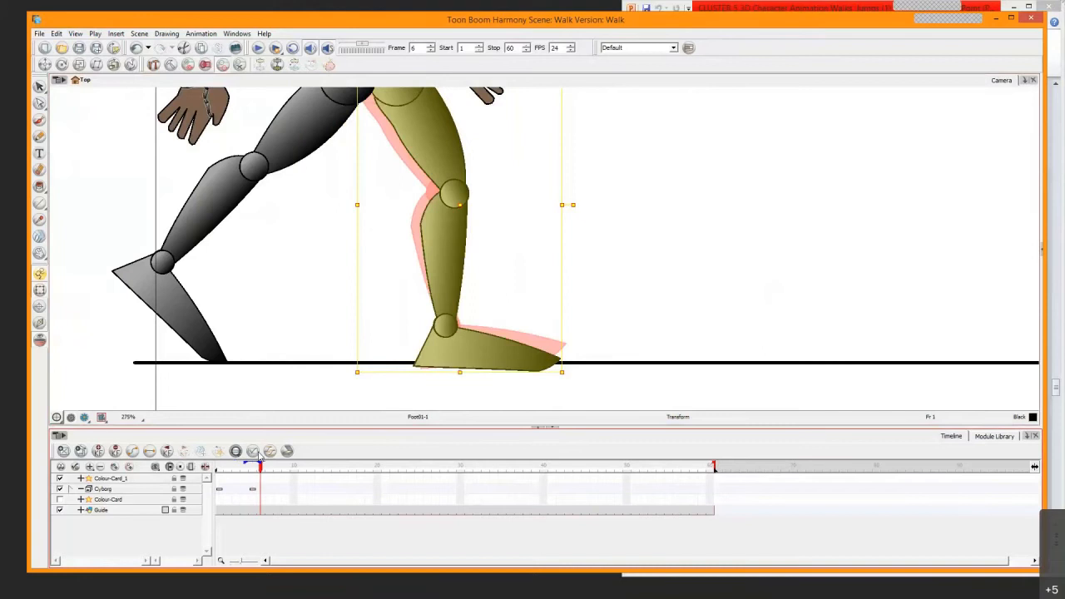
{"action": "scroll", "coordinate": [374, 310], "scroll_direction": "up", "scroll_amount": 3}
{"action": "key", "text": "space"}
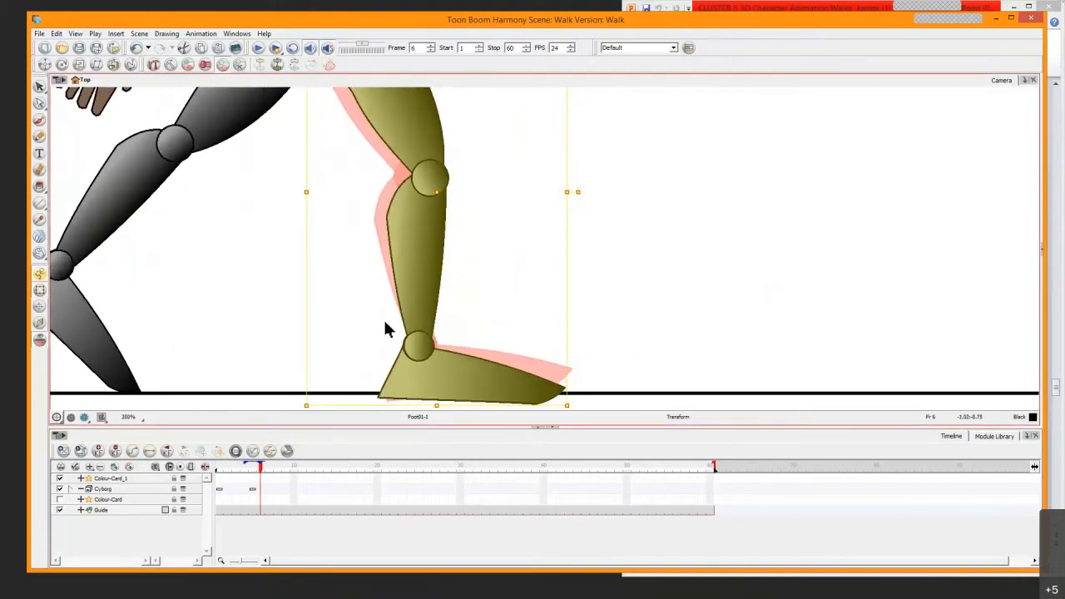
{"action": "left_click_drag", "start_coordinate": [396, 345], "coordinate": [427, 252]}
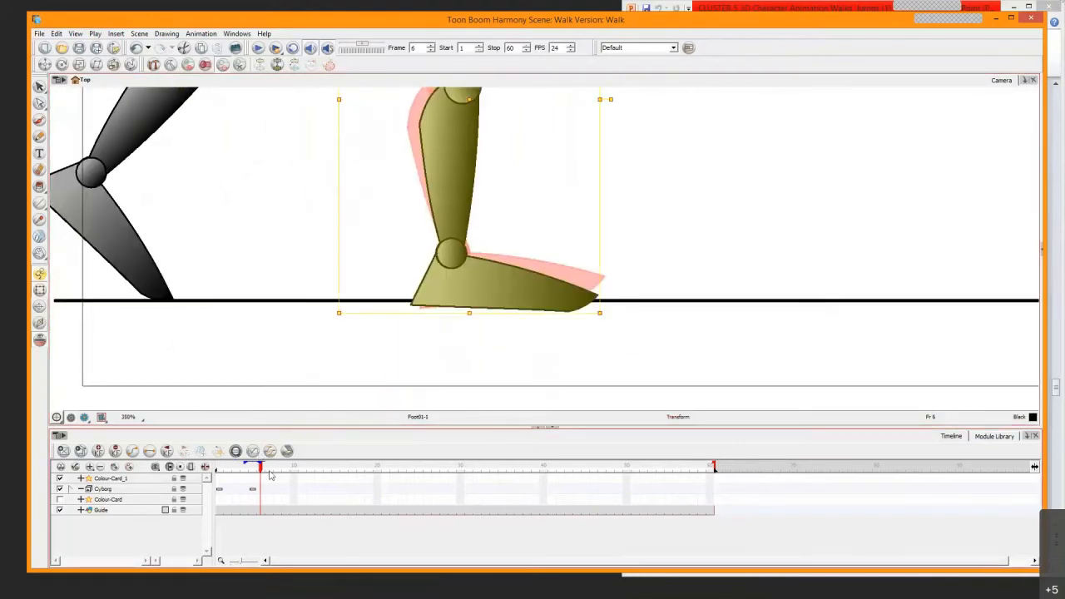
{"action": "left_click", "coordinate": [219, 468]}
{"action": "left_click", "coordinate": [260, 469]}
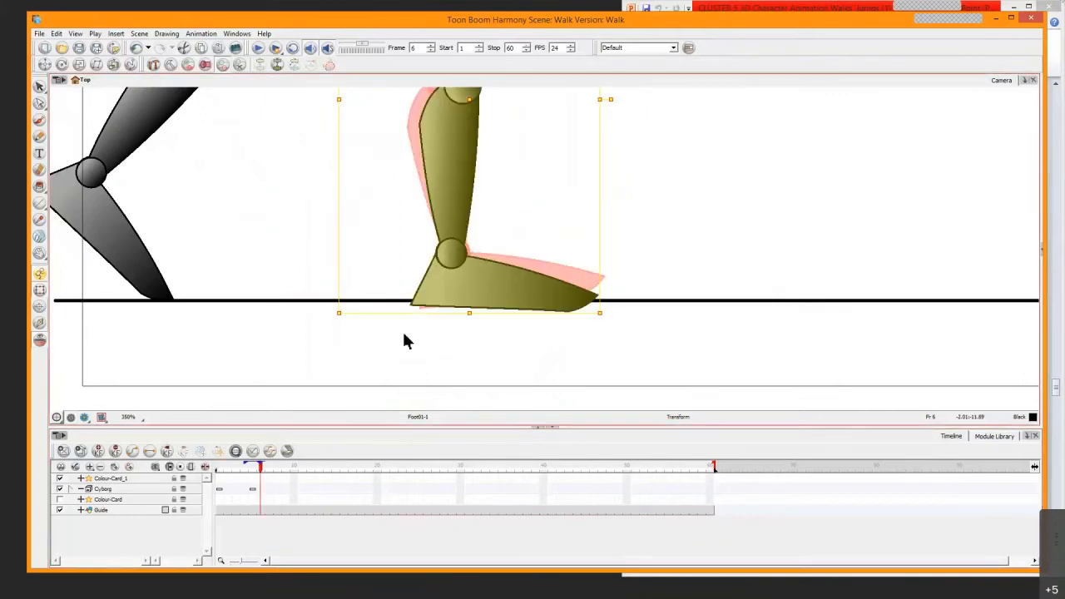
{"action": "left_click_drag", "start_coordinate": [259, 470], "coordinate": [144, 515]}
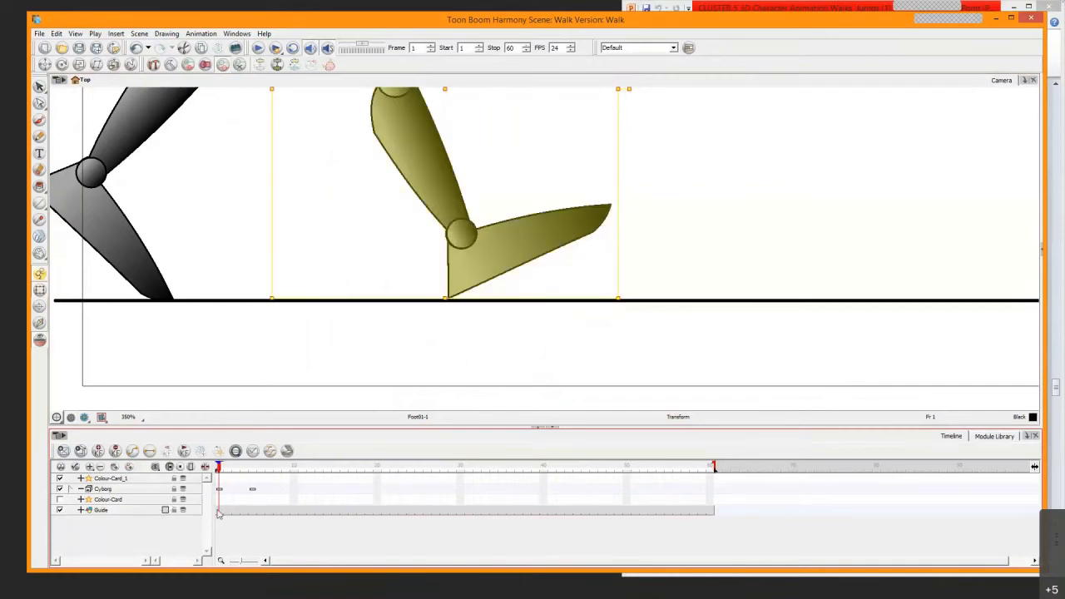
{"action": "left_click_drag", "start_coordinate": [241, 494], "coordinate": [184, 499]}
{"action": "left_click_drag", "start_coordinate": [183, 501], "coordinate": [219, 492]}
{"action": "left_click", "coordinate": [219, 491]}
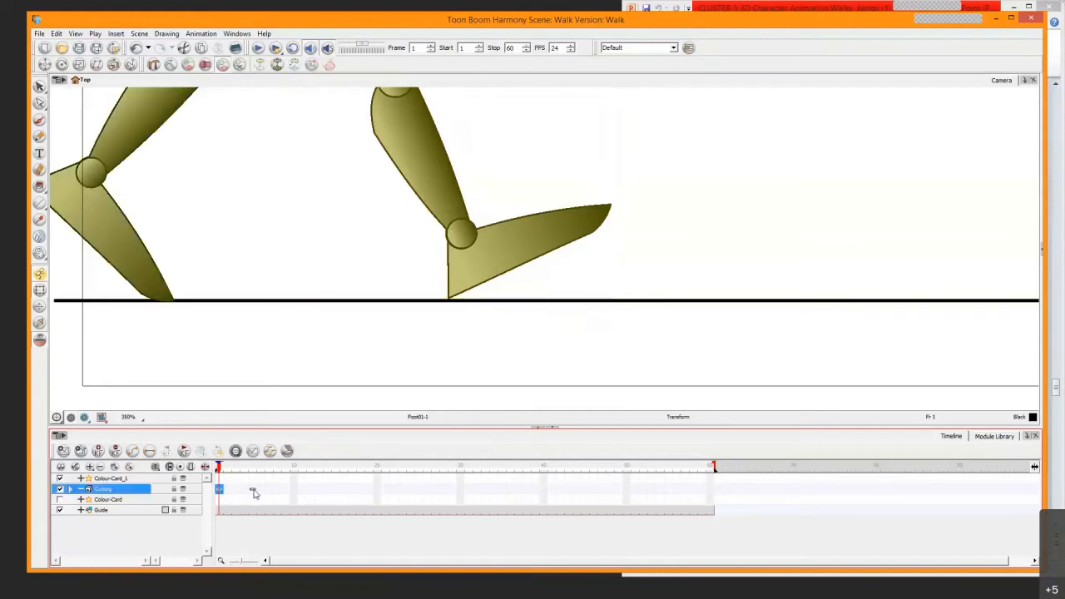
{"action": "left_click", "coordinate": [253, 489]}
{"action": "left_click", "coordinate": [219, 491]}
Hide the Timeline View toolbar and show it again
{"action": "right_click", "coordinate": [114, 439]}
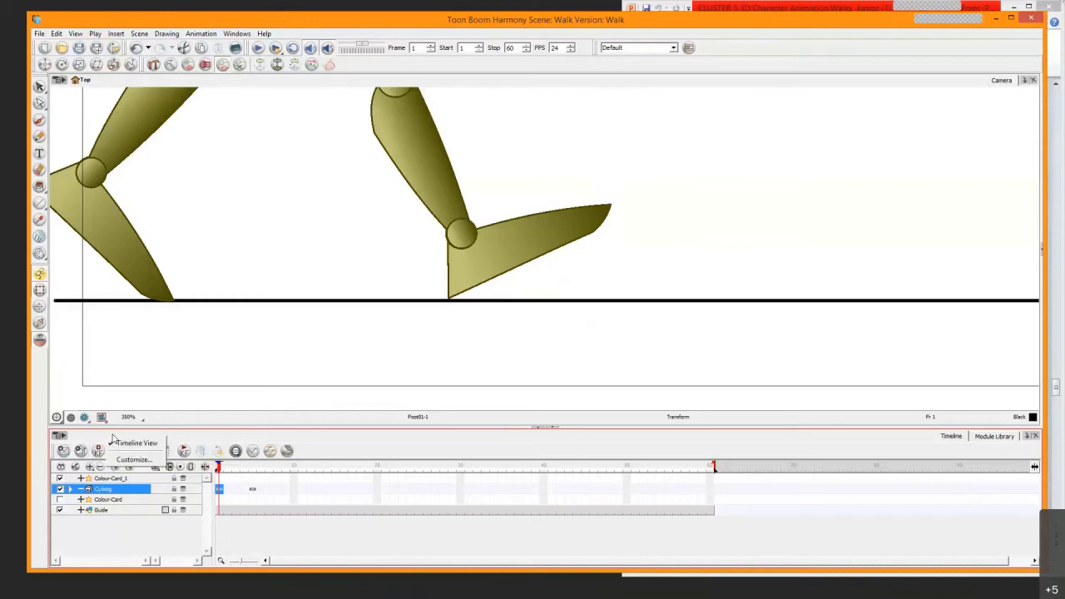
{"action": "left_click", "coordinate": [141, 442]}
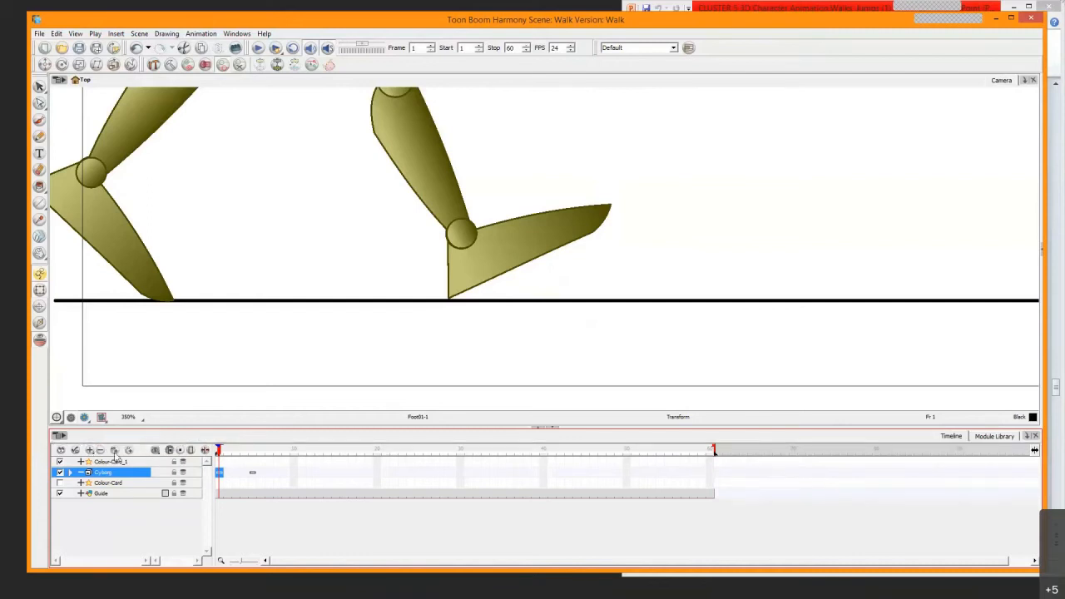
{"action": "right_click", "coordinate": [108, 441]}
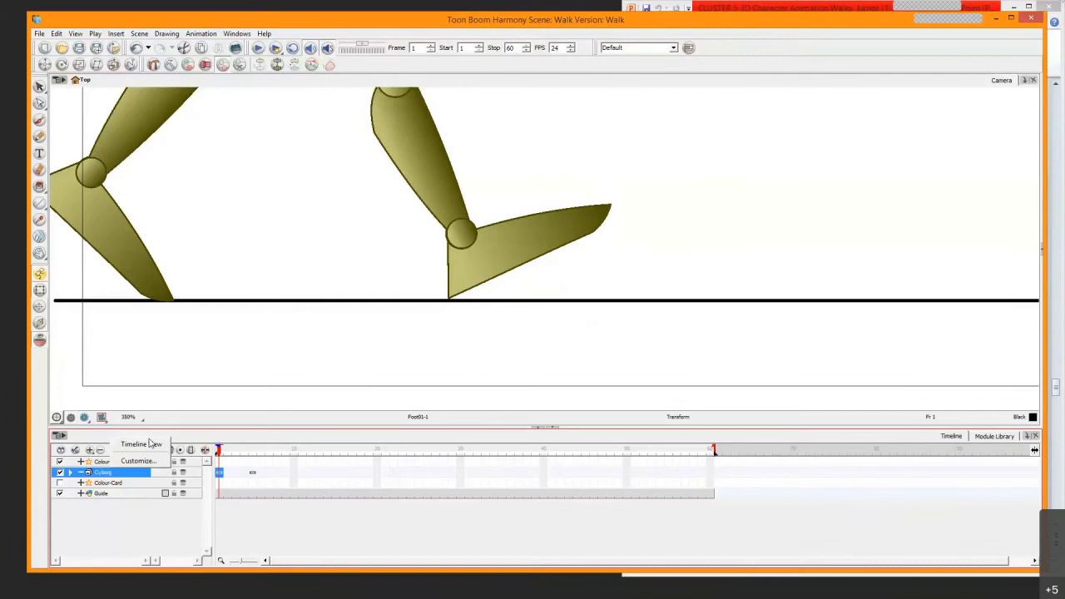
{"action": "left_click", "coordinate": [150, 443]}
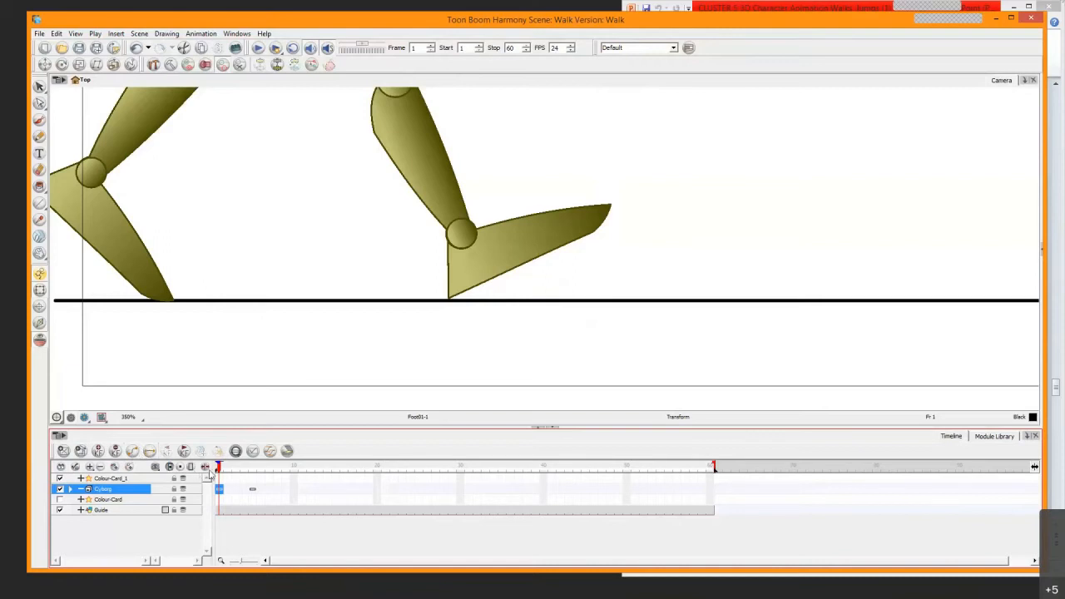
Extend the onion skin back to frame 1 and turn the Cyborg's frame 1 keyframe into a stop-motion keyframe
{"action": "left_click", "coordinate": [252, 490]}
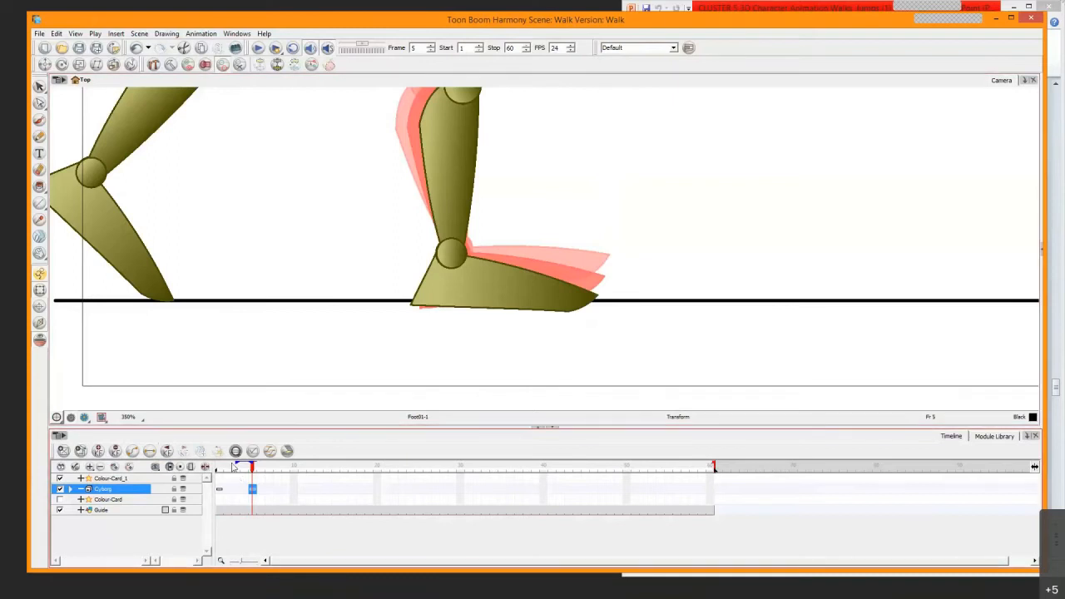
{"action": "left_click_drag", "start_coordinate": [235, 466], "coordinate": [218, 466]}
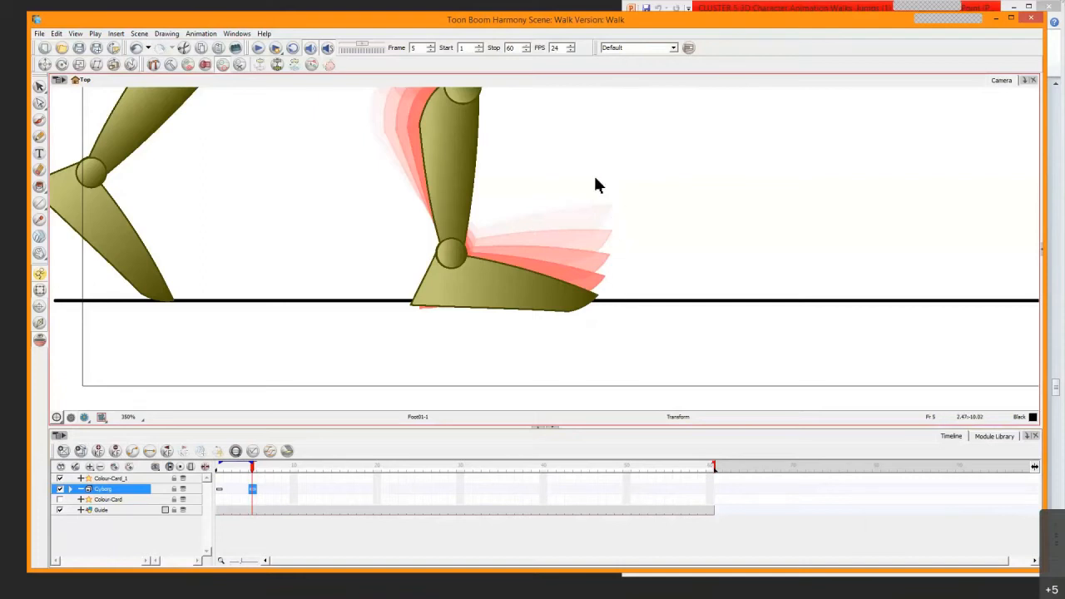
{"action": "left_click", "coordinate": [219, 490]}
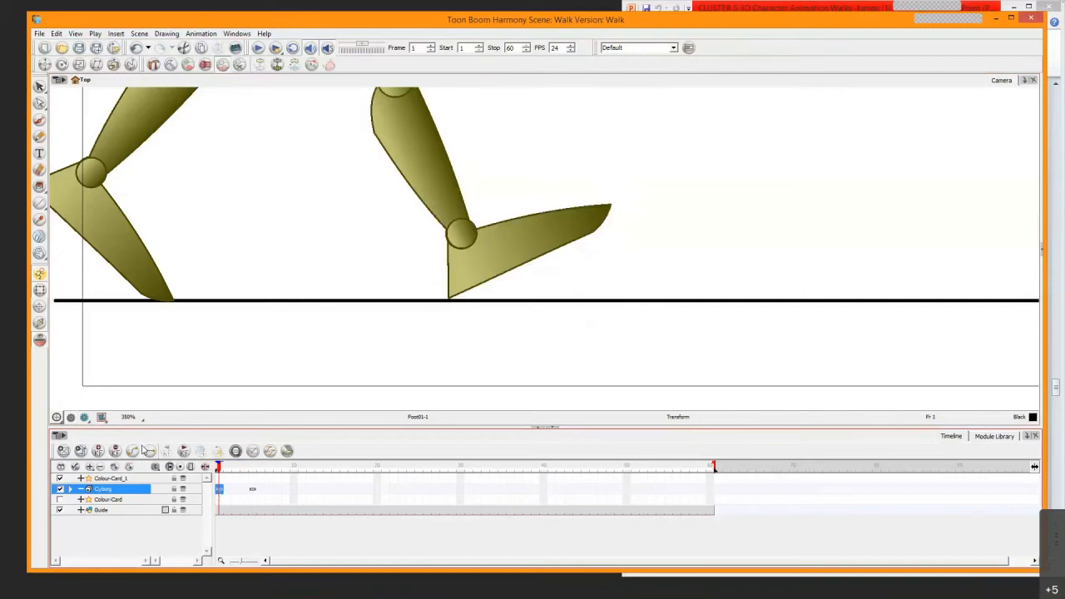
{"action": "left_click", "coordinate": [252, 490]}
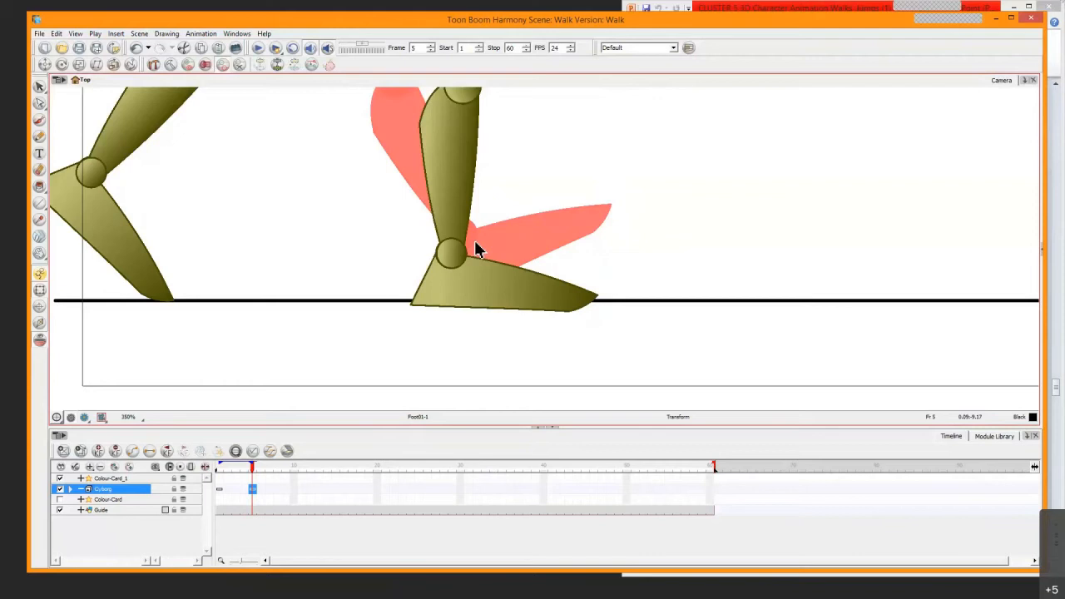
Flip between frames 4 and 5 to compare the contact pose with the down pose
{"action": "key", "text": "comma"}
{"action": "key", "text": "period"}
{"action": "key", "text": "comma"}
{"action": "key", "text": "period"}
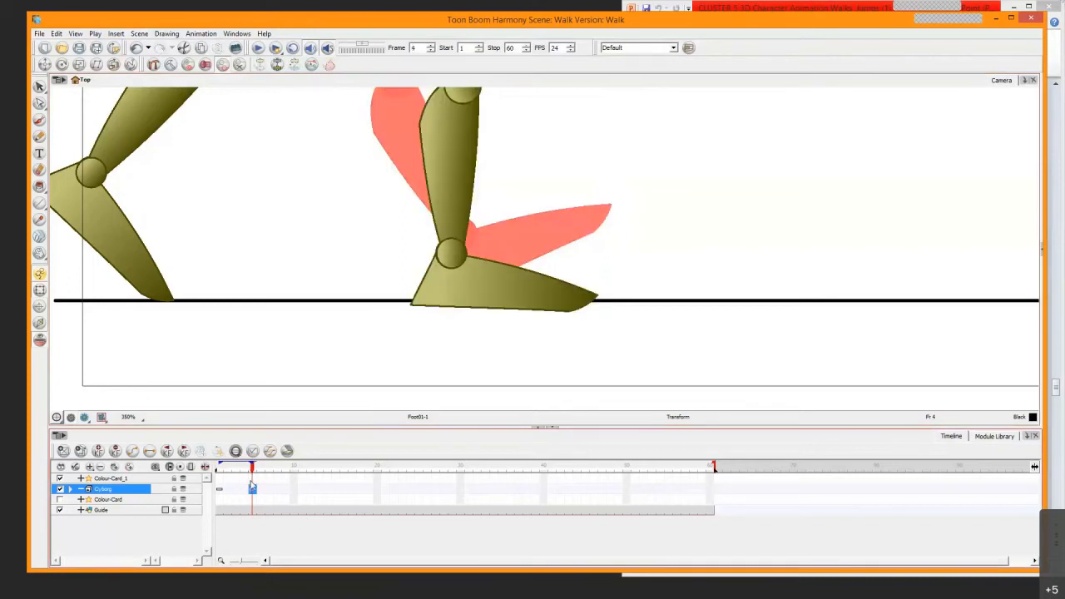
{"action": "key", "text": "comma"}
{"action": "key", "text": "period"}
Select the whole front leg at frame 5 and move it forward so its heel lines up with the onion-skinned contact heel
{"action": "scroll", "coordinate": [389, 327], "scroll_direction": "down", "scroll_amount": 1}
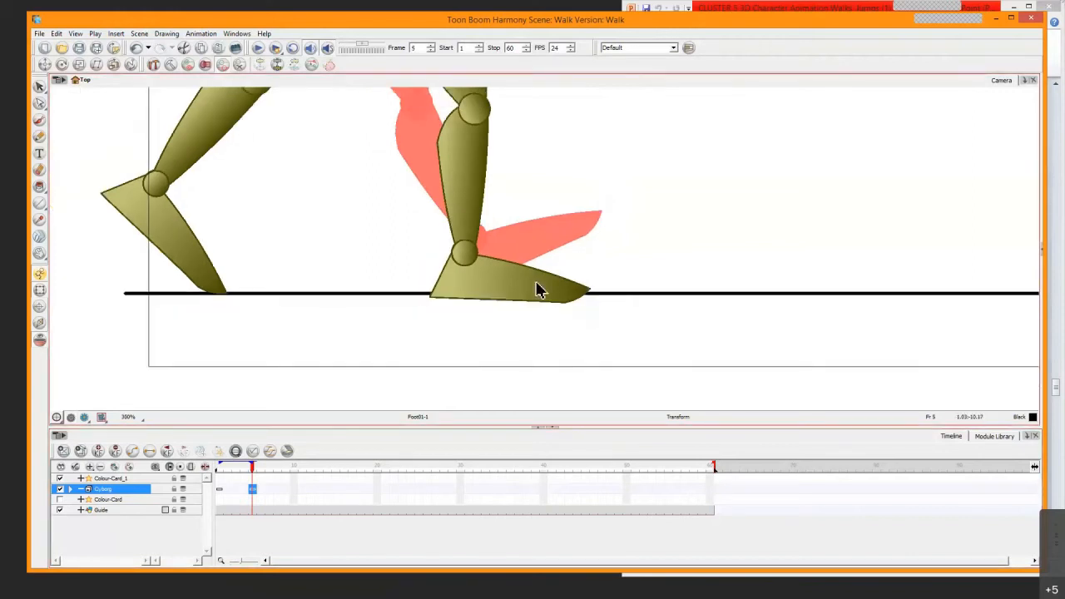
{"action": "left_click", "coordinate": [503, 288]}
{"action": "key", "text": "b"}
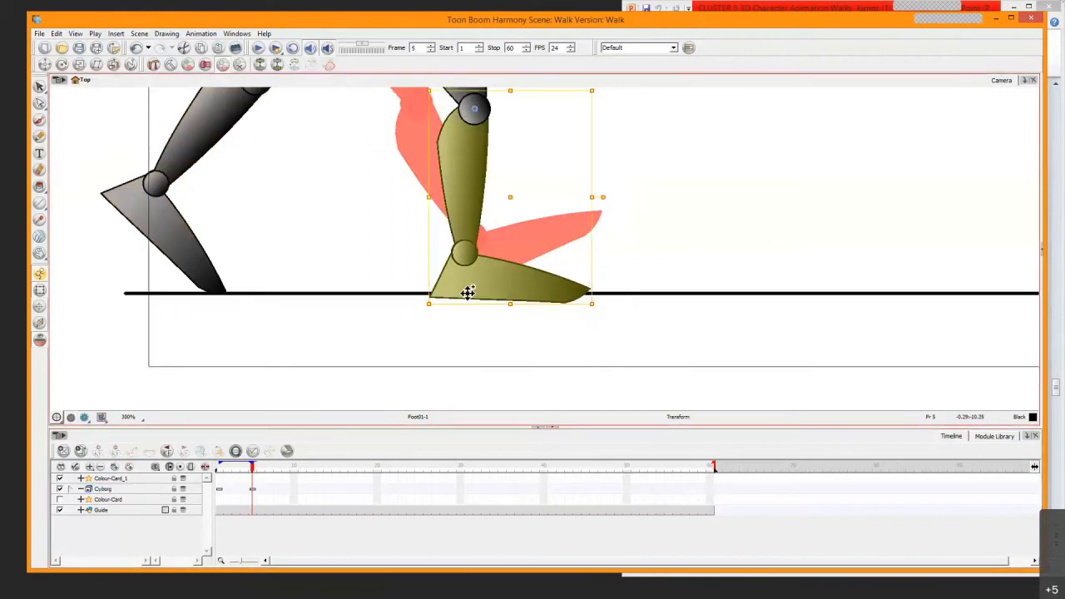
{"action": "key", "text": "b"}
{"action": "key", "text": "space"}
{"action": "left_click_drag", "start_coordinate": [467, 261], "coordinate": [434, 241]}
{"action": "scroll", "coordinate": [443, 316], "scroll_direction": "down", "scroll_amount": 1}
{"action": "key", "text": "space"}
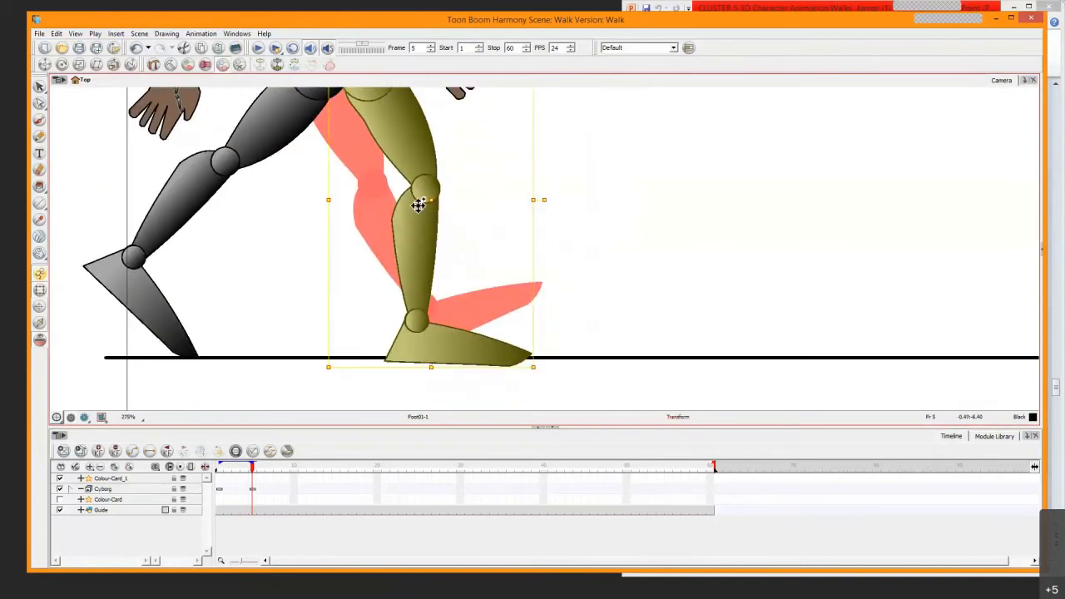
{"action": "left_click_drag", "start_coordinate": [440, 205], "coordinate": [466, 194]}
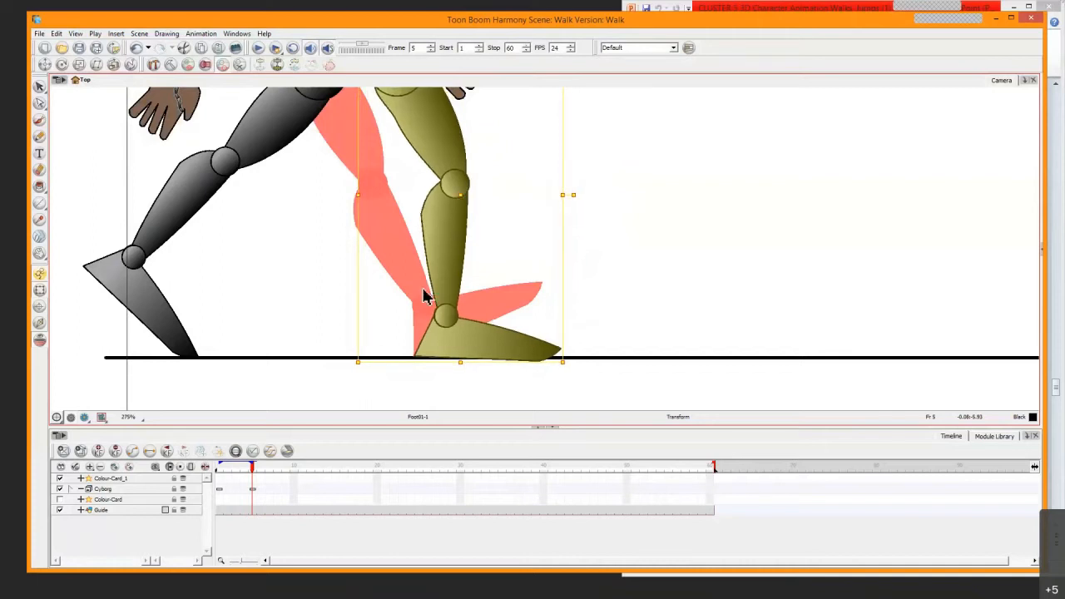
{"action": "left_click", "coordinate": [511, 312]}
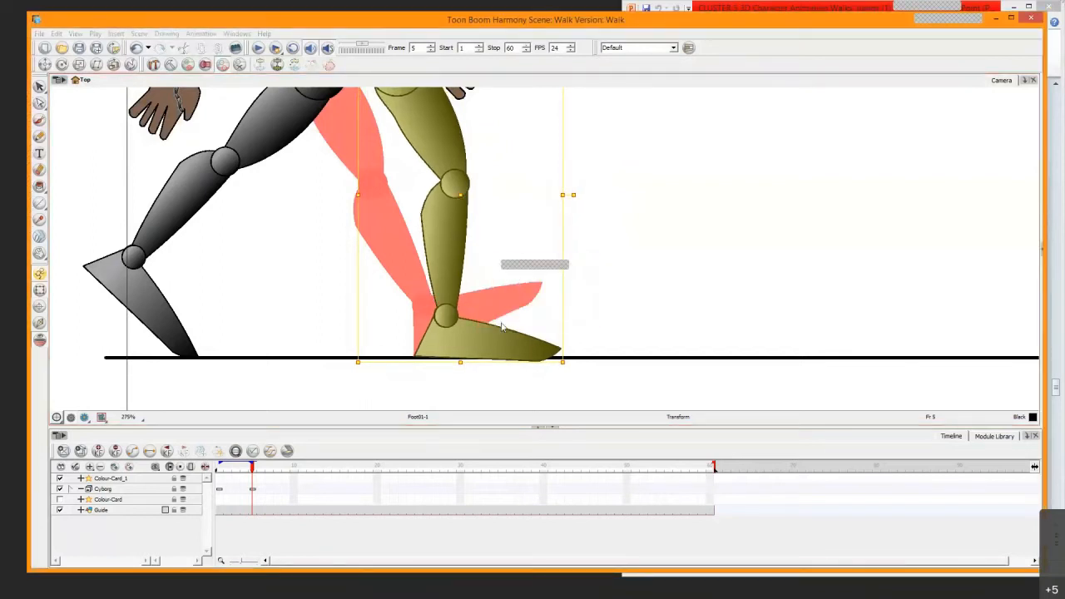
Flip between frames 4 and 5 up close to check that the heel stays planted on the ground line
{"action": "scroll", "coordinate": [471, 297], "scroll_direction": "up", "scroll_amount": 3}
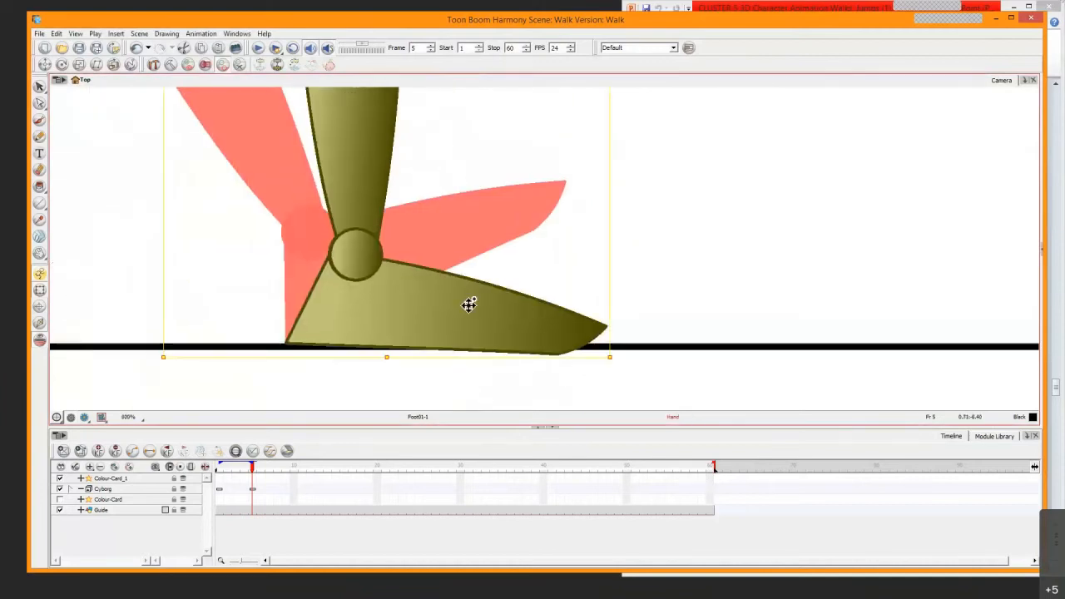
{"action": "key", "text": "comma"}
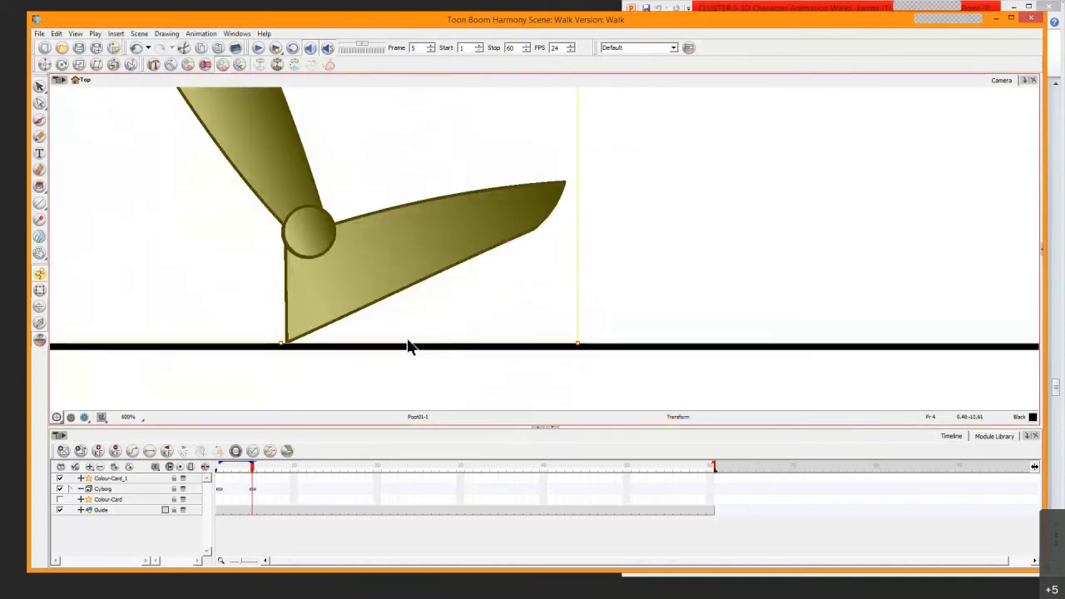
{"action": "key", "text": "period"}
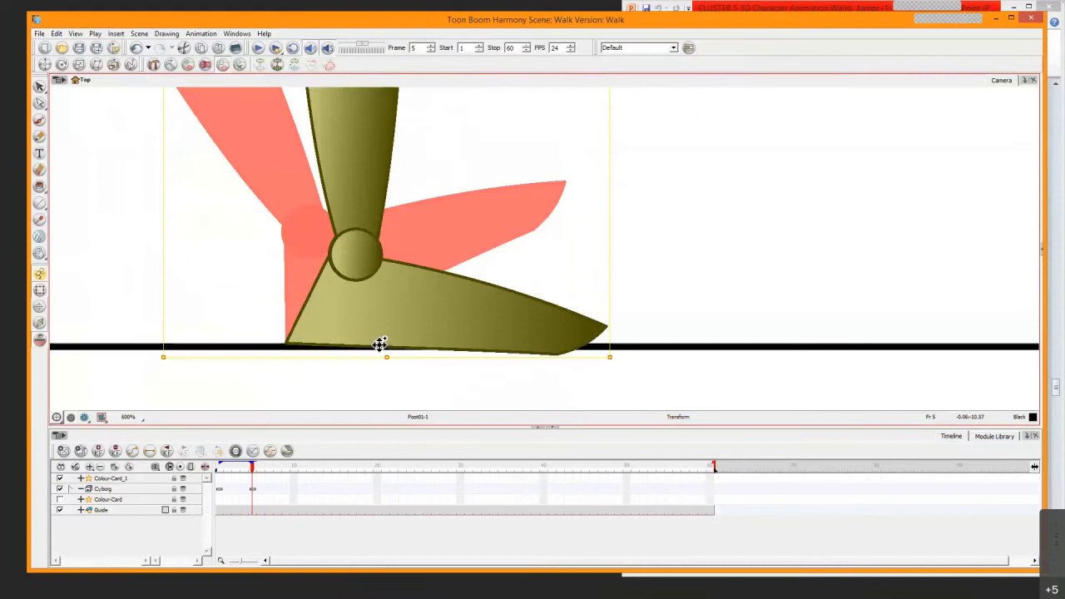
{"action": "key", "text": "comma"}
{"action": "key", "text": "period"}
{"action": "key", "text": "comma"}
{"action": "key", "text": "period"}
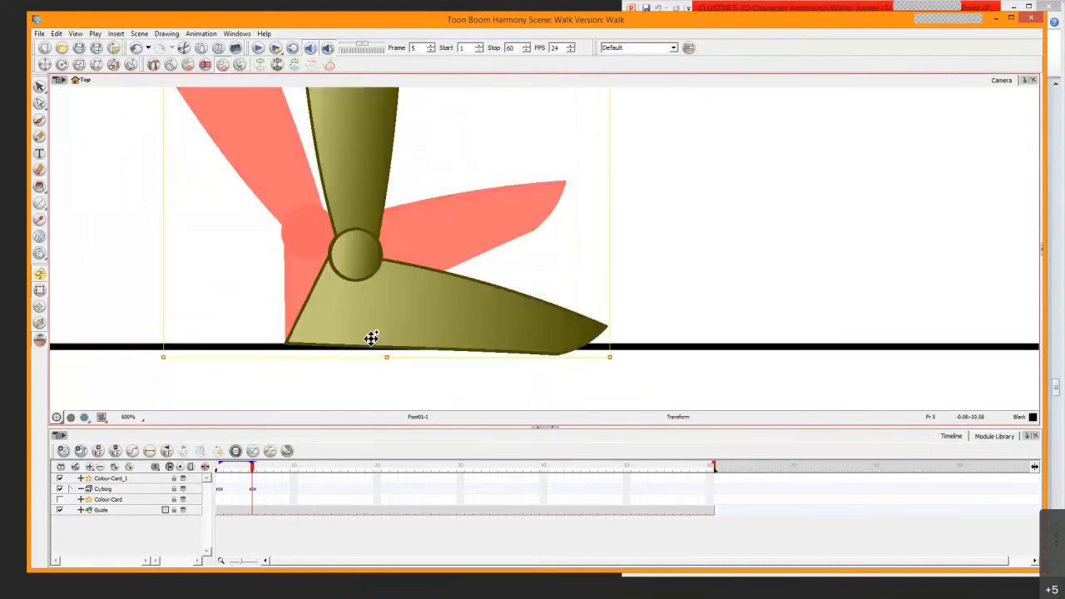
Undo the front leg's last move and return to the Cyborg keyframe at frame 5
{"action": "key", "text": "1"}
{"action": "key", "text": "1"}
{"action": "key", "text": "ctrl+z"}
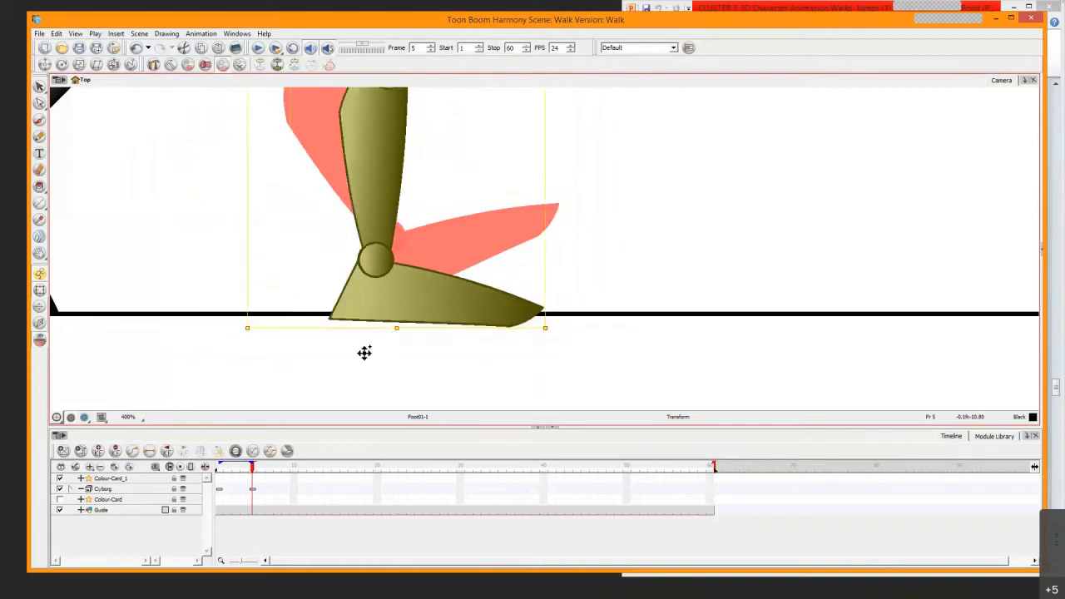
{"action": "left_click_drag", "start_coordinate": [253, 479], "coordinate": [228, 482]}
{"action": "mouse_move", "coordinate": [248, 469]}
{"action": "left_mouse_down"}
{"action": "mouse_move", "coordinate": [261, 470]}
{"action": "mouse_move", "coordinate": [236, 470]}
{"action": "mouse_move", "coordinate": [262, 477]}
{"action": "mouse_move", "coordinate": [236, 483]}
{"action": "mouse_move", "coordinate": [259, 482]}
{"action": "mouse_move", "coordinate": [252, 489]}
{"action": "left_mouse_up"}
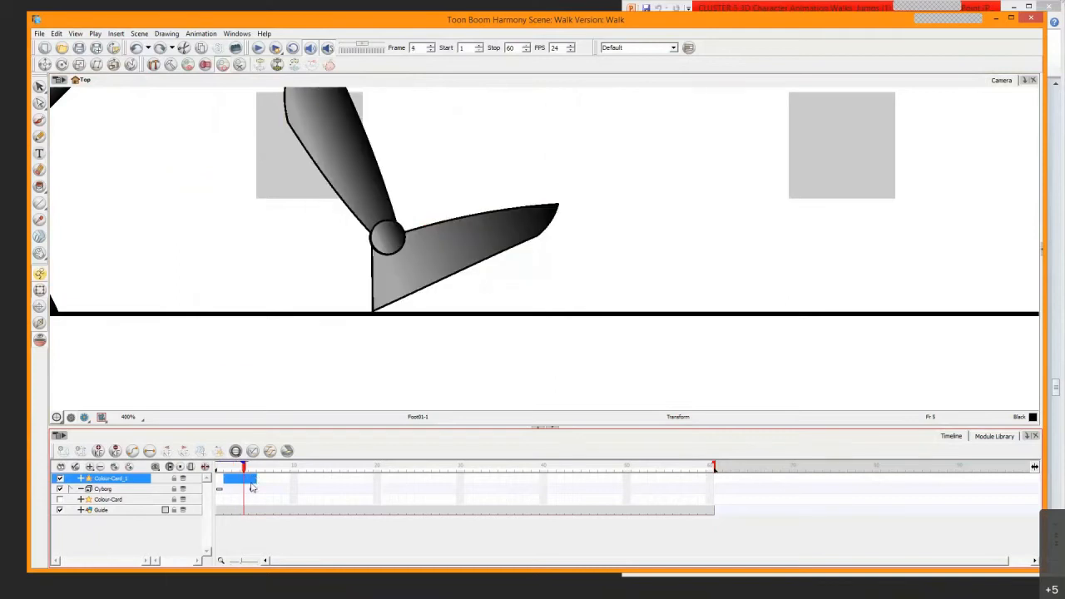
{"action": "left_click", "coordinate": [253, 490]}
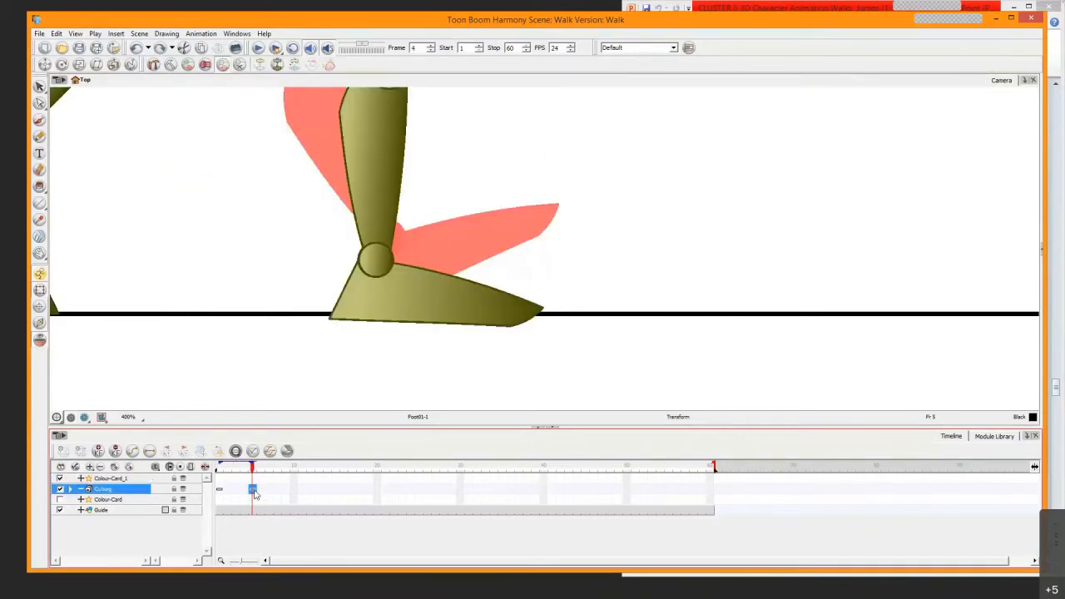
Move the whole front leg forward at frame 5 to match its heel with the contact pose's heel, and nudge it slightly backward
{"action": "left_click", "coordinate": [393, 294]}
{"action": "scroll", "coordinate": [386, 292], "scroll_direction": "down", "scroll_amount": 3}
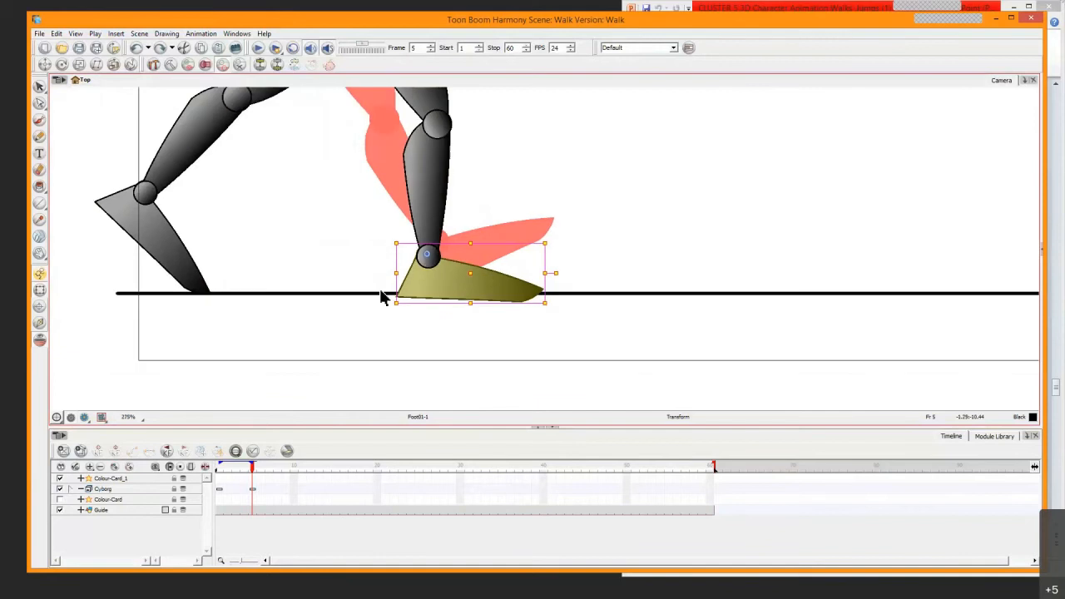
{"action": "key", "text": "b"}
{"action": "left_click_drag", "start_coordinate": [397, 288], "coordinate": [394, 441]}
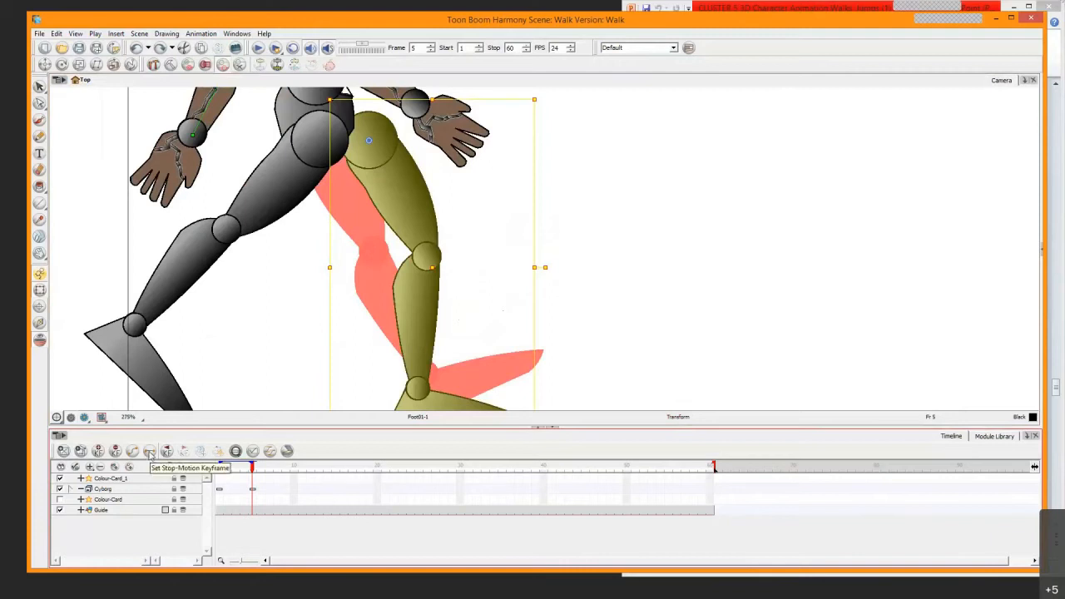
{"action": "key", "text": "space"}
{"action": "left_click_drag", "start_coordinate": [426, 295], "coordinate": [422, 231]}
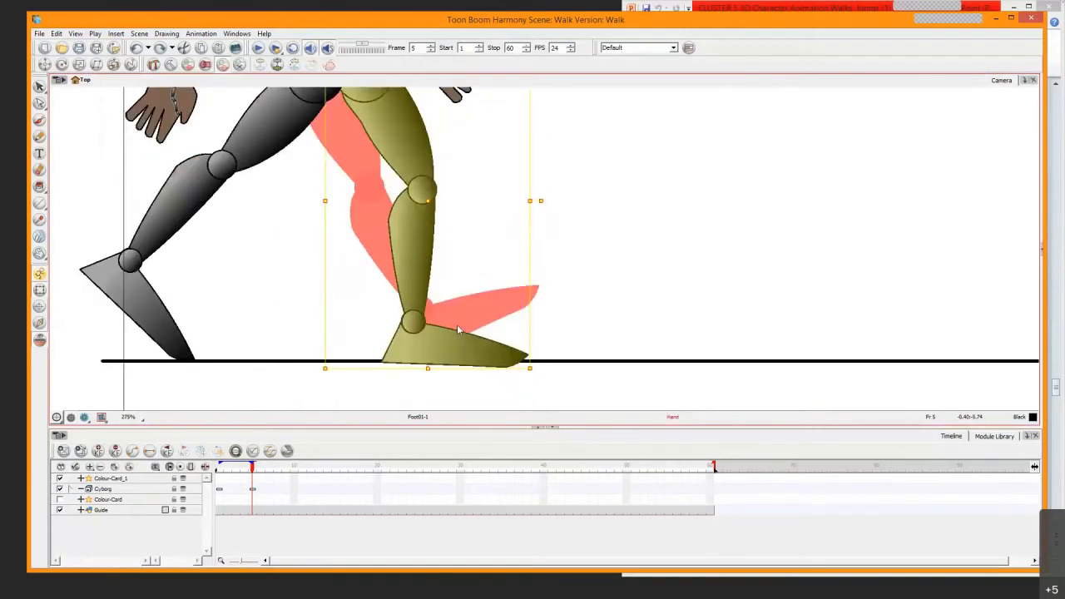
{"action": "left_click_drag", "start_coordinate": [425, 347], "coordinate": [457, 345]}
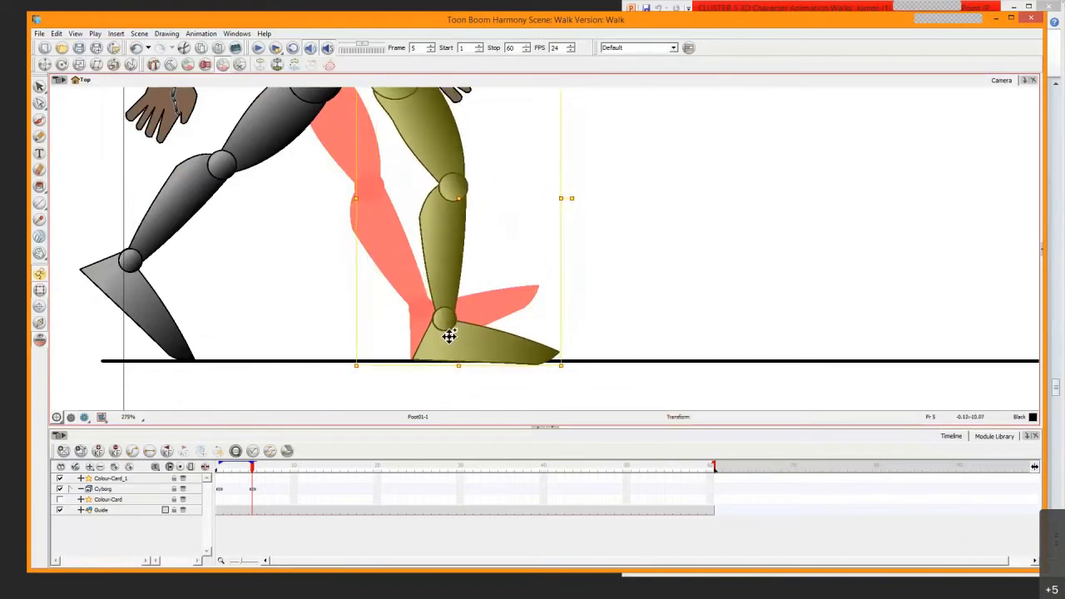
{"action": "key", "text": "Left"}
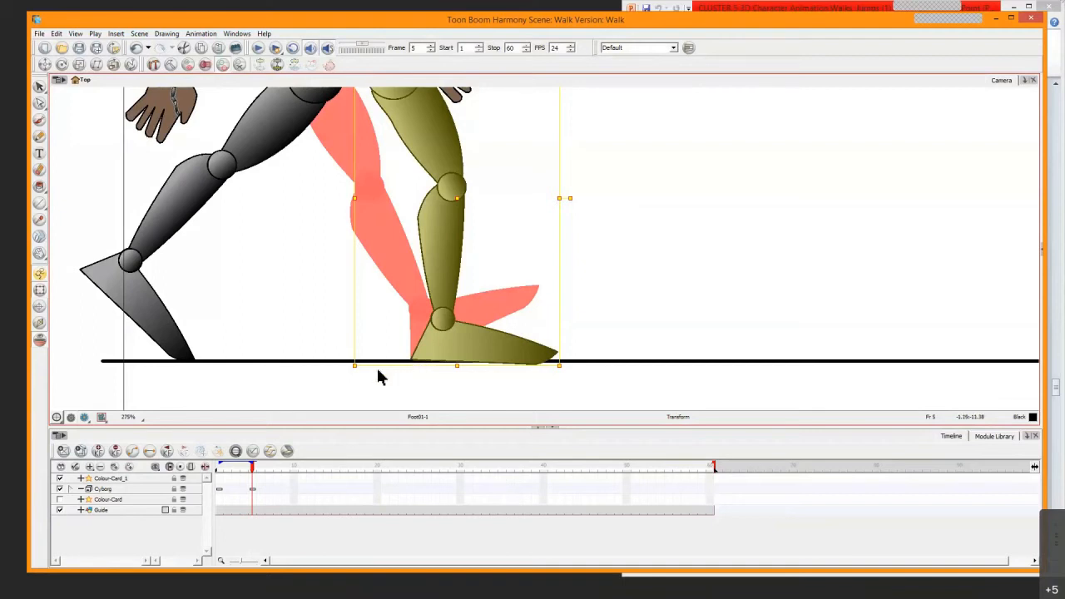
Select the whole back leg at frame 5 and rotate it clockwise about its planted toe
{"action": "scroll", "coordinate": [381, 373], "scroll_direction": "down", "scroll_amount": 4}
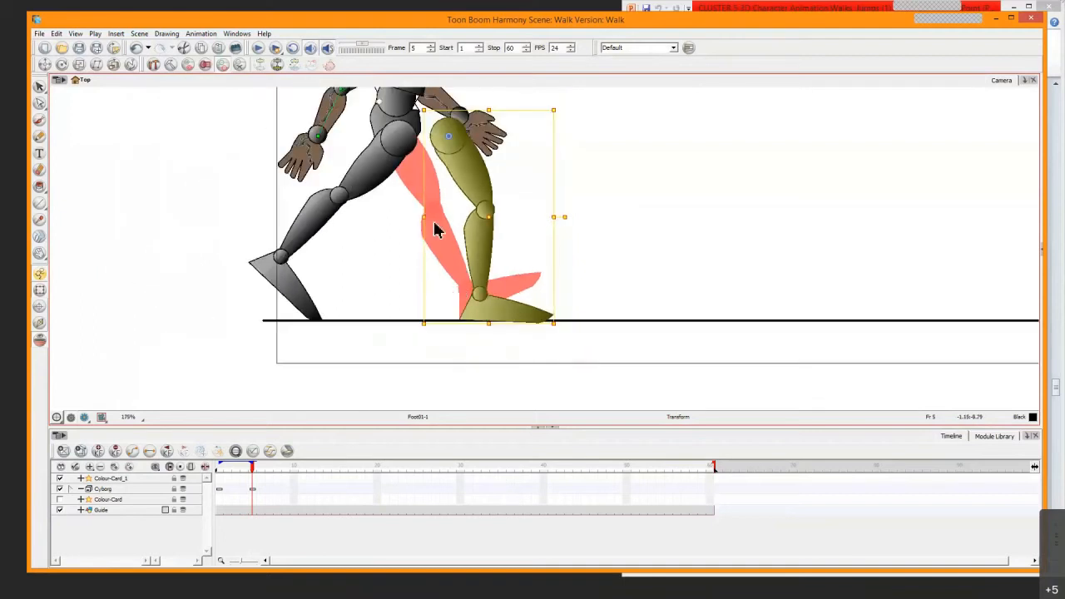
{"action": "left_click", "coordinate": [293, 309]}
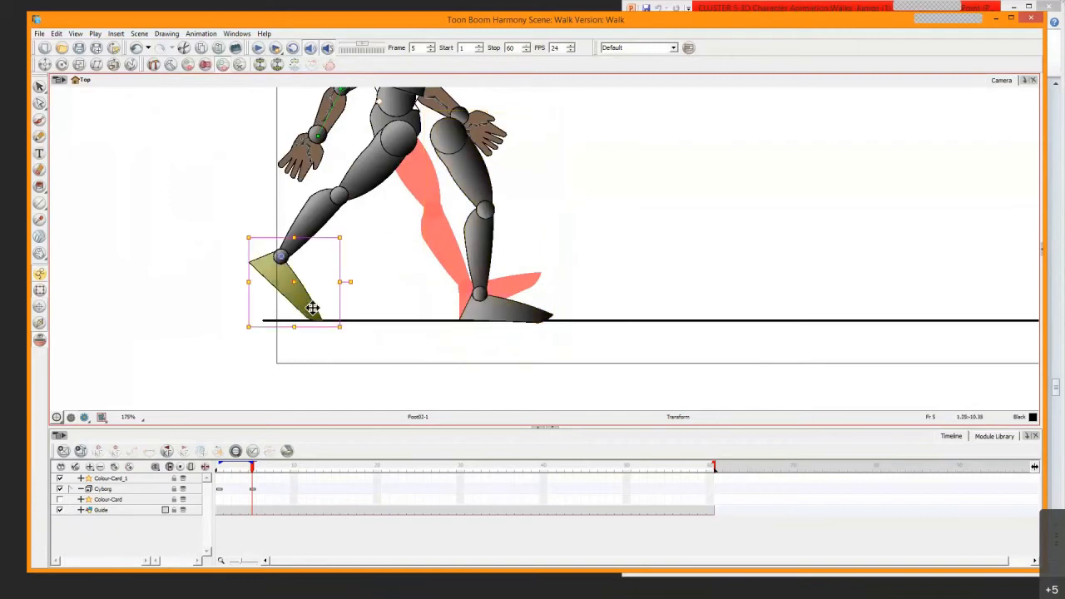
{"action": "key", "text": "b"}
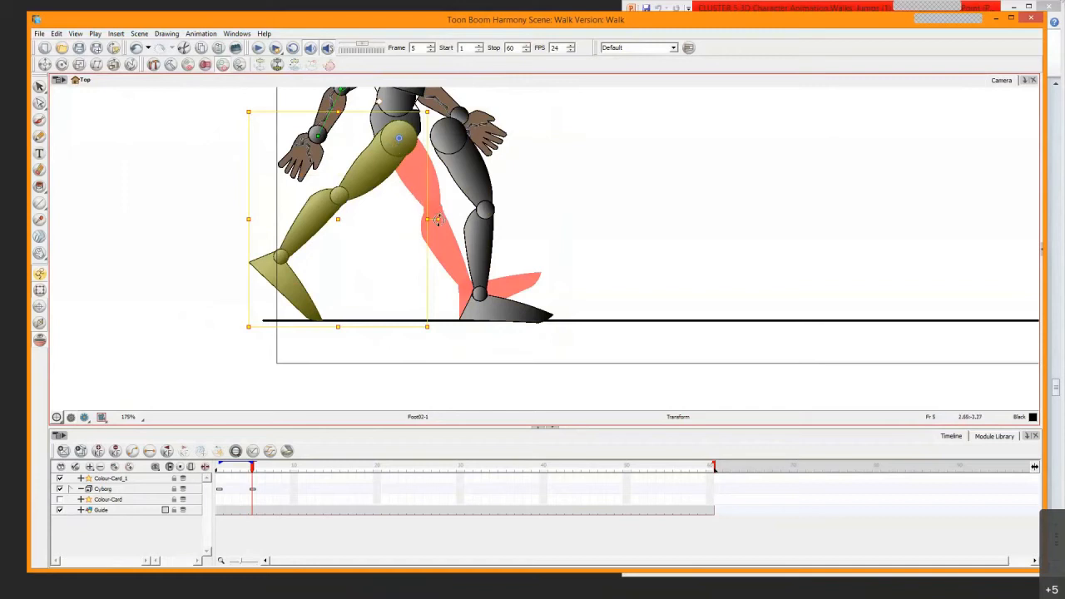
{"action": "mouse_move", "coordinate": [437, 219]}
{"action": "left_mouse_down"}
{"action": "mouse_move", "coordinate": [441, 200]}
{"action": "mouse_move", "coordinate": [411, 226]}
{"action": "mouse_move", "coordinate": [447, 195]}
{"action": "mouse_move", "coordinate": [436, 239]}
{"action": "mouse_move", "coordinate": [426, 208]}
{"action": "left_mouse_up"}
{"action": "scroll", "coordinate": [424, 206], "scroll_direction": "up", "scroll_amount": 2}
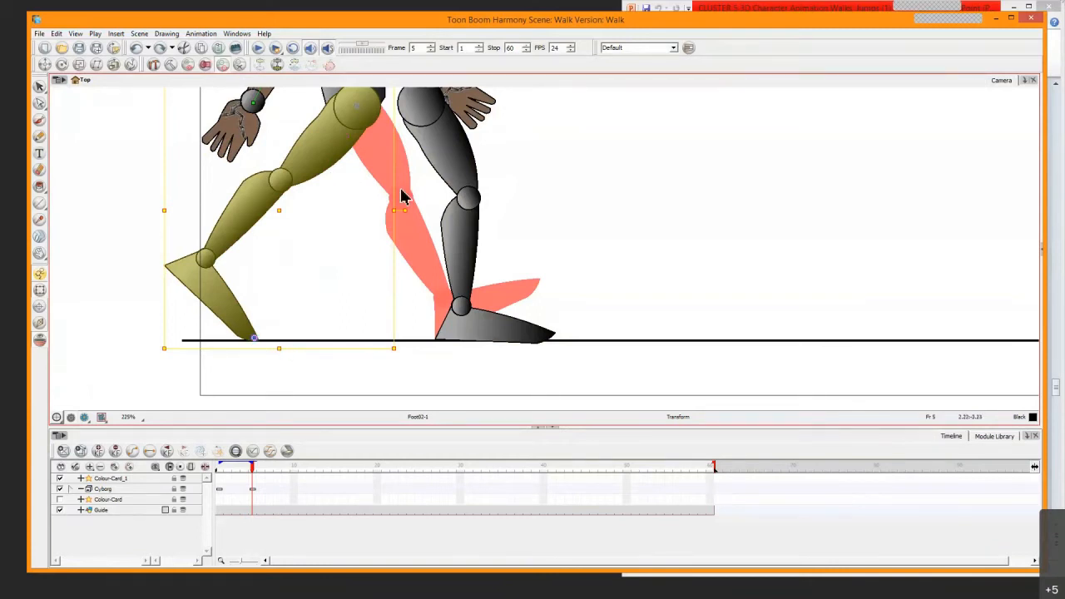
{"action": "left_click_drag", "start_coordinate": [403, 211], "coordinate": [412, 231]}
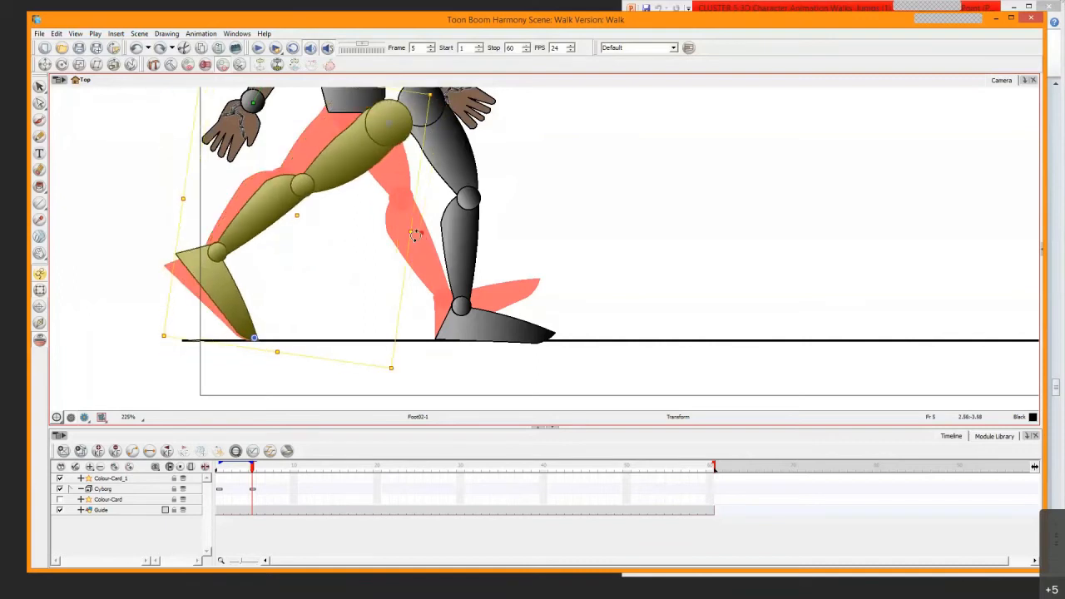
Select the back leg's shin and foot and rotate them clockwise at the knee to bend the leg further
{"action": "left_click", "coordinate": [226, 310]}
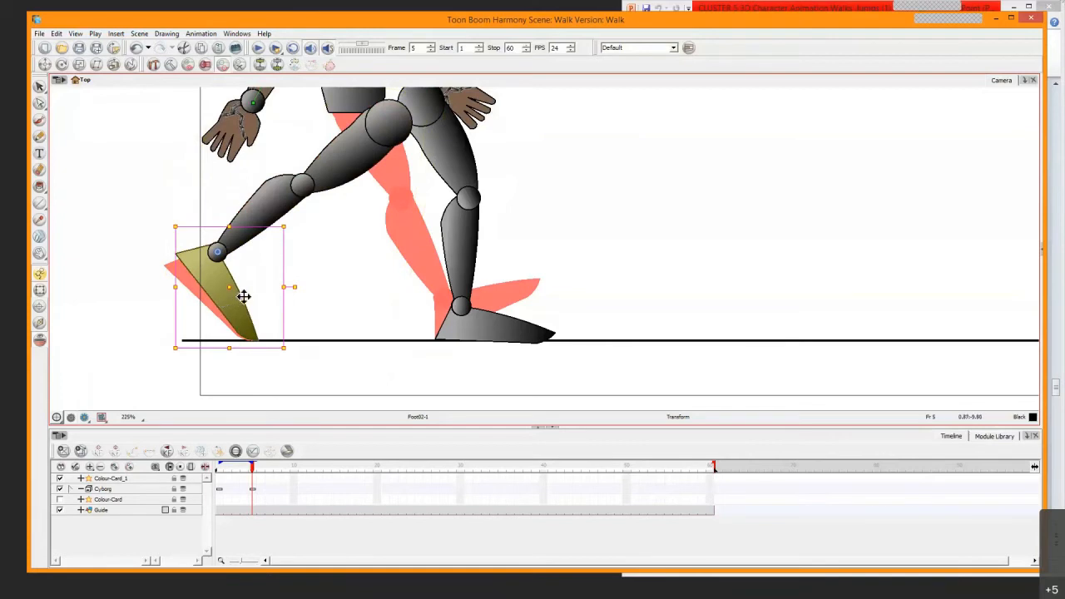
{"action": "key", "text": "b"}
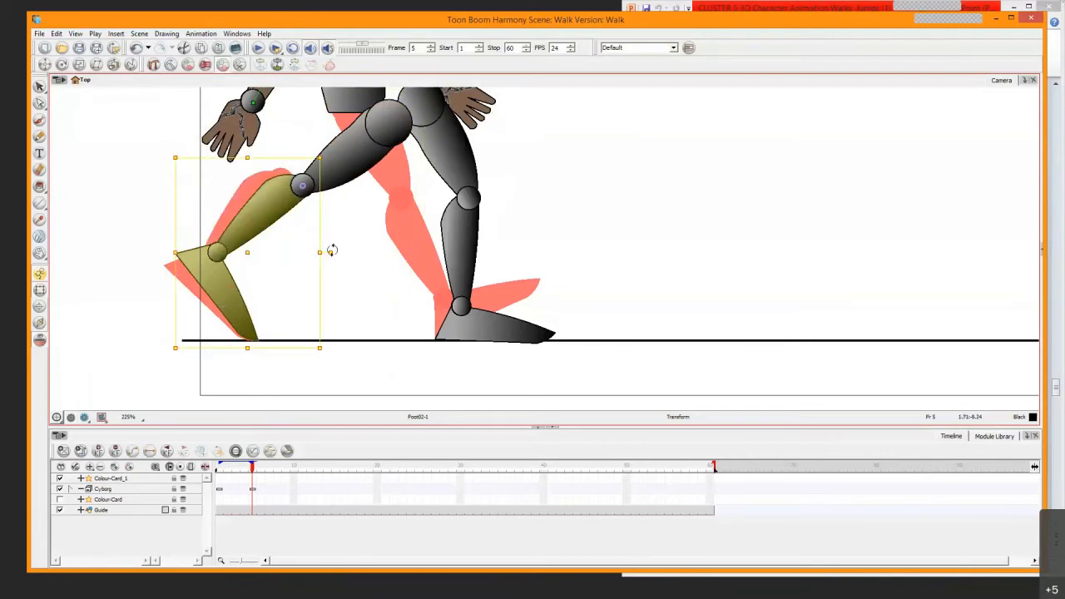
{"action": "left_click_drag", "start_coordinate": [330, 261], "coordinate": [308, 302]}
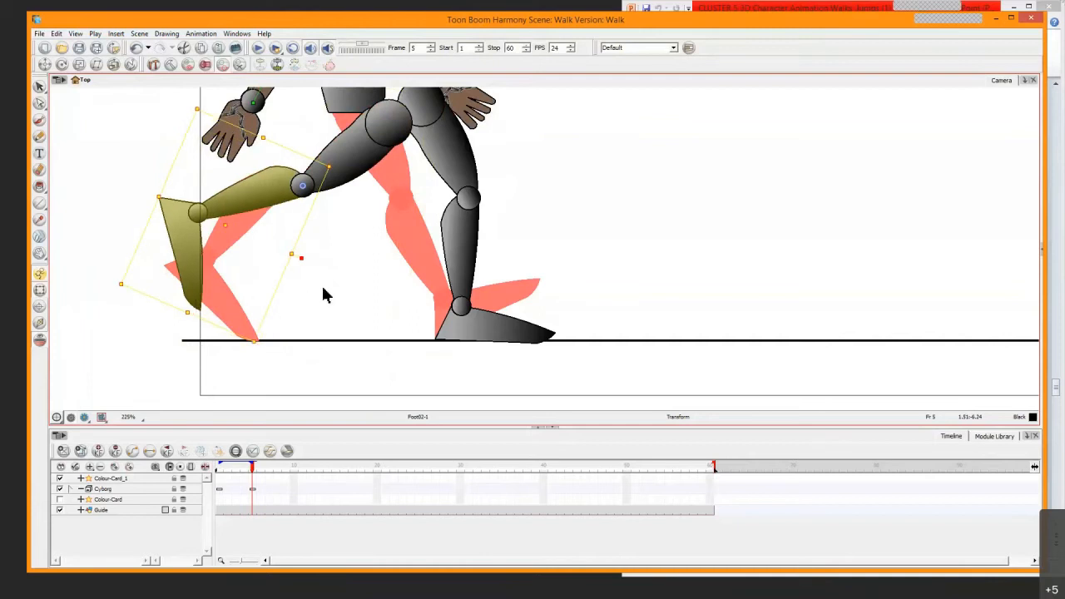
Move the whole back leg so its toe meets the onion-skinned toe, and rotate it counterclockwise about the toe
{"action": "key", "text": "b"}
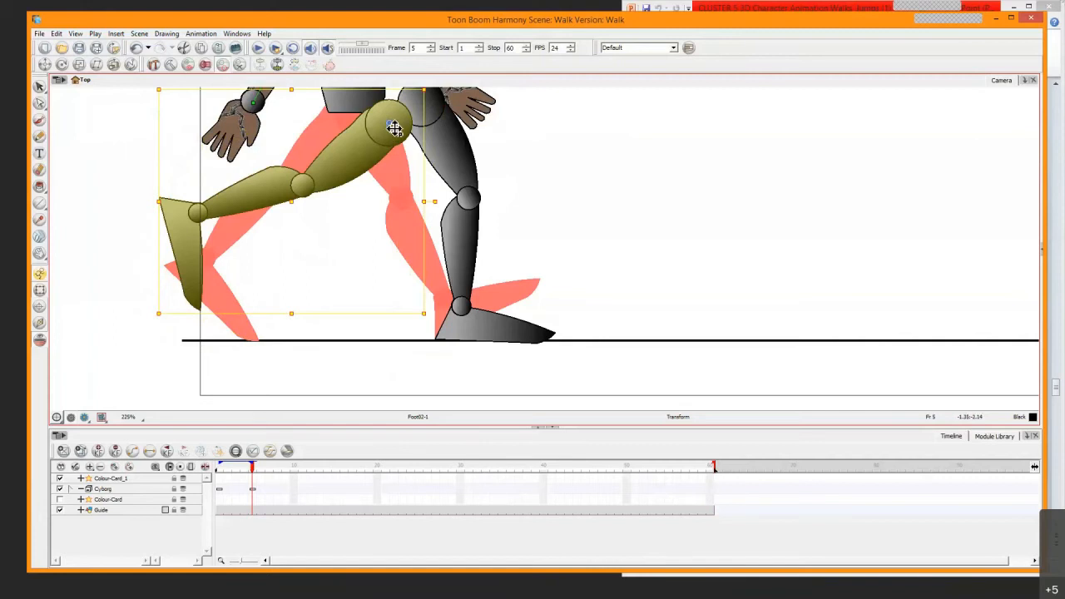
{"action": "left_click", "coordinate": [211, 310]}
{"action": "left_click_drag", "start_coordinate": [303, 197], "coordinate": [357, 230]}
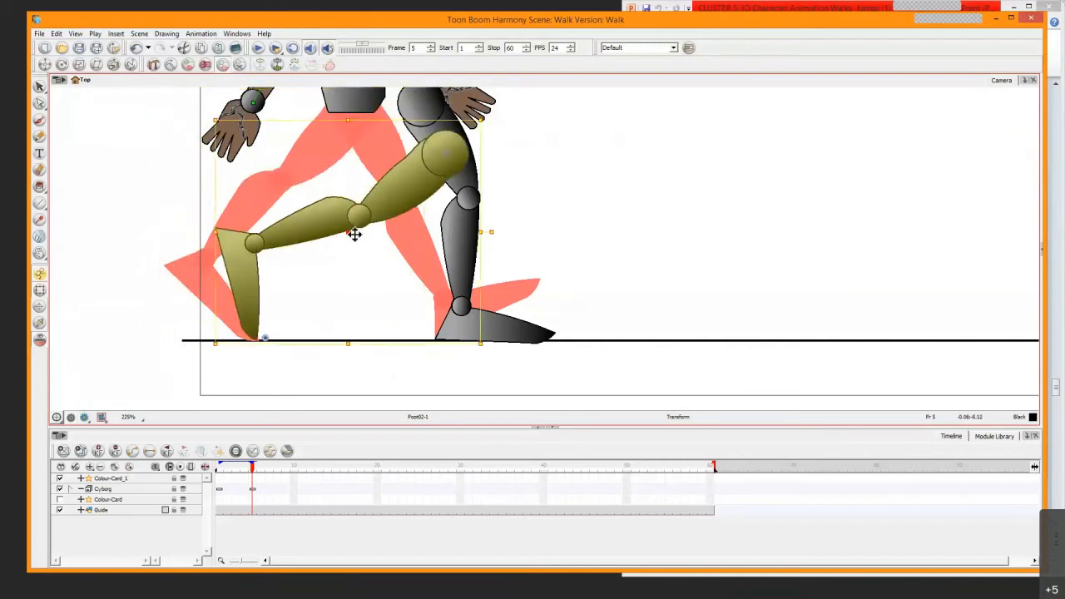
{"action": "left_click", "coordinate": [259, 341]}
{"action": "left_click_drag", "start_coordinate": [492, 234], "coordinate": [471, 195]}
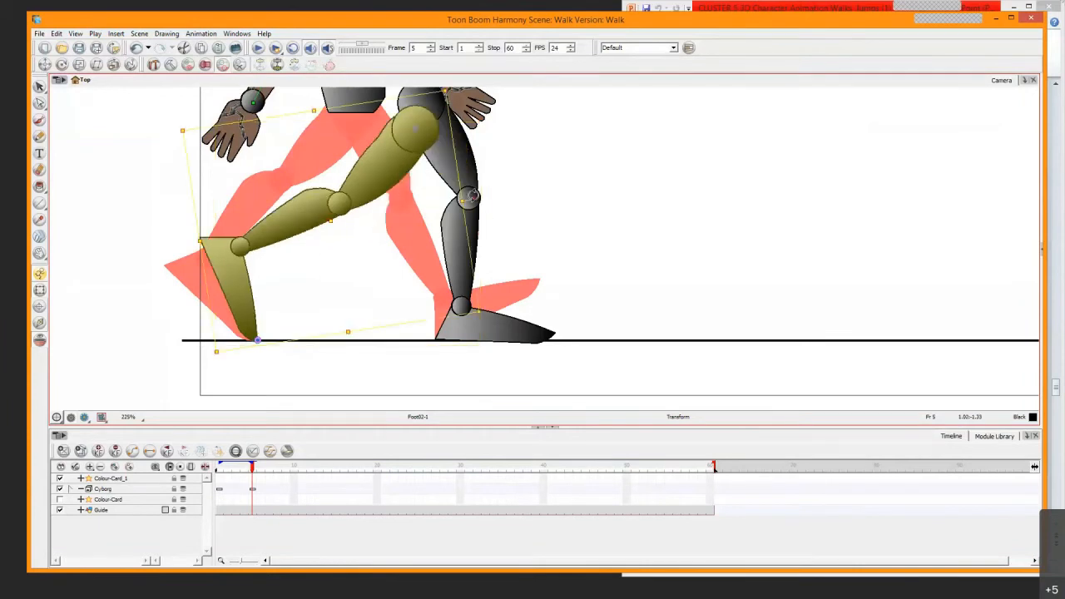
{"action": "left_click", "coordinate": [540, 193]}
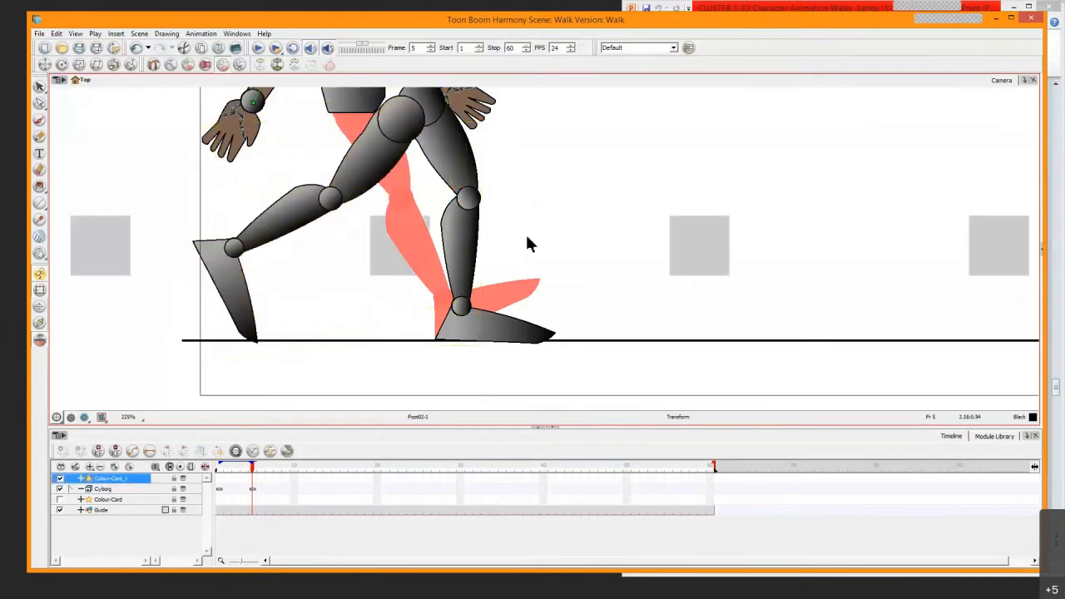
{"action": "left_click_drag", "start_coordinate": [589, 179], "coordinate": [612, 262]}
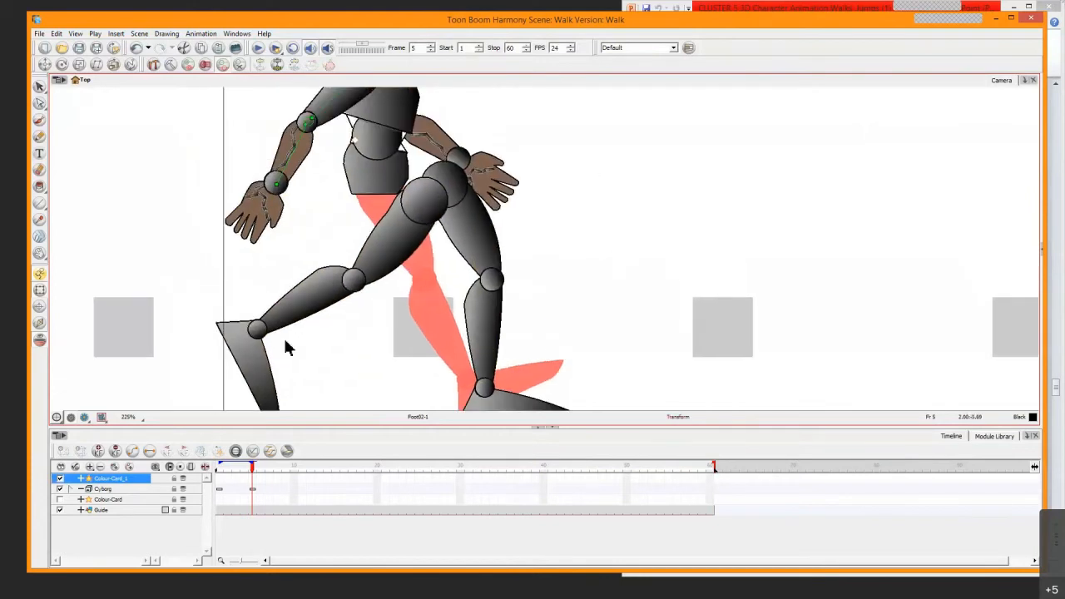
{"action": "left_click", "coordinate": [262, 399]}
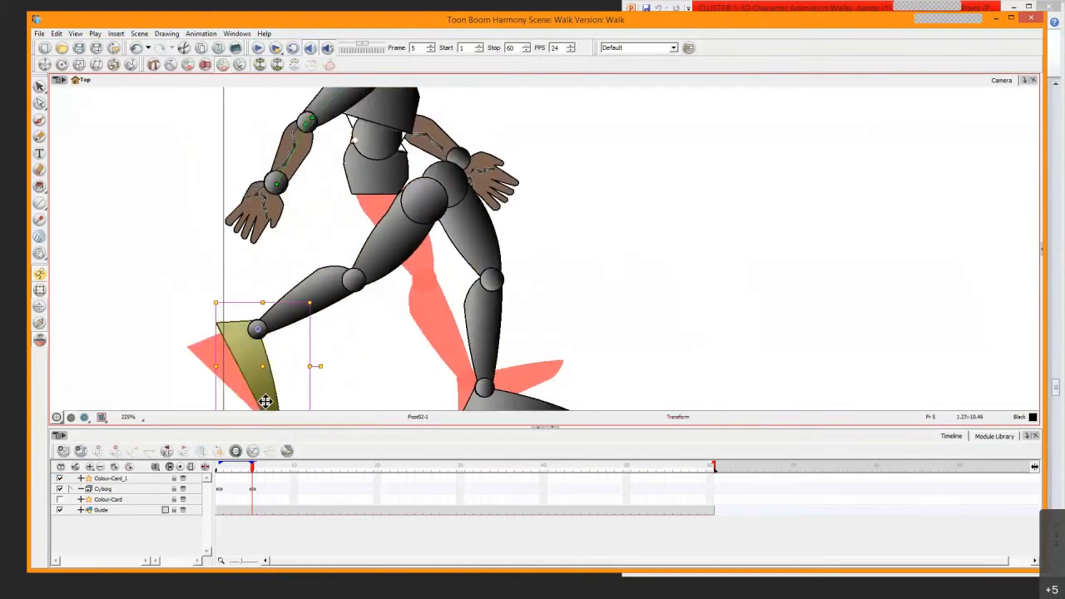
{"action": "key", "text": "b"}
{"action": "key", "text": "b"}
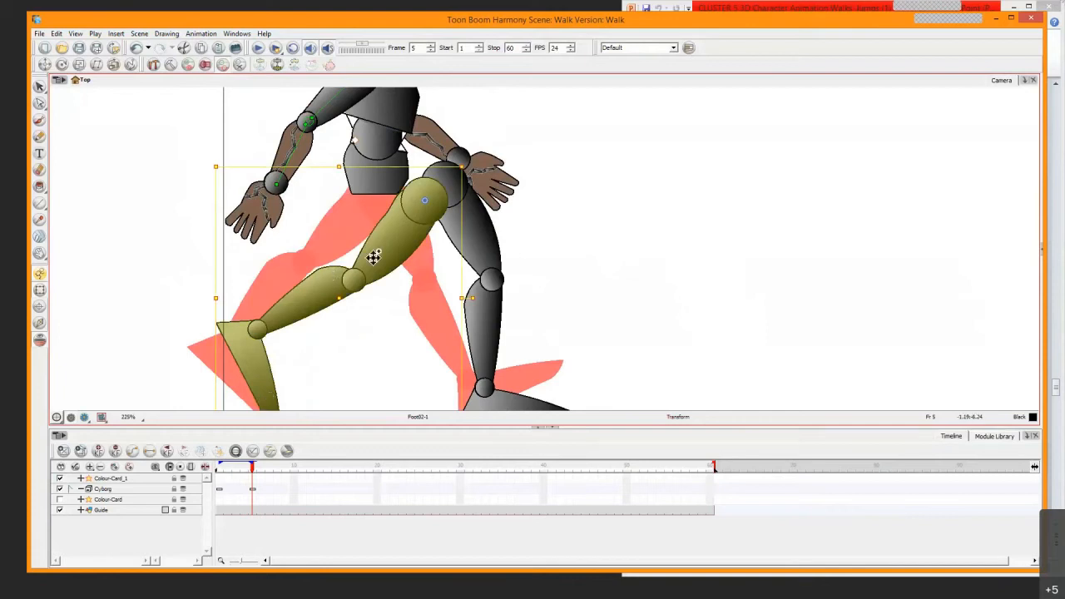
Select the hip and shift it forward with both legs attached at frame 5, undoing the first attempt
{"action": "left_click_drag", "start_coordinate": [362, 274], "coordinate": [349, 324]}
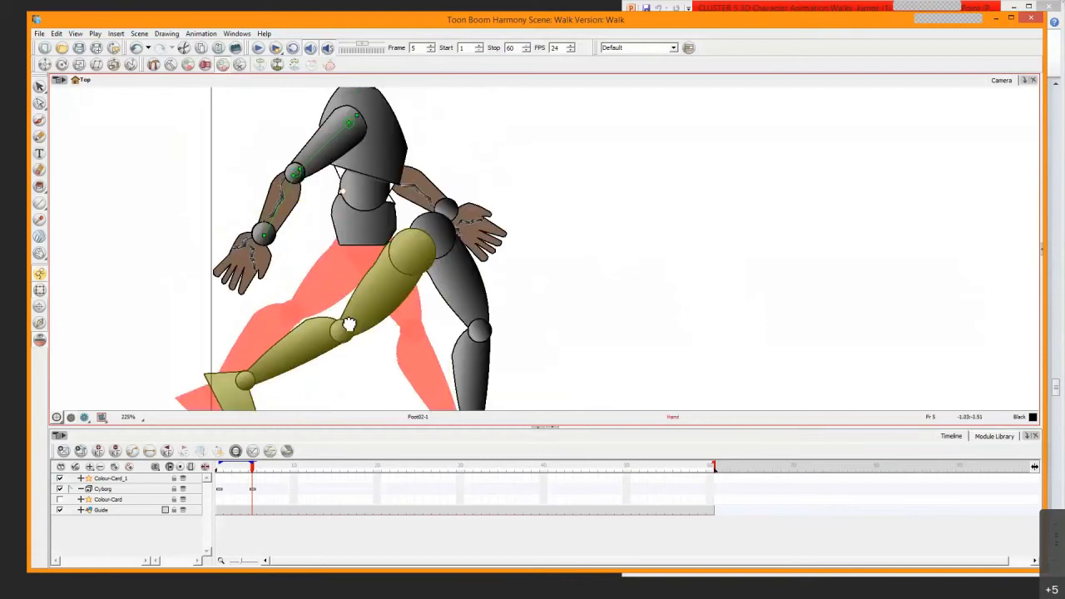
{"action": "left_click_drag", "start_coordinate": [420, 165], "coordinate": [307, 249]}
{"action": "left_click", "coordinate": [268, 308]}
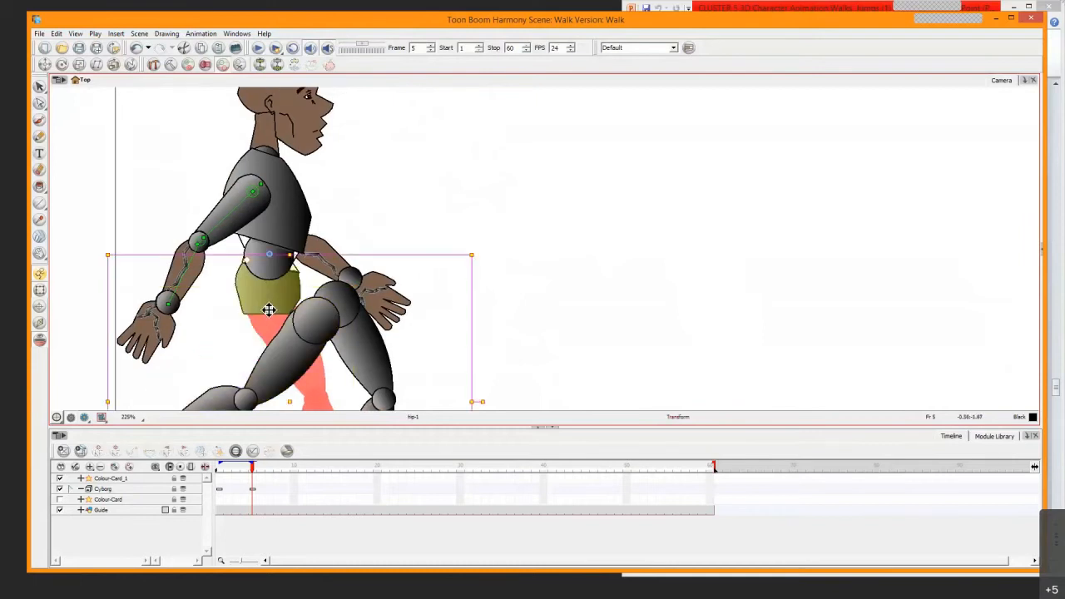
{"action": "key", "text": "b"}
{"action": "left_click", "coordinate": [273, 312]}
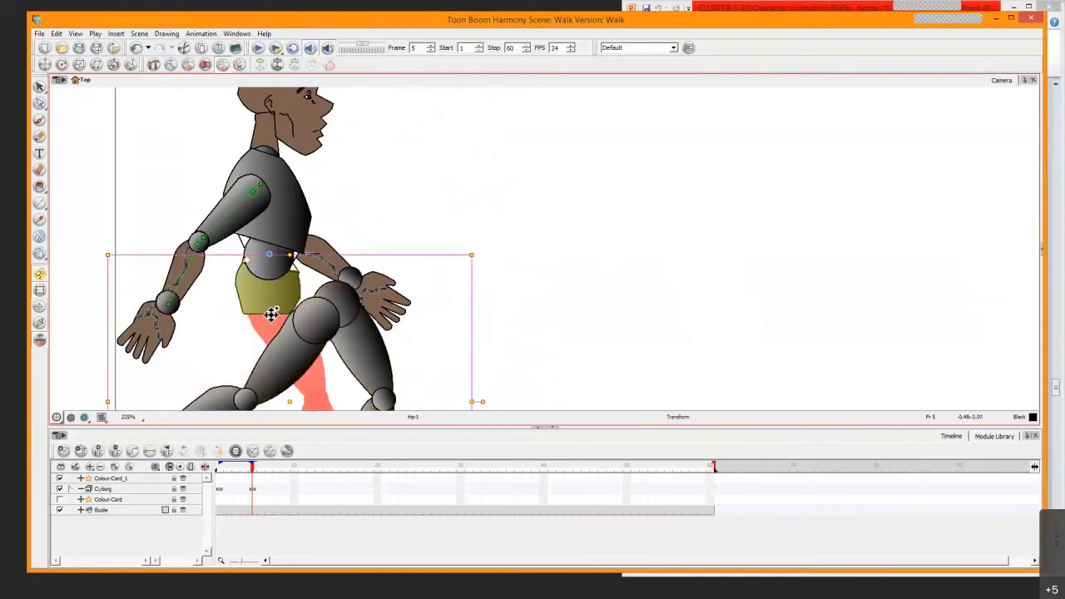
{"action": "left_click_drag", "start_coordinate": [275, 308], "coordinate": [300, 307]}
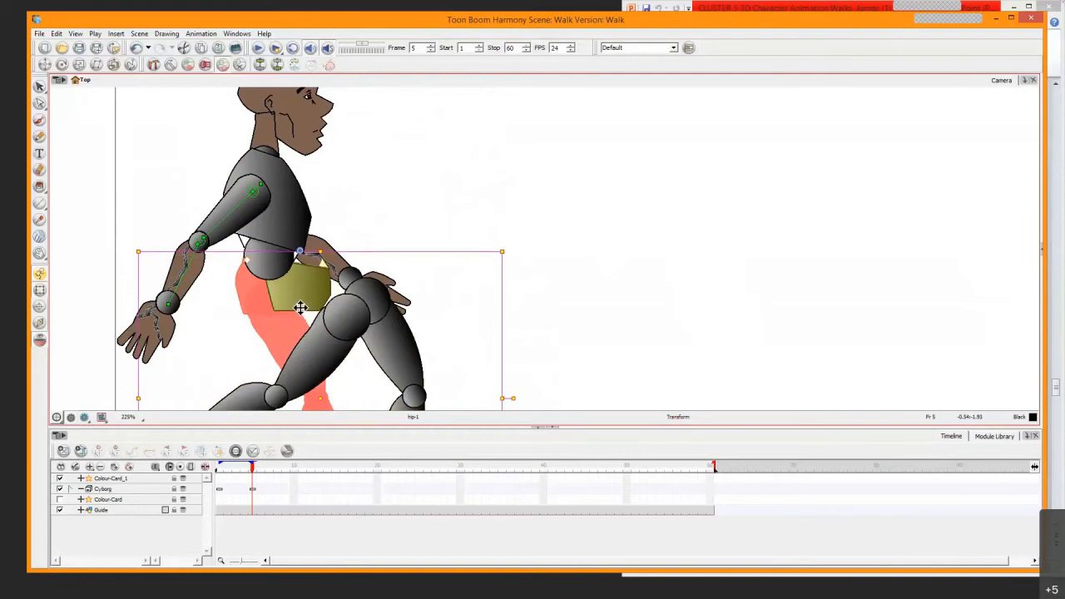
{"action": "key", "text": "ctrl+z"}
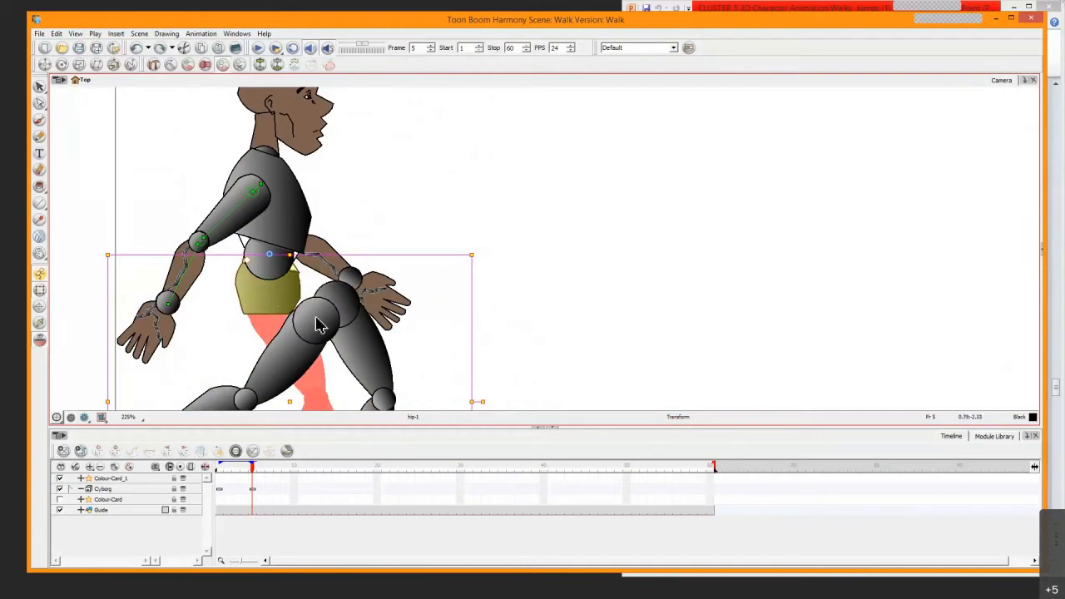
{"action": "mouse_move", "coordinate": [278, 301]}
{"action": "left_mouse_down"}
{"action": "mouse_move", "coordinate": [418, 317]}
{"action": "mouse_move", "coordinate": [294, 311]}
{"action": "mouse_move", "coordinate": [305, 319]}
{"action": "mouse_move", "coordinate": [403, 145]}
{"action": "left_mouse_up"}
Move the front leg back so its heel matches the onion-skinned contact heel, and nudge the hip with both legs forward
{"action": "left_click", "coordinate": [516, 372]}
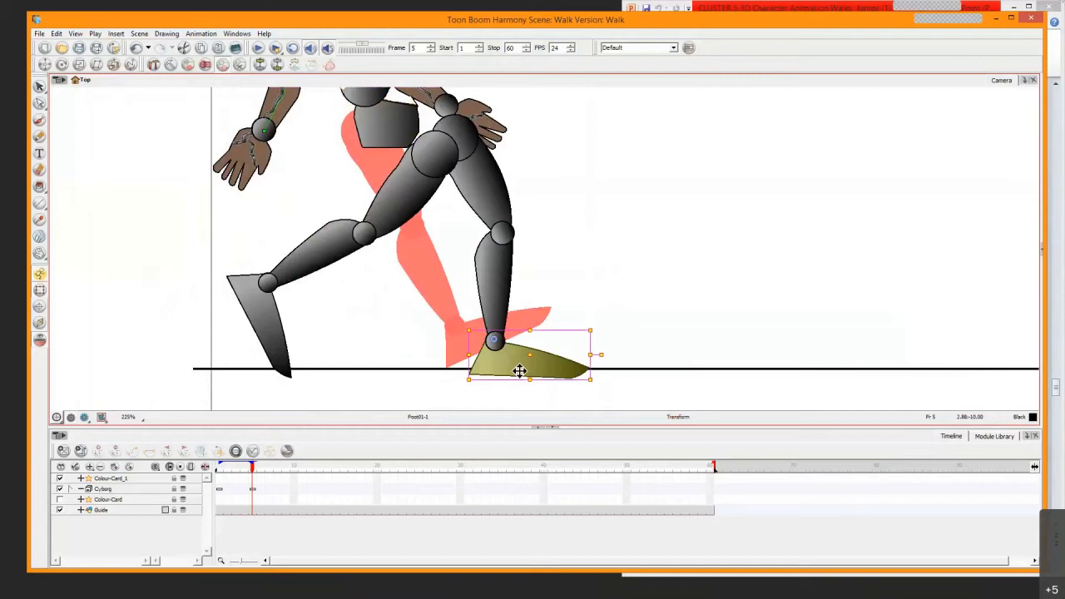
{"action": "key", "text": "b"}
{"action": "key", "text": "b"}
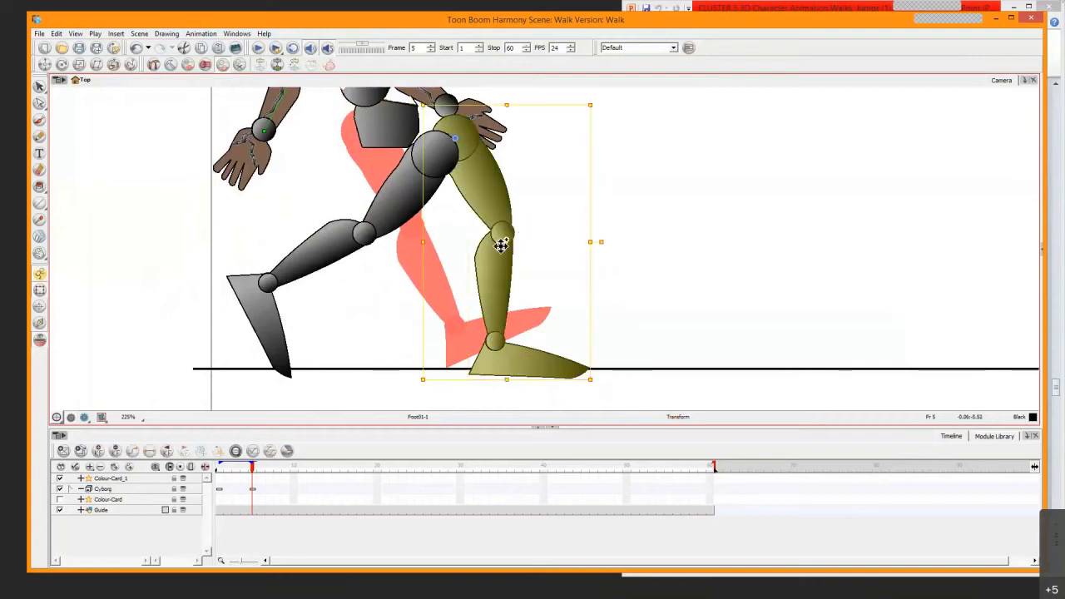
{"action": "left_click_drag", "start_coordinate": [514, 247], "coordinate": [492, 239]}
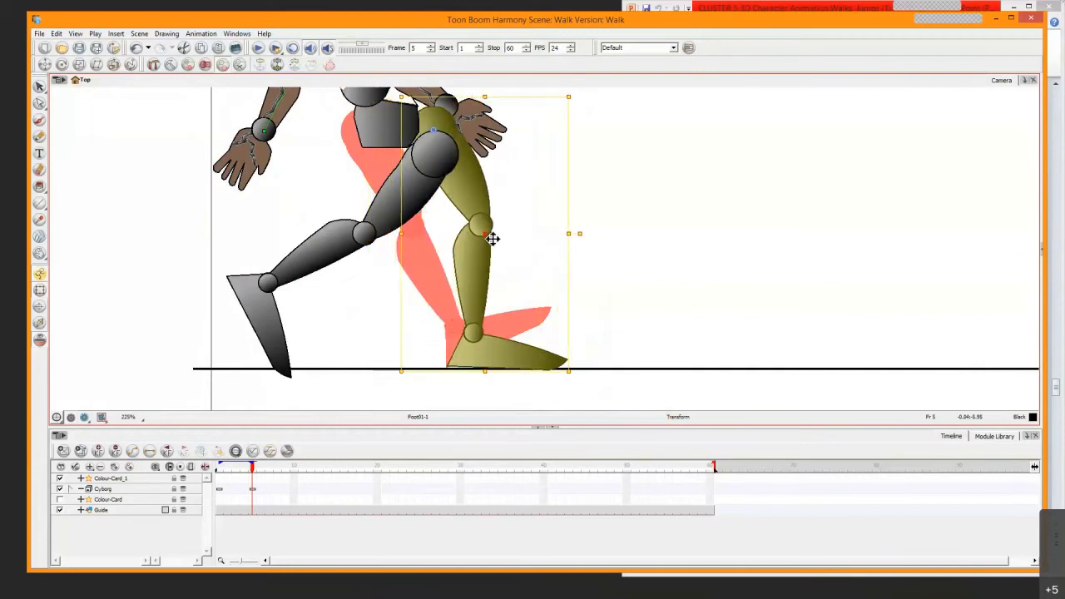
{"action": "key", "text": "b"}
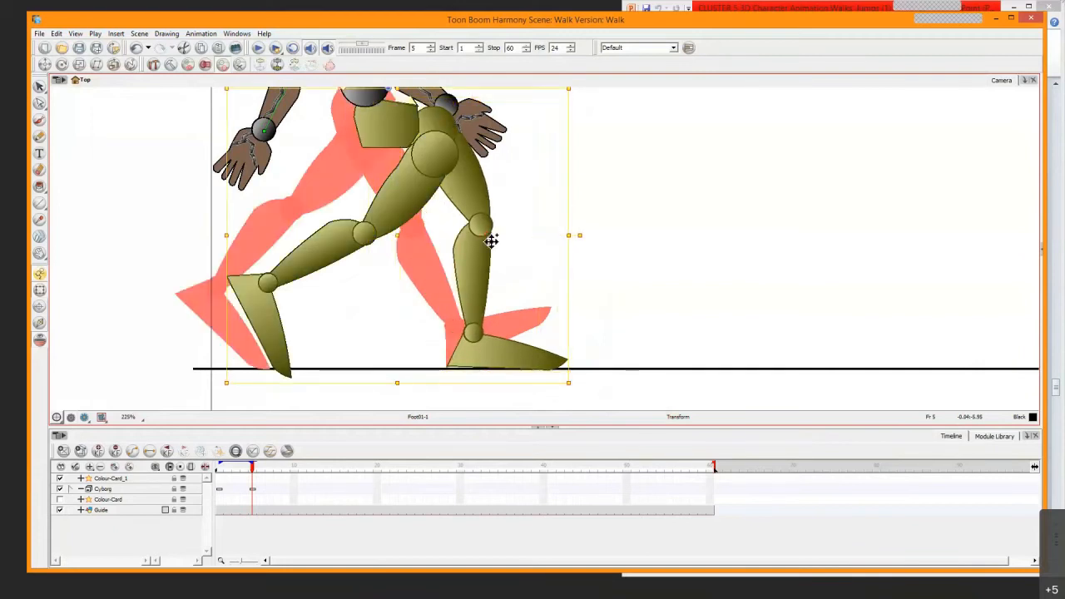
{"action": "mouse_move", "coordinate": [399, 238]}
{"action": "left_mouse_down"}
{"action": "mouse_move", "coordinate": [419, 235]}
{"action": "mouse_move", "coordinate": [409, 238]}
{"action": "left_mouse_up"}
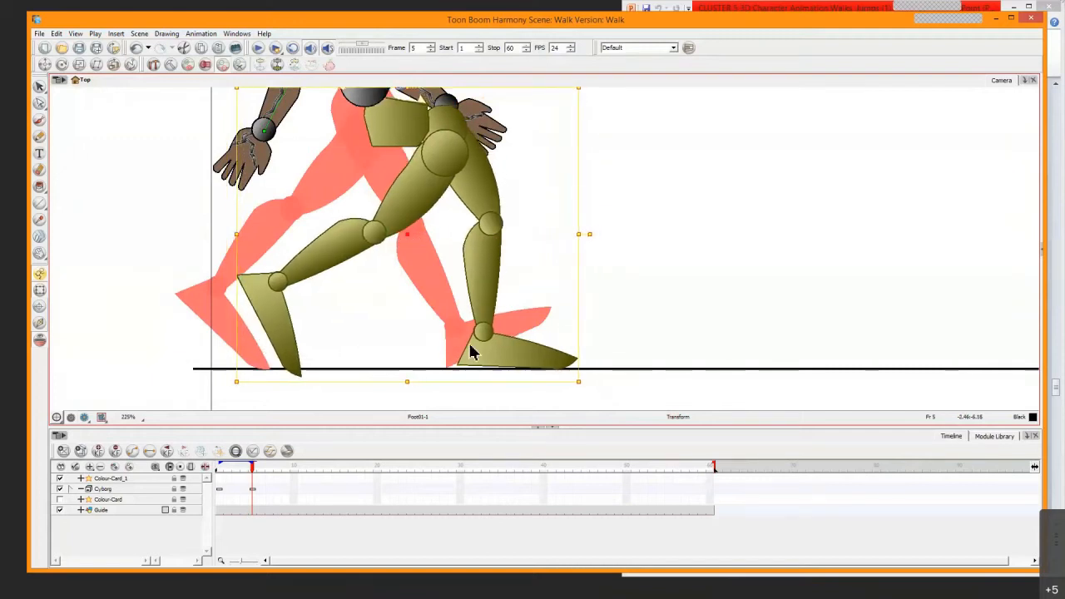
Realign the front leg with the onion-skinned heel, and shift the hip and both legs slightly forward and up again
{"action": "left_click", "coordinate": [503, 357]}
{"action": "key", "text": "b"}
{"action": "key", "text": "b"}
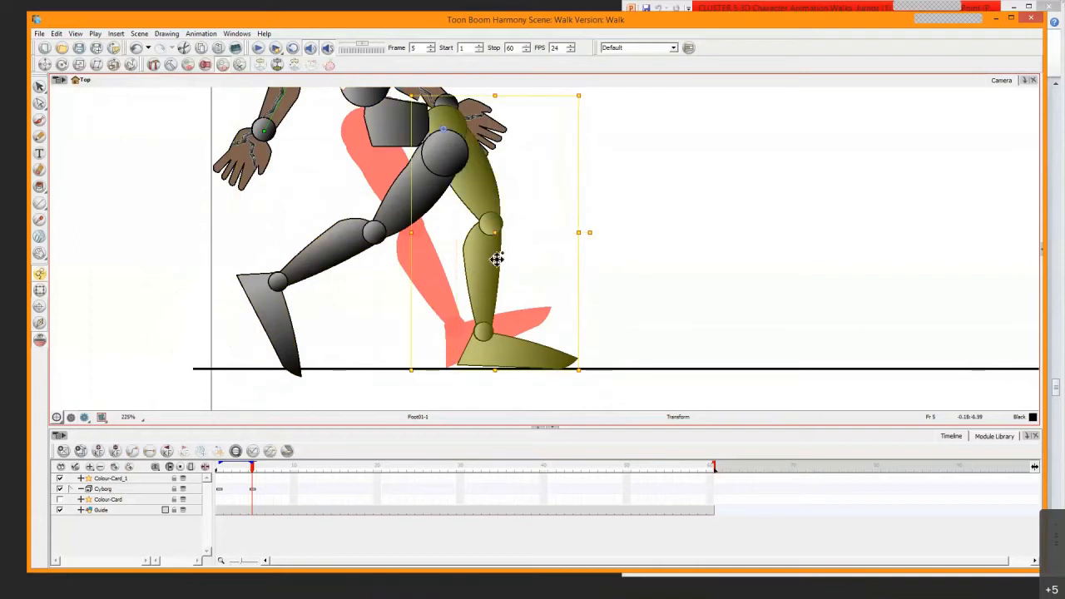
{"action": "mouse_move", "coordinate": [500, 238]}
{"action": "left_mouse_down"}
{"action": "mouse_move", "coordinate": [476, 233]}
{"action": "mouse_move", "coordinate": [482, 239]}
{"action": "left_mouse_up"}
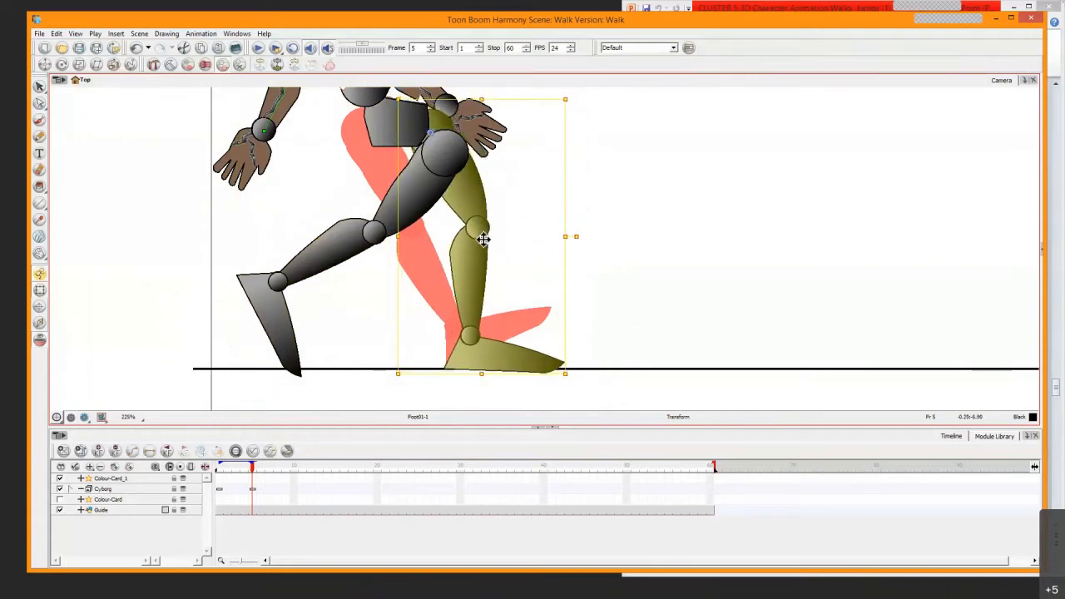
{"action": "key", "text": "b"}
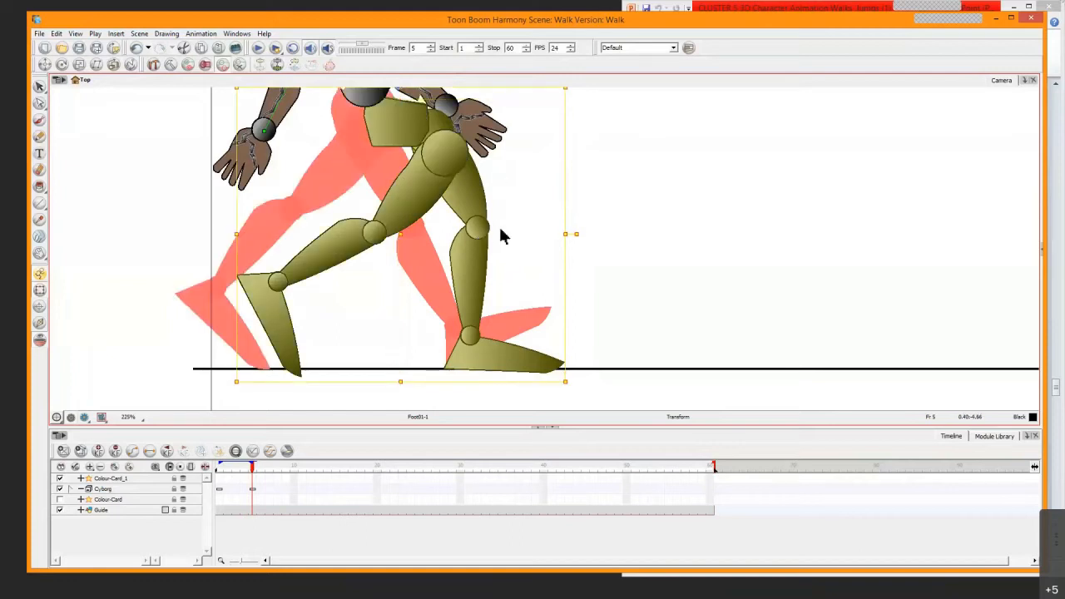
{"action": "left_click_drag", "start_coordinate": [408, 238], "coordinate": [422, 239]}
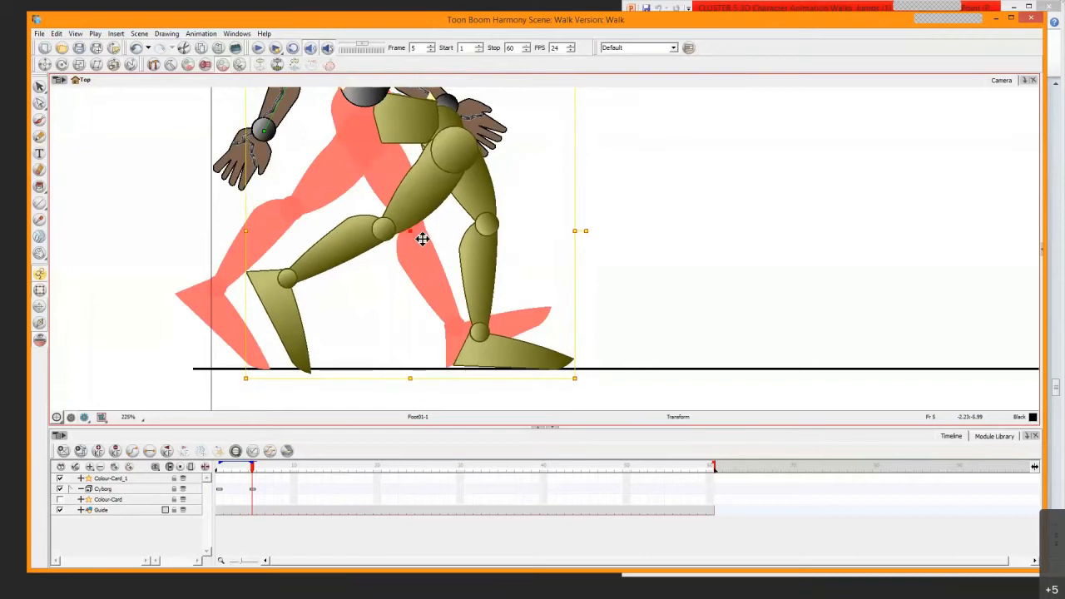
Move the front leg back onto the onion-skinned heel and rotate it slightly counterclockwise about the heel
{"action": "left_click", "coordinate": [483, 366]}
{"action": "key", "text": "b"}
{"action": "key", "text": "b"}
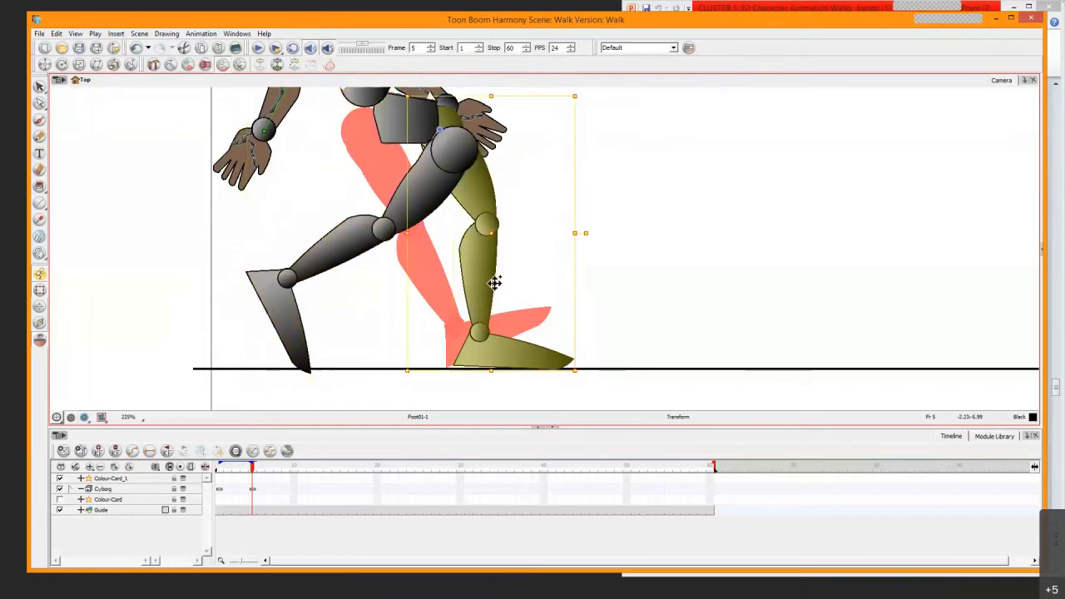
{"action": "mouse_move", "coordinate": [494, 233]}
{"action": "left_mouse_down"}
{"action": "mouse_move", "coordinate": [471, 236]}
{"action": "mouse_move", "coordinate": [486, 241]}
{"action": "left_mouse_up"}
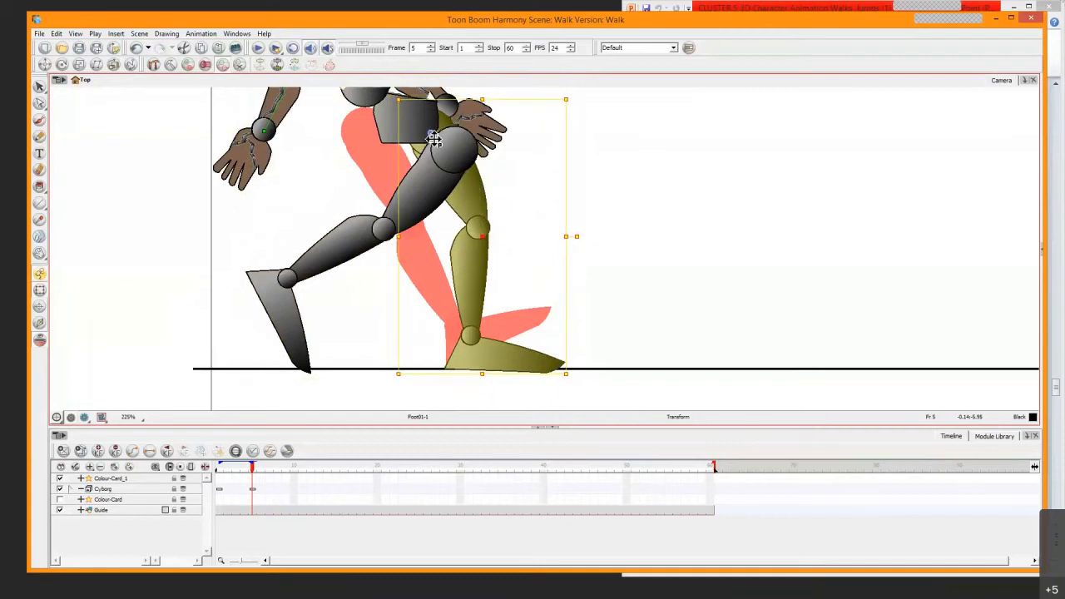
{"action": "left_click", "coordinate": [450, 368], "text": "ctrl"}
{"action": "left_click_drag", "start_coordinate": [576, 236], "coordinate": [561, 230]}
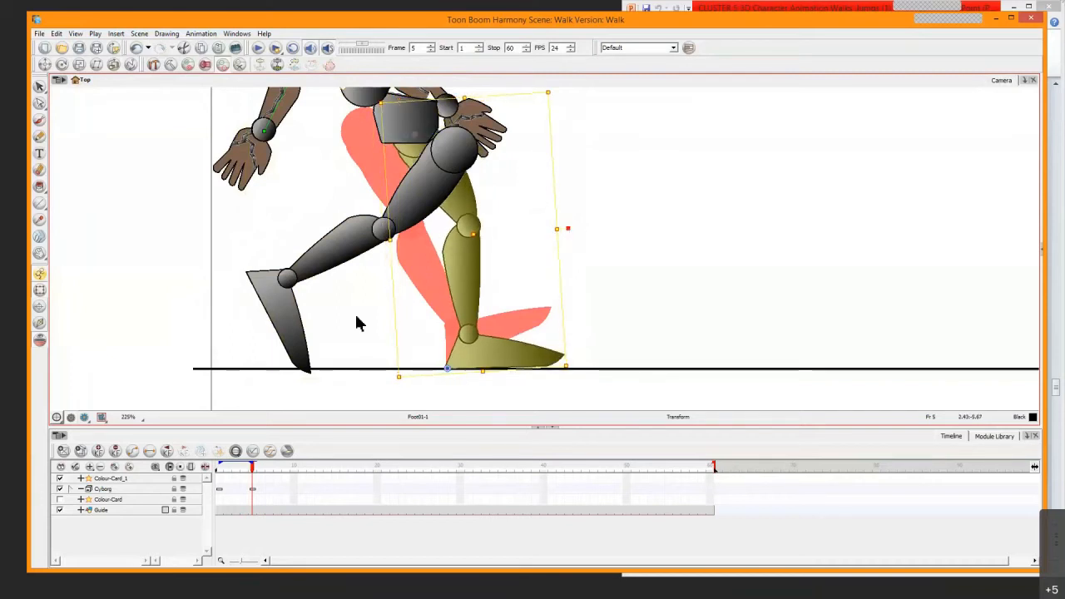
Move the whole back leg backward at frame 5 so its toe lines up with the onion-skinned toe
{"action": "left_click", "coordinate": [299, 341]}
{"action": "key", "text": "b"}
{"action": "key", "text": "b"}
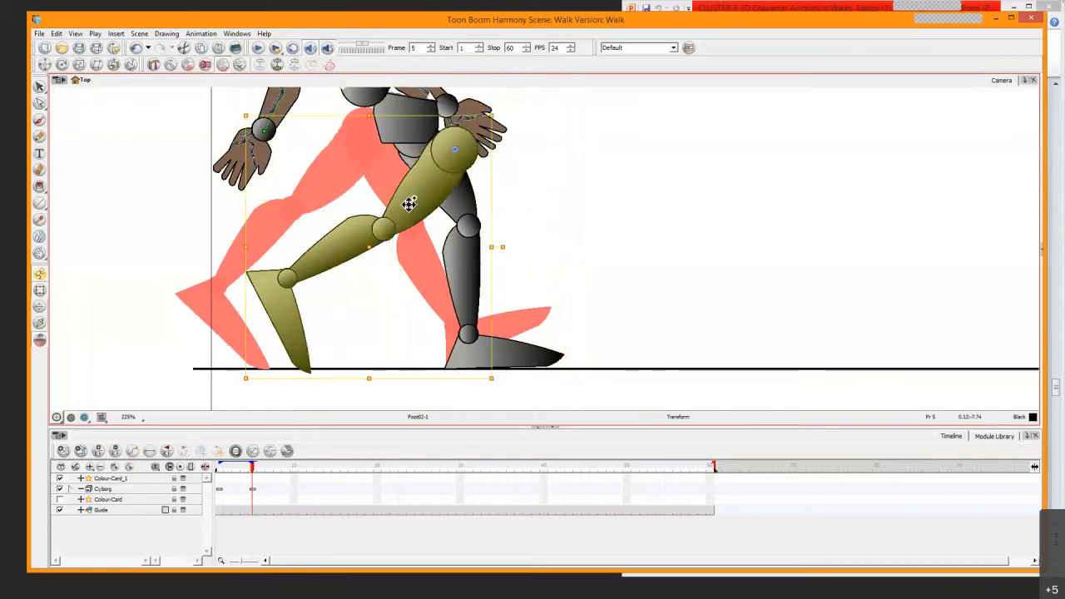
{"action": "mouse_move", "coordinate": [331, 252]}
{"action": "left_mouse_down"}
{"action": "mouse_move", "coordinate": [323, 238]}
{"action": "mouse_move", "coordinate": [326, 247]}
{"action": "left_mouse_up"}
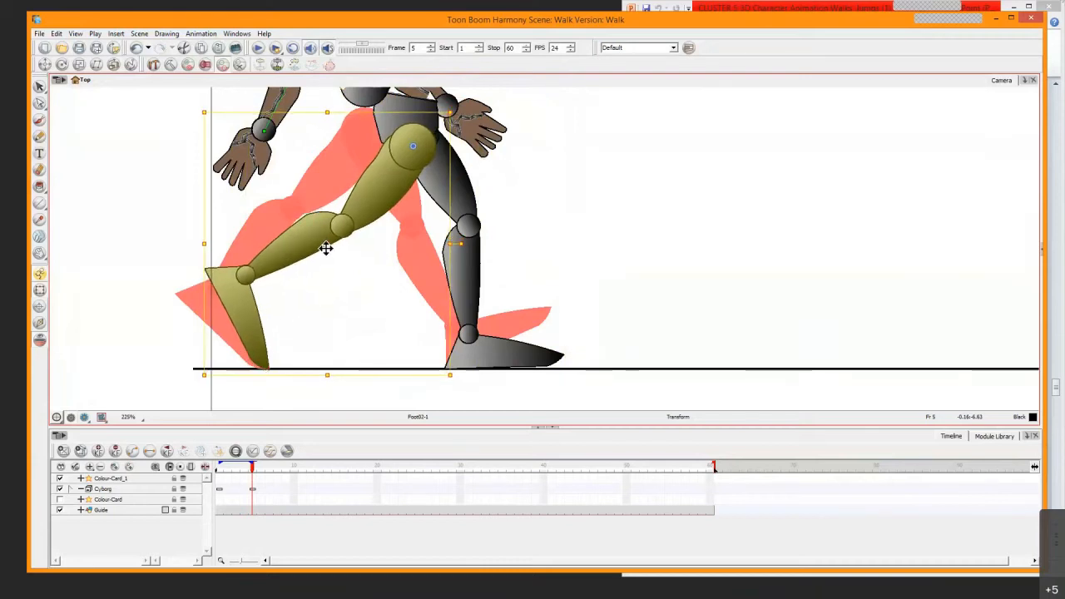
Move the whole upper body, including the head and both arms, forward so the waist sits over the hip at frame 5
{"action": "key", "text": "b"}
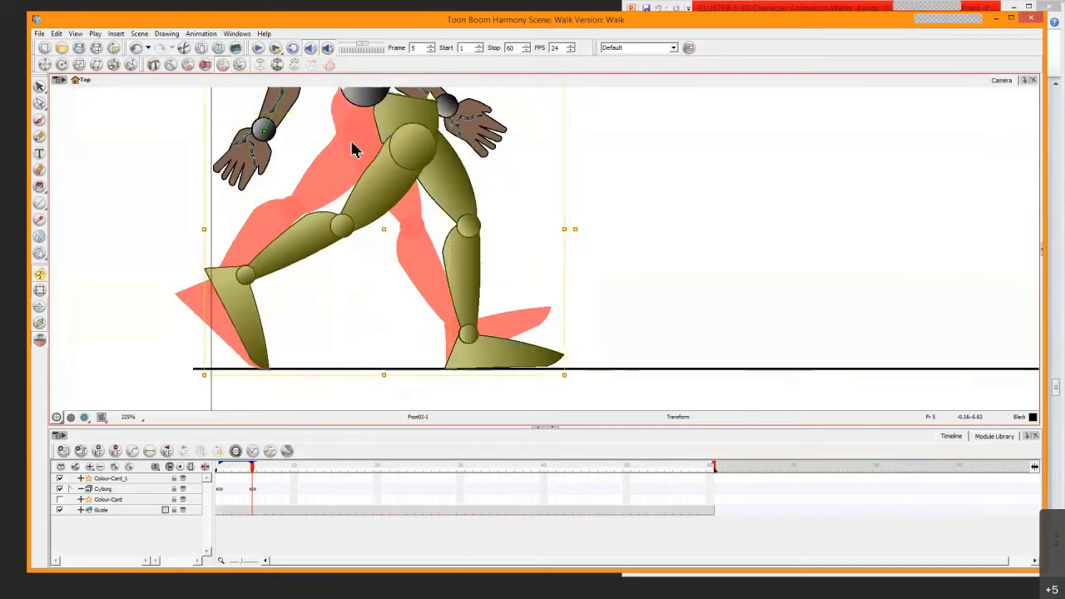
{"action": "left_click", "coordinate": [656, 110]}
{"action": "key", "text": "space"}
{"action": "left_click_drag", "start_coordinate": [367, 90], "coordinate": [318, 266]}
{"action": "left_click", "coordinate": [314, 258]}
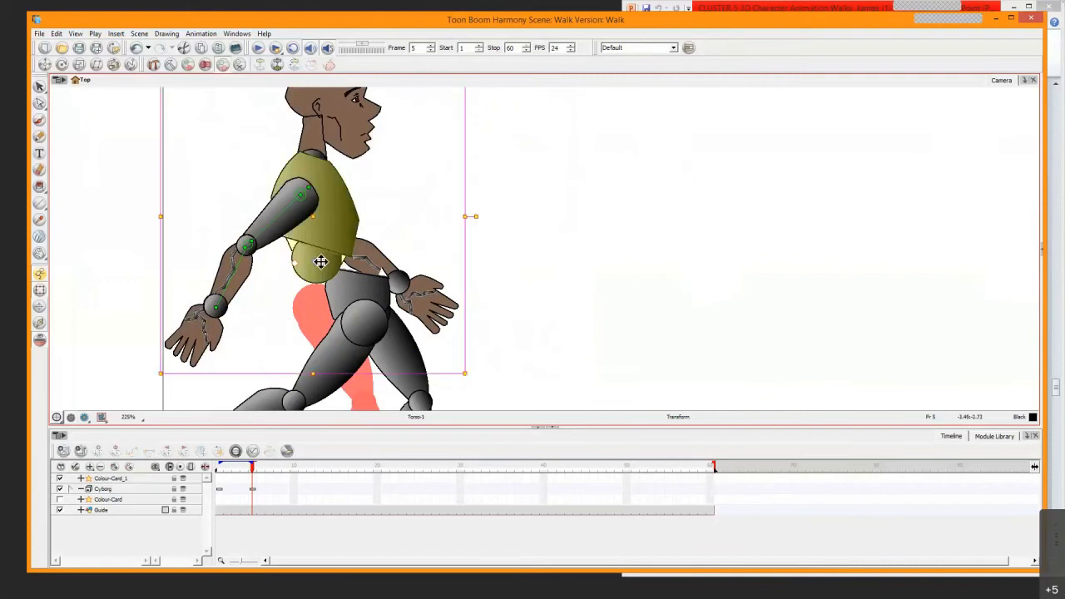
{"action": "key", "text": "b"}
{"action": "left_click", "coordinate": [322, 261]}
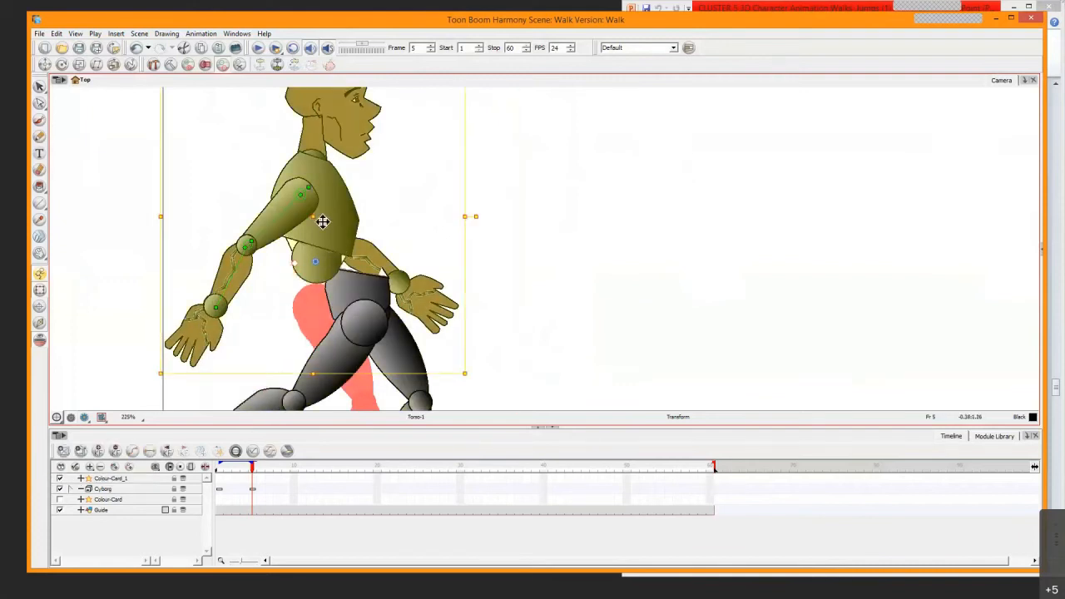
{"action": "left_click_drag", "start_coordinate": [317, 219], "coordinate": [361, 213]}
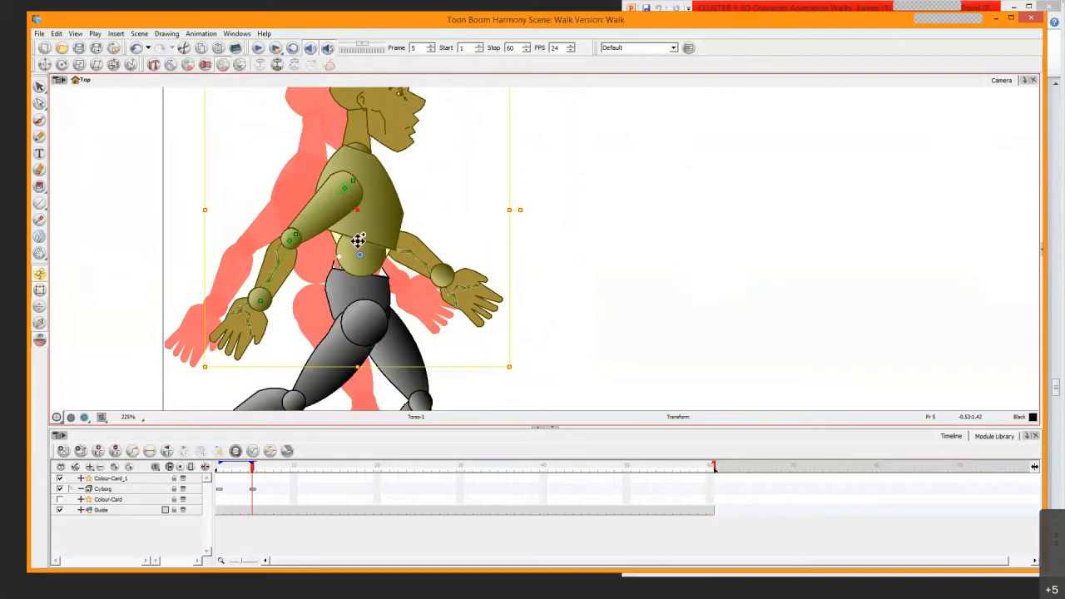
Nudge the whole upper body down slightly so the head drops to the height guide line
{"action": "key", "text": "2"}
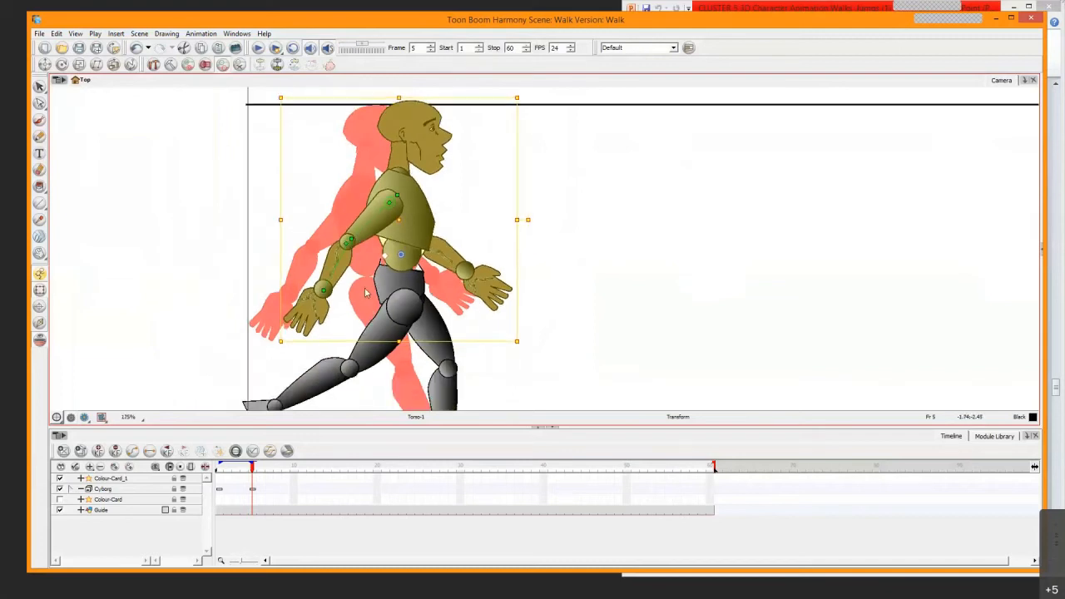
{"action": "key", "text": "Down"}
{"action": "key", "text": "Down"}
{"action": "key", "text": "Down"}
{"action": "key", "text": "Down"}
{"action": "key", "text": "Down"}
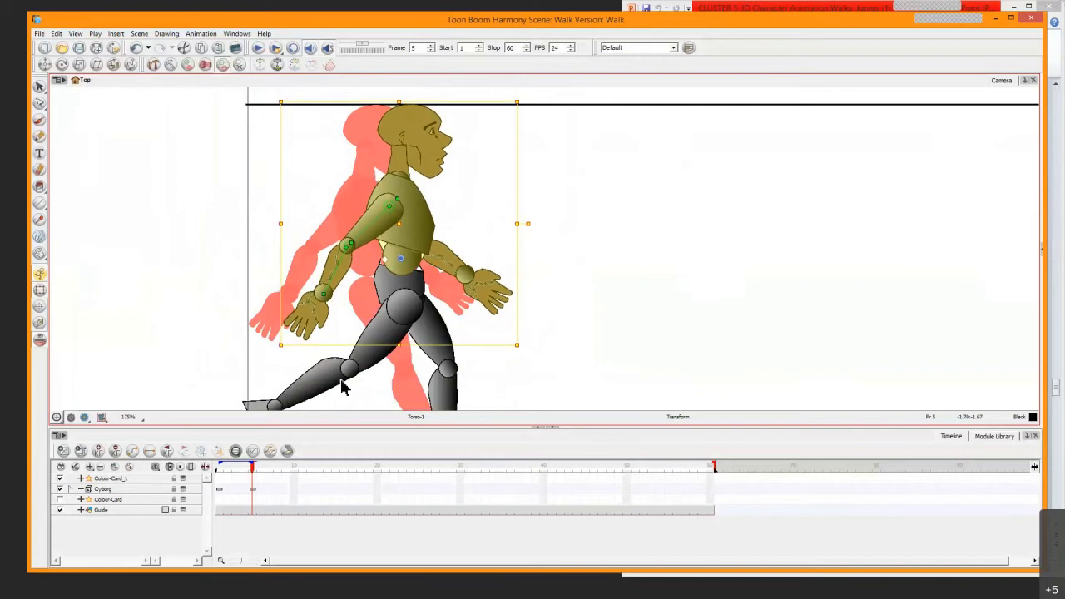
Compare the waist against the frame 1 contact pose, and nudge the upper body slightly backward and down at frame 5
{"action": "left_click_drag", "start_coordinate": [254, 476], "coordinate": [206, 476]}
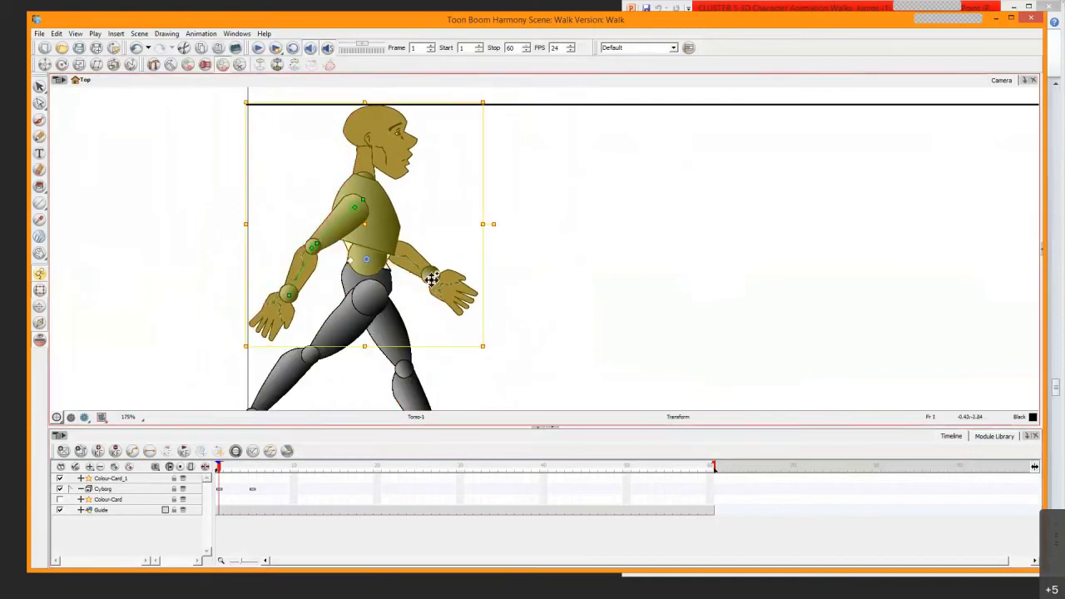
{"action": "scroll", "coordinate": [429, 282], "scroll_direction": "up", "scroll_amount": 4}
{"action": "key", "text": "space"}
{"action": "left_click_drag", "start_coordinate": [243, 340], "coordinate": [307, 333]}
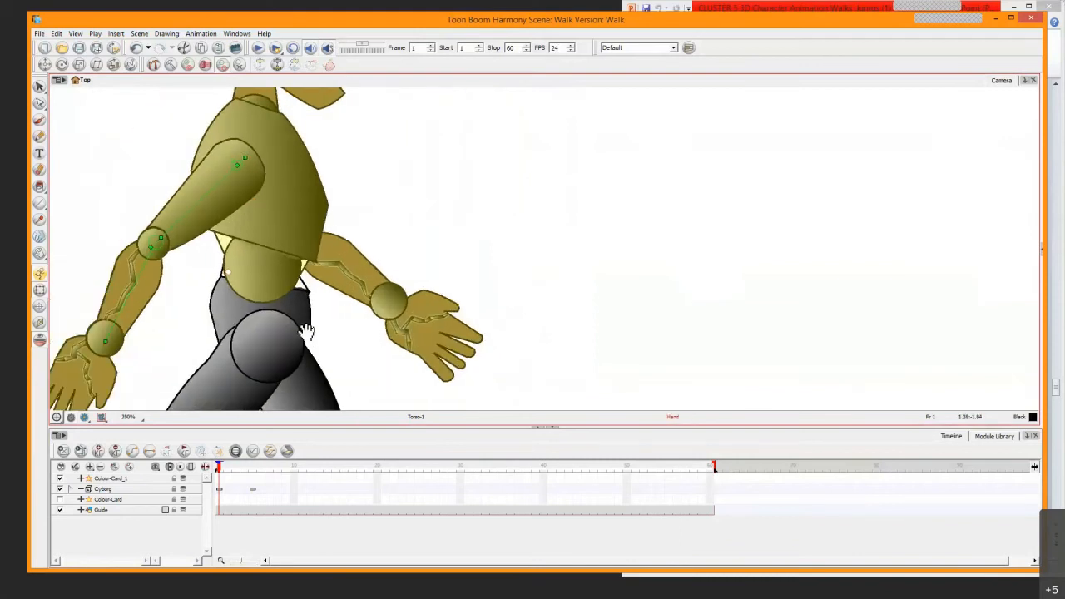
{"action": "left_click", "coordinate": [252, 489]}
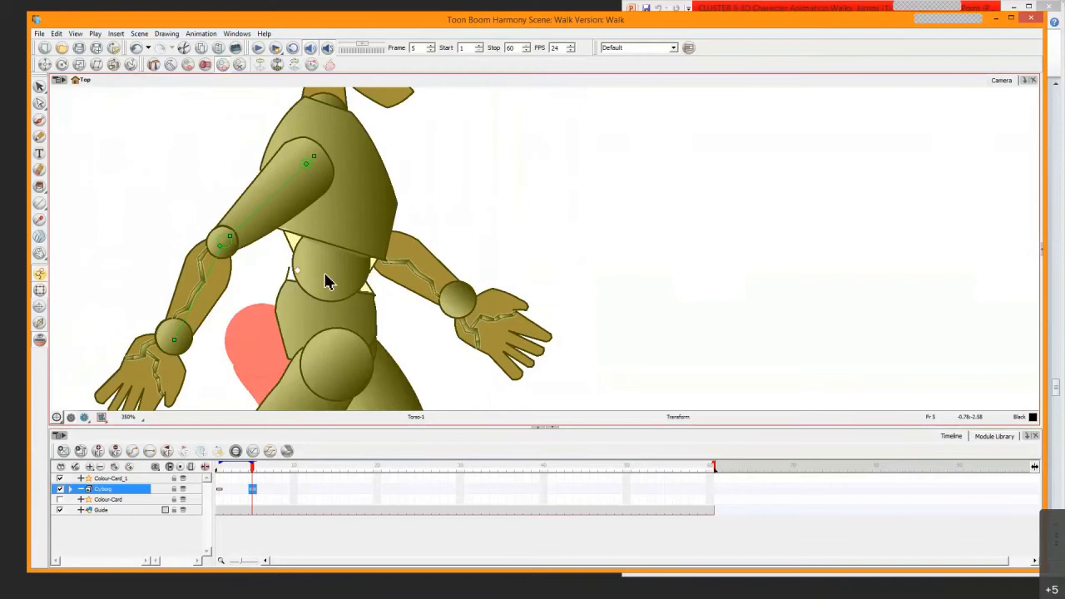
{"action": "left_click", "coordinate": [327, 280]}
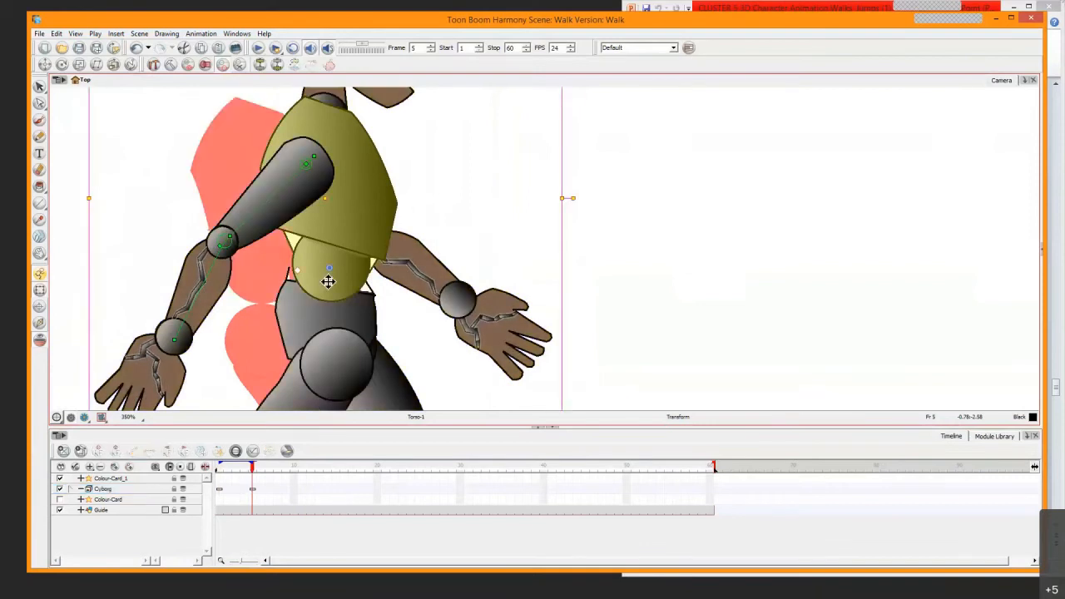
{"action": "key", "text": "b"}
{"action": "key", "text": "Left"}
{"action": "key", "text": "Left"}
{"action": "key", "text": "Left"}
{"action": "key", "text": "Left"}
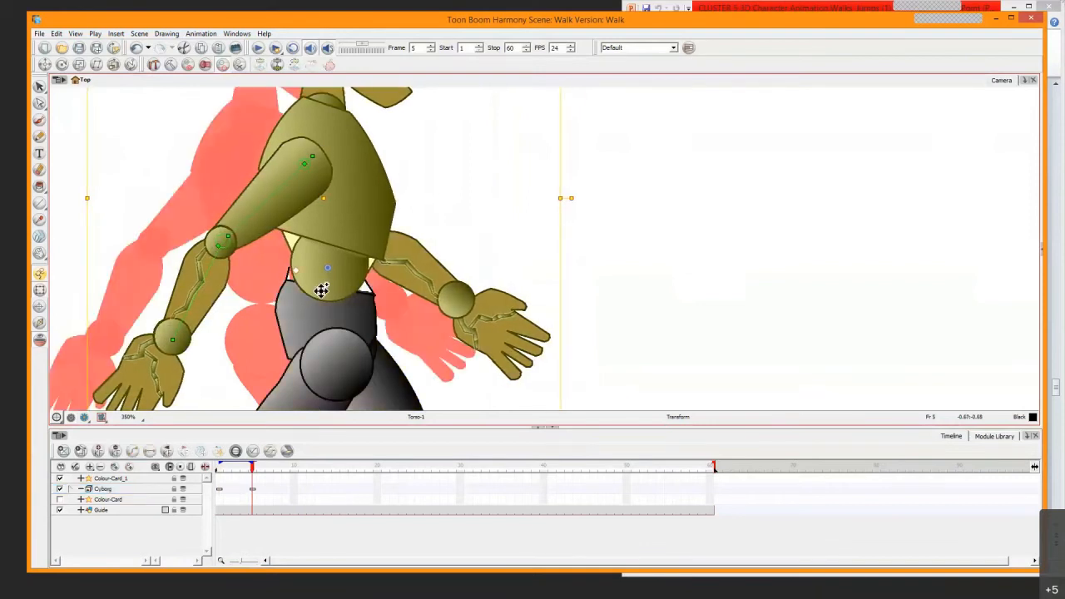
{"action": "key", "text": "Down"}
{"action": "key", "text": "Down"}
{"action": "key", "text": "Down"}
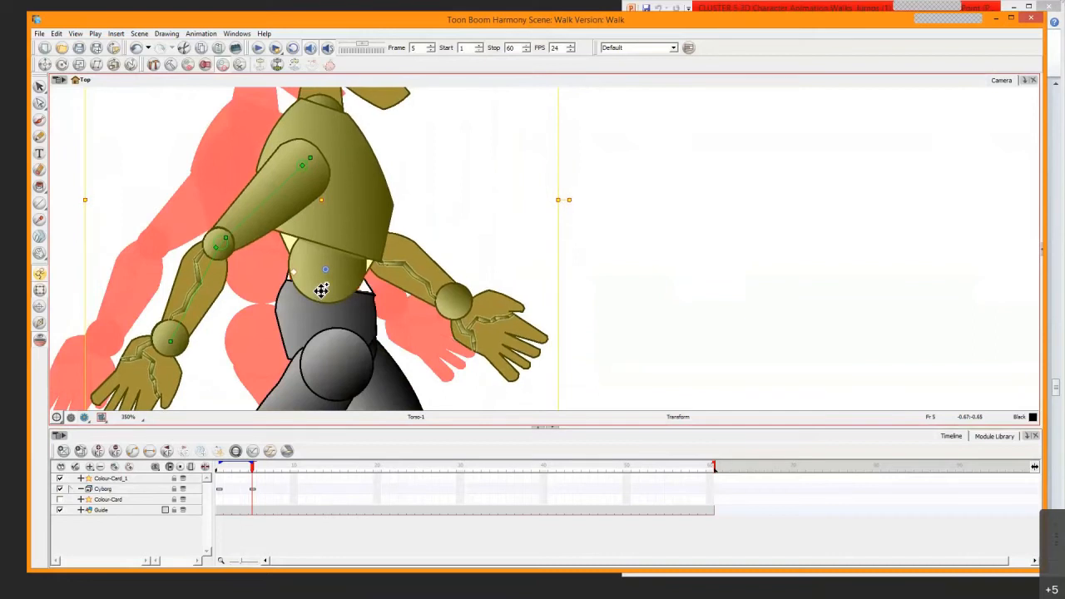
{"action": "key", "text": "Left"}
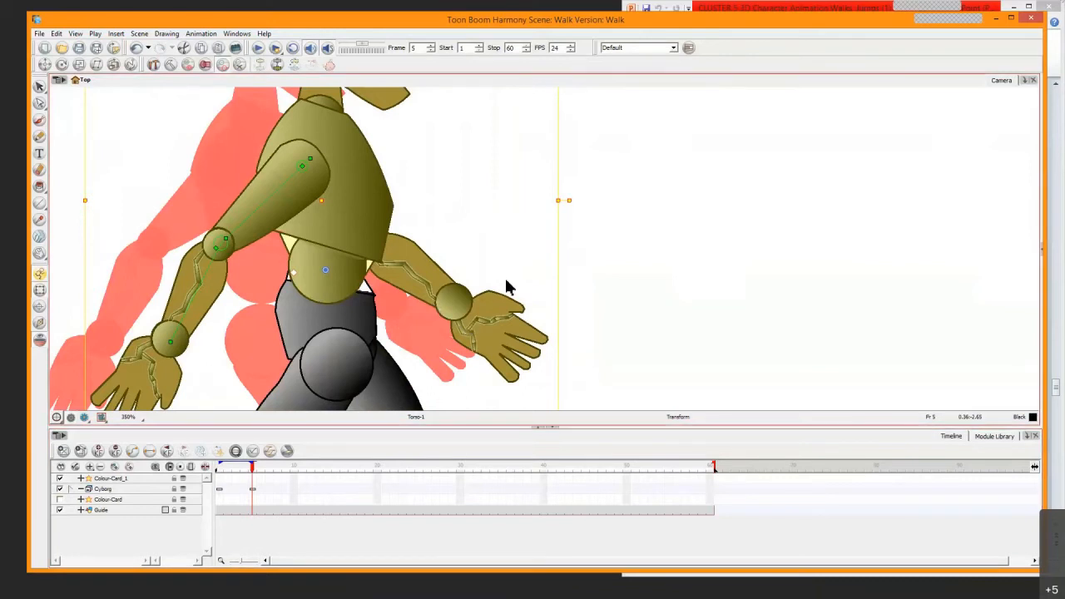
Examine the full frame 5 pose from head to planted feet, including how the waist meets the hip
{"action": "left_click", "coordinate": [356, 352]}
{"action": "key", "text": "1"}
{"action": "key", "text": "1"}
{"action": "key", "text": "1"}
{"action": "key", "text": "1"}
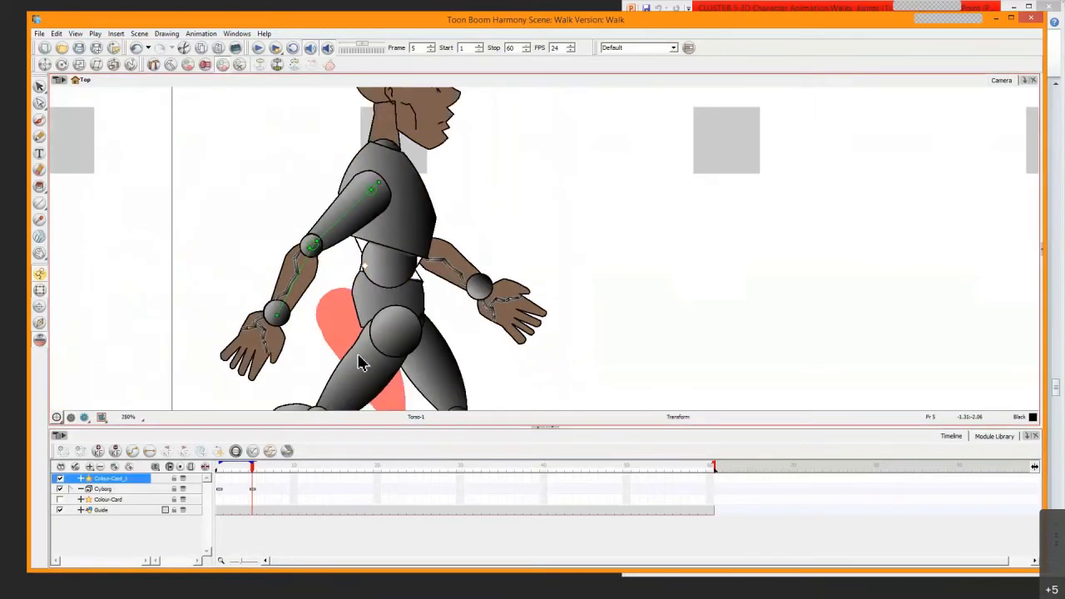
{"action": "key", "text": "space"}
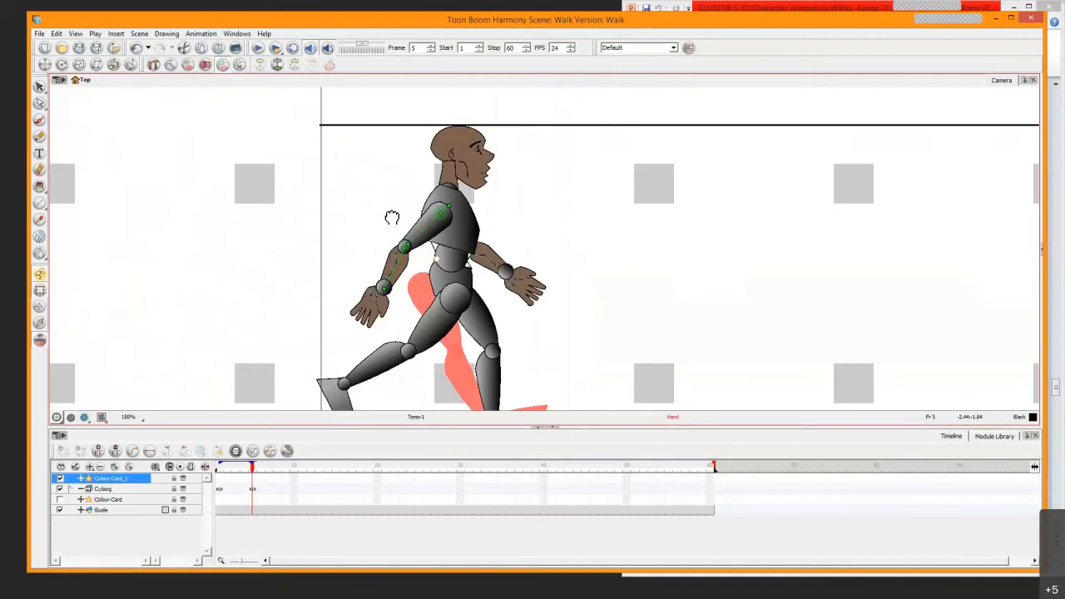
{"action": "left_click_drag", "start_coordinate": [392, 218], "coordinate": [382, 184]}
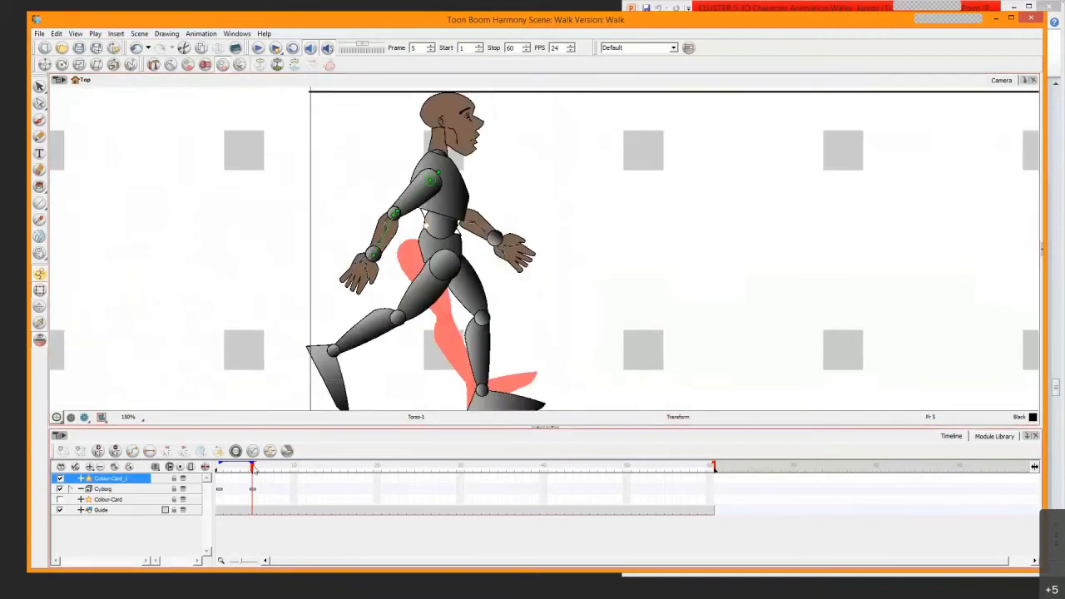
{"action": "mouse_move", "coordinate": [252, 471]}
{"action": "left_mouse_down"}
{"action": "mouse_move", "coordinate": [221, 471]}
{"action": "mouse_move", "coordinate": [255, 474]}
{"action": "mouse_move", "coordinate": [233, 482]}
{"action": "mouse_move", "coordinate": [255, 487]}
{"action": "mouse_move", "coordinate": [237, 488]}
{"action": "mouse_move", "coordinate": [260, 484]}
{"action": "left_mouse_up"}
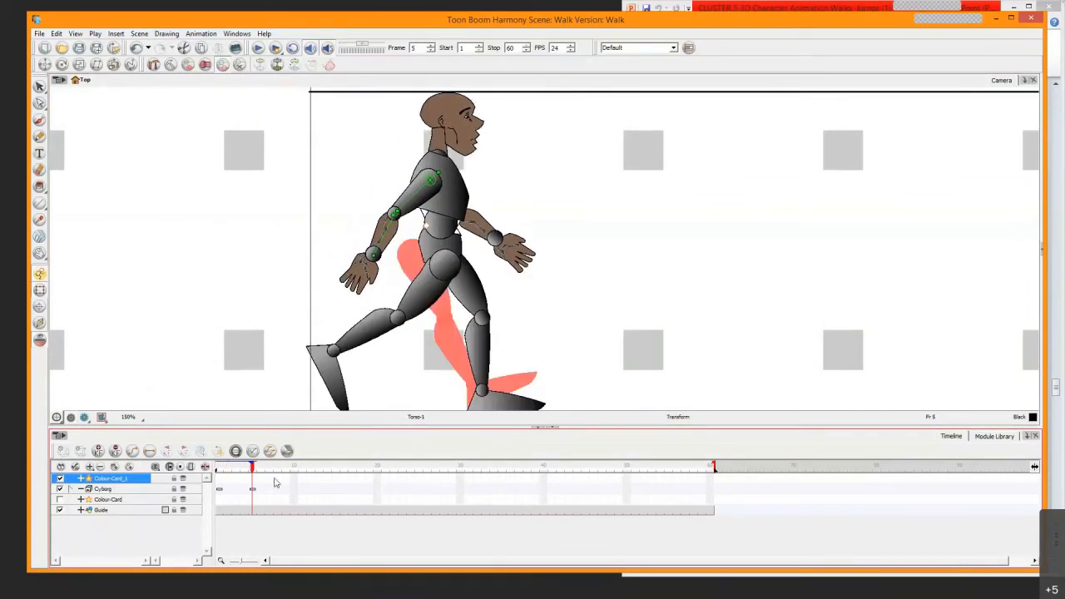
{"action": "left_click_drag", "start_coordinate": [364, 345], "coordinate": [343, 279]}
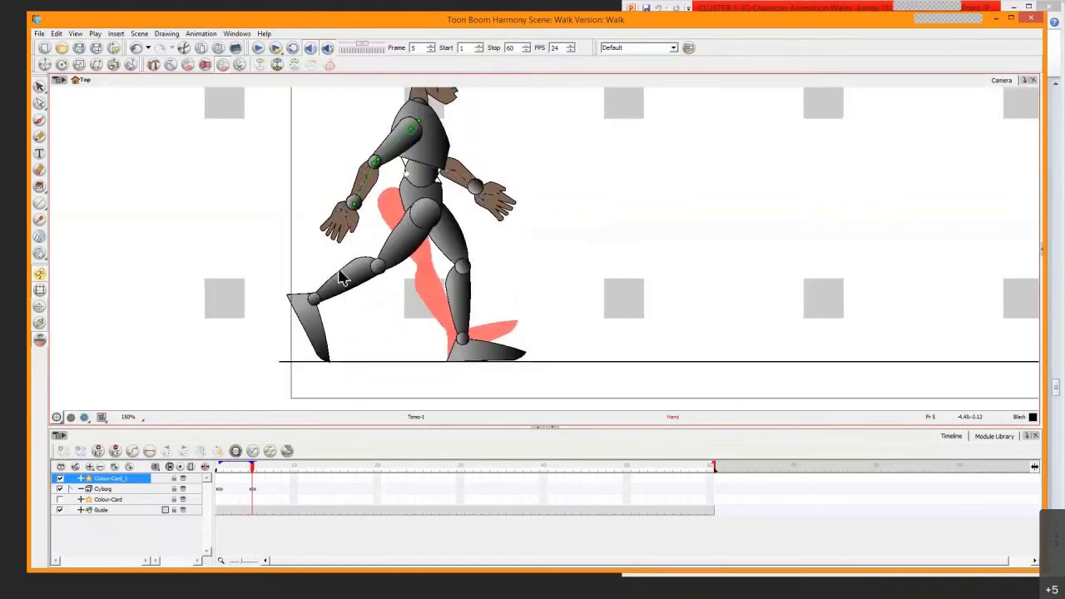
{"action": "scroll", "coordinate": [362, 265], "scroll_direction": "up", "scroll_amount": 7}
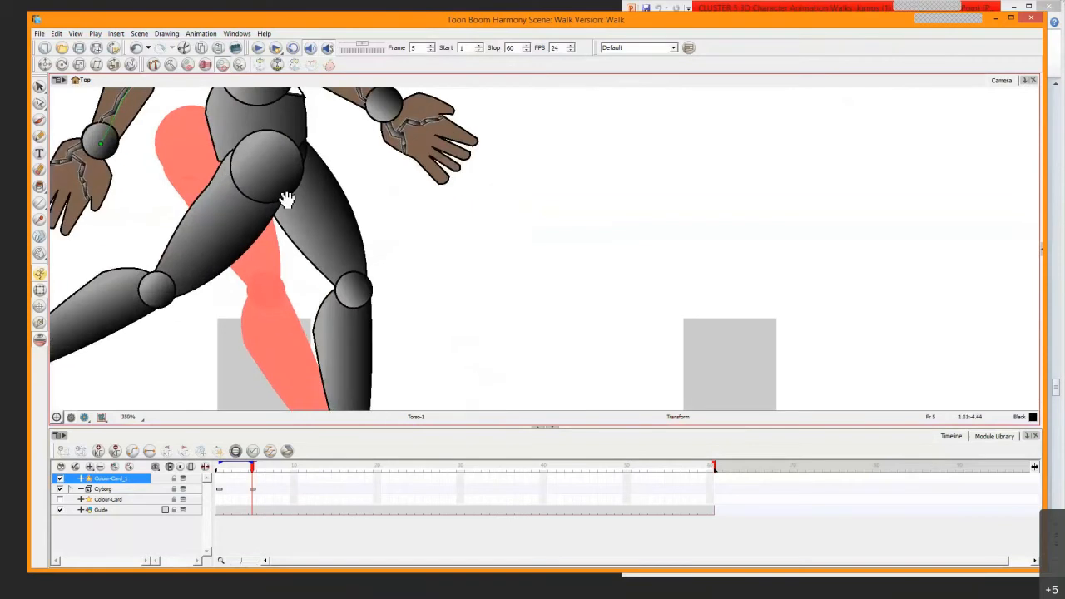
{"action": "left_click_drag", "start_coordinate": [287, 199], "coordinate": [348, 299]}
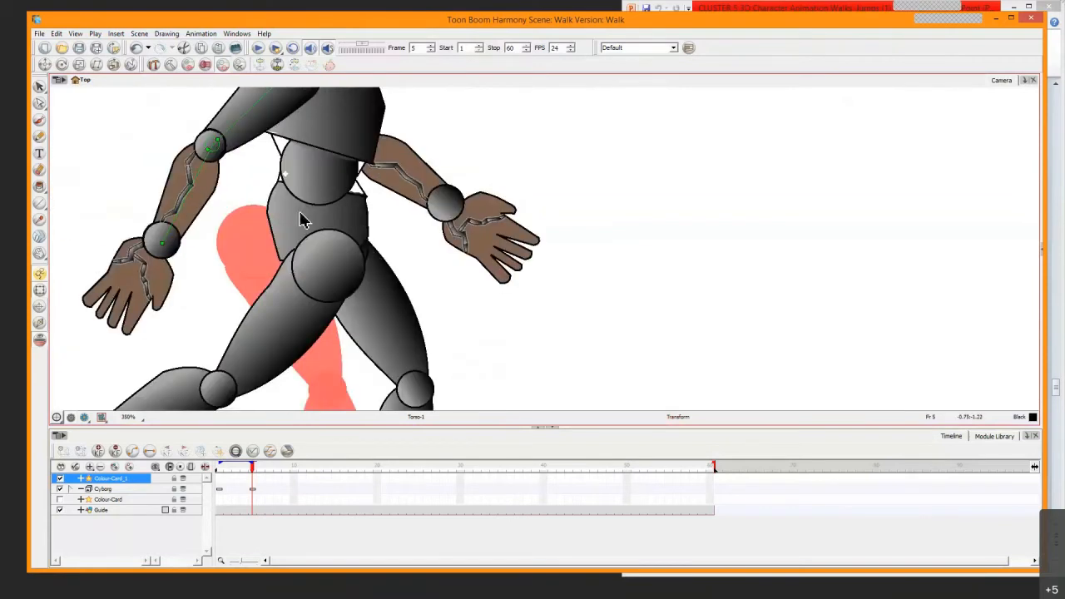
Try rotating the hip together with both legs at frame 5, and undo the rotation
{"action": "left_click", "coordinate": [317, 221]}
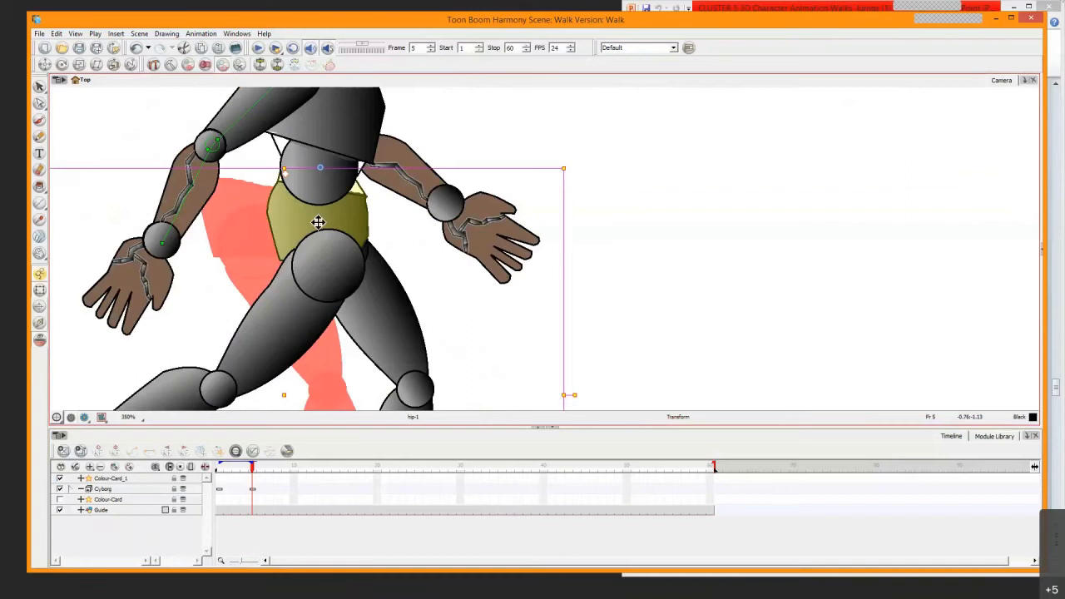
{"action": "key", "text": "b"}
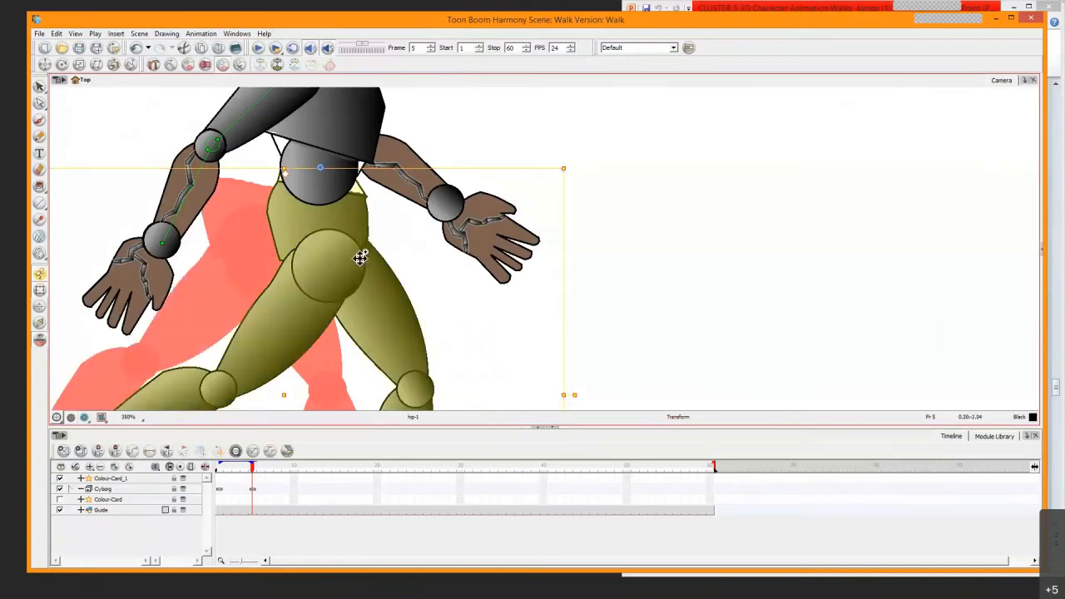
{"action": "left_click_drag", "start_coordinate": [575, 395], "coordinate": [595, 350]}
{"action": "key", "text": "ctrl+z"}
Check the Down drawing on the PowerPoint reference slide, and rotate the whole upper body slightly clockwise into a forward lean
{"action": "key", "text": "2"}
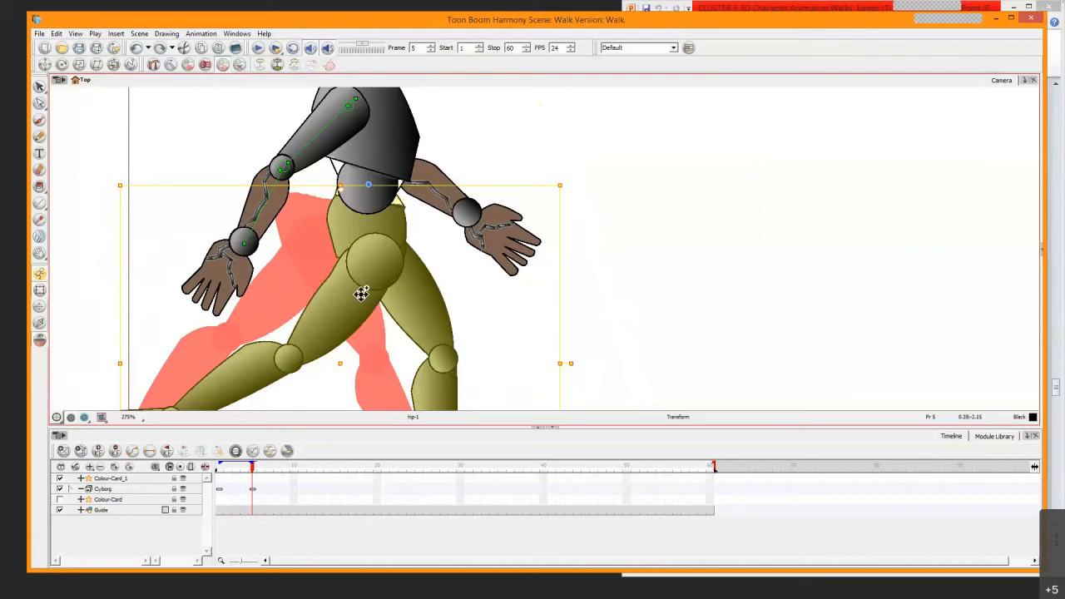
{"action": "key", "text": "1"}
{"action": "key", "text": "space"}
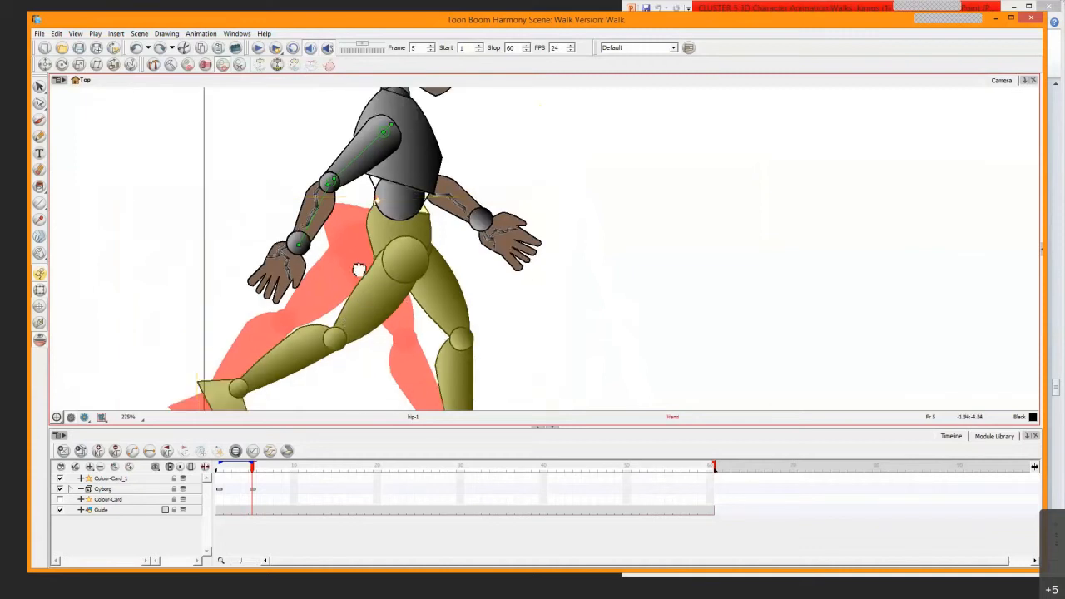
{"action": "mouse_move", "coordinate": [359, 269]}
{"action": "left_mouse_down"}
{"action": "mouse_move", "coordinate": [365, 149]}
{"action": "mouse_move", "coordinate": [364, 278]}
{"action": "mouse_move", "coordinate": [364, 257]}
{"action": "left_mouse_up"}
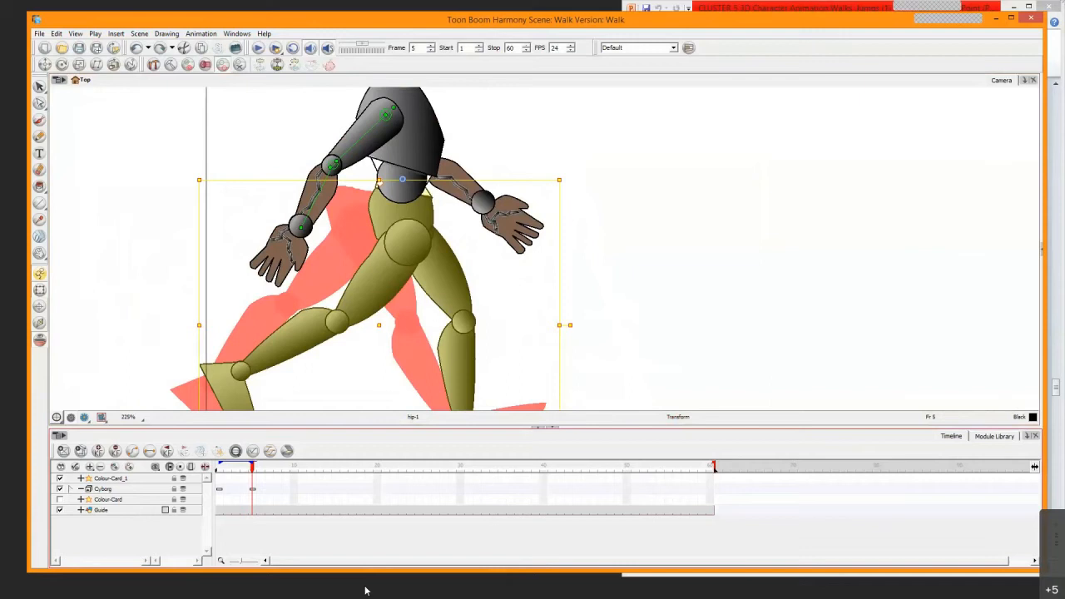
{"action": "left_click", "coordinate": [364, 590]}
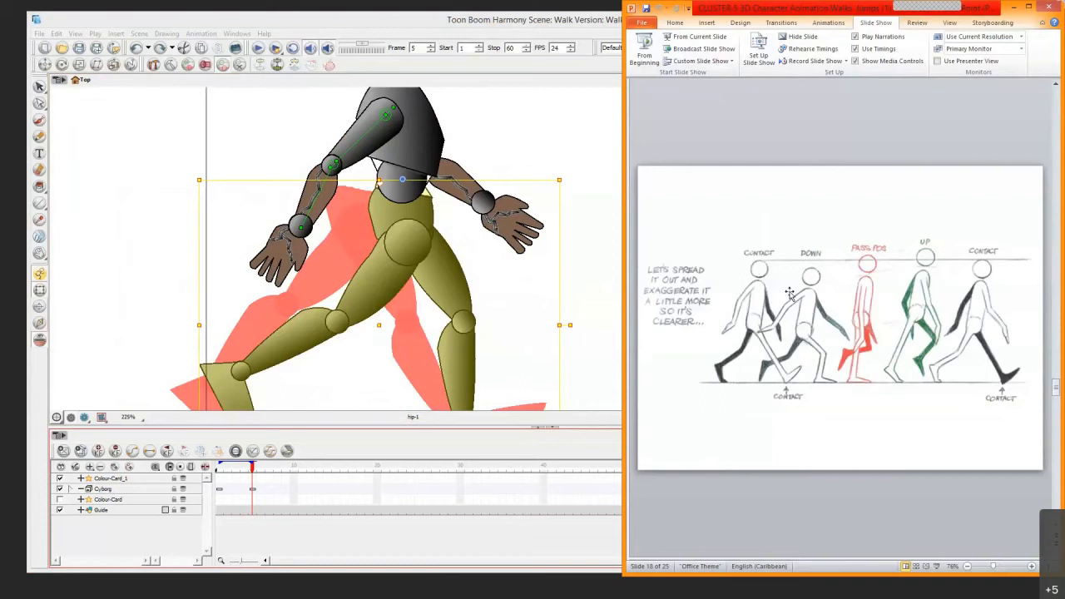
{"action": "left_click", "coordinate": [491, 106]}
{"action": "left_click_drag", "start_coordinate": [478, 116], "coordinate": [452, 230]}
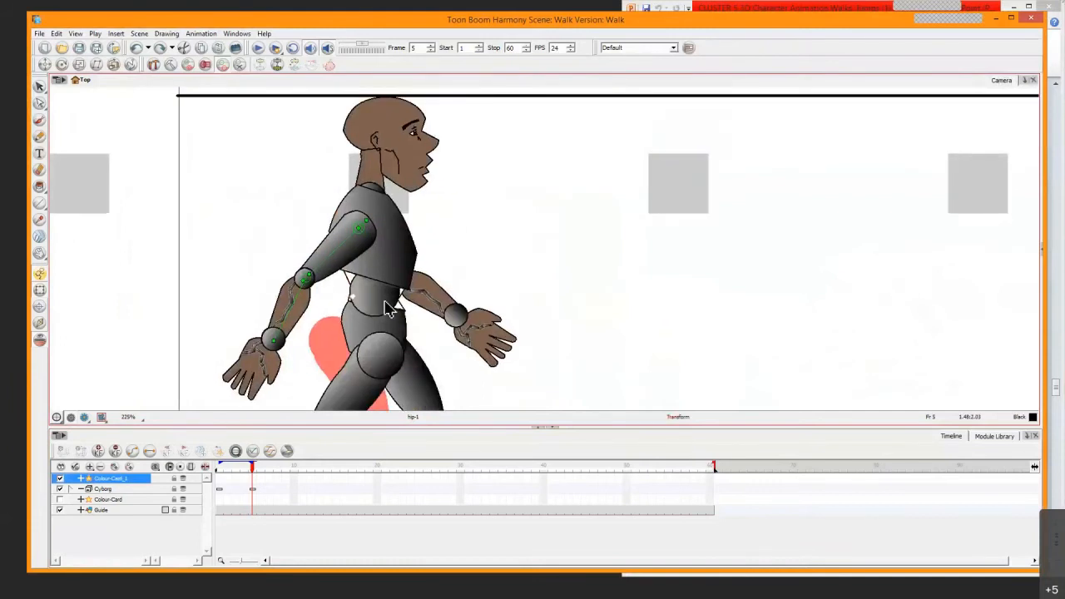
{"action": "left_click", "coordinate": [389, 308]}
{"action": "left_click_drag", "start_coordinate": [538, 258], "coordinate": [541, 261]}
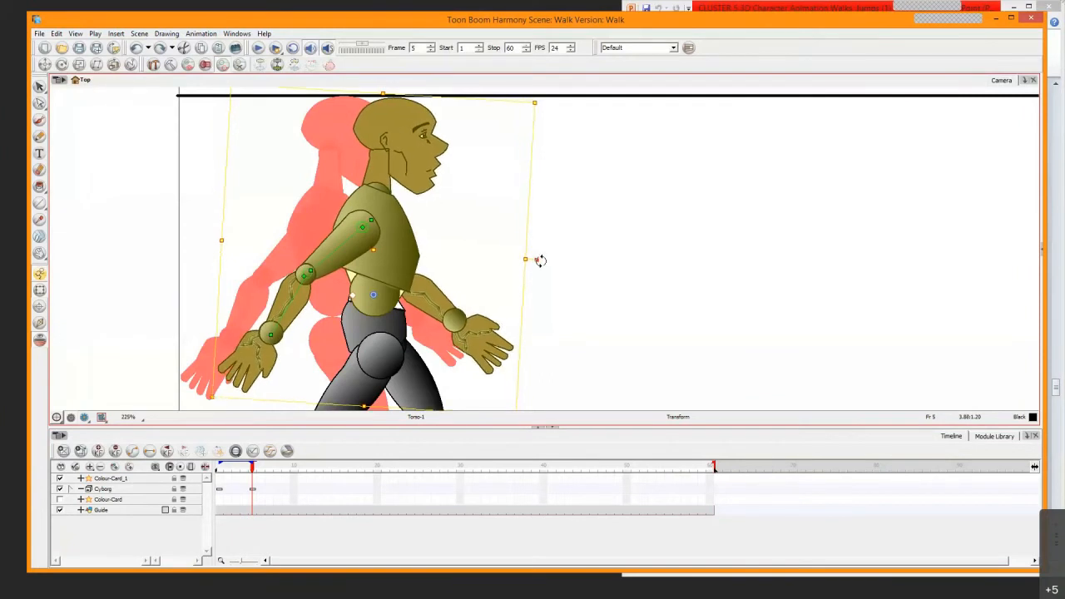
Check the arm spread on the PowerPoint Down drawing, and swing the forward arm counterclockwise from the shoulder to raise it
{"action": "left_click", "coordinate": [593, 585]}
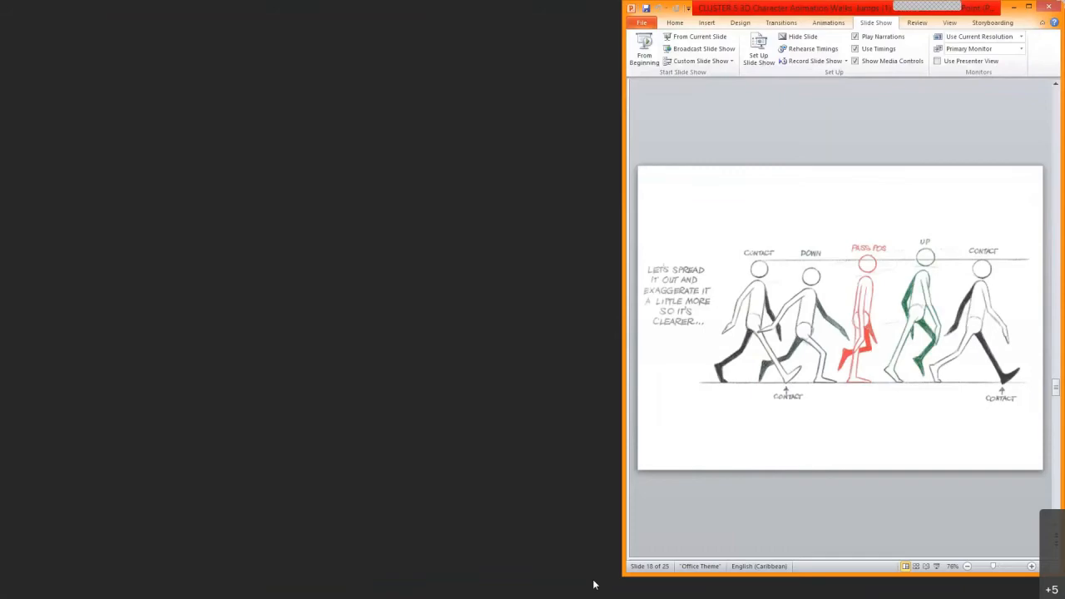
{"action": "left_click", "coordinate": [594, 585]}
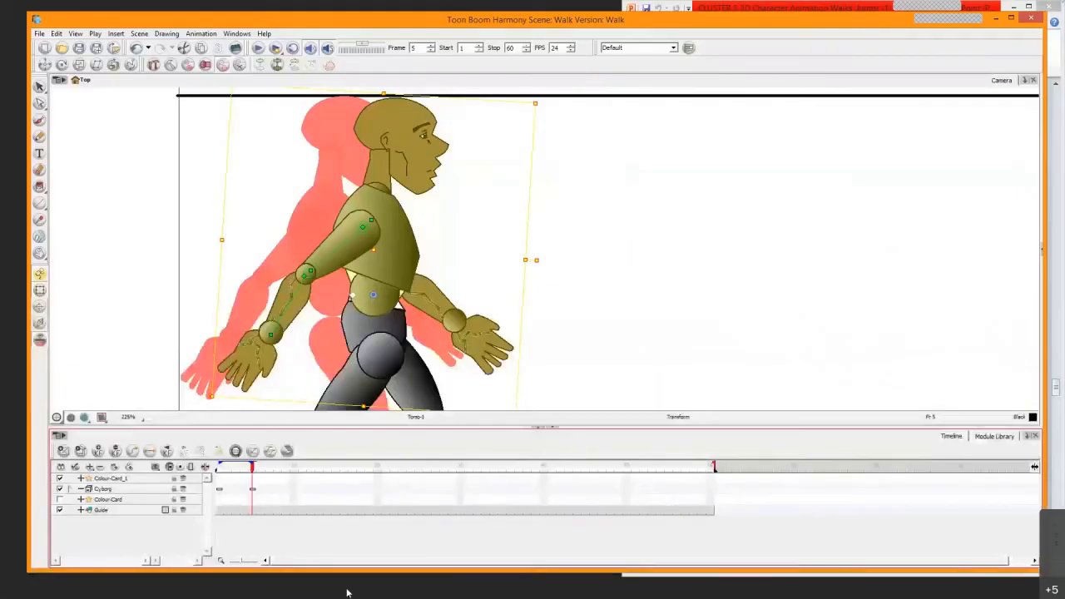
{"action": "left_click", "coordinate": [348, 592]}
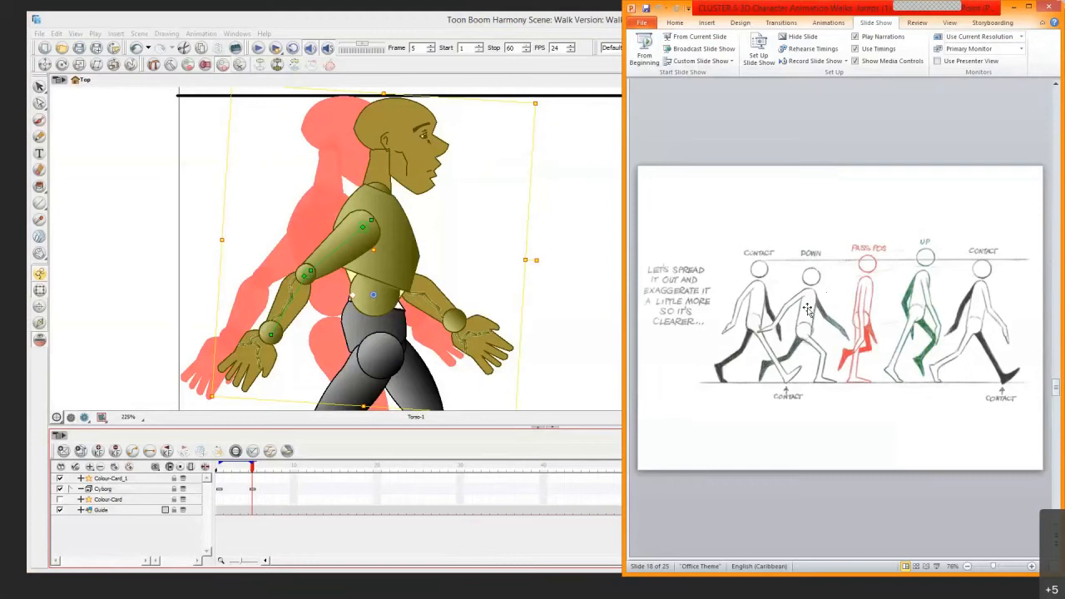
{"action": "left_click", "coordinate": [472, 348]}
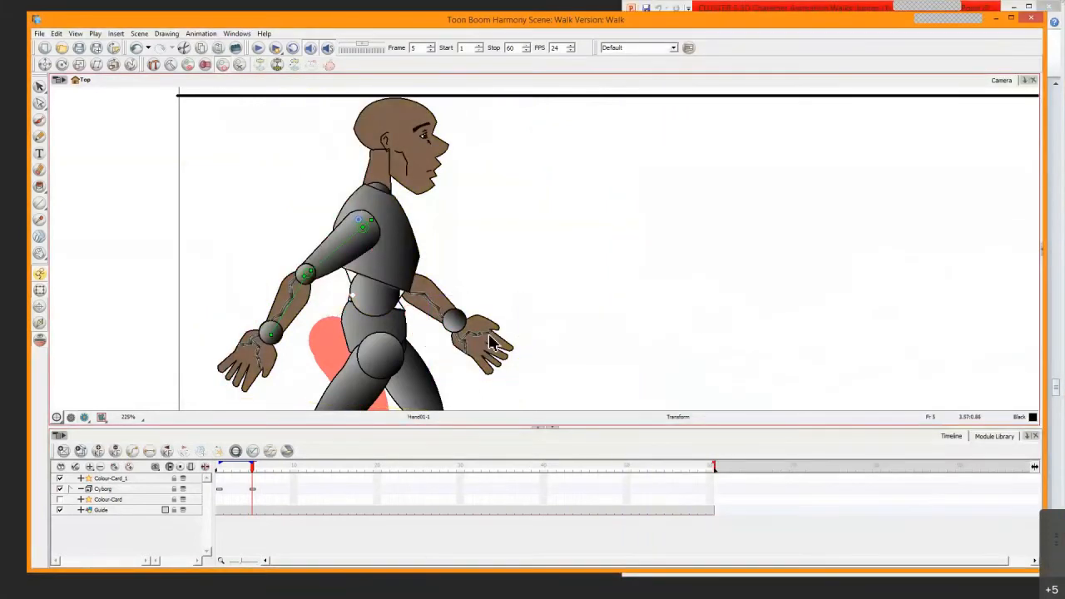
{"action": "left_click", "coordinate": [511, 336]}
{"action": "left_click_drag", "start_coordinate": [531, 287], "coordinate": [546, 239]}
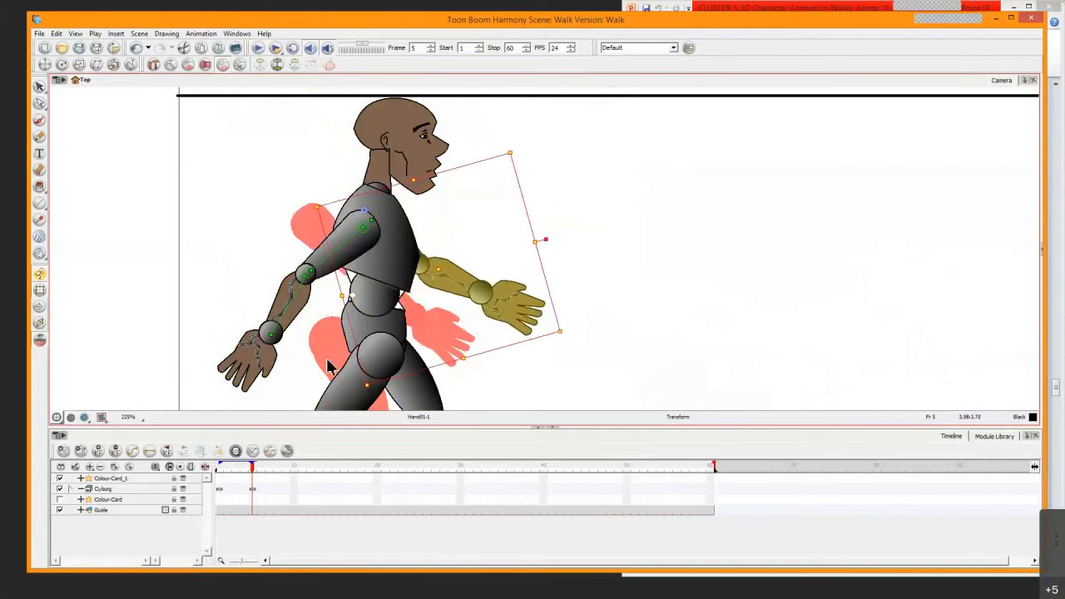
Rotate the whole rear arm slightly clockwise about the shoulder so it swings farther back at frame 5
{"action": "left_click", "coordinate": [263, 357]}
{"action": "key", "text": "b"}
{"action": "key", "text": "b"}
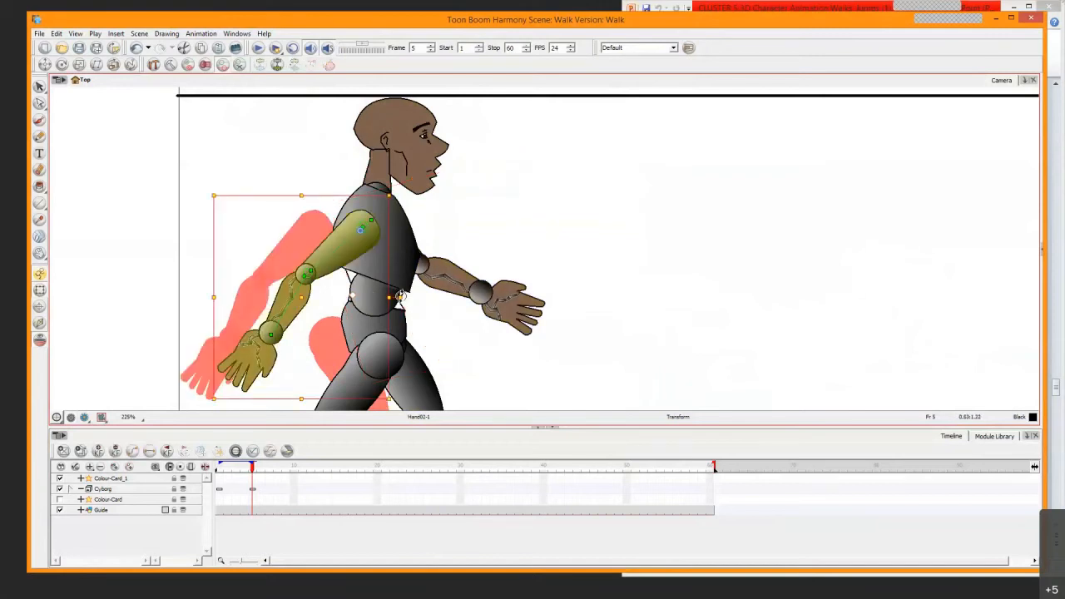
{"action": "left_click_drag", "start_coordinate": [401, 296], "coordinate": [397, 303]}
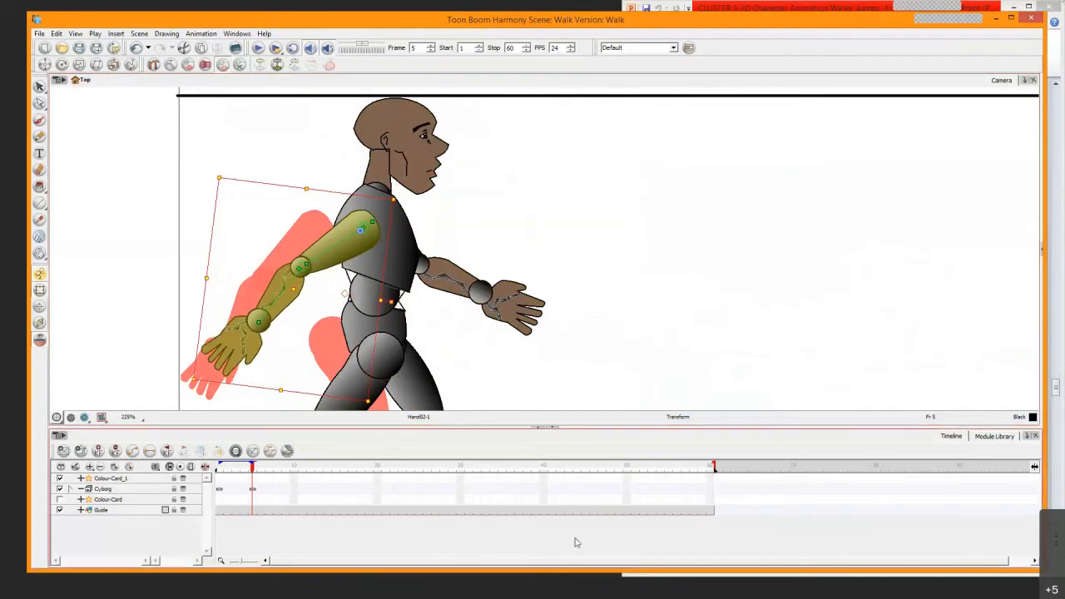
Rotate the neck and head together slightly clockwise so they follow the forward lean at frame 5
{"action": "left_click", "coordinate": [355, 591]}
{"action": "left_click", "coordinate": [356, 590]}
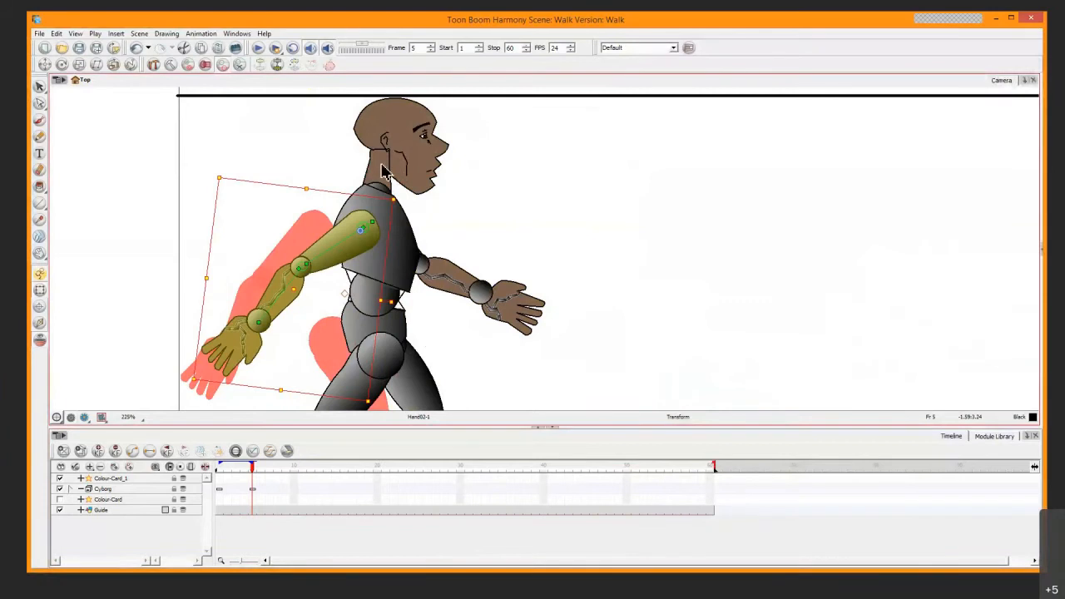
{"action": "left_click", "coordinate": [384, 172]}
{"action": "left_click", "coordinate": [404, 166], "text": "shift"}
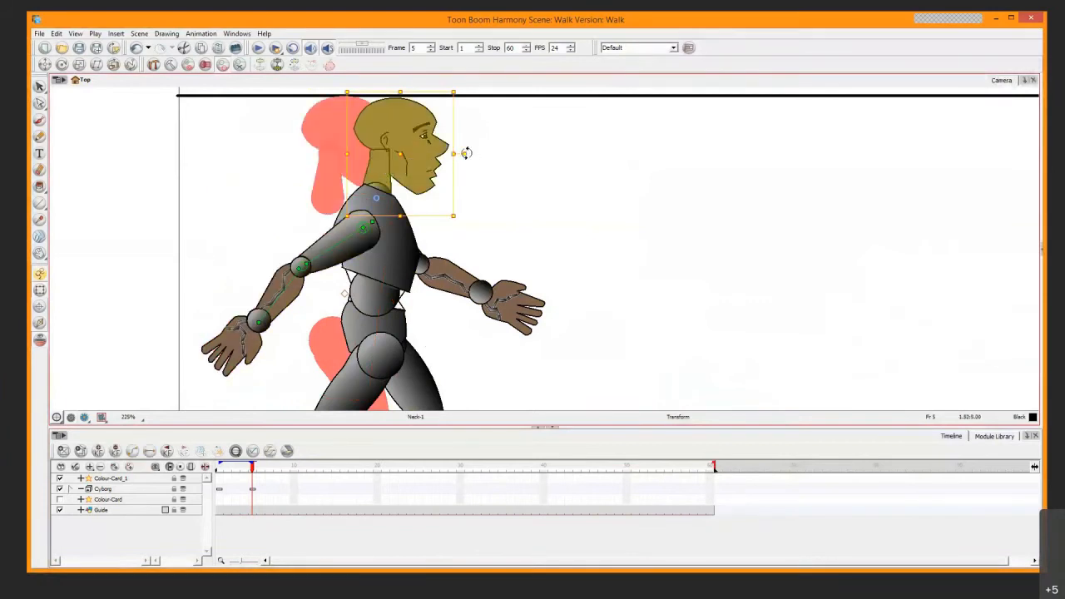
{"action": "left_click_drag", "start_coordinate": [466, 153], "coordinate": [468, 157]}
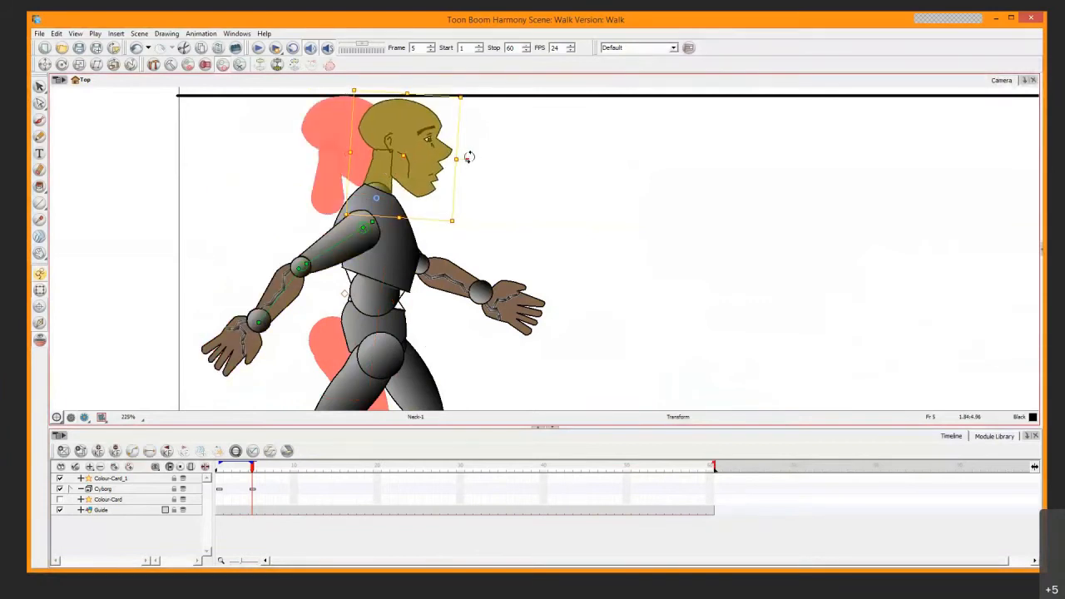
Flip repeatedly between frames 4 and 5 to compare the contact pose with the down pose
{"action": "scroll", "coordinate": [489, 239], "scroll_direction": "down", "scroll_amount": 2}
{"action": "left_click_drag", "start_coordinate": [552, 236], "coordinate": [590, 225]}
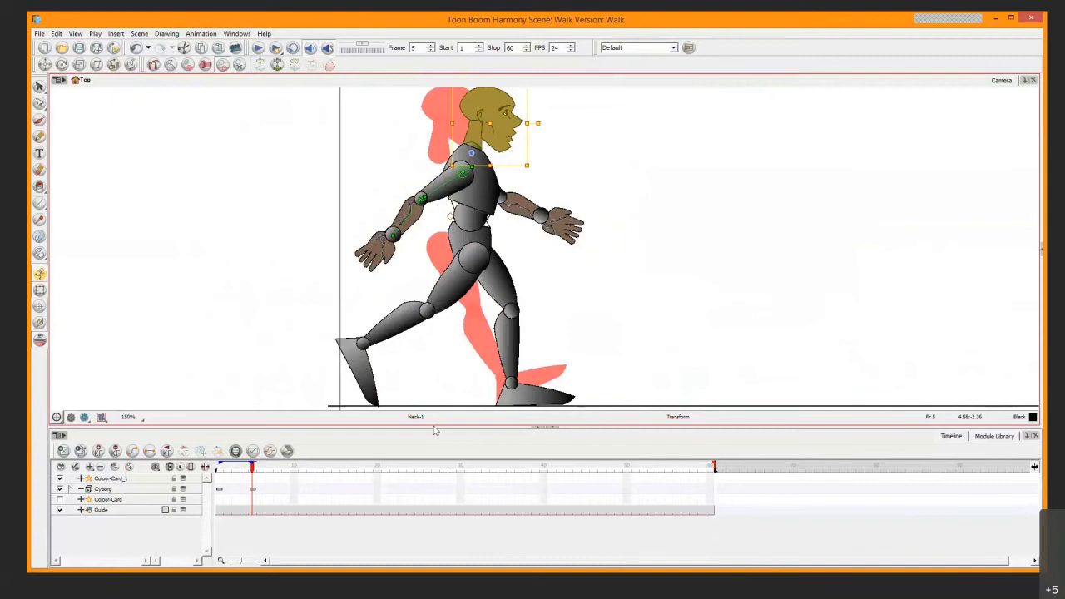
{"action": "left_click", "coordinate": [242, 478]}
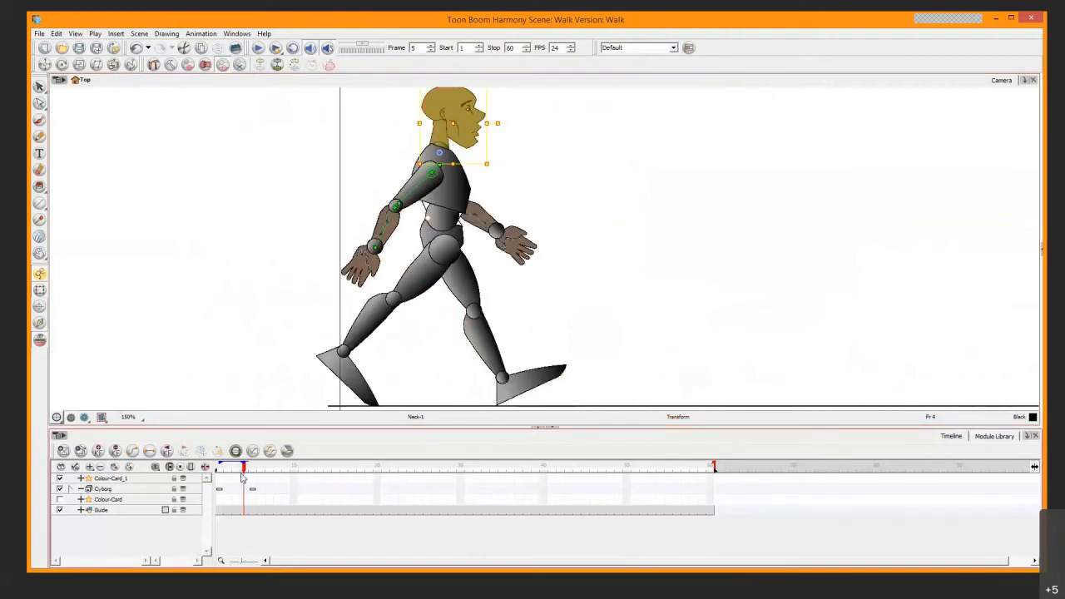
{"action": "left_click", "coordinate": [244, 473]}
{"action": "left_click", "coordinate": [239, 475]}
{"action": "left_click", "coordinate": [252, 474]}
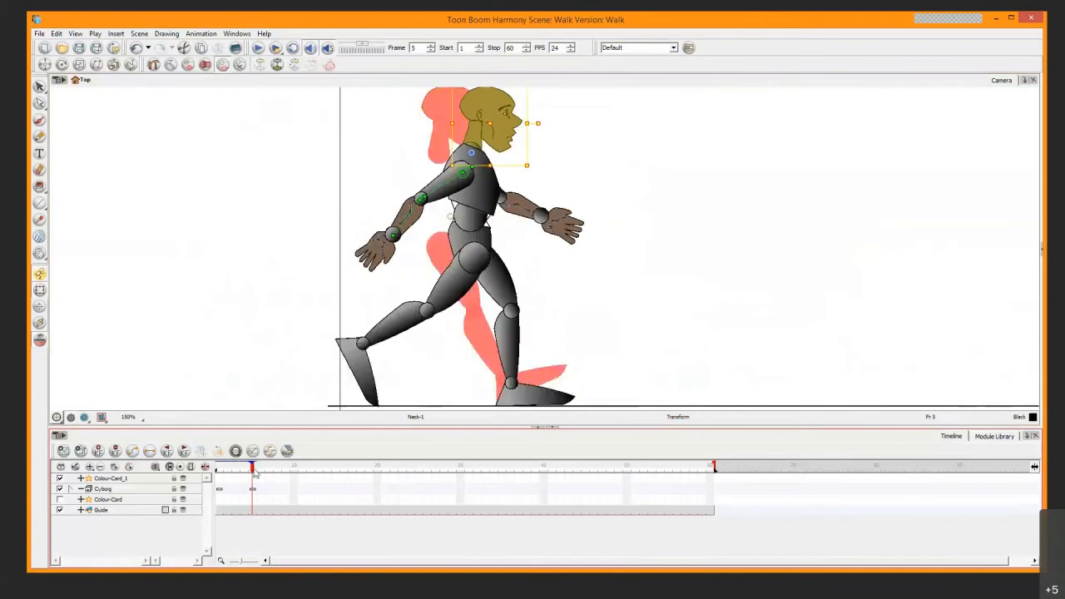
{"action": "left_click", "coordinate": [243, 475]}
{"action": "left_click", "coordinate": [253, 472]}
{"action": "left_click", "coordinate": [244, 475]}
{"action": "left_click", "coordinate": [252, 475]}
{"action": "left_click", "coordinate": [244, 475]}
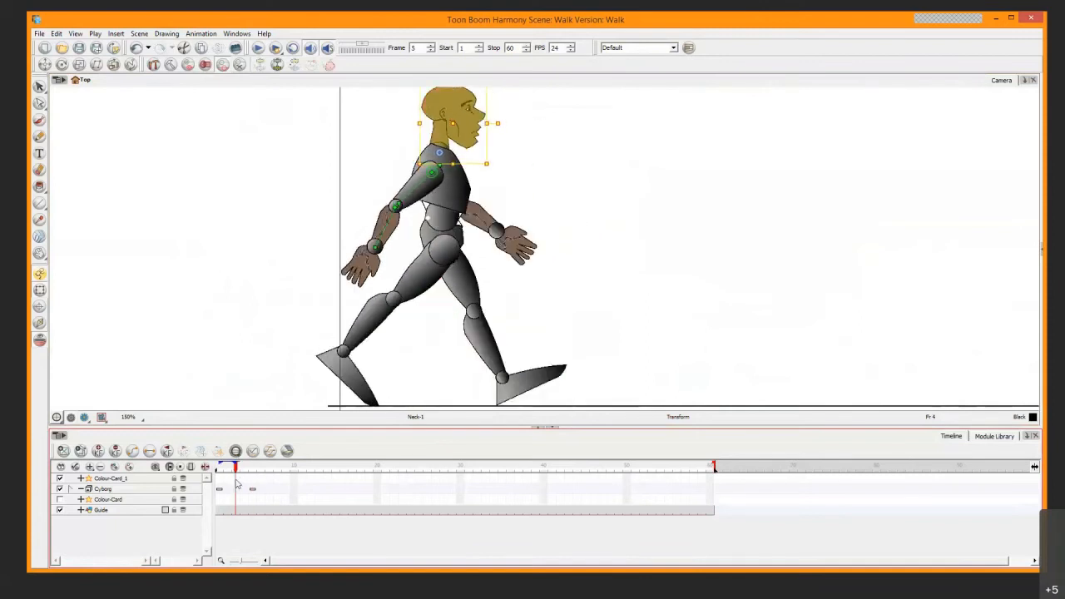
{"action": "left_click", "coordinate": [252, 474]}
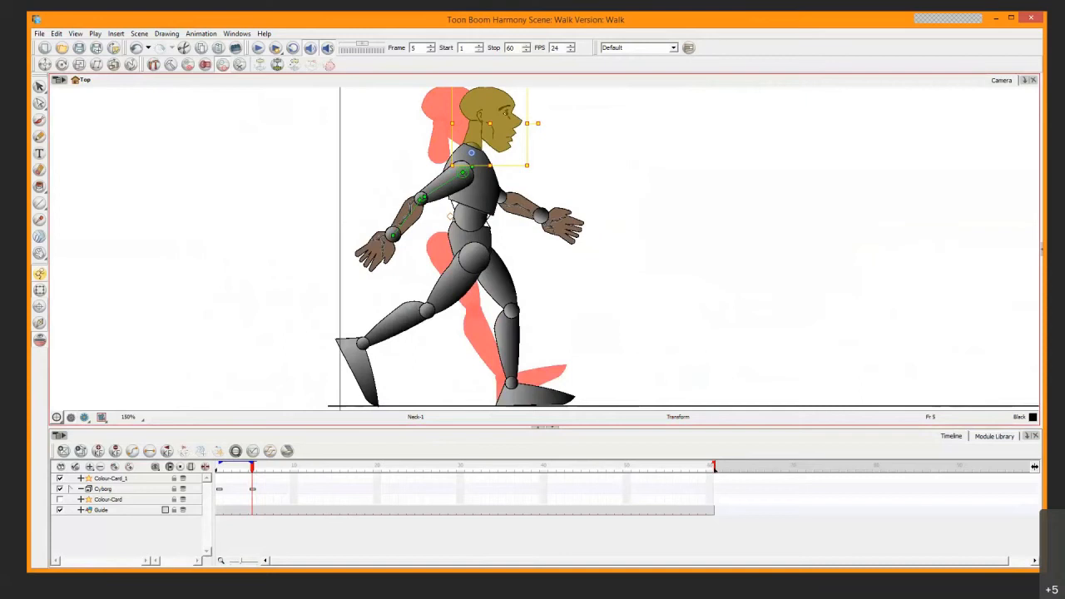
Check the Down drawing on the PowerPoint reference slide, and rotate the rear forearm slightly clockwise from the elbow at frame 5
{"action": "key", "text": "alt+Tab"}
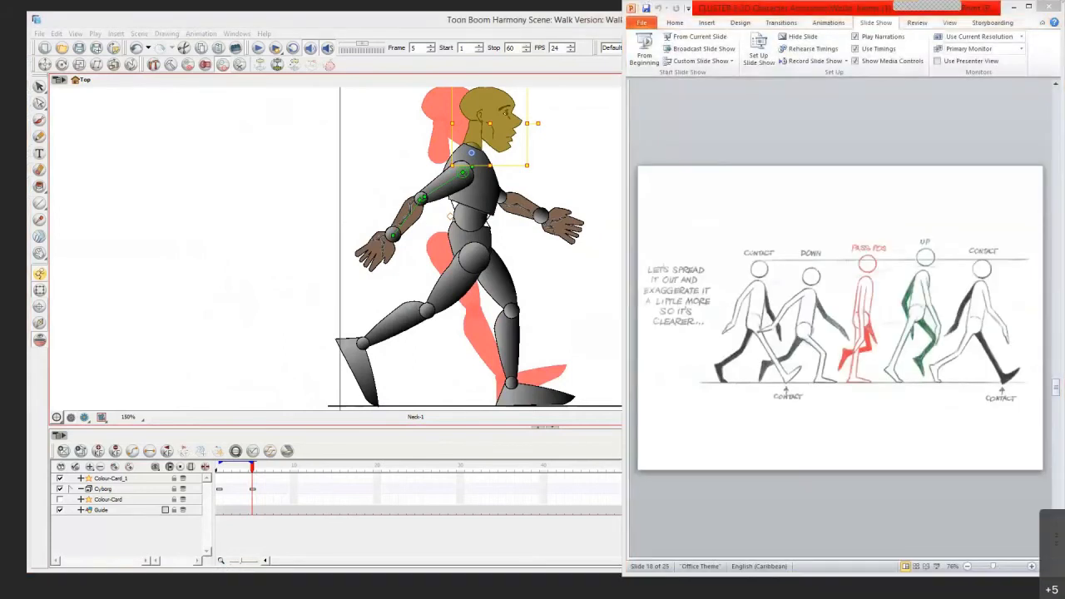
{"action": "key", "text": "alt+Tab"}
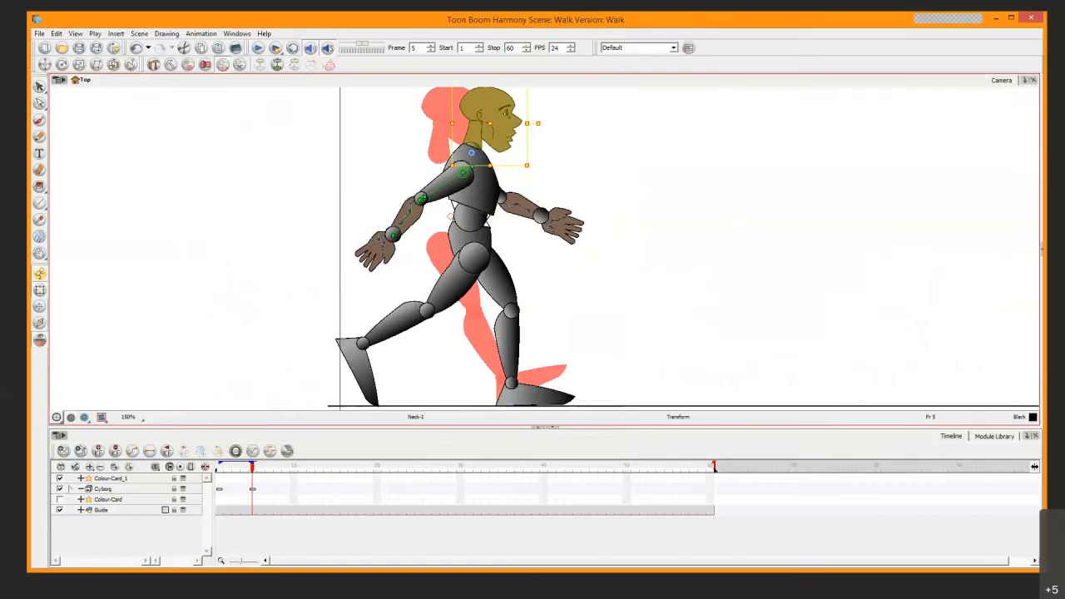
{"action": "key", "text": "alt+Tab"}
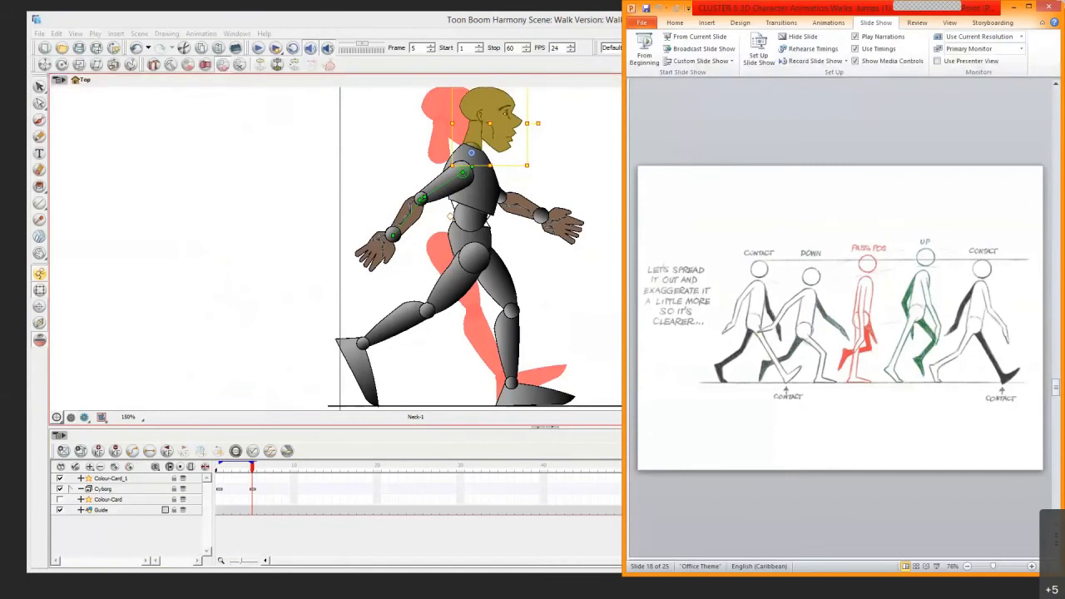
{"action": "key", "text": "alt+Tab"}
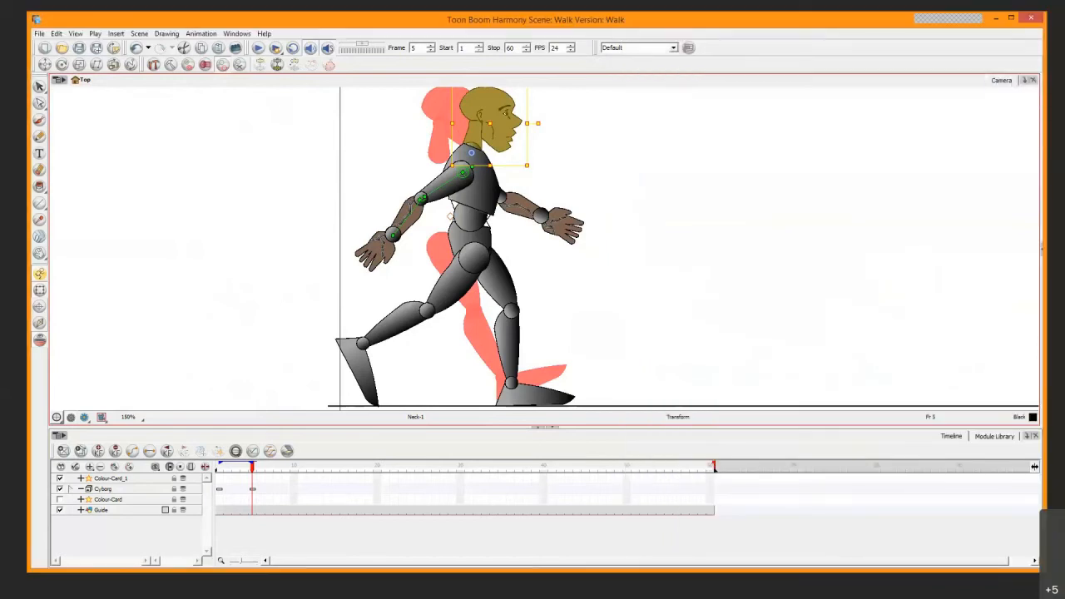
{"action": "left_click", "coordinate": [310, 193]}
{"action": "key", "text": "2"}
{"action": "key", "text": "2"}
{"action": "key", "text": "2"}
{"action": "key", "text": "2"}
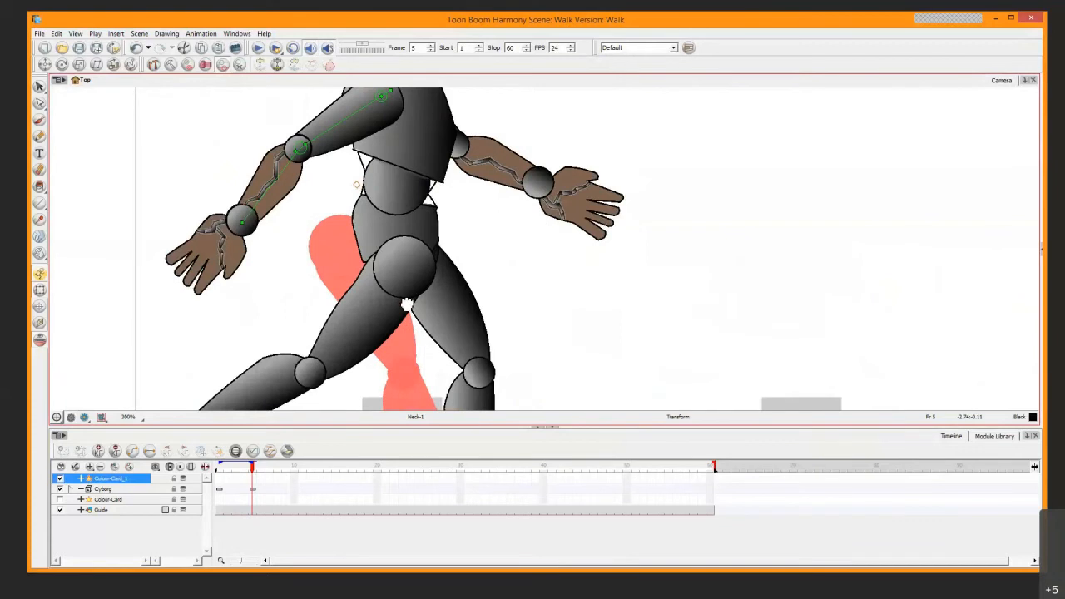
{"action": "left_click_drag", "start_coordinate": [406, 305], "coordinate": [459, 418]}
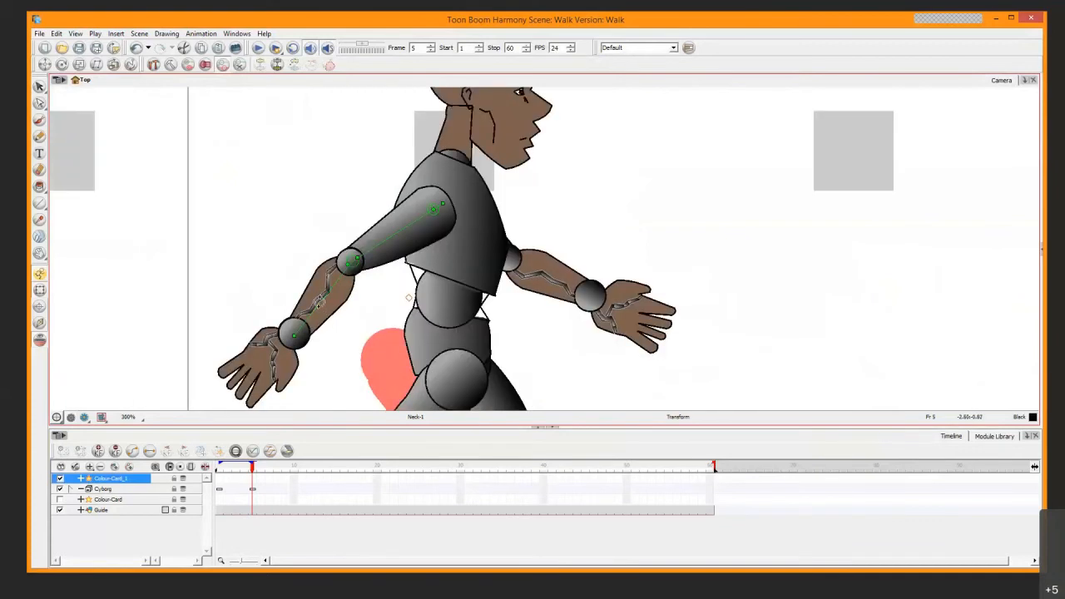
{"action": "left_click", "coordinate": [320, 304]}
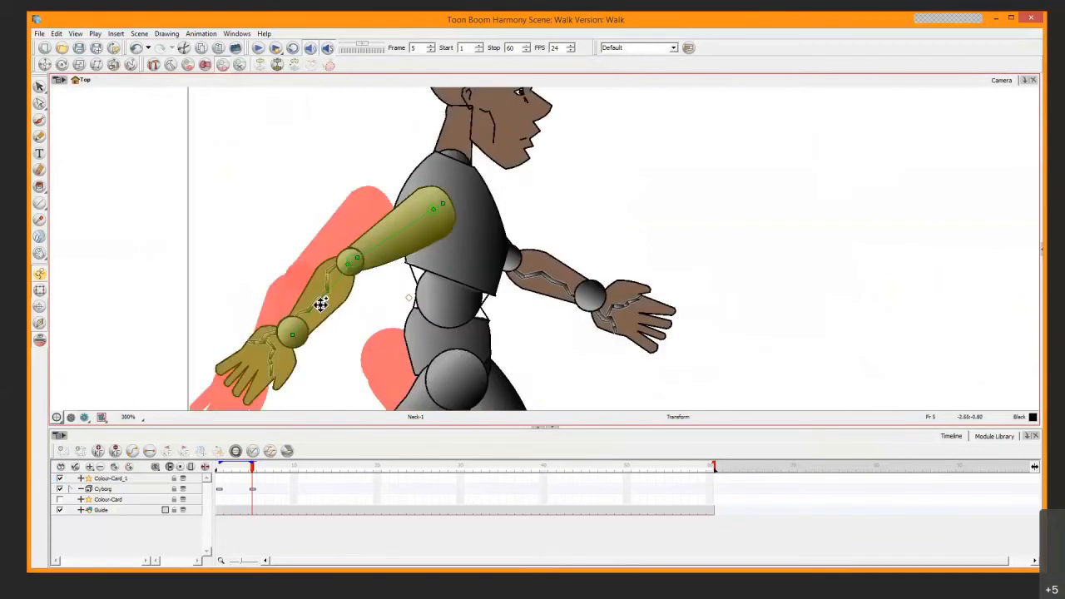
{"action": "left_click", "coordinate": [246, 373]}
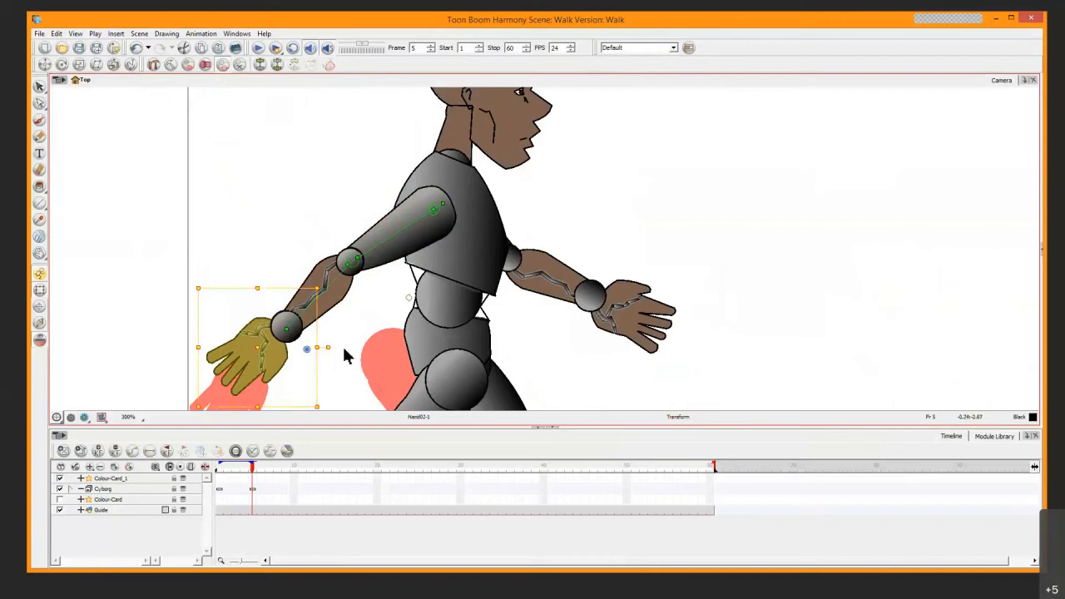
{"action": "mouse_move", "coordinate": [327, 348]}
{"action": "left_mouse_down"}
{"action": "mouse_move", "coordinate": [320, 356]}
{"action": "mouse_move", "coordinate": [325, 346]}
{"action": "left_mouse_up"}
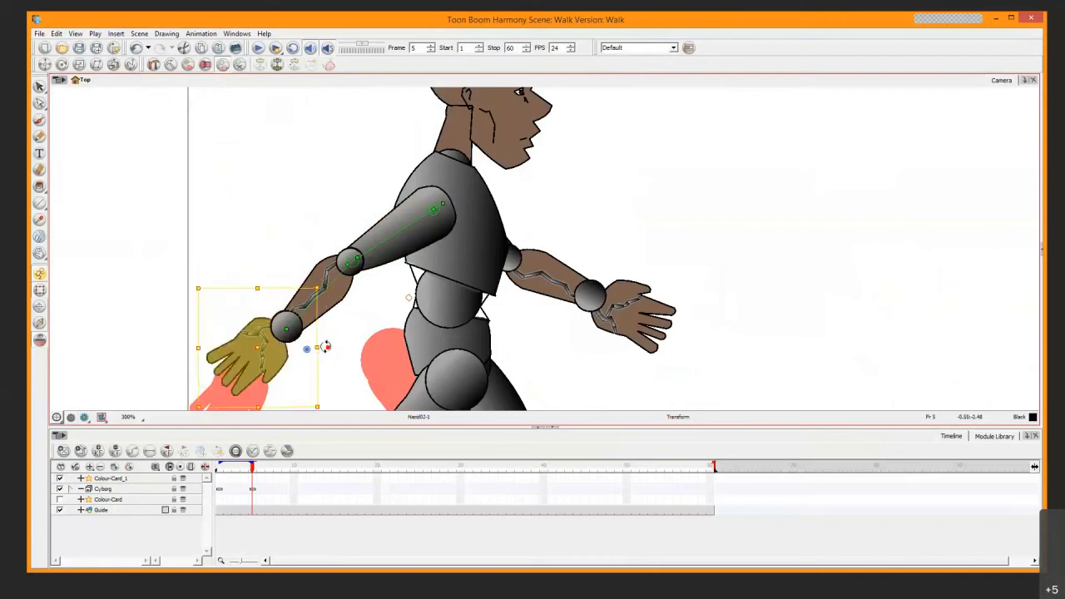
Rotate the whole forward arm slightly counterclockwise from the shoulder to raise it at frame 5
{"action": "left_click", "coordinate": [579, 293]}
{"action": "key", "text": "b"}
{"action": "key", "text": "b"}
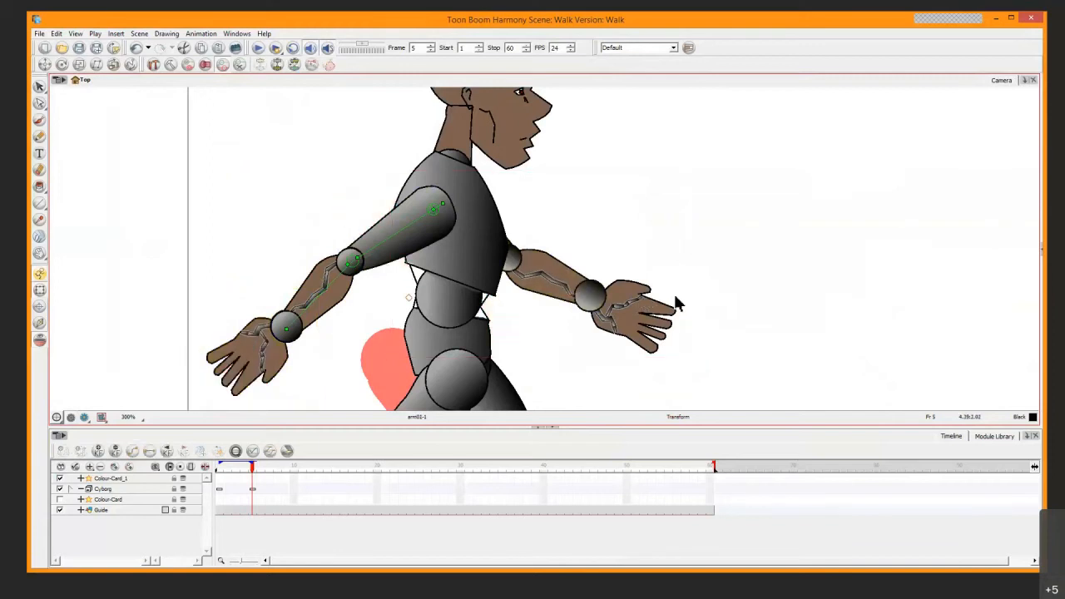
{"action": "left_click_drag", "start_coordinate": [692, 257], "coordinate": [694, 242]}
Try rotating the forward hand around different pivot positions, including the wrist, and undo each rotation
{"action": "left_click", "coordinate": [636, 300]}
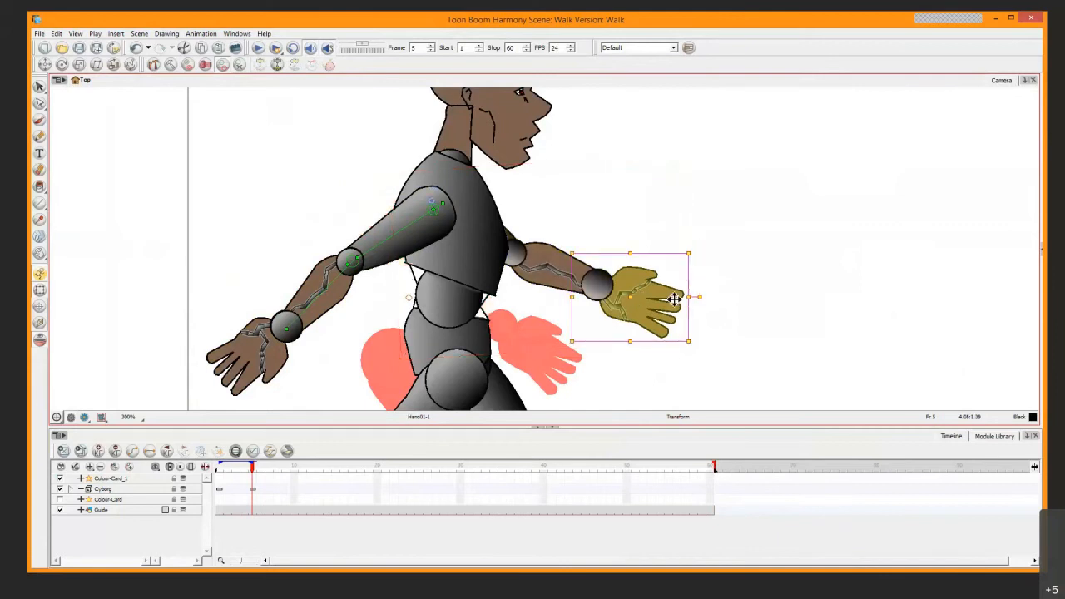
{"action": "left_click_drag", "start_coordinate": [699, 300], "coordinate": [696, 316]}
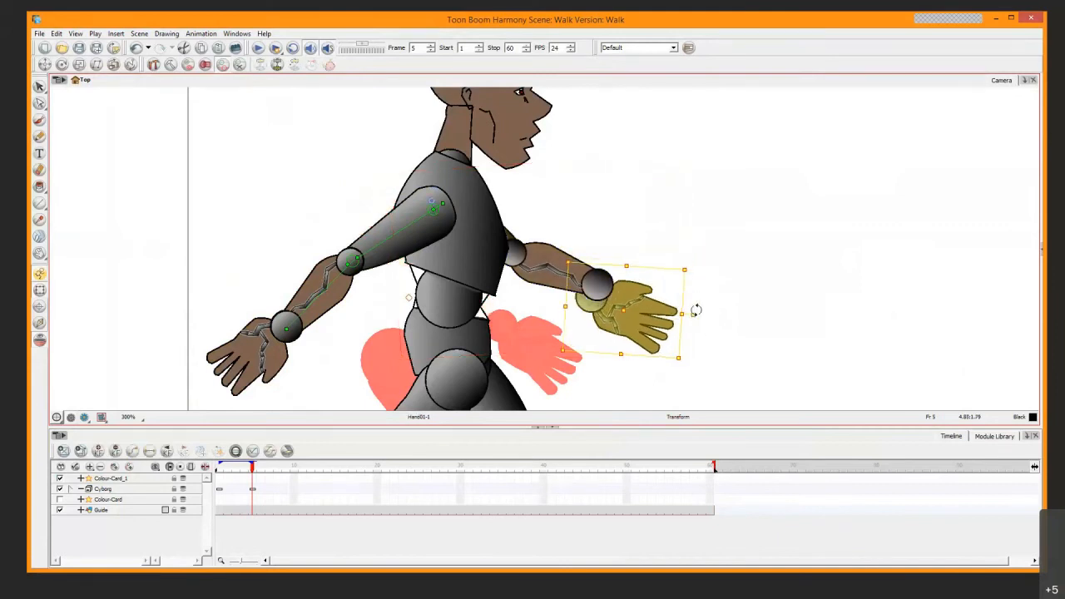
{"action": "key", "text": "ctrl+z"}
{"action": "left_click", "coordinate": [715, 302]}
{"action": "left_click", "coordinate": [645, 305]}
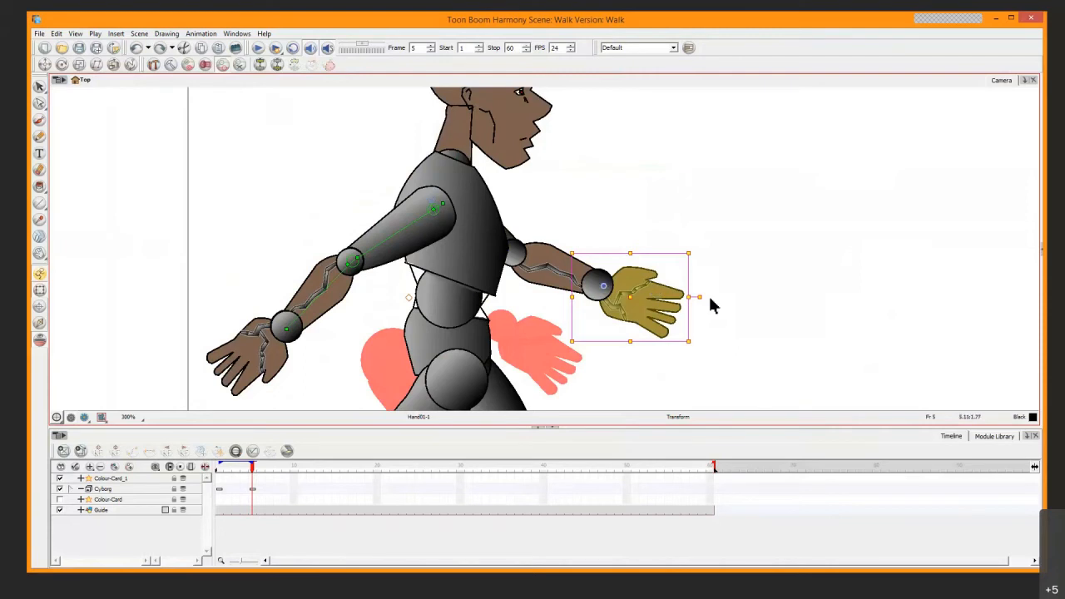
{"action": "left_click_drag", "start_coordinate": [697, 296], "coordinate": [694, 309]}
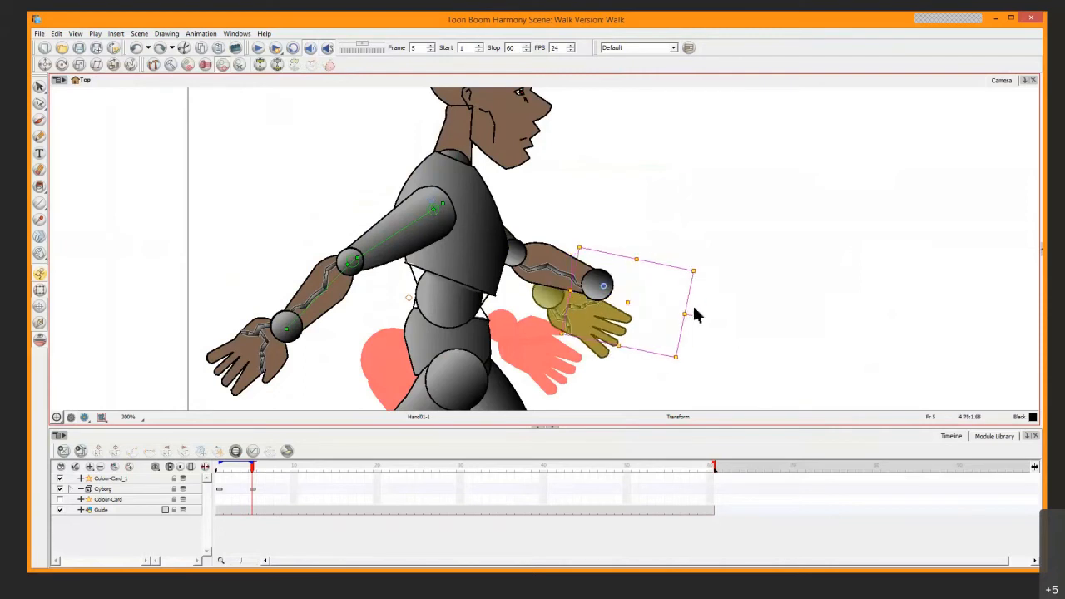
{"action": "key", "text": "ctrl+z"}
{"action": "left_click", "coordinate": [734, 295]}
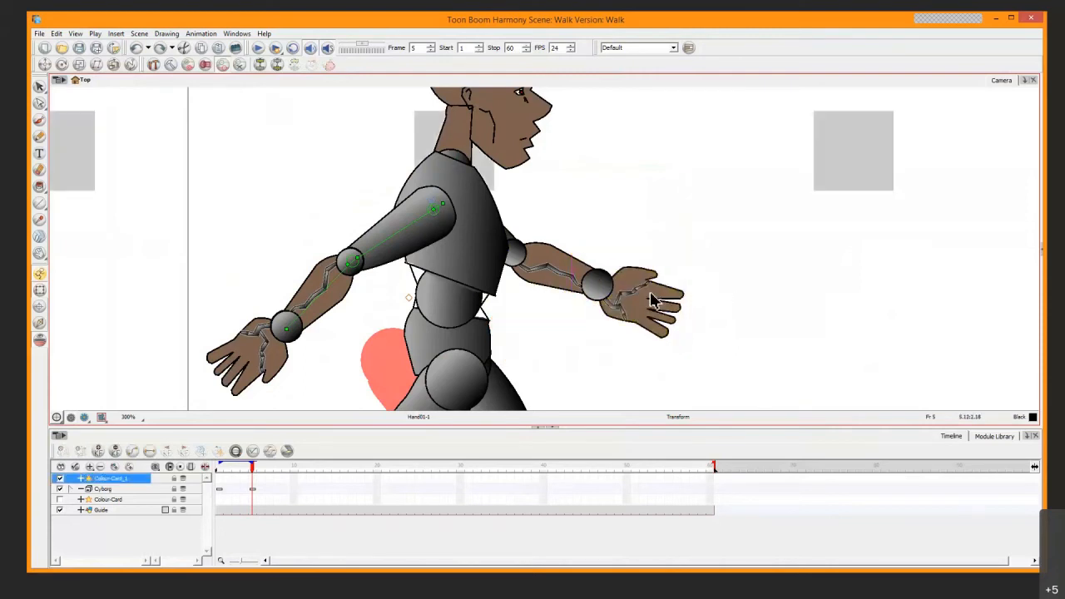
{"action": "left_click", "coordinate": [645, 300]}
{"action": "left_click_drag", "start_coordinate": [694, 295], "coordinate": [694, 269]}
{"action": "key", "text": "ctrl+z"}
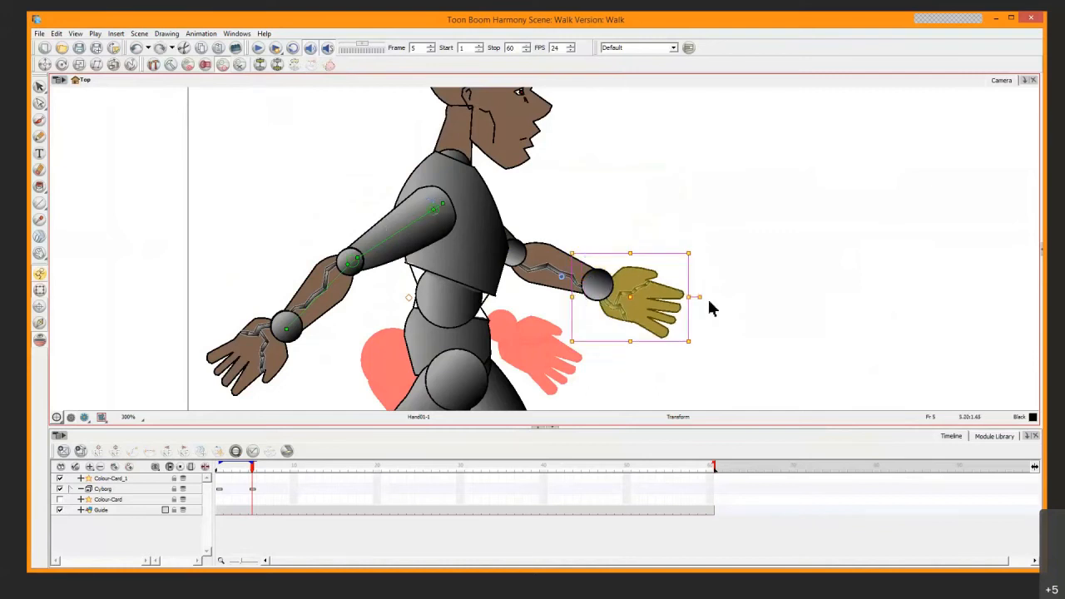
{"action": "left_click_drag", "start_coordinate": [698, 295], "coordinate": [690, 347]}
{"action": "key", "text": "ctrl+z"}
{"action": "left_click", "coordinate": [745, 263]}
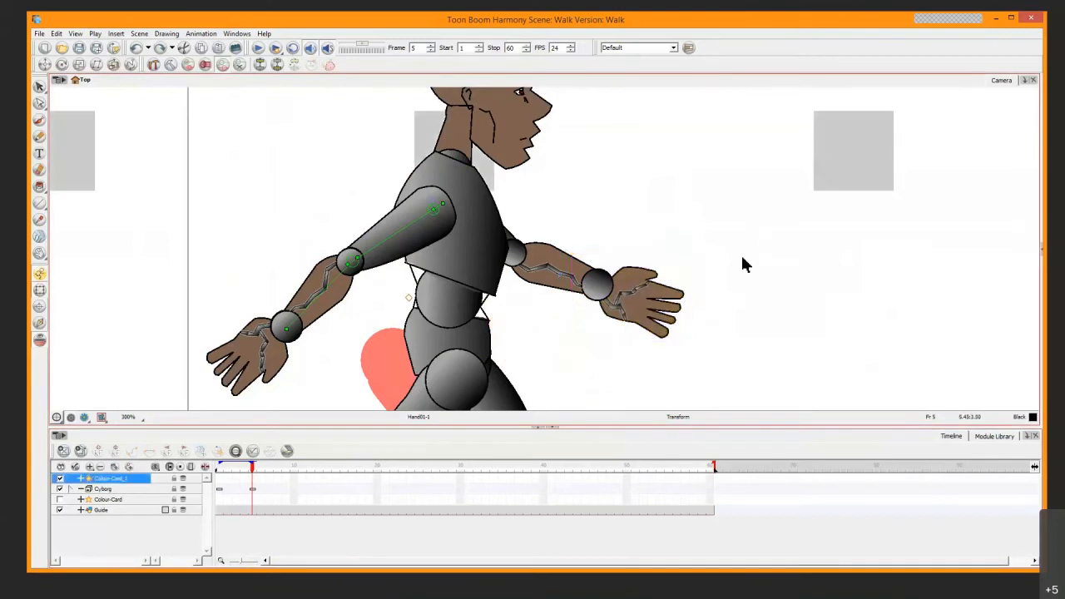
Examine the arms, hips and legs of the frame 5 down pose up close
{"action": "key", "text": "1"}
{"action": "key", "text": "1"}
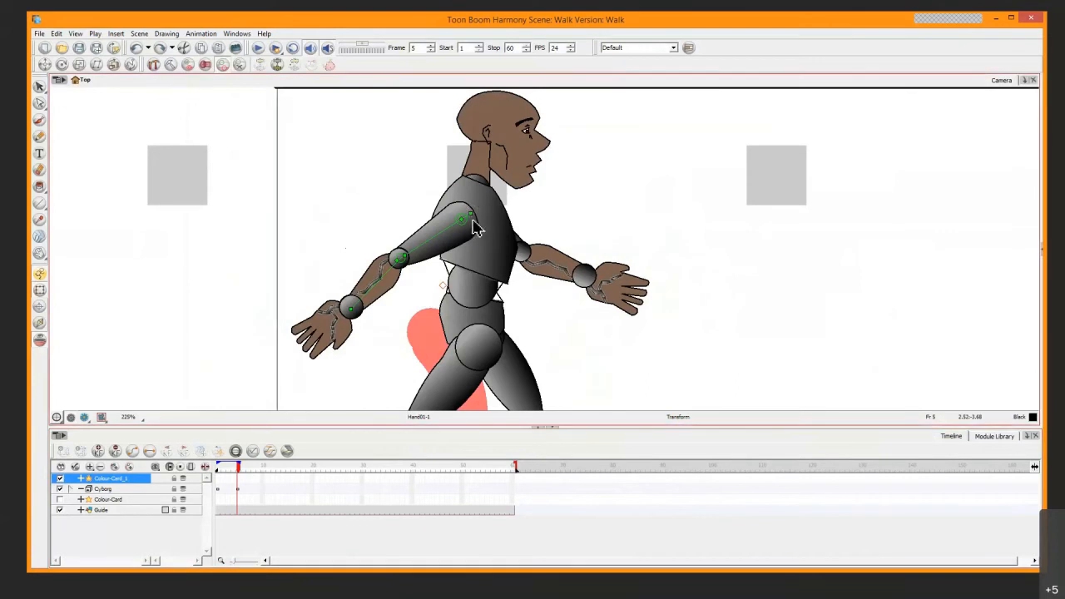
{"action": "key", "text": "2"}
{"action": "key", "text": "2"}
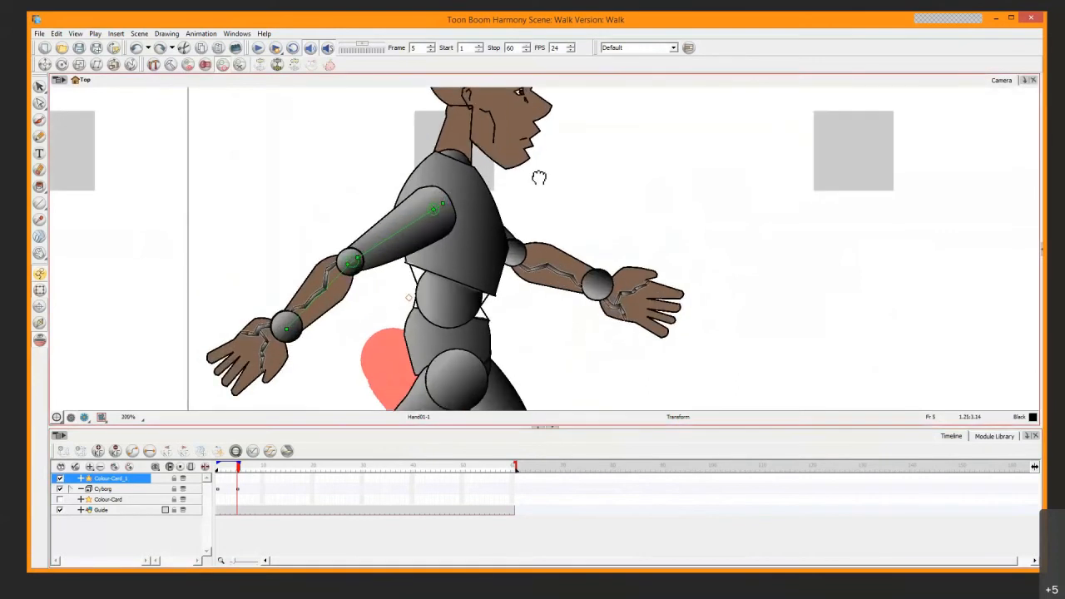
{"action": "scroll", "coordinate": [539, 178], "scroll_direction": "down", "scroll_amount": 6}
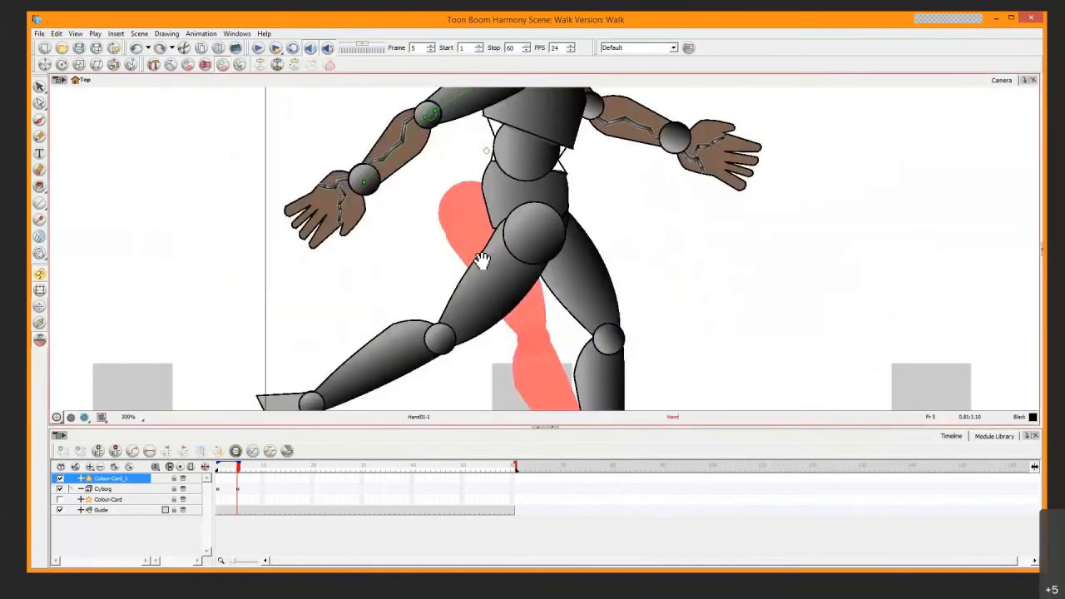
{"action": "key", "text": "2"}
{"action": "key", "text": "2"}
{"action": "key", "text": "2"}
{"action": "key", "text": "2"}
Expand the Cyborg layer in an enlarged timeline to examine its body parts' keyframes at frame 5, and collapse it again
{"action": "left_click", "coordinate": [246, 490]}
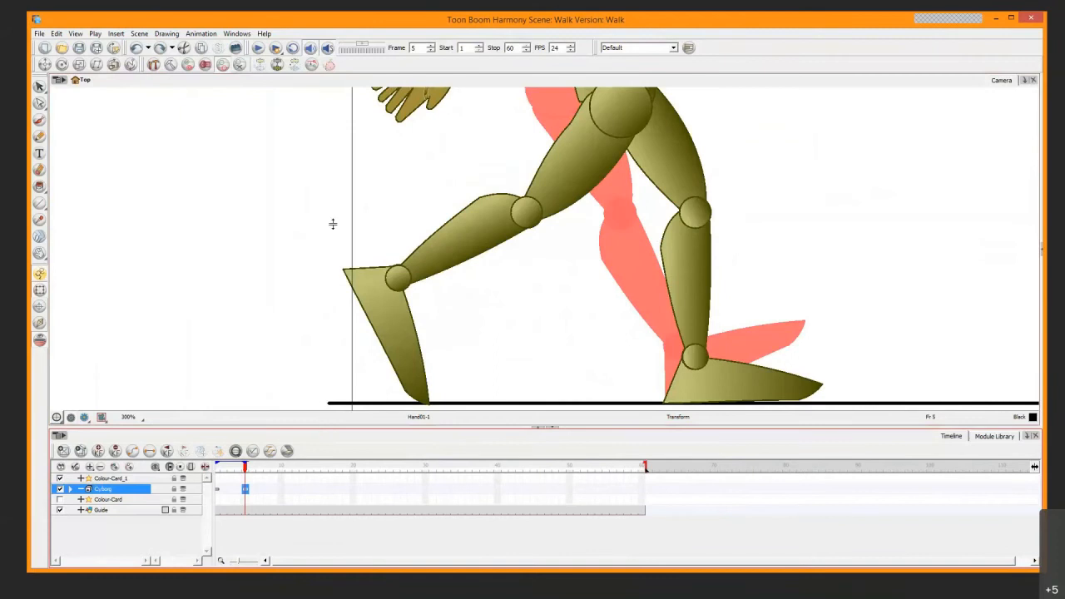
{"action": "left_click_drag", "start_coordinate": [332, 427], "coordinate": [333, 223]}
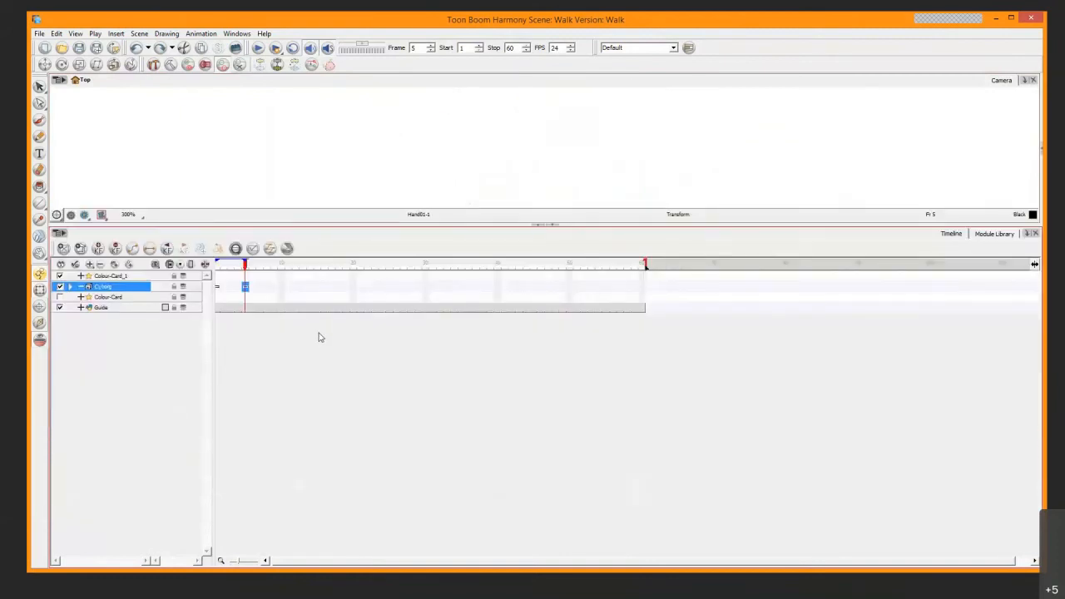
{"action": "key", "text": "f"}
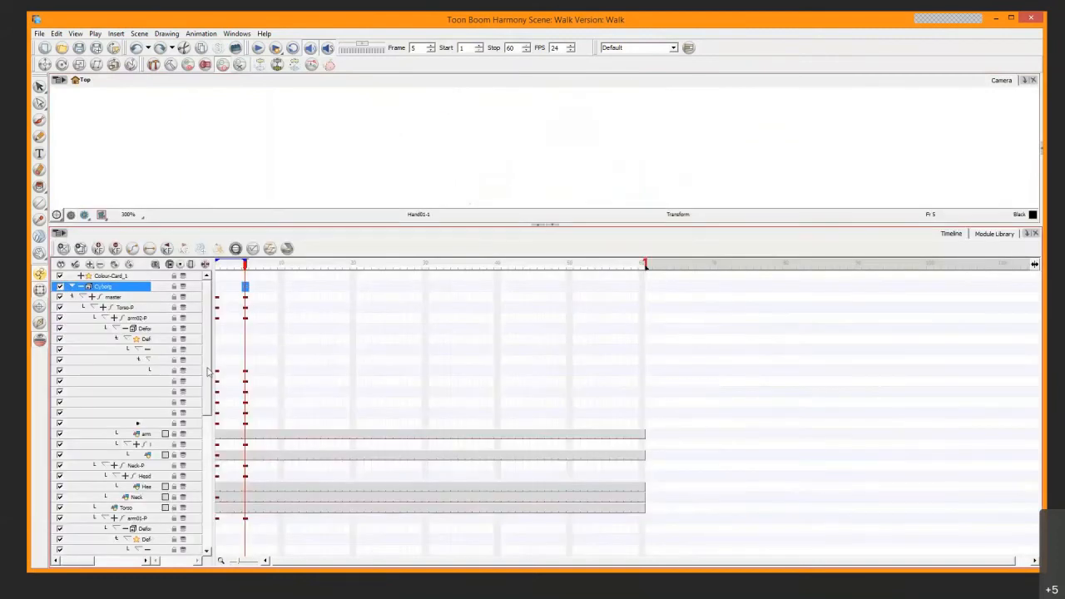
{"action": "left_click_drag", "start_coordinate": [208, 372], "coordinate": [210, 503]}
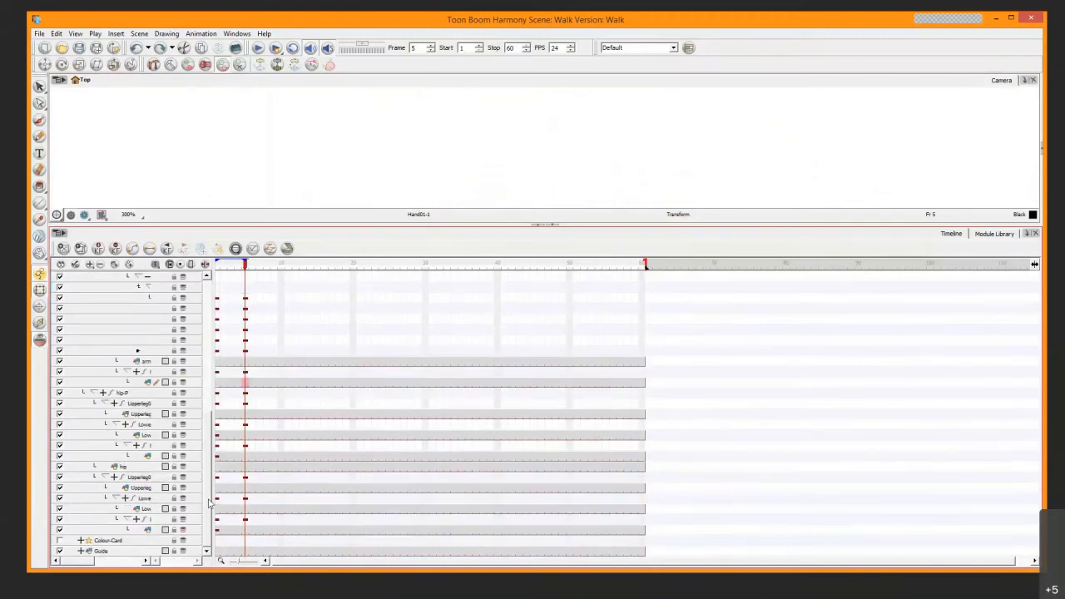
{"action": "scroll", "coordinate": [209, 503], "scroll_direction": "up", "scroll_amount": 3}
{"action": "scroll", "coordinate": [219, 442], "scroll_direction": "down", "scroll_amount": 3}
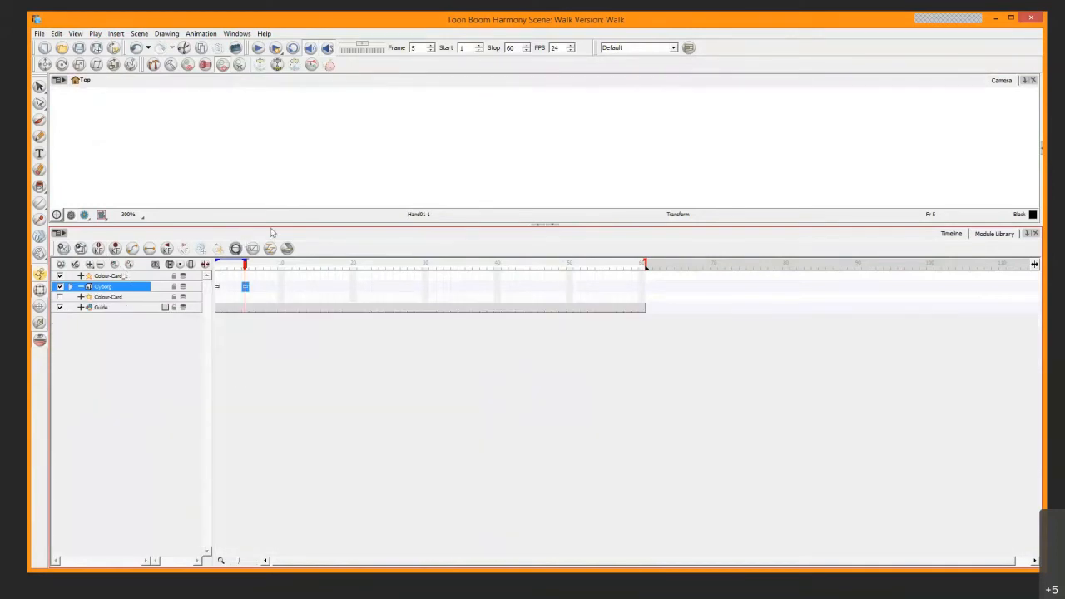
{"action": "left_click_drag", "start_coordinate": [259, 297], "coordinate": [291, 423]}
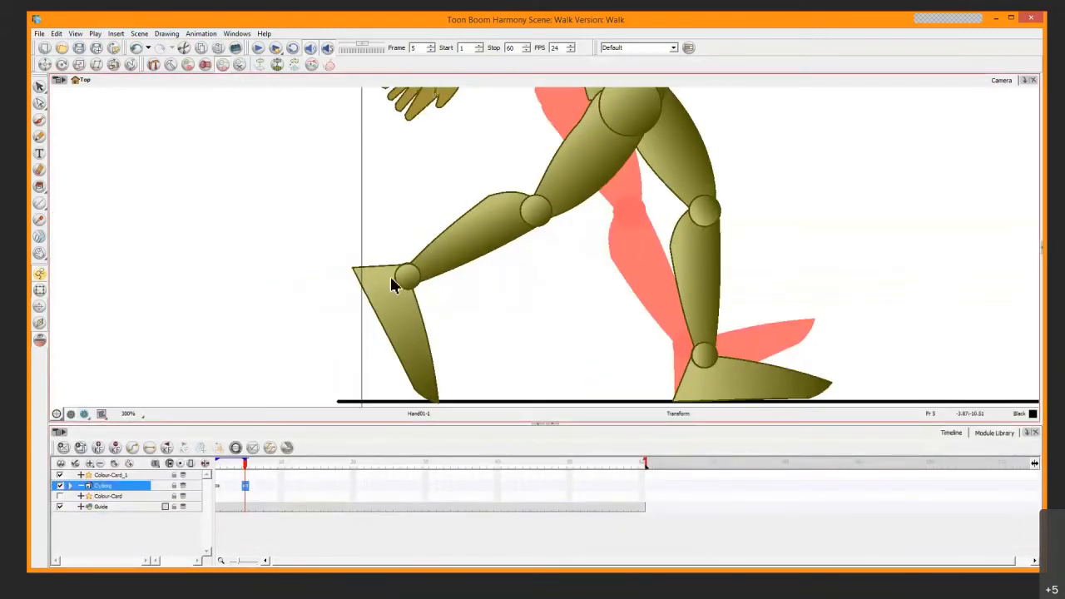
{"action": "scroll", "coordinate": [493, 188], "scroll_direction": "down", "scroll_amount": 5}
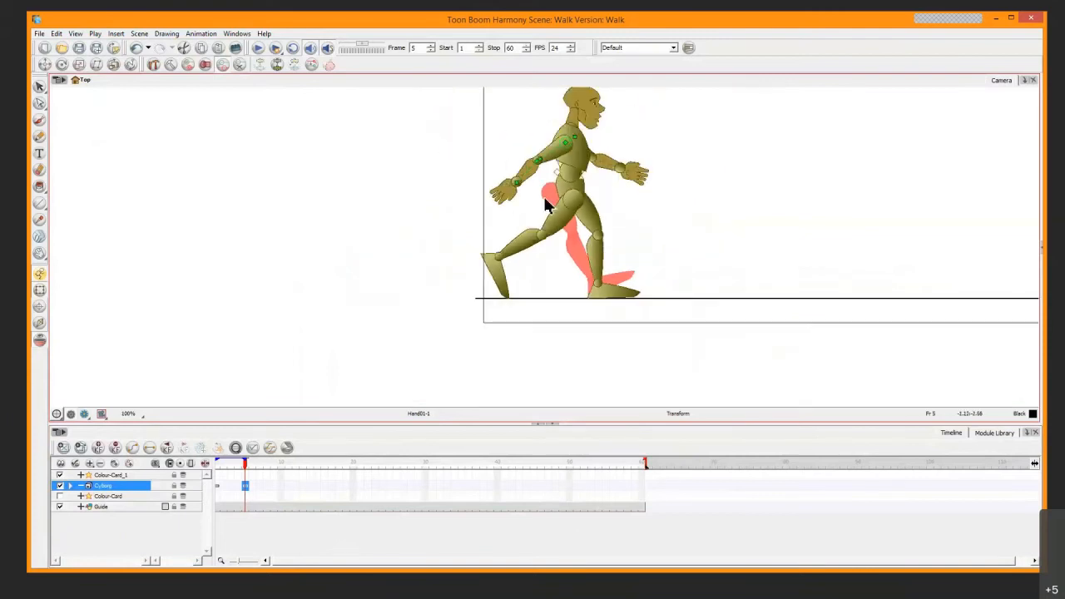
Compare the frame 5 pose with the slide's down-pose drawing and check the key-pose frame numbers on the E-Learning assignment page
{"action": "left_click_drag", "start_coordinate": [552, 201], "coordinate": [411, 248]}
{"action": "scroll", "coordinate": [457, 230], "scroll_direction": "up", "scroll_amount": 2}
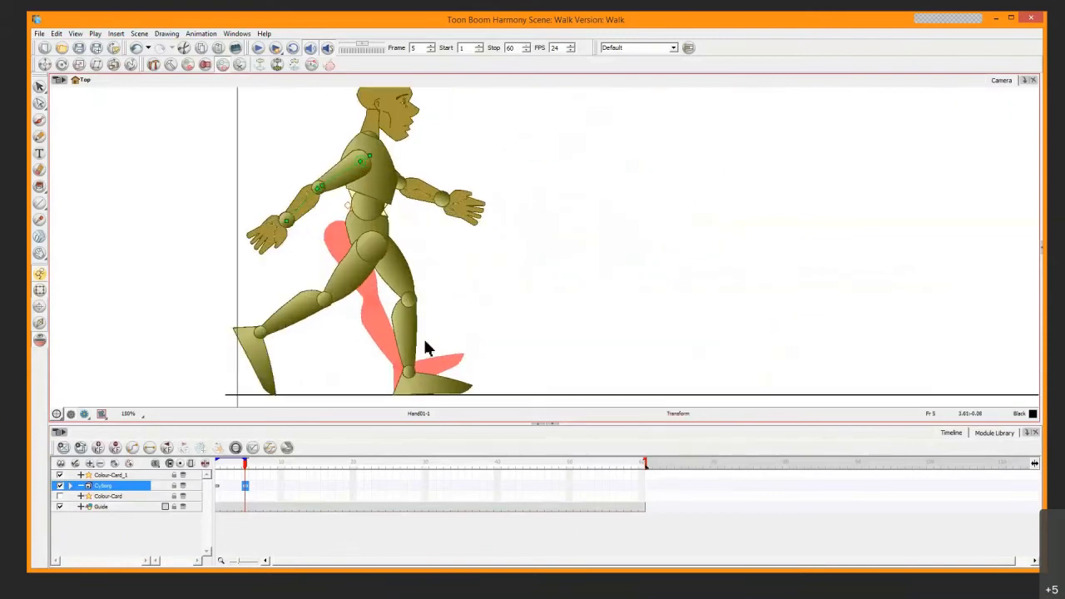
{"action": "left_click", "coordinate": [362, 583]}
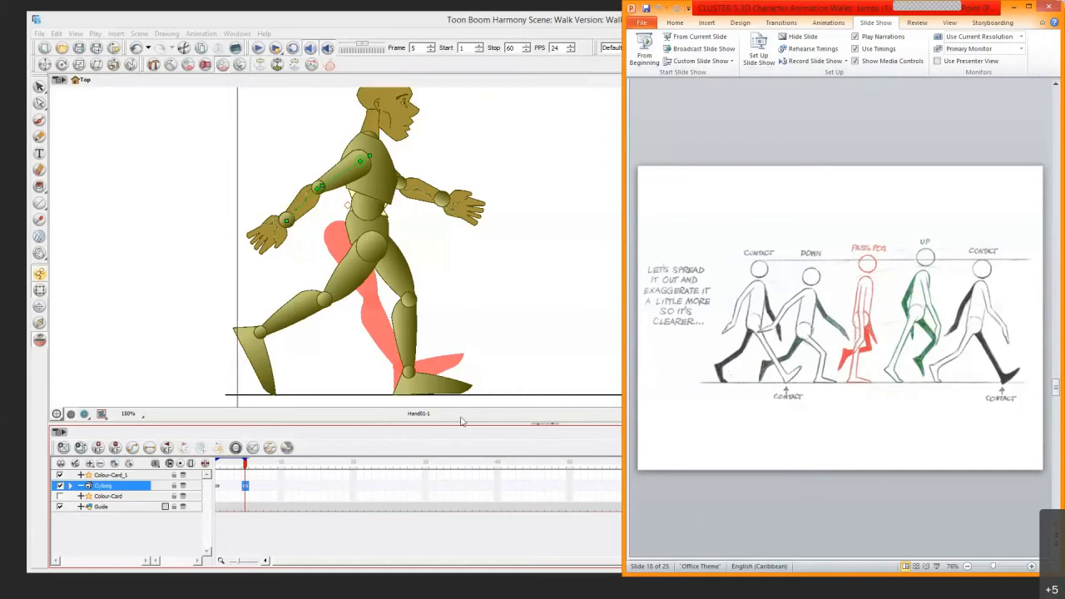
{"action": "left_click", "coordinate": [421, 399]}
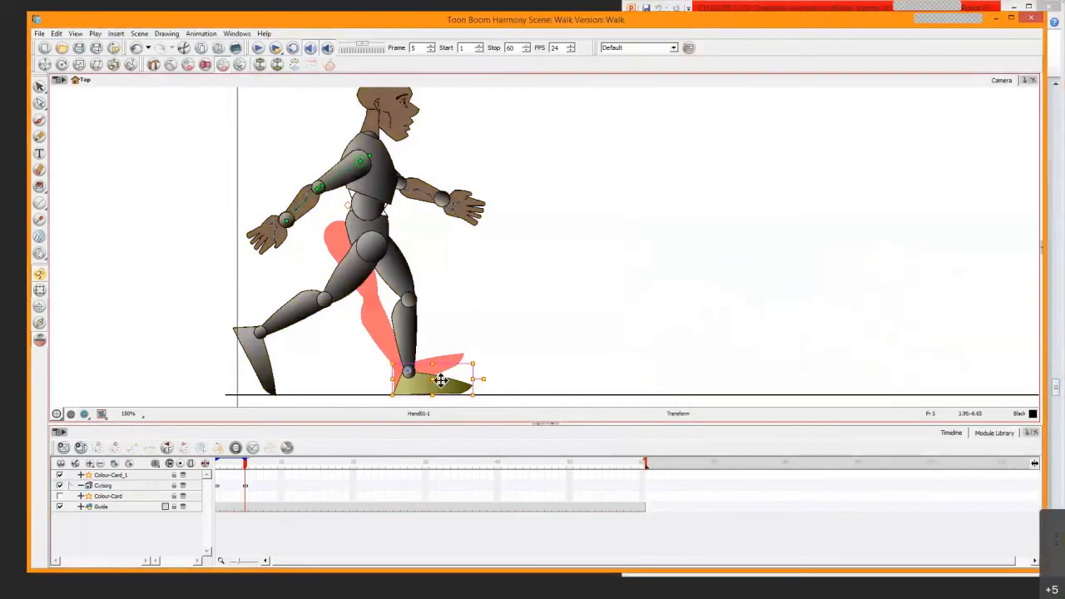
{"action": "left_click", "coordinate": [405, 395]}
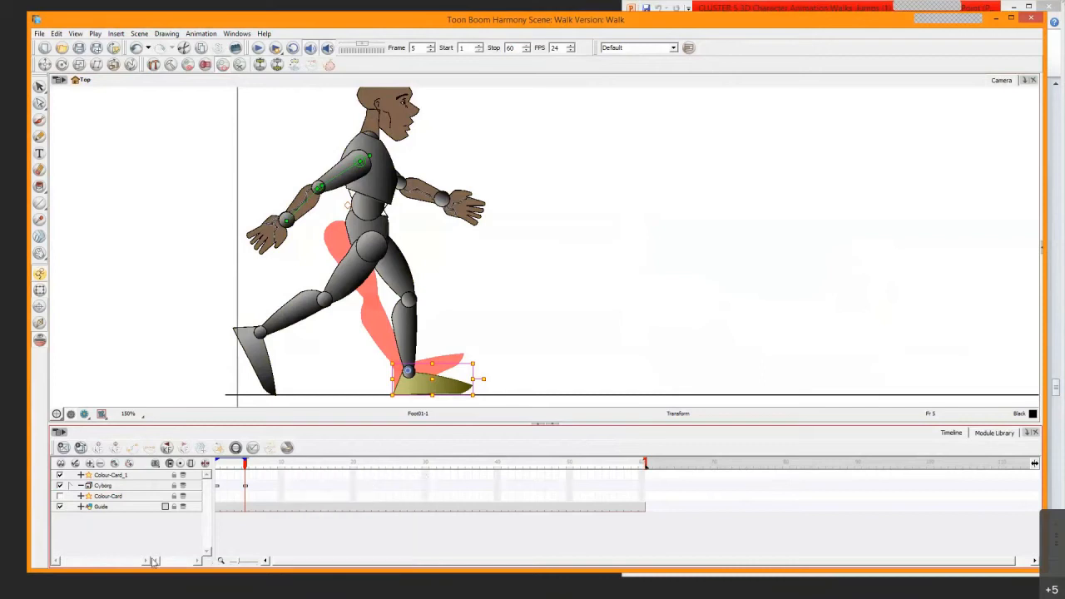
{"action": "left_click", "coordinate": [871, 595]}
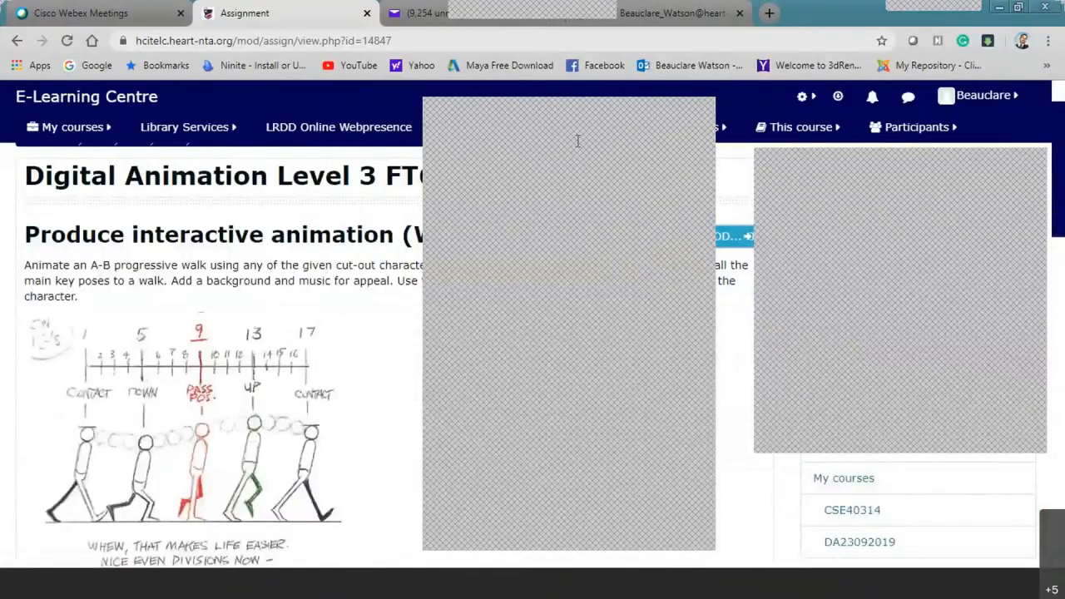
{"action": "left_click", "coordinate": [999, 10]}
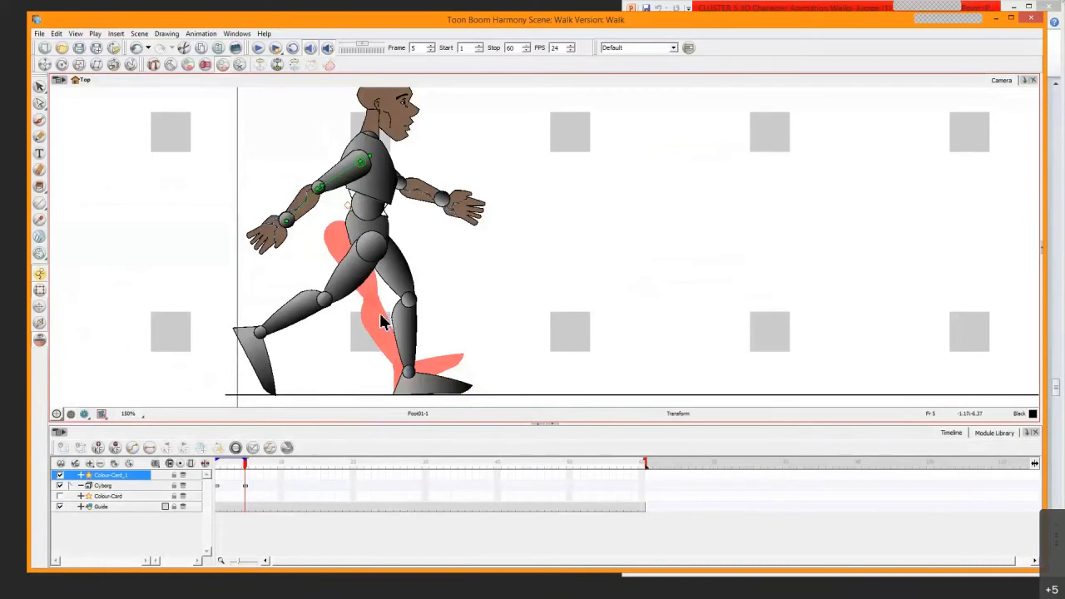
At frame 9, rotate the Cyborg's forward lower leg and foot counterclockwise from the knee to swing the foot forward
{"action": "scroll", "coordinate": [380, 315], "scroll_direction": "up", "scroll_amount": 3}
{"action": "key", "text": "space"}
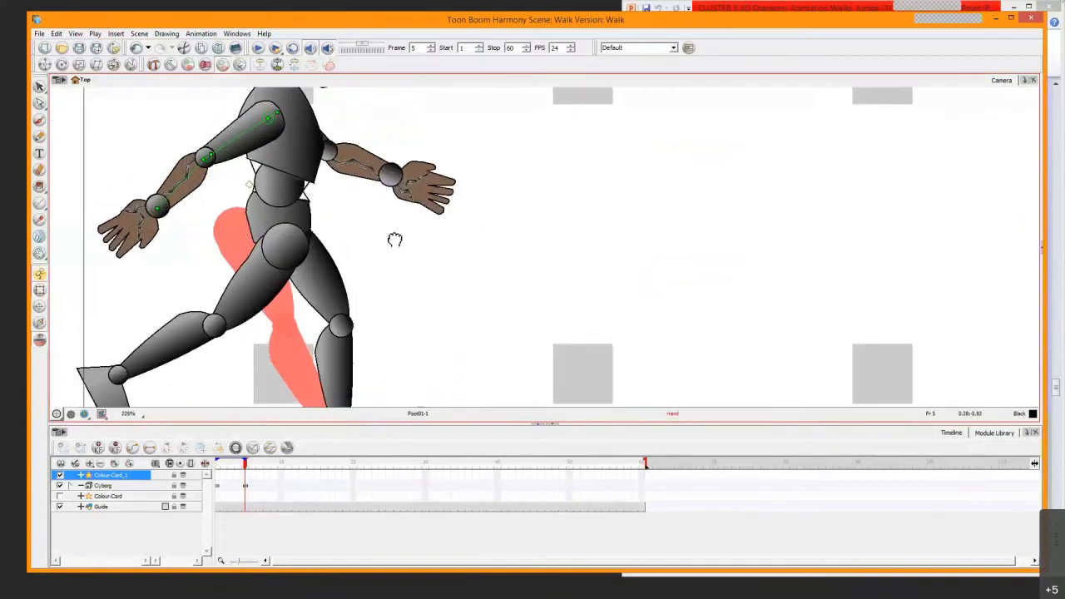
{"action": "left_click_drag", "start_coordinate": [369, 381], "coordinate": [406, 300]}
{"action": "left_click", "coordinate": [406, 373]}
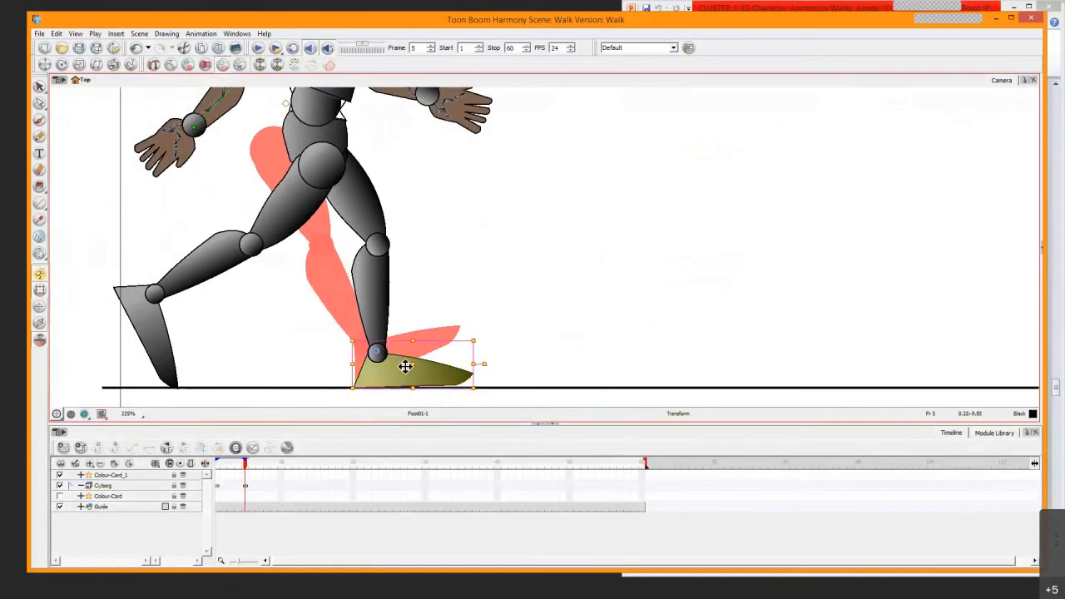
{"action": "key", "text": "b"}
{"action": "key", "text": "b"}
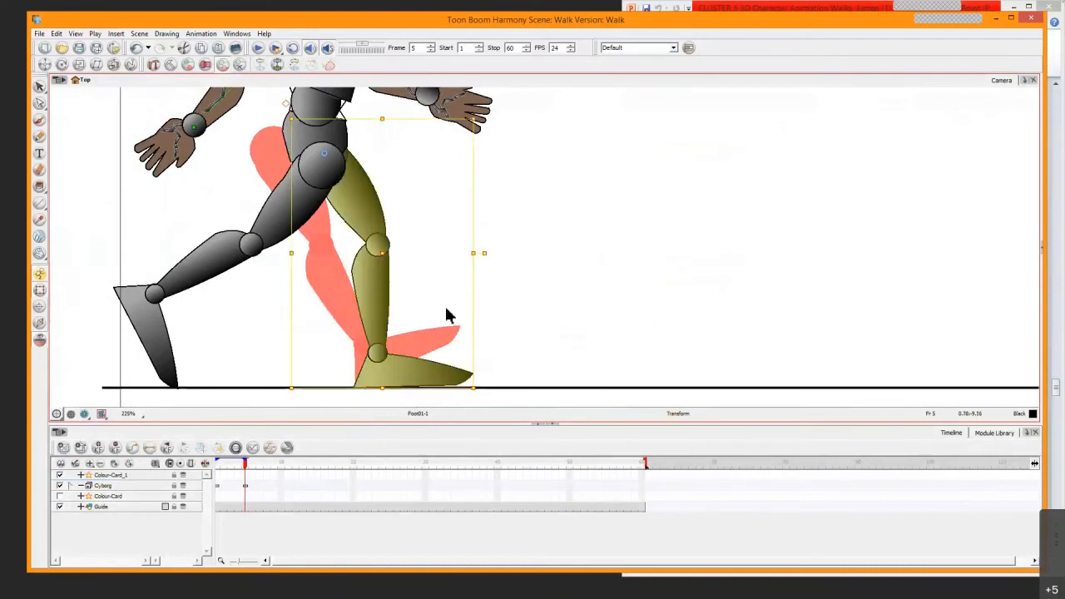
{"action": "left_click", "coordinate": [408, 370]}
{"action": "key", "text": "b"}
{"action": "mouse_move", "coordinate": [478, 305]}
{"action": "left_mouse_down"}
{"action": "mouse_move", "coordinate": [489, 272]}
{"action": "mouse_move", "coordinate": [471, 309]}
{"action": "left_mouse_up"}
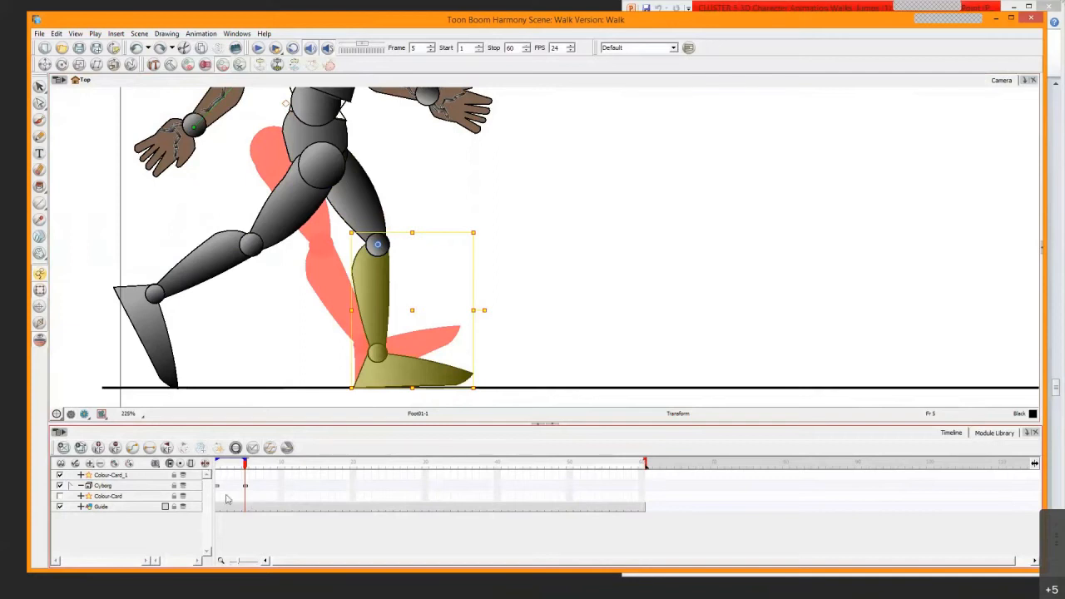
{"action": "left_click_drag", "start_coordinate": [246, 470], "coordinate": [283, 467]}
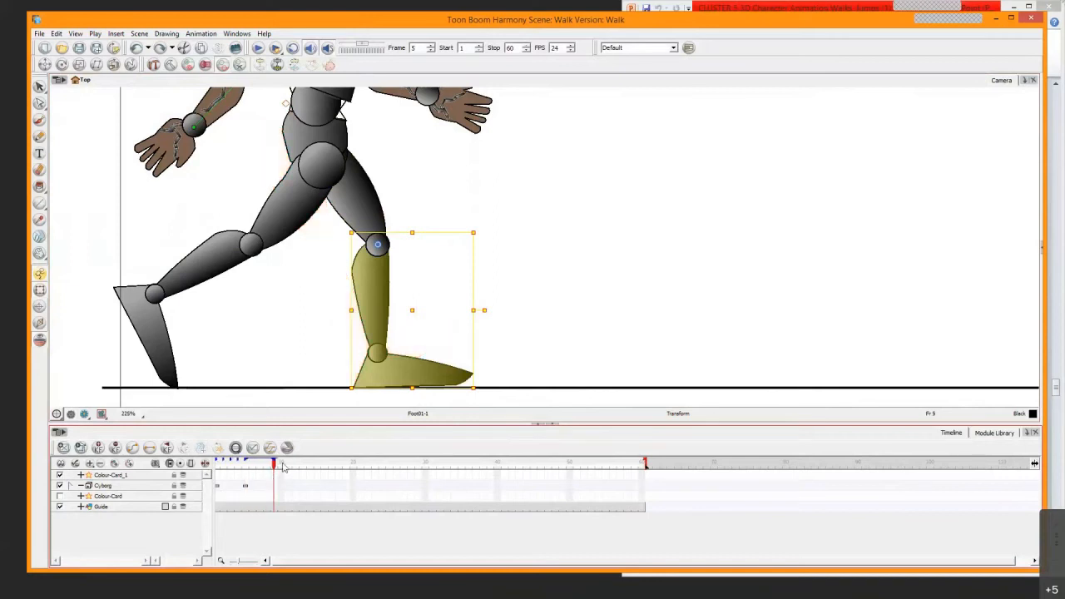
{"action": "left_click", "coordinate": [382, 284]}
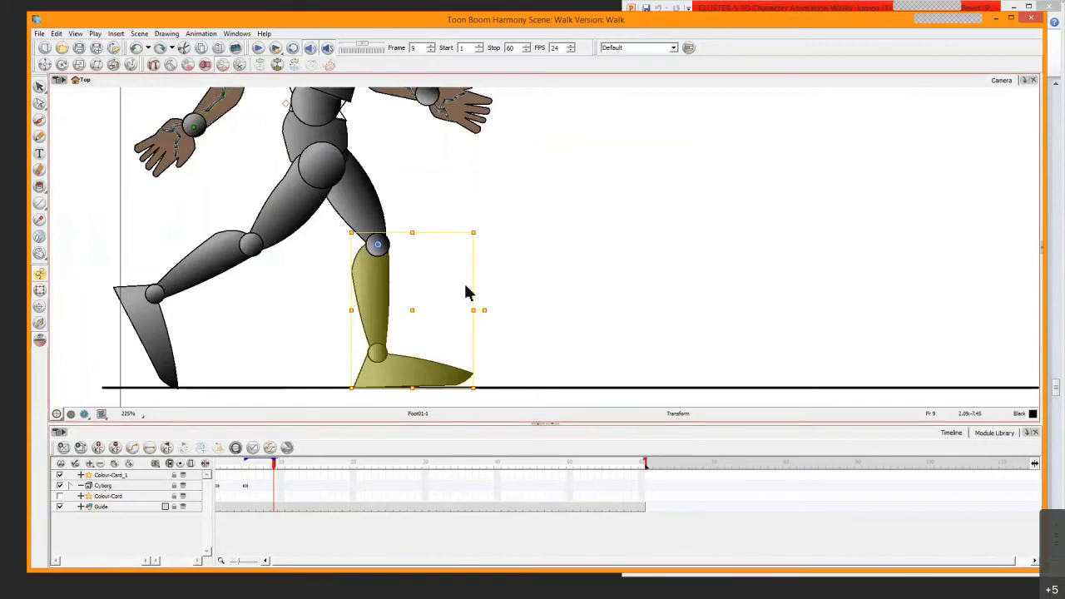
{"action": "left_click_drag", "start_coordinate": [485, 309], "coordinate": [494, 261]}
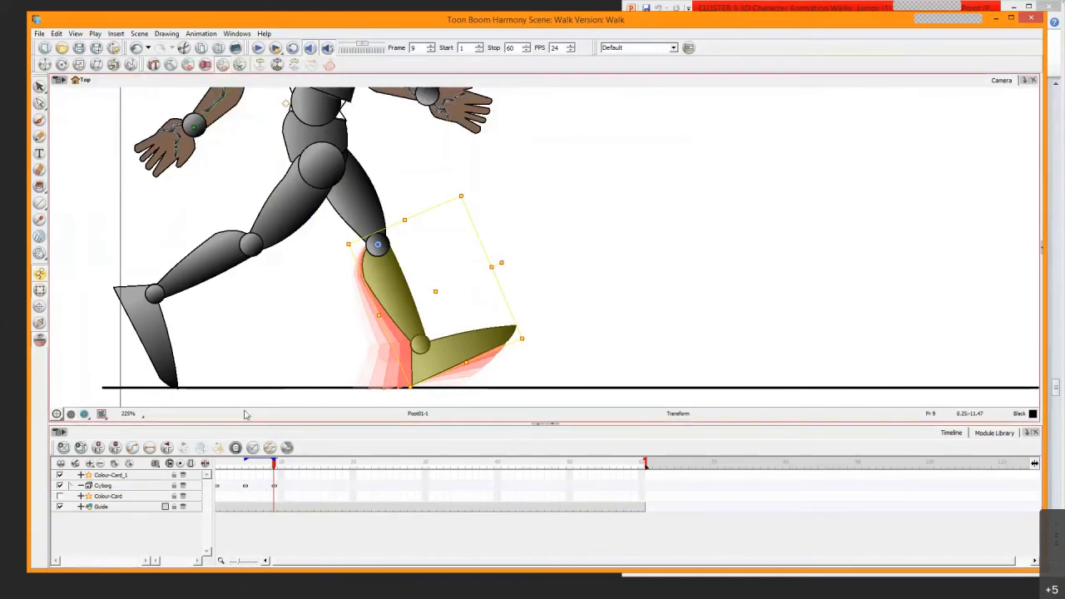
Compare the Cyborg's keyframes at frames 5 and 9 and save the scene
{"action": "key", "text": "b"}
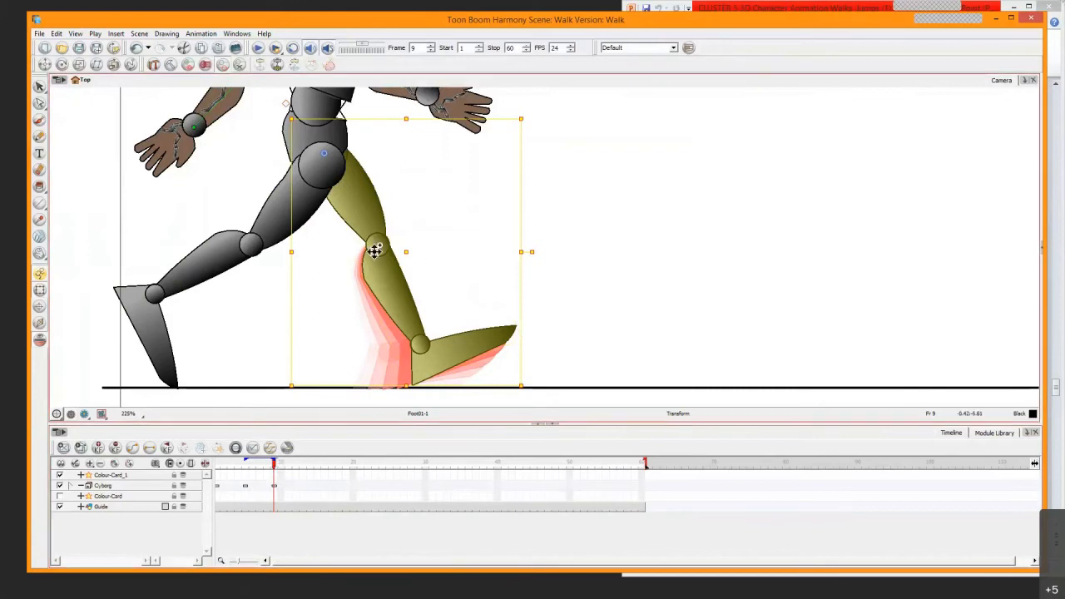
{"action": "left_click", "coordinate": [246, 489]}
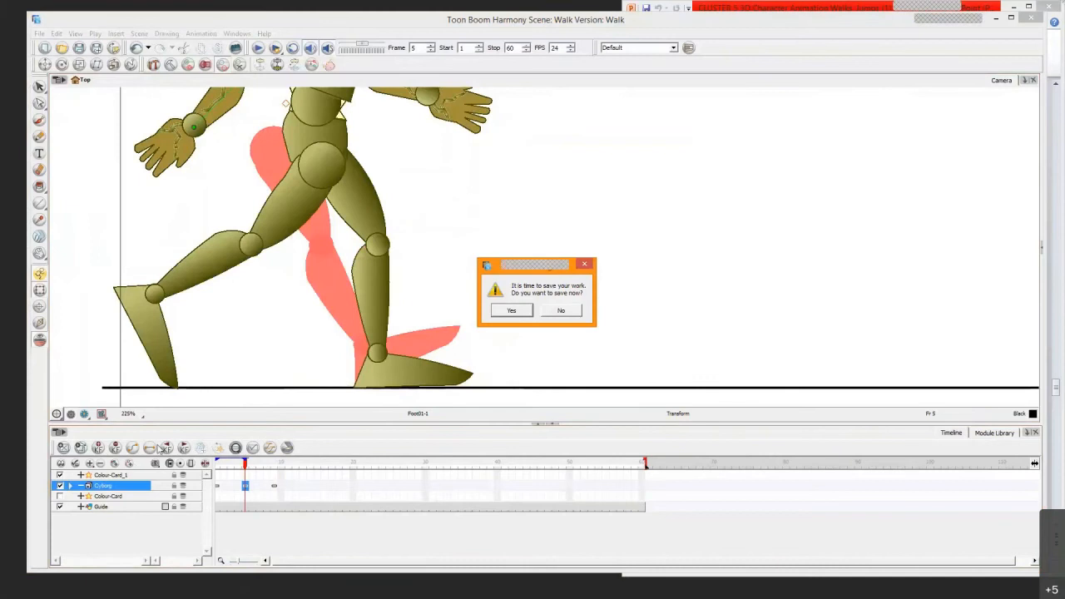
{"action": "left_click", "coordinate": [510, 310]}
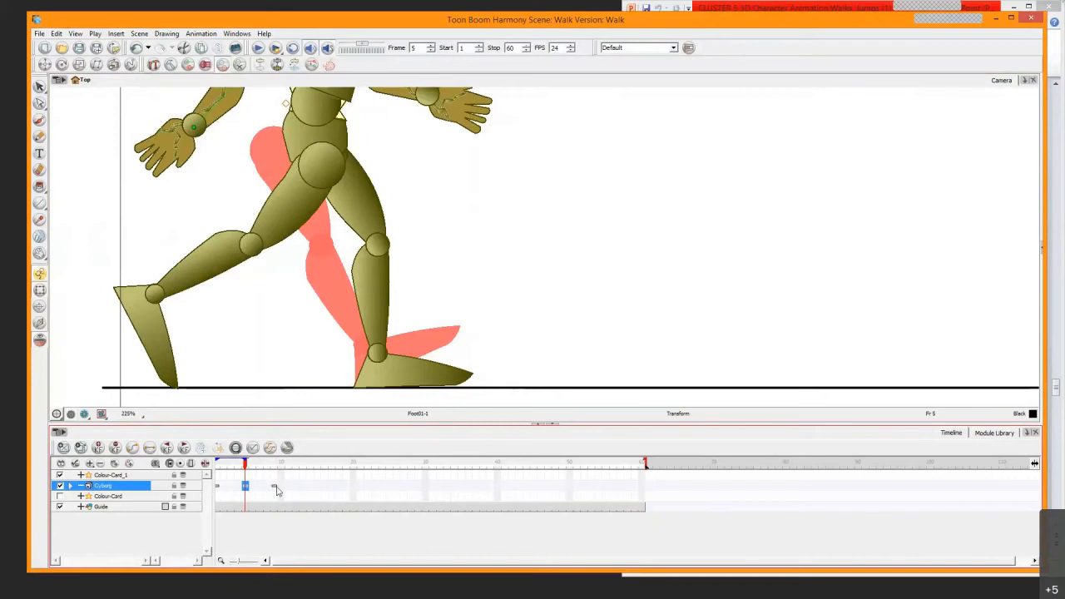
{"action": "left_click", "coordinate": [276, 486]}
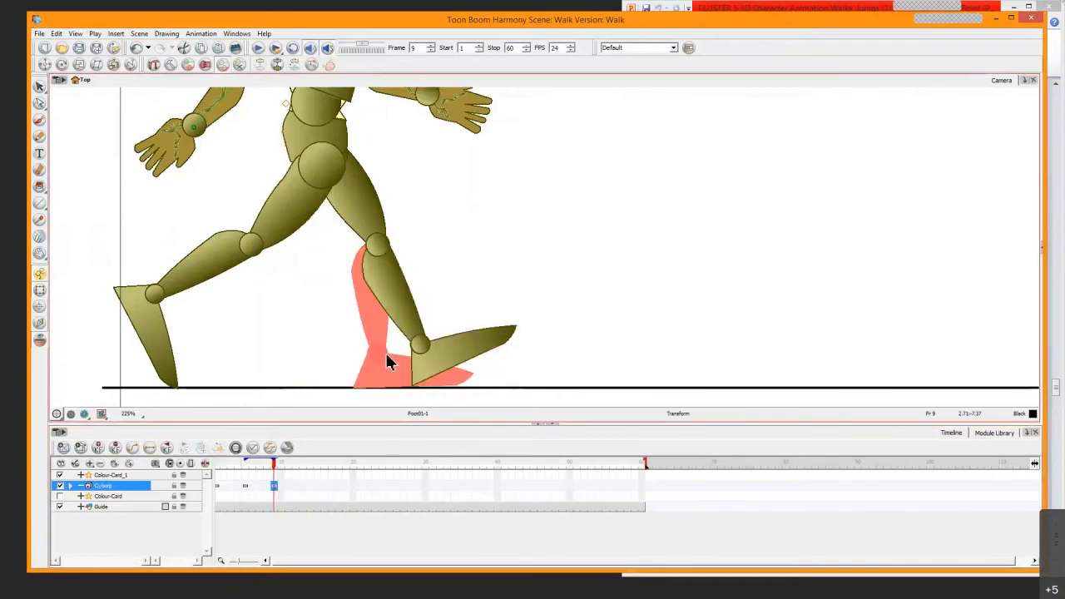
Rotate the whole forward leg clockwise around a pivot placed at its heel until the foot is flat at frame 9
{"action": "left_click", "coordinate": [449, 359]}
{"action": "key", "text": "b"}
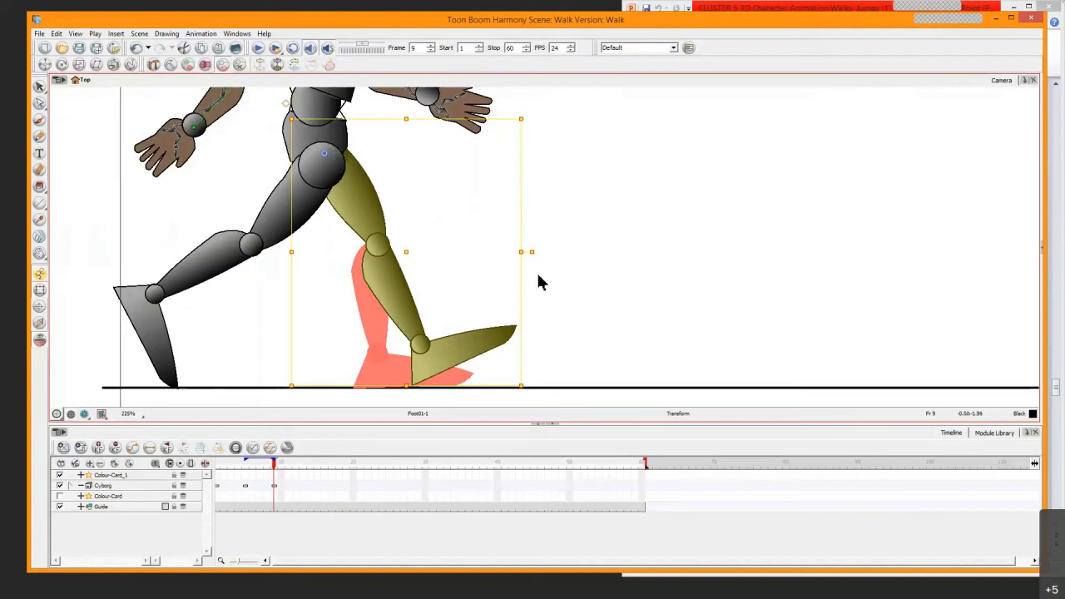
{"action": "mouse_move", "coordinate": [534, 248]}
{"action": "left_mouse_down"}
{"action": "mouse_move", "coordinate": [533, 259]}
{"action": "mouse_move", "coordinate": [540, 247]}
{"action": "left_mouse_up"}
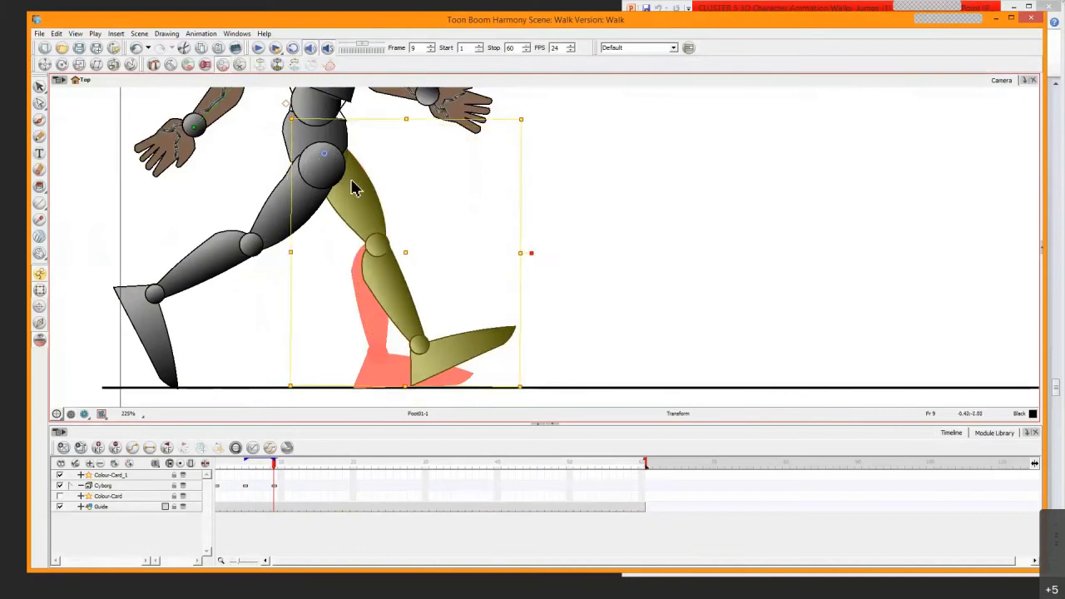
{"action": "left_click_drag", "start_coordinate": [386, 281], "coordinate": [414, 386]}
{"action": "left_click_drag", "start_coordinate": [531, 251], "coordinate": [578, 314]}
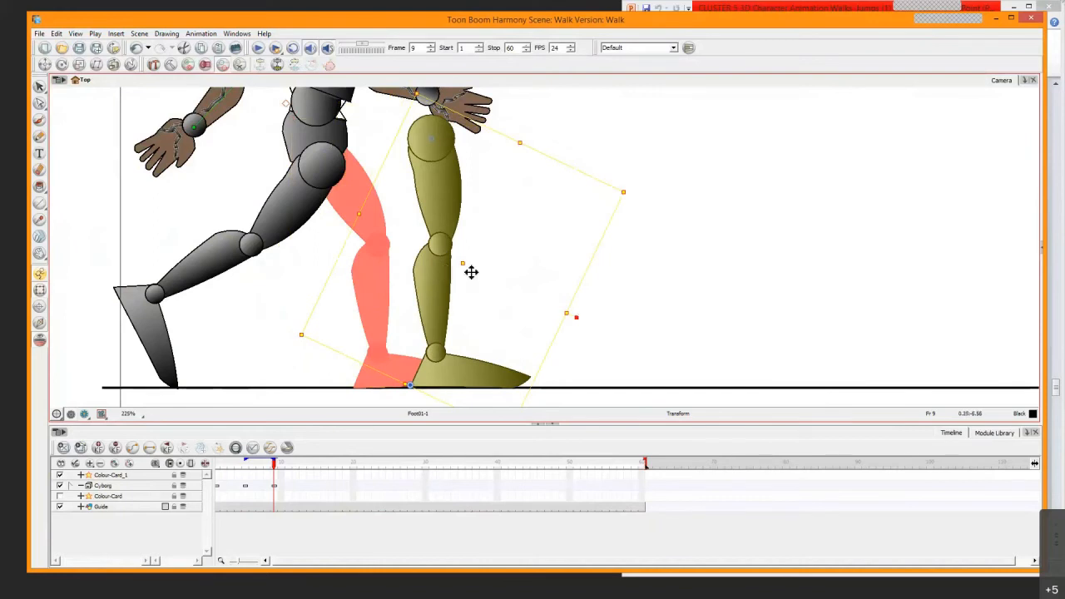
Move the forward leg back so its foot lines up with the previous pose's onion-skinned foot on the ground line
{"action": "left_click_drag", "start_coordinate": [463, 266], "coordinate": [410, 263]}
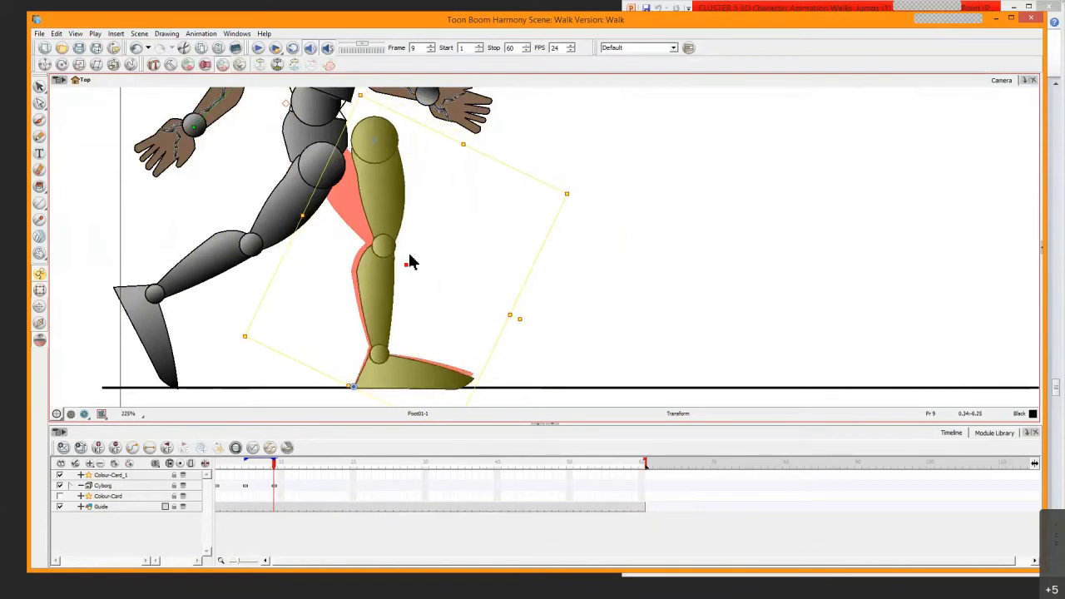
{"action": "scroll", "coordinate": [409, 256], "scroll_direction": "up", "scroll_amount": 4}
{"action": "key", "text": "space"}
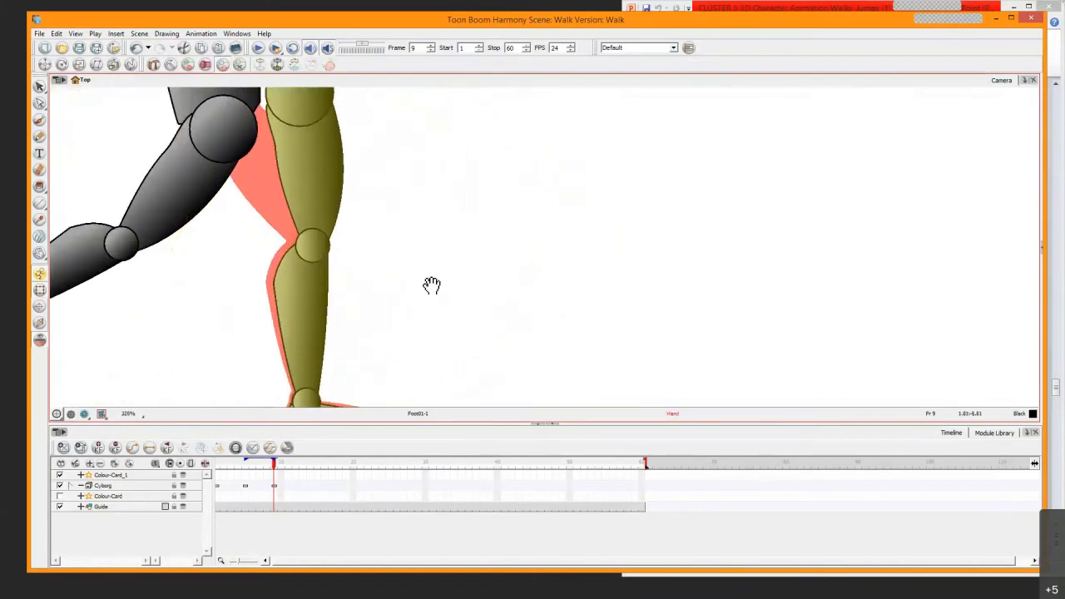
{"action": "left_click_drag", "start_coordinate": [432, 285], "coordinate": [518, 141]}
{"action": "scroll", "coordinate": [450, 268], "scroll_direction": "up", "scroll_amount": 6}
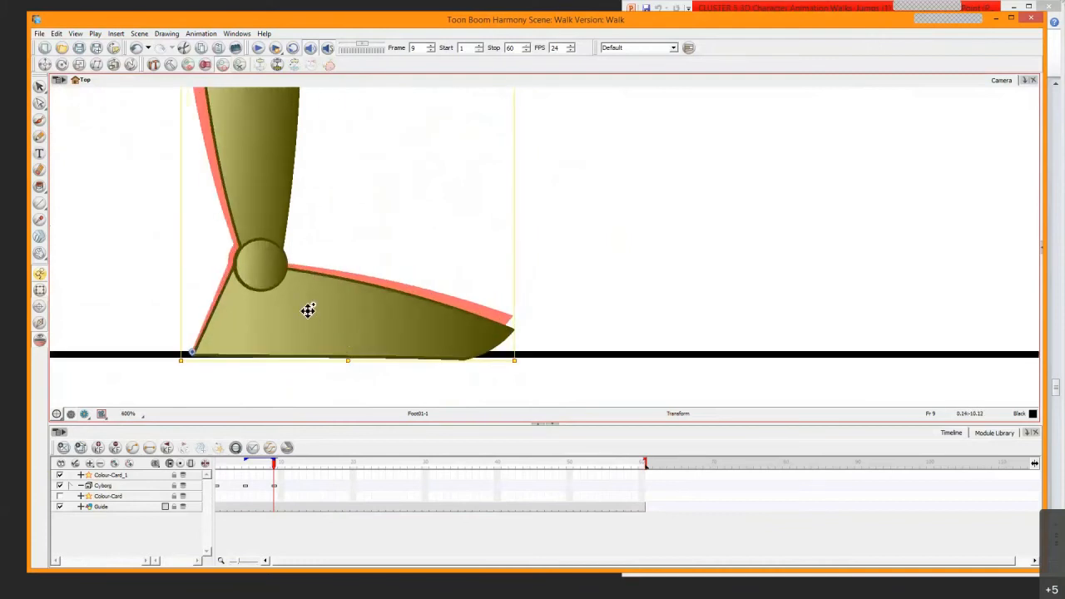
{"action": "mouse_move", "coordinate": [308, 310]}
{"action": "left_mouse_down"}
{"action": "mouse_move", "coordinate": [308, 300]}
{"action": "mouse_move", "coordinate": [308, 319]}
{"action": "left_mouse_up"}
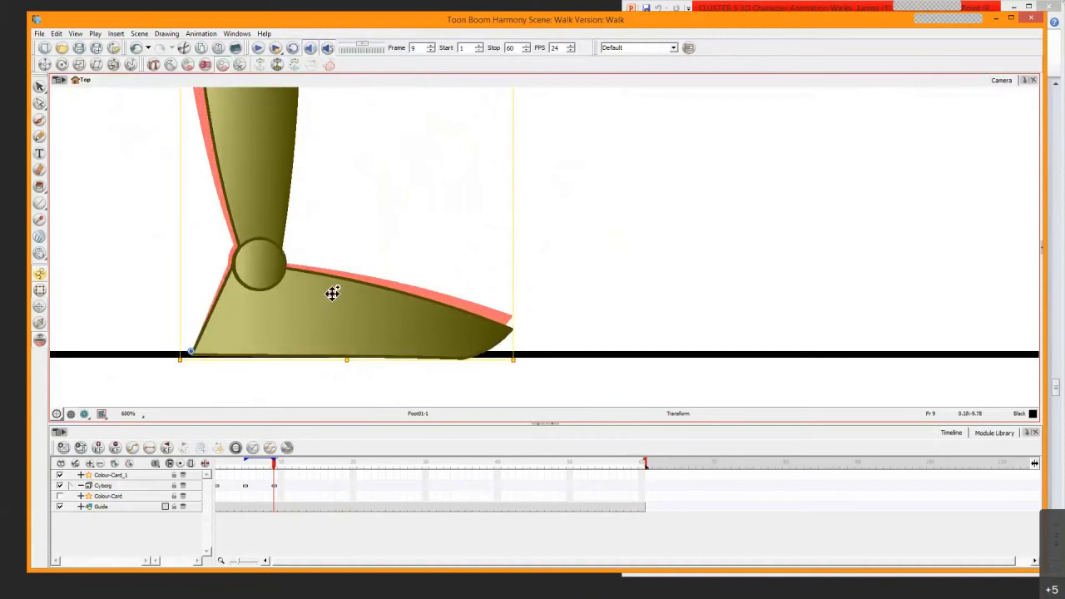
Move the hip with both legs forward and slightly upward at frame 9
{"action": "scroll", "coordinate": [331, 296], "scroll_direction": "down", "scroll_amount": 5}
{"action": "key", "text": "space"}
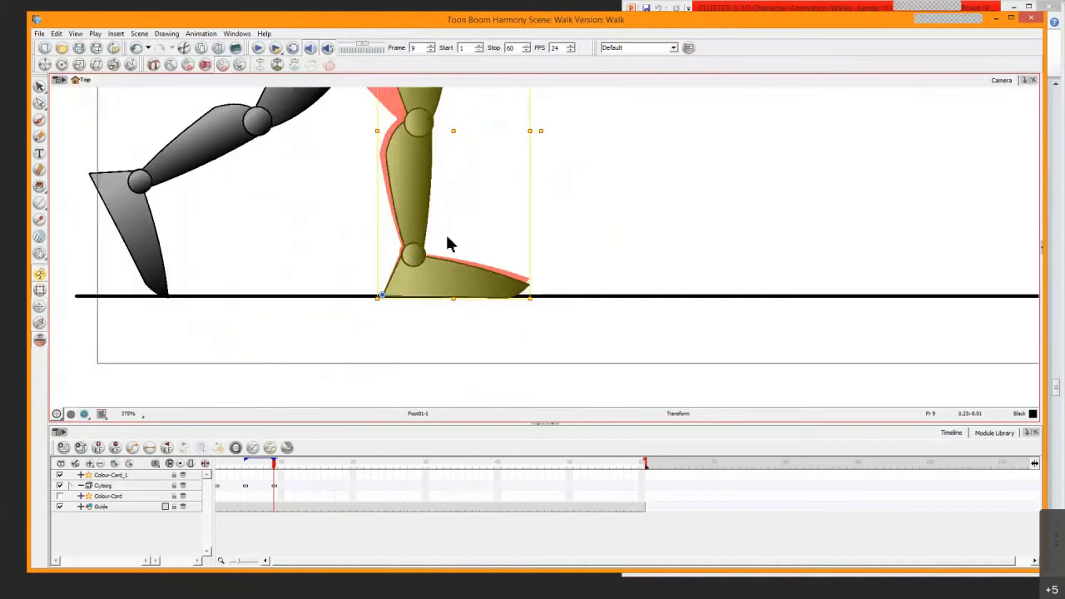
{"action": "left_click_drag", "start_coordinate": [462, 231], "coordinate": [433, 355]}
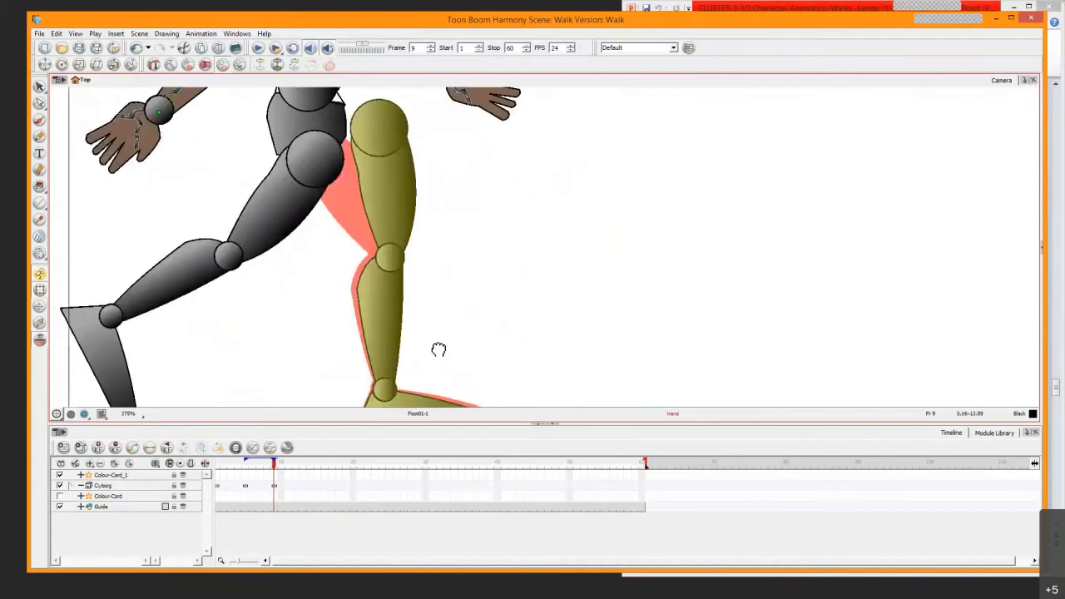
{"action": "left_click", "coordinate": [135, 359]}
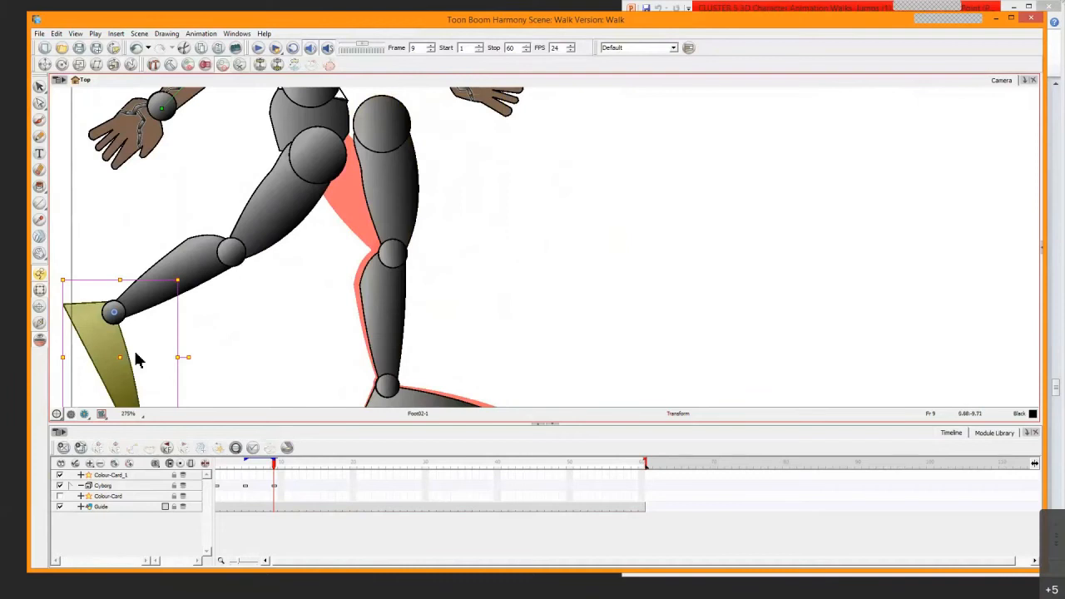
{"action": "left_click", "coordinate": [297, 129]}
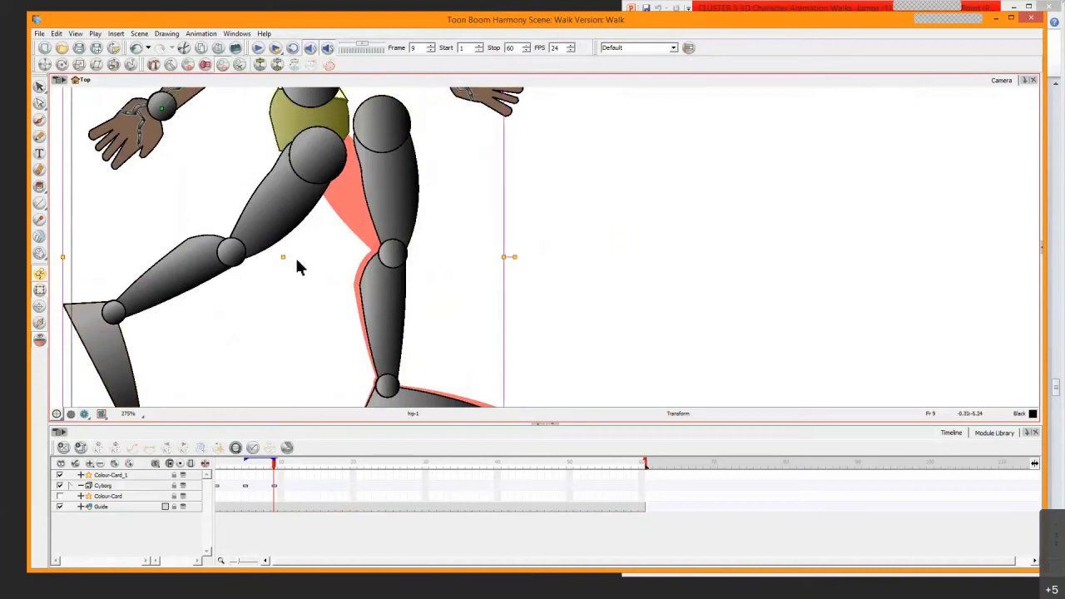
{"action": "left_click_drag", "start_coordinate": [289, 265], "coordinate": [328, 249]}
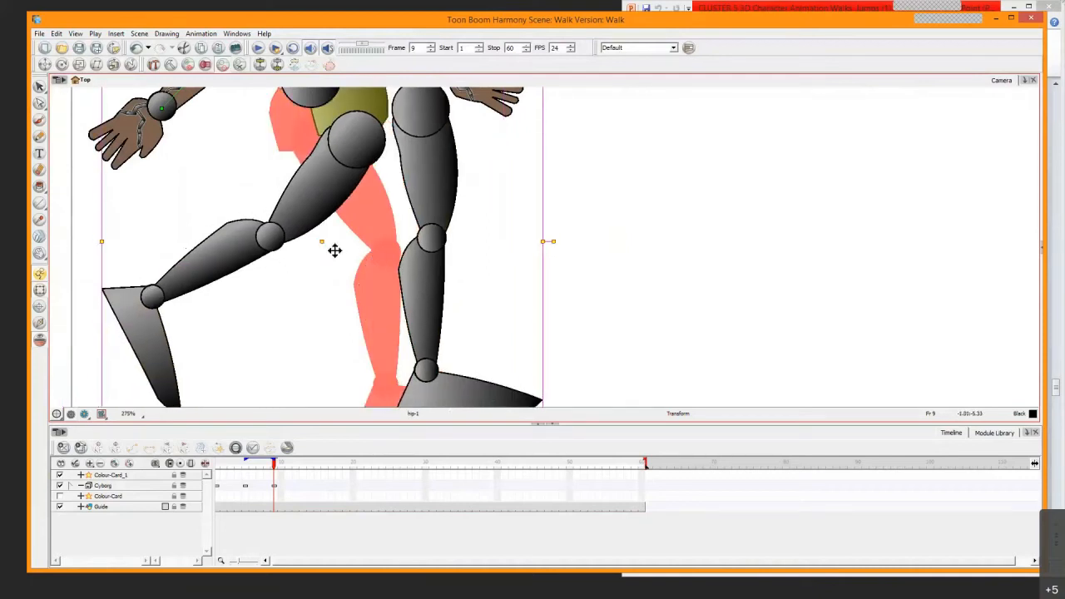
{"action": "key", "text": "1"}
{"action": "key", "text": "1"}
{"action": "key", "text": "1"}
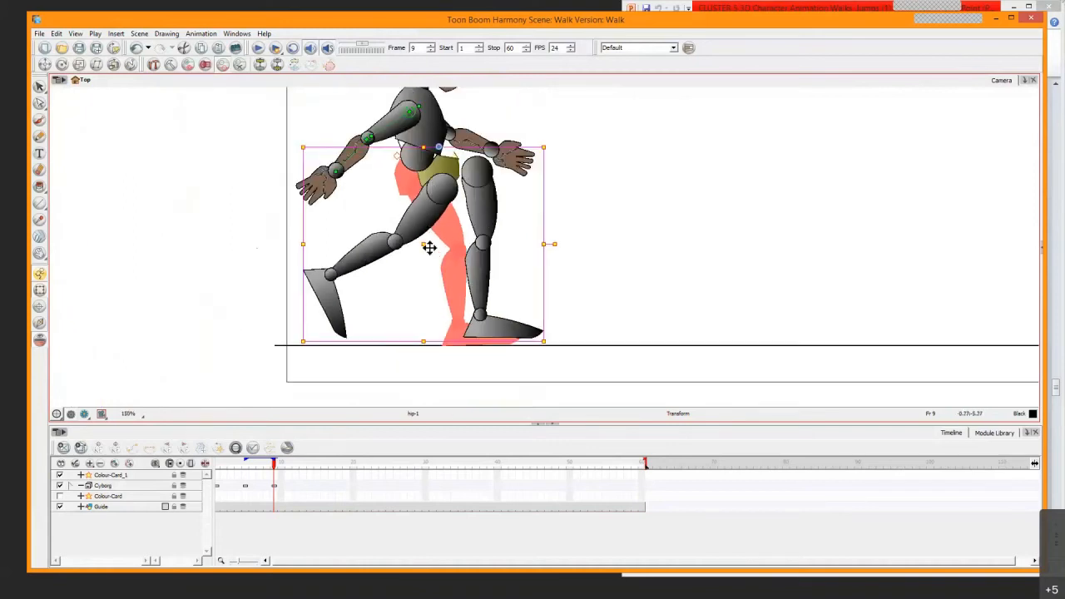
{"action": "left_click_drag", "start_coordinate": [429, 248], "coordinate": [431, 244]}
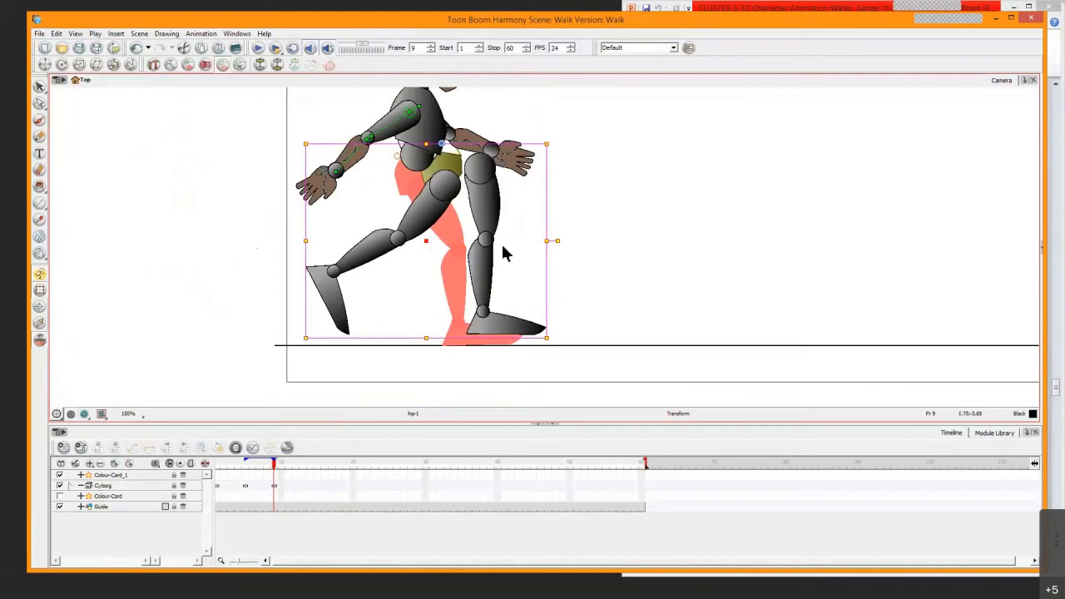
Move the whole forward leg back and down onto the onion-skinned planted foot and under the hip
{"action": "left_click", "coordinate": [491, 331]}
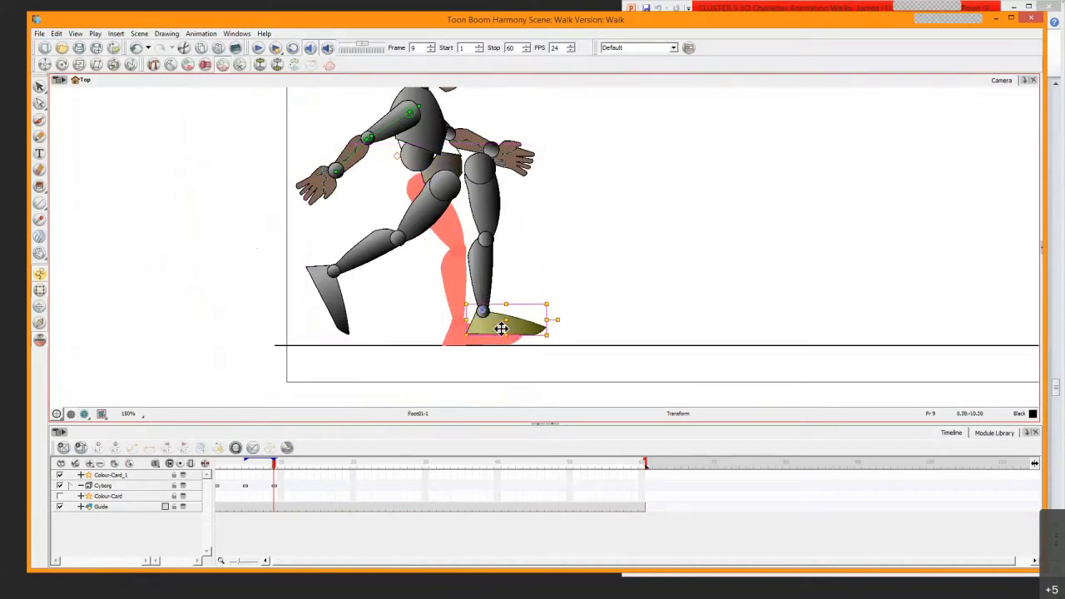
{"action": "key", "text": "b"}
{"action": "key", "text": "b"}
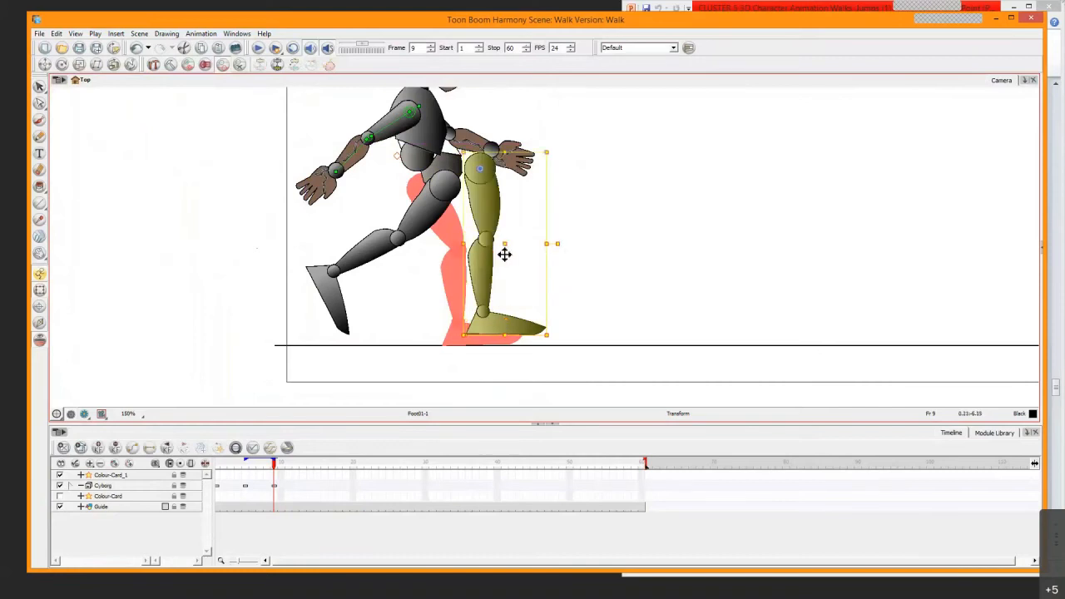
{"action": "left_click_drag", "start_coordinate": [508, 249], "coordinate": [480, 257]}
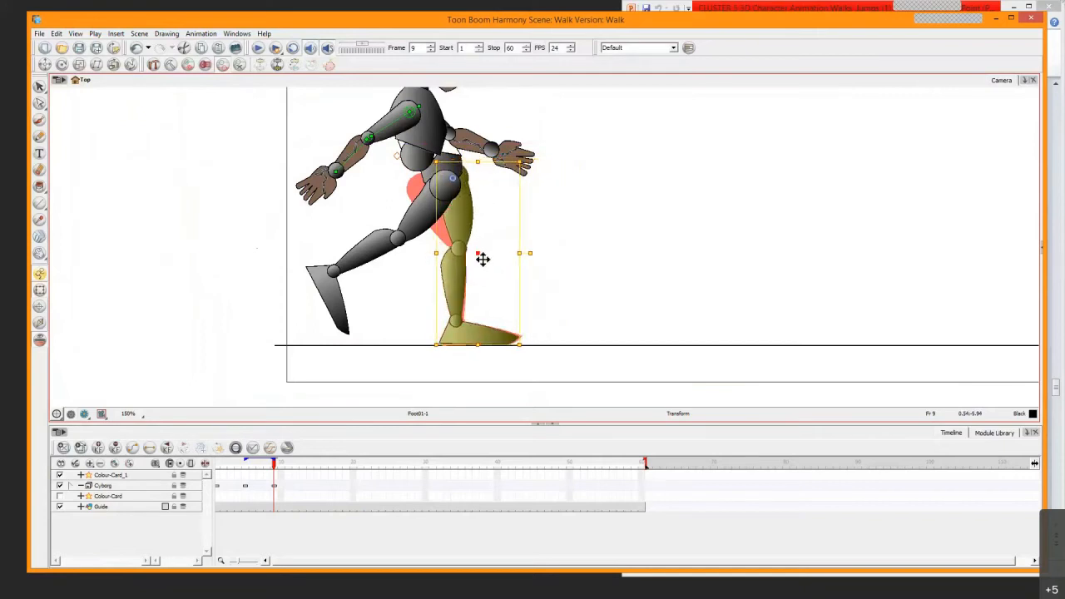
Rotate the whole back leg counterclockwise from the hip, swinging it forward past the planted leg at frame 9
{"action": "left_click", "coordinate": [346, 283]}
{"action": "left_click", "coordinate": [356, 268]}
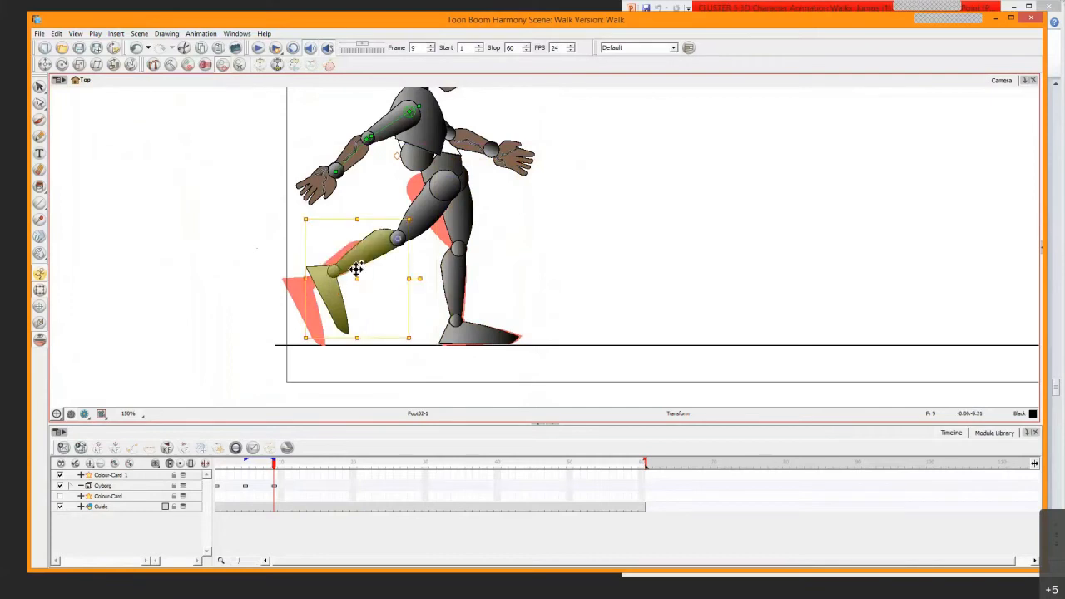
{"action": "left_click", "coordinate": [423, 233]}
{"action": "left_click_drag", "start_coordinate": [482, 251], "coordinate": [666, 72]}
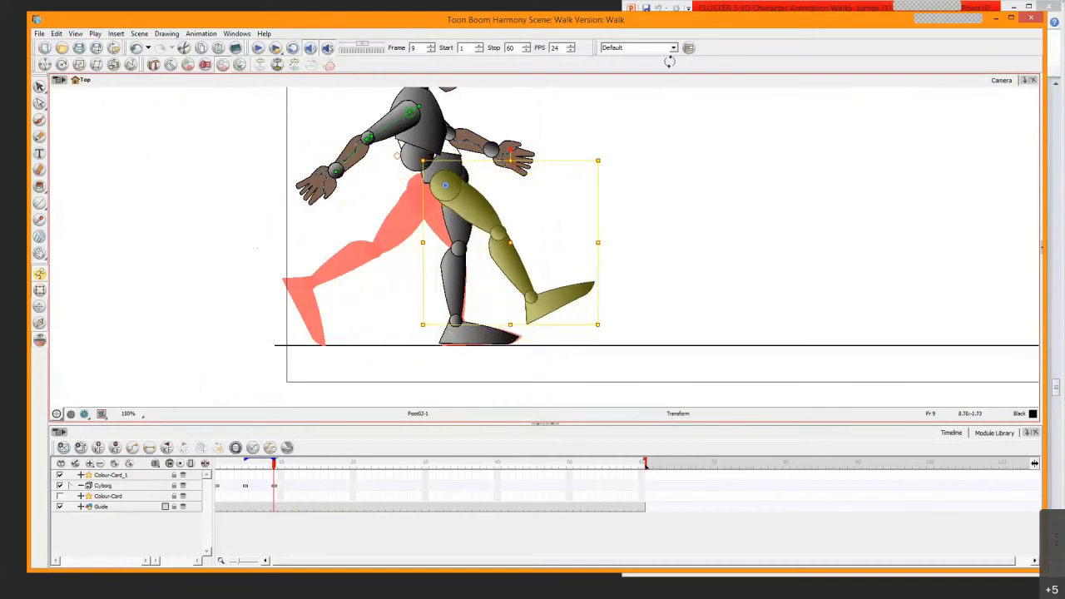
Rotate the swinging leg's lower leg and foot clockwise from the knee so it bends back behind the planted leg
{"action": "left_click", "coordinate": [564, 306]}
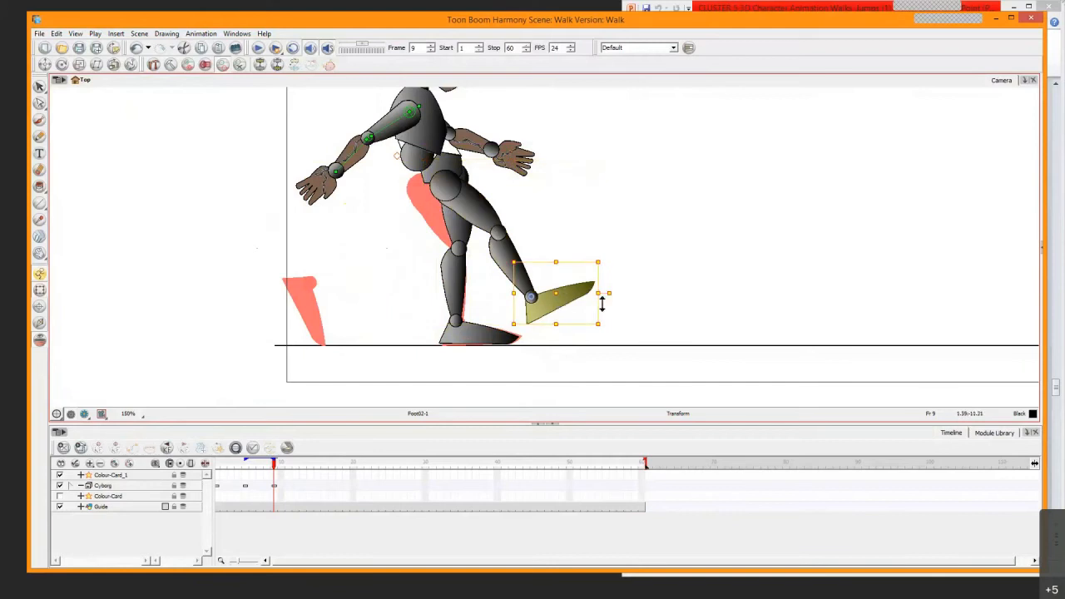
{"action": "key", "text": "b"}
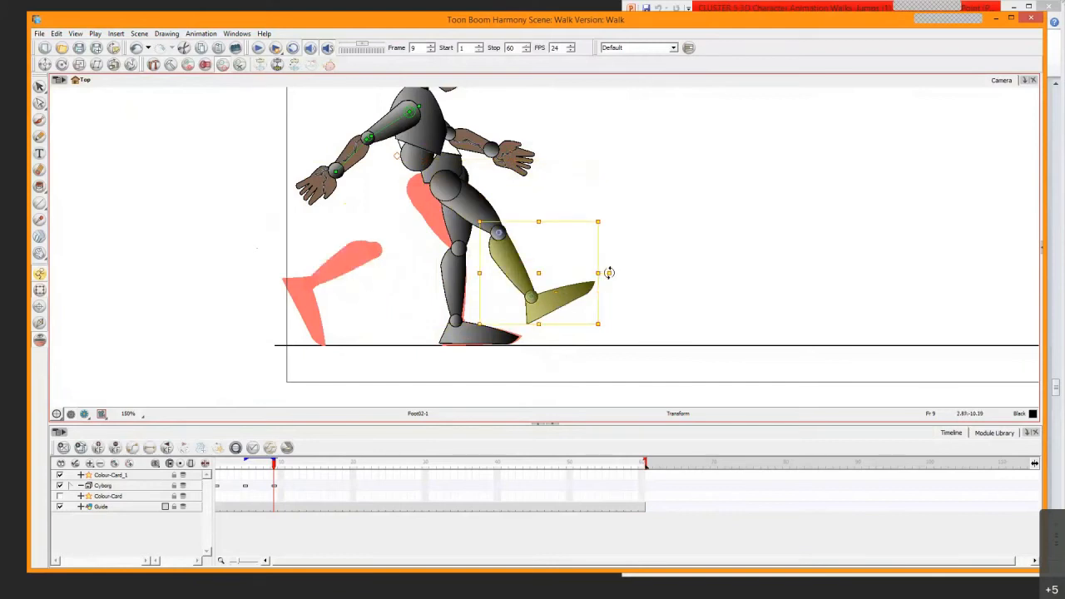
{"action": "left_click_drag", "start_coordinate": [609, 273], "coordinate": [490, 298]}
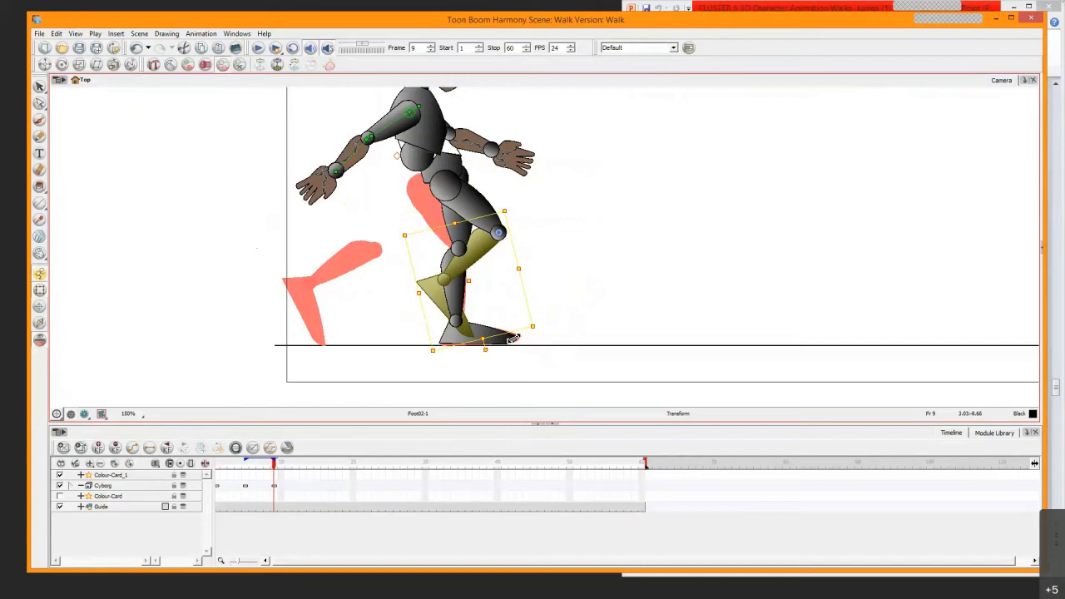
{"action": "key", "text": "b"}
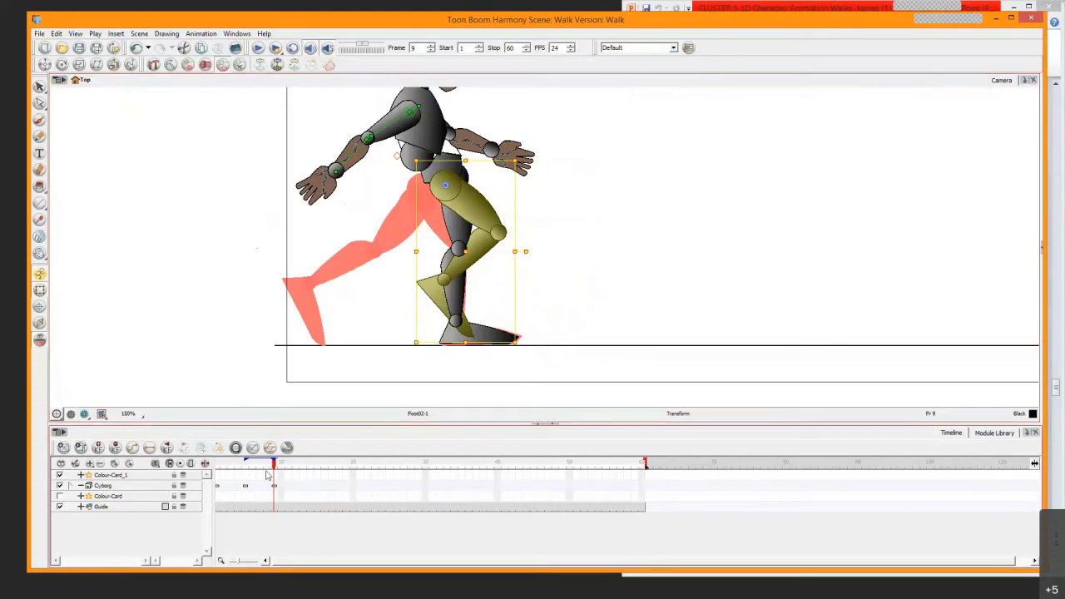
Check the walk-cycle reference in PowerPoint, then bend the near forearm and swing the near arm forward on frame 1
{"action": "left_click_drag", "start_coordinate": [273, 465], "coordinate": [164, 467]}
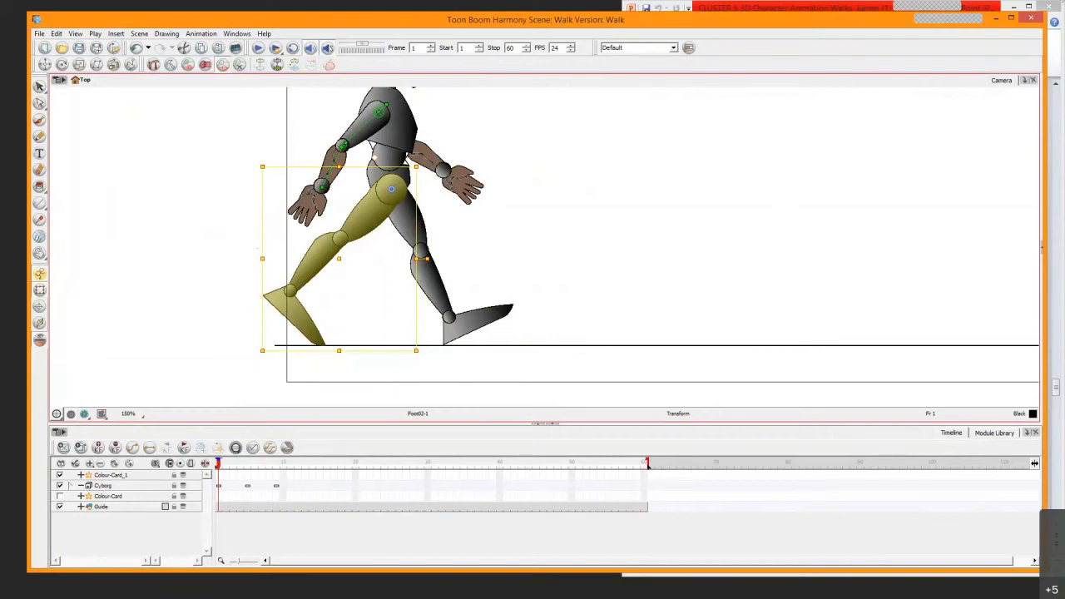
{"action": "key", "text": "alt+Tab"}
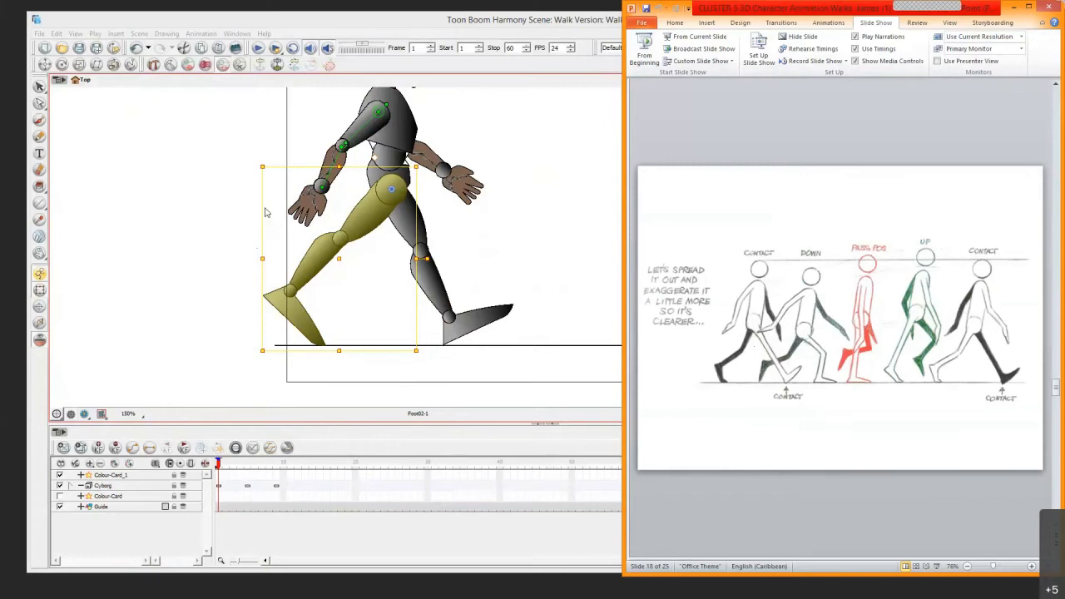
{"action": "left_click", "coordinate": [305, 208]}
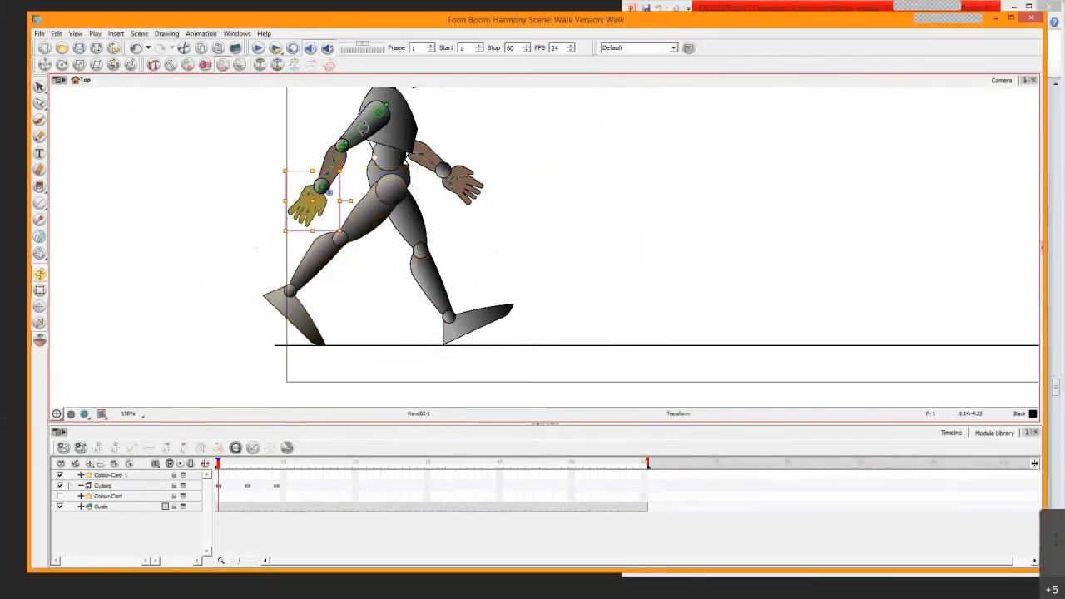
{"action": "left_click", "coordinate": [335, 168]}
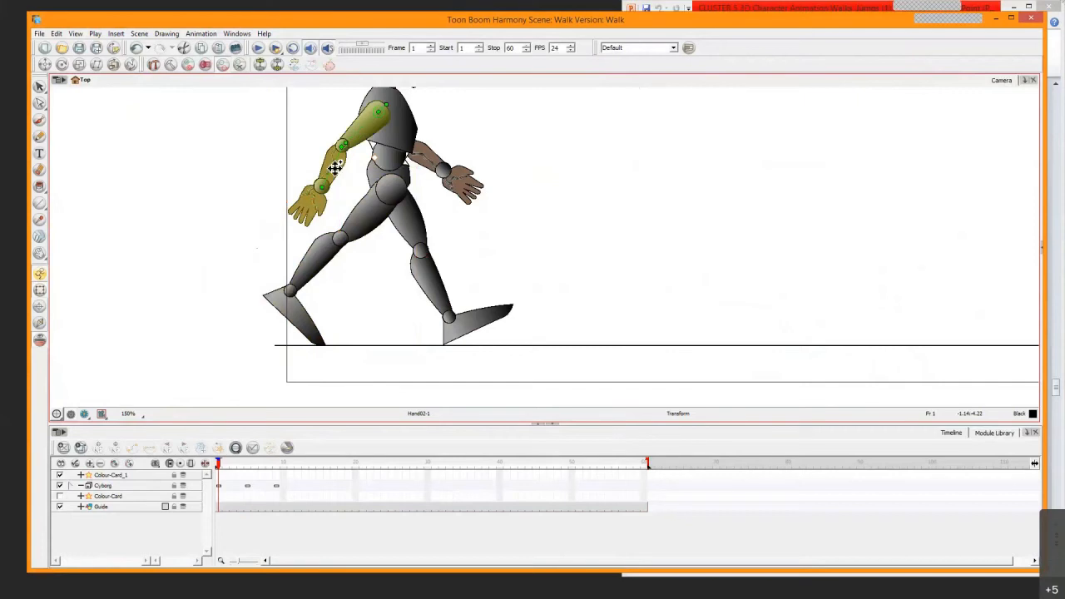
{"action": "left_click_drag", "start_coordinate": [334, 168], "coordinate": [332, 168]}
{"action": "left_click", "coordinate": [366, 125]}
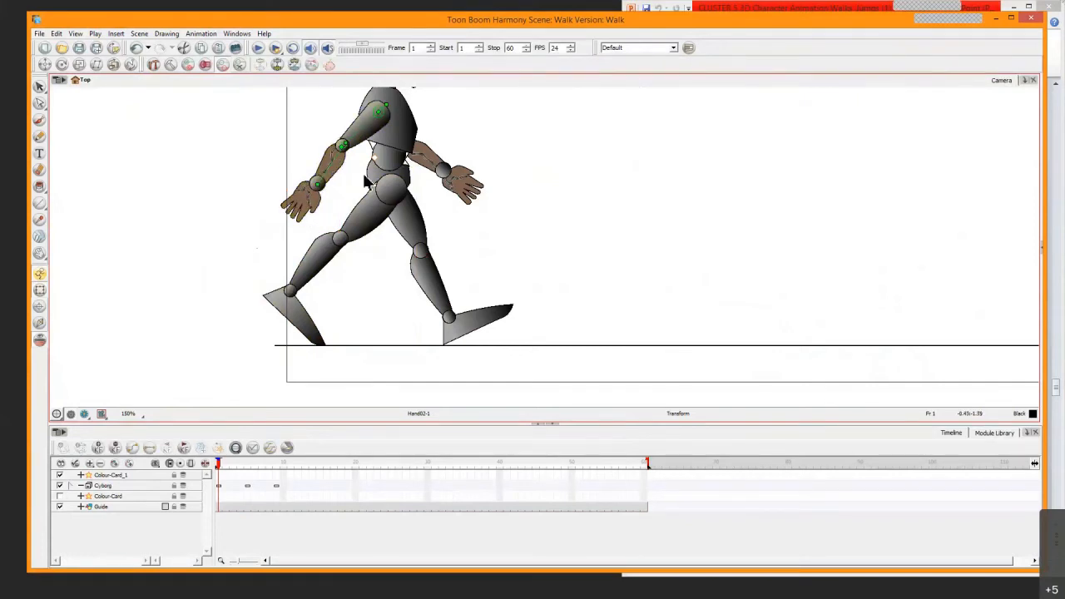
{"action": "left_click_drag", "start_coordinate": [407, 158], "coordinate": [400, 100]}
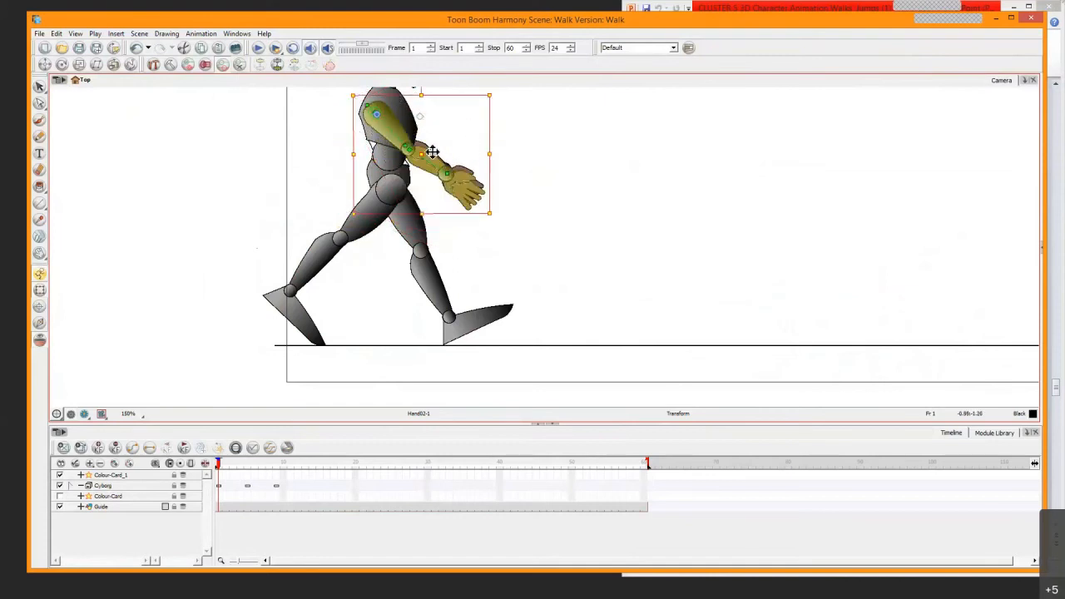
On frame 1, swing the entire far arm behind the torso and lower its forearm slightly
{"action": "left_click", "coordinate": [464, 175]}
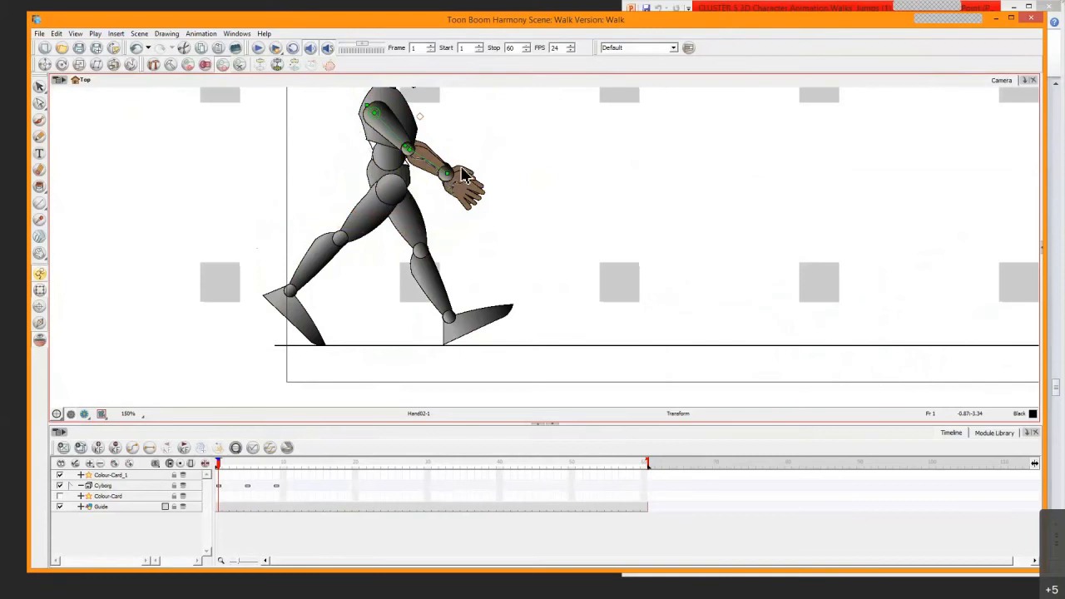
{"action": "key", "text": "b"}
{"action": "key", "text": "b"}
{"action": "left_click_drag", "start_coordinate": [498, 149], "coordinate": [311, 234]}
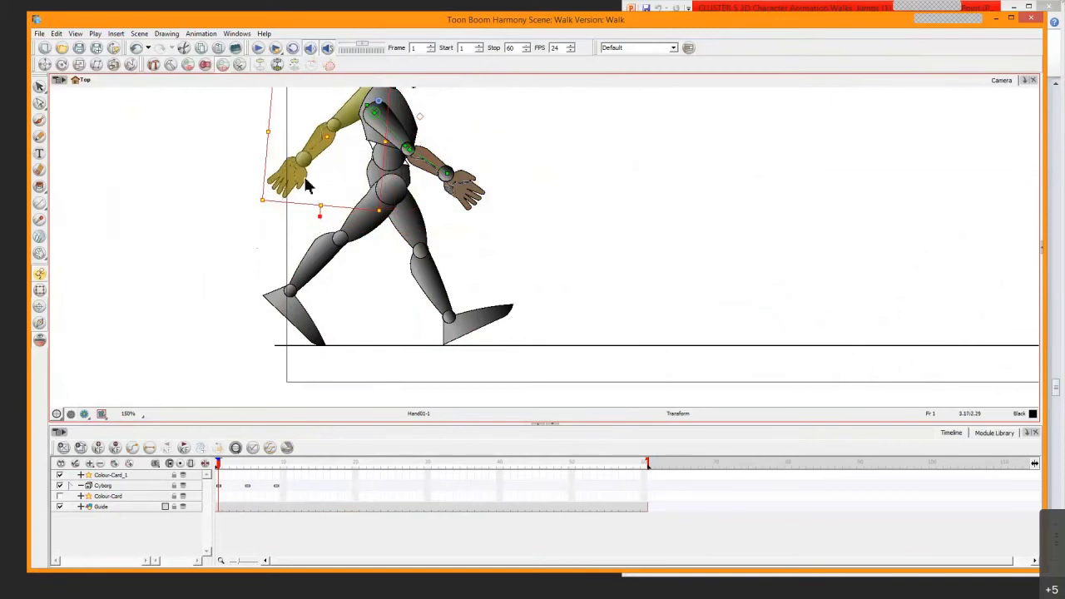
{"action": "left_click", "coordinate": [314, 148]}
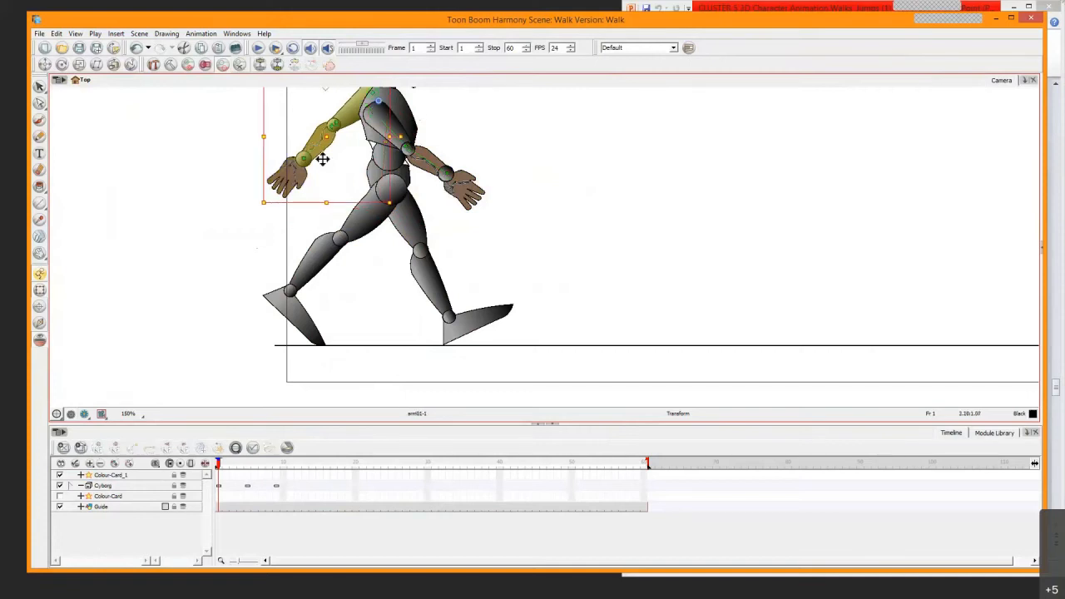
{"action": "left_click_drag", "start_coordinate": [315, 146], "coordinate": [324, 153]}
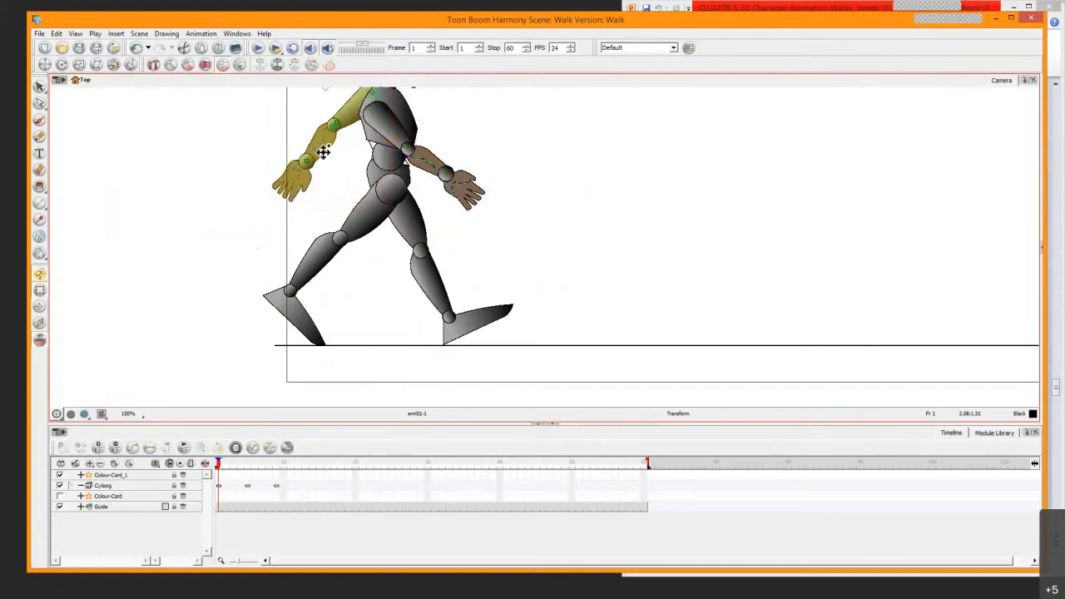
Try to swing the far arm behind the torso on frame 5, then undo the rotation
{"action": "left_click", "coordinate": [245, 479]}
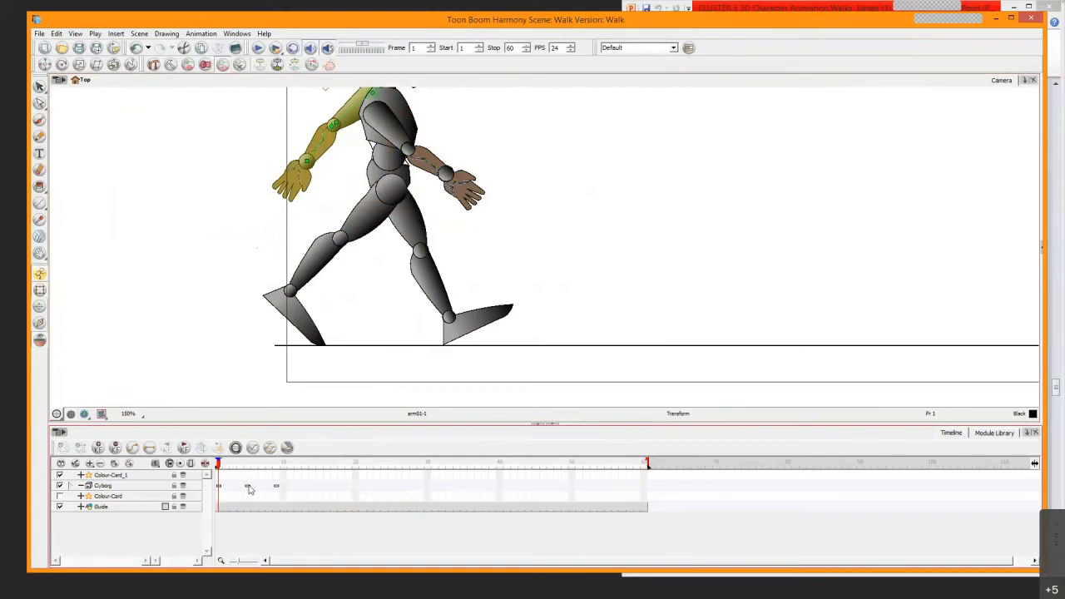
{"action": "left_click", "coordinate": [248, 487]}
{"action": "left_click", "coordinate": [516, 155]}
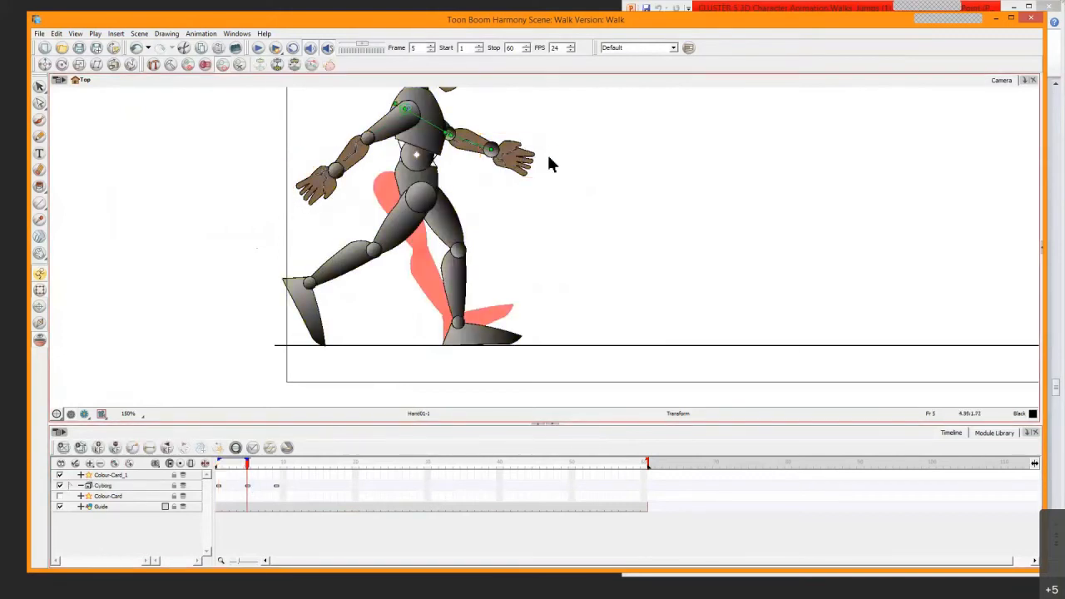
{"action": "left_click_drag", "start_coordinate": [519, 171], "coordinate": [270, 210]}
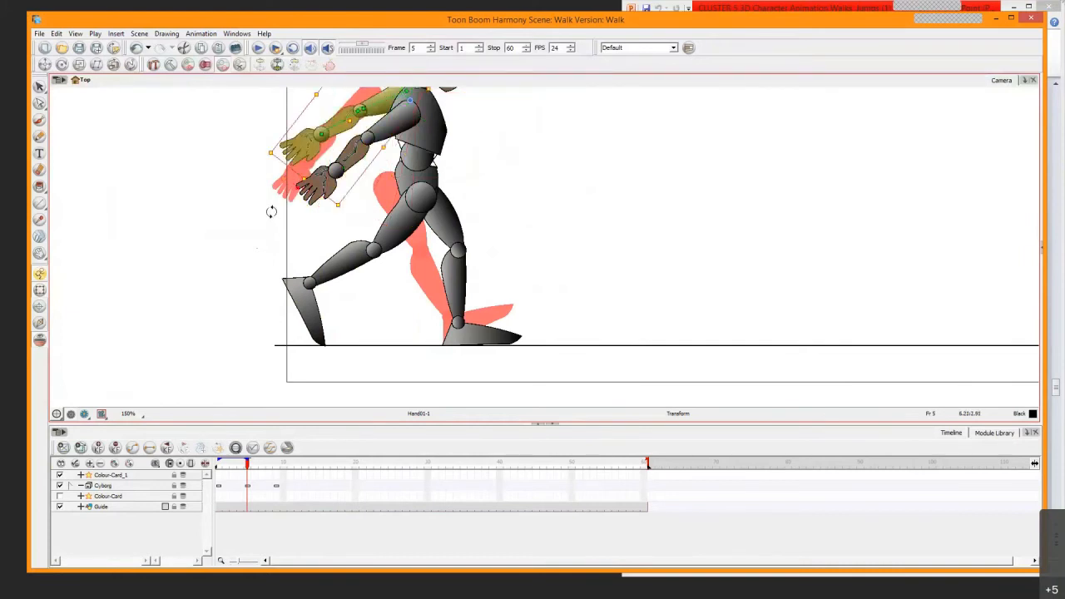
{"action": "left_click_drag", "start_coordinate": [426, 193], "coordinate": [416, 274]}
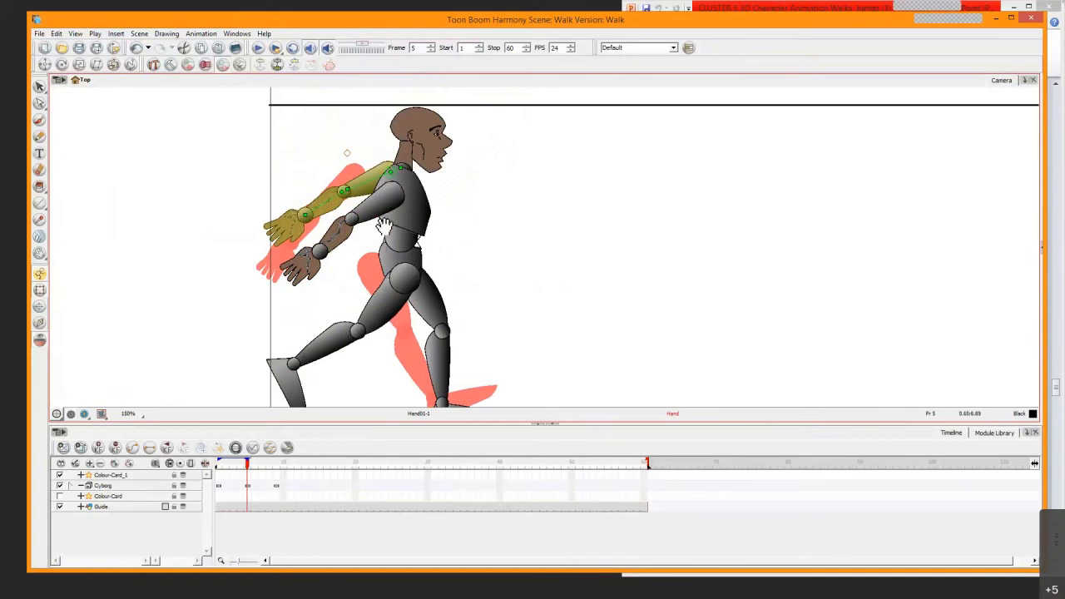
{"action": "left_click_drag", "start_coordinate": [320, 201], "coordinate": [340, 209]}
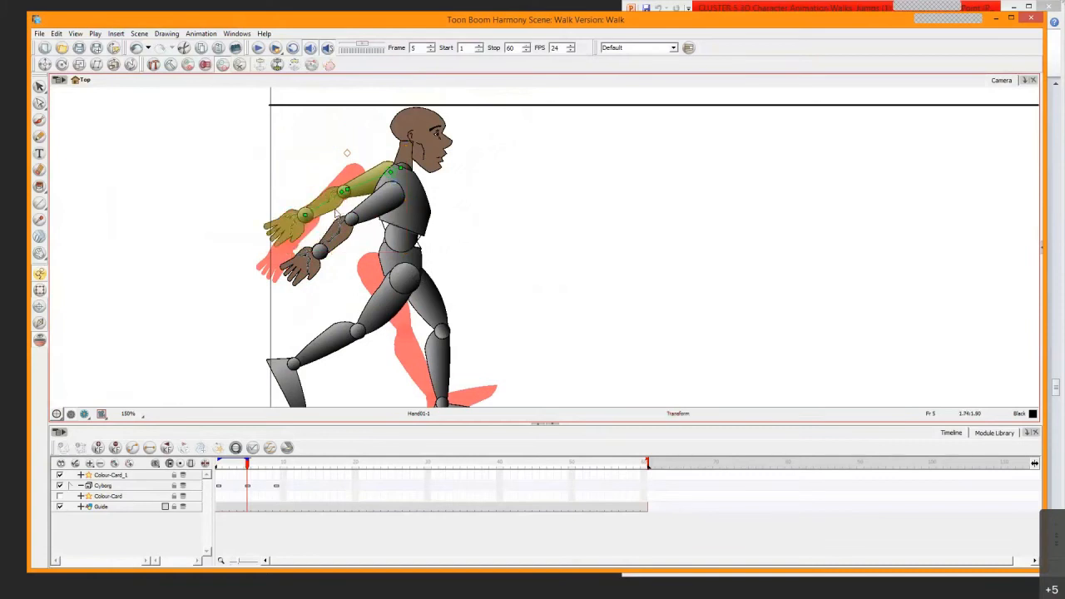
{"action": "key", "text": "ctrl+z"}
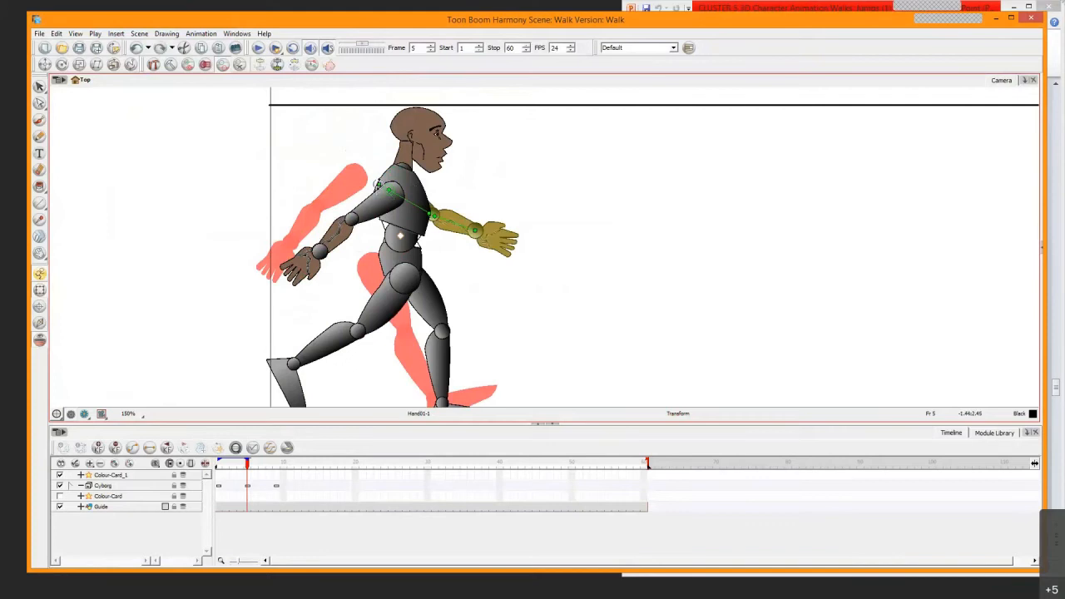
On frame 5, rotate the far arm behind the torso and swing the near arm forward
{"action": "left_click_drag", "start_coordinate": [376, 179], "coordinate": [427, 181]}
{"action": "left_click_drag", "start_coordinate": [325, 215], "coordinate": [338, 216]}
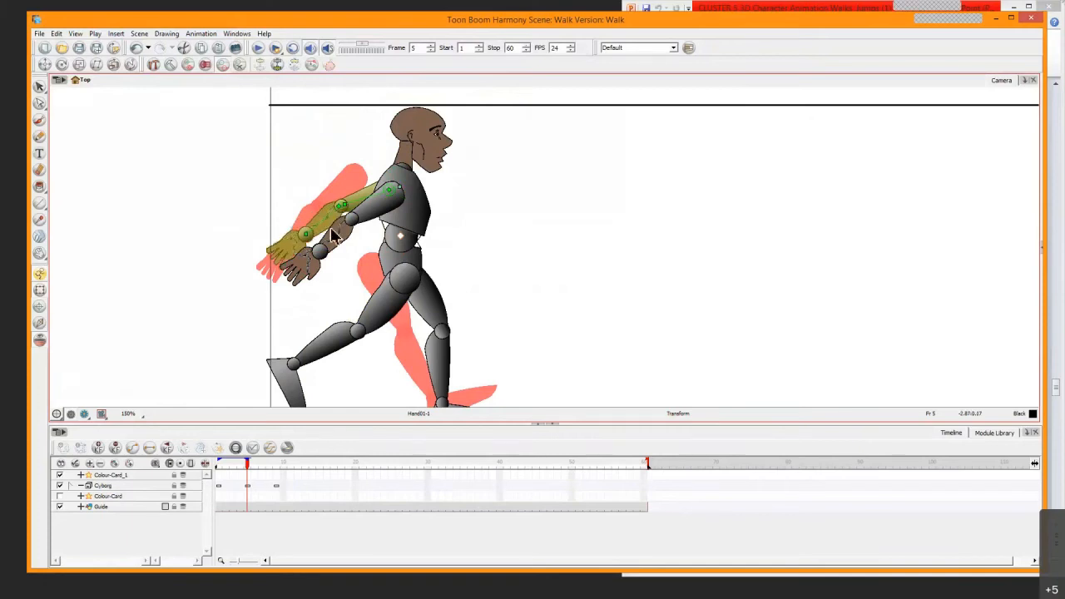
{"action": "left_click", "coordinate": [341, 238]}
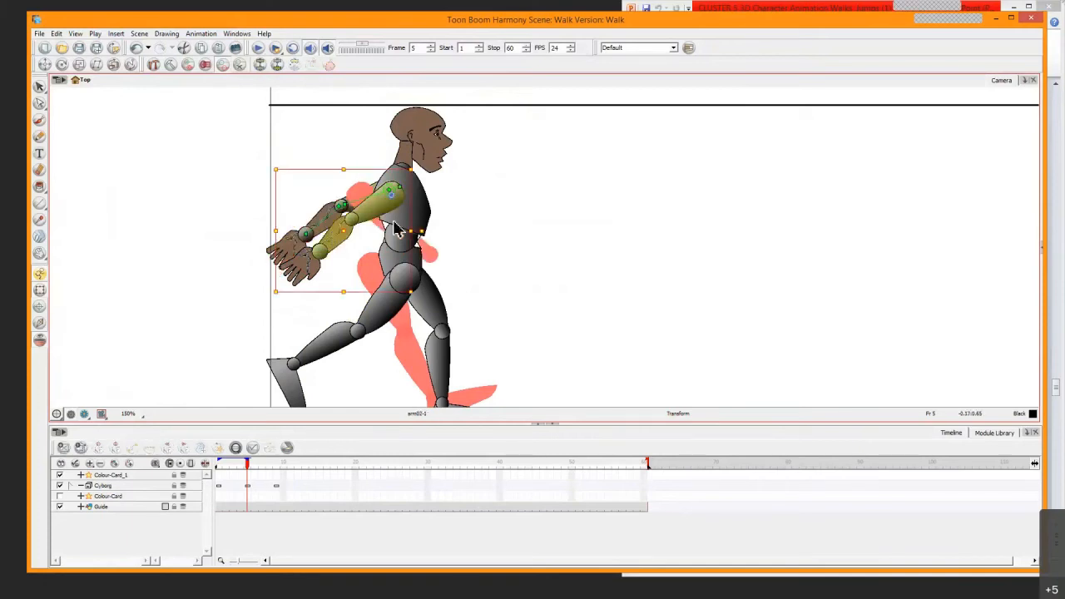
{"action": "key", "text": "b"}
{"action": "key", "text": "b"}
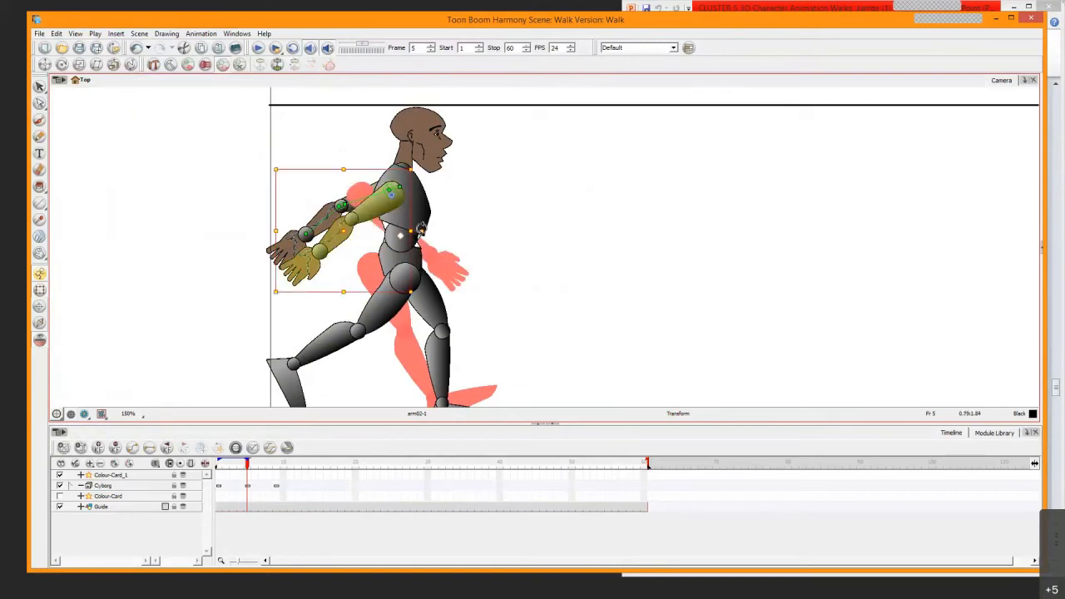
{"action": "left_click_drag", "start_coordinate": [422, 229], "coordinate": [408, 171]}
{"action": "left_click", "coordinate": [580, 223]}
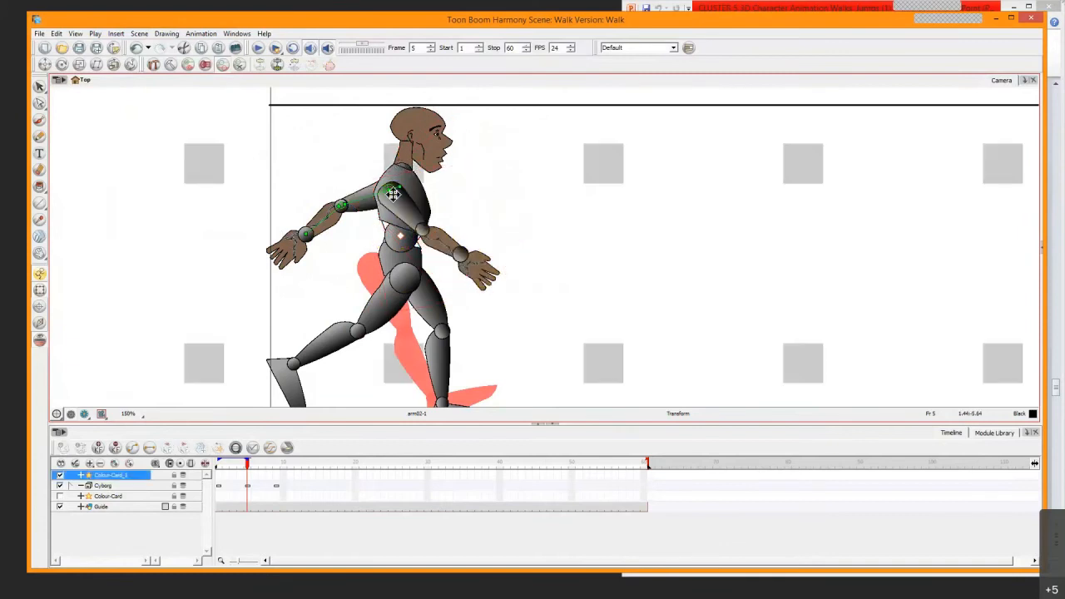
Lower the far arm on frame 5, then undo the frame's arm changes
{"action": "mouse_move", "coordinate": [393, 194]}
{"action": "left_mouse_down"}
{"action": "mouse_move", "coordinate": [399, 187]}
{"action": "mouse_move", "coordinate": [396, 208]}
{"action": "left_mouse_up"}
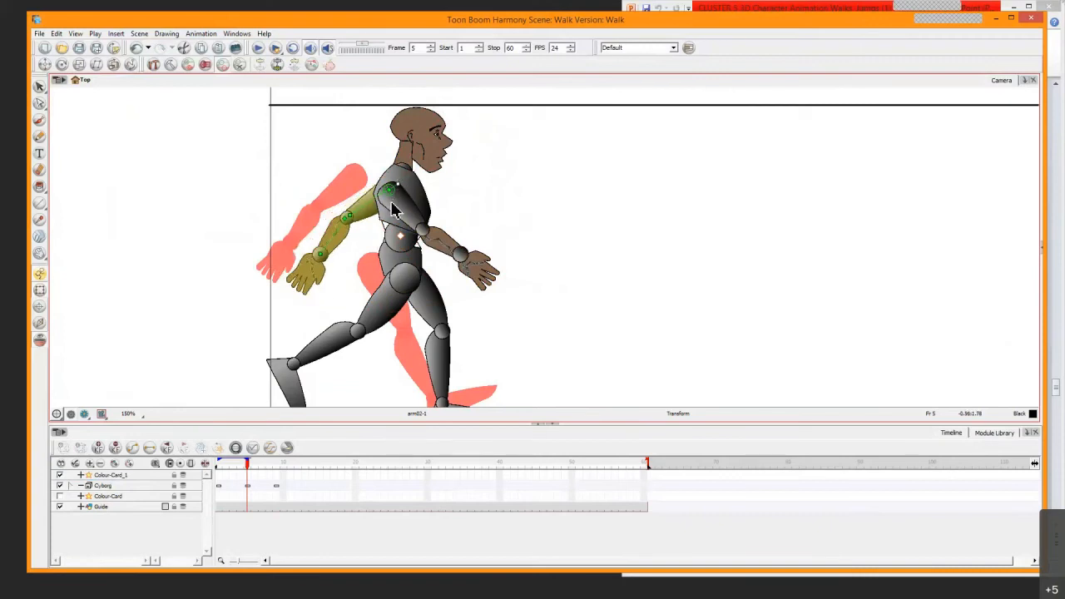
{"action": "left_click", "coordinate": [573, 233]}
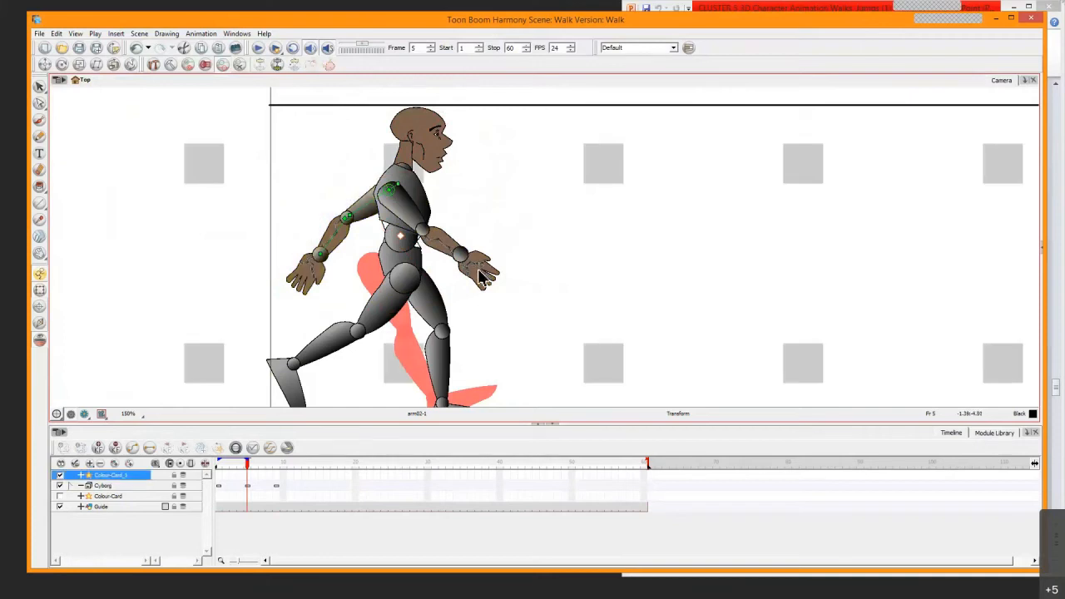
{"action": "key", "text": "ctrl+z"}
{"action": "key", "text": "ctrl+z"}
{"action": "key", "text": "ctrl+z"}
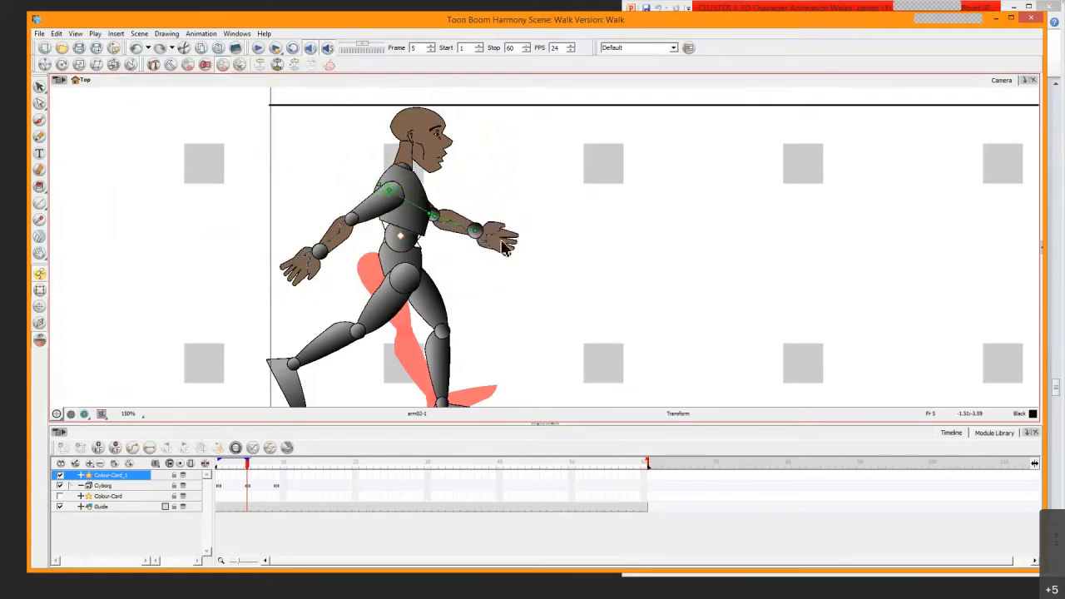
Try rotating the front-facing far arm backward again on frame 5 and undo that rotation
{"action": "left_click", "coordinate": [499, 239]}
{"action": "key", "text": "Escape"}
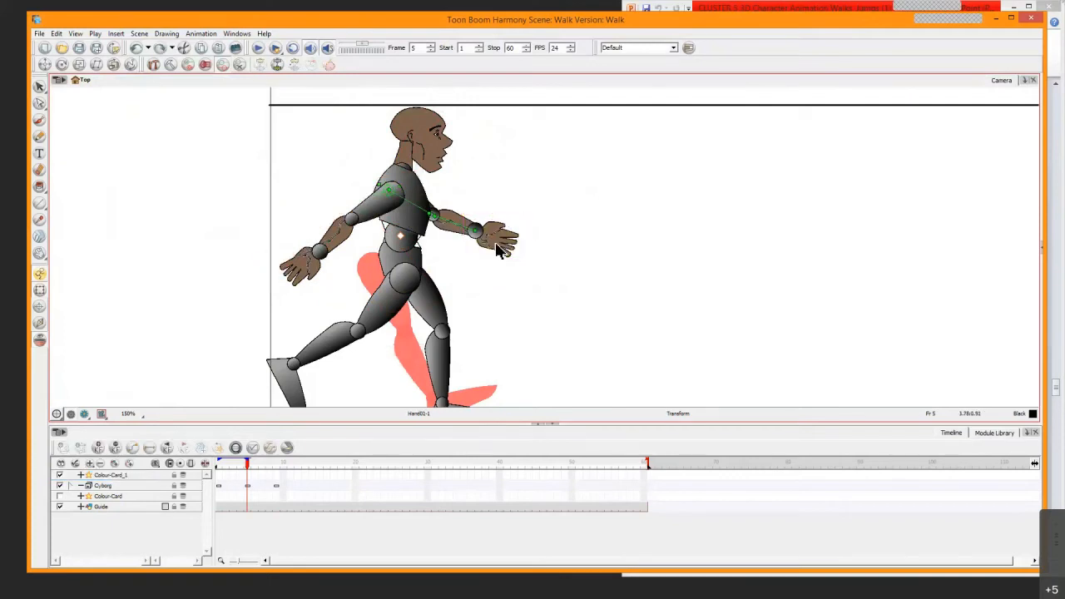
{"action": "left_click_drag", "start_coordinate": [497, 250], "coordinate": [295, 291]}
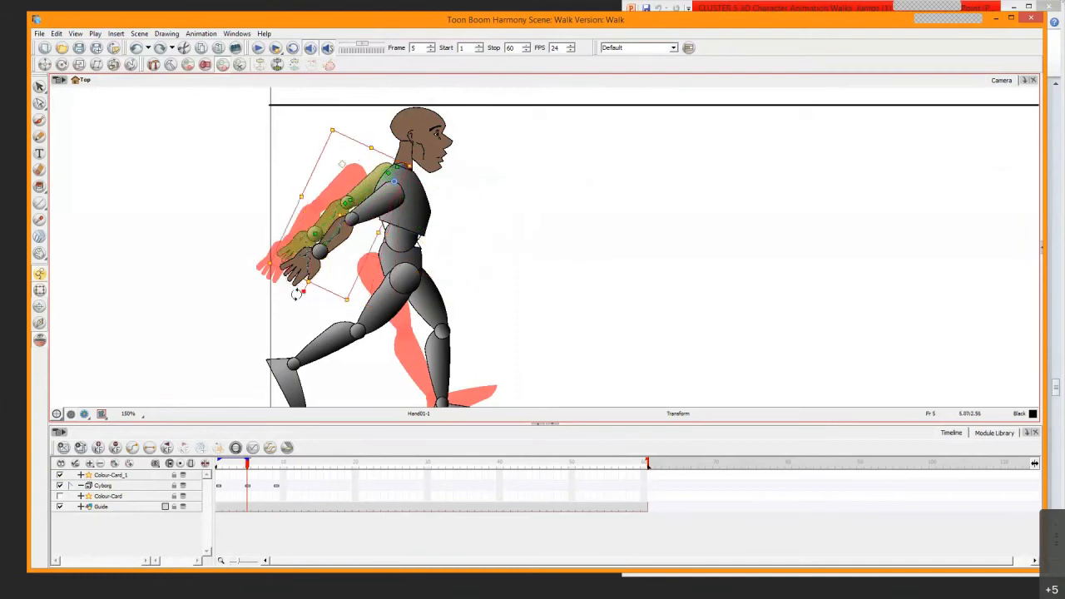
{"action": "key", "text": "ctrl+z"}
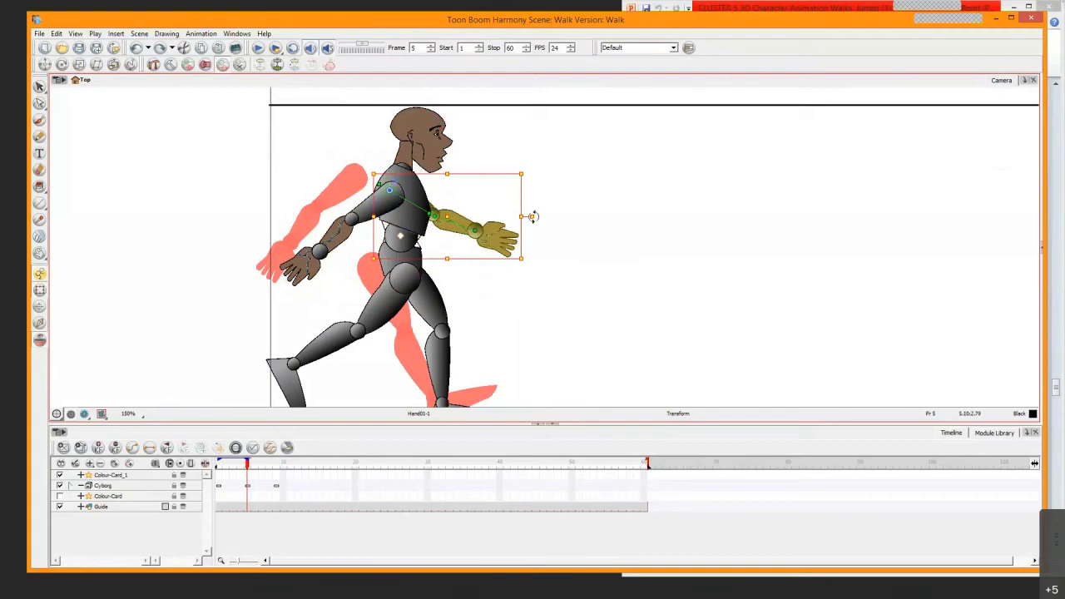
Swing the far arm behind the body, adjust its forearm, and rotate the near arm forward on frame 5
{"action": "left_click_drag", "start_coordinate": [533, 217], "coordinate": [278, 281]}
{"action": "left_click_drag", "start_coordinate": [325, 218], "coordinate": [333, 247]}
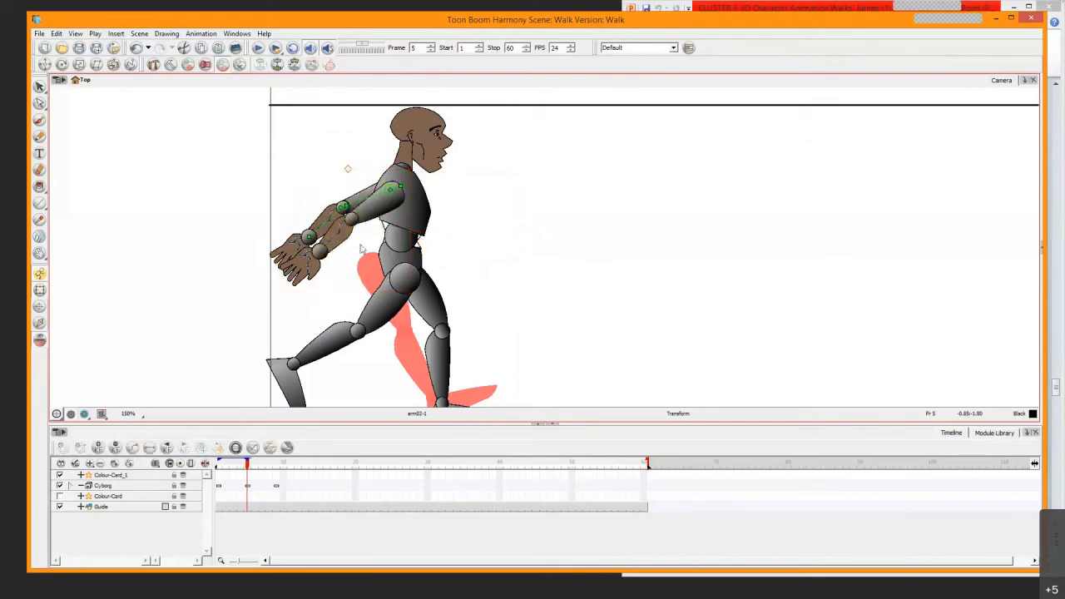
{"action": "left_click_drag", "start_coordinate": [428, 224], "coordinate": [403, 183]}
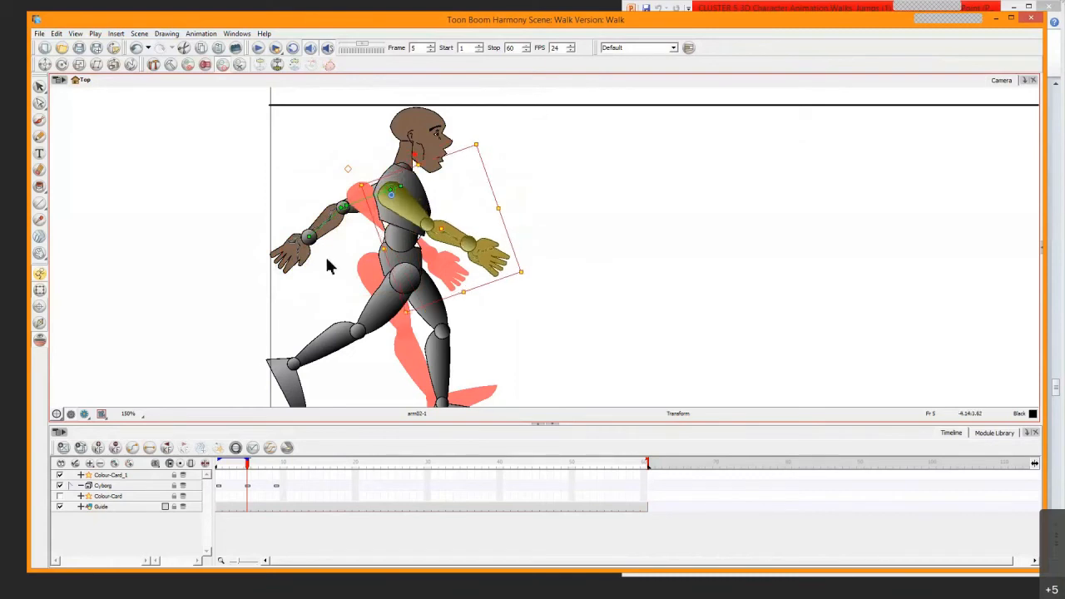
{"action": "left_click", "coordinate": [313, 282]}
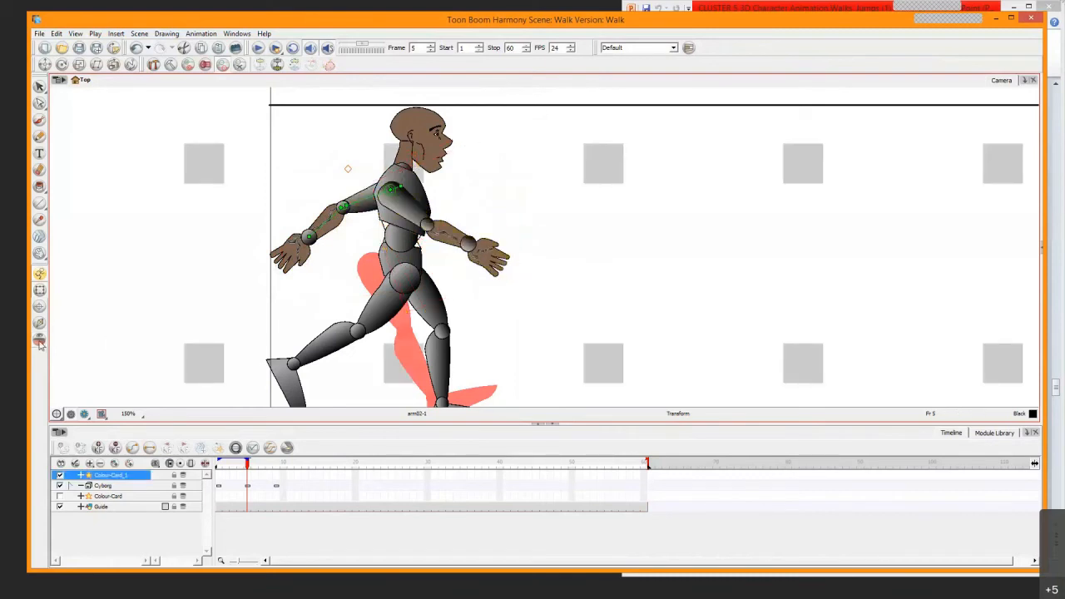
Turn off onion skinning and shift the whole far arm slightly forward at the shoulder on frame 5
{"action": "left_click", "coordinate": [300, 258]}
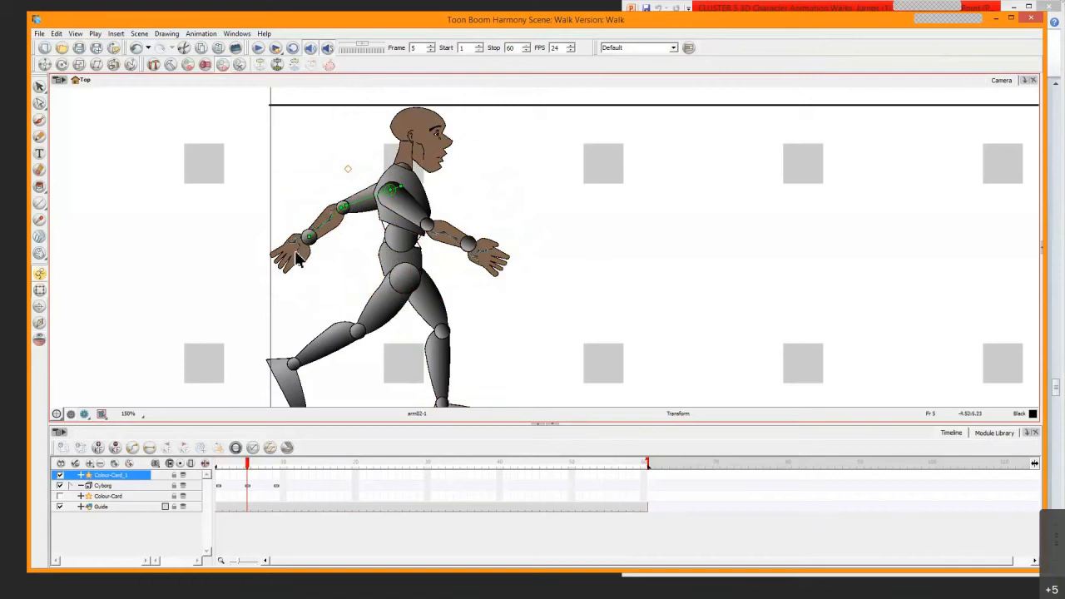
{"action": "key", "text": "b"}
{"action": "key", "text": "b"}
{"action": "key", "text": "b"}
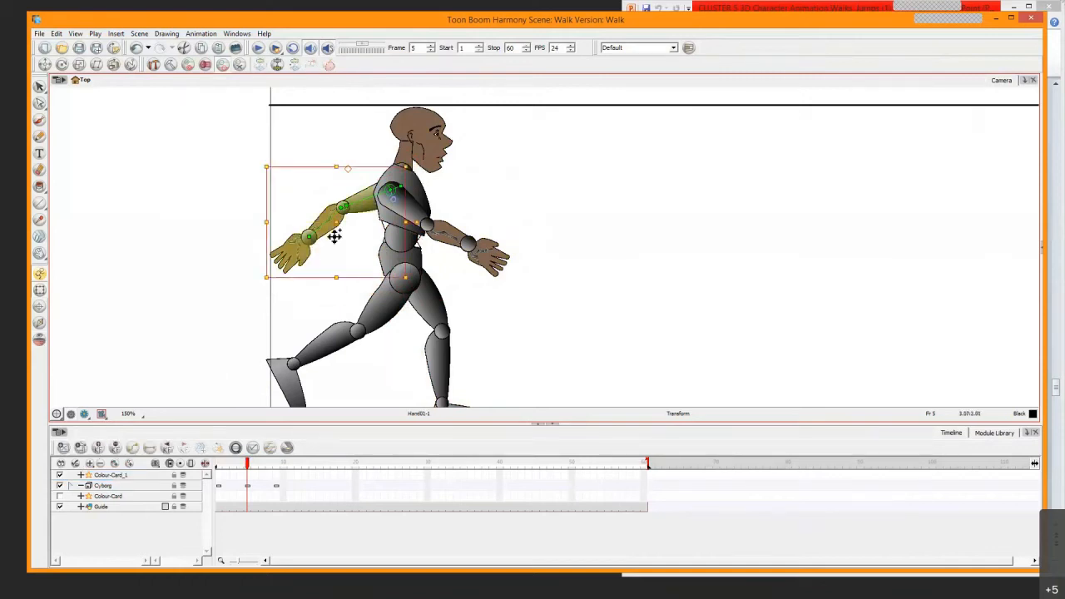
{"action": "key", "text": "b"}
{"action": "key", "text": "shift+b"}
{"action": "left_click_drag", "start_coordinate": [342, 225], "coordinate": [353, 220]}
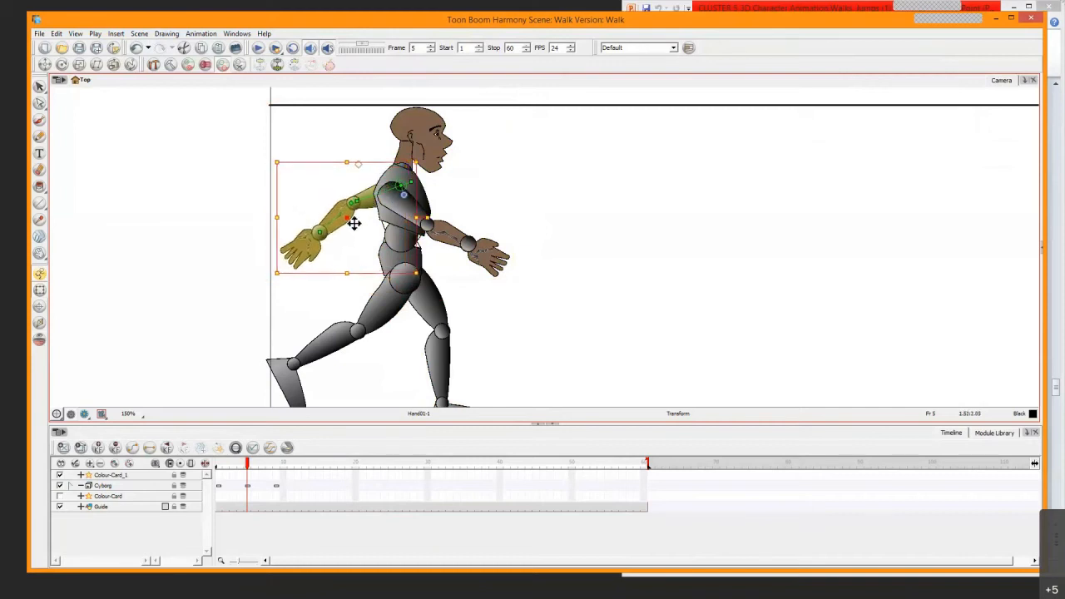
Return to frame 1, undo the far arm's backward swing, and select the whole Cyborg layer
{"action": "left_click_drag", "start_coordinate": [249, 466], "coordinate": [218, 474]}
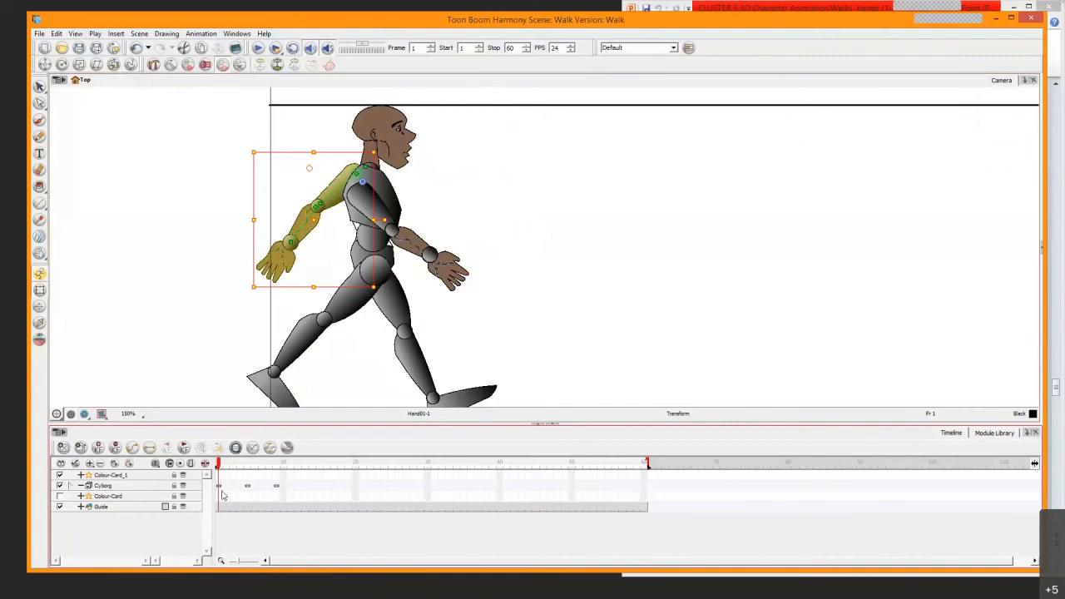
{"action": "key", "text": "ctrl+z"}
{"action": "key", "text": "ctrl+z"}
{"action": "key", "text": "ctrl+z"}
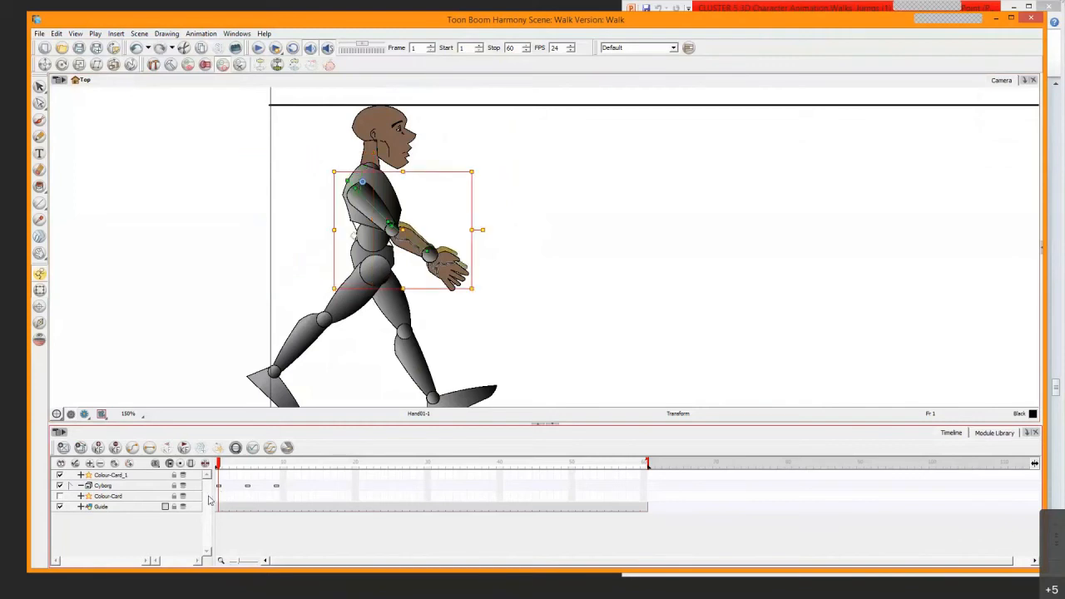
{"action": "left_click", "coordinate": [121, 485]}
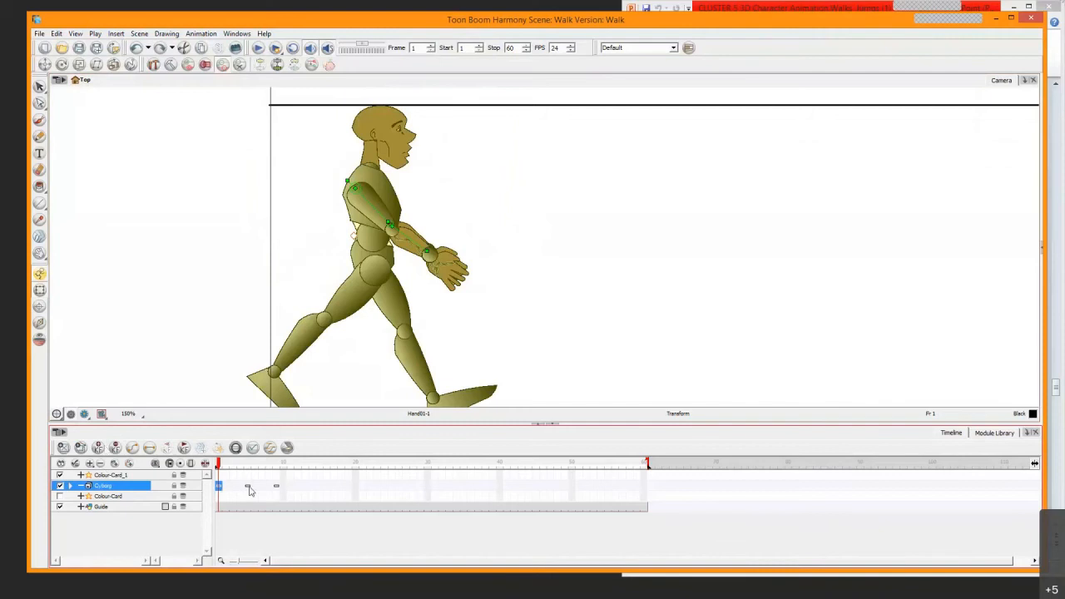
Compare the key frames, swing the far arm behind the body on frame 1, and shift it slightly forward at the shoulder
{"action": "left_click", "coordinate": [248, 486]}
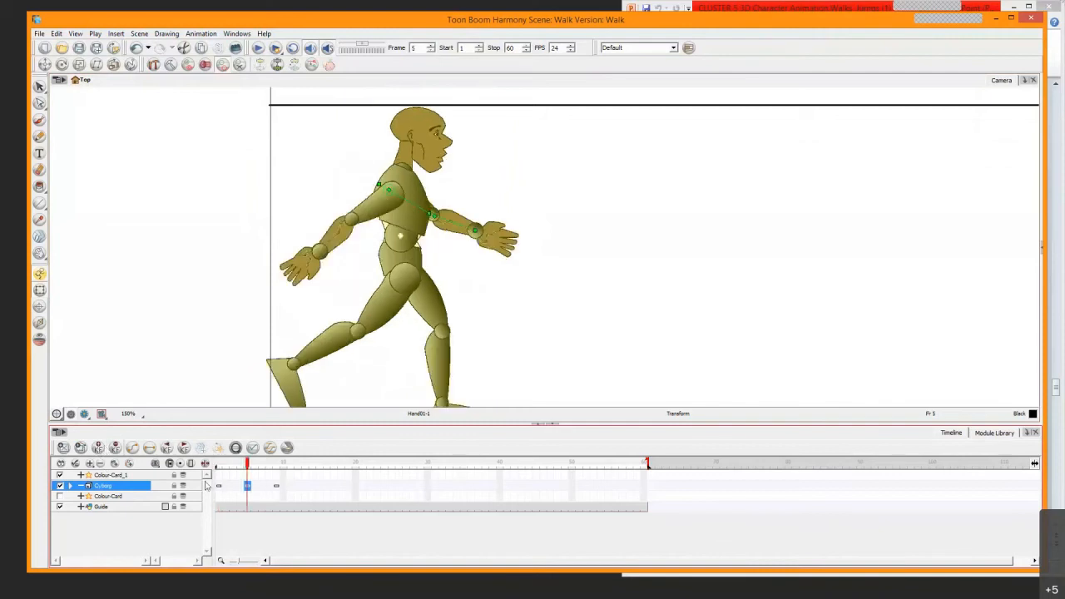
{"action": "left_click", "coordinate": [276, 486]}
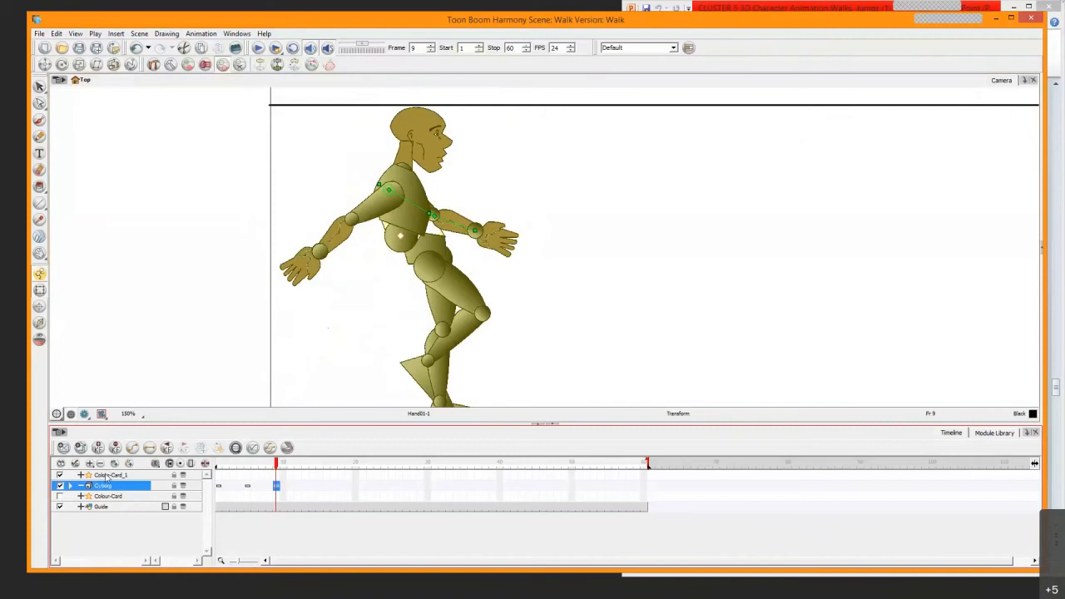
{"action": "left_click", "coordinate": [221, 486]}
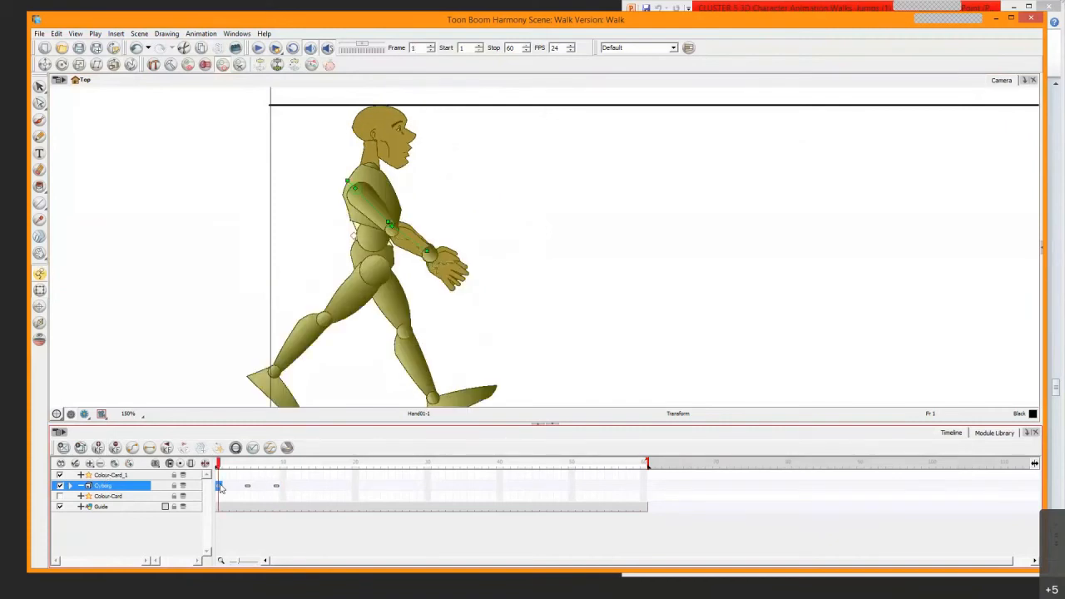
{"action": "left_click", "coordinate": [406, 233]}
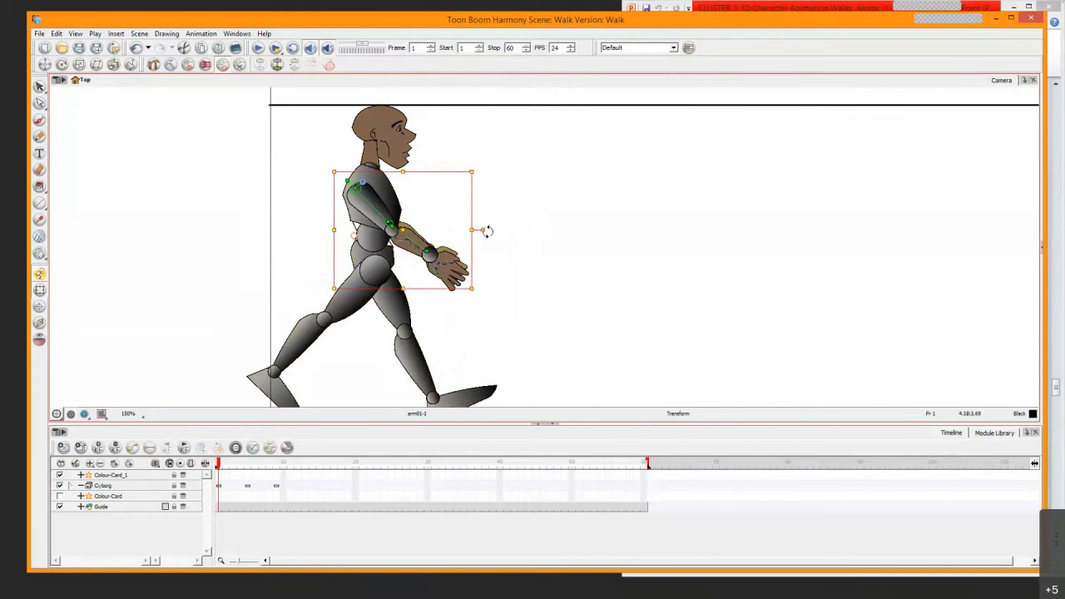
{"action": "left_click_drag", "start_coordinate": [478, 231], "coordinate": [306, 285]}
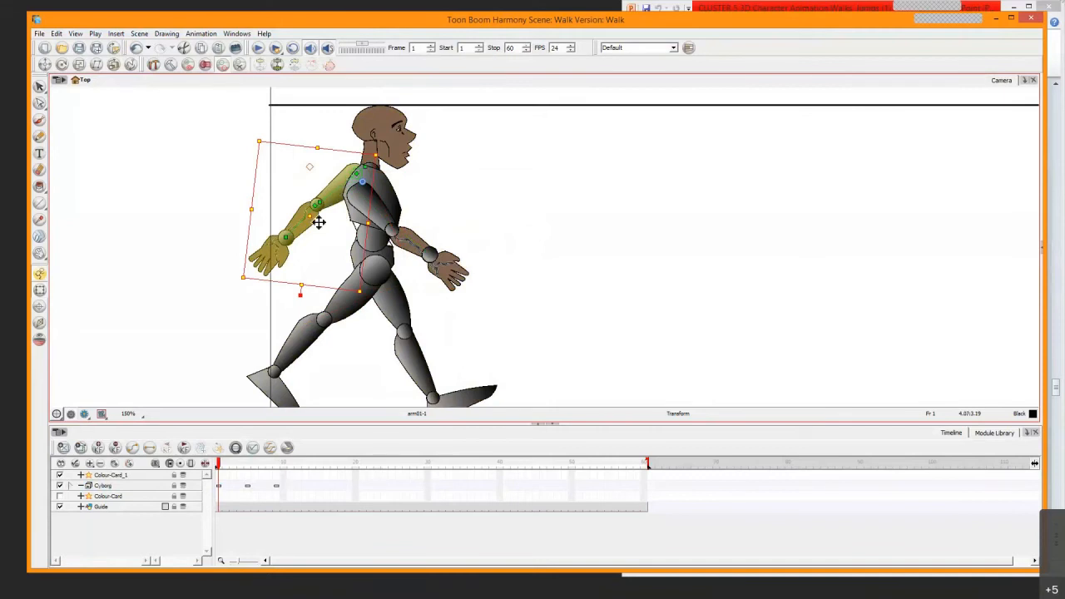
{"action": "left_click_drag", "start_coordinate": [314, 224], "coordinate": [330, 229]}
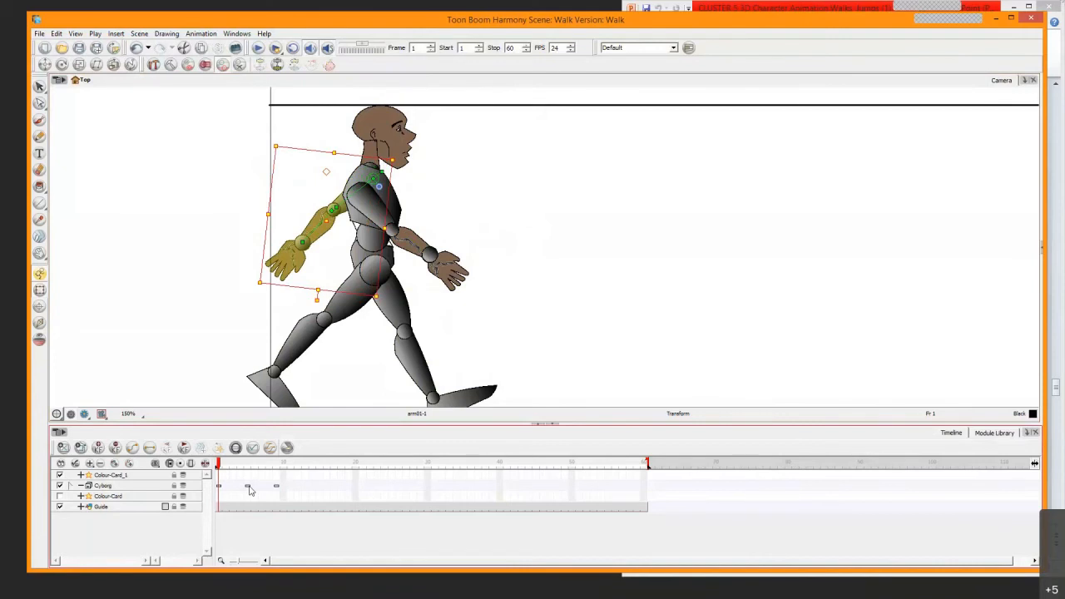
Compare frames 1 and 5, and rotate the whole near arm forward at the shoulder on frame 5
{"action": "left_click", "coordinate": [248, 486]}
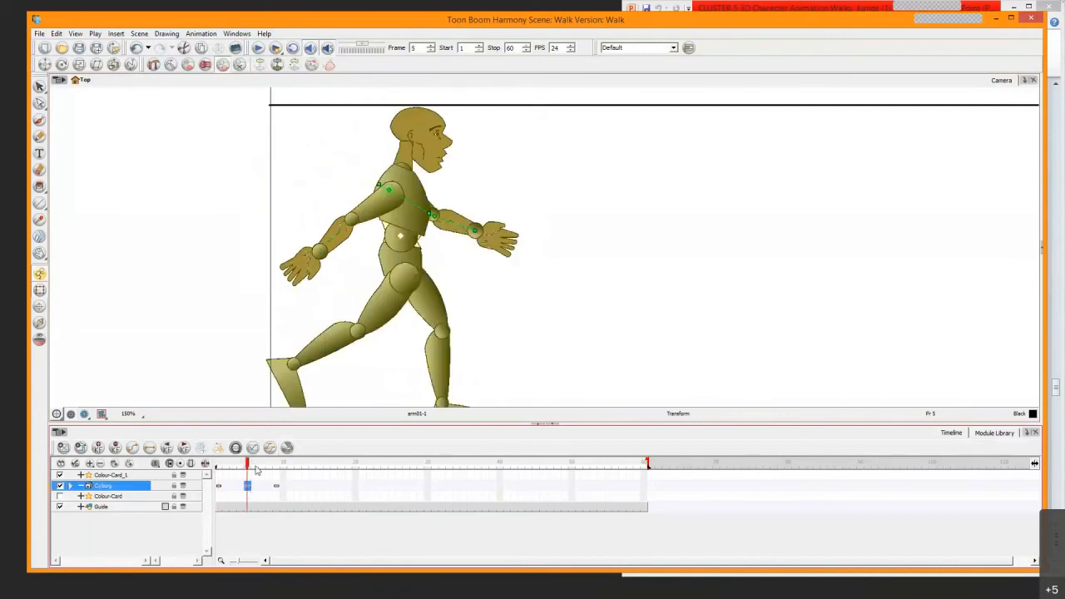
{"action": "mouse_move", "coordinate": [253, 468]}
{"action": "left_mouse_down"}
{"action": "mouse_move", "coordinate": [198, 467]}
{"action": "mouse_move", "coordinate": [265, 477]}
{"action": "left_mouse_up"}
{"action": "left_click", "coordinate": [221, 488]}
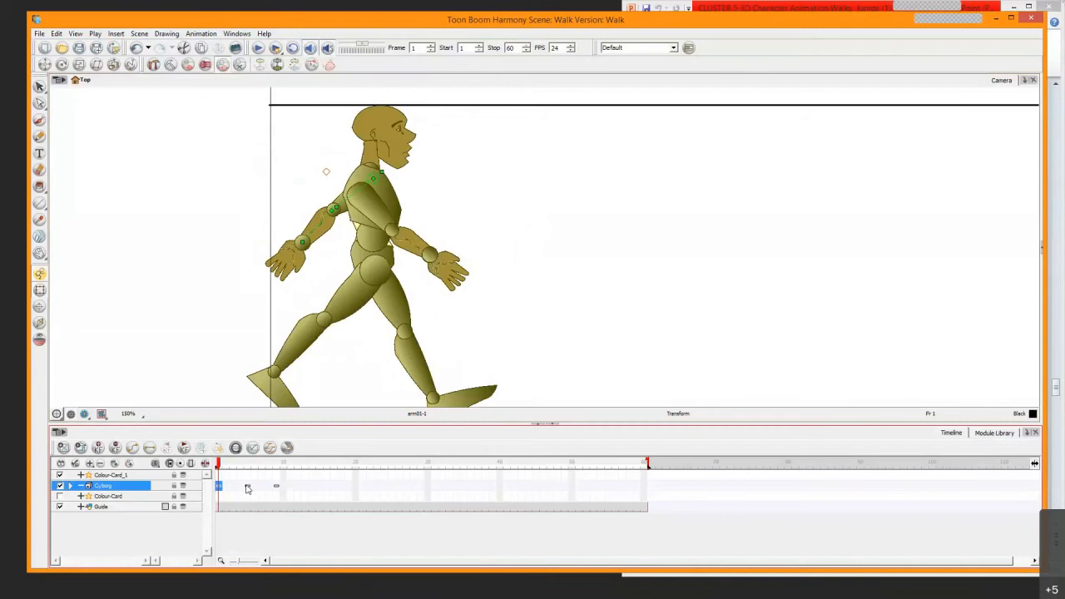
{"action": "left_click", "coordinate": [247, 488]}
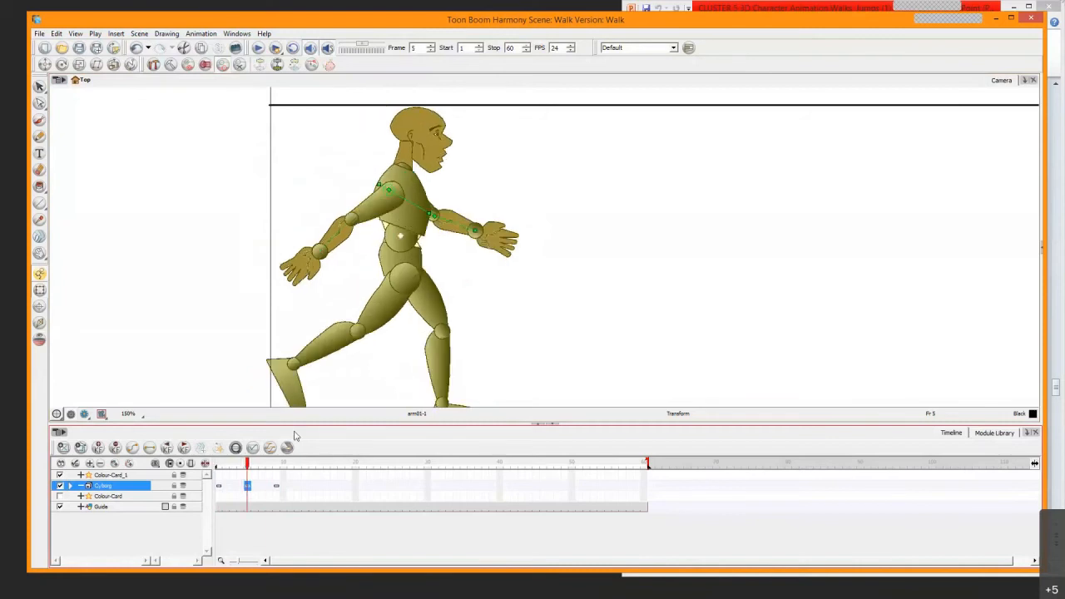
{"action": "left_click", "coordinate": [325, 255]}
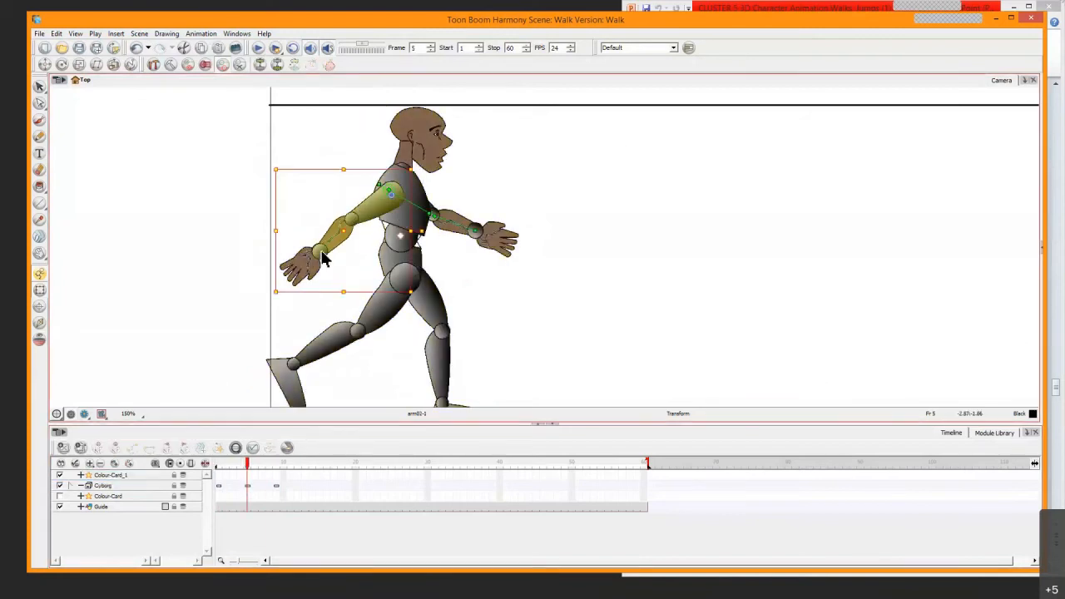
{"action": "left_click", "coordinate": [375, 249]}
{"action": "left_click", "coordinate": [400, 201]}
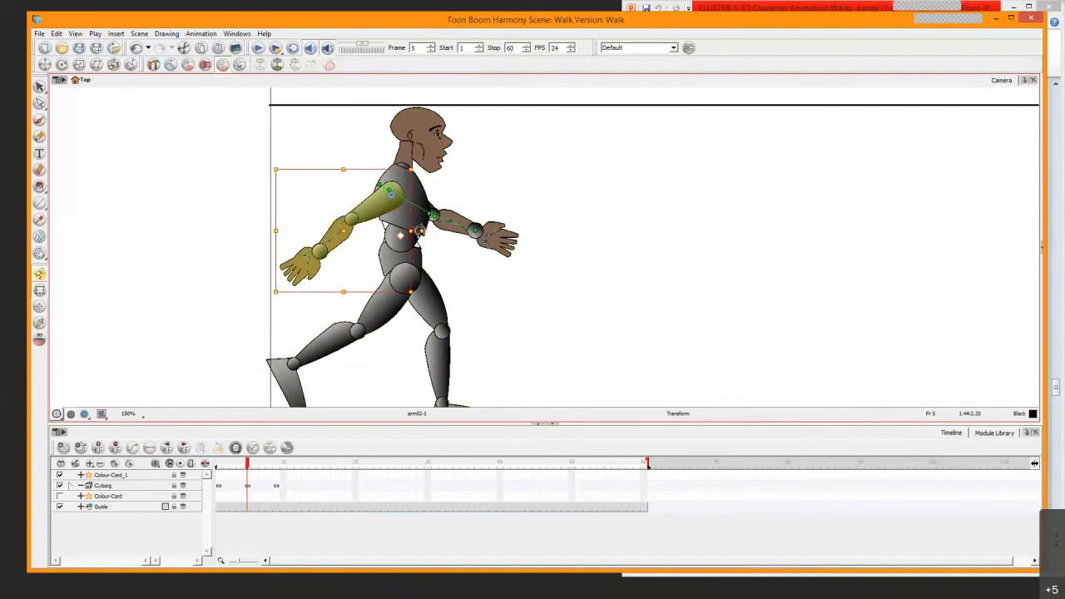
{"action": "left_click_drag", "start_coordinate": [440, 191], "coordinate": [414, 162]}
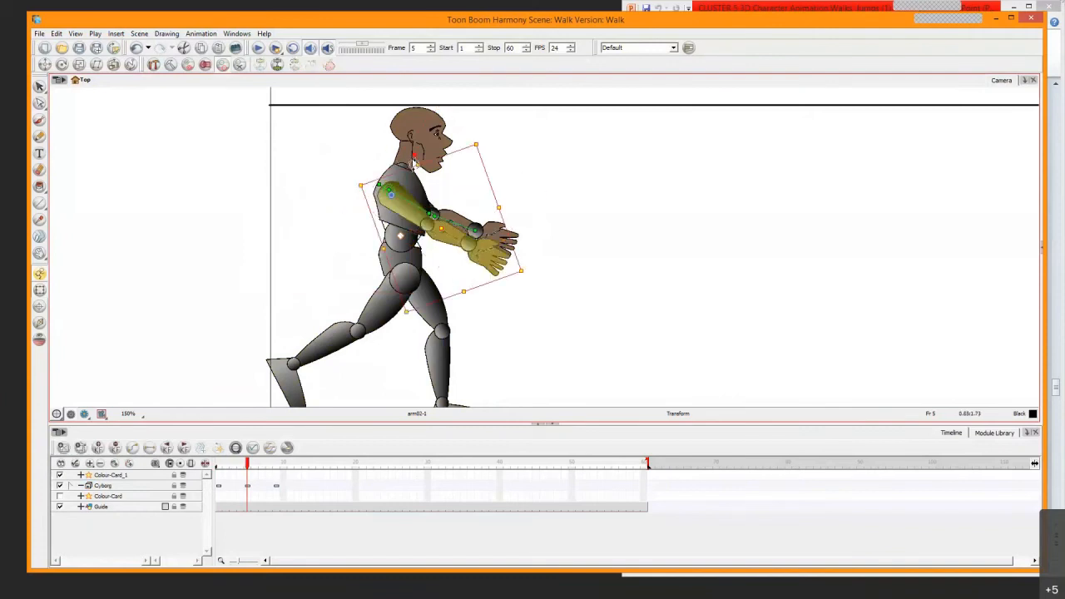
Swing the whole far arm behind the body on frame 5, and adjust its shoulder position and forearm angle
{"action": "left_click", "coordinate": [506, 240]}
{"action": "key", "text": "b"}
{"action": "key", "text": "b"}
{"action": "key", "text": "b"}
{"action": "left_click_drag", "start_coordinate": [532, 217], "coordinate": [329, 256]}
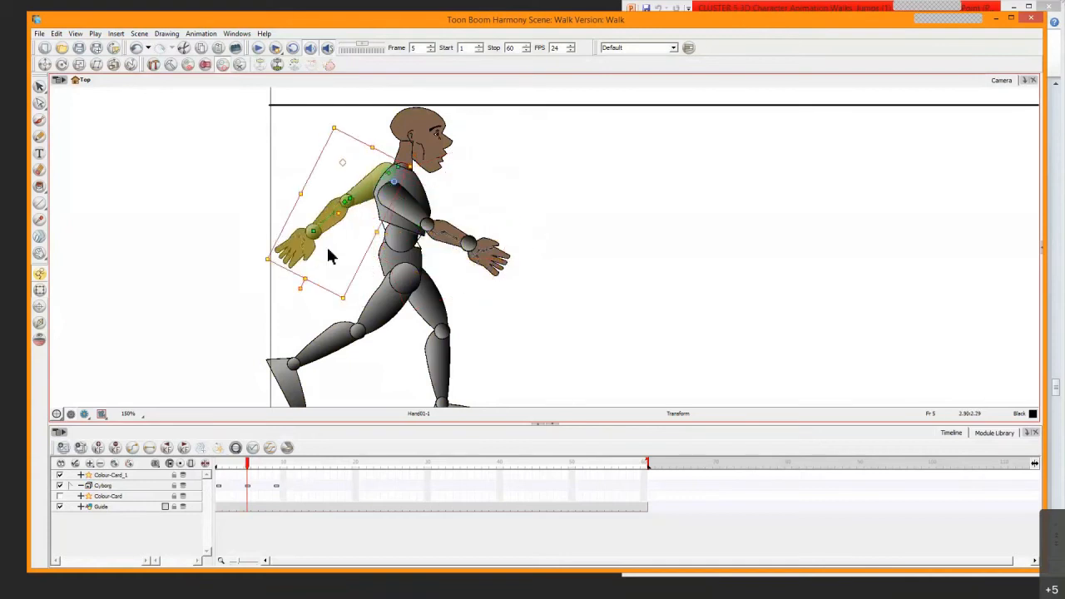
{"action": "key", "text": "ctrl+z"}
{"action": "left_click_drag", "start_coordinate": [449, 176], "coordinate": [480, 266]}
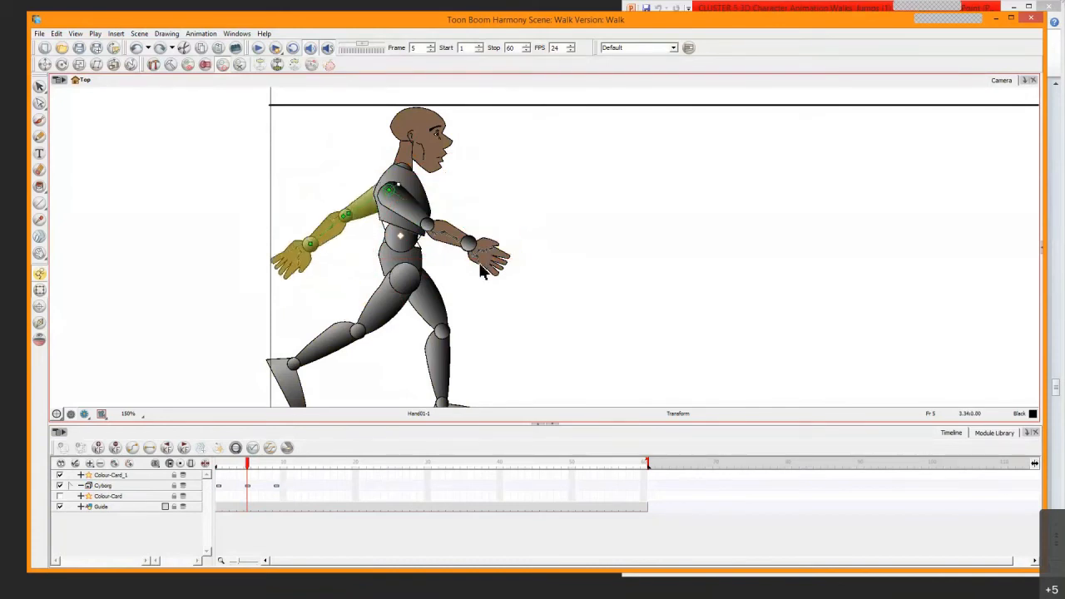
{"action": "left_click_drag", "start_coordinate": [330, 226], "coordinate": [342, 242]}
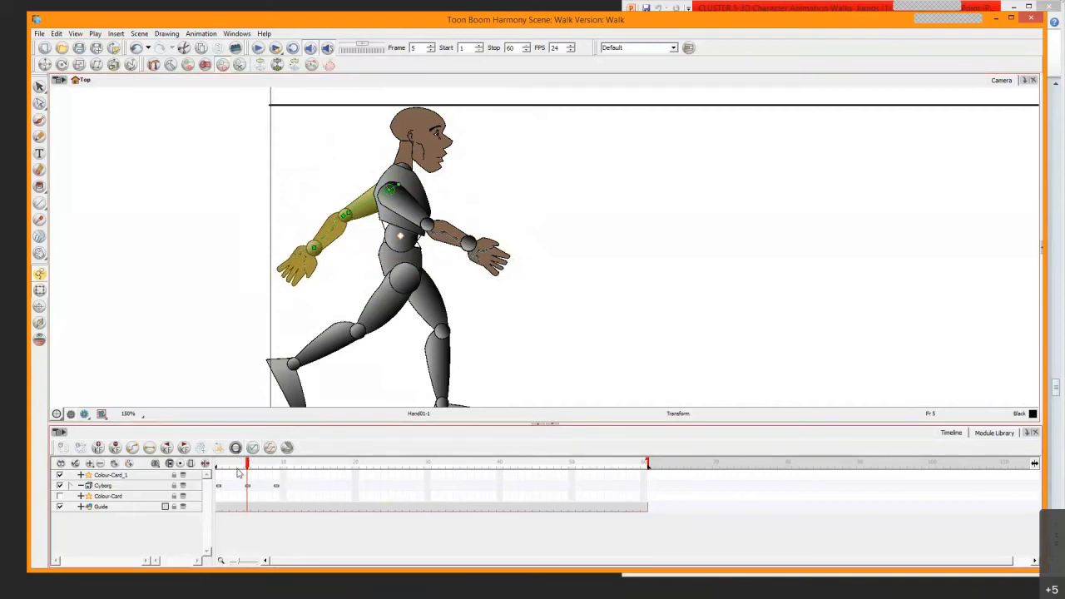
On frame 9, move the whole upper body up and forward onto the hips and tilt it slightly backward
{"action": "left_click", "coordinate": [220, 485]}
{"action": "left_click", "coordinate": [264, 491]}
{"action": "mouse_move", "coordinate": [252, 498]}
{"action": "left_mouse_down"}
{"action": "mouse_move", "coordinate": [231, 499]}
{"action": "mouse_move", "coordinate": [285, 501]}
{"action": "mouse_move", "coordinate": [256, 499]}
{"action": "left_mouse_up"}
{"action": "left_click_drag", "start_coordinate": [256, 499], "coordinate": [276, 499]}
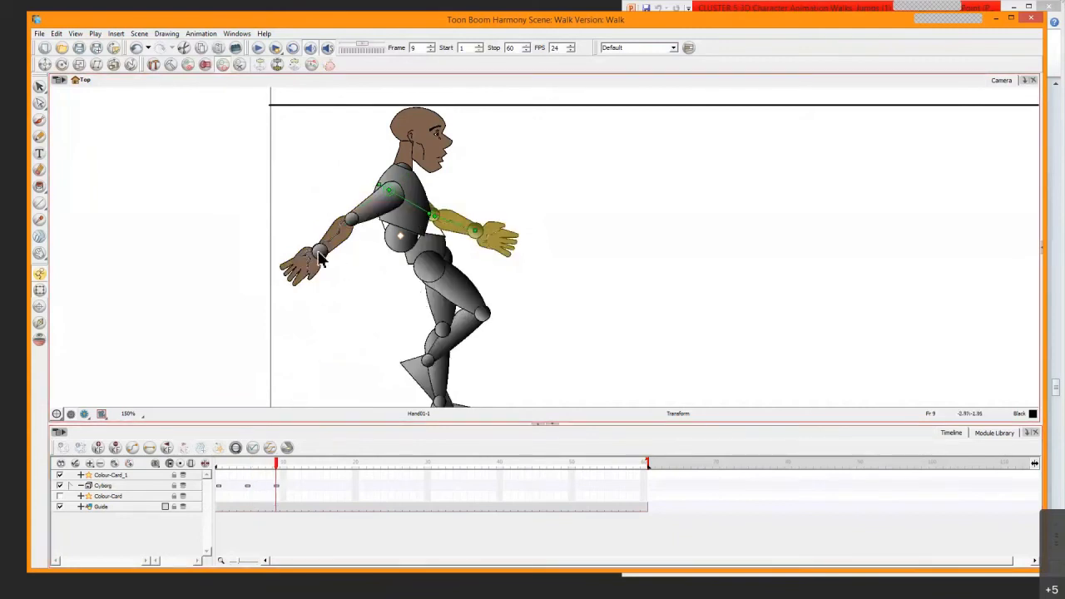
{"action": "left_click", "coordinate": [329, 246]}
{"action": "key", "text": "b"}
{"action": "key", "text": "b"}
{"action": "key", "text": "b"}
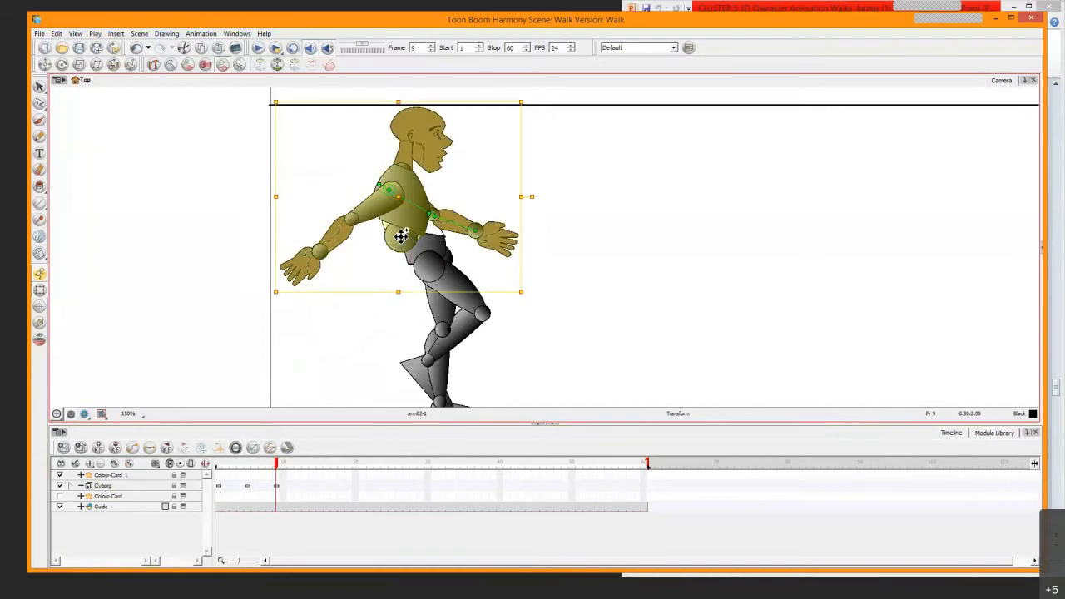
{"action": "left_click_drag", "start_coordinate": [404, 227], "coordinate": [427, 218]}
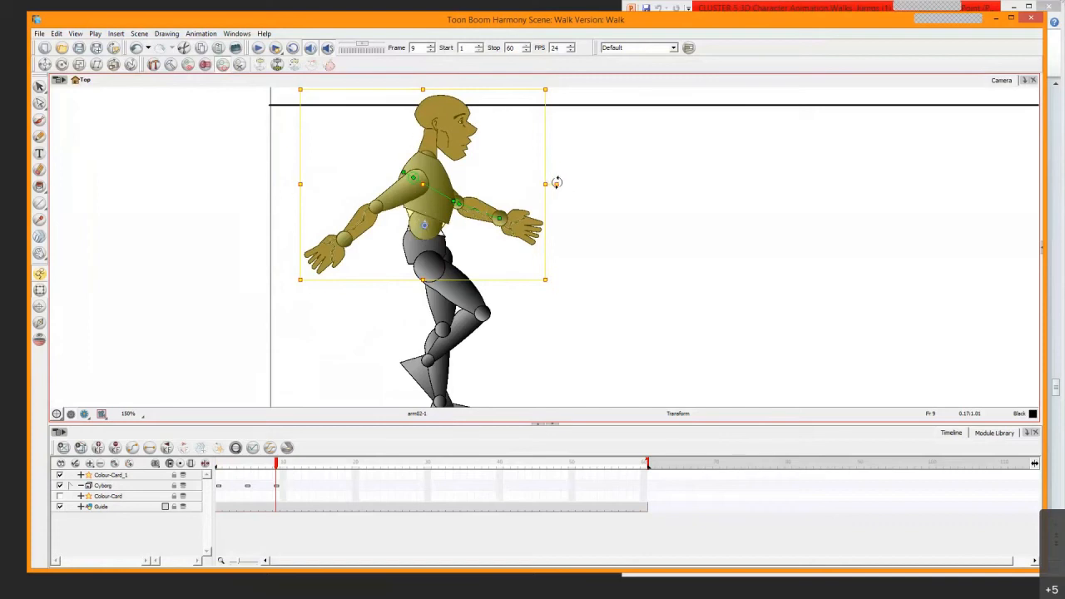
{"action": "left_click_drag", "start_coordinate": [556, 182], "coordinate": [546, 172]}
Rotate the whole near arm at the shoulder on frame 9 until it hangs almost straight down beside the torso
{"action": "left_click", "coordinate": [332, 264]}
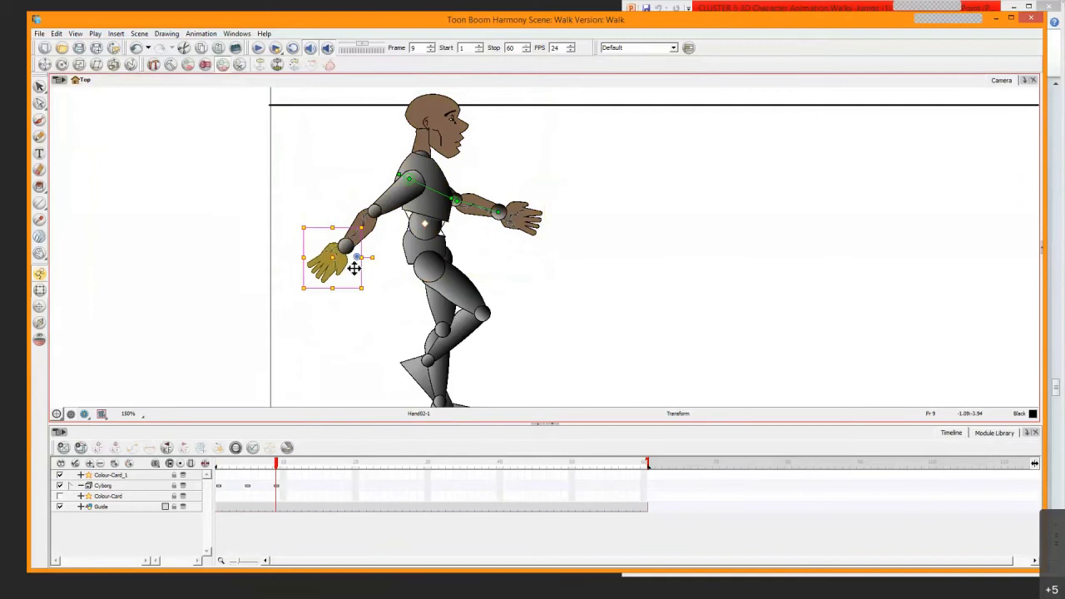
{"action": "left_click", "coordinate": [381, 258]}
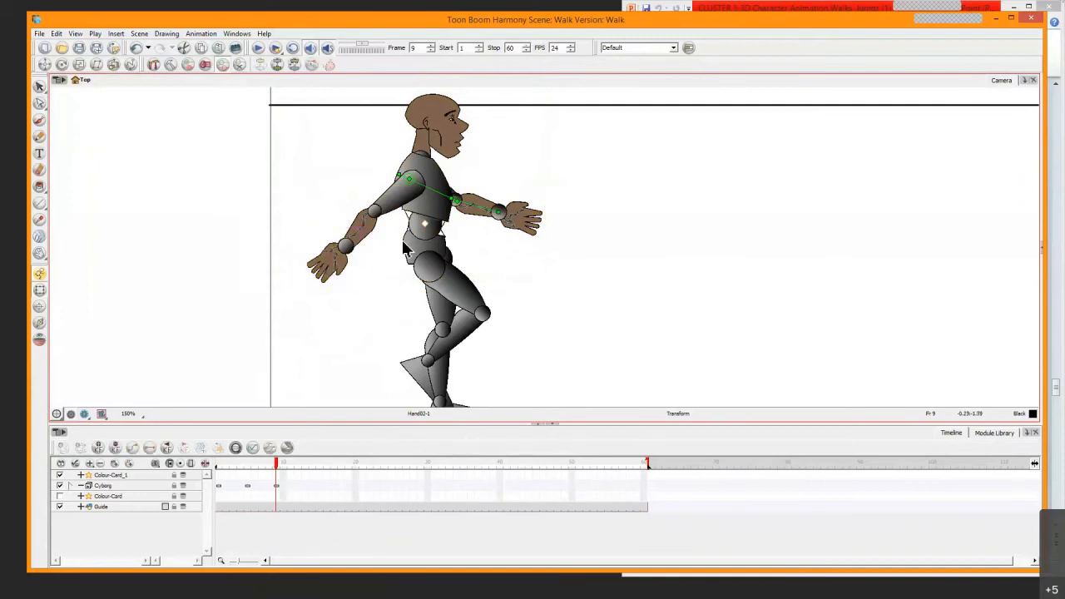
{"action": "left_click", "coordinate": [403, 193]}
{"action": "left_click_drag", "start_coordinate": [450, 215], "coordinate": [439, 192]}
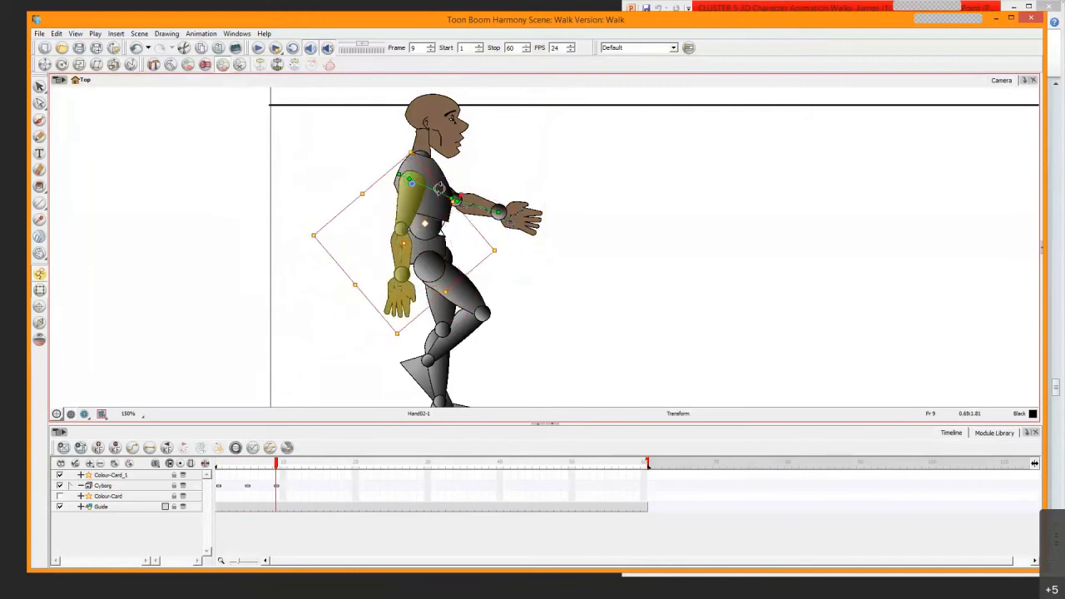
Select the near leg's lower part on frame 9 and rotate it backward at the knee to lift the foot
{"action": "left_click", "coordinate": [415, 371]}
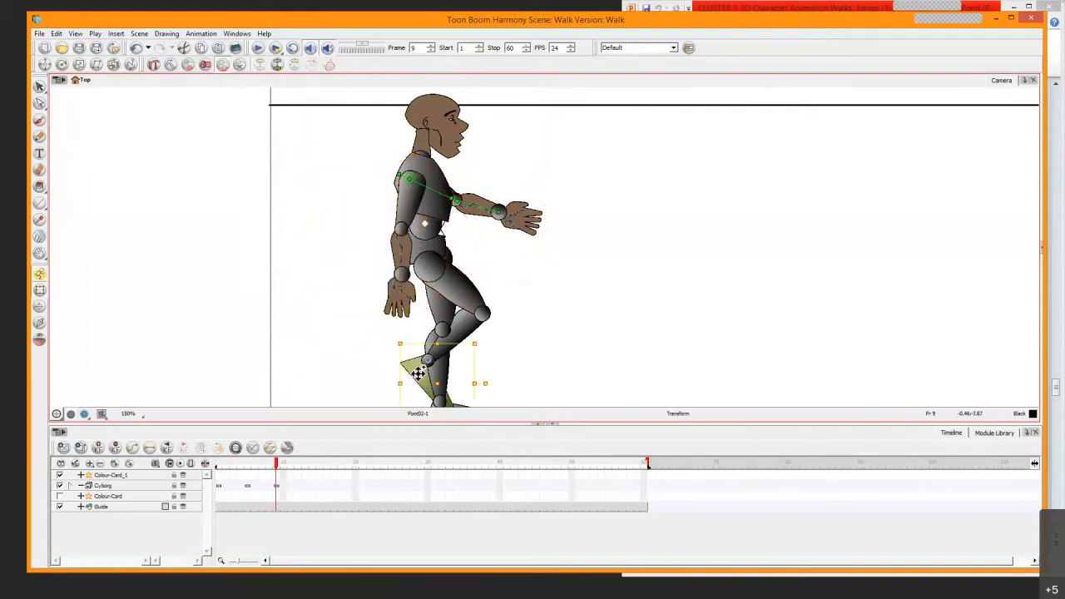
{"action": "key", "text": "b"}
{"action": "key", "text": "b"}
{"action": "key", "text": "alt+Down"}
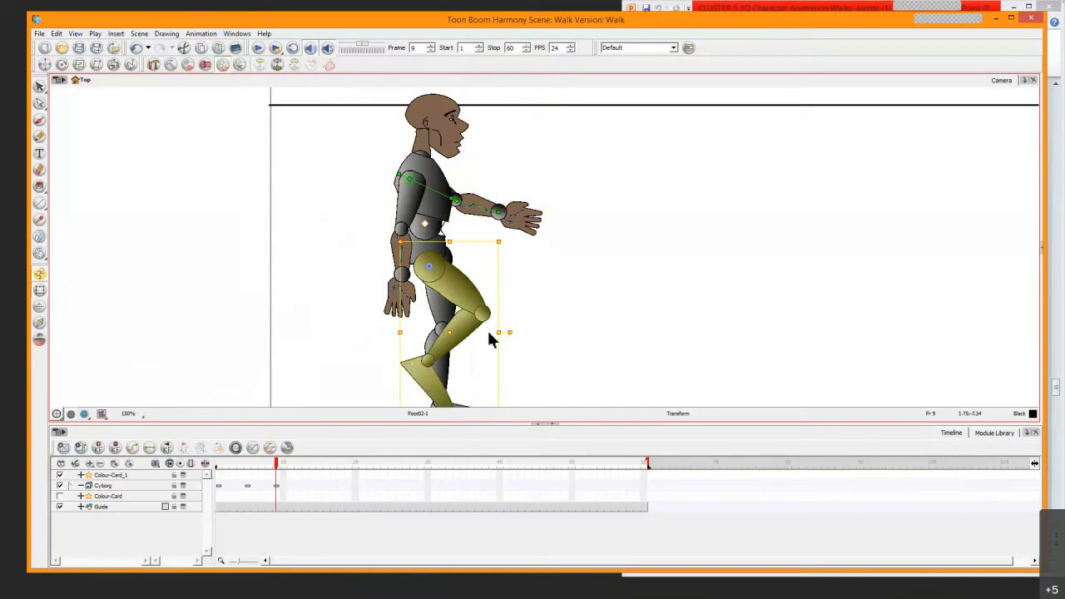
{"action": "left_click", "coordinate": [429, 376]}
{"action": "key", "text": "b"}
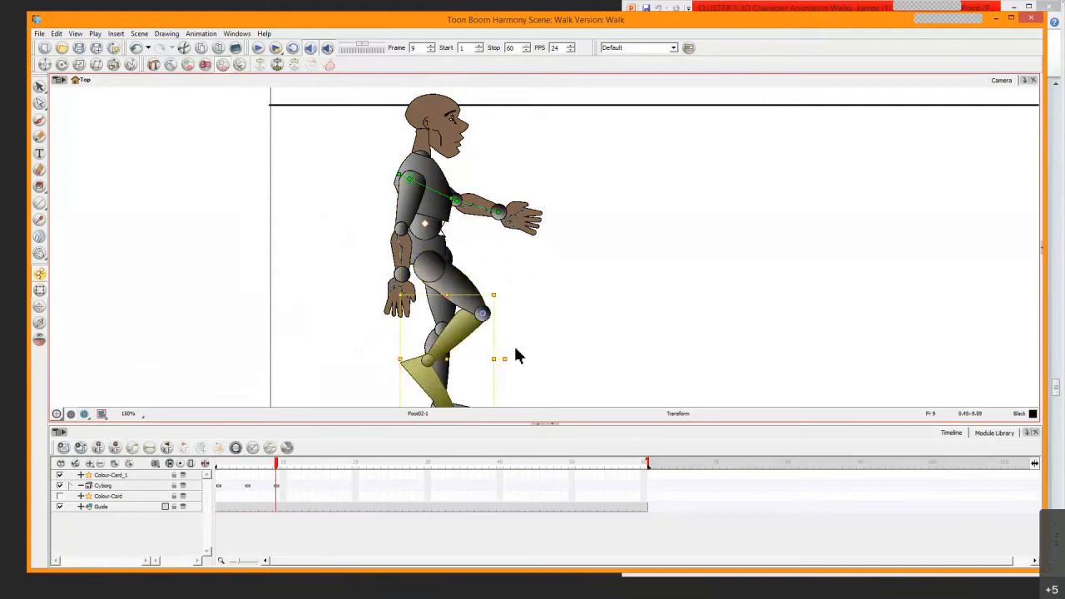
{"action": "left_click_drag", "start_coordinate": [504, 359], "coordinate": [474, 391]}
Raise the whole near leg slightly at the hip on frame 9 and refine the bend at its knee
{"action": "key", "text": "b"}
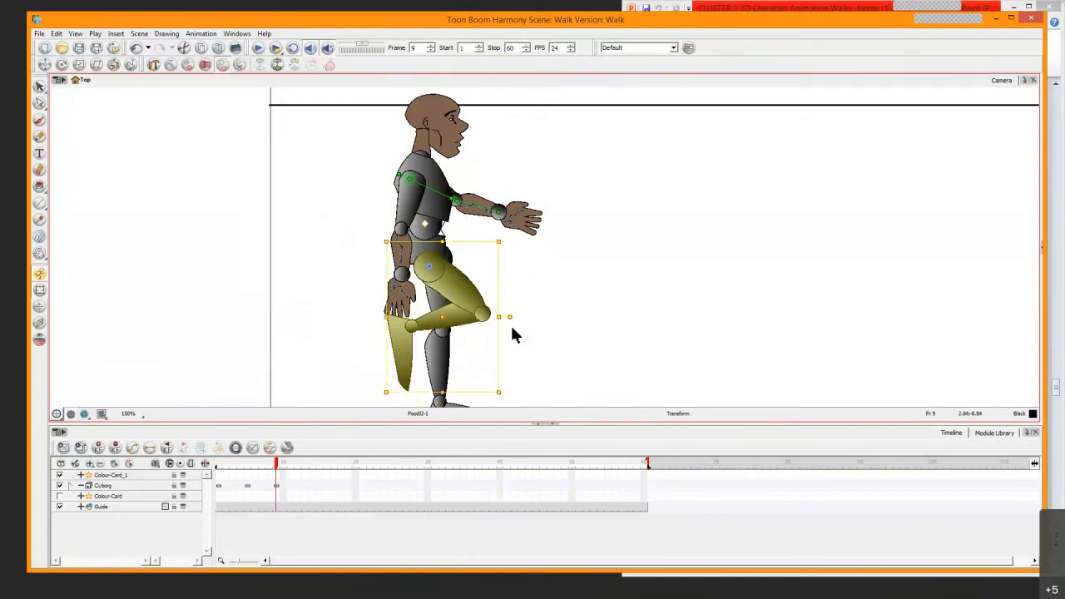
{"action": "left_click_drag", "start_coordinate": [511, 316], "coordinate": [507, 305]}
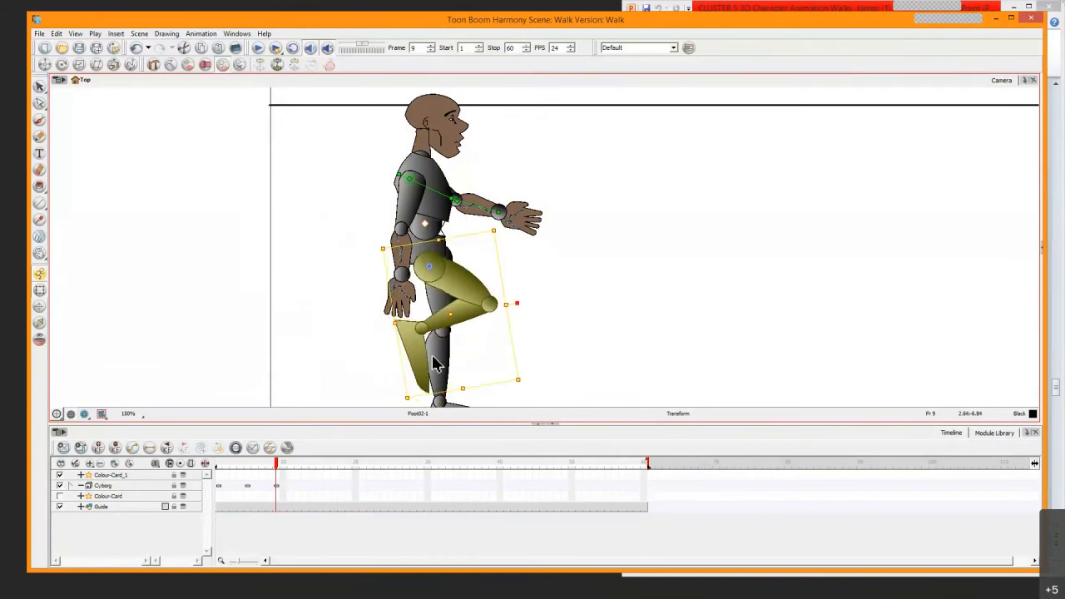
{"action": "key", "text": "n"}
{"action": "key", "text": "b"}
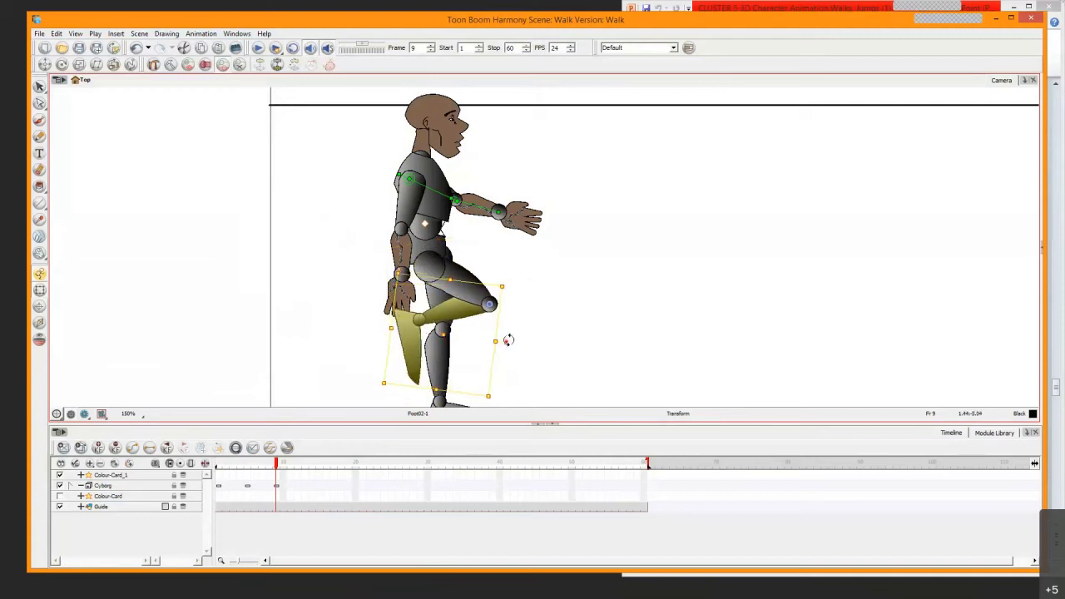
{"action": "key", "text": "b"}
Check the planted foot against frame 5, and switch to PowerPoint to examine the passing position in the walk reference drawing
{"action": "key", "text": "space"}
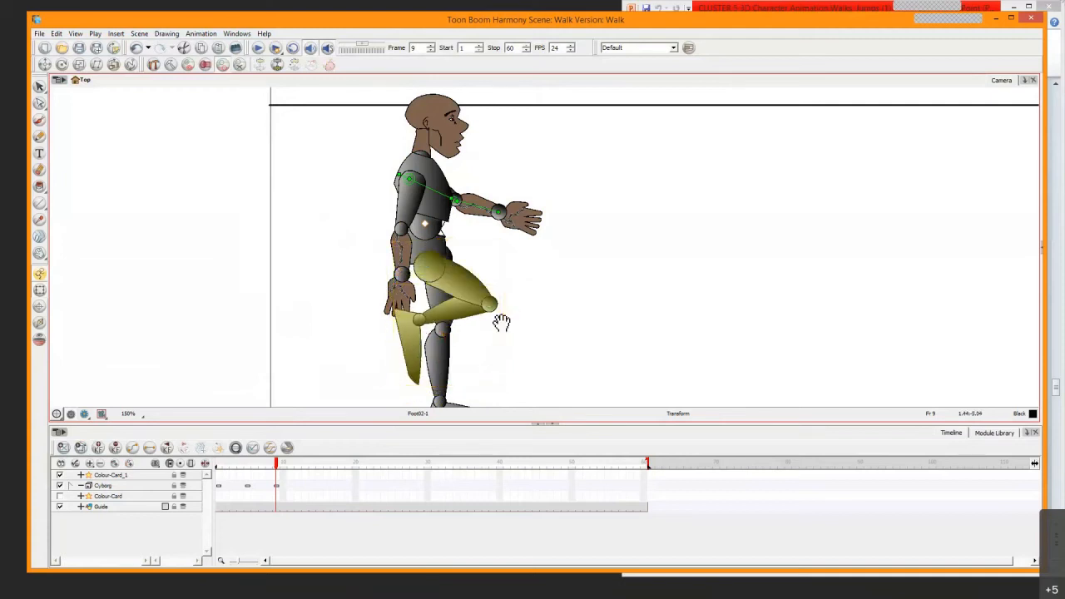
{"action": "left_click_drag", "start_coordinate": [501, 323], "coordinate": [543, 175]}
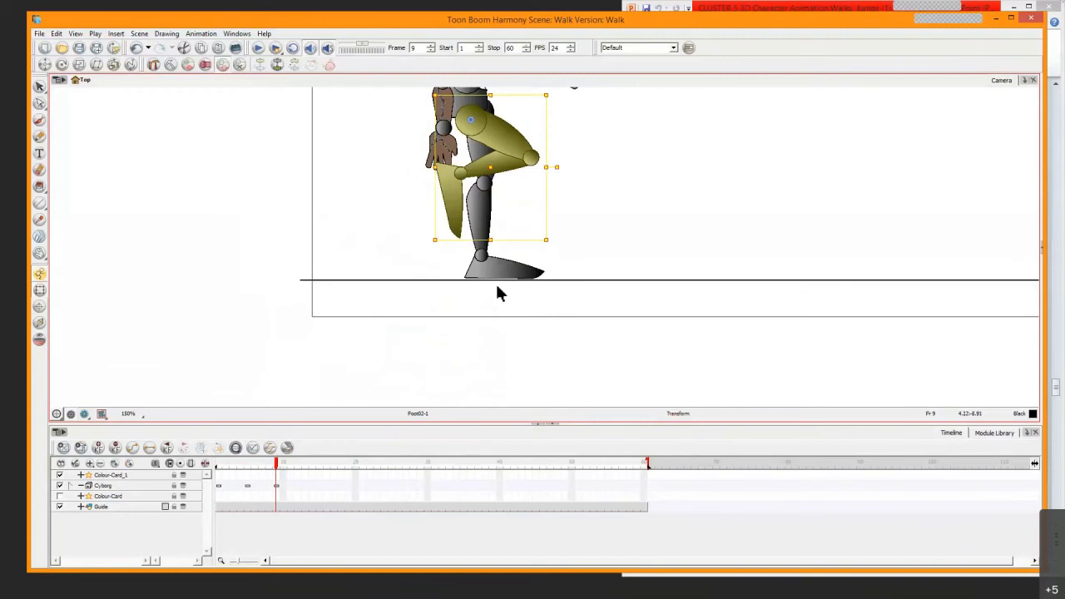
{"action": "key", "text": "b"}
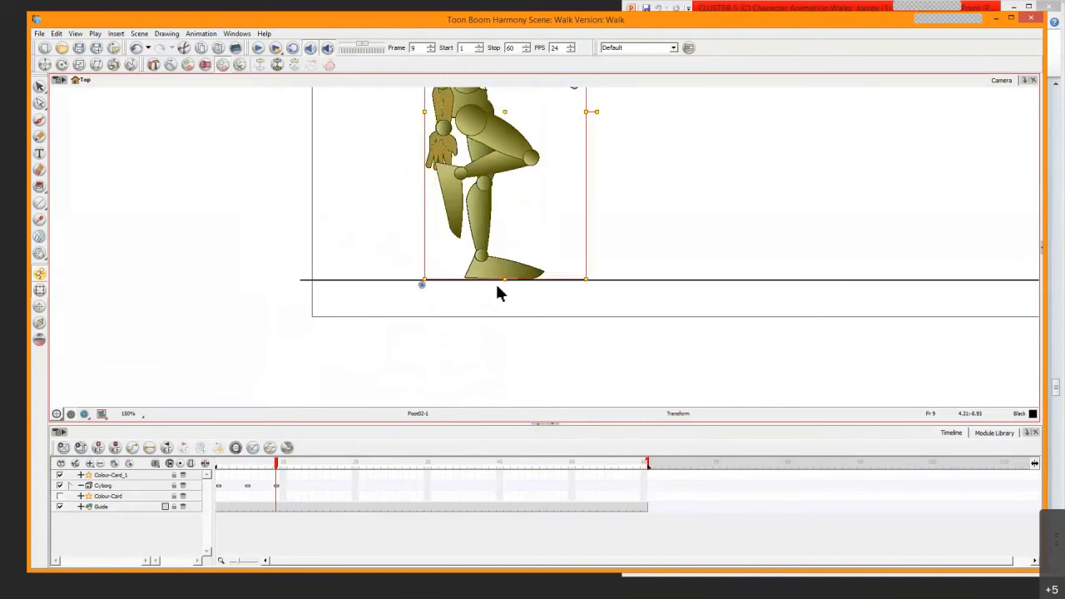
{"action": "left_click", "coordinate": [247, 490]}
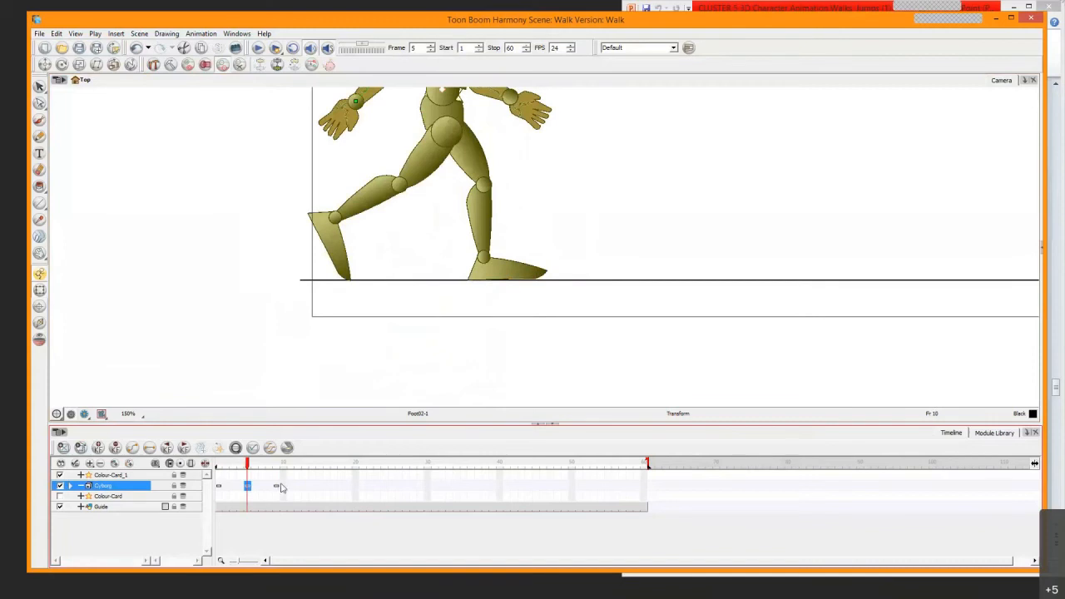
{"action": "left_click", "coordinate": [283, 487]}
{"action": "key", "text": "space"}
{"action": "left_click_drag", "start_coordinate": [385, 341], "coordinate": [343, 482]}
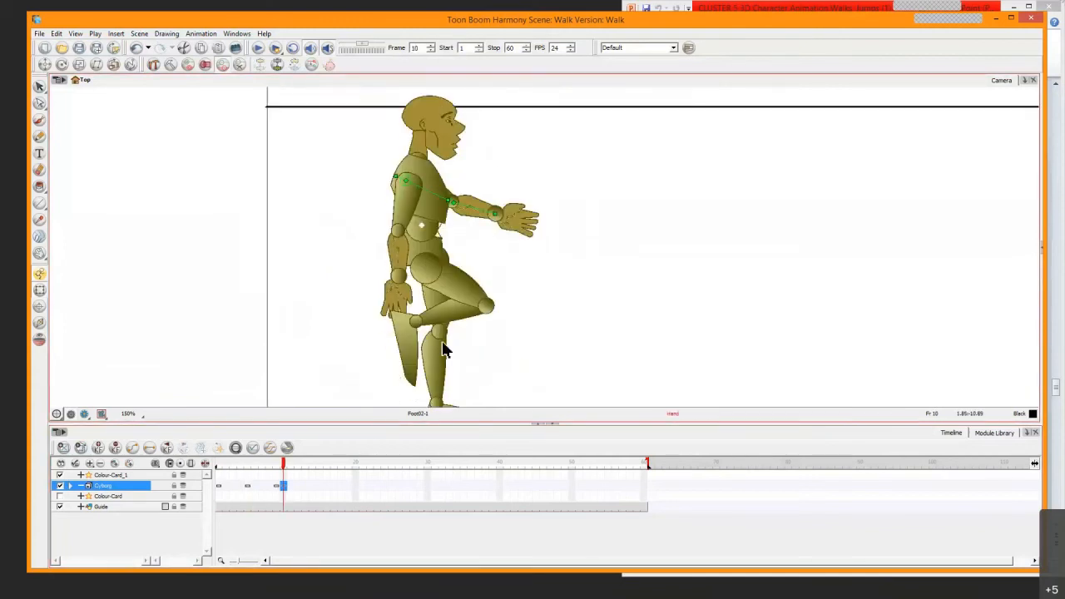
{"action": "left_click", "coordinate": [406, 356]}
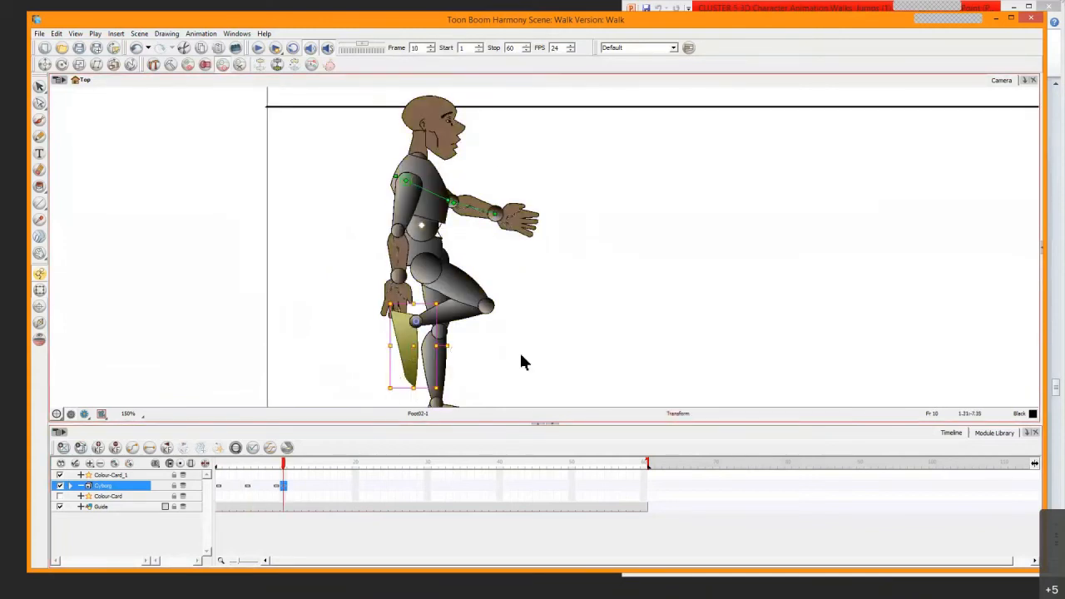
{"action": "left_click", "coordinate": [358, 589]}
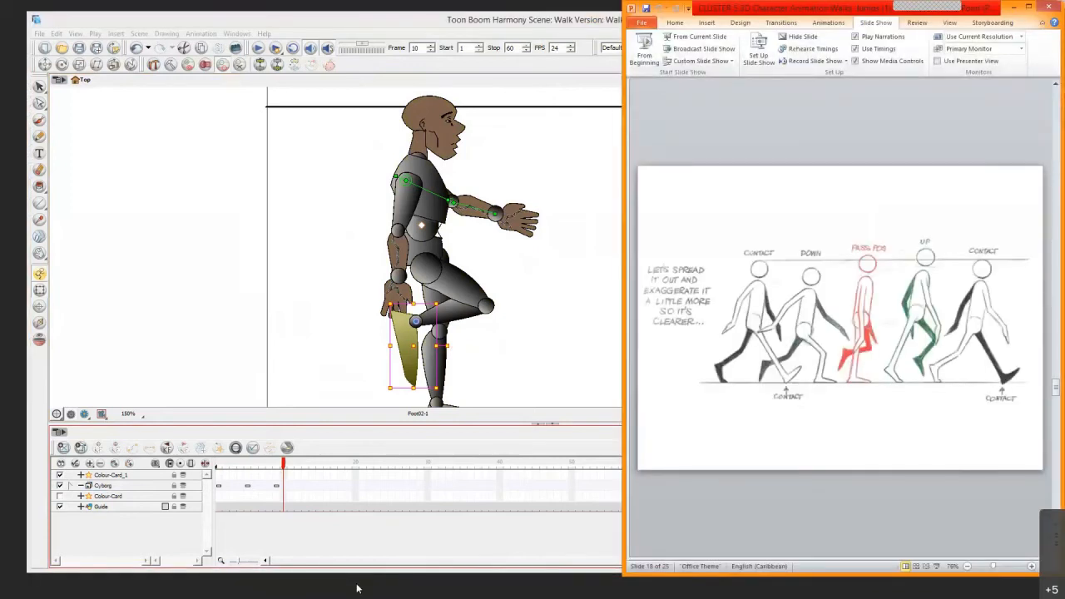
Switch back to Harmony, select the whole far leg on frame 10 and rotate it slightly forward about the heel
{"action": "left_click", "coordinate": [499, 362]}
{"action": "key", "text": "space"}
{"action": "left_click_drag", "start_coordinate": [473, 359], "coordinate": [471, 253]}
{"action": "left_click", "coordinate": [449, 315]}
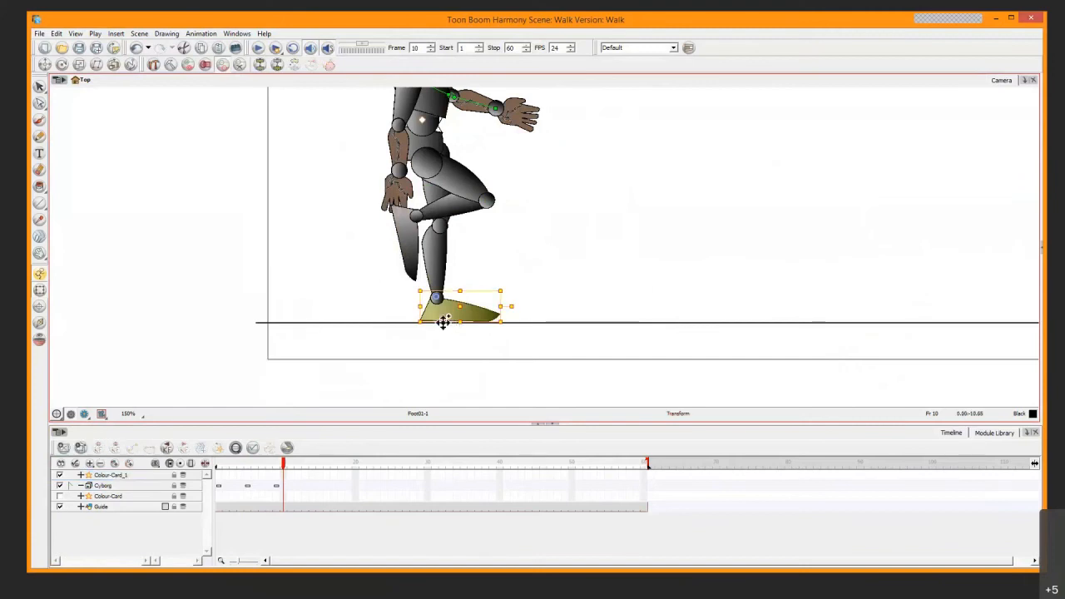
{"action": "key", "text": "b"}
{"action": "key", "text": "b"}
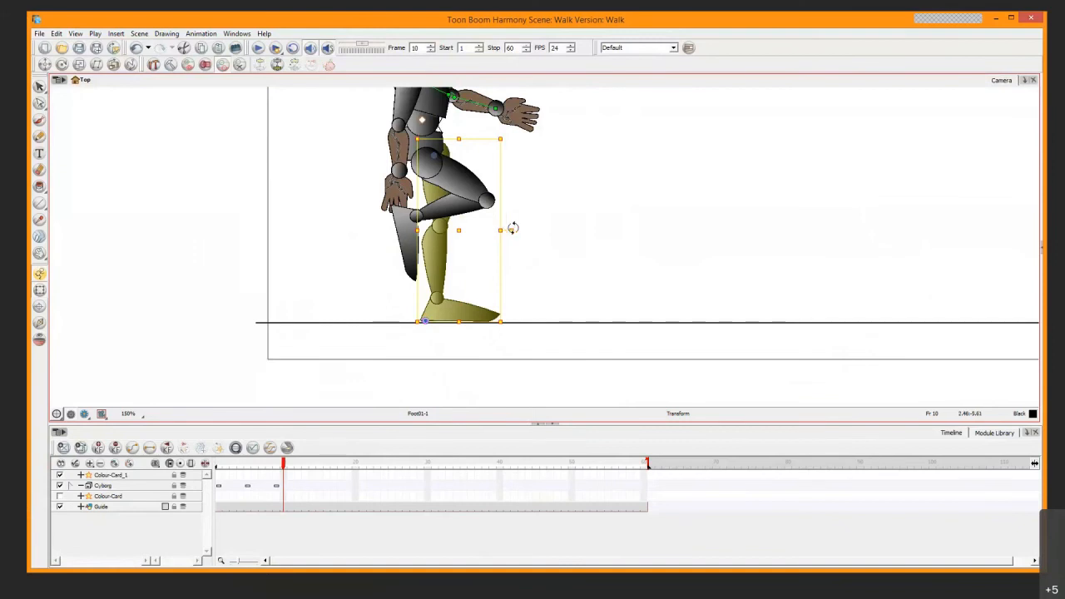
{"action": "left_click_drag", "start_coordinate": [512, 228], "coordinate": [521, 239]}
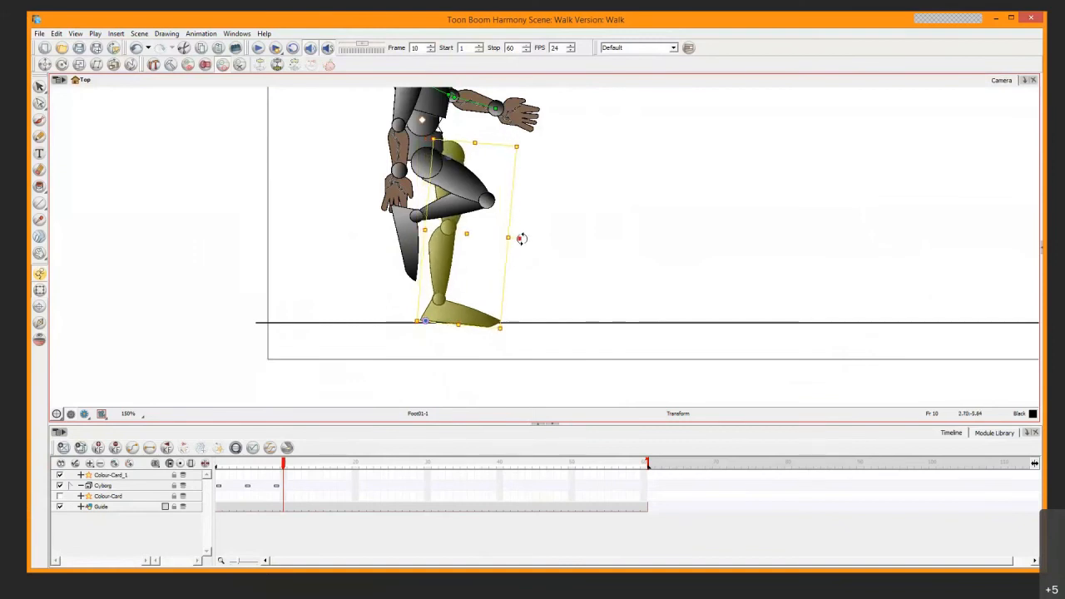
Move the Cyborg layer's key pose from frame 10 onto frame 9
{"action": "left_click", "coordinate": [464, 316]}
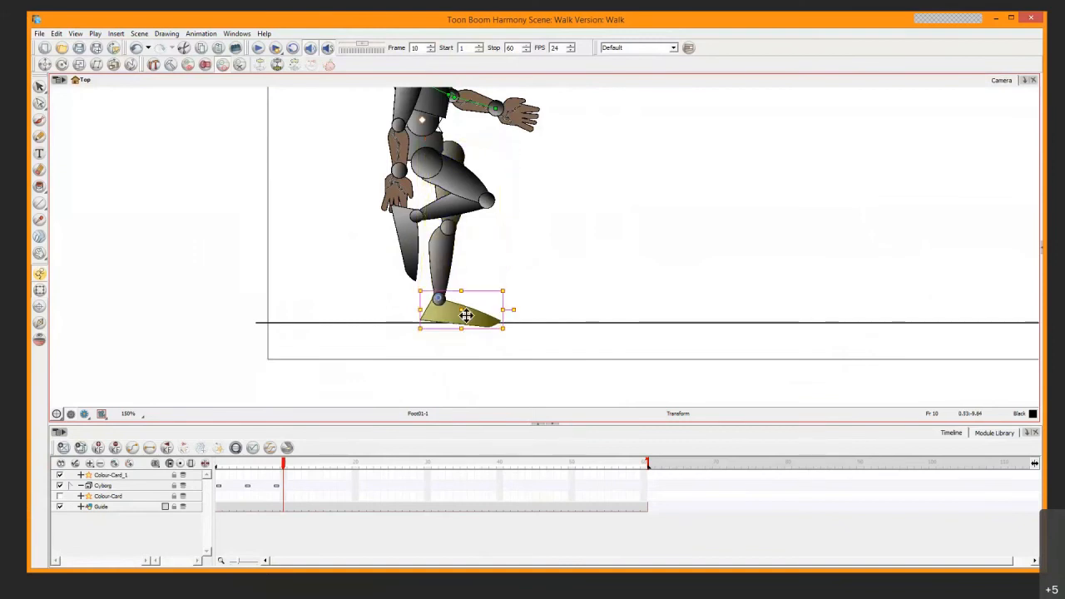
{"action": "key", "text": "shift+comma"}
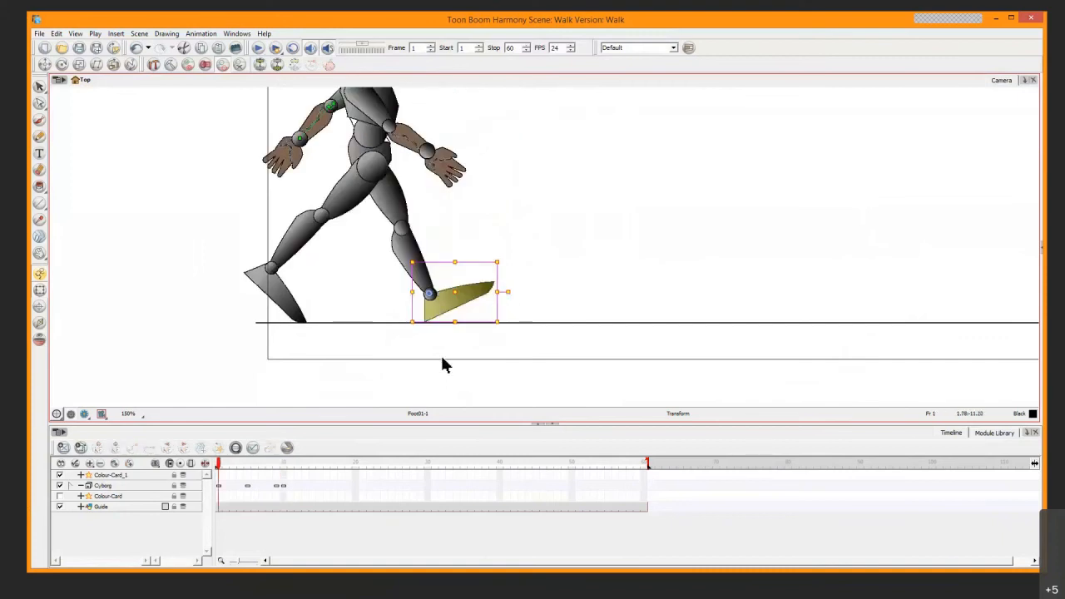
{"action": "left_click", "coordinate": [283, 486]}
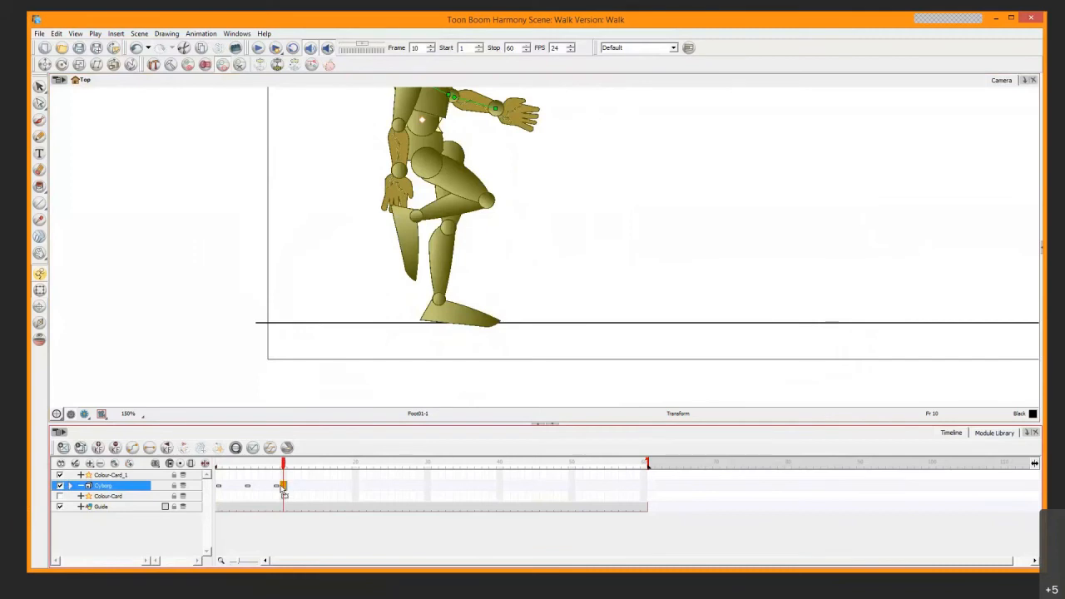
{"action": "left_click", "coordinate": [277, 486]}
{"action": "left_click", "coordinate": [449, 318]}
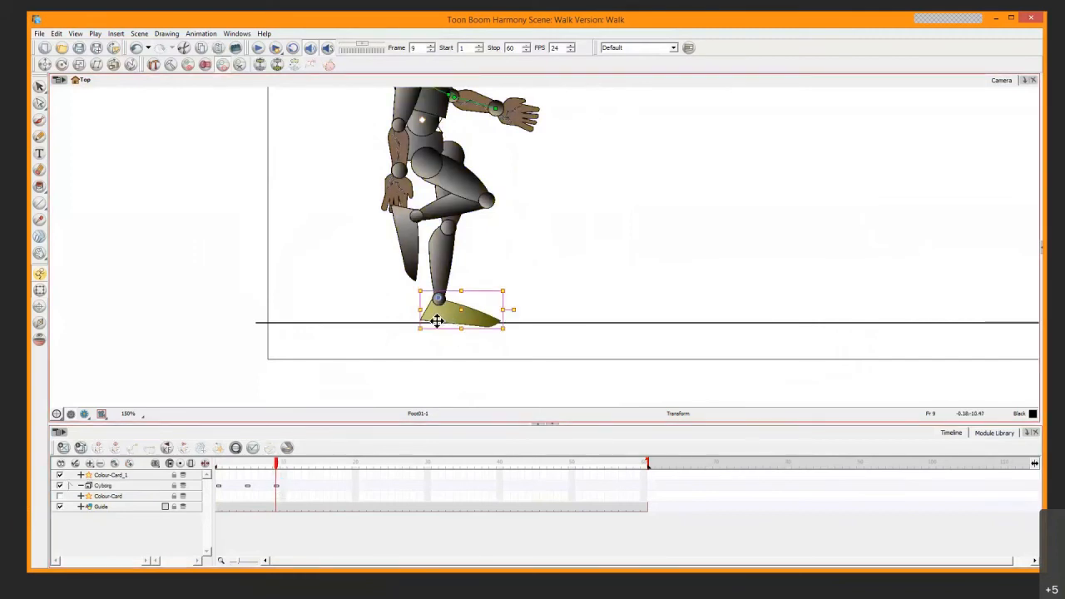
Shift the whole near leg forward at the hip on frame 9, lower its thigh slightly and adjust the knee bend
{"action": "left_click", "coordinate": [408, 239]}
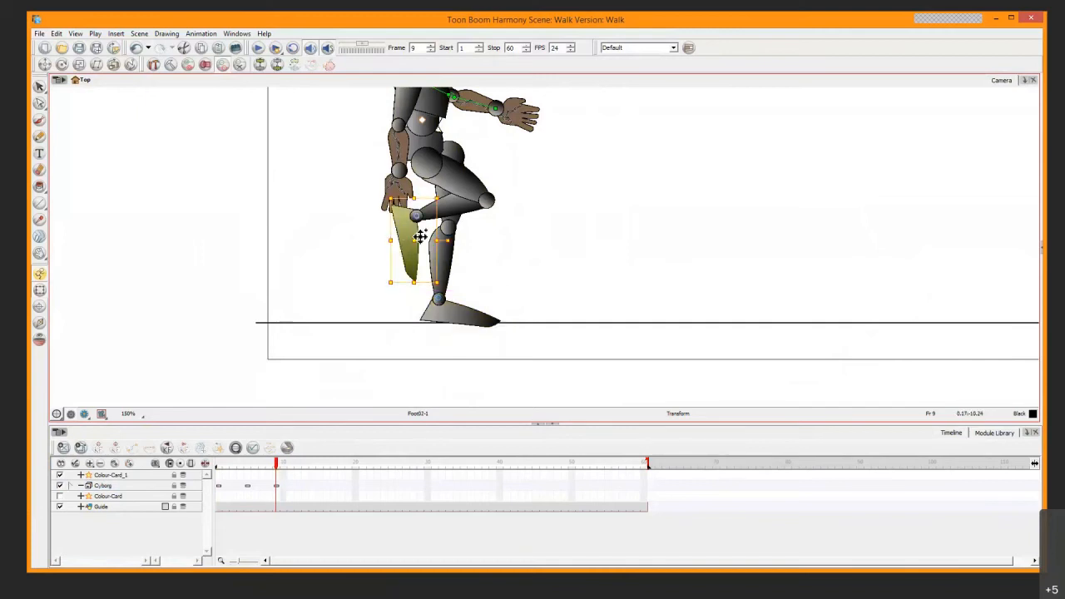
{"action": "key", "text": "b"}
{"action": "key", "text": "b"}
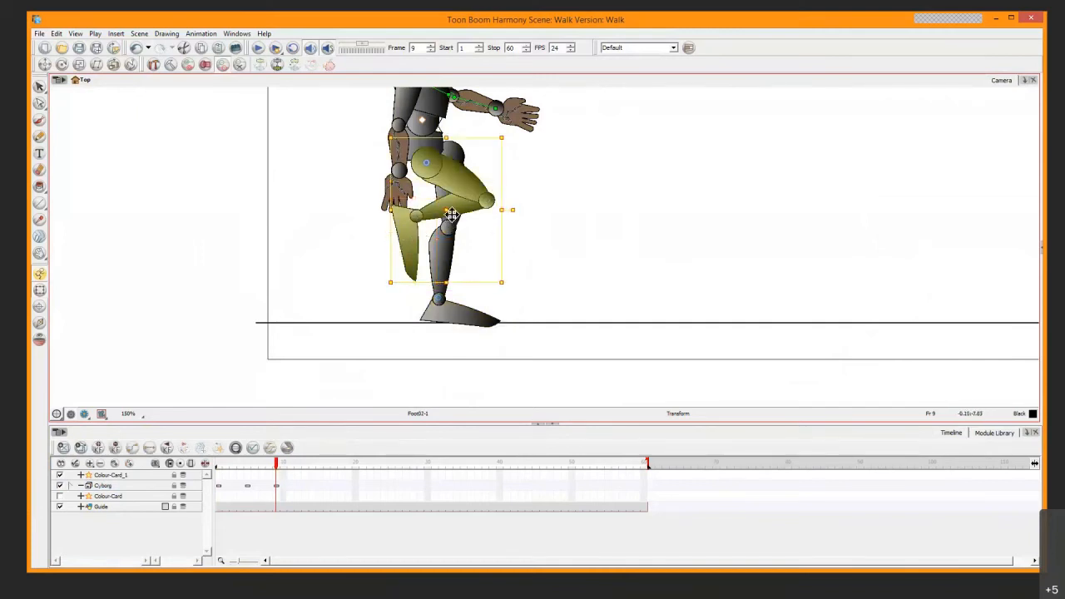
{"action": "left_click_drag", "start_coordinate": [472, 217], "coordinate": [524, 228]}
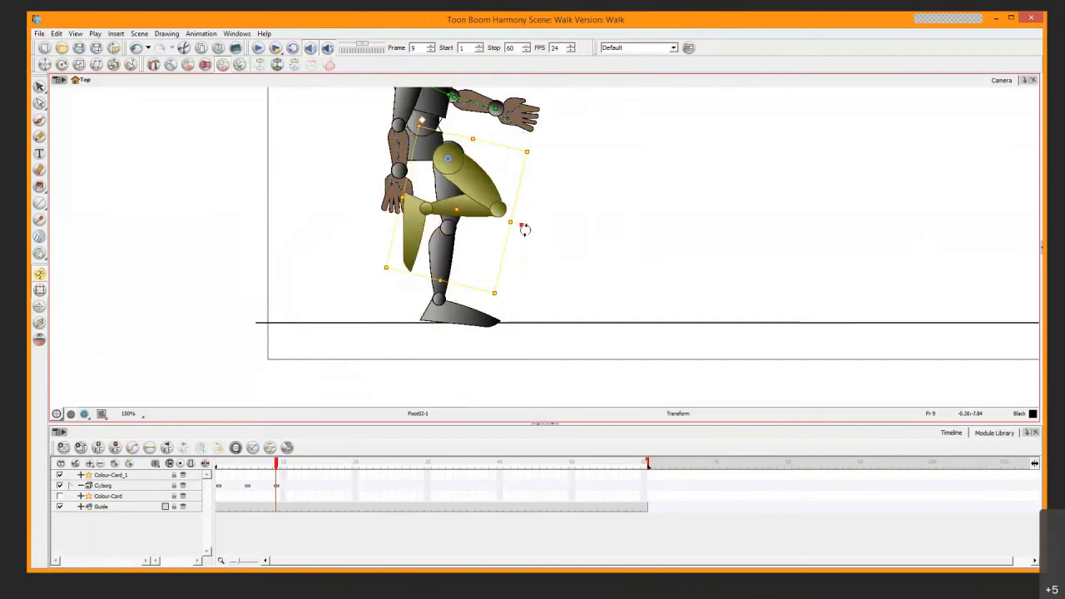
{"action": "left_click", "coordinate": [413, 226]}
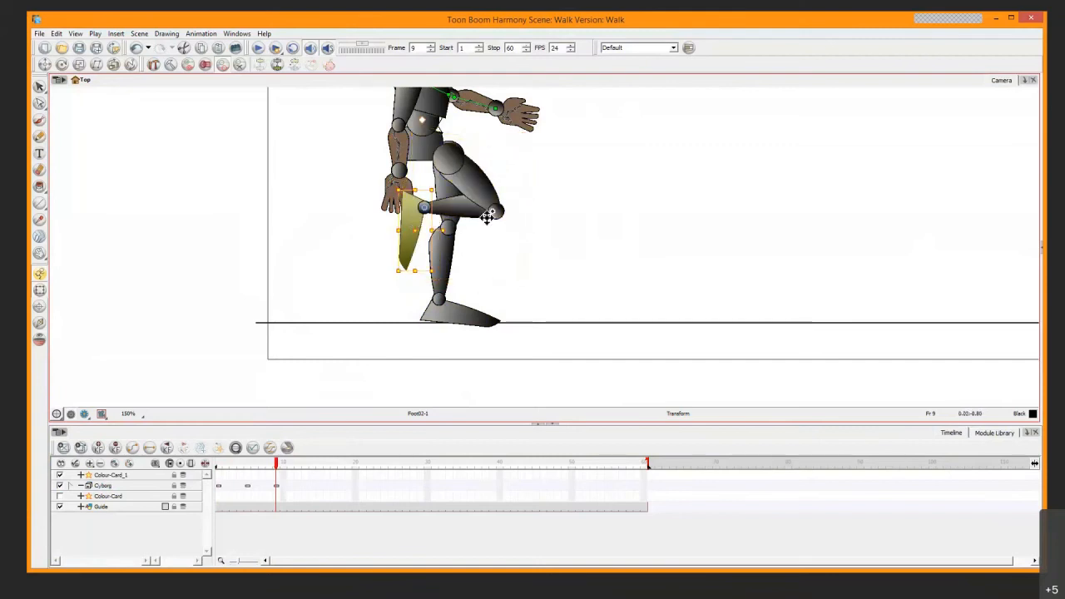
{"action": "left_click", "coordinate": [488, 216]}
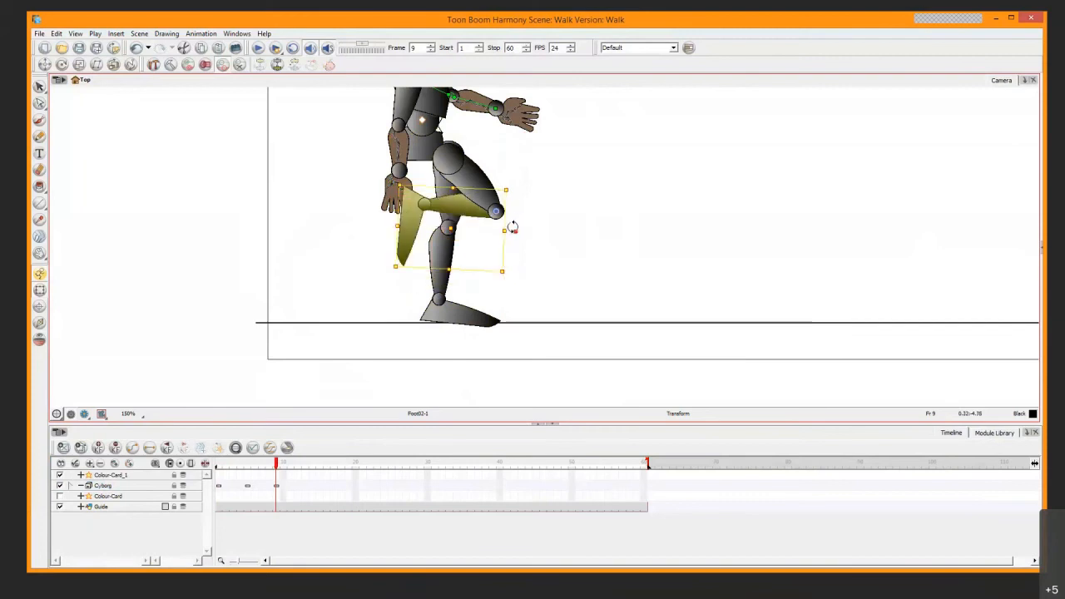
Compare the frame 9 pose with the frame 5 key and the preceding frames, checking the hips and planted foot
{"action": "left_click", "coordinate": [415, 160]}
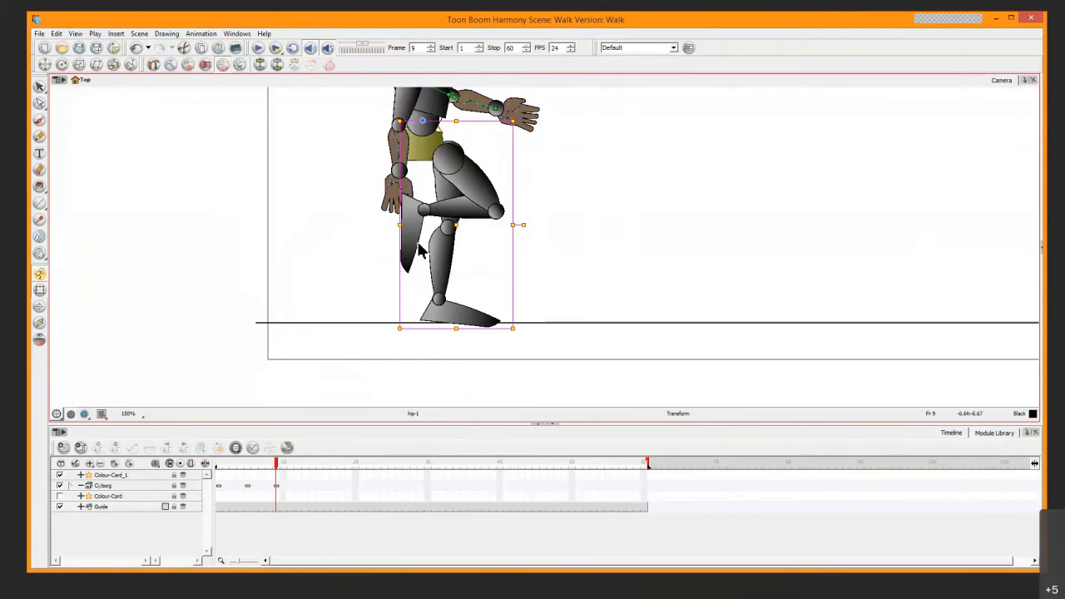
{"action": "key", "text": "space"}
{"action": "left_click_drag", "start_coordinate": [436, 188], "coordinate": [373, 313]}
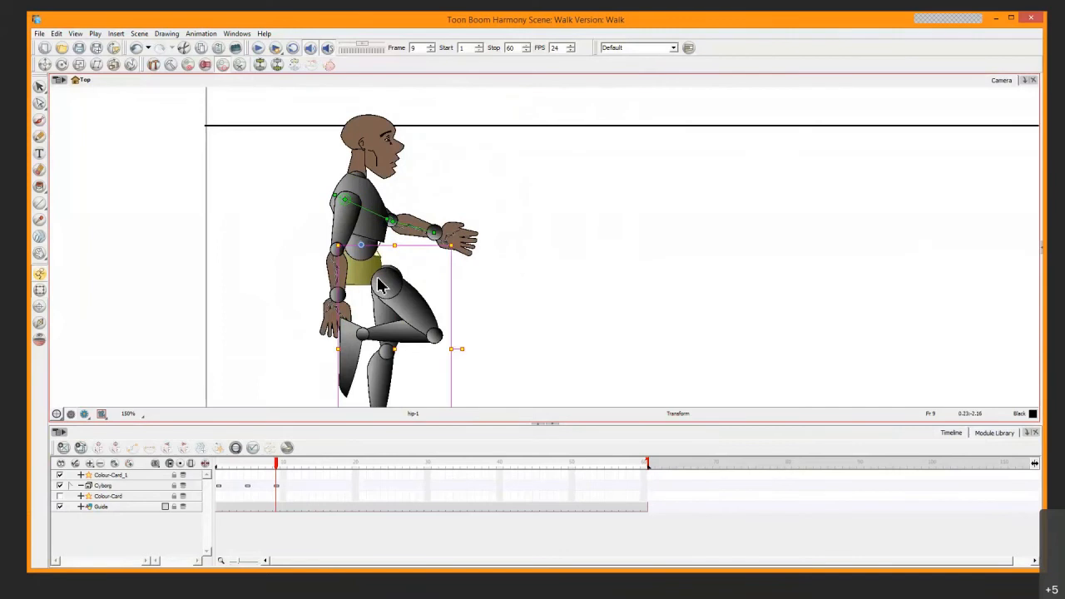
{"action": "scroll", "coordinate": [382, 285], "scroll_direction": "down", "scroll_amount": 1}
{"action": "key", "text": "space"}
{"action": "left_click_drag", "start_coordinate": [408, 260], "coordinate": [454, 168]}
{"action": "left_click_drag", "start_coordinate": [367, 369], "coordinate": [359, 396]}
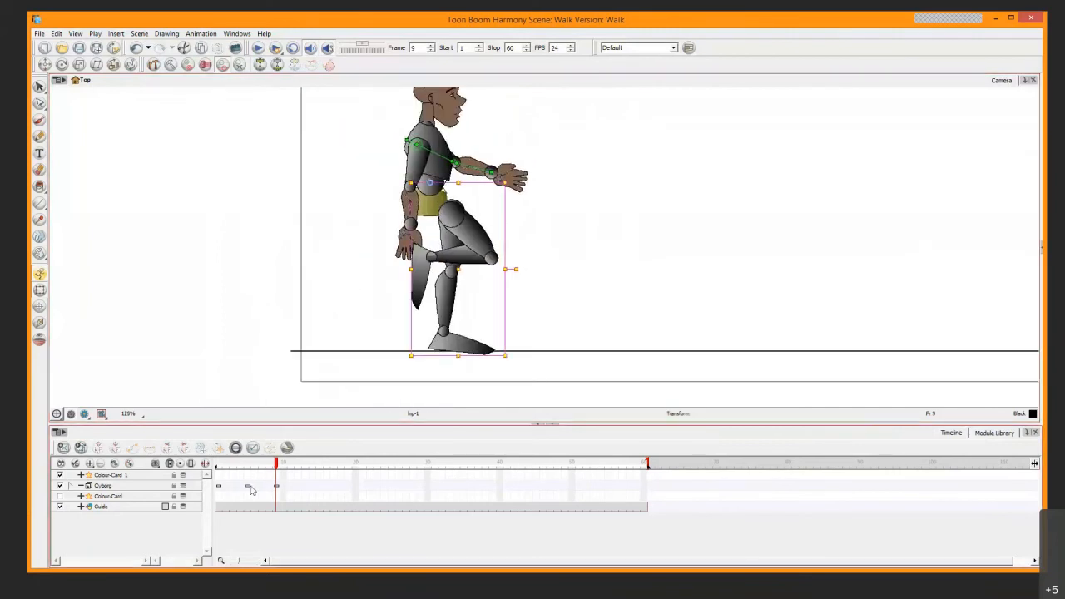
{"action": "left_click", "coordinate": [248, 487]}
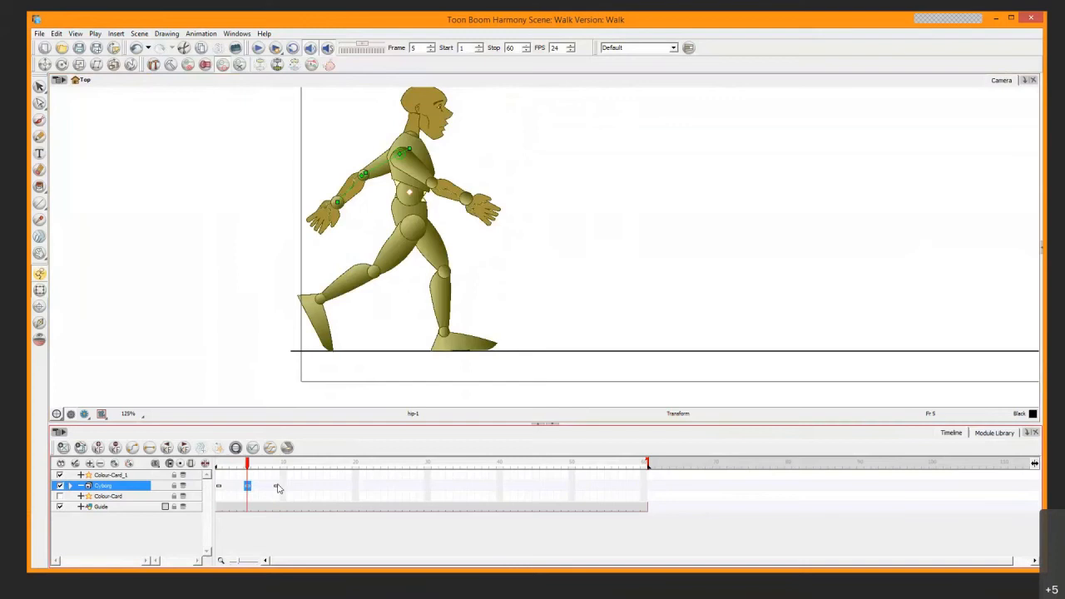
{"action": "left_click", "coordinate": [278, 489]}
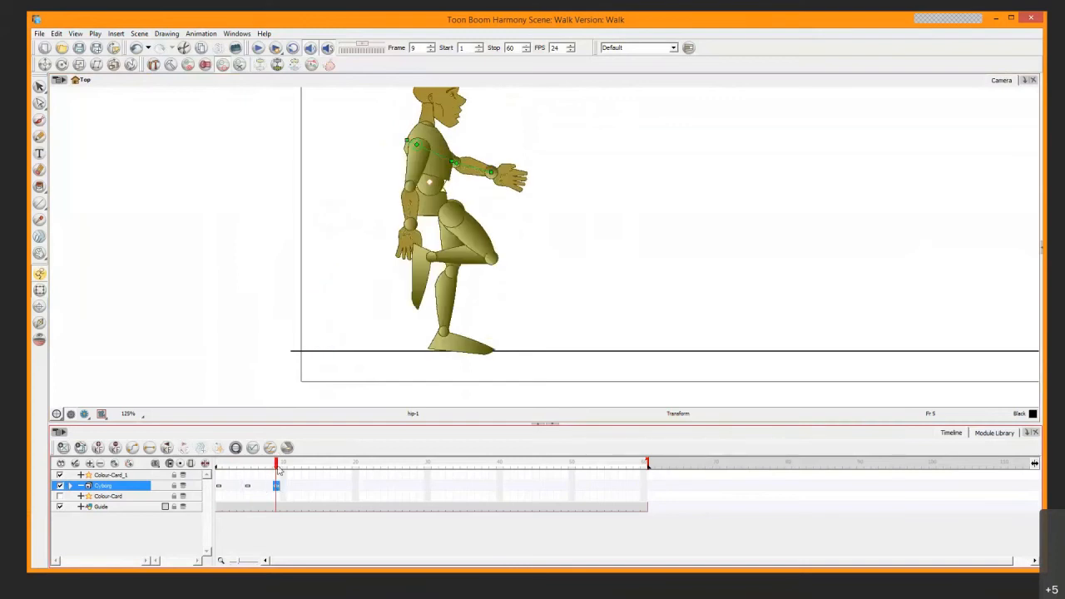
{"action": "key", "text": "comma"}
{"action": "key", "text": "comma"}
{"action": "key", "text": "period"}
{"action": "key", "text": "comma"}
{"action": "key", "text": "period"}
Rotate the planted far foot on frame 9 until its sole lies flat on the ground line, and scrub the neighbouring frames
{"action": "left_click", "coordinate": [473, 347]}
{"action": "scroll", "coordinate": [511, 358], "scroll_direction": "up", "scroll_amount": 2}
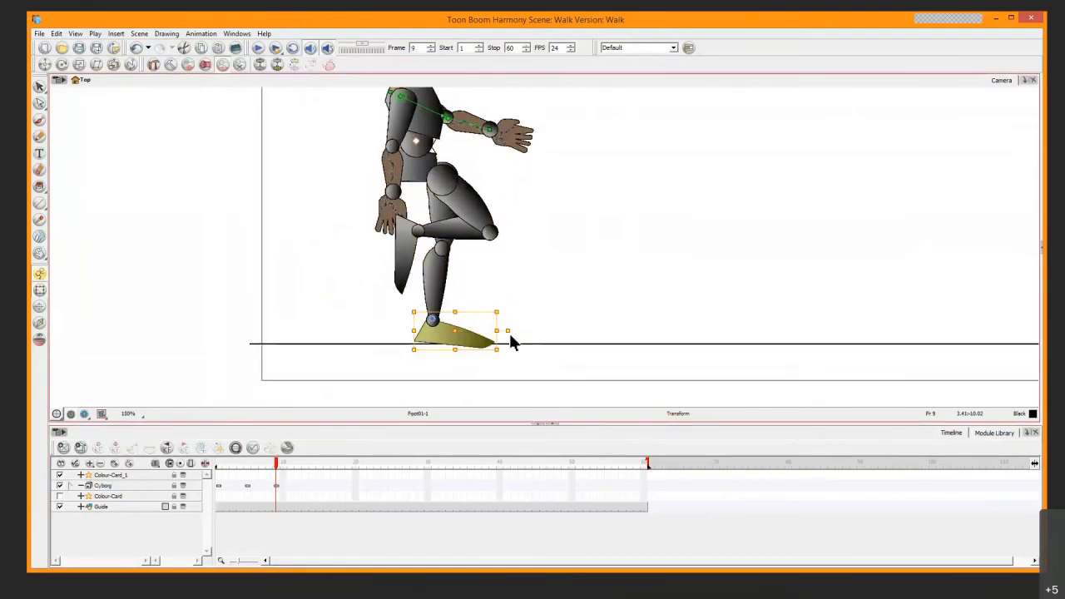
{"action": "left_click_drag", "start_coordinate": [507, 331], "coordinate": [506, 322]}
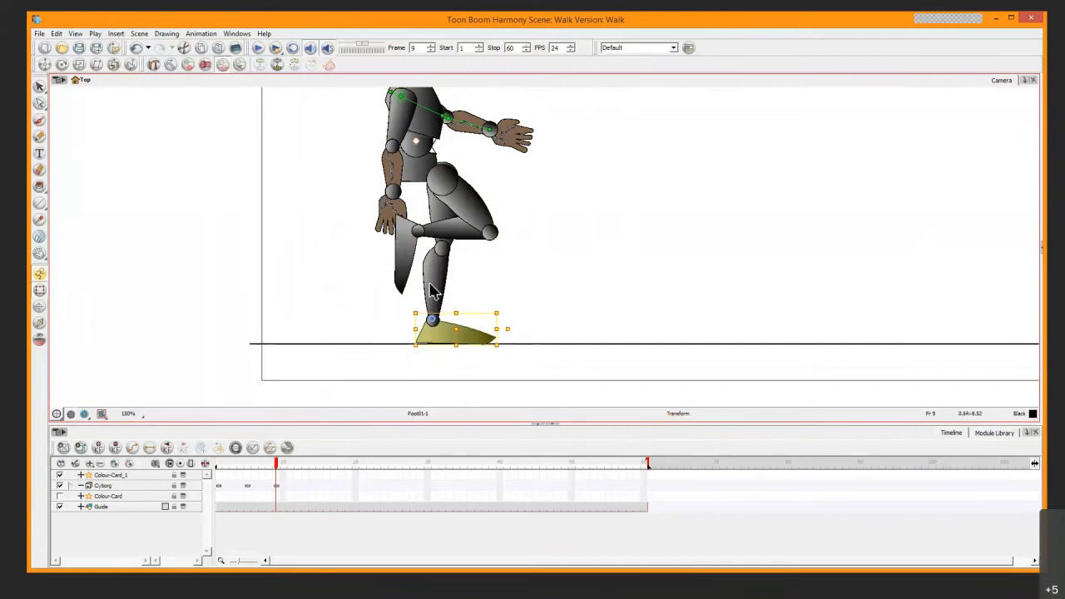
{"action": "scroll", "coordinate": [434, 302], "scroll_direction": "down", "scroll_amount": 2}
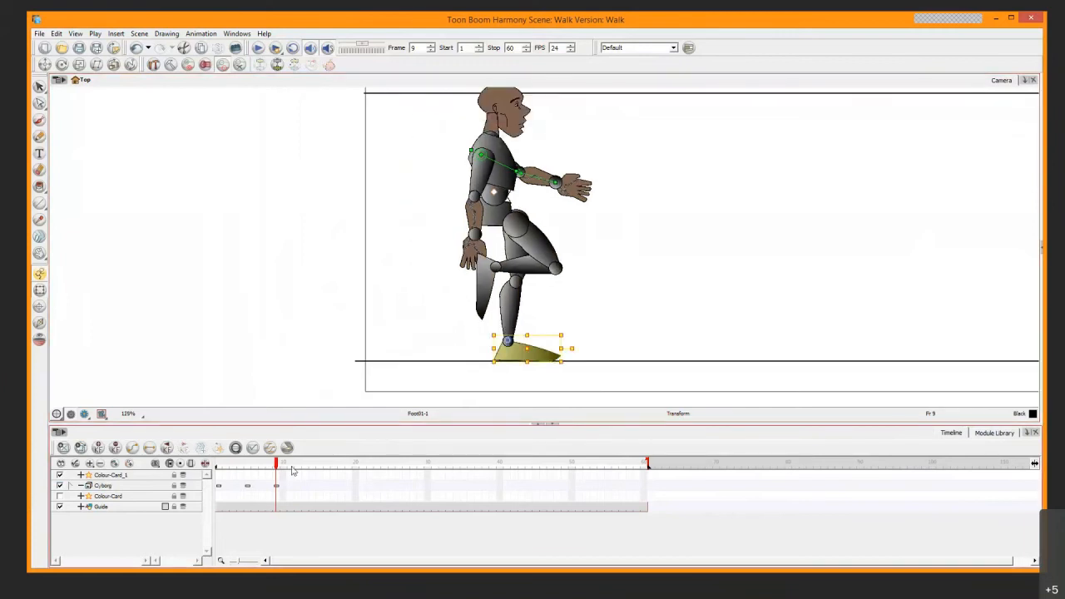
{"action": "left_click", "coordinate": [268, 471]}
{"action": "left_click_drag", "start_coordinate": [268, 471], "coordinate": [277, 471]}
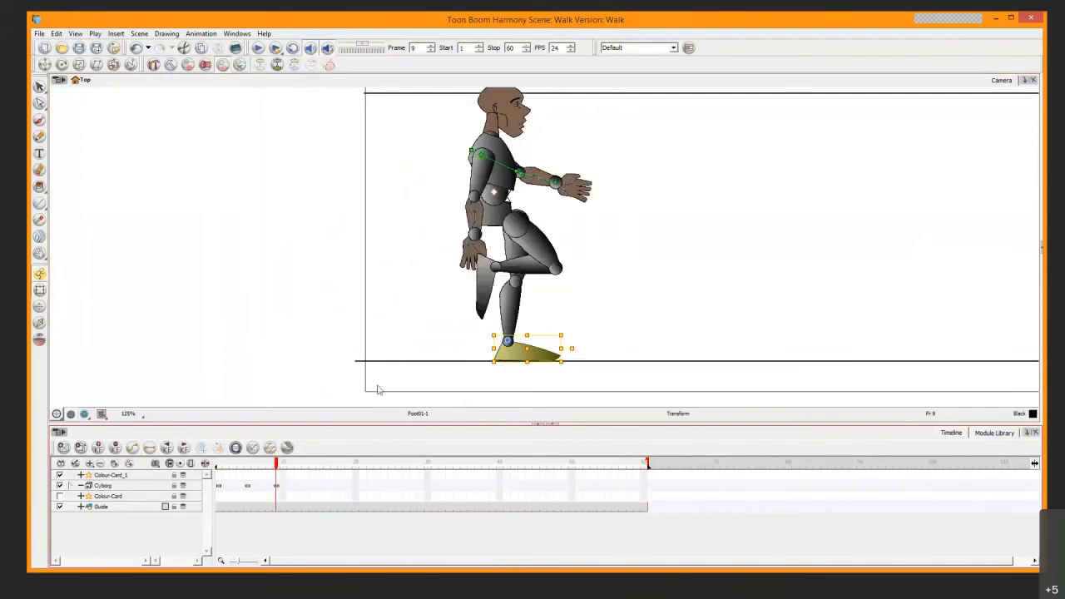
Select the hips together with both legs on frame 9 and nudge them forward relative to the torso
{"action": "left_click", "coordinate": [498, 225]}
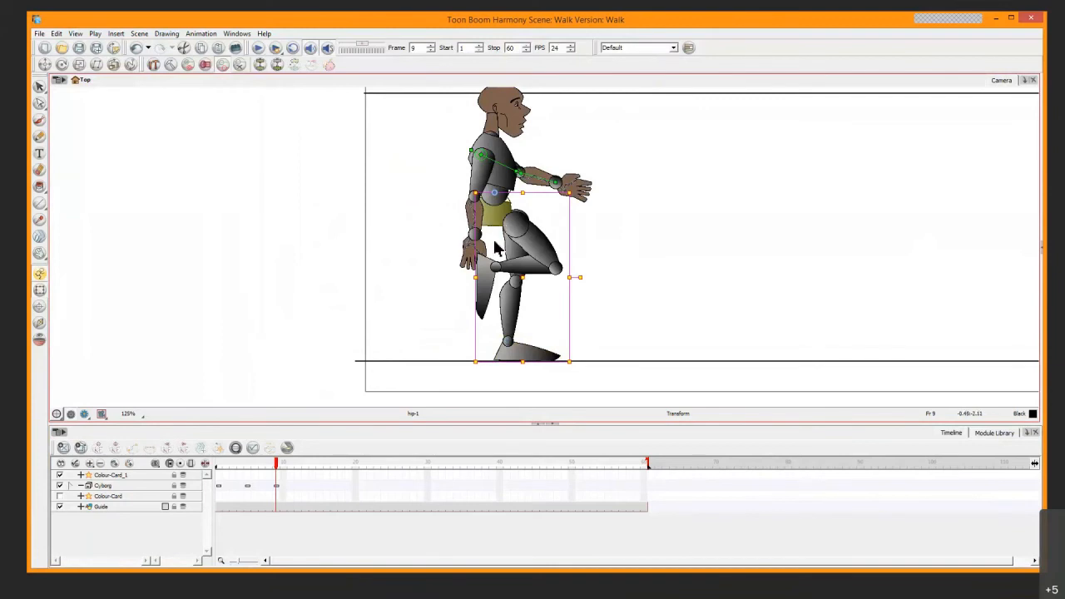
{"action": "key", "text": "b"}
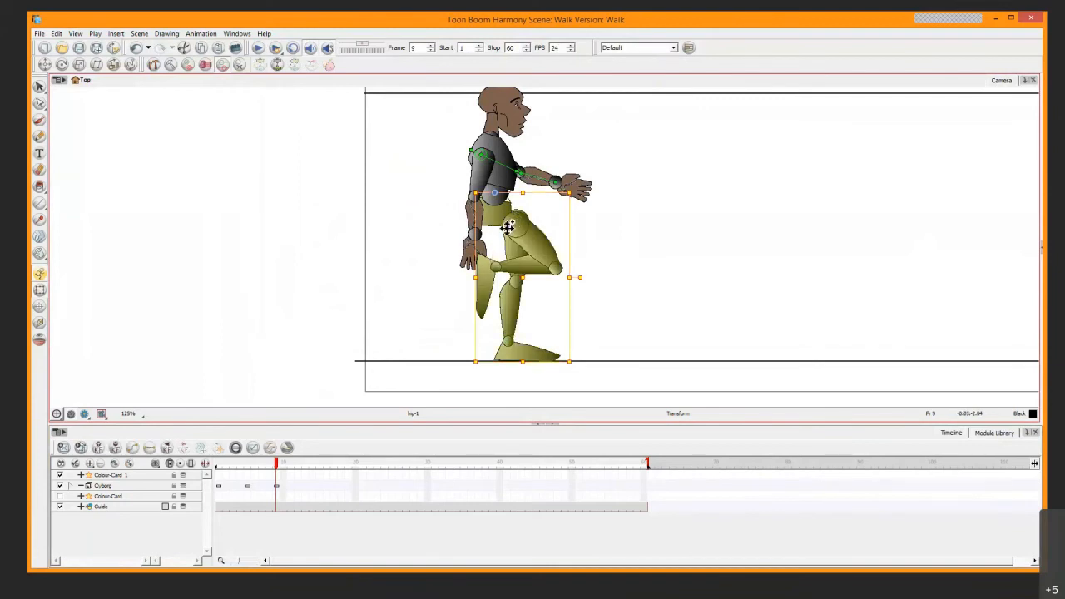
{"action": "key", "text": "Right"}
{"action": "key", "text": "Right"}
{"action": "key", "text": "Right"}
{"action": "key", "text": "Right"}
{"action": "key", "text": "Right"}
{"action": "key", "text": "Right"}
{"action": "key", "text": "Right"}
{"action": "key", "text": "Right"}
{"action": "key", "text": "Right"}
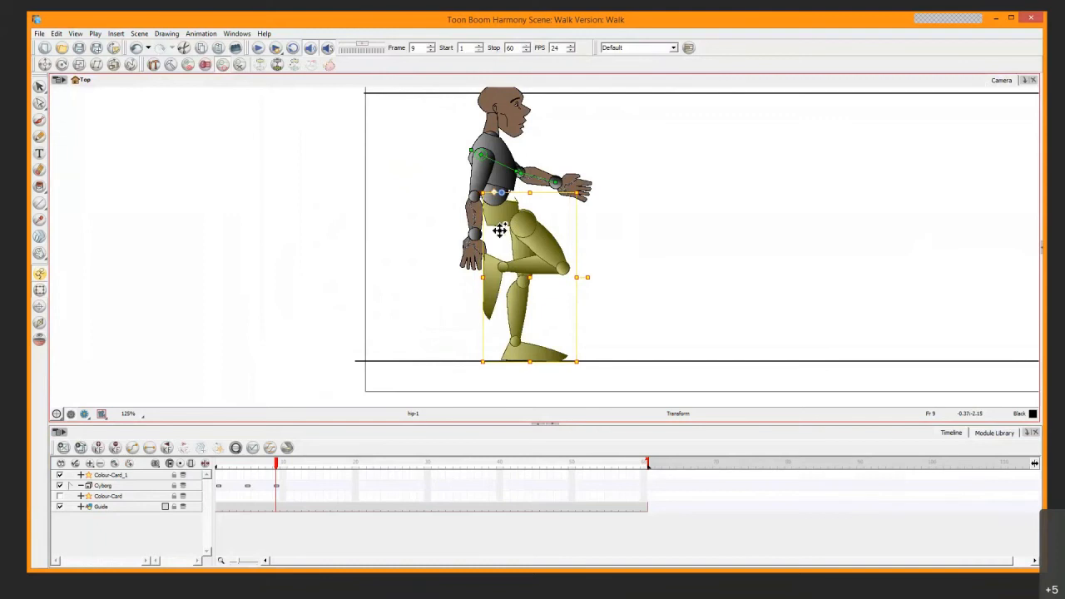
{"action": "key", "text": "Right"}
{"action": "key", "text": "Right"}
{"action": "key", "text": "Right"}
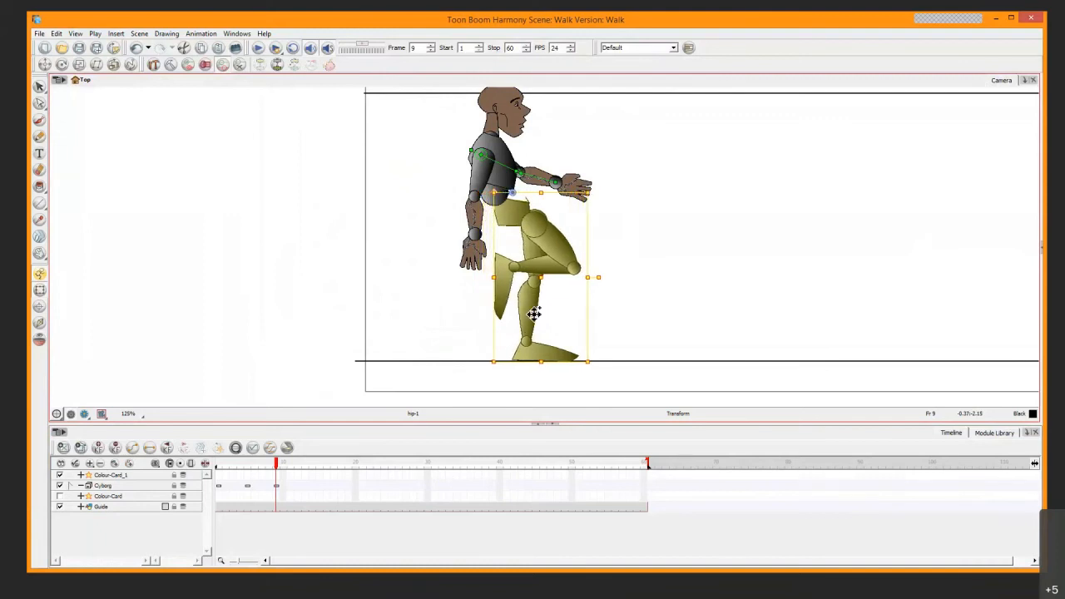
Turn on onion skin and nudge the whole far leg backward on frame 9 until its foot lines up with the ghosted planted foot
{"action": "left_click", "coordinate": [542, 359]}
{"action": "key", "text": "b"}
{"action": "key", "text": "b"}
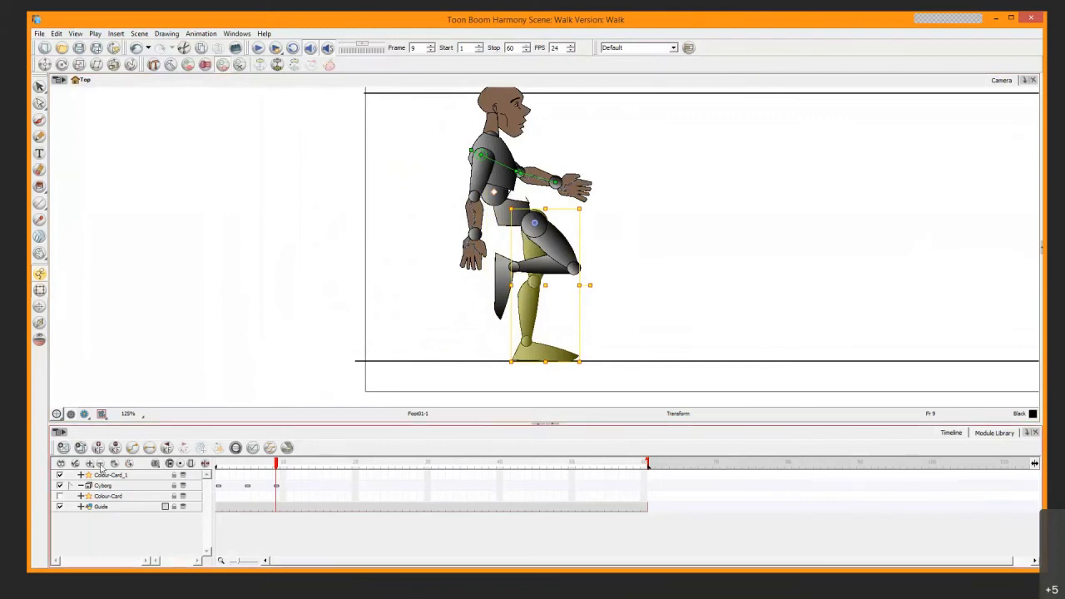
{"action": "left_click", "coordinate": [39, 341]}
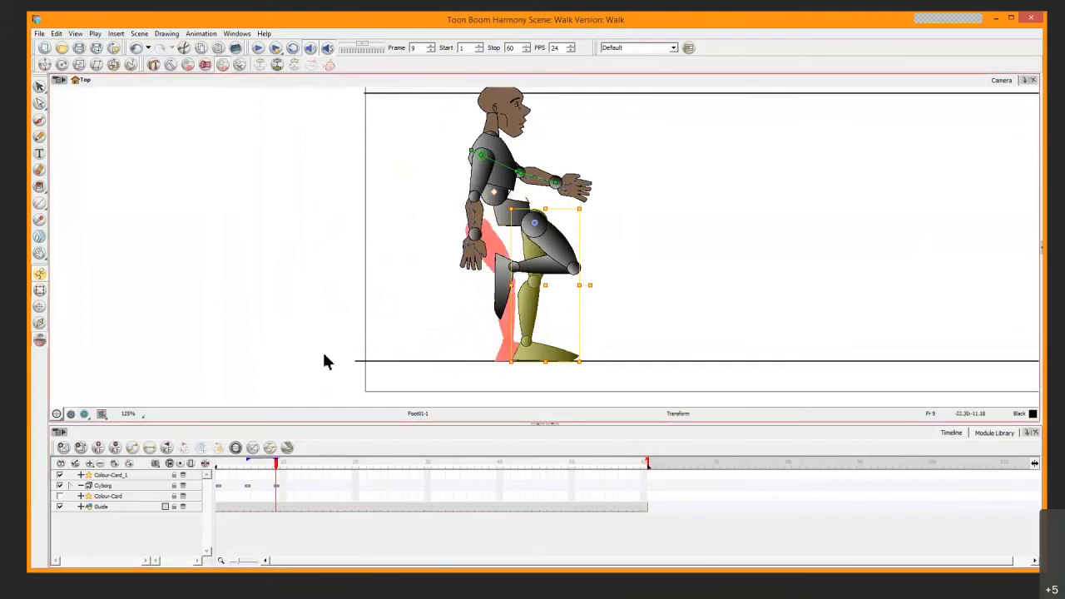
{"action": "key", "text": "Left"}
{"action": "key", "text": "Left"}
{"action": "key", "text": "Left"}
{"action": "key", "text": "Left"}
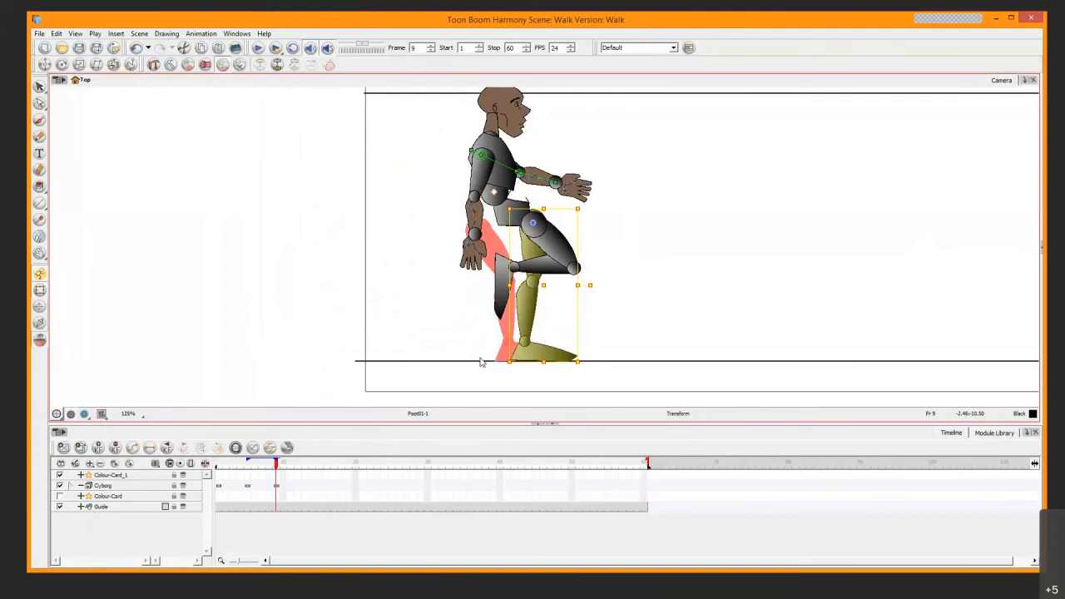
{"action": "key", "text": "Left"}
{"action": "key", "text": "Left"}
{"action": "key", "text": "Left"}
{"action": "key", "text": "Left"}
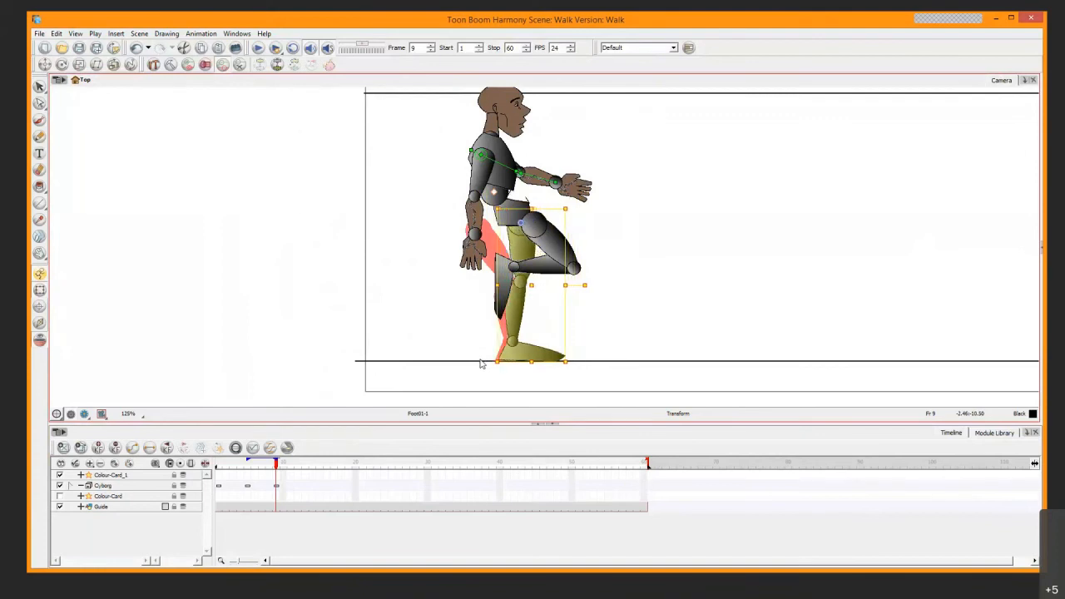
Nudge the whole near leg backward on frame 9 to realign it with the hips, and switch to PowerPoint's walk reference drawing
{"action": "left_click", "coordinate": [504, 291]}
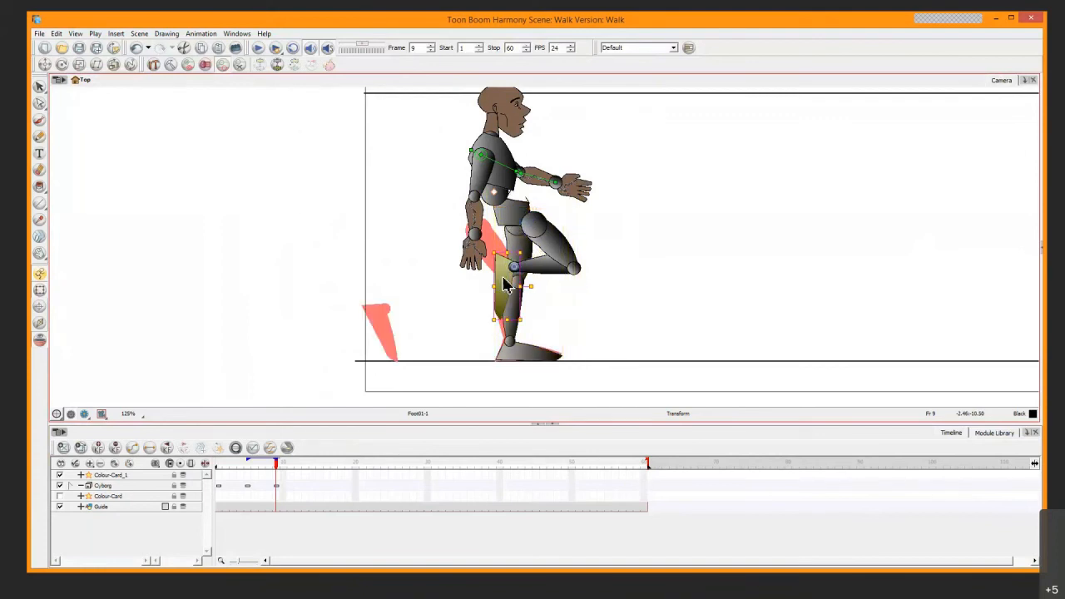
{"action": "key", "text": "b"}
{"action": "key", "text": "b"}
{"action": "key", "text": "b"}
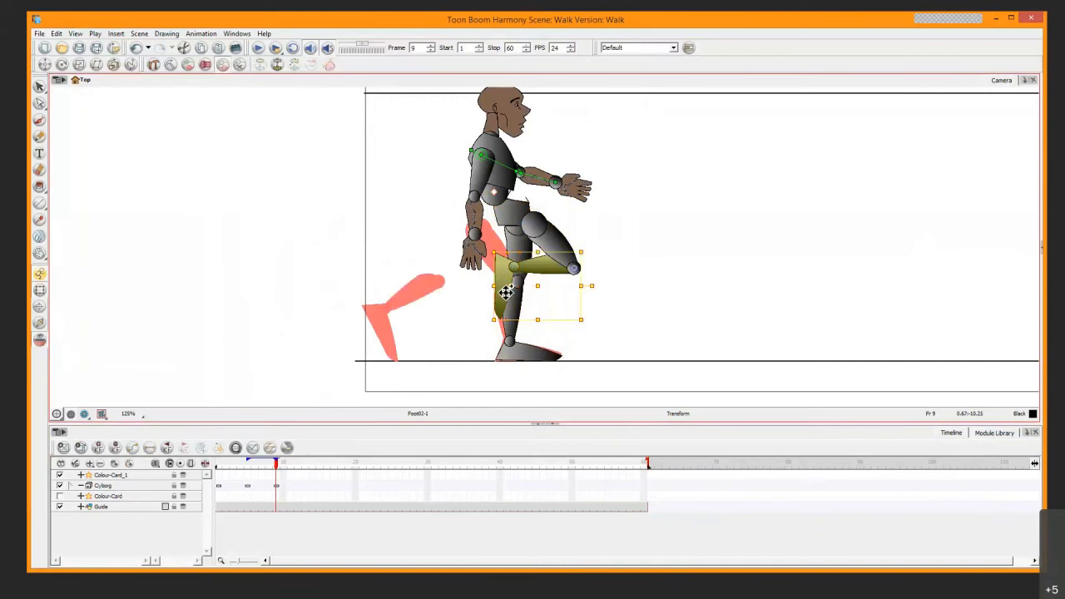
{"action": "key", "text": "Left"}
{"action": "key", "text": "Left"}
{"action": "key", "text": "Left"}
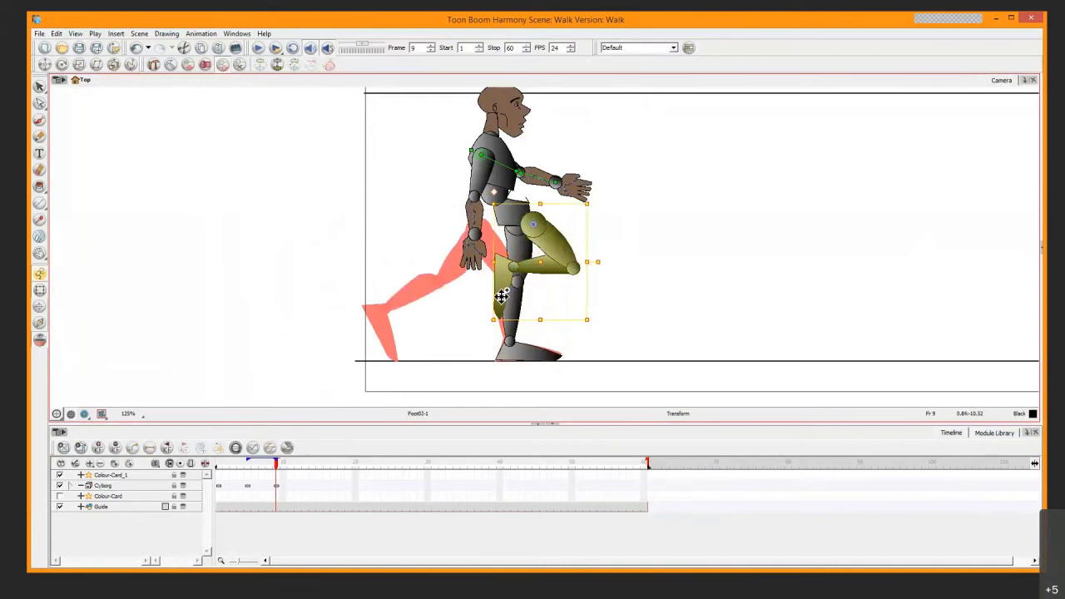
{"action": "key", "text": "Left"}
{"action": "key", "text": "Left"}
{"action": "key", "text": "Left"}
{"action": "key", "text": "Left"}
{"action": "key", "text": "Left"}
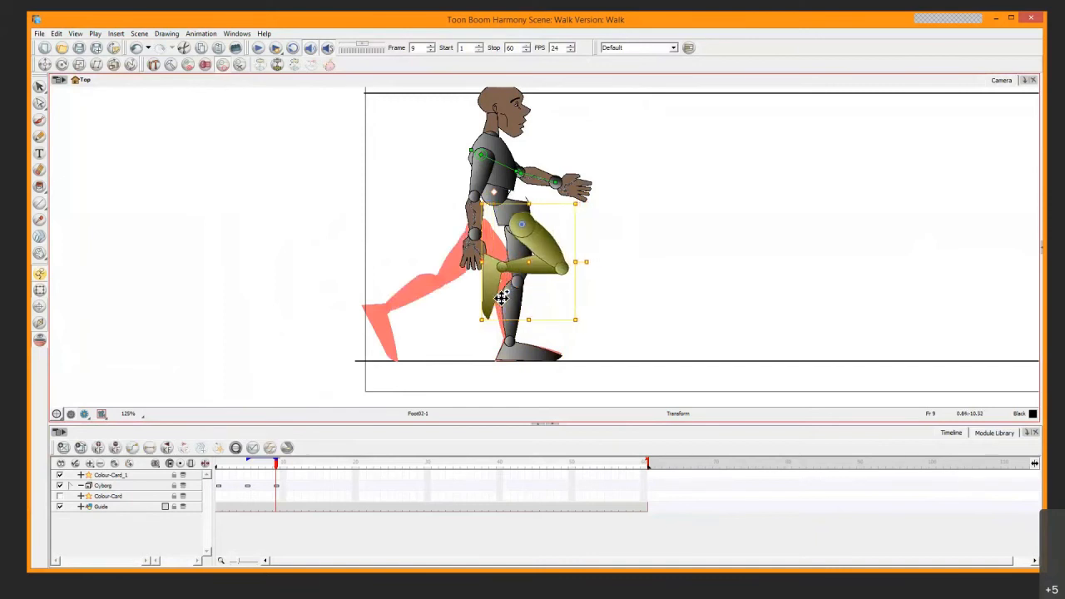
{"action": "key", "text": "Left"}
{"action": "key", "text": "Right"}
{"action": "key", "text": "Right"}
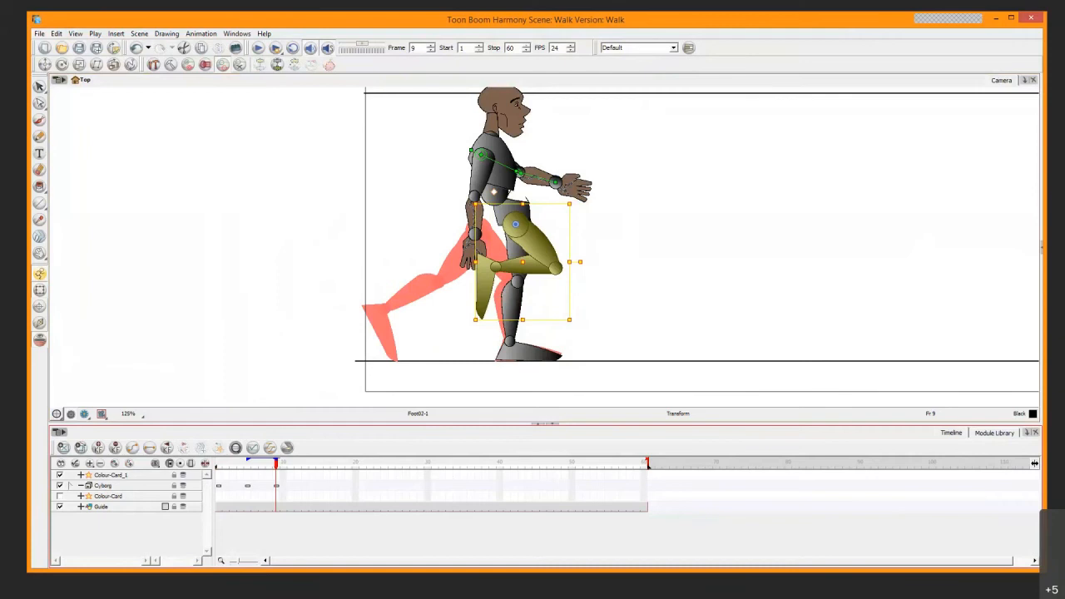
{"action": "key", "text": "alt+Tab"}
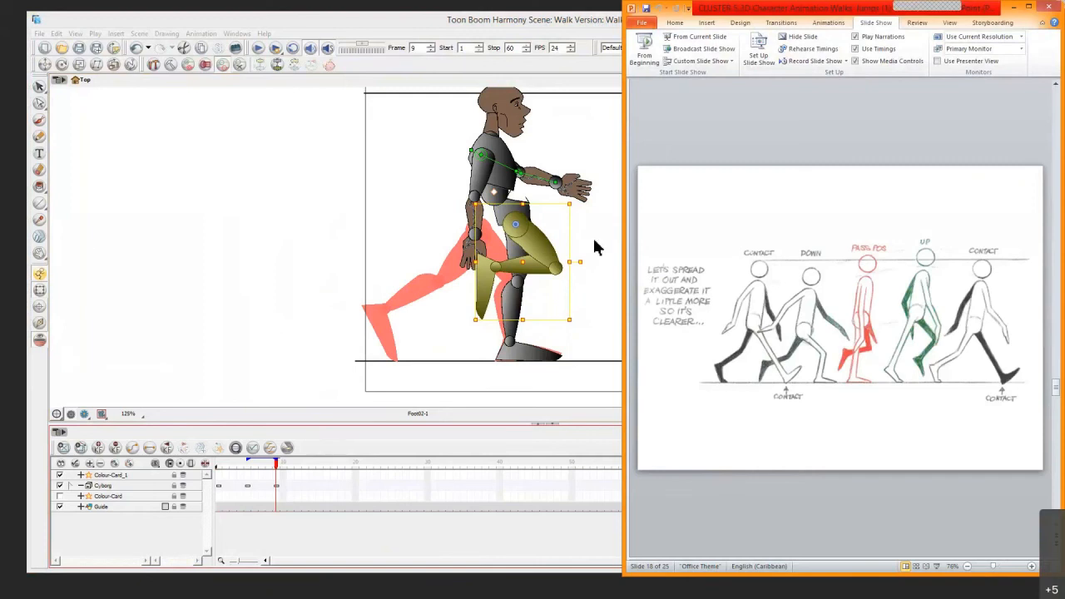
Rotate the raised leg's shin and foot slightly downward at the knee on frame 9
{"action": "left_click", "coordinate": [492, 282]}
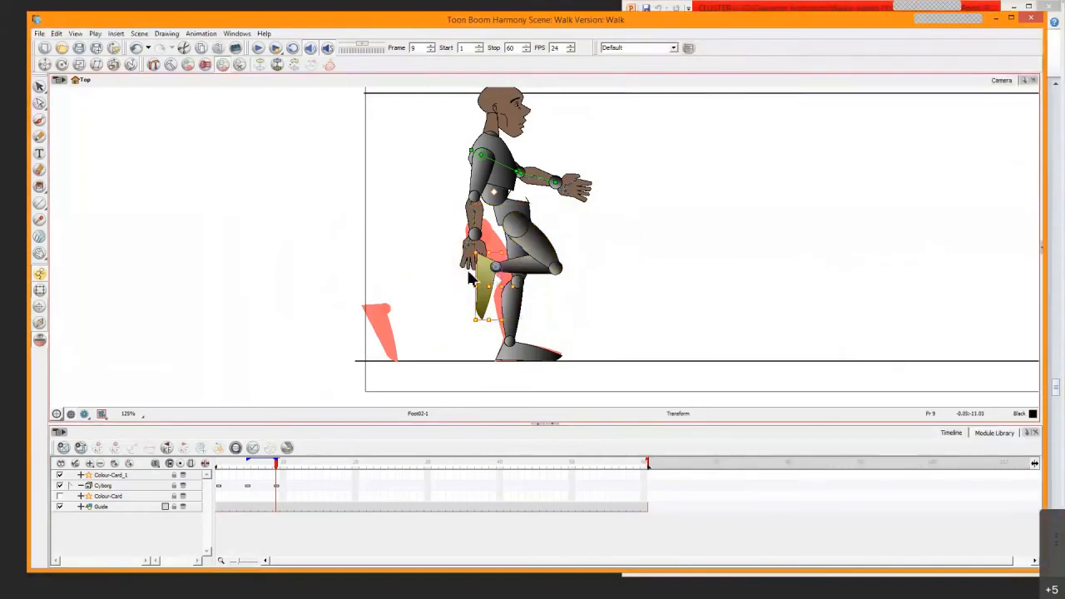
{"action": "left_click", "coordinate": [518, 265]}
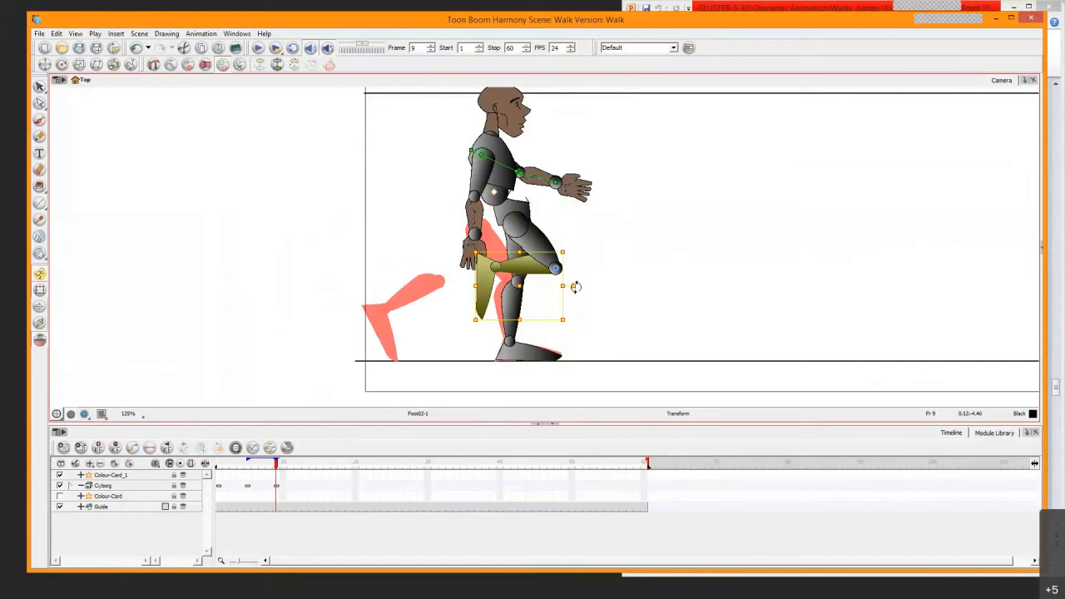
{"action": "left_click_drag", "start_coordinate": [574, 284], "coordinate": [575, 281]}
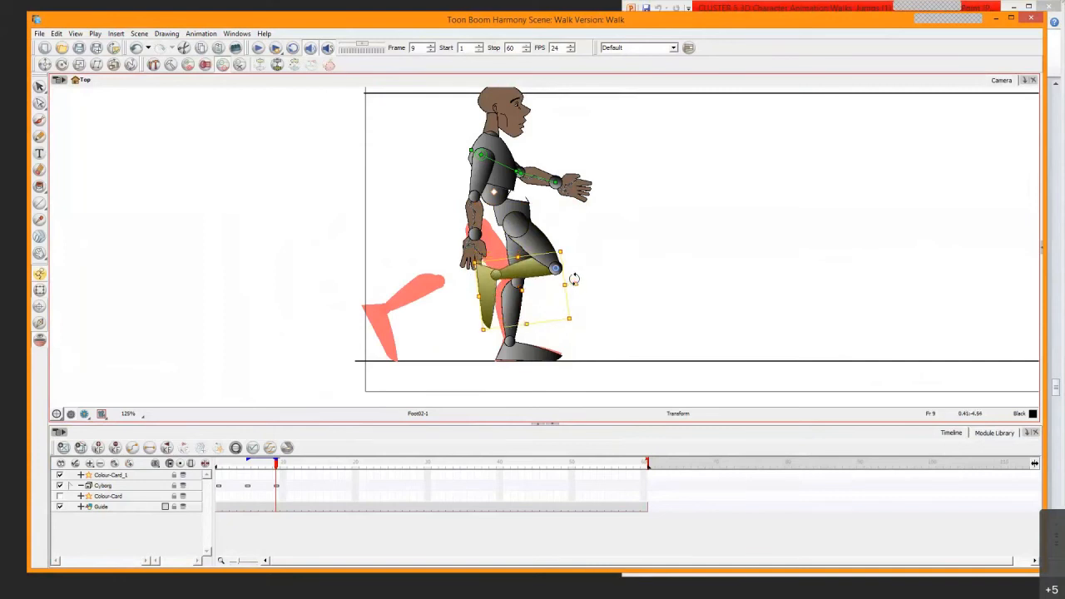
Select the torso with the head and both arms on frame 9 and nudge the upper body forward over the hips
{"action": "left_click", "coordinate": [495, 203]}
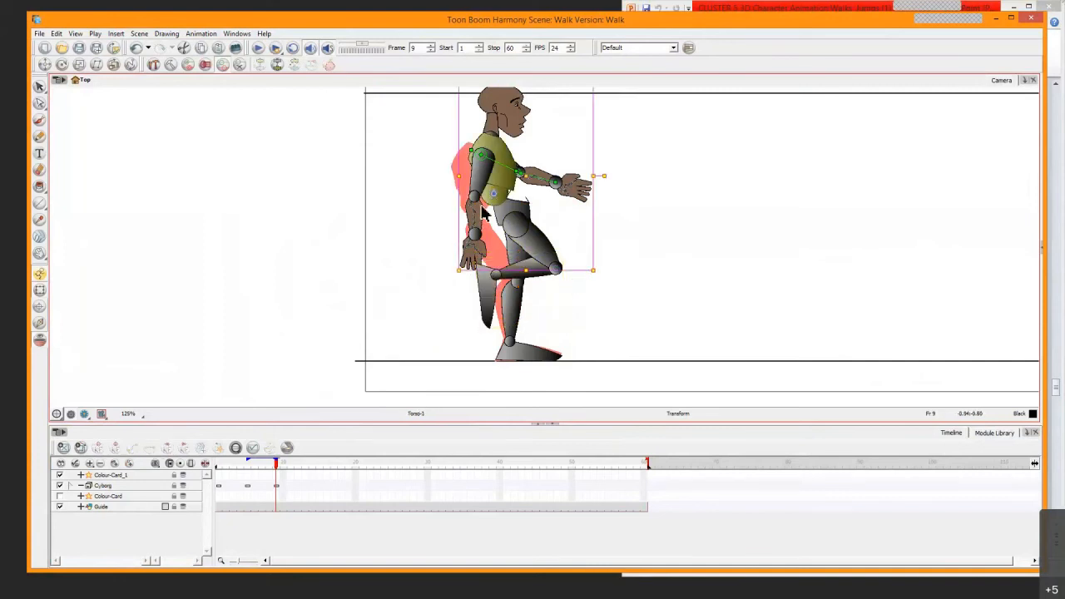
{"action": "left_click", "coordinate": [480, 213]}
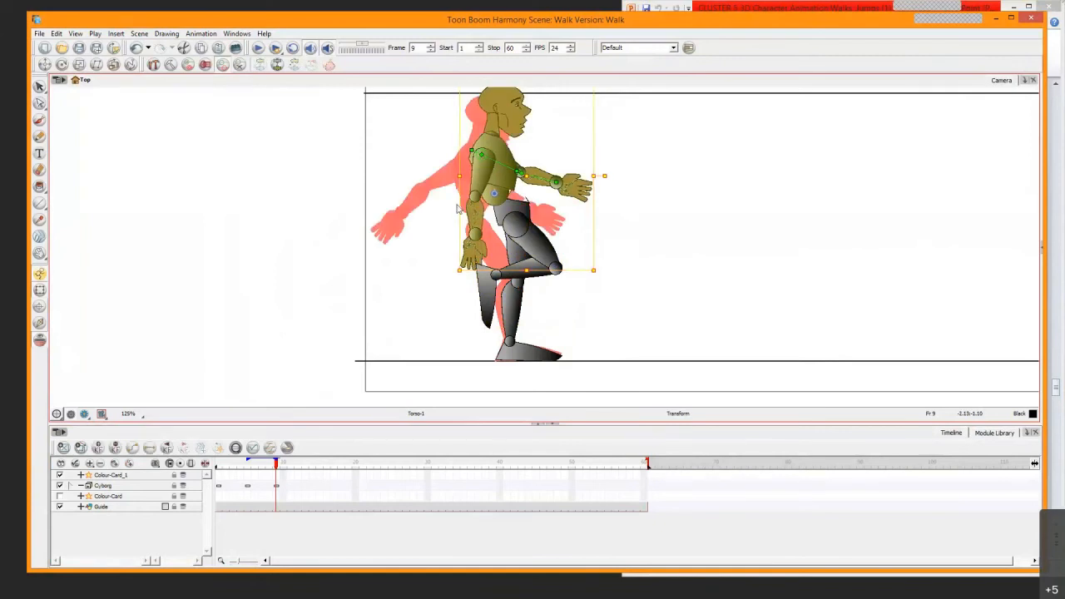
{"action": "left_click_drag", "start_coordinate": [475, 197], "coordinate": [481, 197]}
{"action": "key", "text": "Right"}
{"action": "key", "text": "Right"}
{"action": "key", "text": "Right"}
{"action": "key", "text": "Right"}
{"action": "key", "text": "Right"}
{"action": "key", "text": "Right"}
{"action": "key", "text": "Right"}
{"action": "key", "text": "Right"}
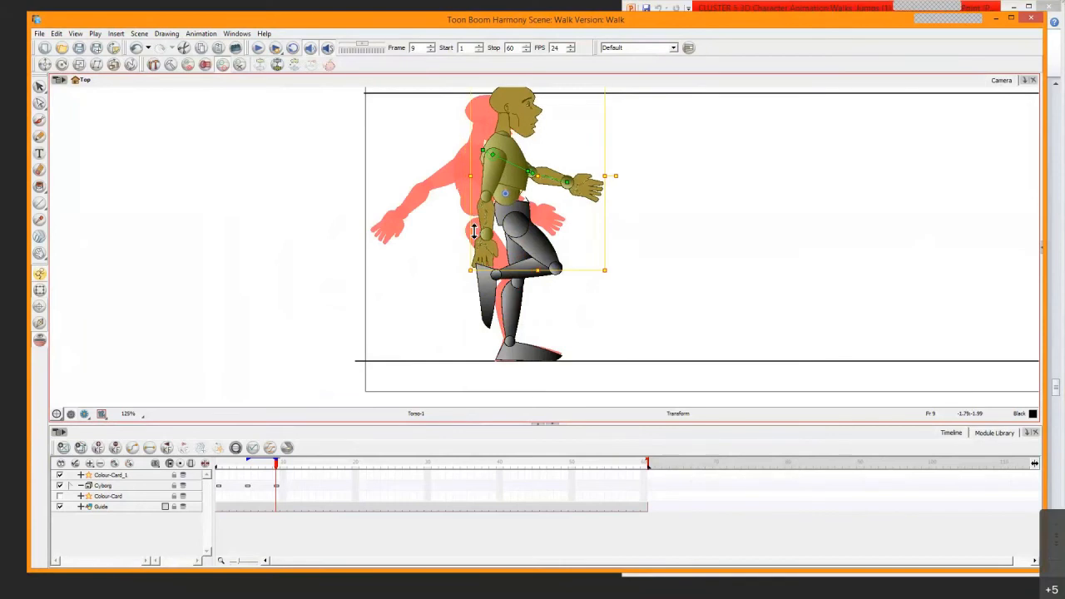
{"action": "key", "text": "Left"}
{"action": "key", "text": "Left"}
{"action": "key", "text": "Left"}
{"action": "key", "text": "Left"}
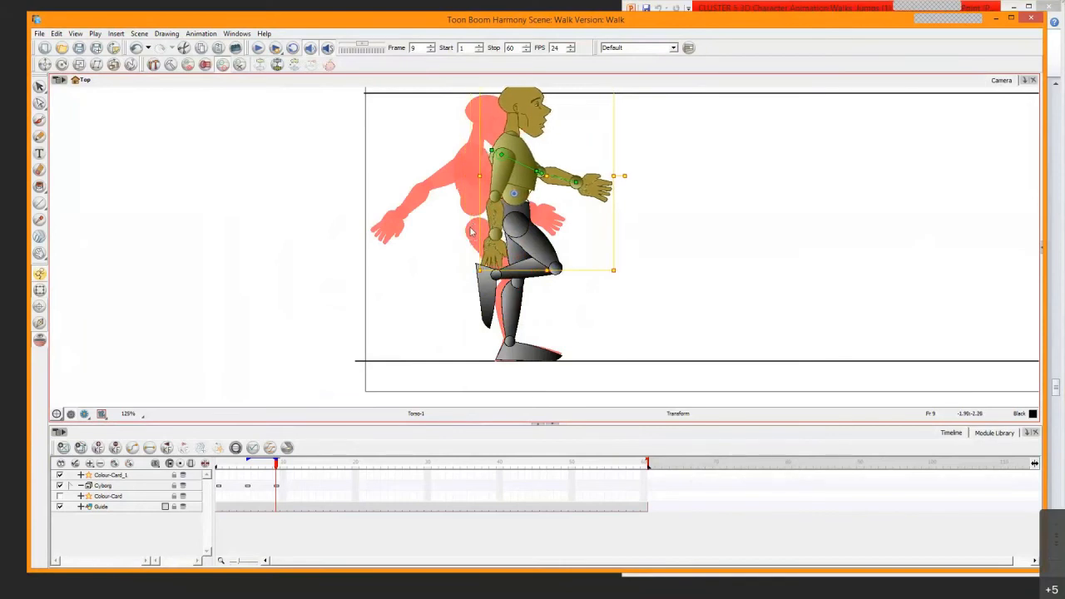
{"action": "key", "text": "Left"}
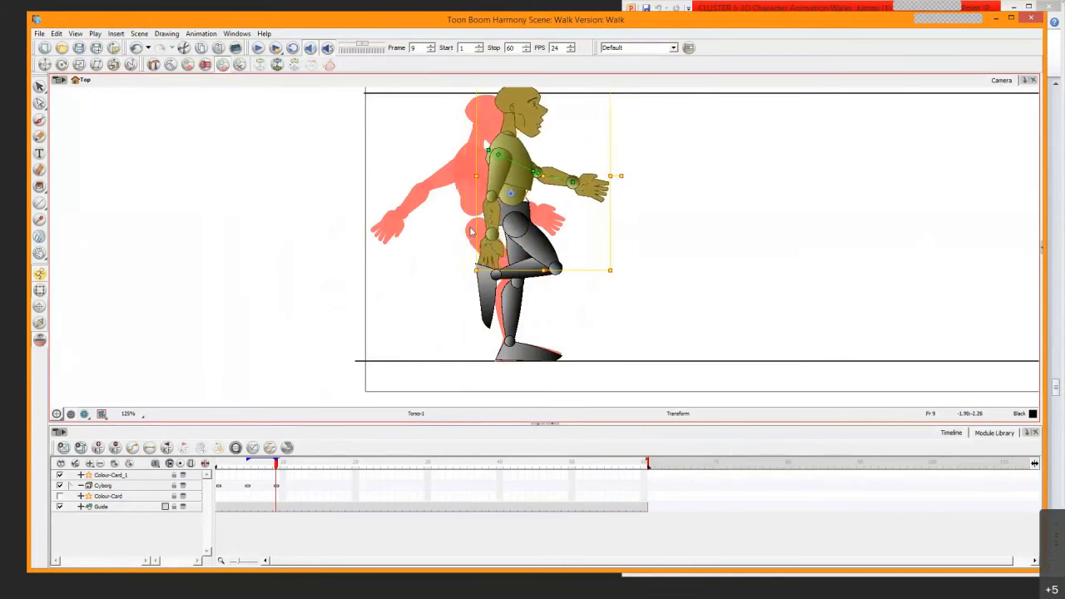
{"action": "key", "text": "Right"}
{"action": "key", "text": "Right"}
{"action": "key", "text": "Right"}
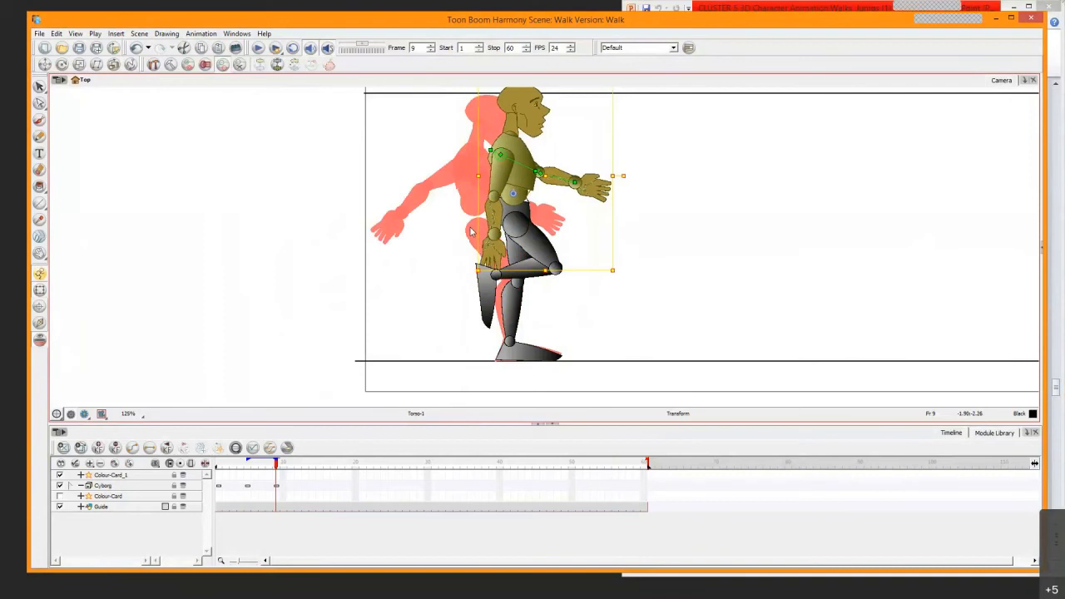
Check the passing-position reference and rotate the whole far arm down at the shoulder on frame 9, leaving the hand slightly ahead of the hips
{"action": "left_click", "coordinate": [605, 597]}
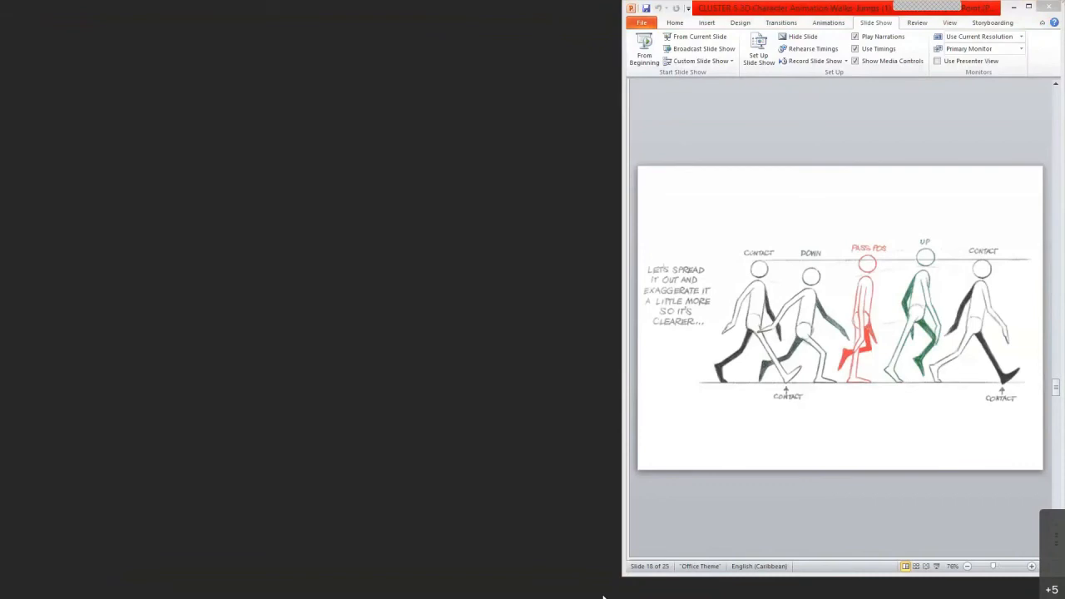
{"action": "left_click", "coordinate": [603, 597]}
{"action": "left_click", "coordinate": [587, 196]}
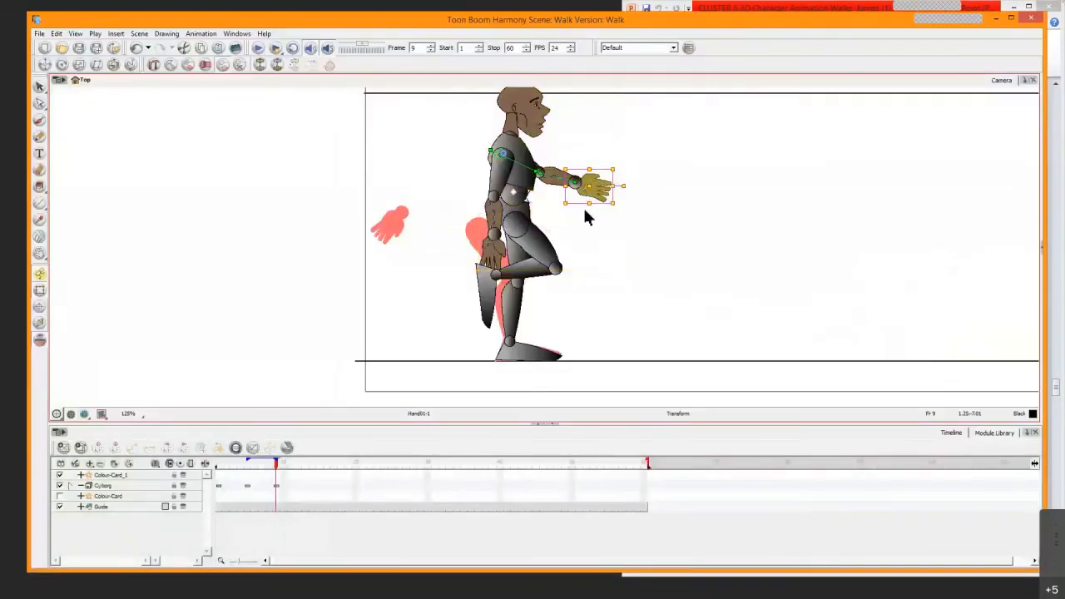
{"action": "left_click", "coordinate": [607, 190]}
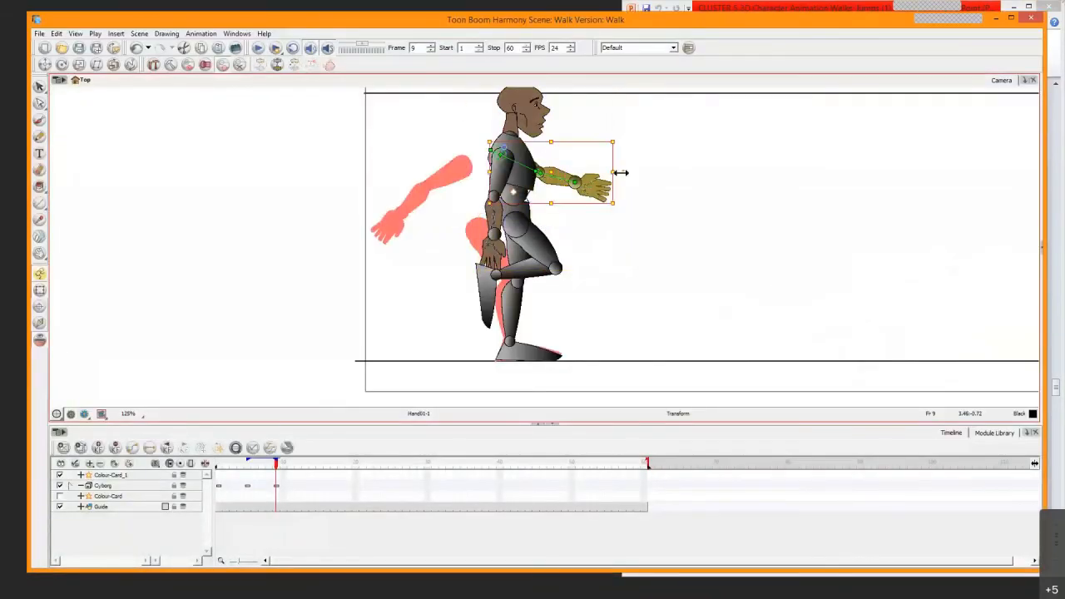
{"action": "left_click_drag", "start_coordinate": [624, 191], "coordinate": [516, 156]}
{"action": "left_click", "coordinate": [478, 145]}
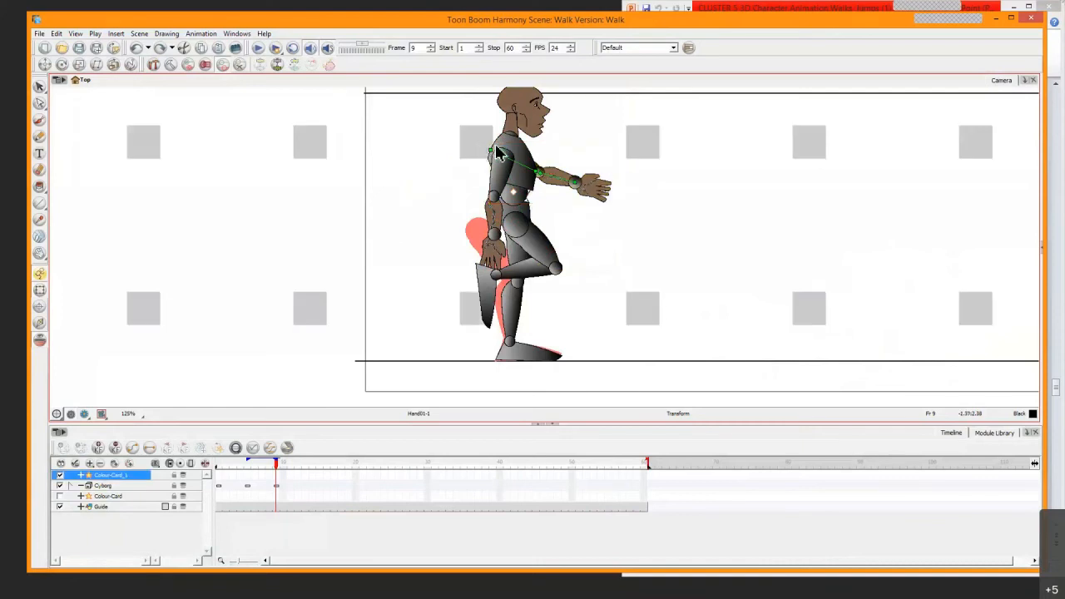
{"action": "left_click_drag", "start_coordinate": [492, 147], "coordinate": [504, 138]}
{"action": "left_click", "coordinate": [505, 145]}
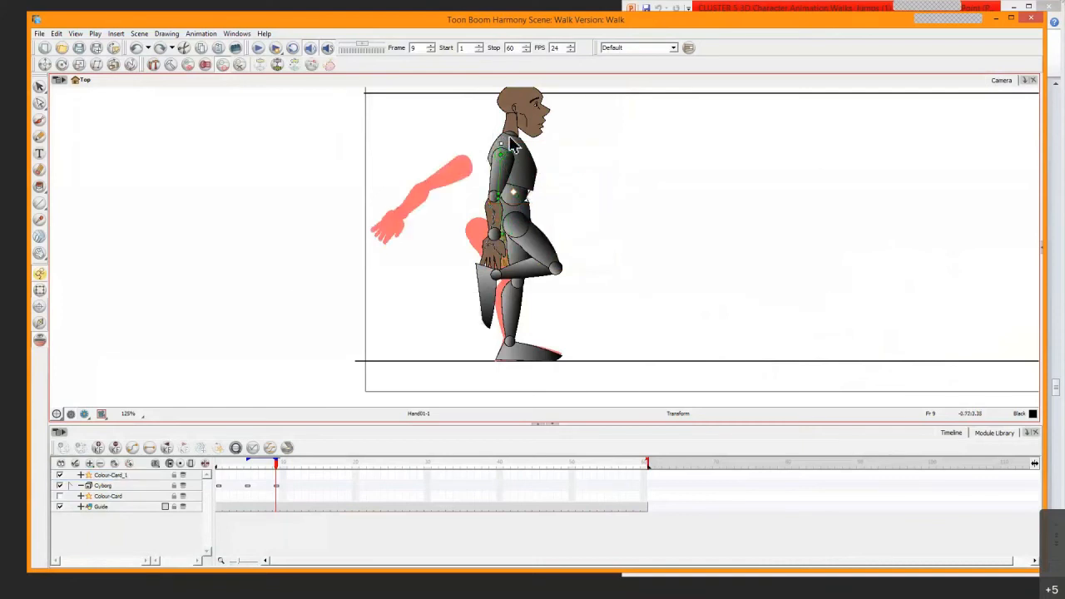
{"action": "left_click_drag", "start_coordinate": [506, 150], "coordinate": [506, 153]}
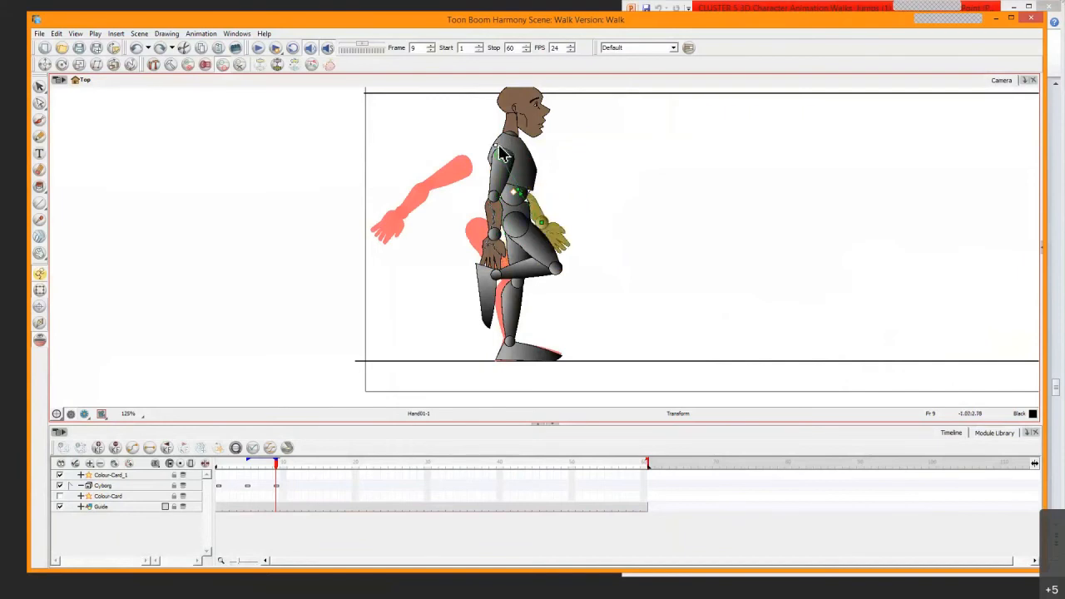
Tilt the head and neck slightly back on frame 9, and scrub from the down pose to compare the poses
{"action": "left_click", "coordinate": [542, 140]}
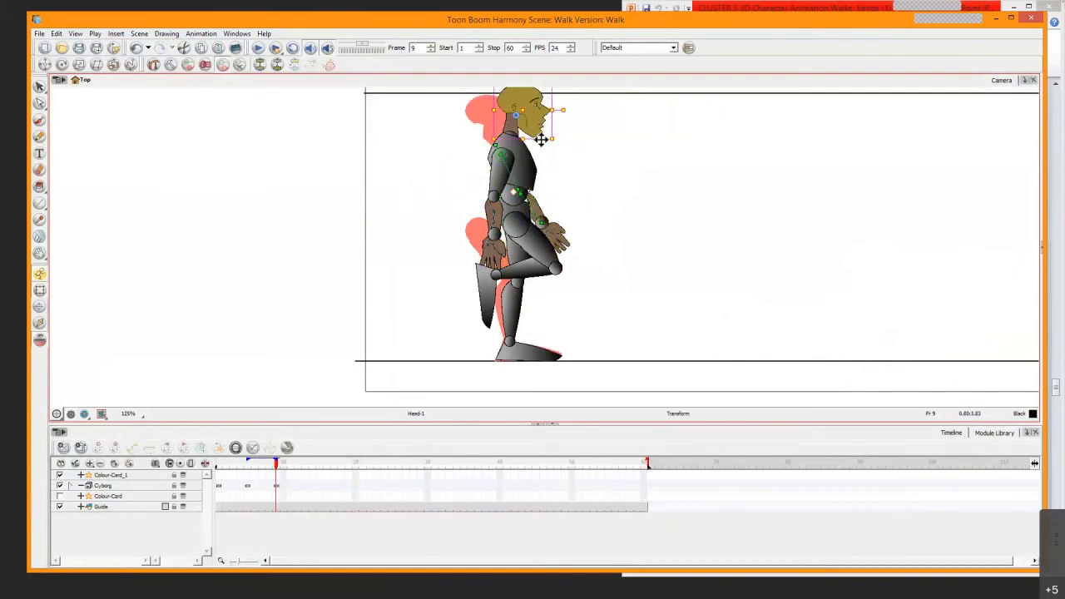
{"action": "left_click_drag", "start_coordinate": [553, 109], "coordinate": [562, 109]}
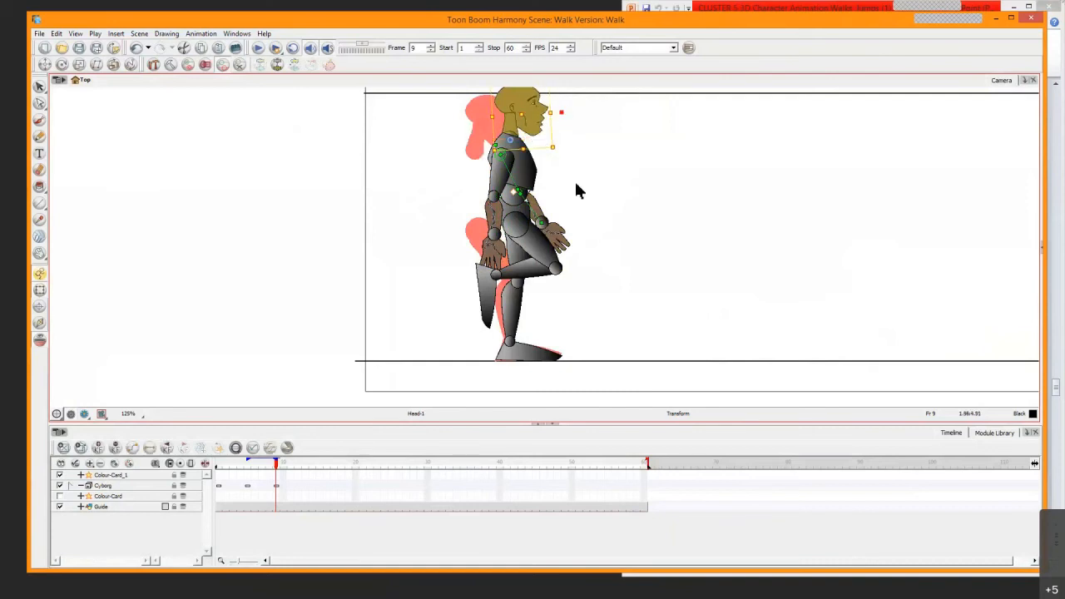
{"action": "left_click", "coordinate": [248, 487]}
{"action": "left_click_drag", "start_coordinate": [230, 468], "coordinate": [262, 465]}
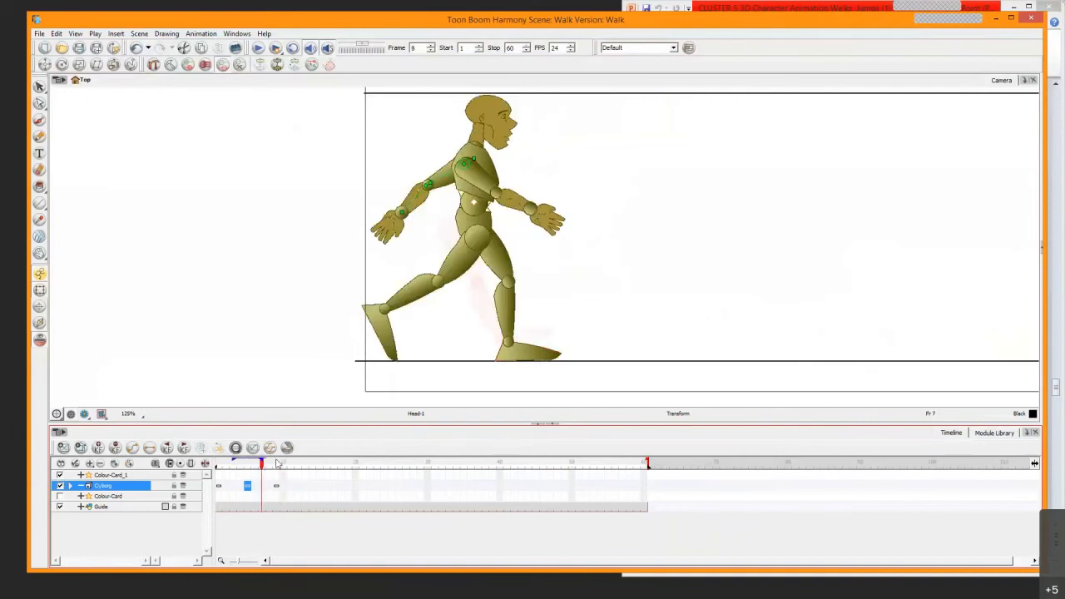
{"action": "left_click", "coordinate": [277, 464]}
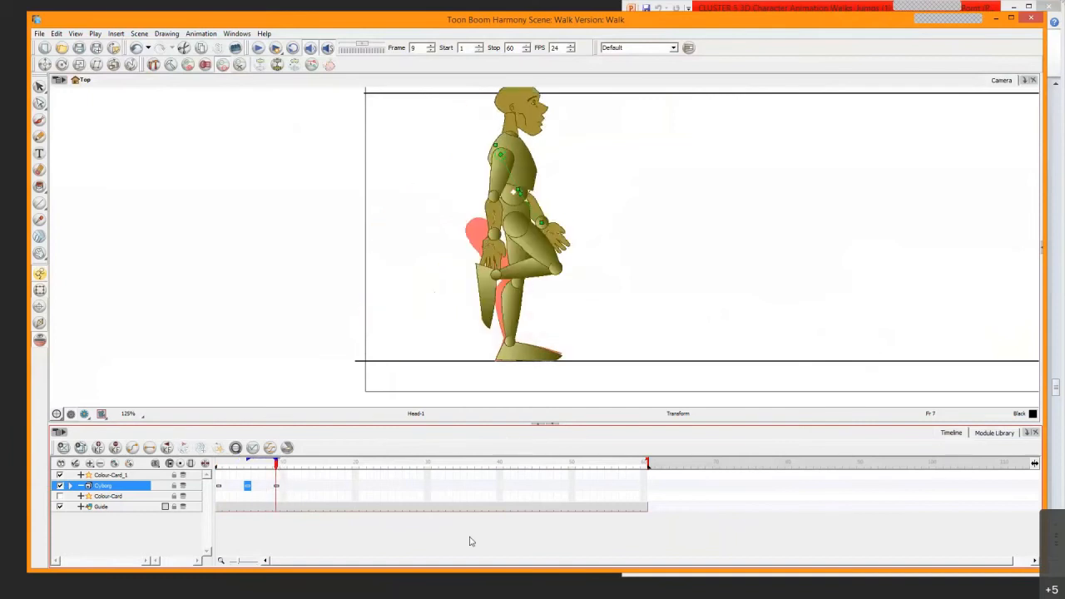
Recheck the walk reference, save the scene, and rotate the whole near arm slightly forward at the shoulder on frame 9
{"action": "left_click", "coordinate": [607, 585]}
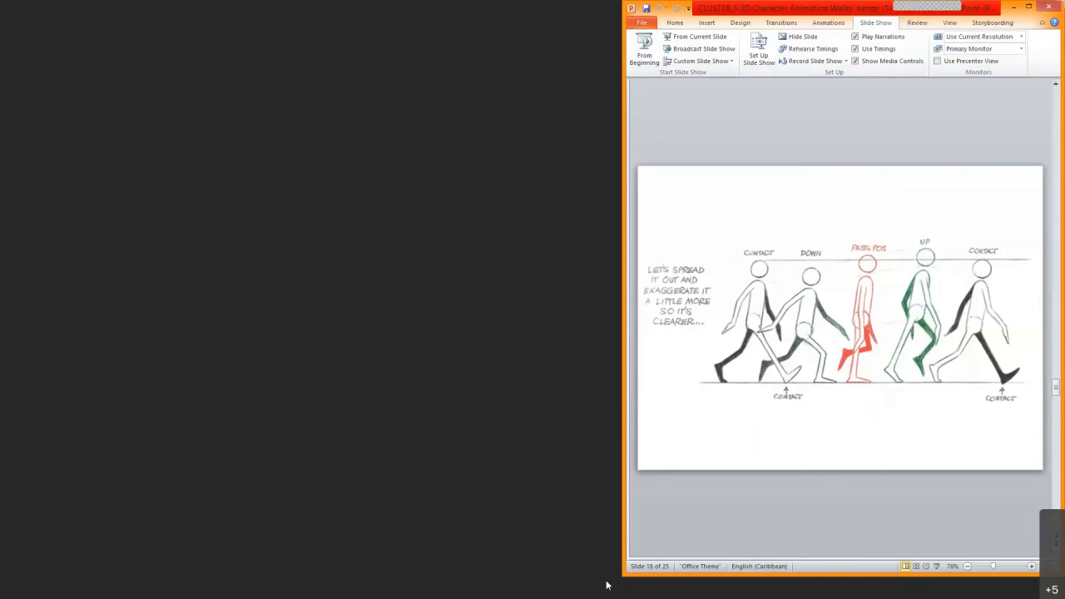
{"action": "left_click", "coordinate": [608, 586]}
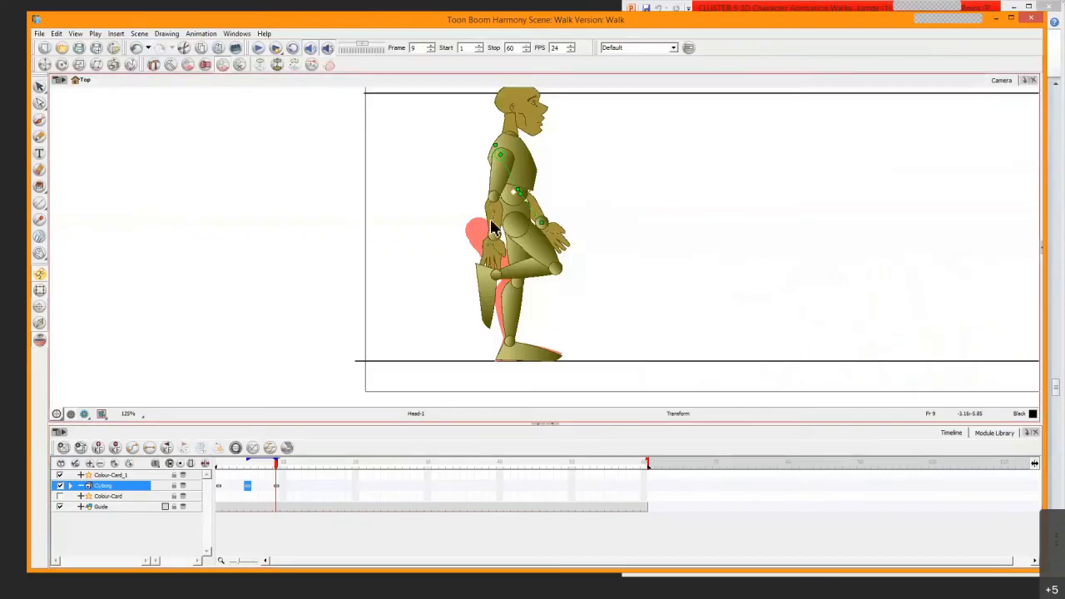
{"action": "left_click", "coordinate": [492, 229]}
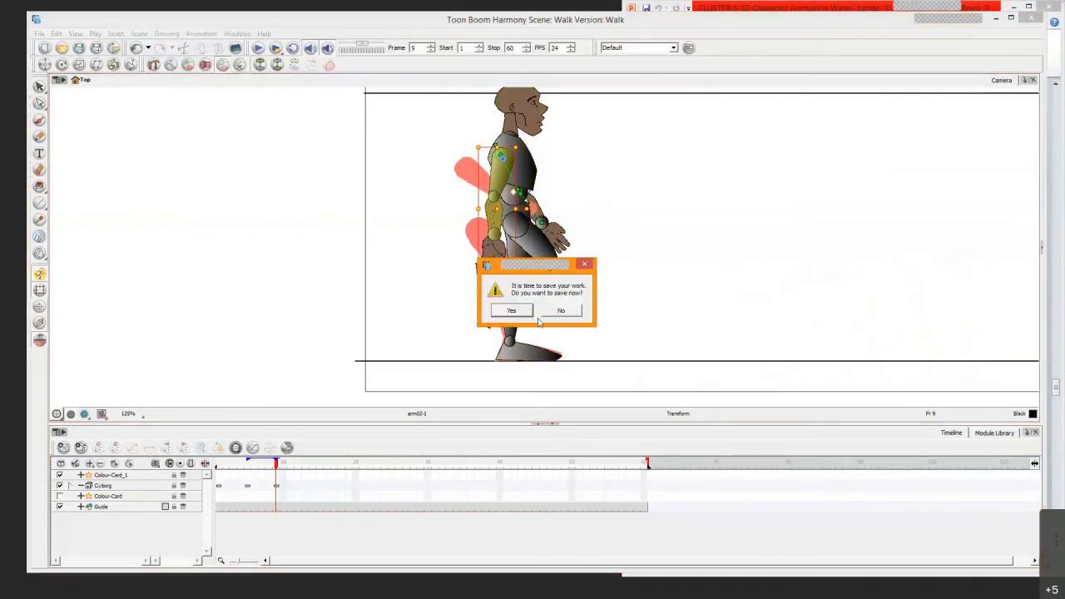
{"action": "left_click", "coordinate": [511, 310]}
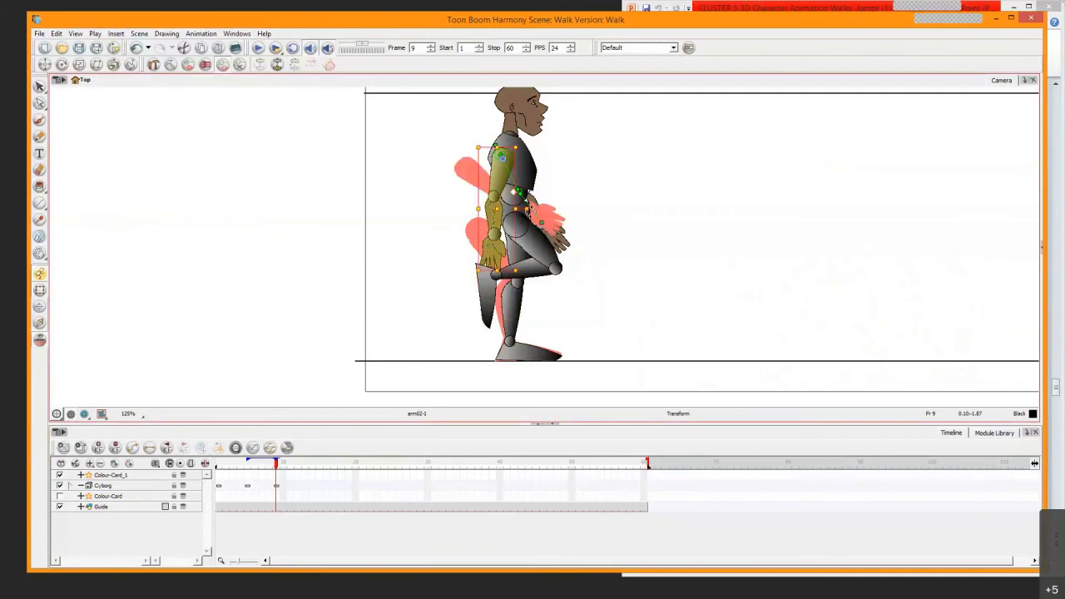
{"action": "left_click_drag", "start_coordinate": [536, 206], "coordinate": [537, 200]}
Bring the near arm in front of the hips and raised thigh on frame 9
{"action": "scroll", "coordinate": [537, 202], "scroll_direction": "up", "scroll_amount": 8}
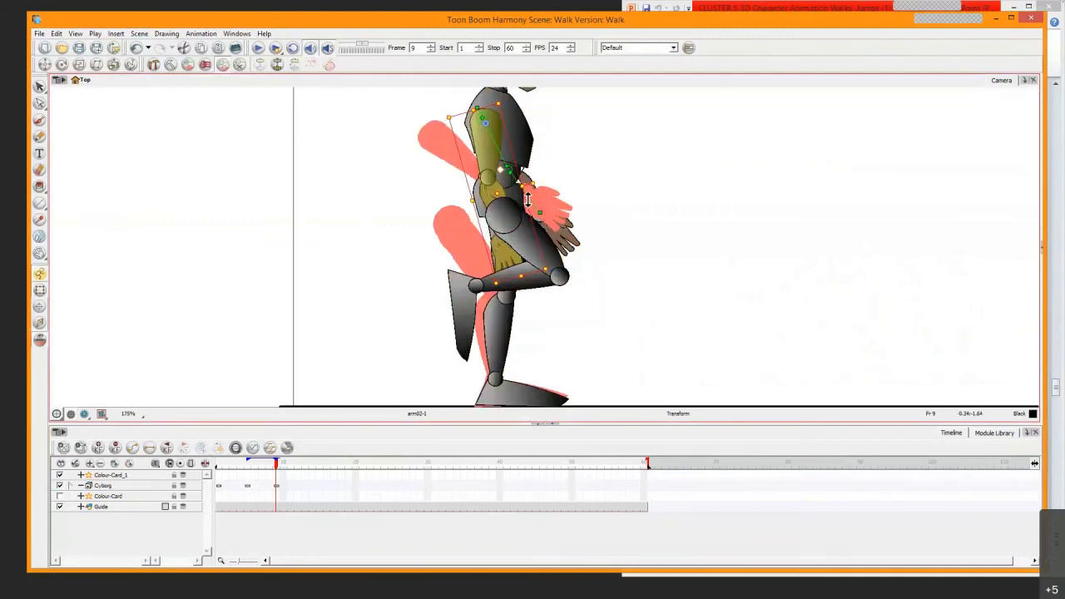
{"action": "key", "text": "space"}
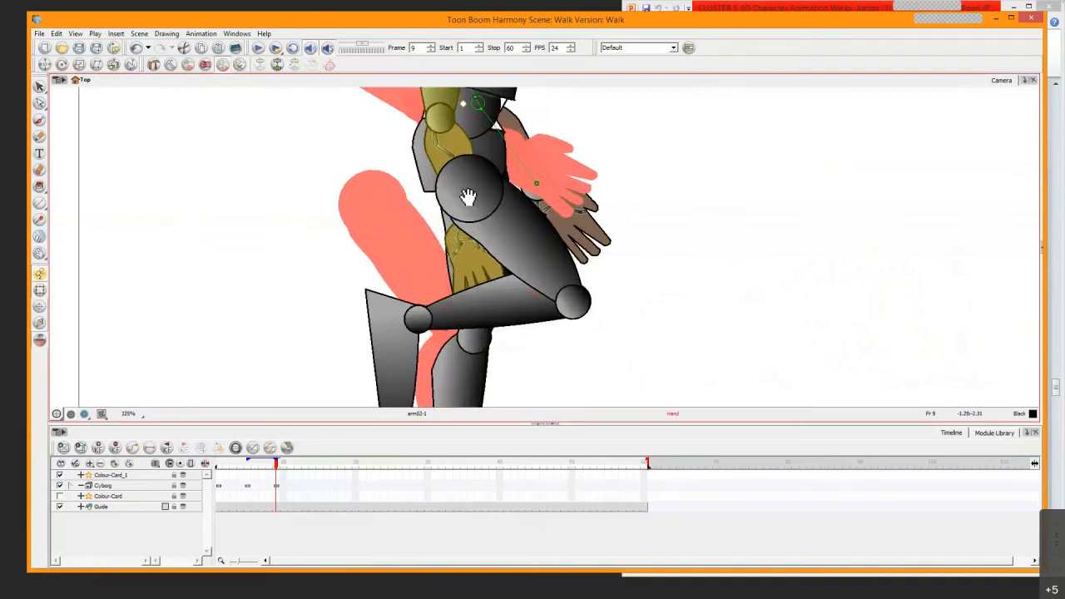
{"action": "left_click_drag", "start_coordinate": [469, 196], "coordinate": [495, 253]}
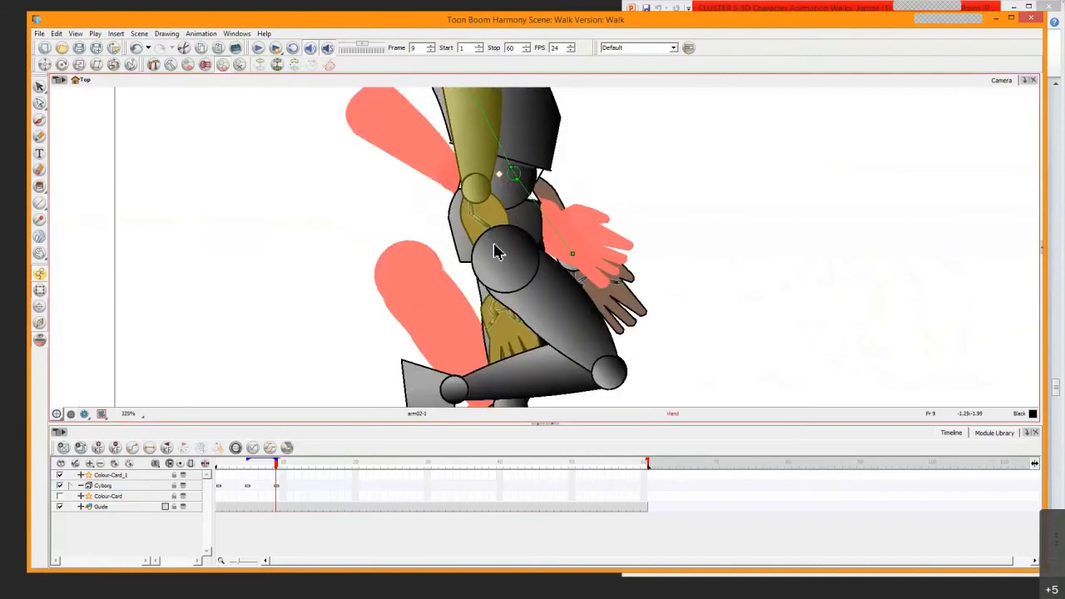
{"action": "scroll", "coordinate": [494, 246], "scroll_direction": "down", "scroll_amount": 4}
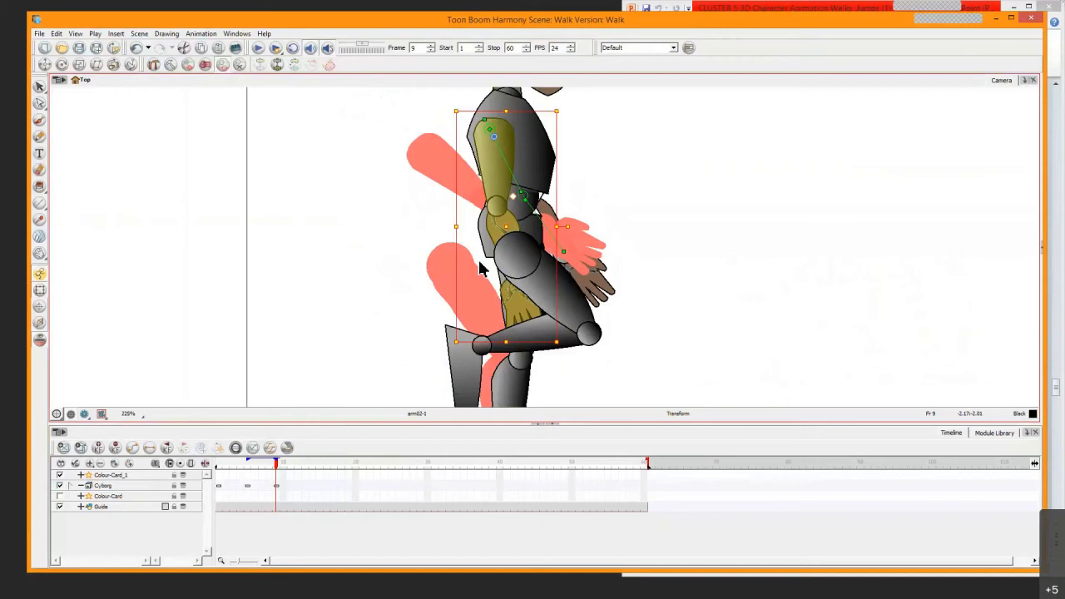
{"action": "key", "text": "alt+Down"}
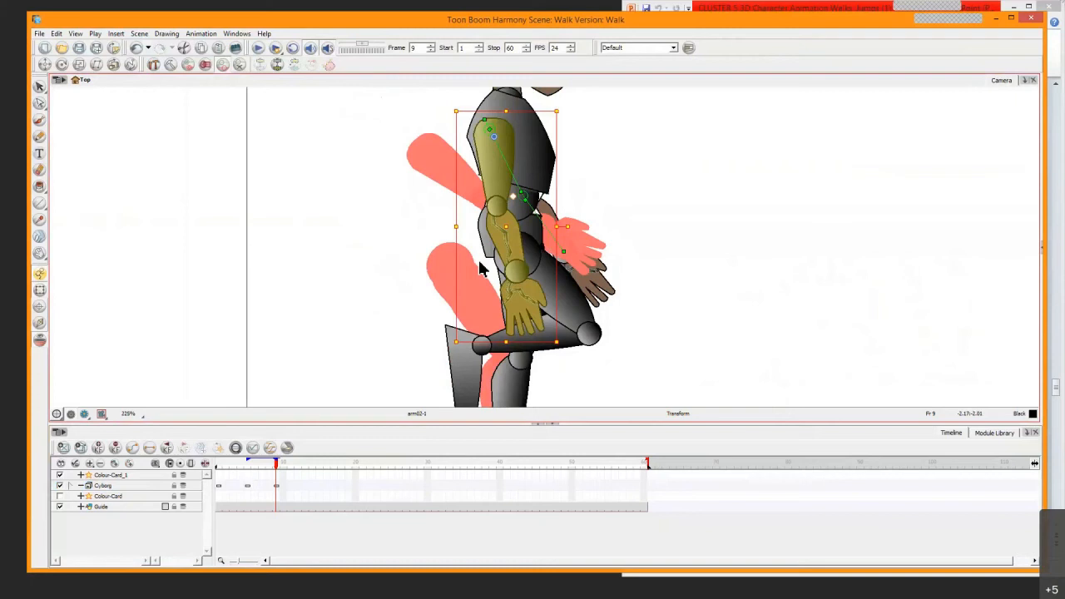
Select the whole near arm from its hand and rotate it further forward so the hand overlaps the raised thigh
{"action": "left_click", "coordinate": [595, 286]}
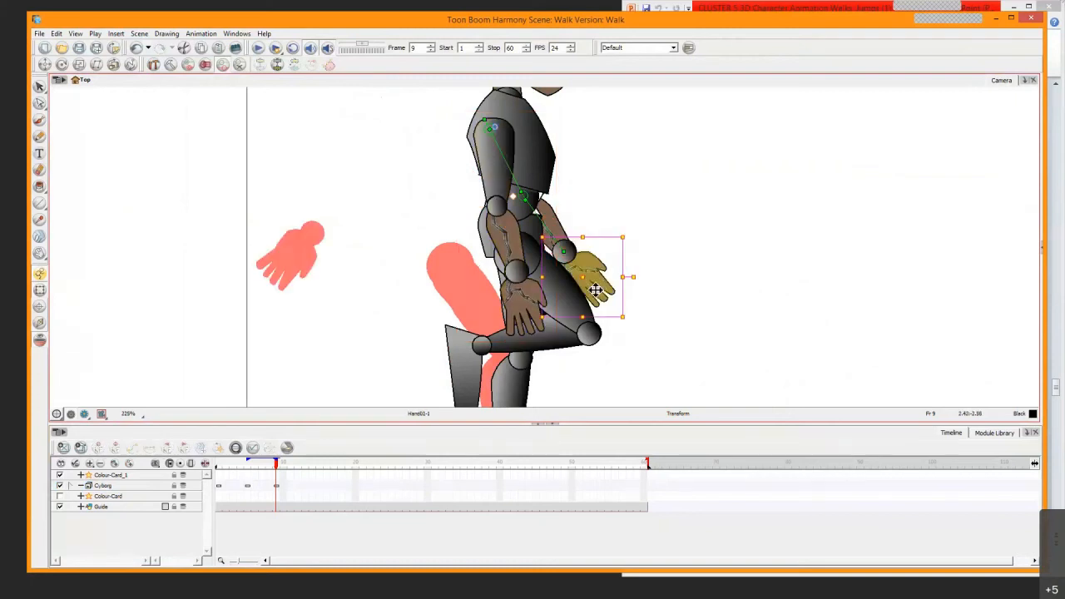
{"action": "left_click", "coordinate": [533, 293]}
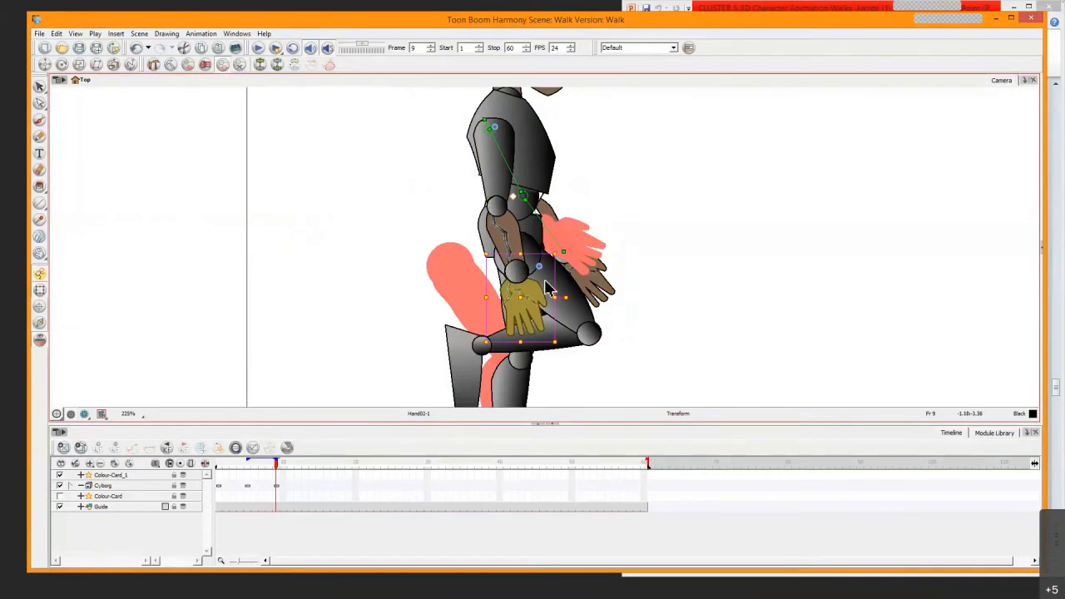
{"action": "key", "text": "b"}
{"action": "key", "text": "b"}
{"action": "left_click_drag", "start_coordinate": [569, 227], "coordinate": [599, 308]}
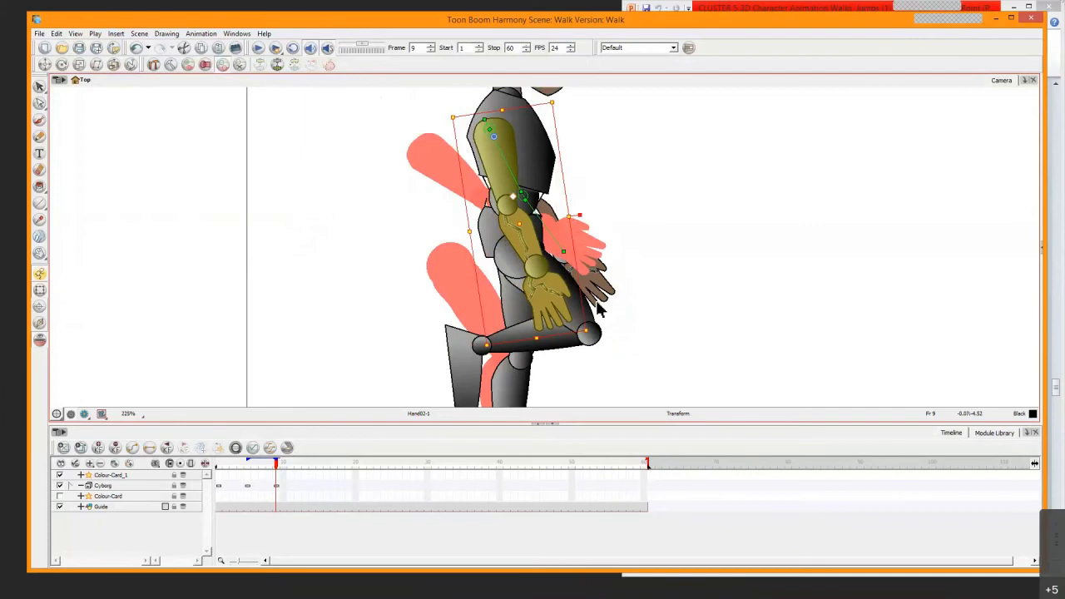
Rotate the whole far arm backward at the shoulder on frame 9 so it hangs behind the torso, and switch to PowerPoint's walk reference
{"action": "left_click", "coordinate": [600, 290]}
{"action": "key", "text": "b"}
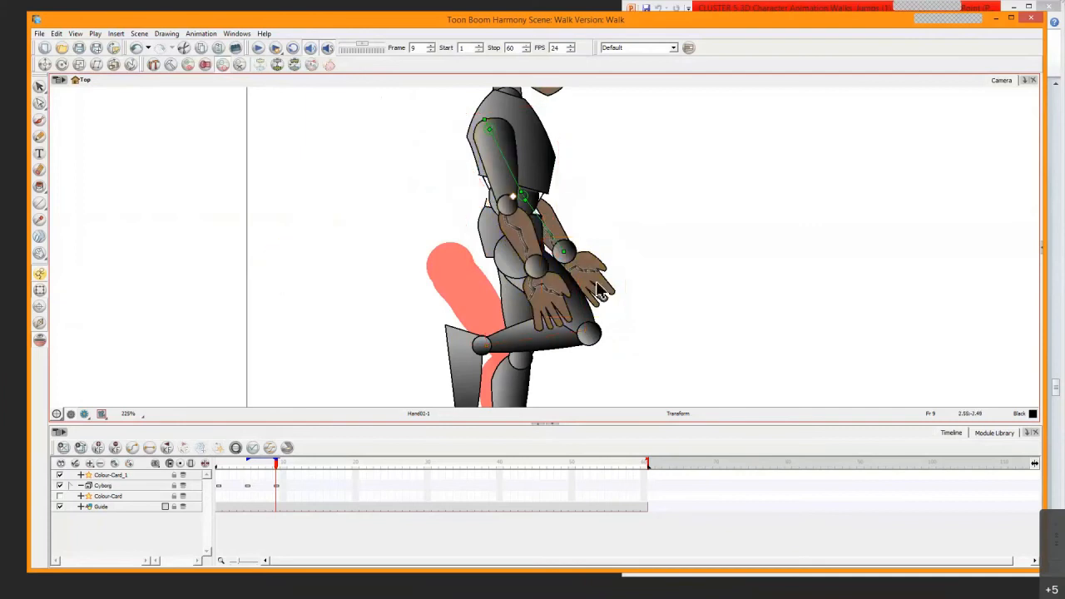
{"action": "key", "text": "b"}
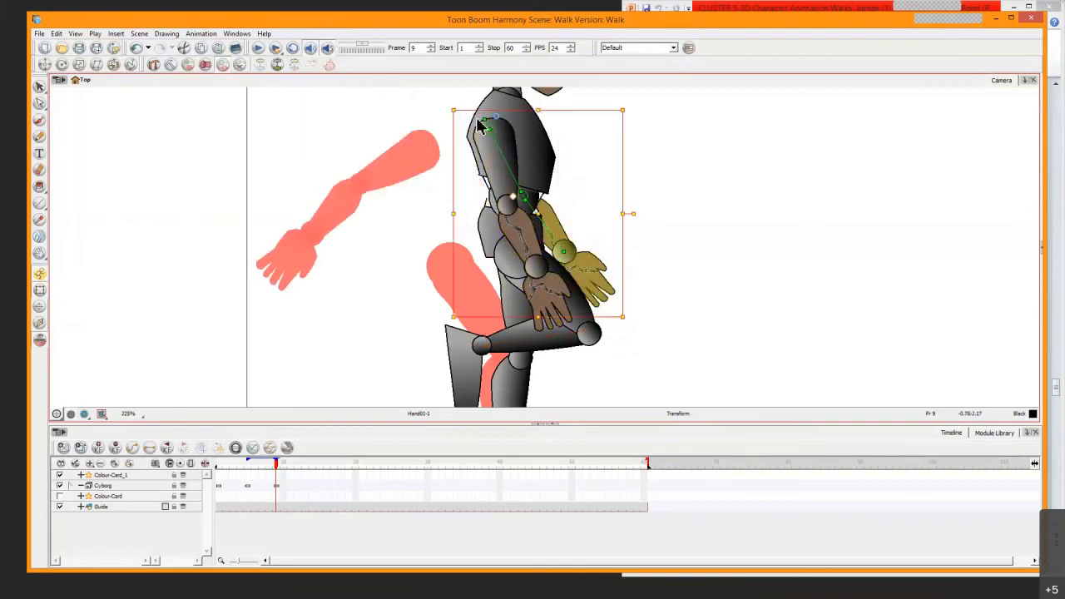
{"action": "left_click", "coordinate": [381, 119]}
{"action": "left_click_drag", "start_coordinate": [485, 121], "coordinate": [495, 124]}
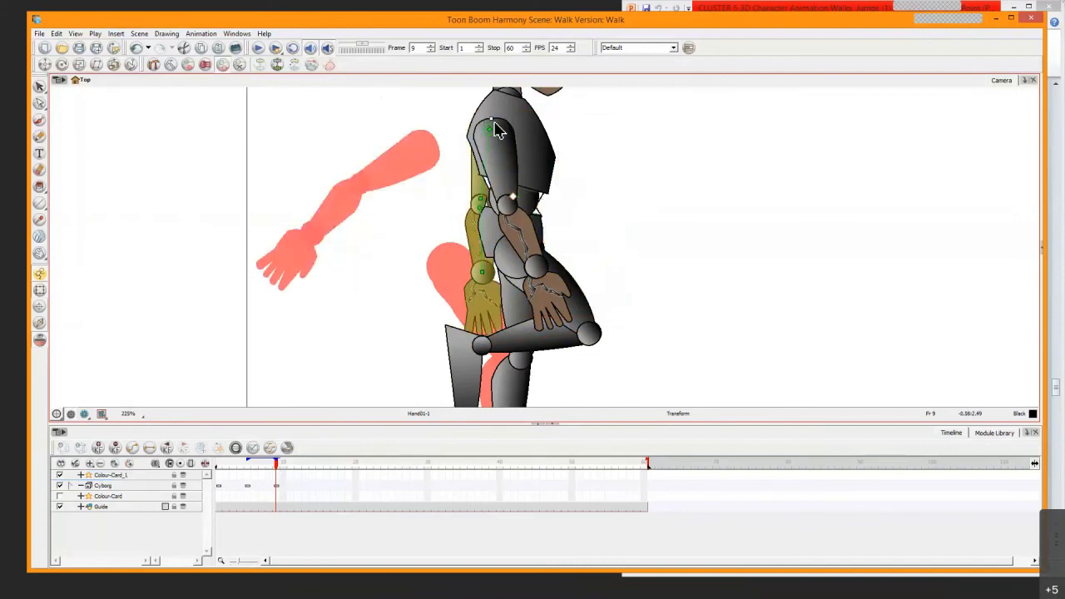
{"action": "left_click", "coordinate": [352, 590]}
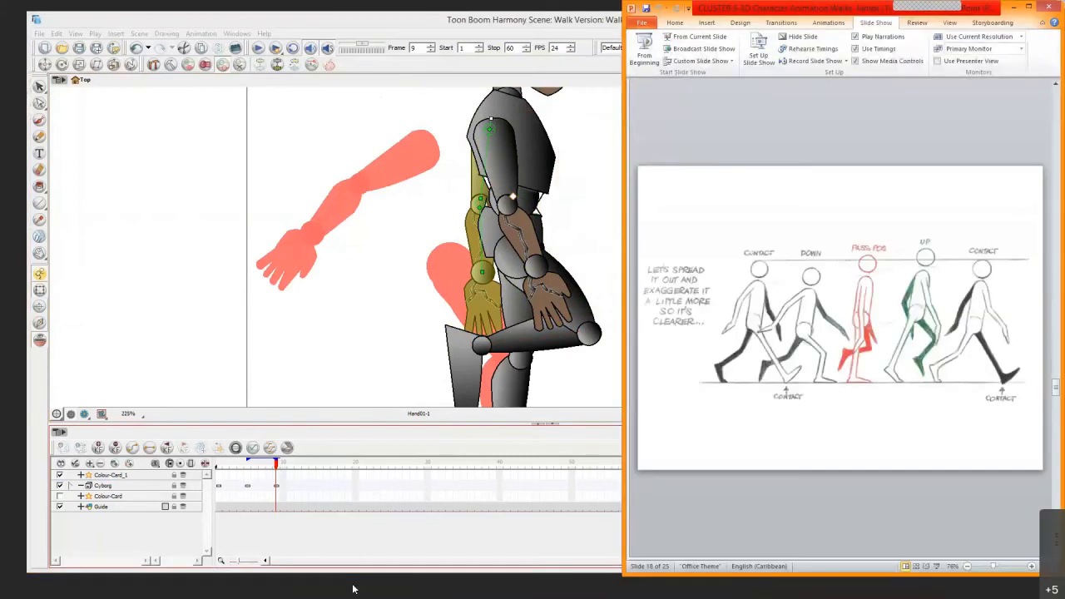
Return to the Harmony scene, review the full-figure pose on frame 9, and compare it with the contact pose on frame 1
{"action": "left_click", "coordinate": [353, 589]}
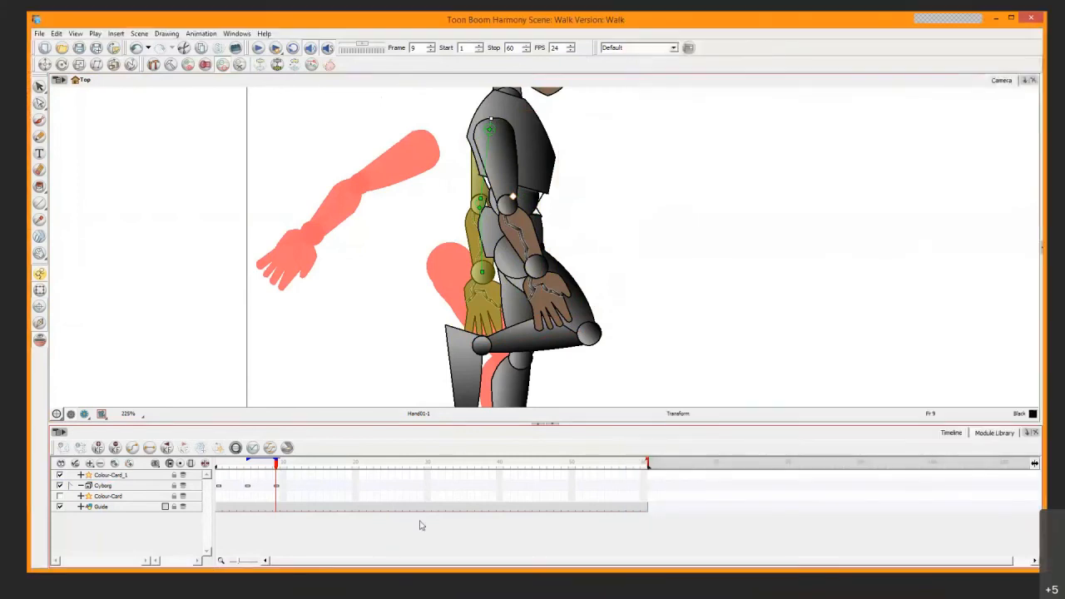
{"action": "left_click", "coordinate": [480, 296]}
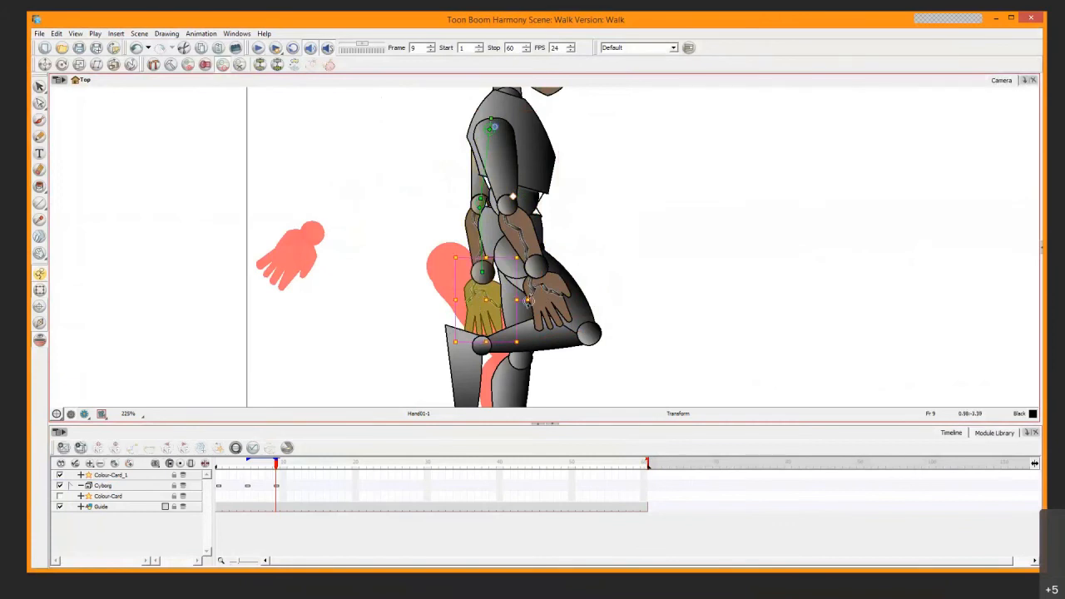
{"action": "left_click_drag", "start_coordinate": [533, 321], "coordinate": [512, 260]}
{"action": "scroll", "coordinate": [511, 260], "scroll_direction": "down", "scroll_amount": 4}
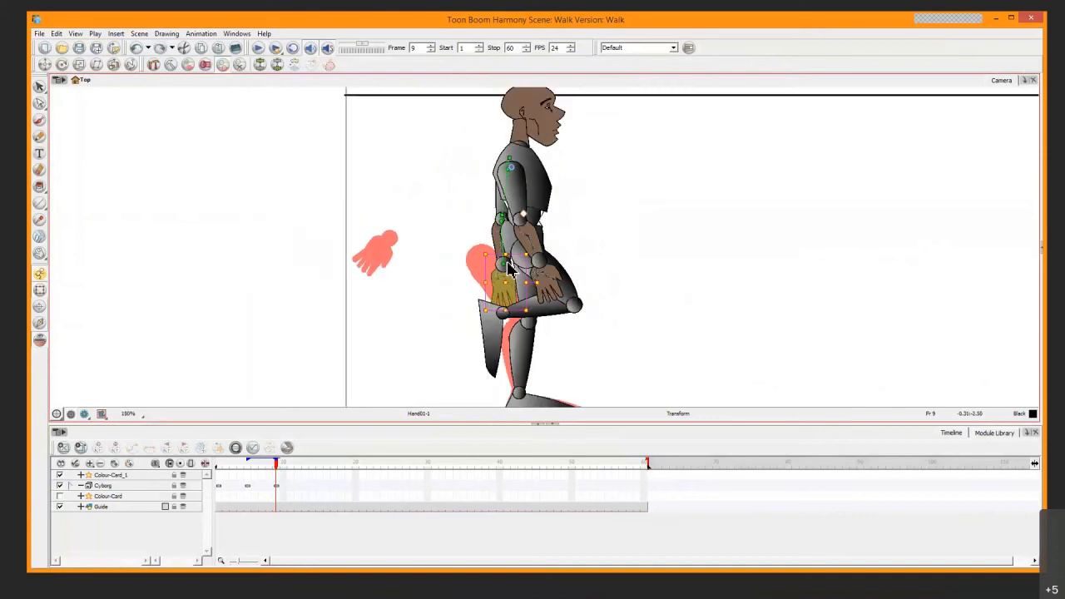
{"action": "left_click_drag", "start_coordinate": [402, 321], "coordinate": [374, 309]}
{"action": "left_click_drag", "start_coordinate": [272, 467], "coordinate": [245, 485]}
{"action": "left_click", "coordinate": [218, 485]}
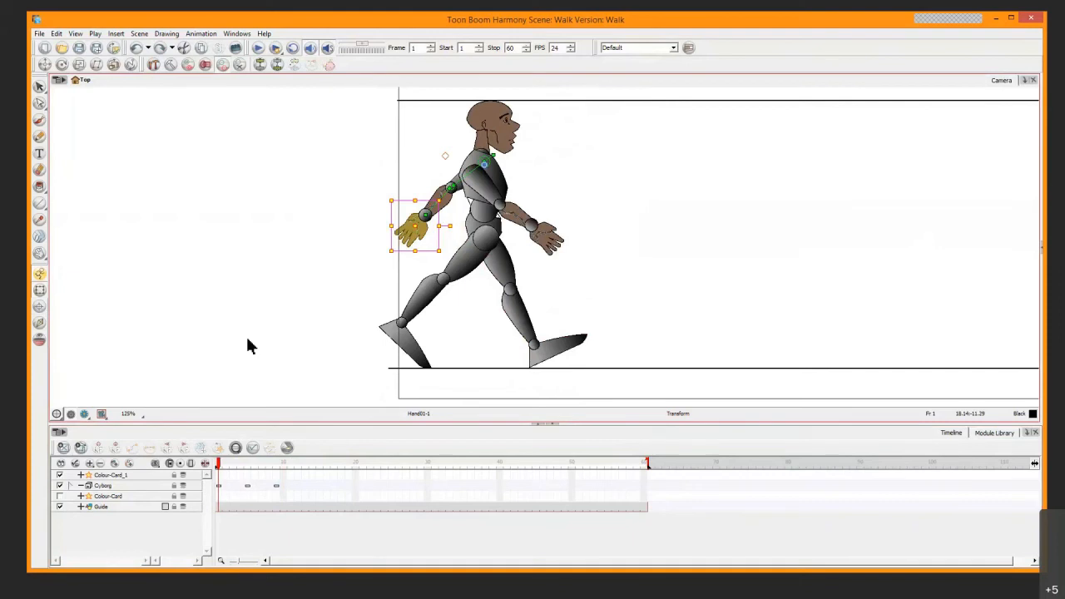
{"action": "left_click", "coordinate": [313, 276]}
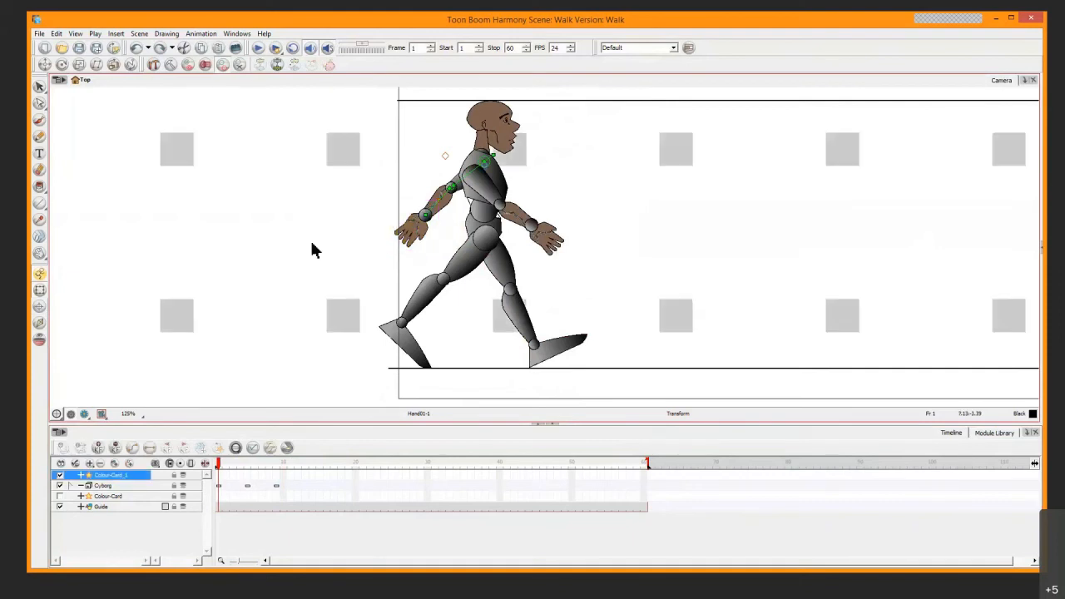
Flip through the Cyborg key poses on frames 1, 5 and 9 and compare them with PowerPoint's walk reference
{"action": "left_click", "coordinate": [218, 489]}
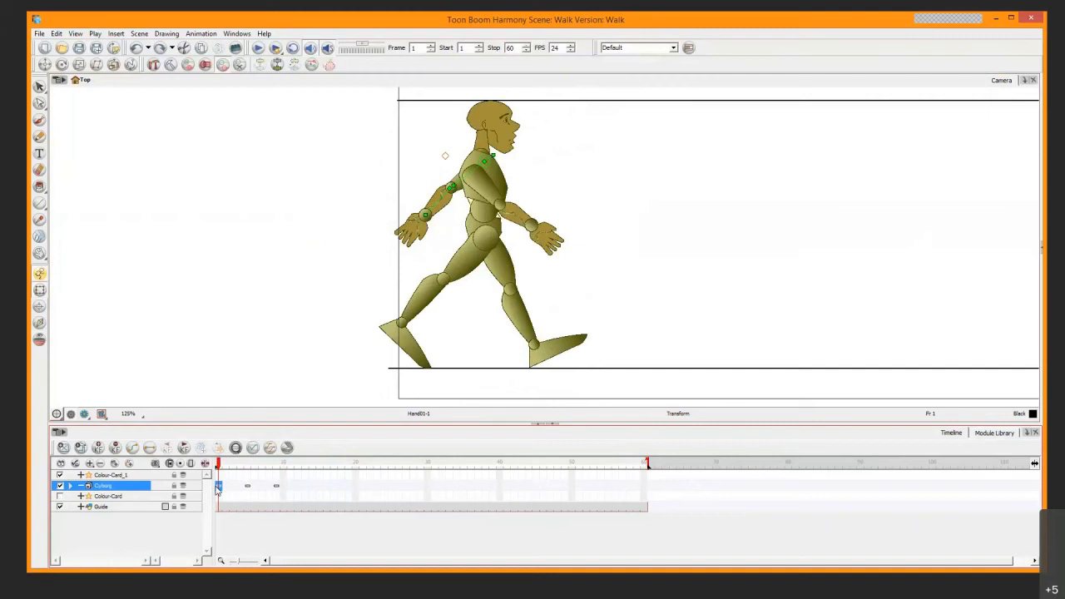
{"action": "key", "text": "apostrophe"}
{"action": "key", "text": "semicolon"}
{"action": "key", "text": "apostrophe"}
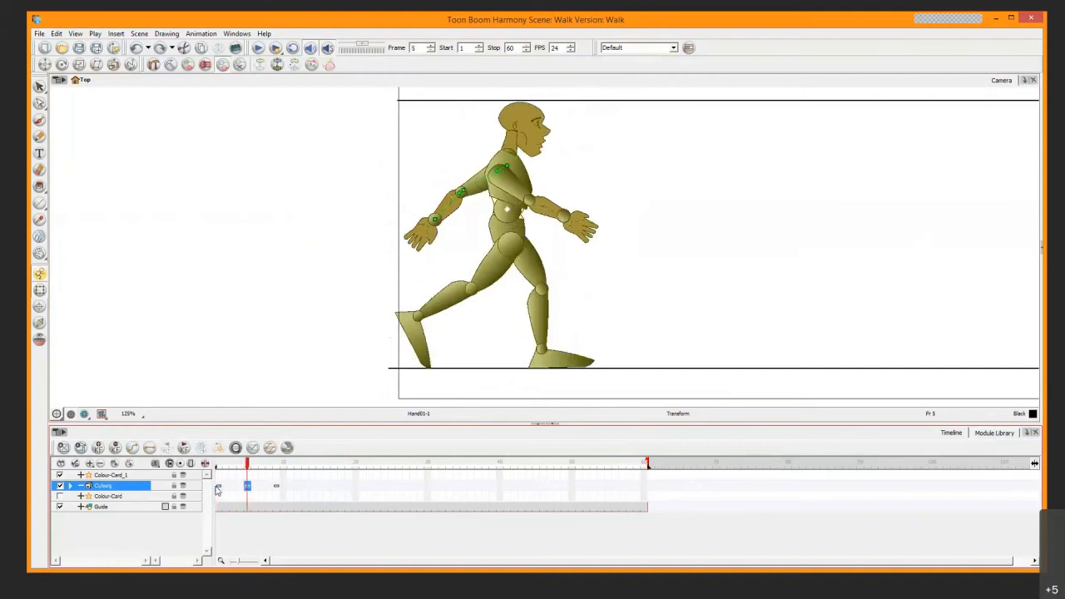
{"action": "key", "text": "apostrophe"}
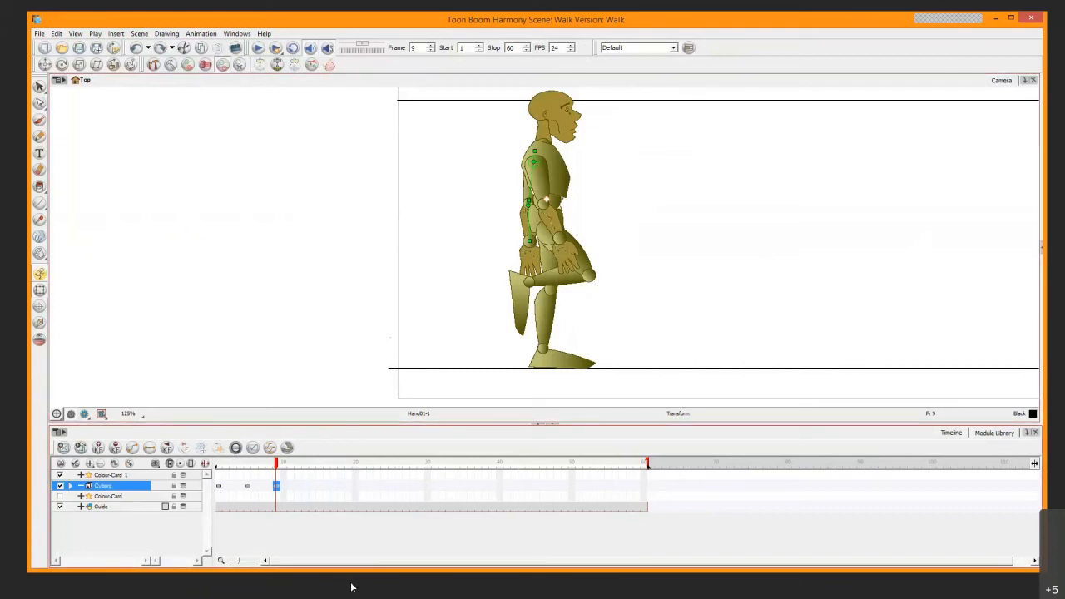
{"action": "left_click", "coordinate": [351, 588]}
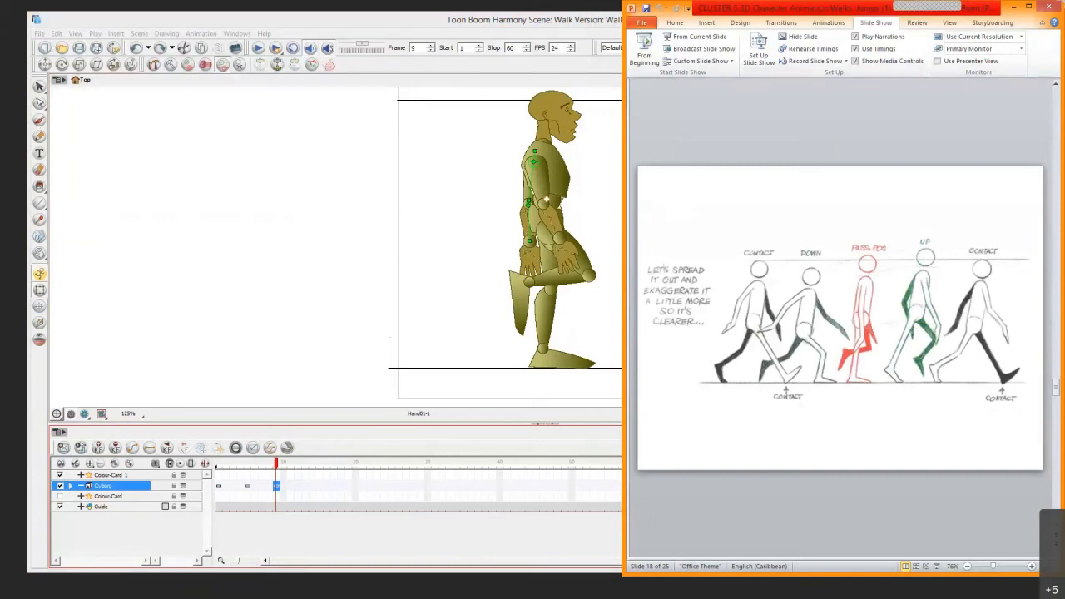
{"action": "left_click", "coordinate": [285, 270]}
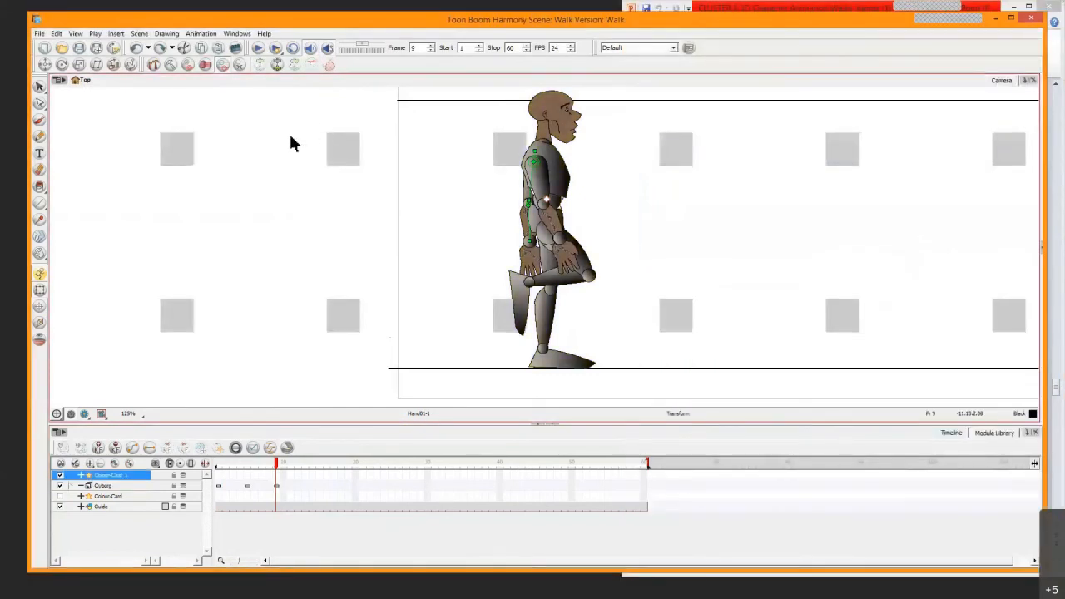
Try to move the hips and both legs forward and slightly up from the torso on frame 9
{"action": "key", "text": "2"}
{"action": "key", "text": "2"}
{"action": "left_click", "coordinate": [506, 310]}
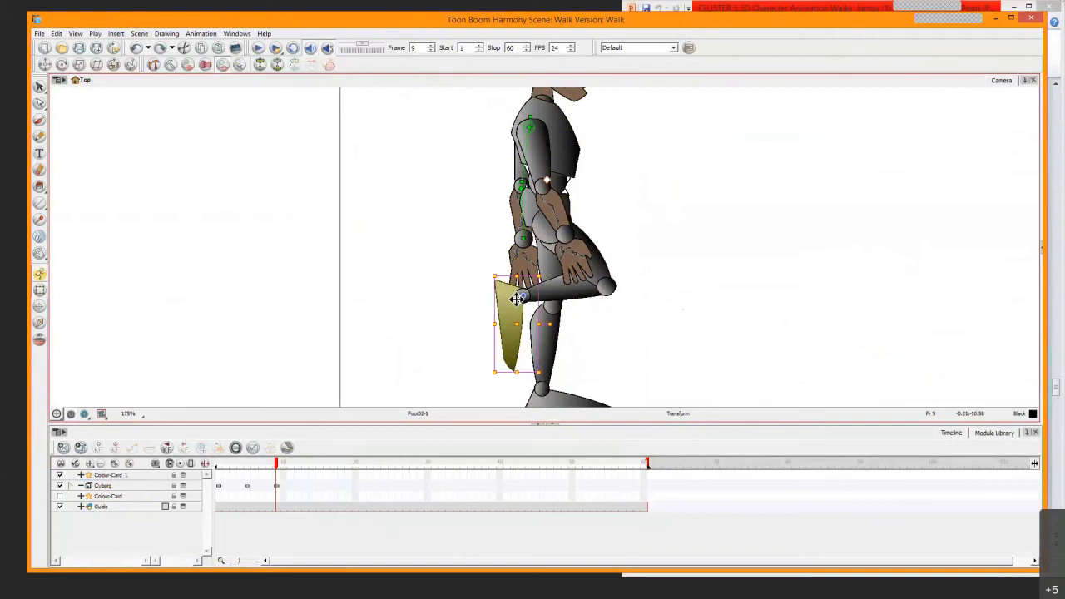
{"action": "left_click", "coordinate": [555, 304]}
{"action": "key", "text": "b"}
{"action": "key", "text": "b"}
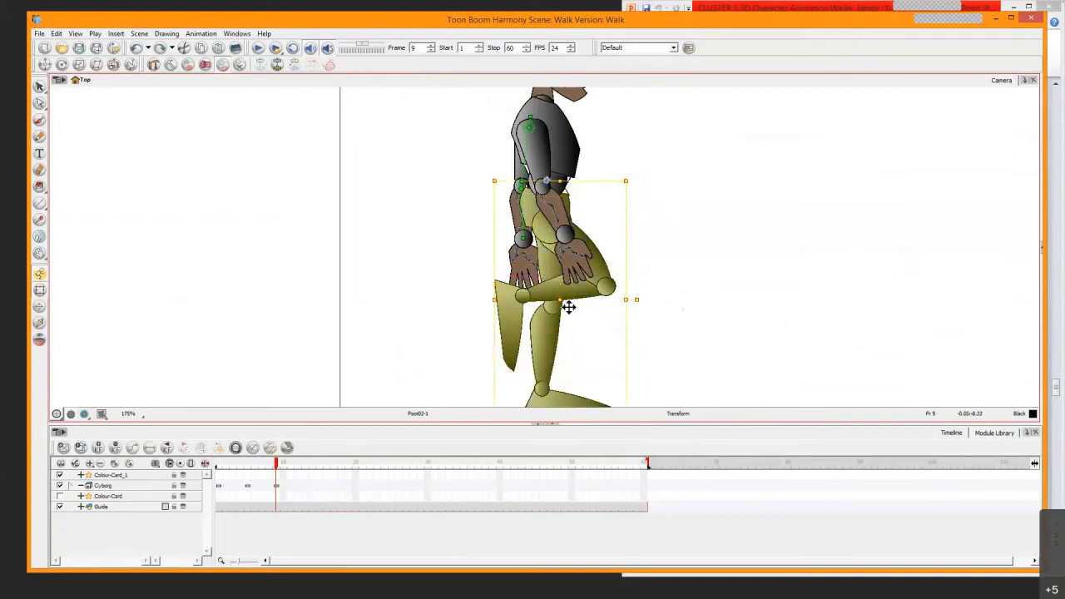
{"action": "left_click_drag", "start_coordinate": [567, 305], "coordinate": [595, 300]}
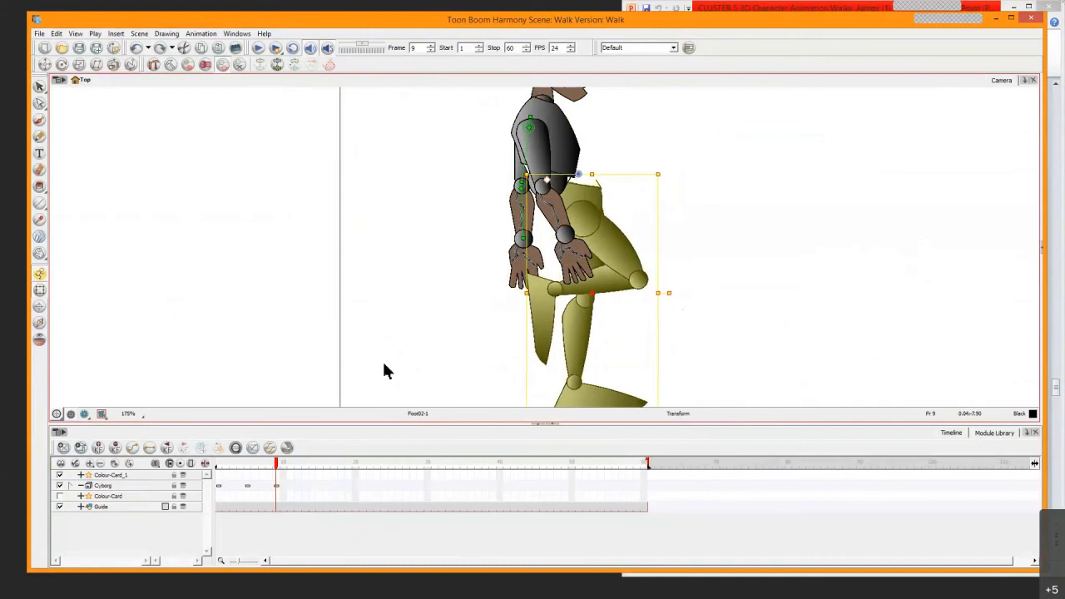
Turn on onion skin to show the previous pose behind the current frame
{"action": "left_click", "coordinate": [39, 340]}
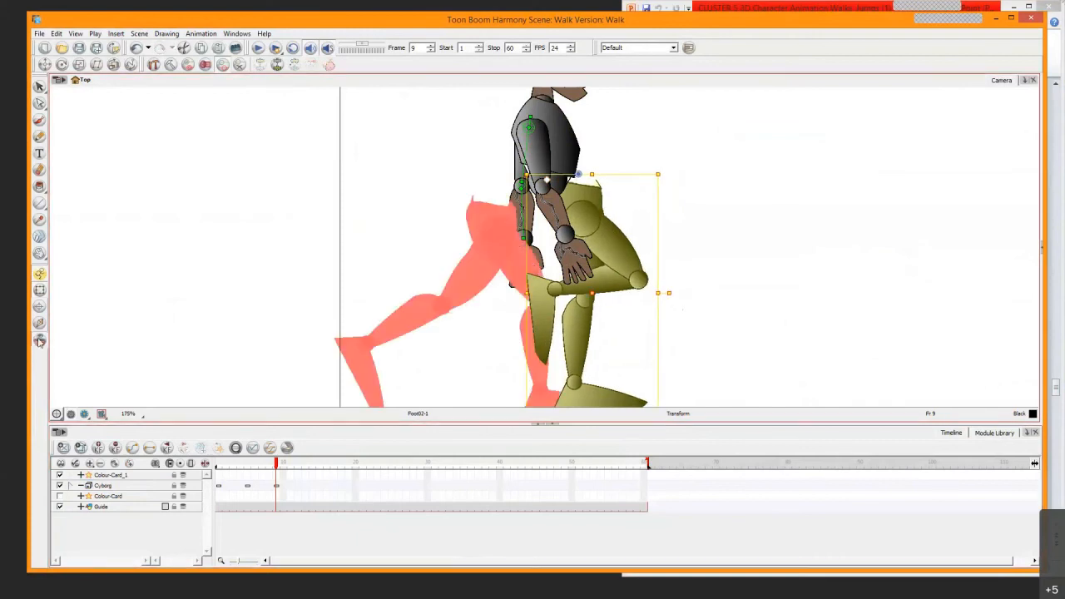
Try to swing the raised leg forward on frame 9, lifting its thigh and dropping the shin and foot below the knee
{"action": "left_click", "coordinate": [553, 311]}
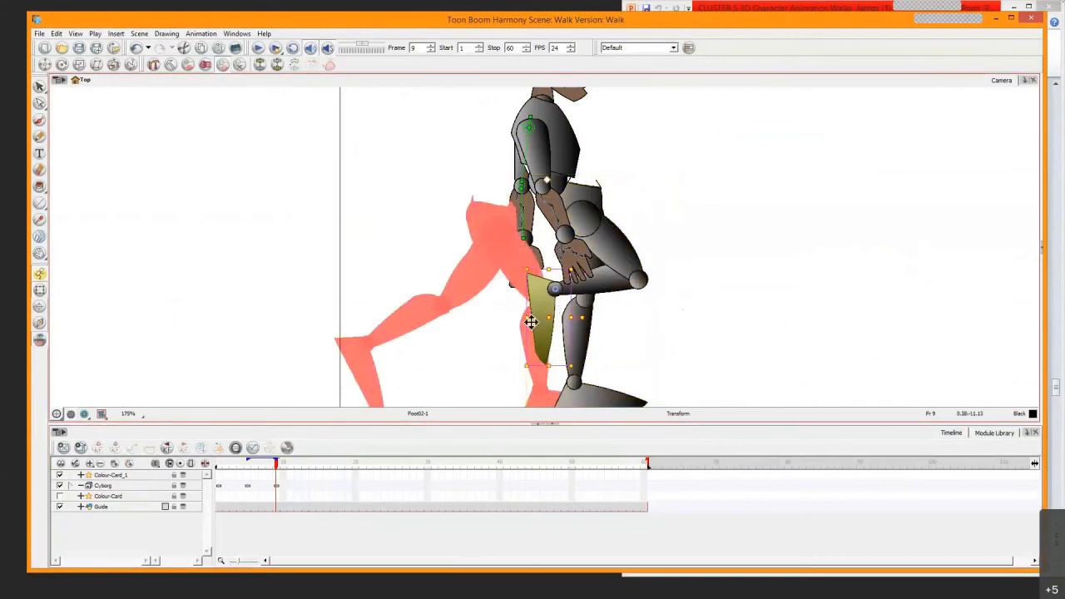
{"action": "key", "text": "b"}
{"action": "key", "text": "b"}
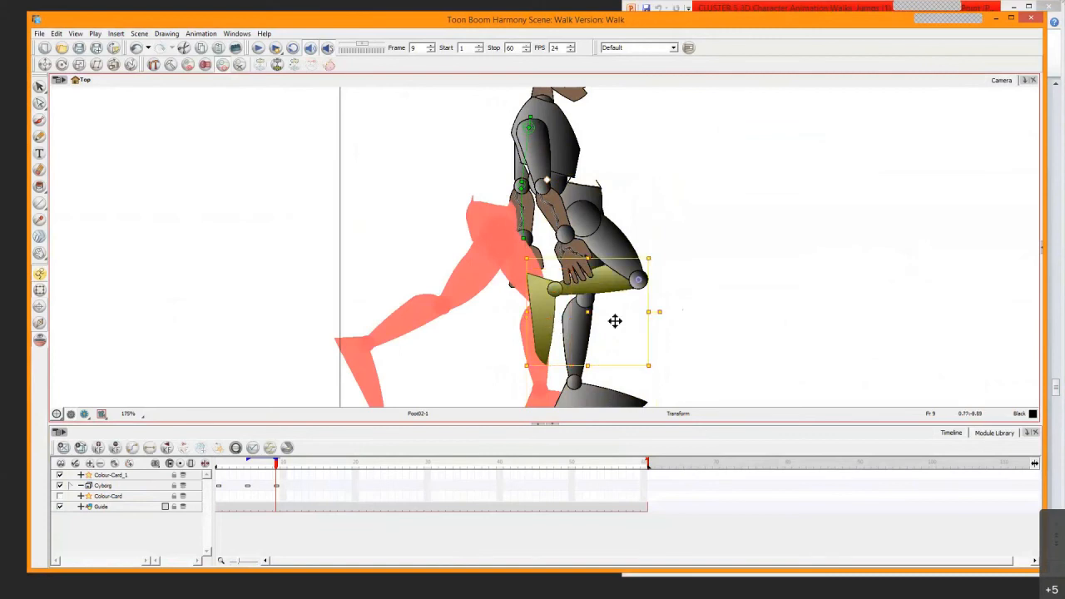
{"action": "left_click_drag", "start_coordinate": [669, 279], "coordinate": [695, 278]}
{"action": "key", "text": "b"}
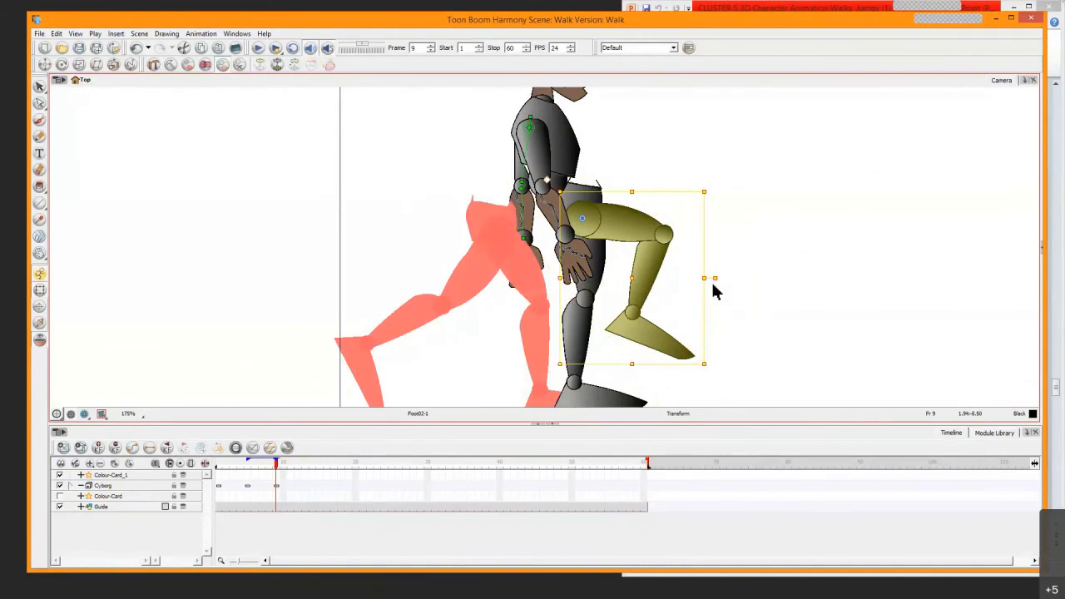
{"action": "left_click_drag", "start_coordinate": [714, 283], "coordinate": [710, 293]}
Try to tilt the whole supporting leg forward on frame 9 around a pivot placed at its toe
{"action": "left_click", "coordinate": [601, 398]}
{"action": "key", "text": "b"}
{"action": "key", "text": "b"}
{"action": "left_click_drag", "start_coordinate": [405, 372], "coordinate": [397, 277]}
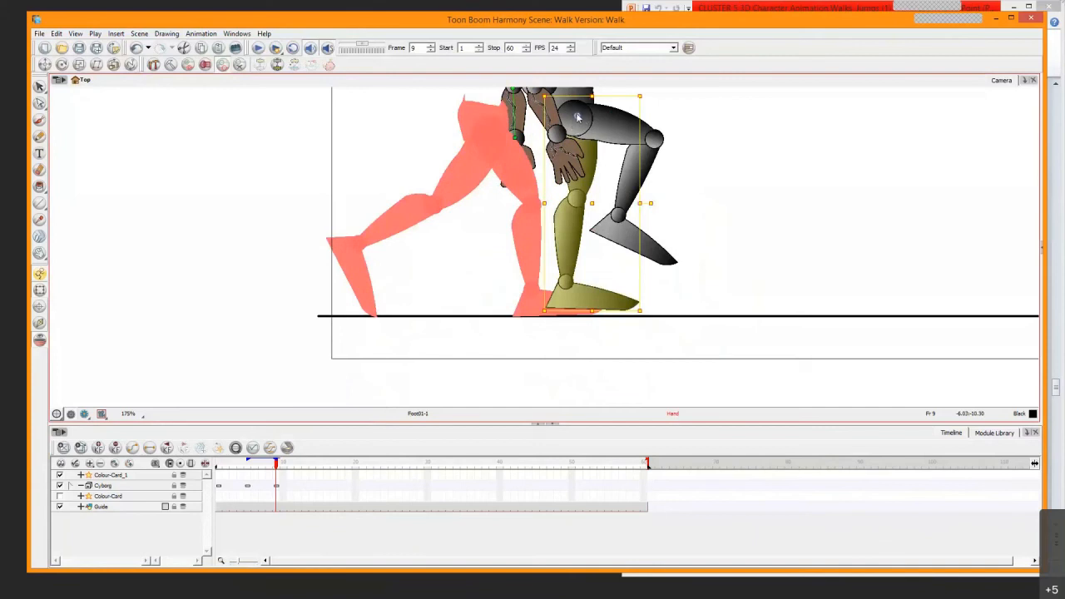
{"action": "left_click_drag", "start_coordinate": [577, 117], "coordinate": [636, 307]}
{"action": "left_click_drag", "start_coordinate": [652, 200], "coordinate": [677, 219]}
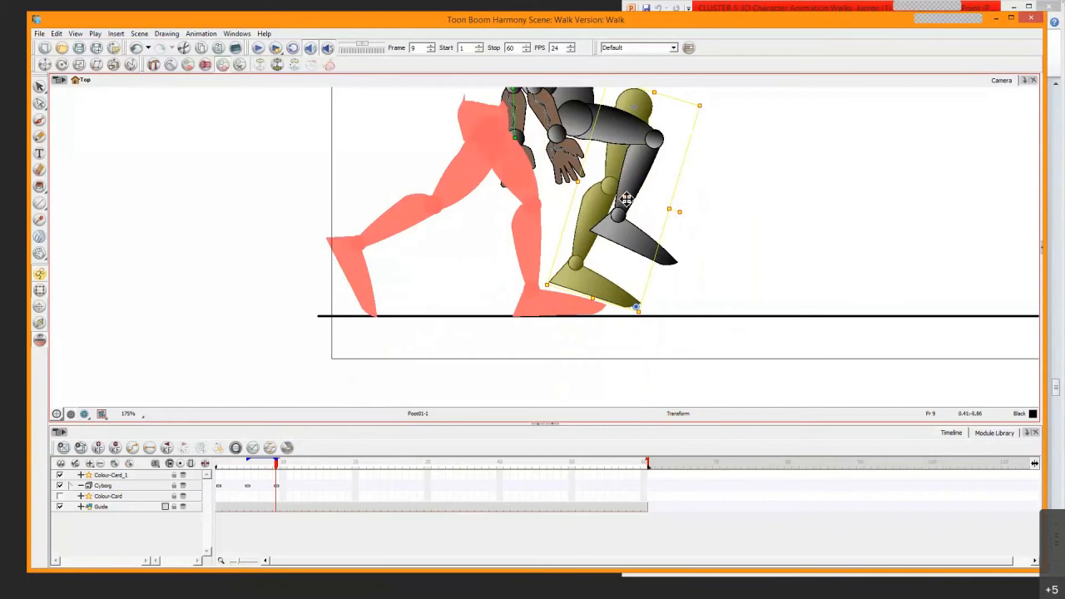
Undo the hip and leg changes on frame 9 to restore its passing-position pose
{"action": "key", "text": "ctrl+z"}
{"action": "key", "text": "ctrl+z"}
{"action": "key", "text": "ctrl+z"}
{"action": "key", "text": "ctrl+z"}
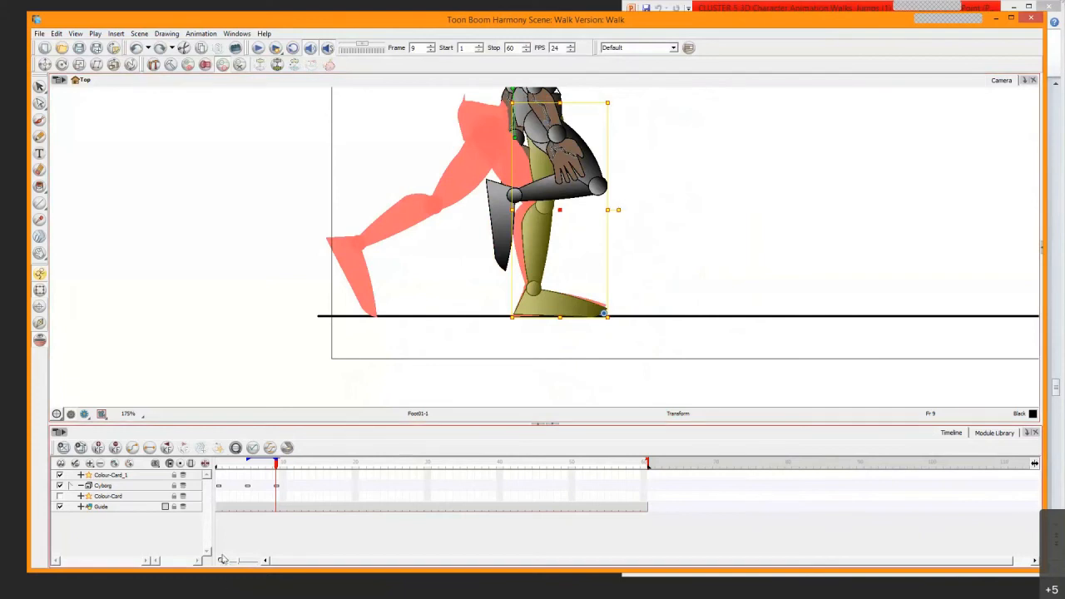
Check the frame numbers for the up pose in the browser's walk-timing chart and return to Harmony
{"action": "left_click", "coordinate": [868, 588]}
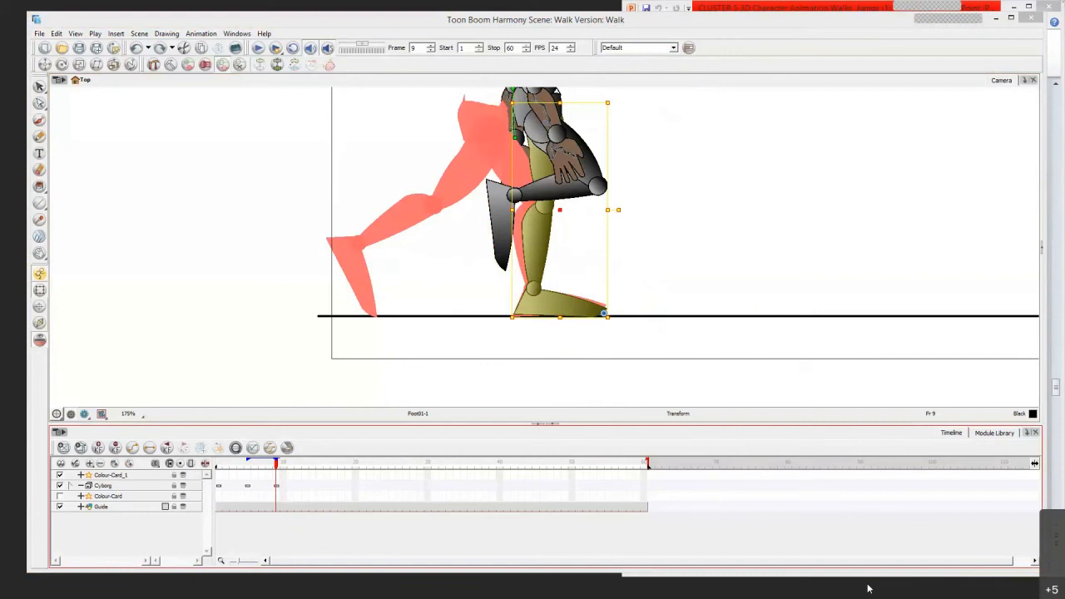
{"action": "left_click", "coordinate": [868, 588]}
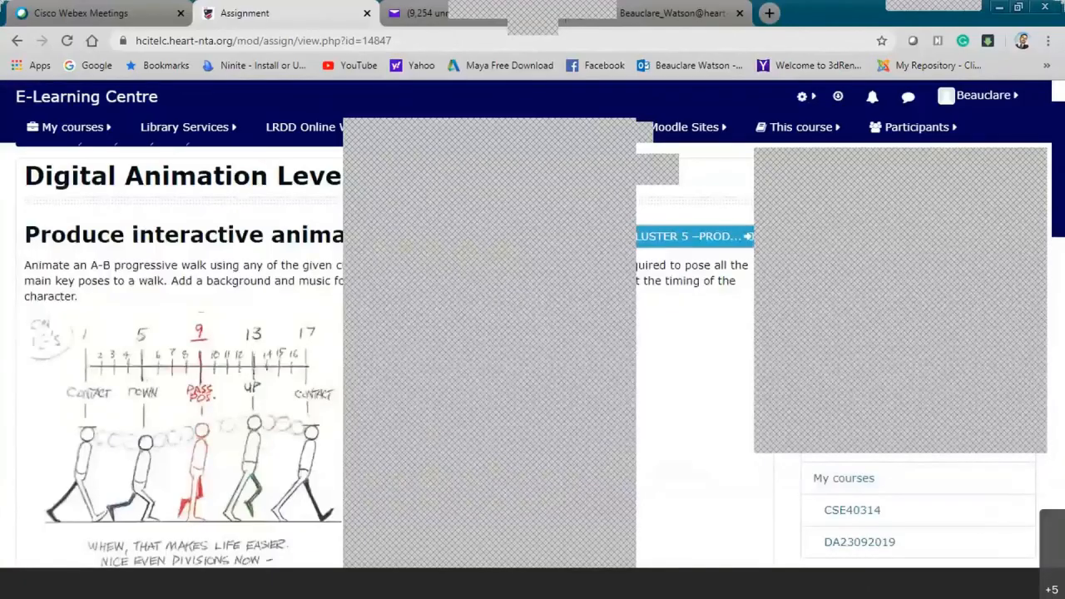
{"action": "left_click", "coordinate": [868, 588]}
Add a key frame at frame 13 on the Cyborg layer for the up pose
{"action": "left_click", "coordinate": [277, 486]}
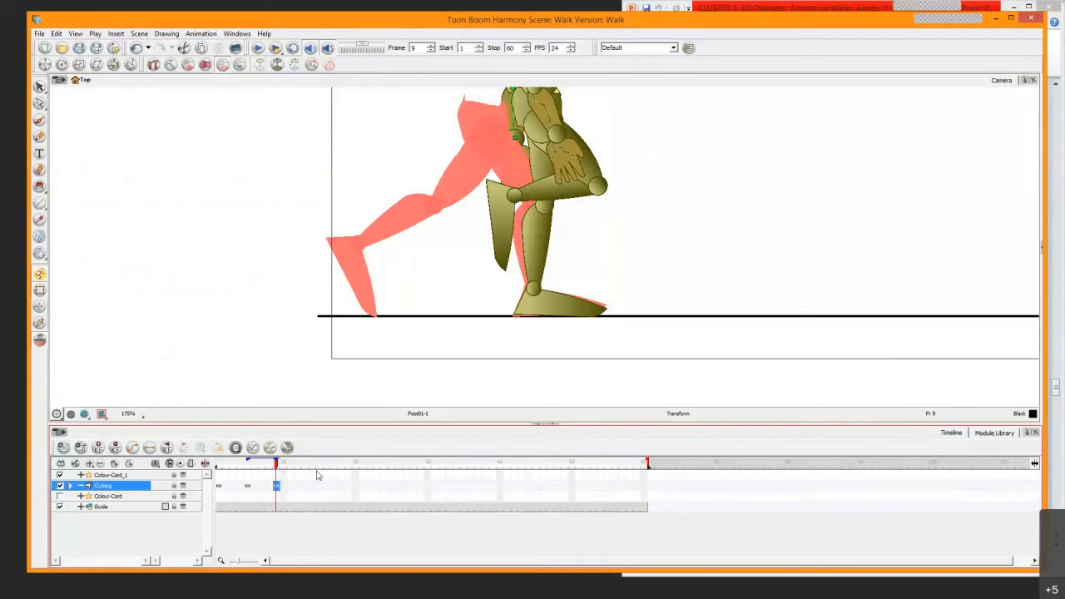
{"action": "left_click", "coordinate": [300, 486]}
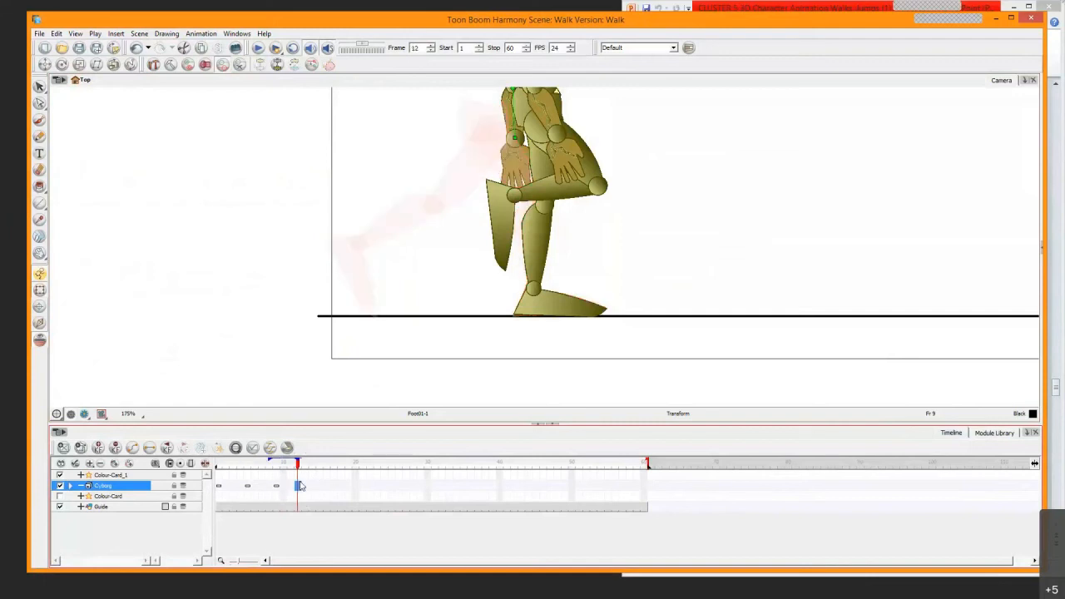
{"action": "left_click", "coordinate": [305, 488]}
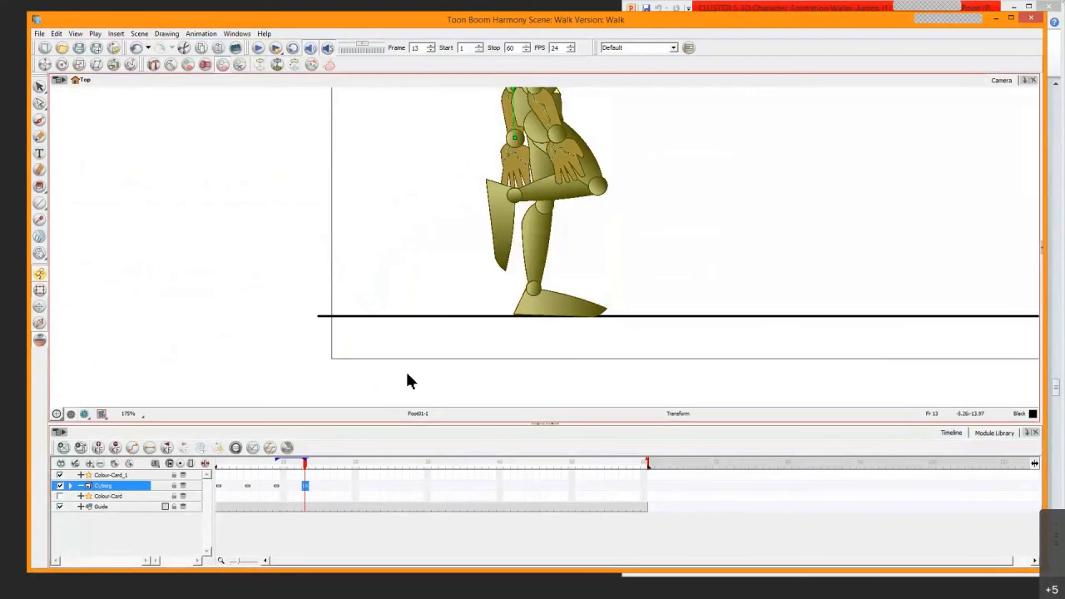
Move the hips and both legs forward and slightly up on frame 13, and set the frame 9 key to stop-motion
{"action": "left_click", "coordinate": [556, 301]}
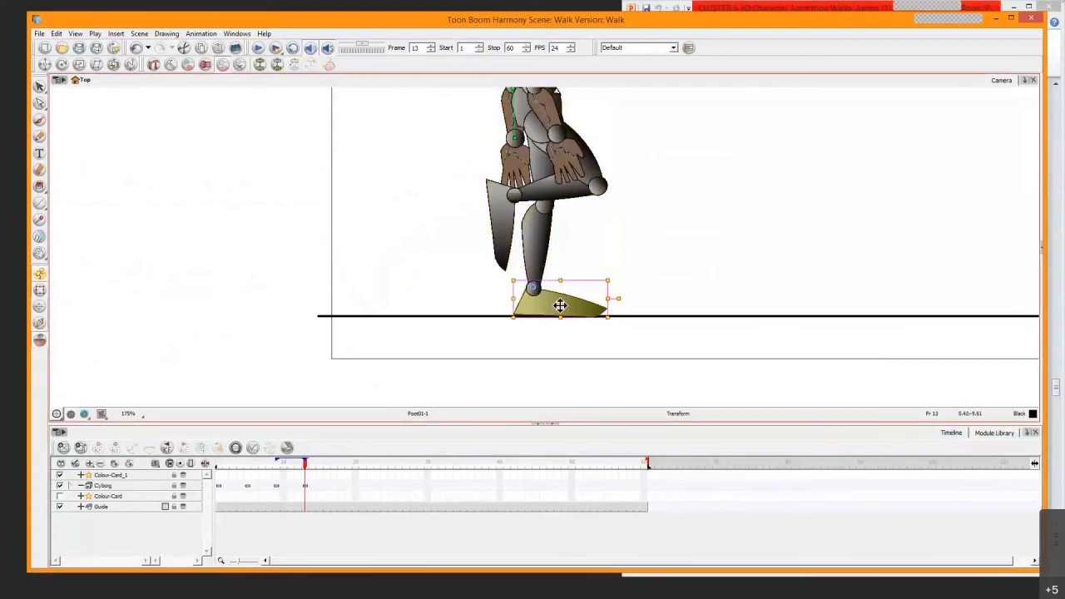
{"action": "key", "text": "b"}
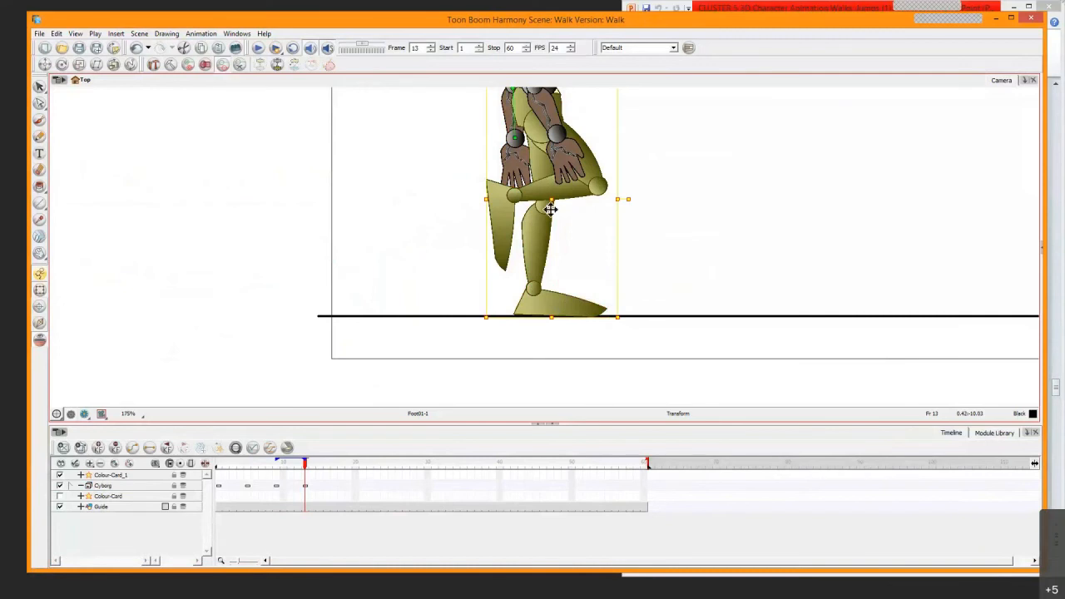
{"action": "left_click_drag", "start_coordinate": [569, 202], "coordinate": [594, 192]}
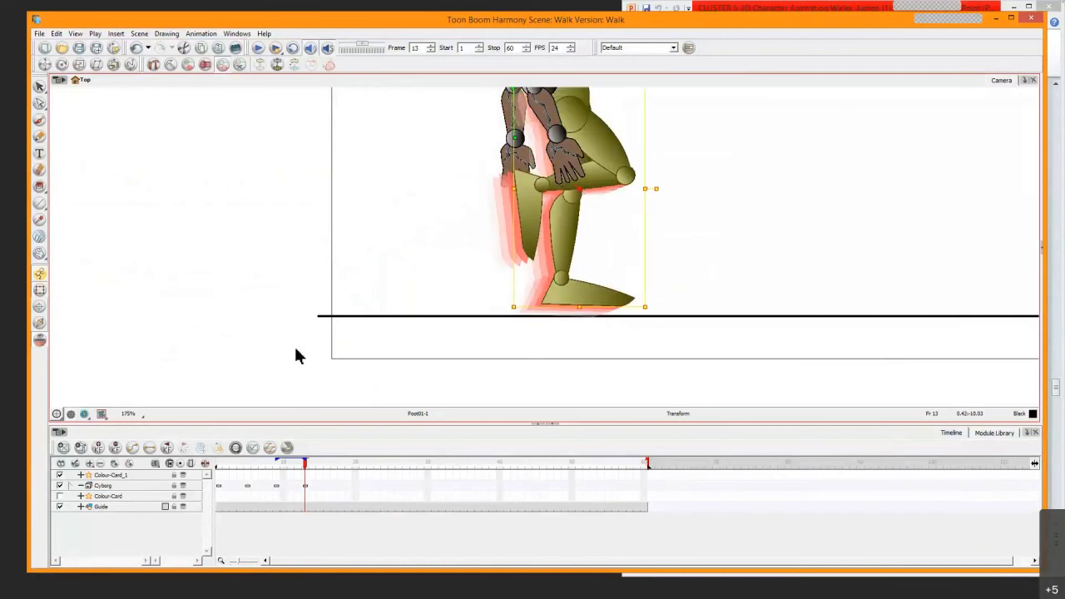
{"action": "left_click", "coordinate": [277, 486]}
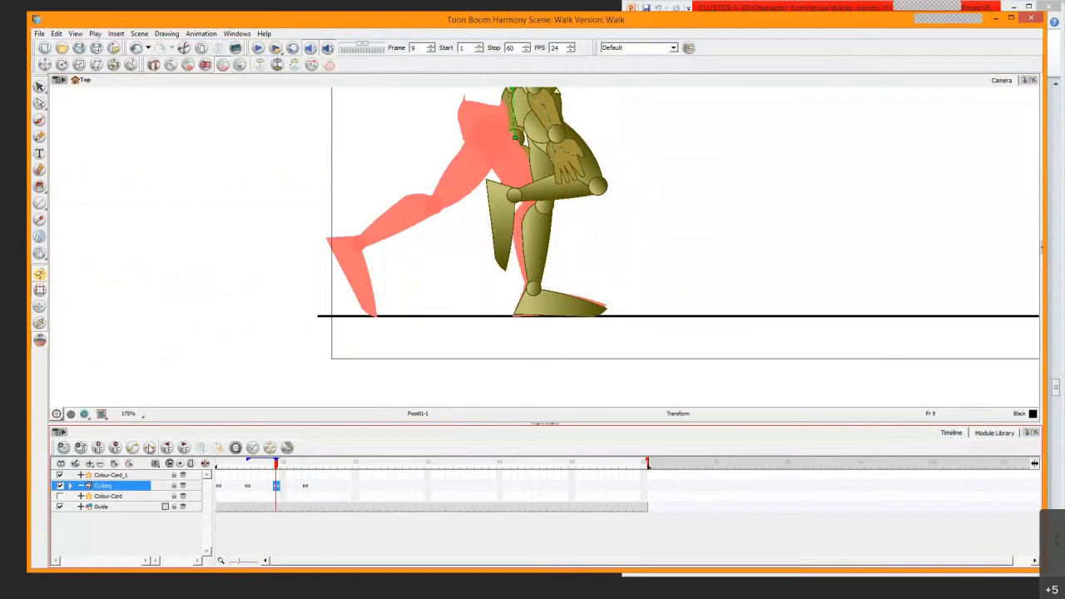
{"action": "left_click", "coordinate": [305, 487]}
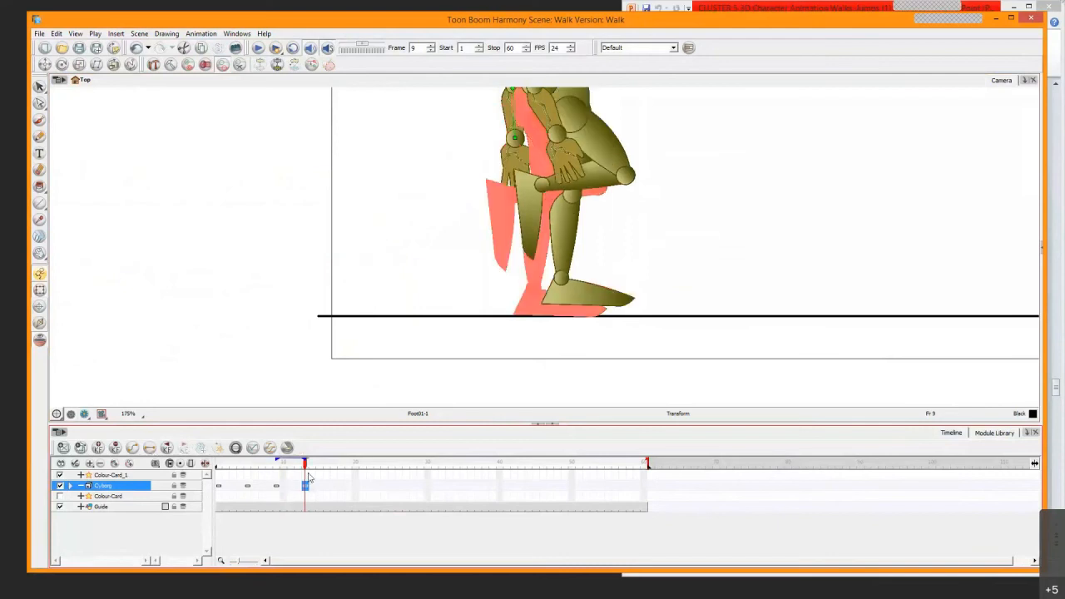
Rotate the whole supporting leg backward at the hip on frame 13 and nudge it so its toe meets the ground line
{"action": "left_click", "coordinate": [579, 287]}
{"action": "key", "text": "b"}
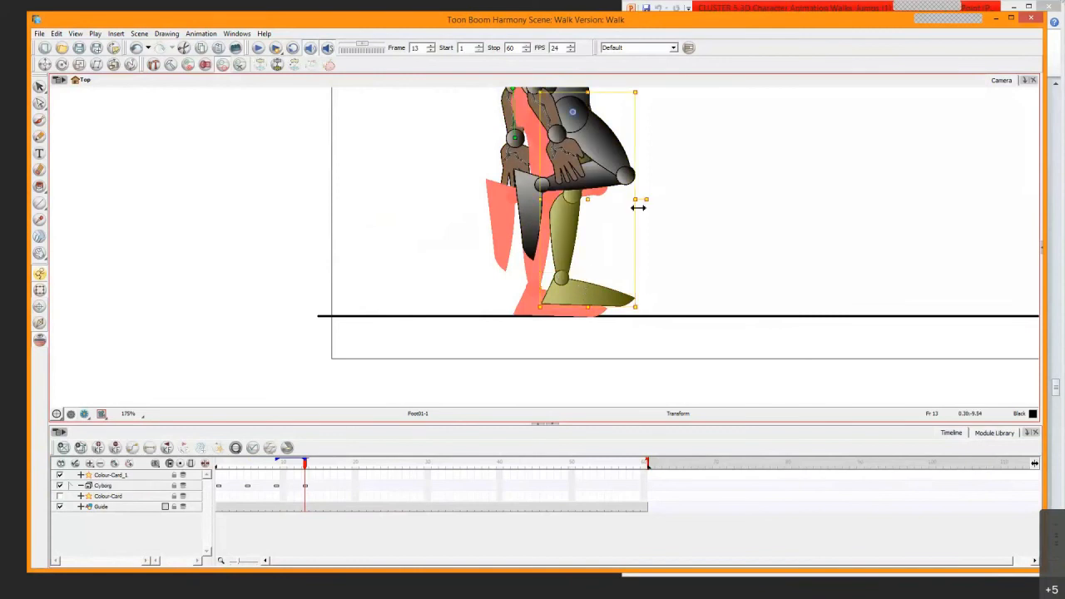
{"action": "left_click_drag", "start_coordinate": [649, 201], "coordinate": [640, 224]}
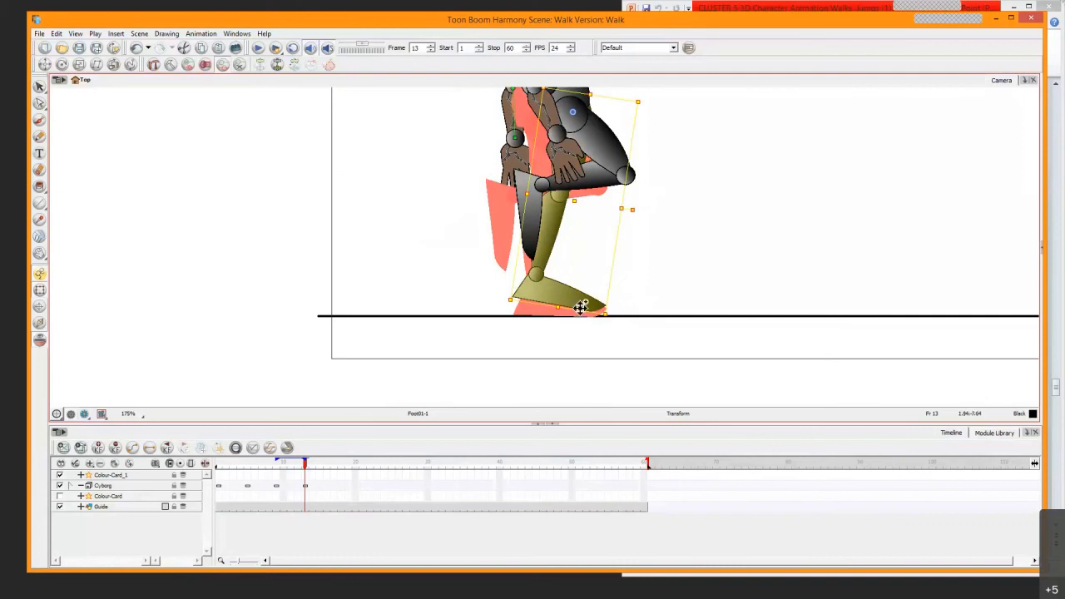
{"action": "left_click_drag", "start_coordinate": [563, 231], "coordinate": [562, 232]}
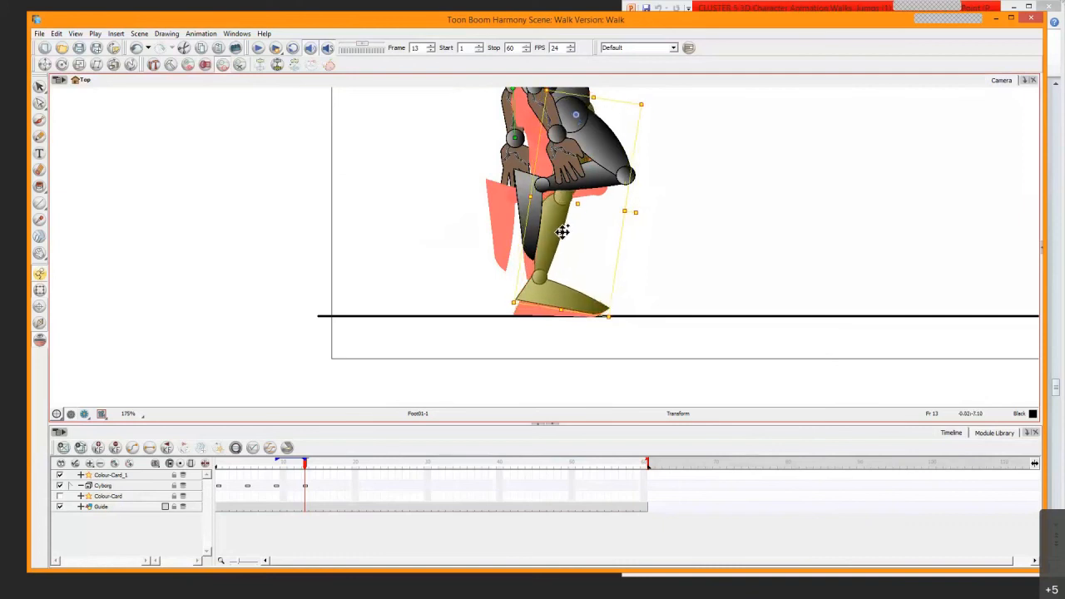
Rotate the whole raised leg forward at the hip on frame 13 to lift its thigh
{"action": "left_click", "coordinate": [521, 187]}
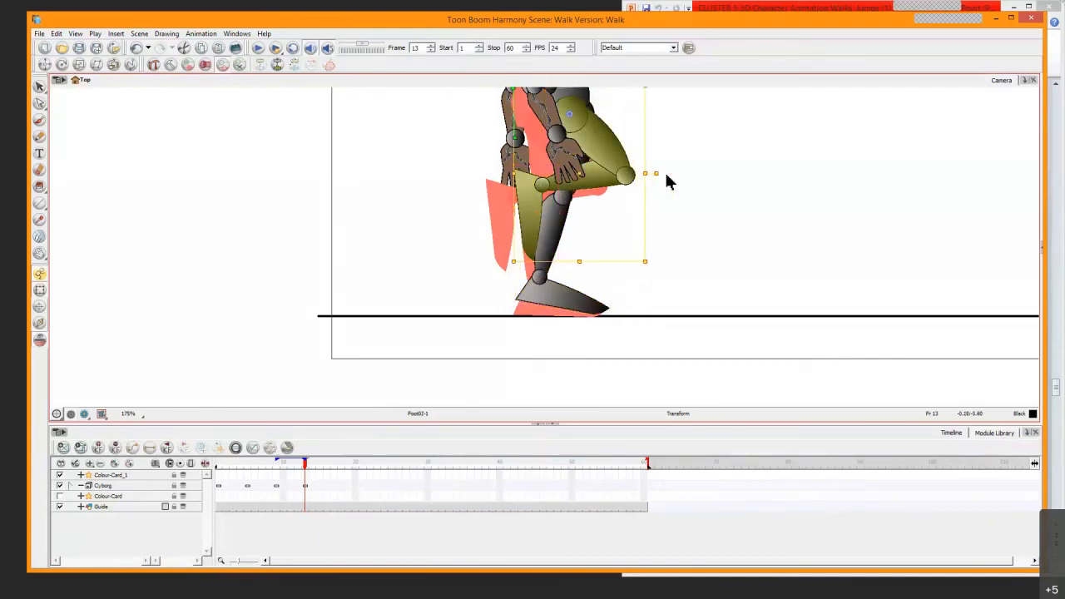
{"action": "left_click_drag", "start_coordinate": [685, 166], "coordinate": [722, 134]}
{"action": "key", "text": "ctrl+z"}
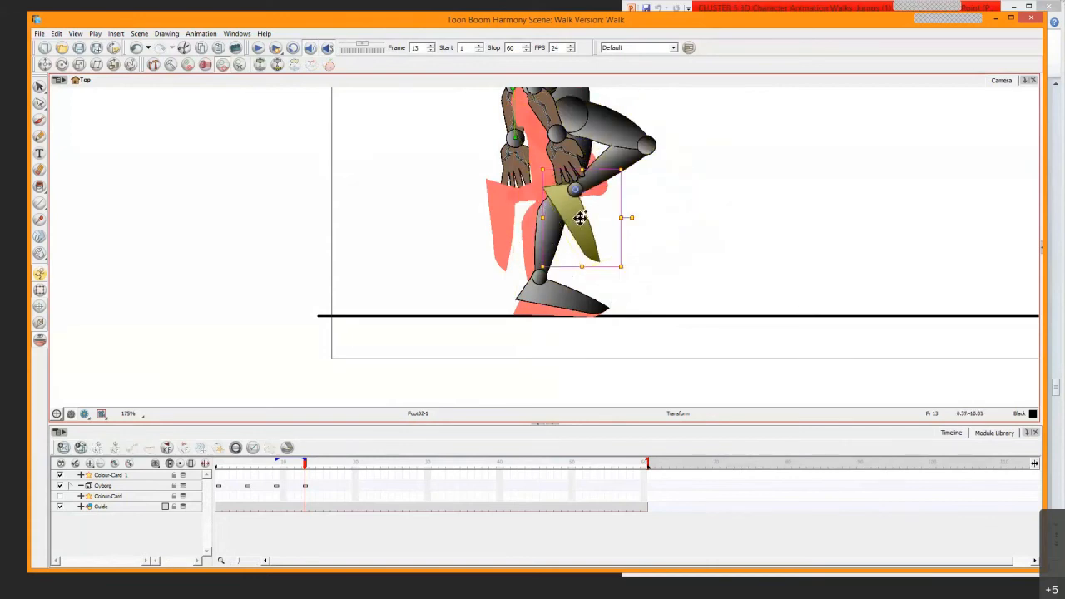
Rotate the raised lower leg and foot forward at the knee, and nudge the whole supporting leg so its toe rests on the ground line
{"action": "left_click_drag", "start_coordinate": [670, 195], "coordinate": [701, 170]}
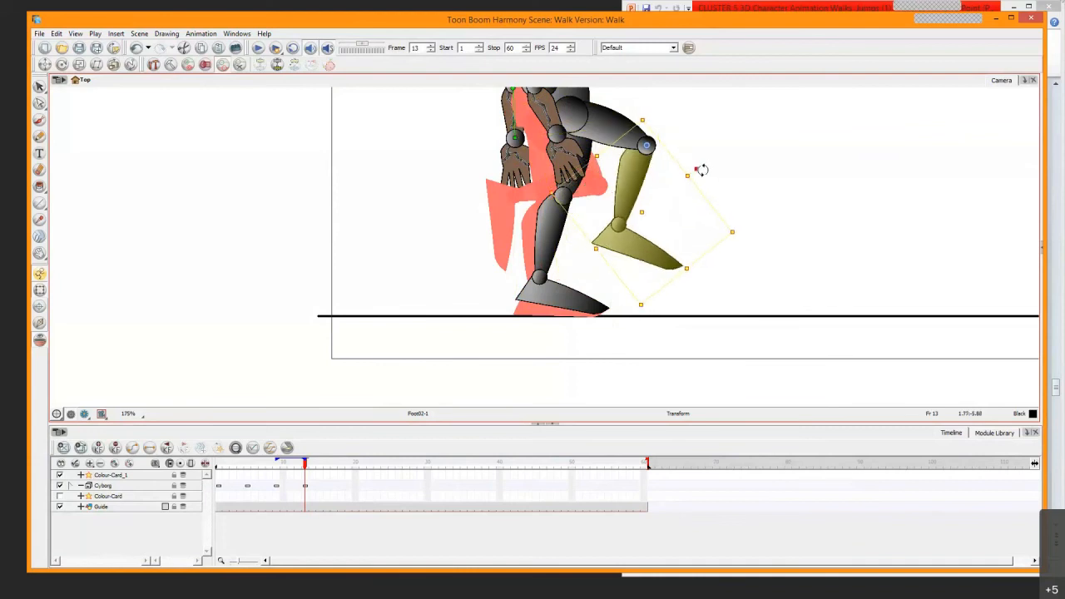
{"action": "left_click", "coordinate": [580, 309]}
{"action": "scroll", "coordinate": [581, 310], "scroll_direction": "up", "scroll_amount": 4}
{"action": "key", "text": "space"}
{"action": "mouse_move", "coordinate": [556, 346]}
{"action": "left_mouse_down"}
{"action": "mouse_move", "coordinate": [501, 310]}
{"action": "mouse_move", "coordinate": [476, 374]}
{"action": "left_mouse_up"}
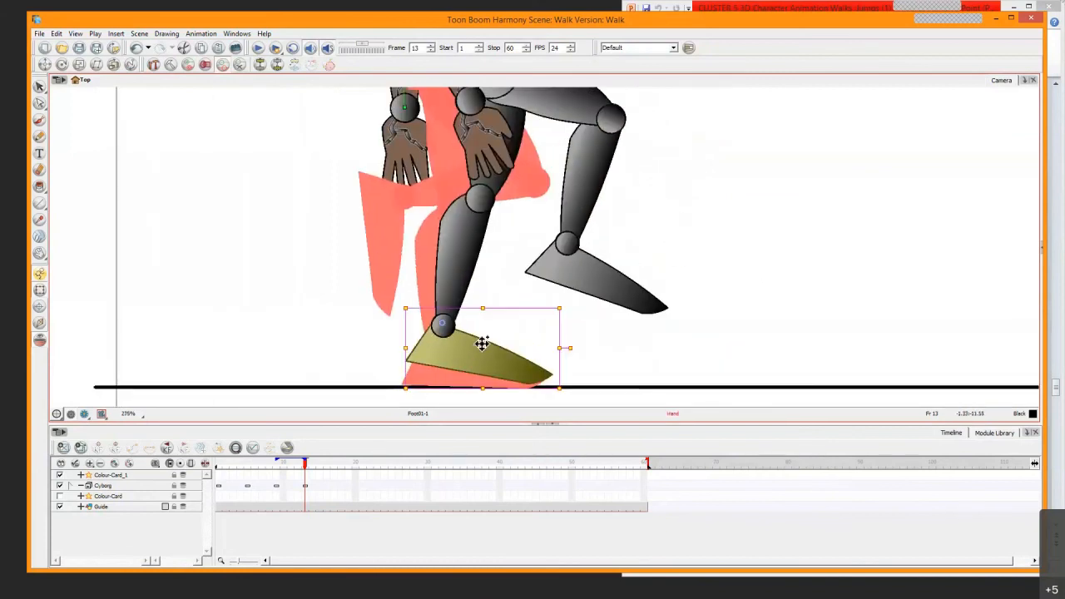
{"action": "key", "text": "b"}
{"action": "key", "text": "b"}
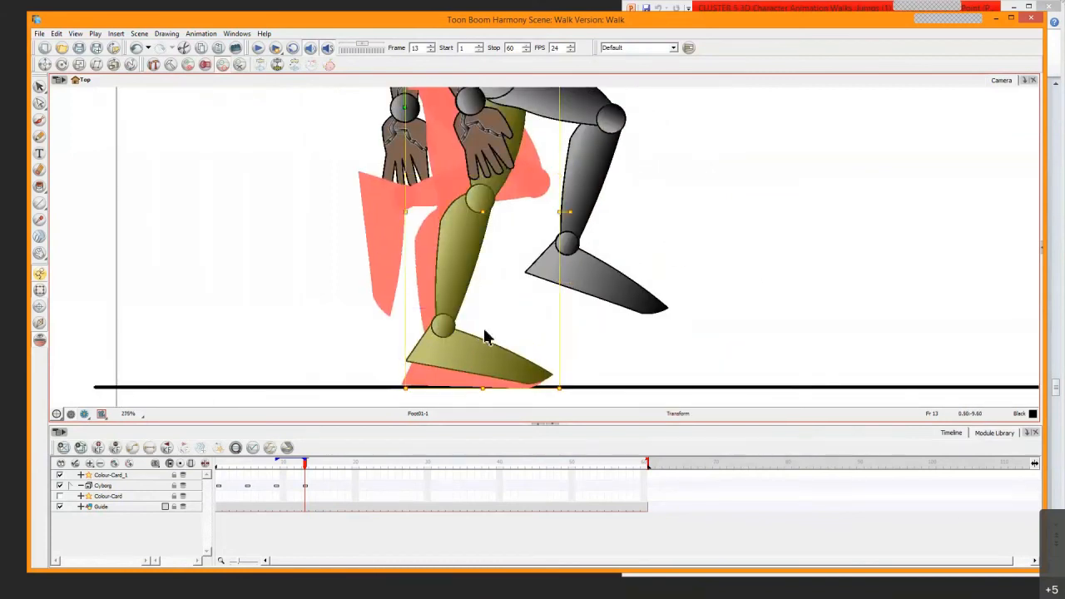
{"action": "mouse_move", "coordinate": [487, 336]}
{"action": "left_mouse_down"}
{"action": "mouse_move", "coordinate": [482, 316]}
{"action": "mouse_move", "coordinate": [477, 331]}
{"action": "left_mouse_up"}
{"action": "scroll", "coordinate": [518, 237], "scroll_direction": "down", "scroll_amount": 1}
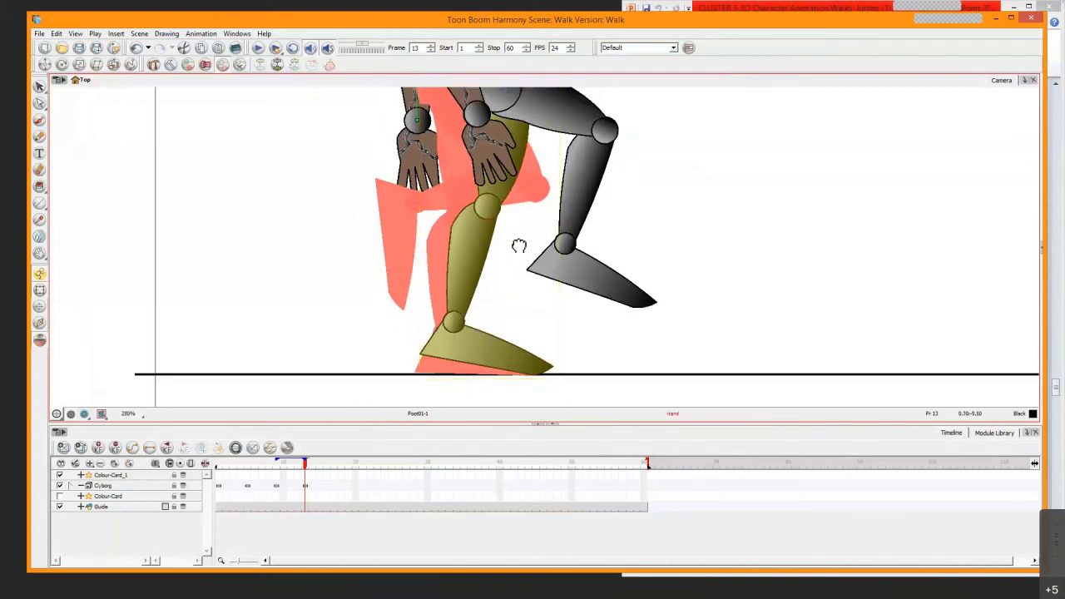
Move the whole upper body, including torso, head and arms, forward and up over the hips on frame 13
{"action": "left_click_drag", "start_coordinate": [519, 247], "coordinate": [502, 338]}
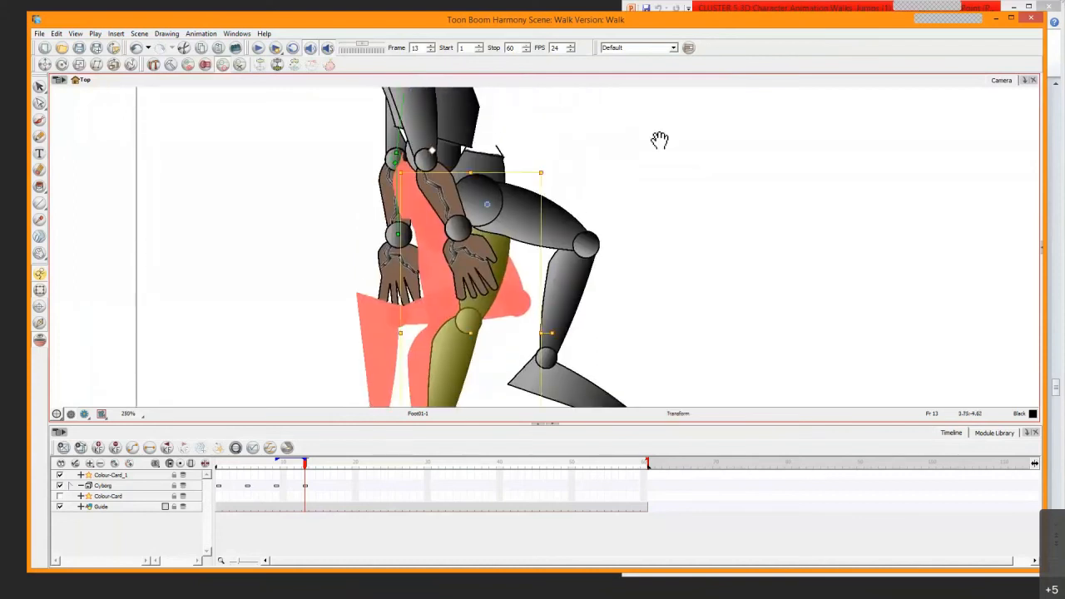
{"action": "left_click_drag", "start_coordinate": [660, 139], "coordinate": [609, 252]}
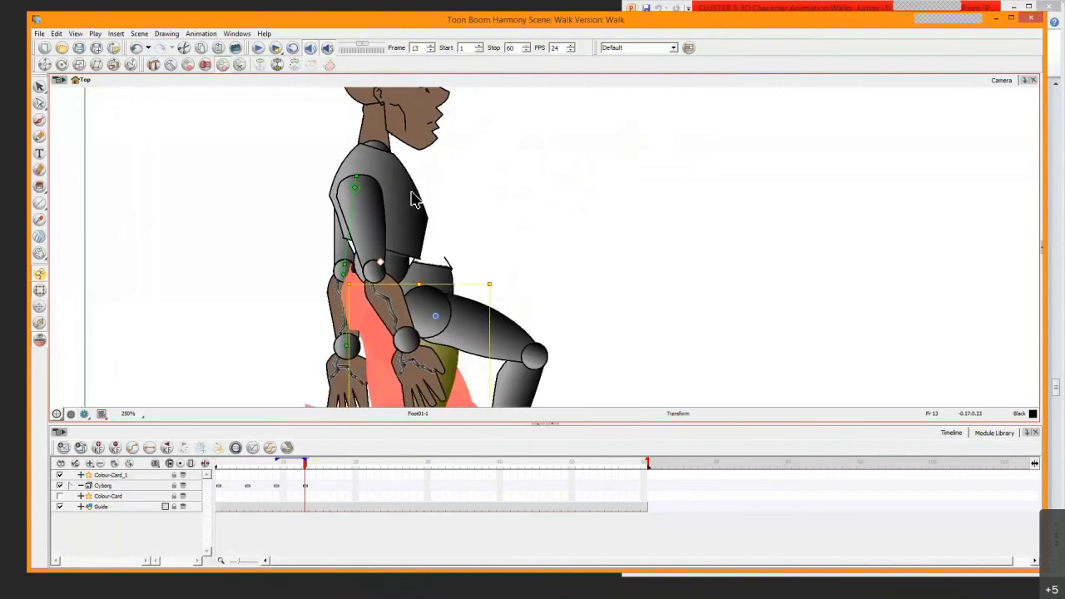
{"action": "left_click", "coordinate": [418, 202]}
{"action": "key", "text": "b"}
{"action": "key", "text": "b"}
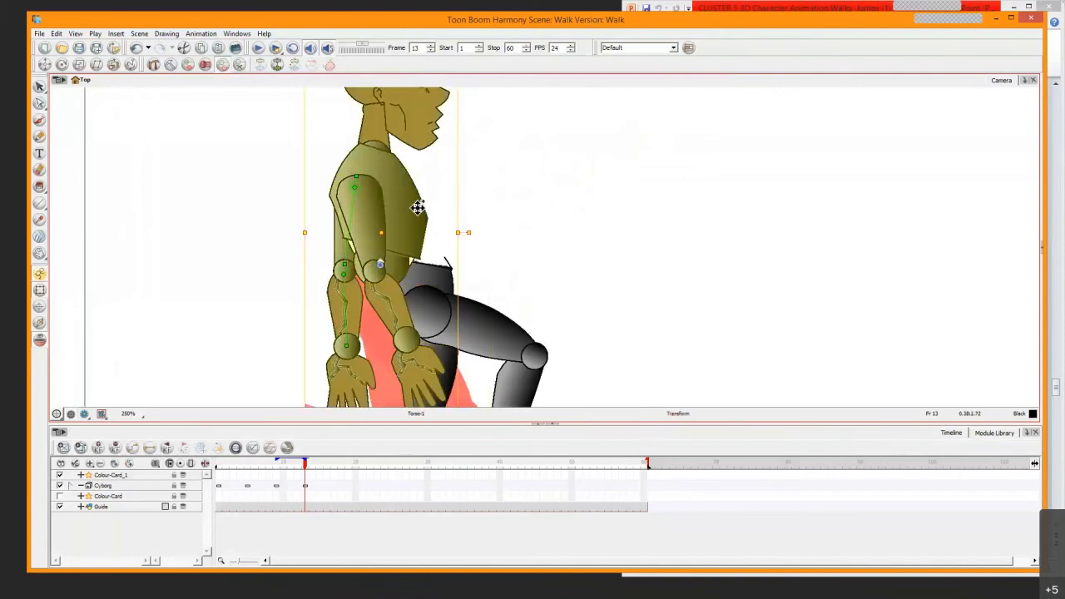
{"action": "key", "text": "shift+b"}
{"action": "left_click_drag", "start_coordinate": [415, 218], "coordinate": [442, 206]}
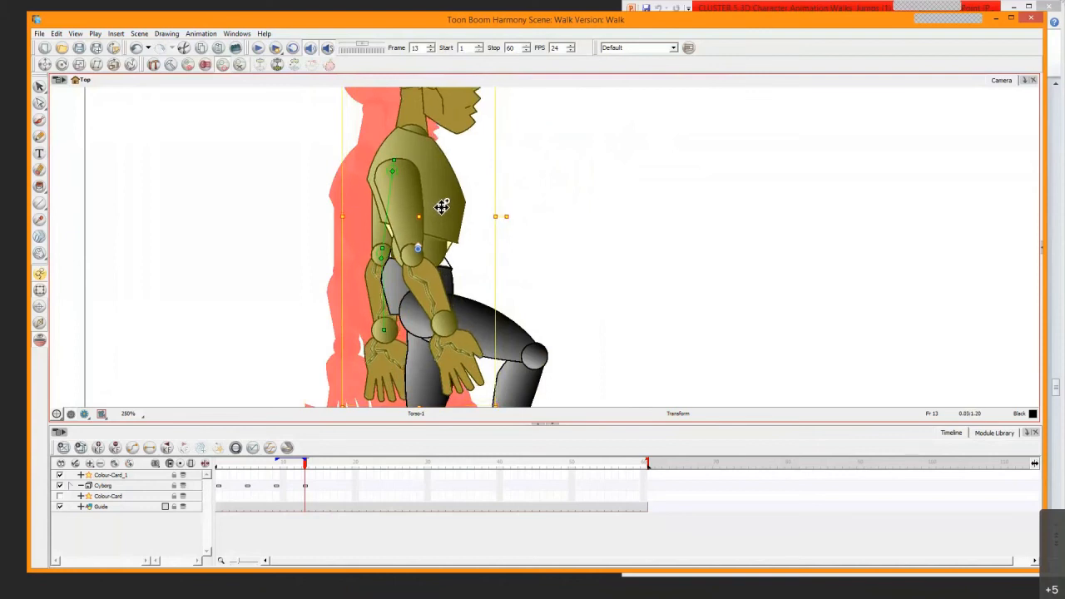
{"action": "left_click", "coordinate": [594, 188]}
{"action": "scroll", "coordinate": [524, 235], "scroll_direction": "down", "scroll_amount": 2}
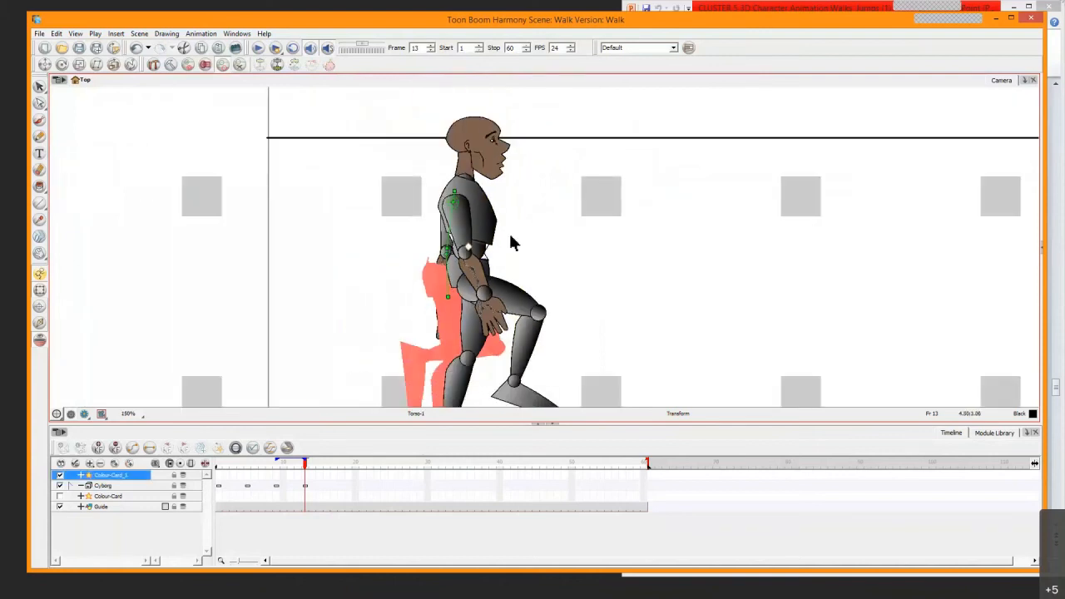
Shift the hips together with both legs slightly forward beneath the torso on frame 13
{"action": "left_click", "coordinate": [486, 217]}
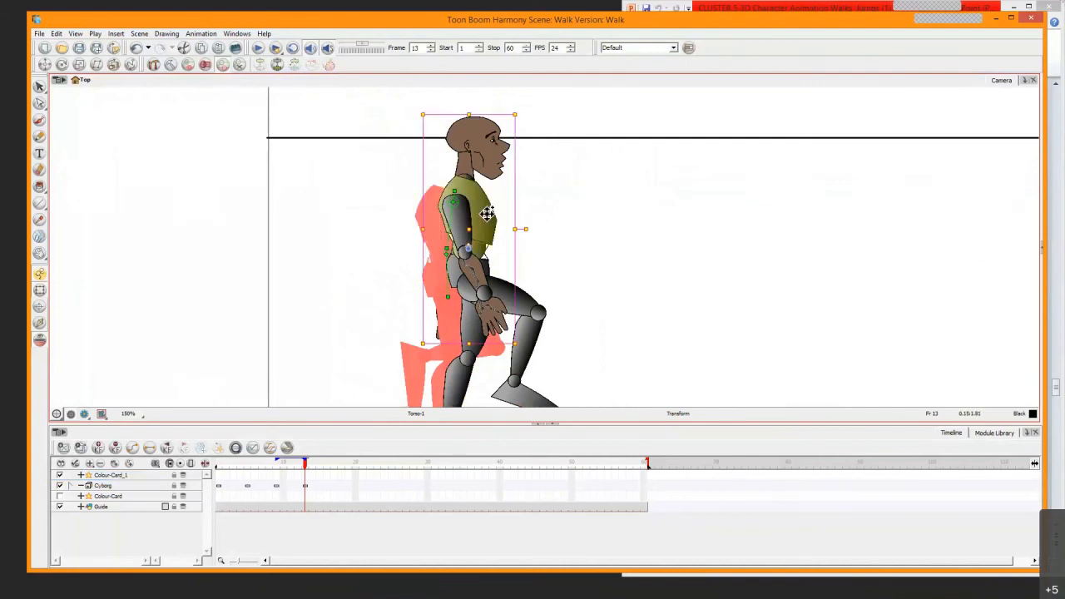
{"action": "left_click", "coordinate": [495, 246]}
{"action": "scroll", "coordinate": [495, 247], "scroll_direction": "down", "scroll_amount": 3}
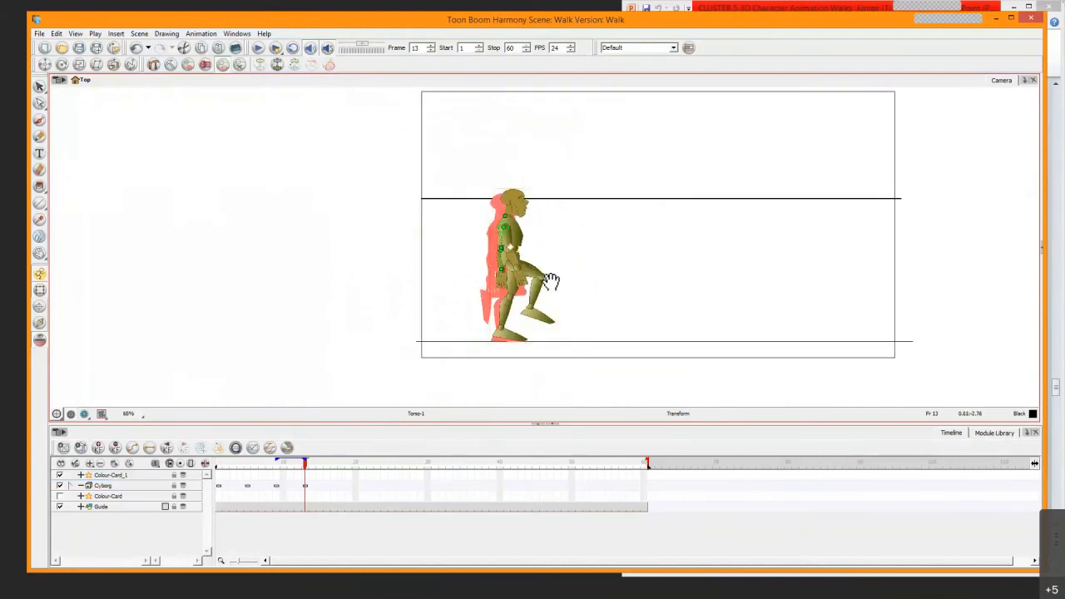
{"action": "left_click", "coordinate": [668, 252]}
{"action": "scroll", "coordinate": [668, 252], "scroll_direction": "up", "scroll_amount": 3}
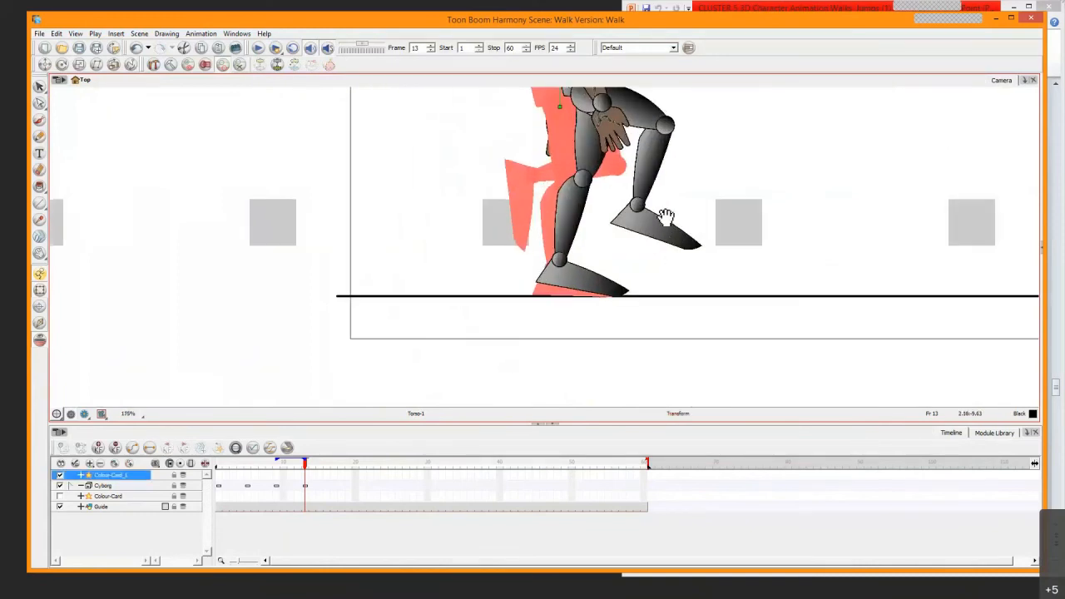
{"action": "left_click_drag", "start_coordinate": [667, 216], "coordinate": [596, 356]}
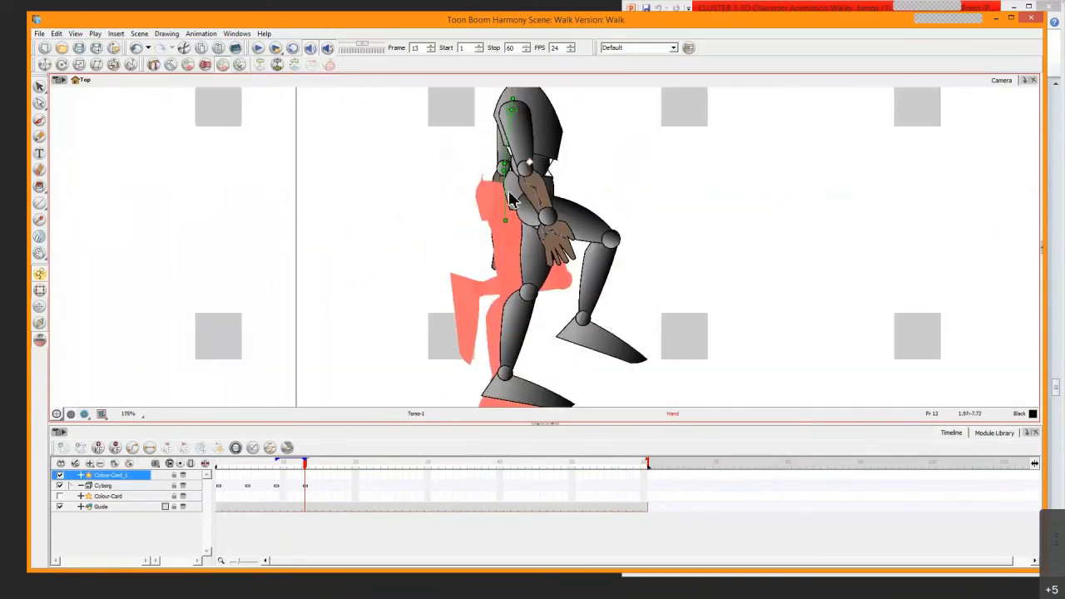
{"action": "left_click", "coordinate": [518, 200]}
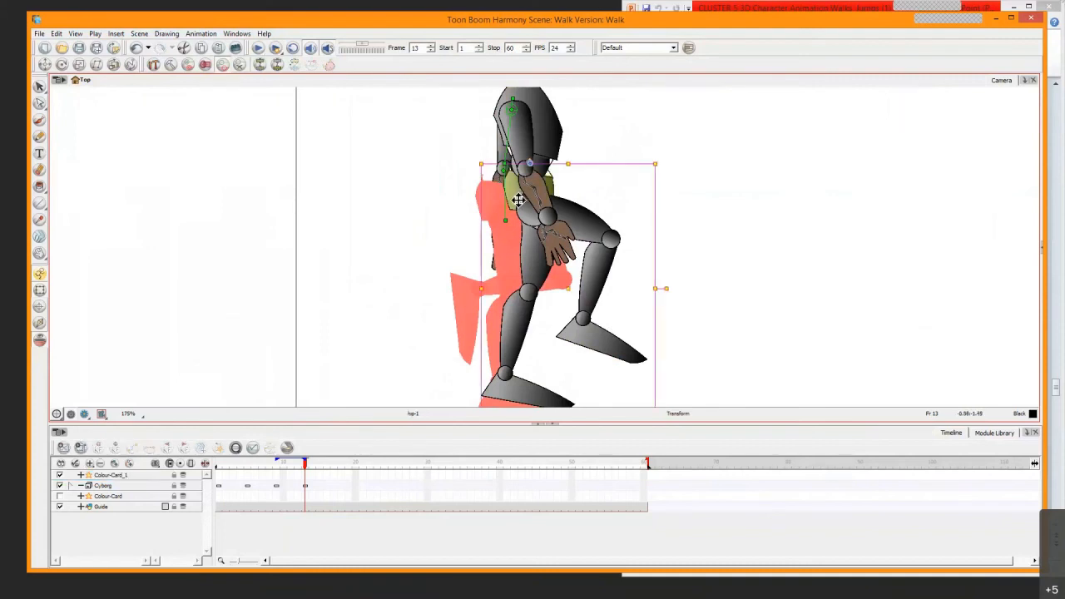
{"action": "left_click_drag", "start_coordinate": [530, 201], "coordinate": [538, 203]}
{"action": "key", "text": "space"}
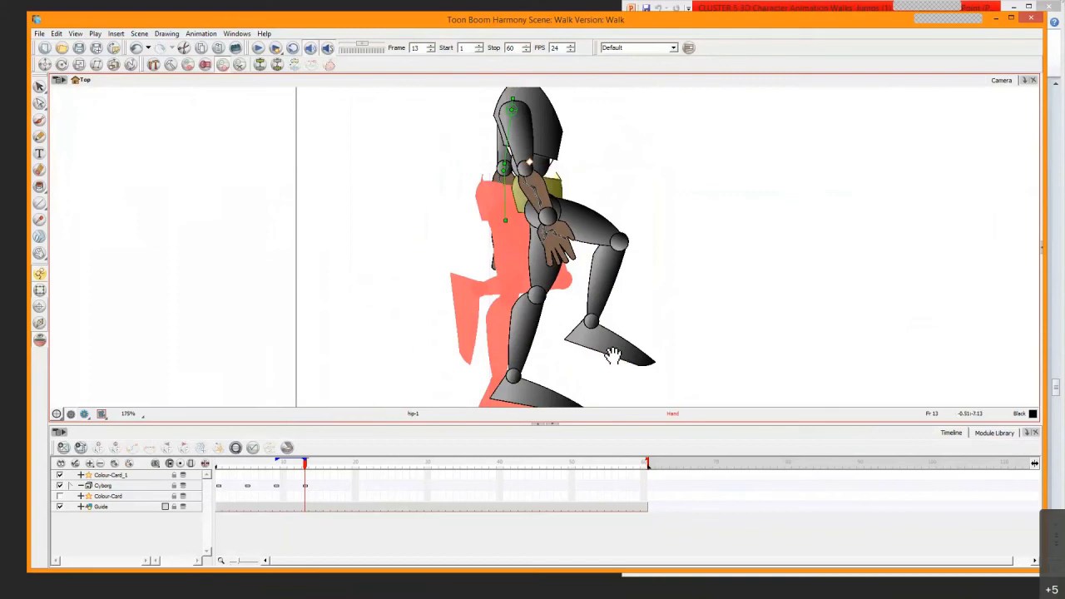
{"action": "left_click", "coordinate": [727, 226]}
Nudge the whole supporting leg backward and slightly up so its foot lines up with the frame 9 onion-skin foot on the ground line
{"action": "key", "text": "space"}
{"action": "left_click_drag", "start_coordinate": [597, 403], "coordinate": [610, 320]}
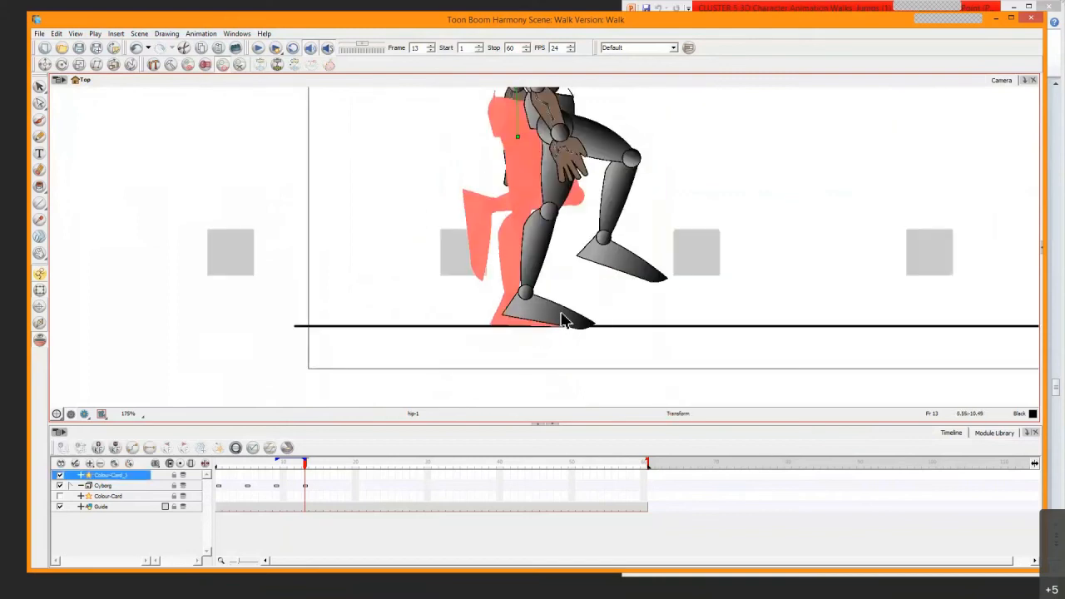
{"action": "left_click", "coordinate": [561, 320]}
{"action": "left_click_drag", "start_coordinate": [622, 240], "coordinate": [614, 280]}
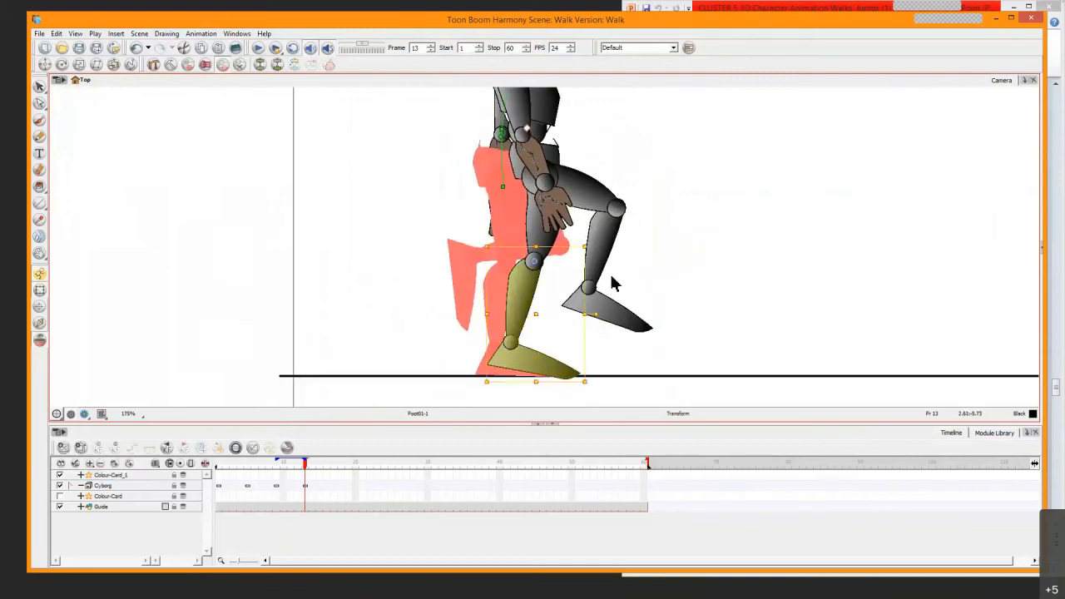
{"action": "key", "text": "b"}
{"action": "key", "text": "Left"}
{"action": "key", "text": "Left"}
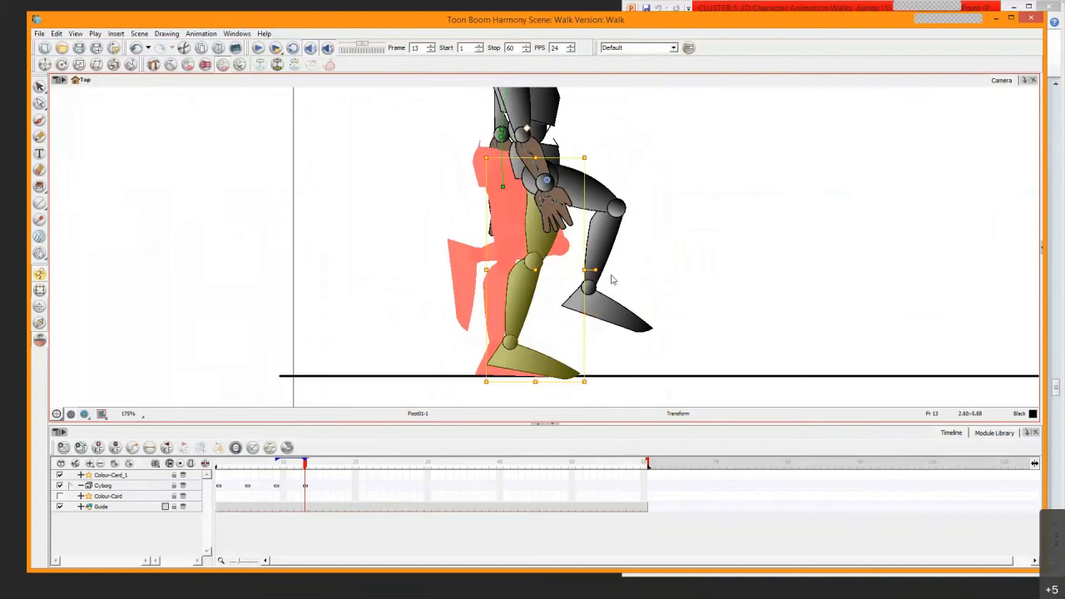
{"action": "key", "text": "Left"}
{"action": "key", "text": "Left"}
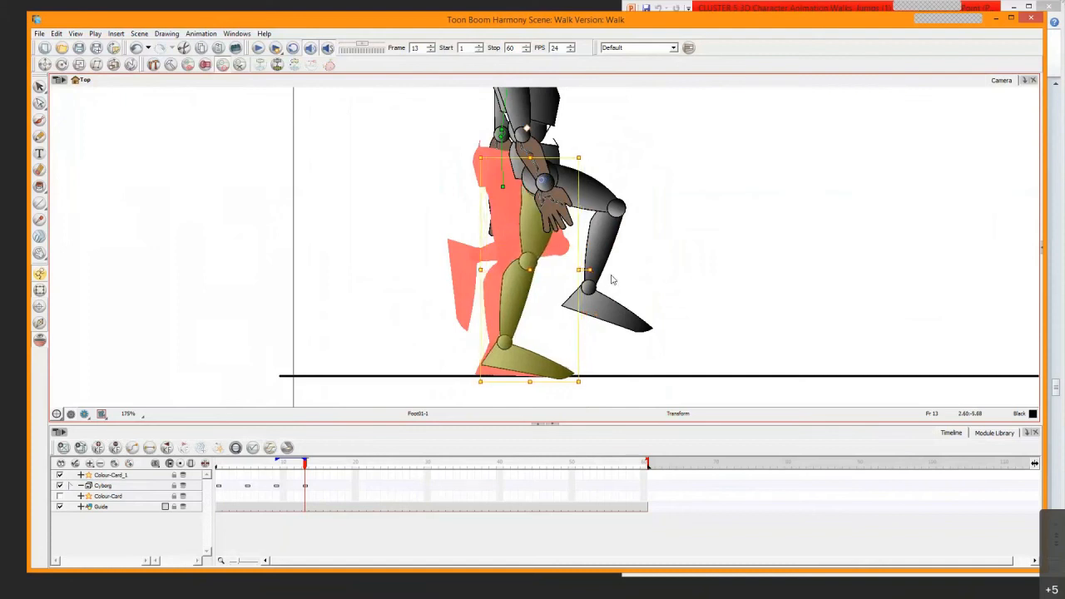
{"action": "key", "text": "Up"}
{"action": "key", "text": "Left"}
{"action": "key", "text": "Left"}
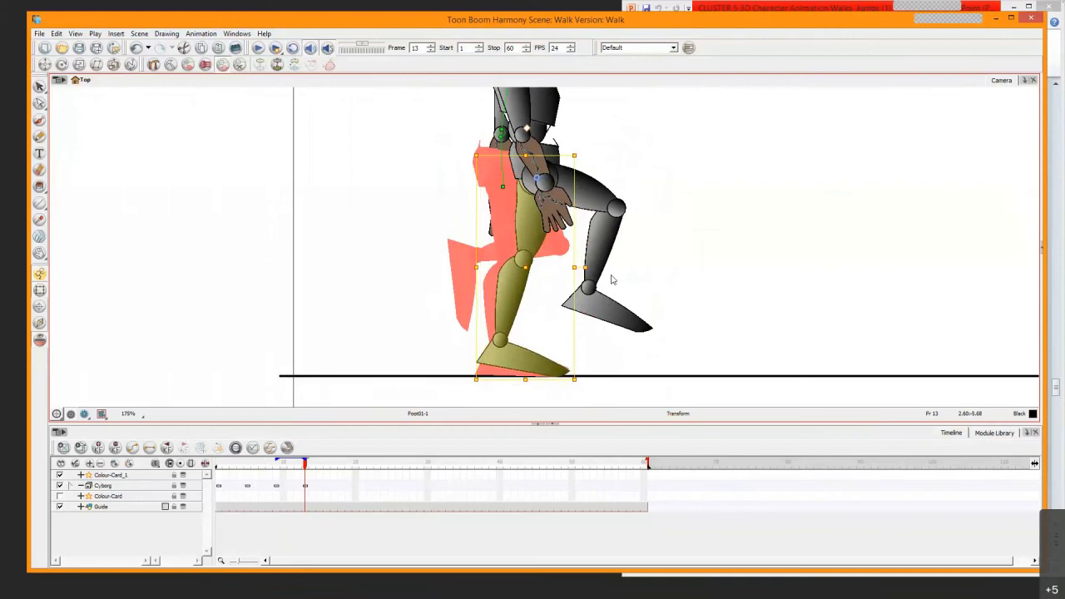
{"action": "key", "text": "Left"}
{"action": "key", "text": "Left"}
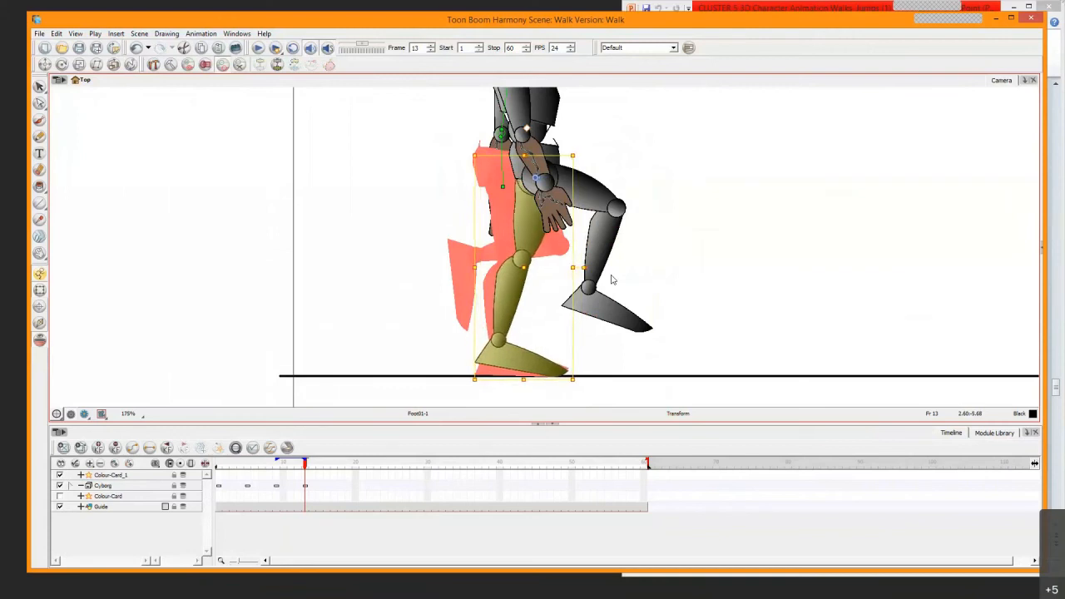
{"action": "key", "text": "Right"}
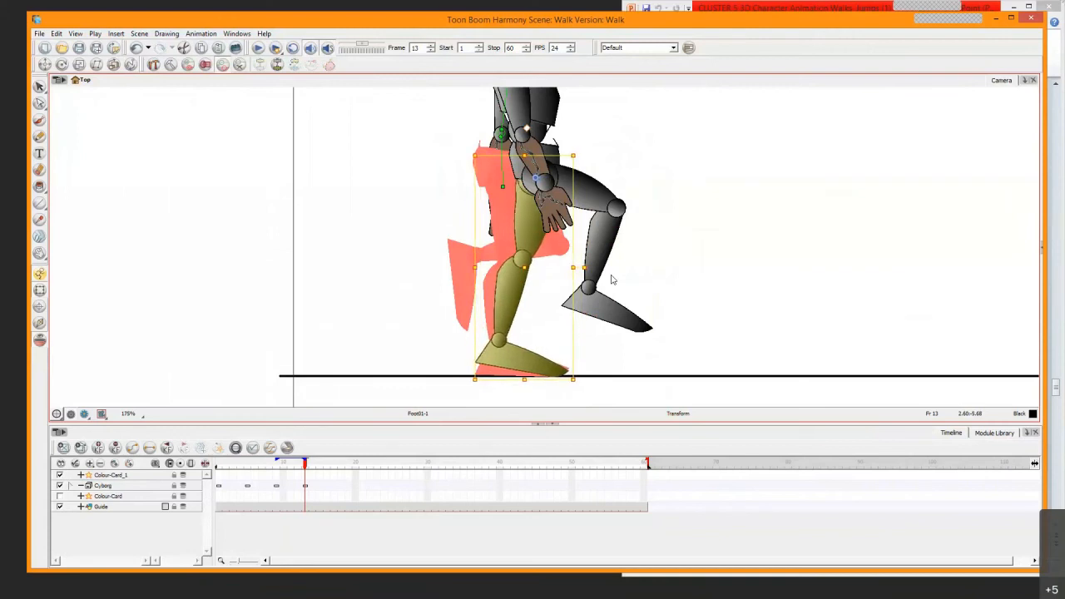
Shift the whole raised leg slightly forward at the hip on frame 13
{"action": "key", "text": "space"}
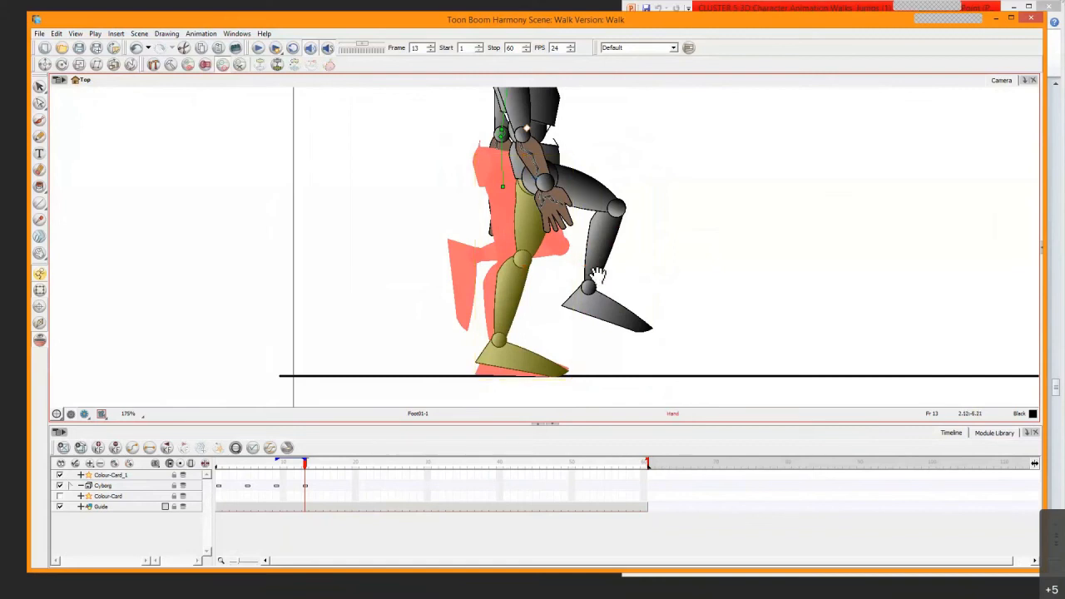
{"action": "left_click_drag", "start_coordinate": [598, 275], "coordinate": [592, 312]}
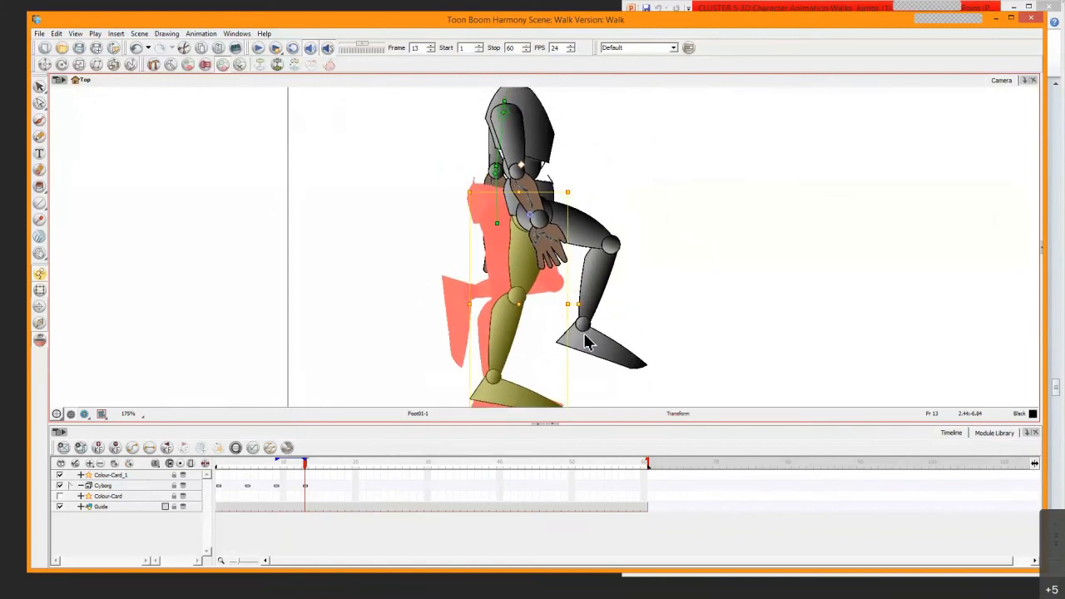
{"action": "left_click", "coordinate": [586, 342]}
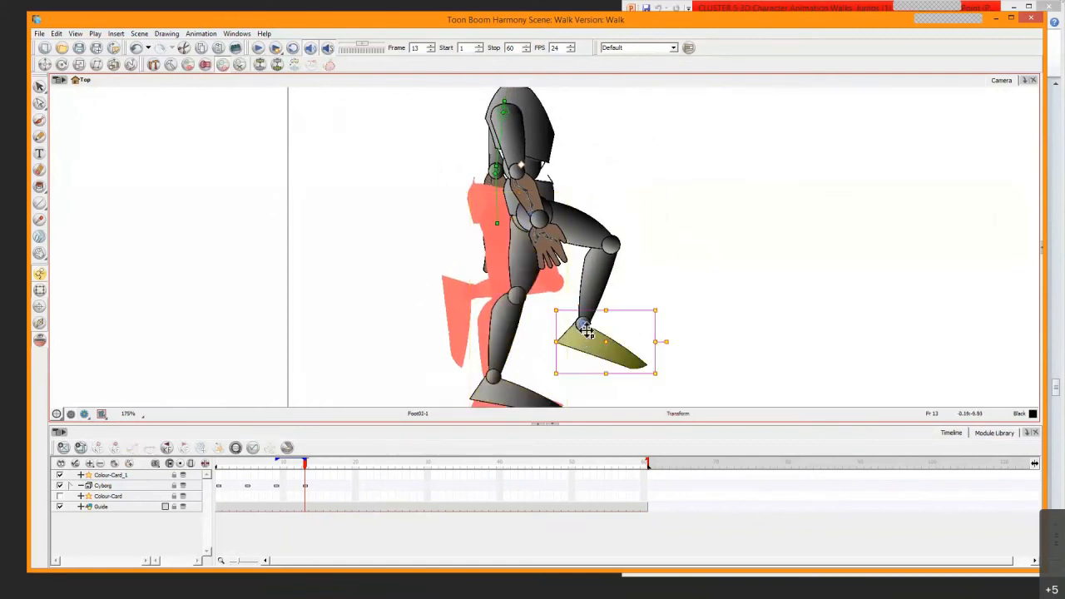
{"action": "left_click", "coordinate": [587, 326]}
{"action": "left_click", "coordinate": [587, 325]}
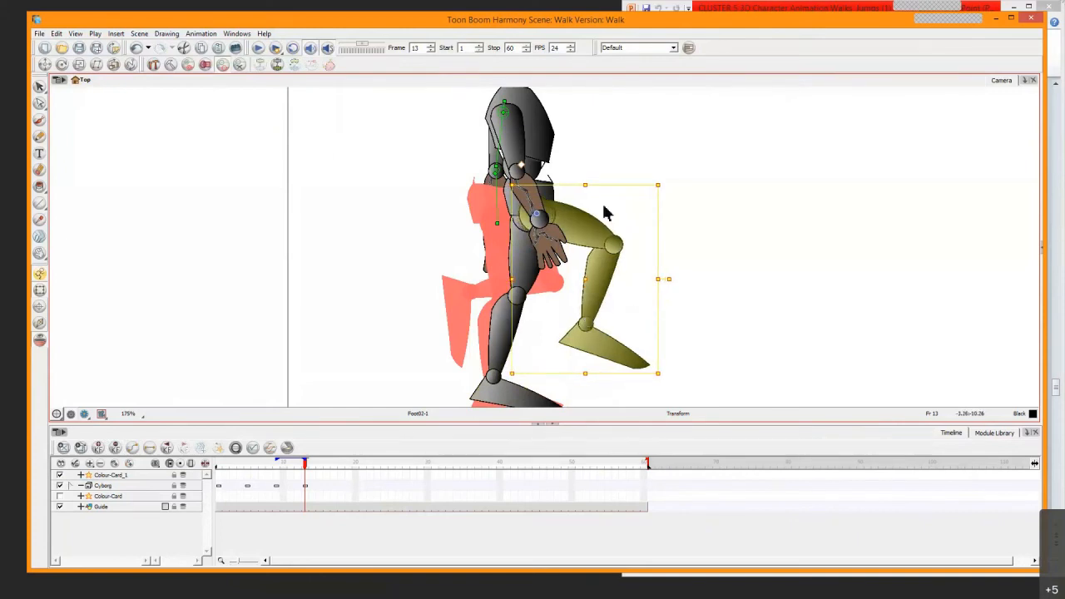
{"action": "left_click", "coordinate": [639, 131]}
Nudge the whole upper body slightly forward over the hips on frame 13
{"action": "key", "text": "space"}
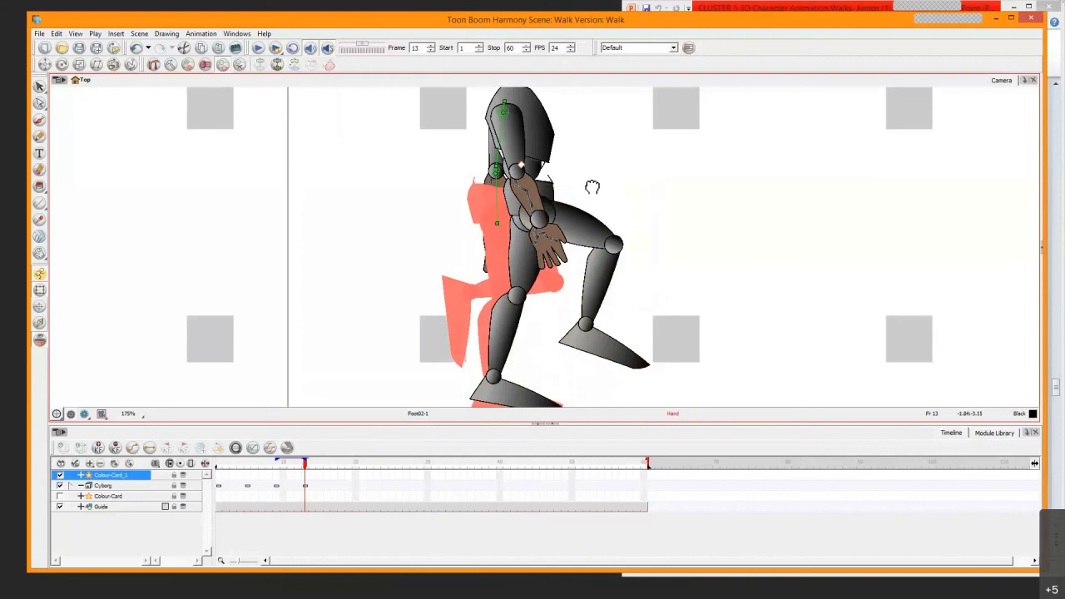
{"action": "left_click_drag", "start_coordinate": [592, 187], "coordinate": [571, 186]}
{"action": "left_click", "coordinate": [523, 170]}
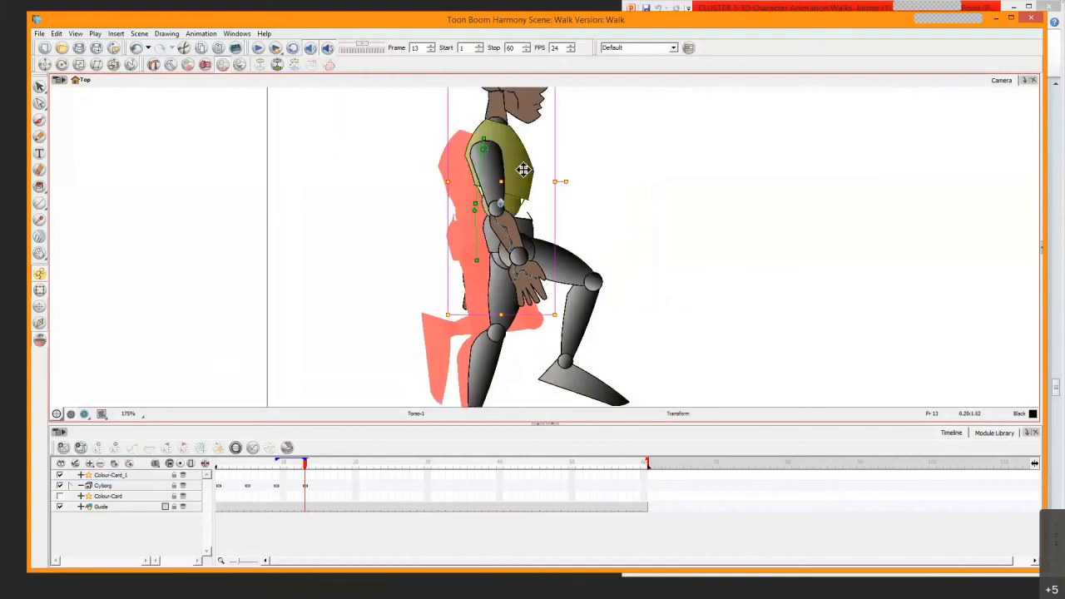
{"action": "key", "text": "space"}
{"action": "left_click_drag", "start_coordinate": [595, 191], "coordinate": [591, 265]}
{"action": "key", "text": "Right"}
{"action": "key", "text": "Right"}
{"action": "key", "text": "Right"}
{"action": "key", "text": "Right"}
{"action": "key", "text": "Right"}
{"action": "key", "text": "Right"}
{"action": "key", "text": "Right"}
{"action": "key", "text": "Right"}
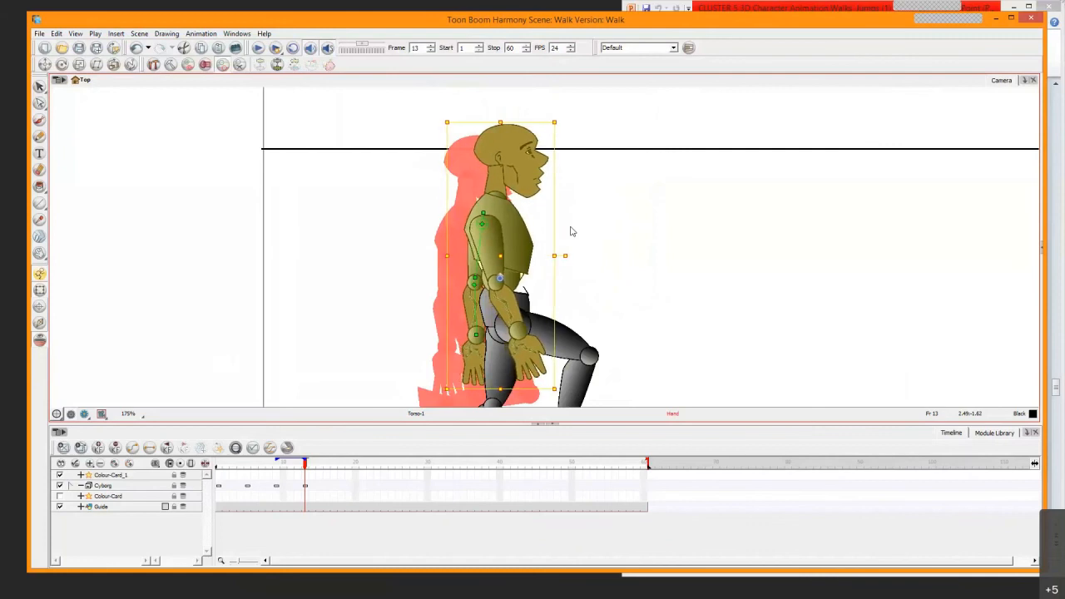
{"action": "key", "text": "Right"}
{"action": "key", "text": "Right"}
{"action": "key", "text": "Right"}
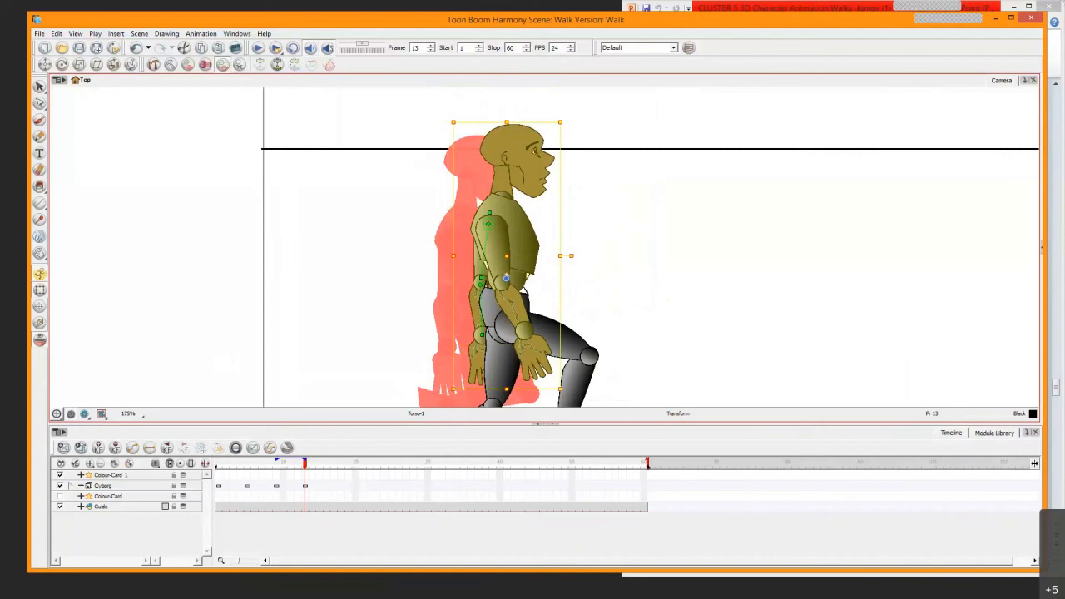
Switch to the PowerPoint slide to examine the up reference pose, and return to frame 13 in Harmony
{"action": "key", "text": "alt+Tab"}
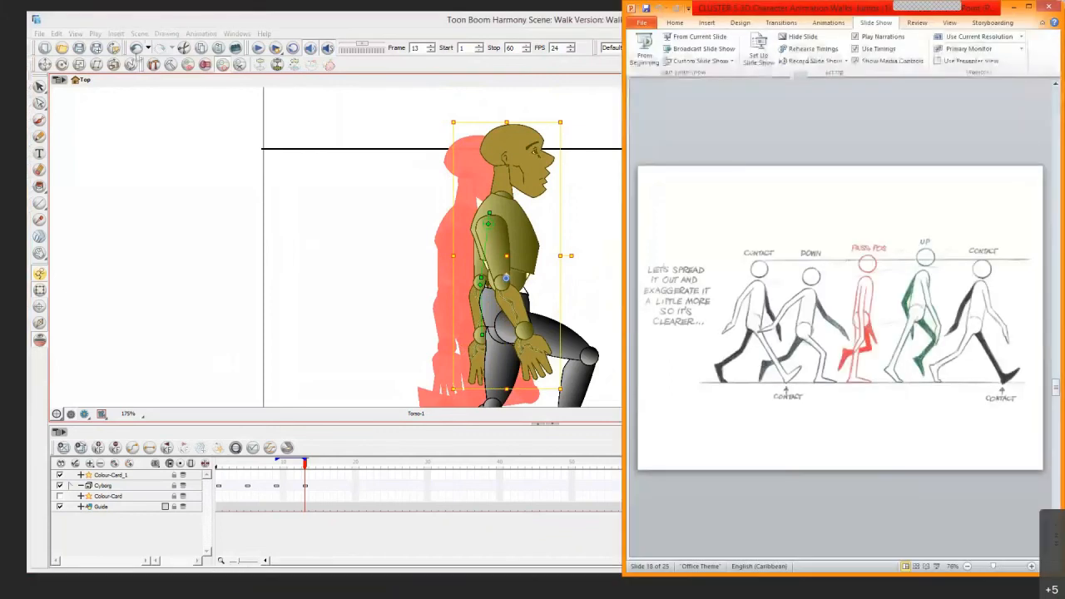
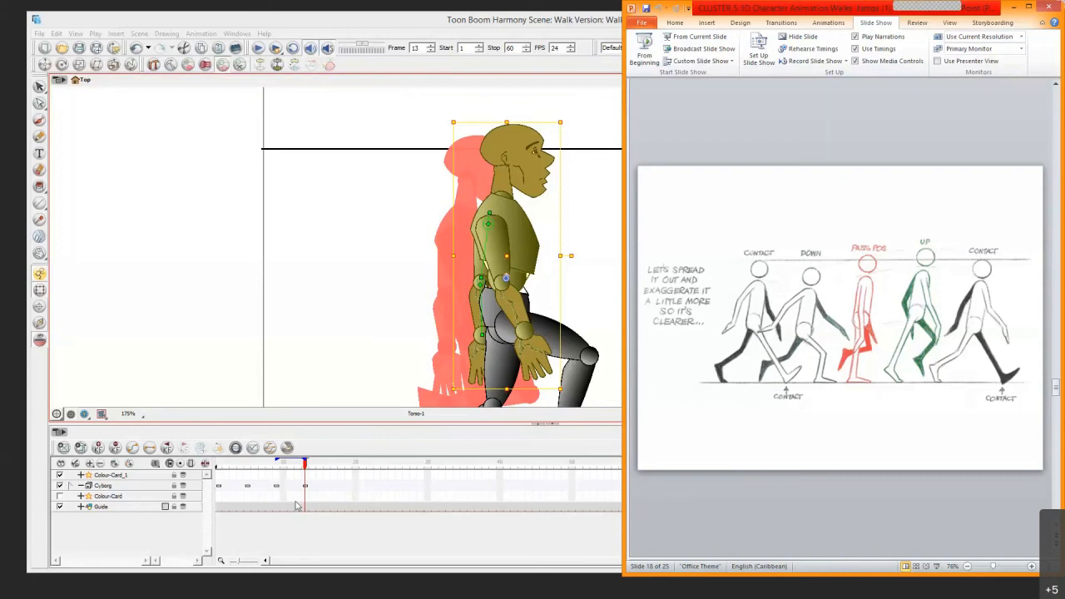
{"action": "left_click", "coordinate": [306, 488]}
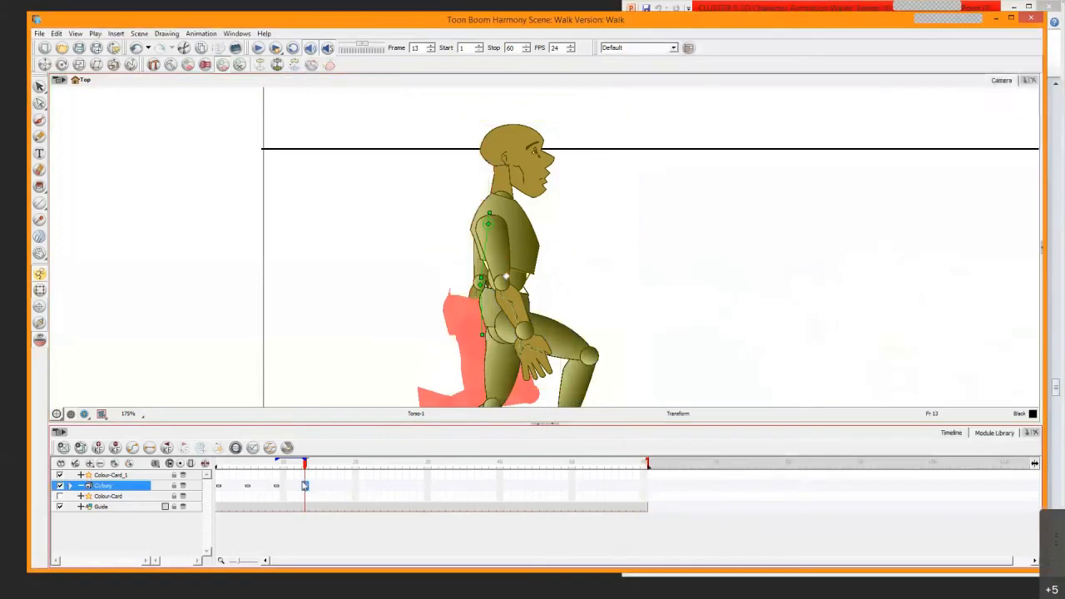
{"action": "key", "text": "shift+b"}
{"action": "key", "text": "shift+b"}
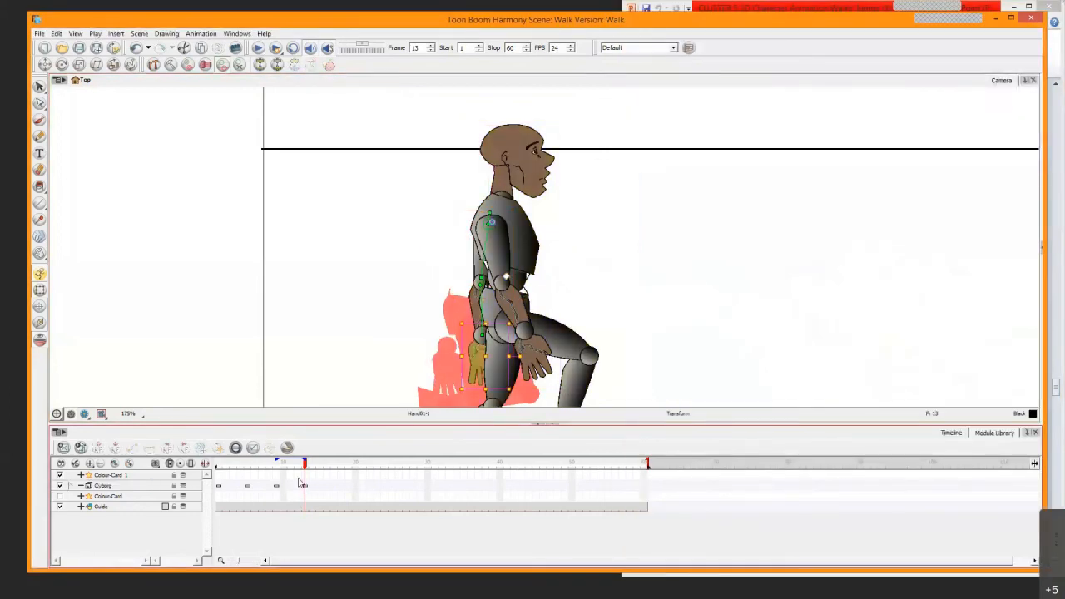
{"action": "key", "text": "shift+b"}
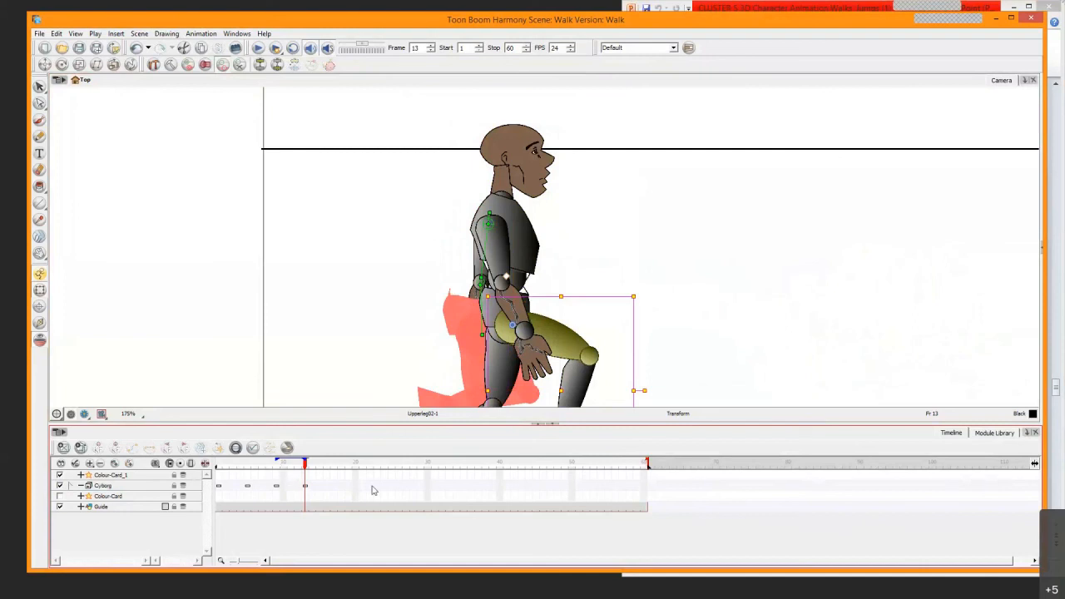
Step back and forth between frames 1, 9 and 13 to compare the arm and leg positions of the key poses
{"action": "left_click", "coordinate": [305, 489]}
{"action": "left_click", "coordinate": [277, 486]}
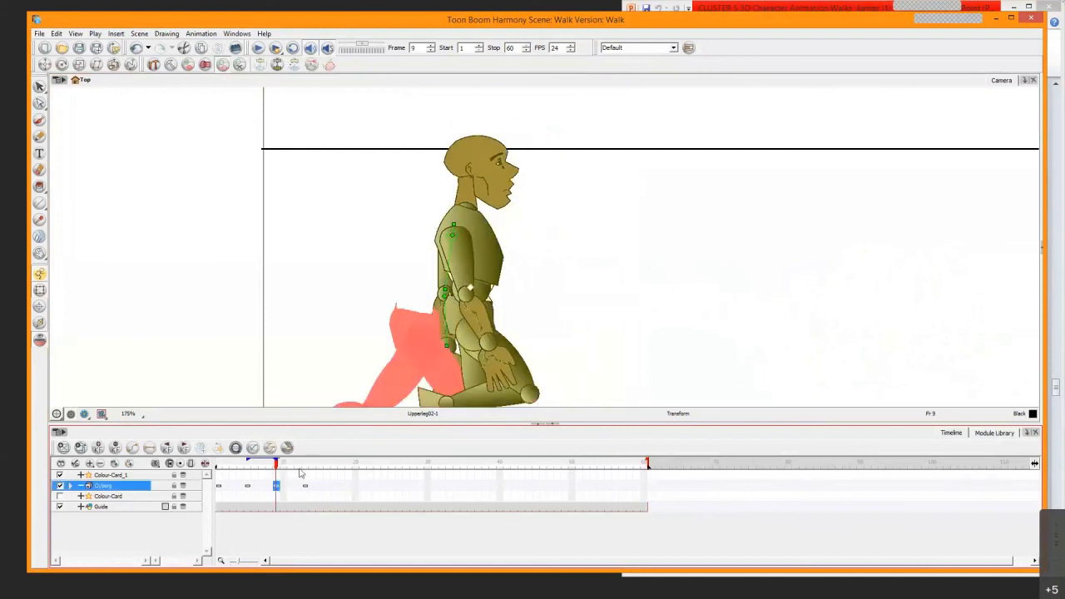
{"action": "left_click_drag", "start_coordinate": [435, 331], "coordinate": [404, 242]}
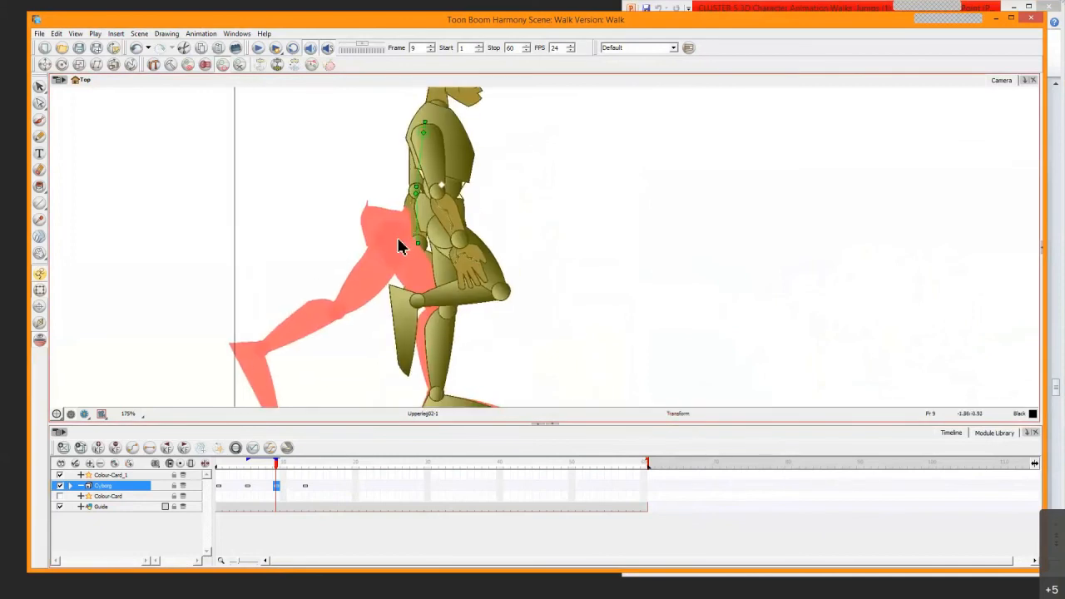
{"action": "key", "text": "comma"}
{"action": "key", "text": "comma"}
{"action": "key", "text": "comma"}
{"action": "key", "text": "comma"}
{"action": "key", "text": "comma"}
{"action": "key", "text": "comma"}
{"action": "key", "text": "comma"}
{"action": "key", "text": "comma"}
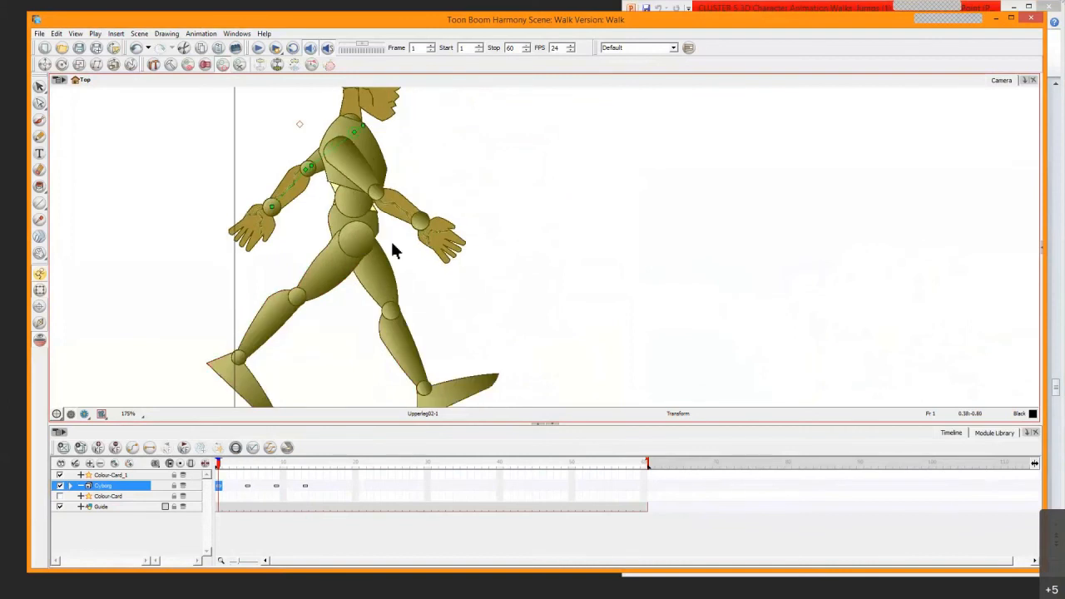
{"action": "key", "text": "period"}
{"action": "key", "text": "period"}
{"action": "key", "text": "period"}
{"action": "key", "text": "period"}
{"action": "key", "text": "period"}
{"action": "key", "text": "period"}
{"action": "key", "text": "period"}
{"action": "key", "text": "period"}
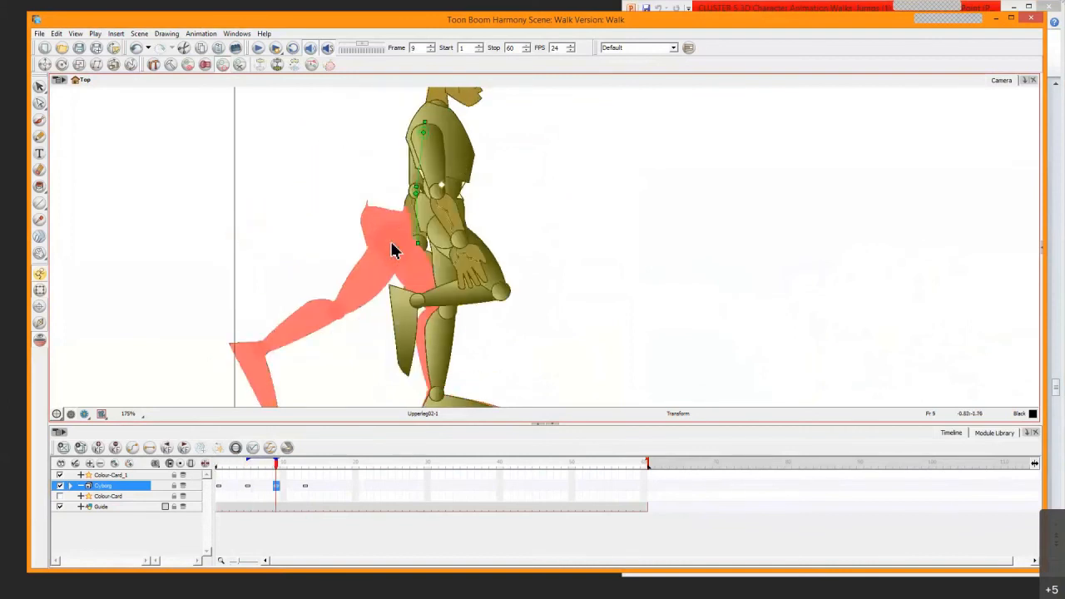
{"action": "key", "text": "period"}
{"action": "key", "text": "period"}
{"action": "key", "text": "period"}
{"action": "key", "text": "period"}
{"action": "key", "text": "semicolon"}
{"action": "key", "text": "apostrophe"}
{"action": "key", "text": "semicolon"}
{"action": "key", "text": "apostrophe"}
{"action": "key", "text": "semicolon"}
{"action": "key", "text": "apostrophe"}
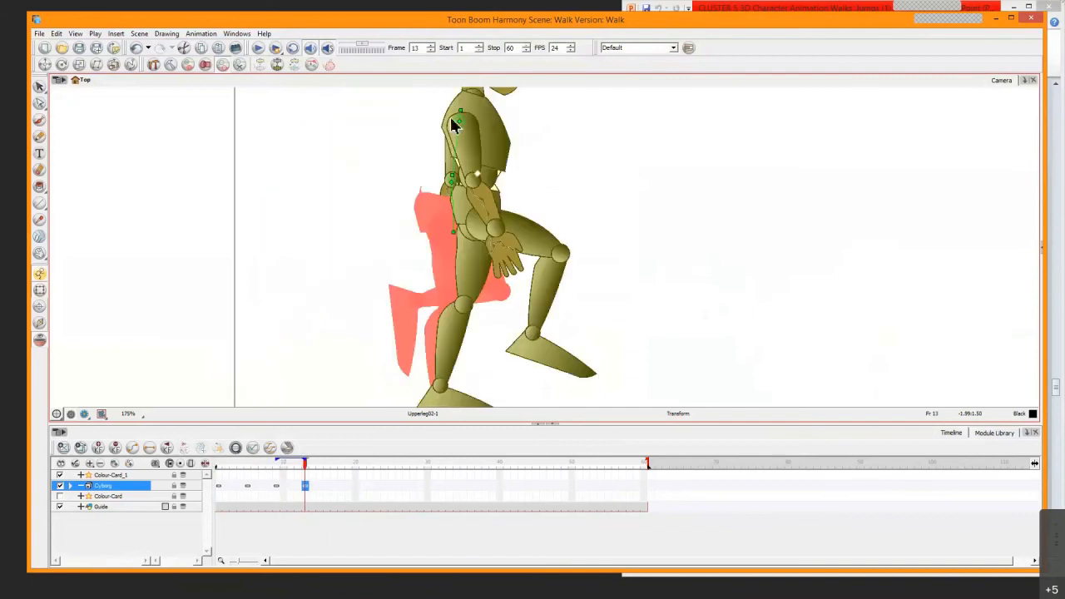
Swing the whole far arm forward at the shoulder on frame 13 so it extends in front of the torso
{"action": "left_click", "coordinate": [451, 182]}
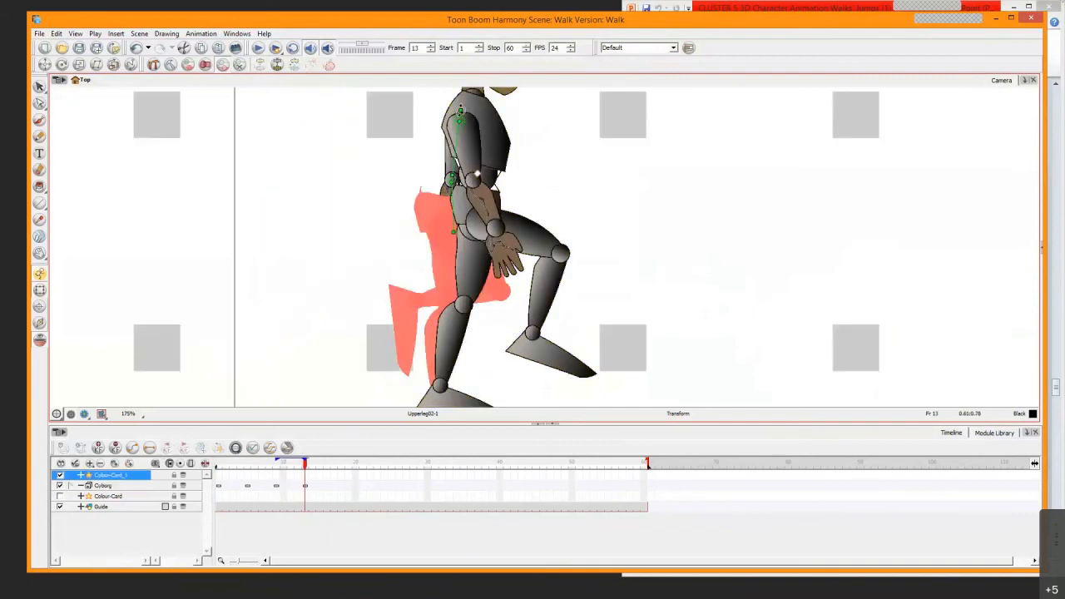
{"action": "left_click_drag", "start_coordinate": [460, 110], "coordinate": [441, 127]}
Swing the whole near arm backward at the shoulder on frame 13 so it extends behind the torso
{"action": "left_click", "coordinate": [502, 244]}
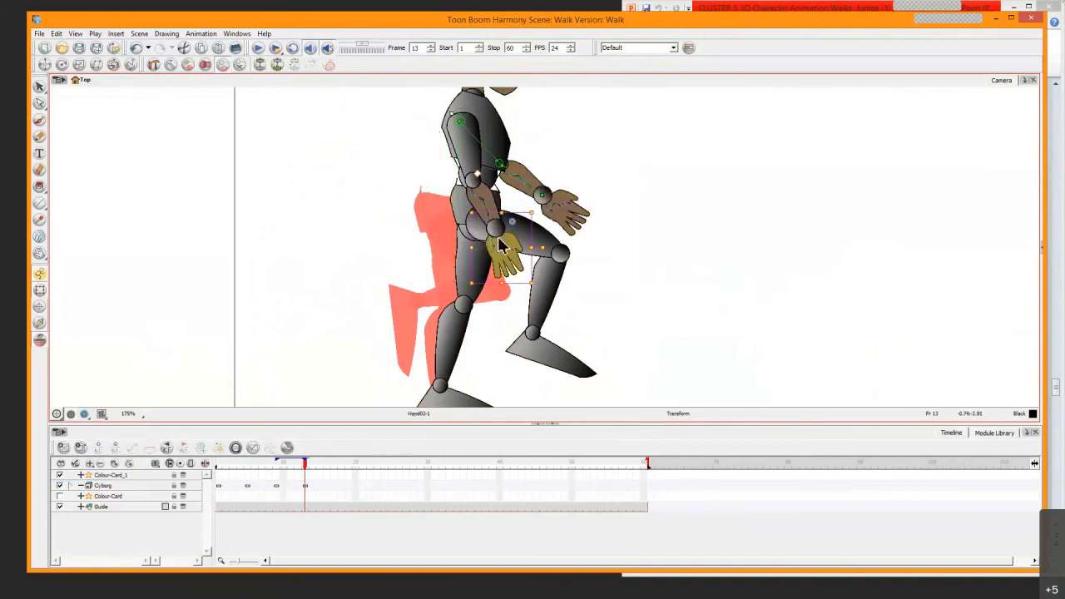
{"action": "left_click", "coordinate": [502, 208]}
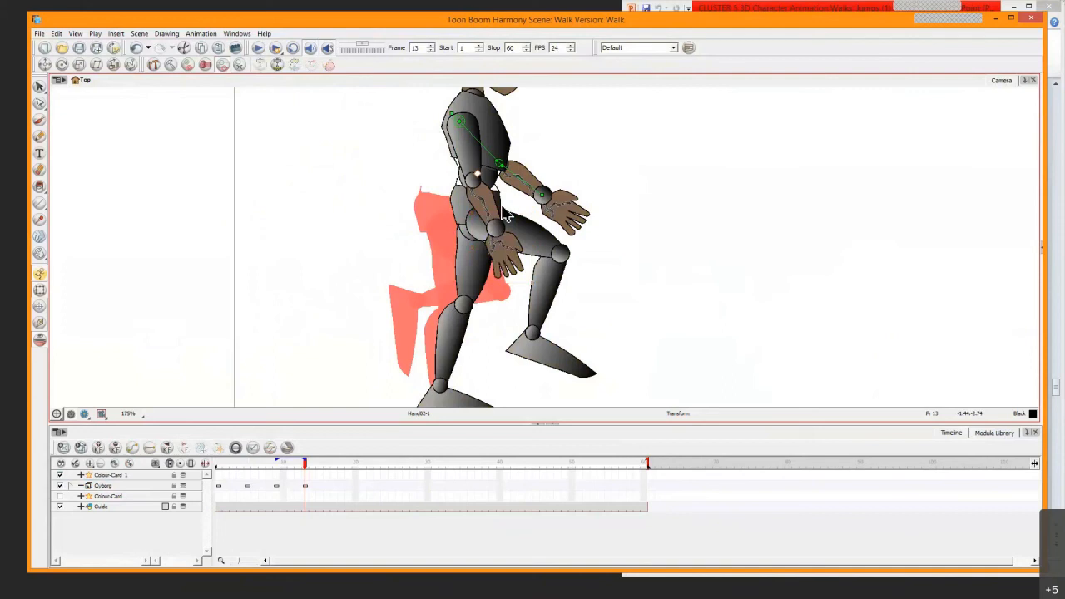
{"action": "left_click", "coordinate": [516, 175]}
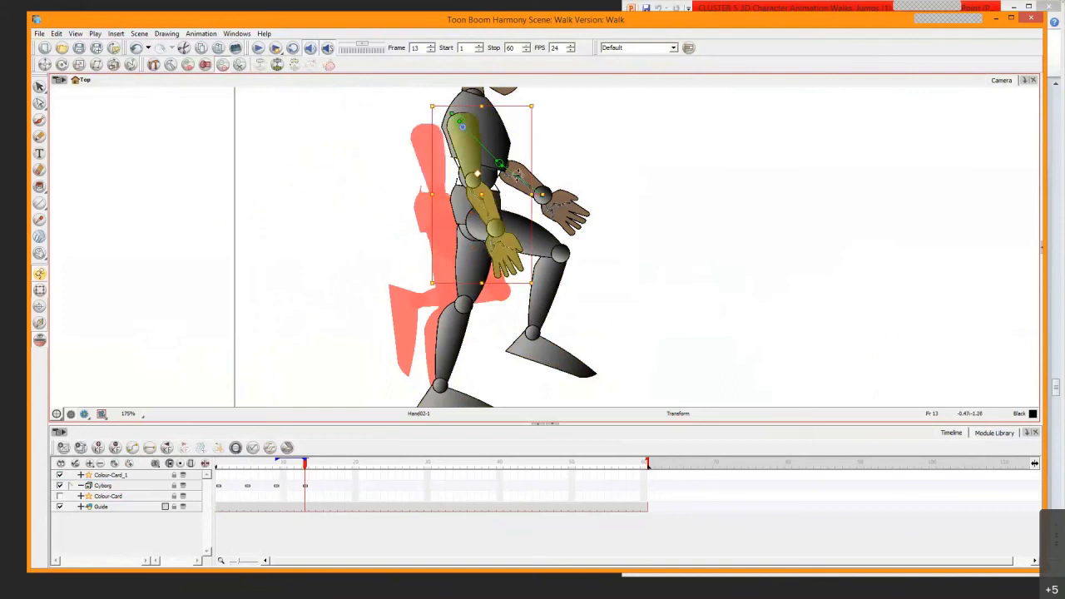
{"action": "left_click_drag", "start_coordinate": [539, 191], "coordinate": [449, 226]}
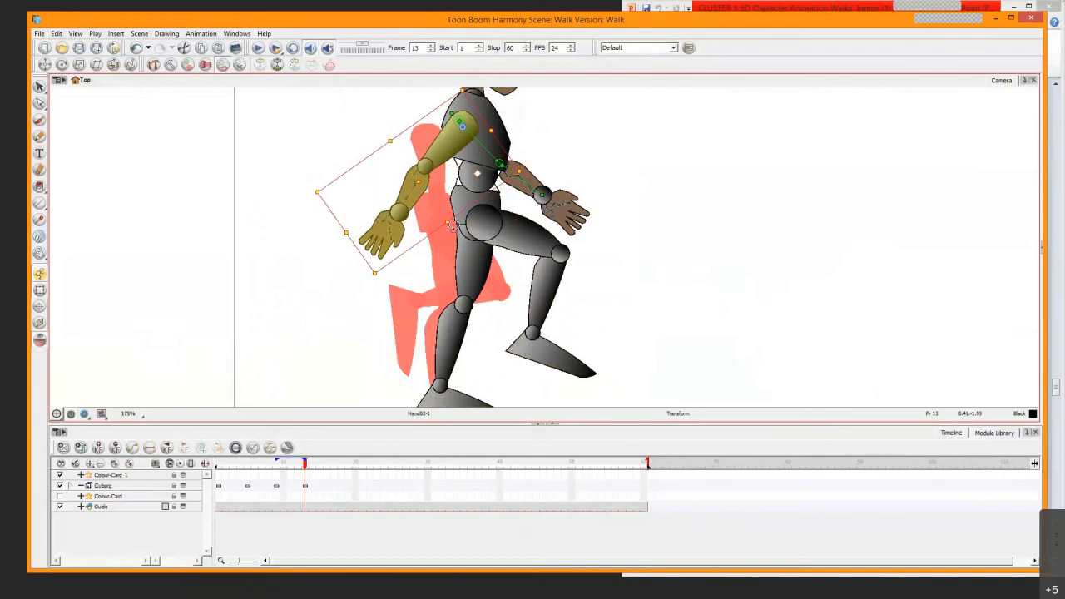
Rotate the near forearm and hand downward at the elbow, and swing the whole near arm slightly further back
{"action": "left_click", "coordinate": [407, 195]}
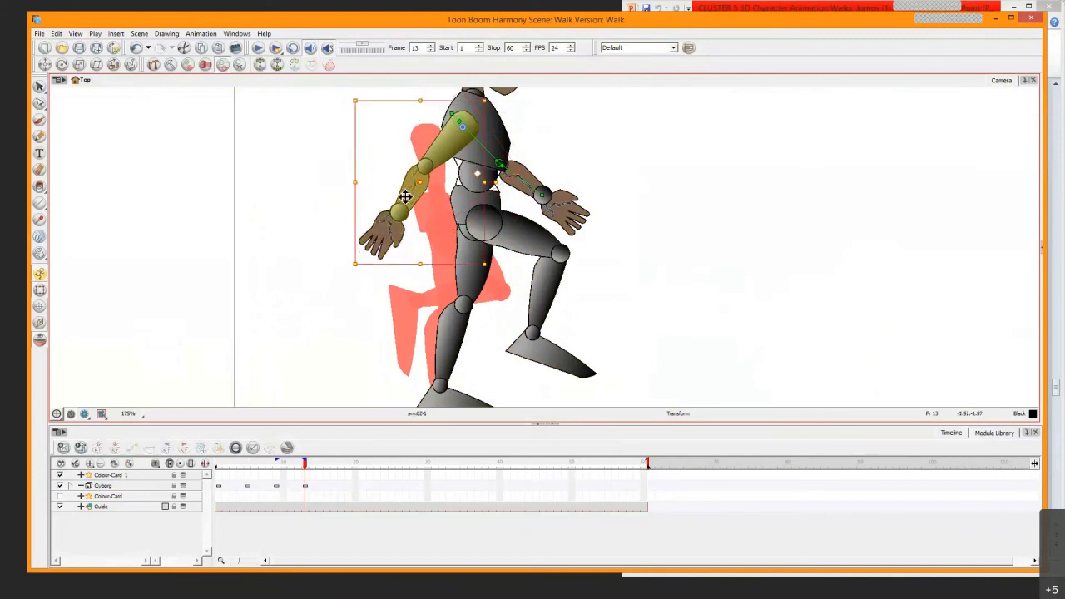
{"action": "left_click_drag", "start_coordinate": [411, 190], "coordinate": [427, 204]}
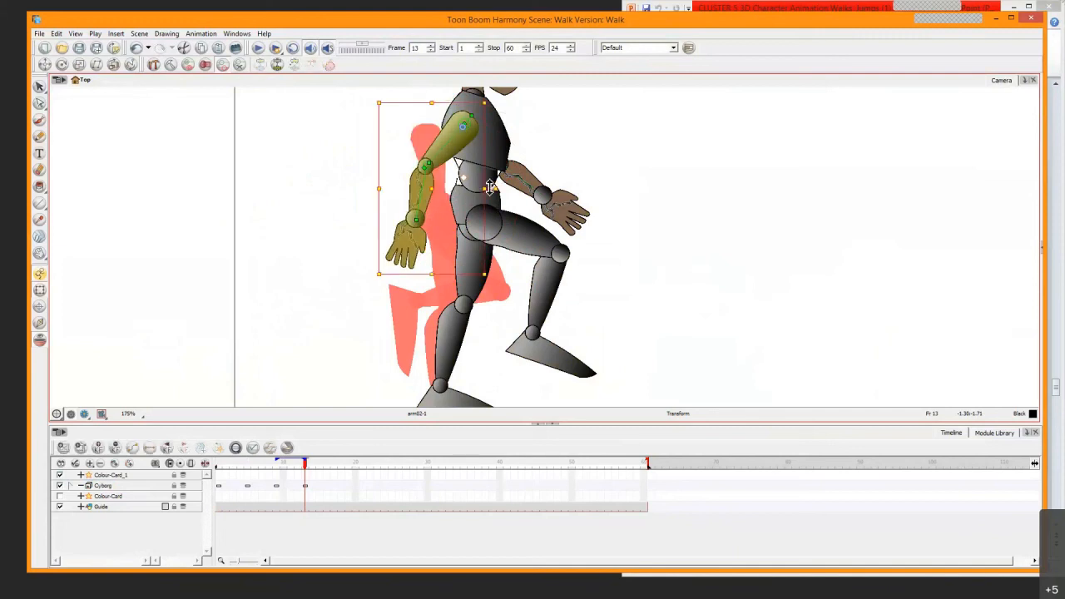
{"action": "left_click_drag", "start_coordinate": [495, 189], "coordinate": [488, 194]}
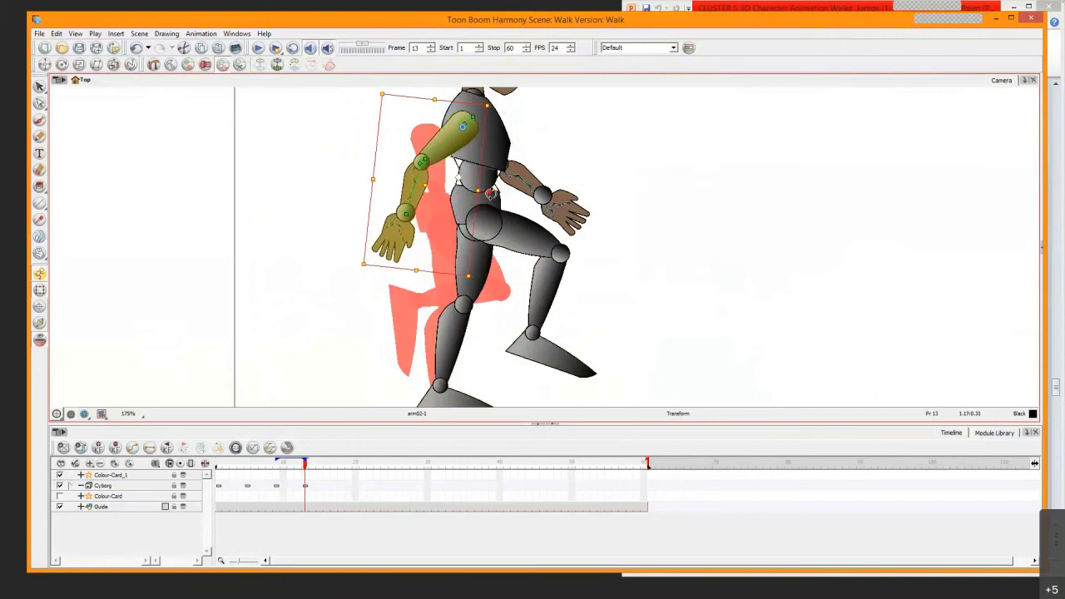
{"action": "scroll", "coordinate": [443, 179], "scroll_direction": "down", "scroll_amount": 3}
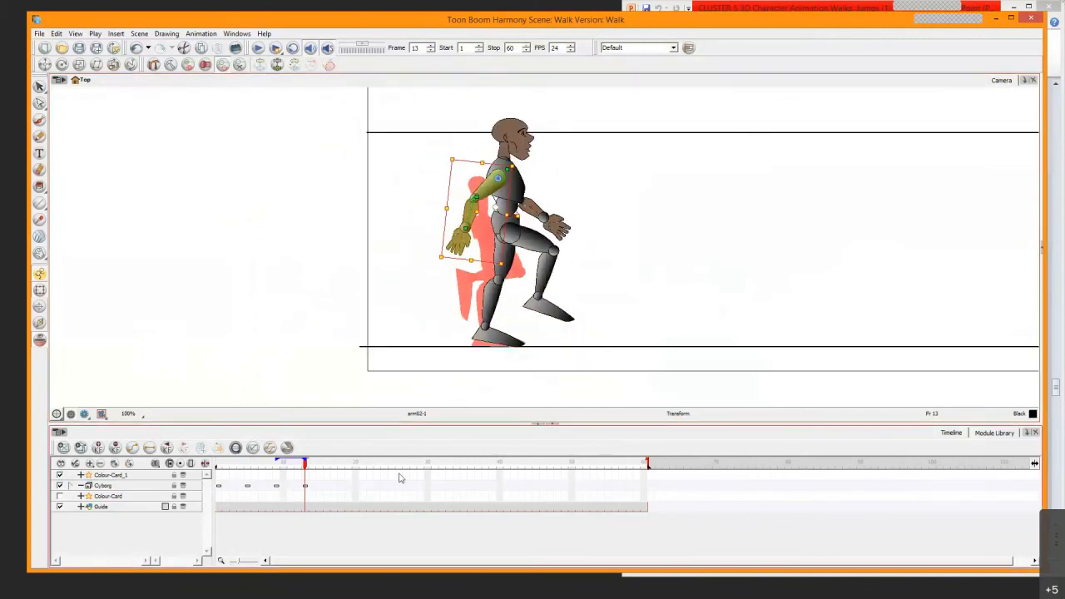
Flip repeatedly through the Cyborg key poses on frames 1, 5, 9 and 13 to check the walk motion
{"action": "left_click", "coordinate": [305, 486]}
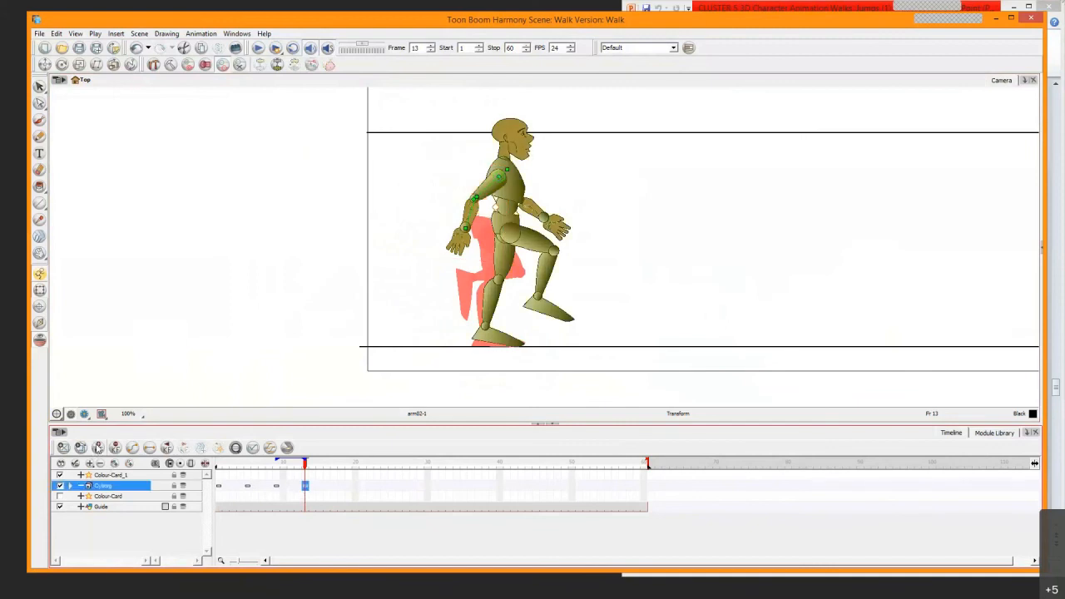
{"action": "left_click", "coordinate": [379, 273]}
{"action": "scroll", "coordinate": [374, 269], "scroll_direction": "down", "scroll_amount": 2}
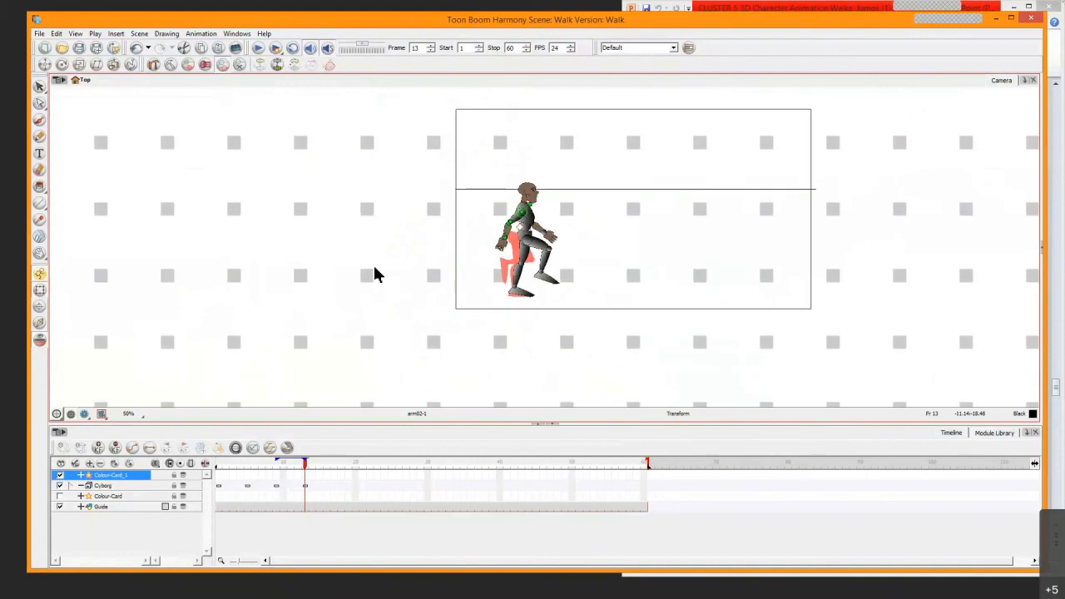
{"action": "scroll", "coordinate": [373, 273], "scroll_direction": "up", "scroll_amount": 3}
{"action": "left_click_drag", "start_coordinate": [420, 270], "coordinate": [445, 312]}
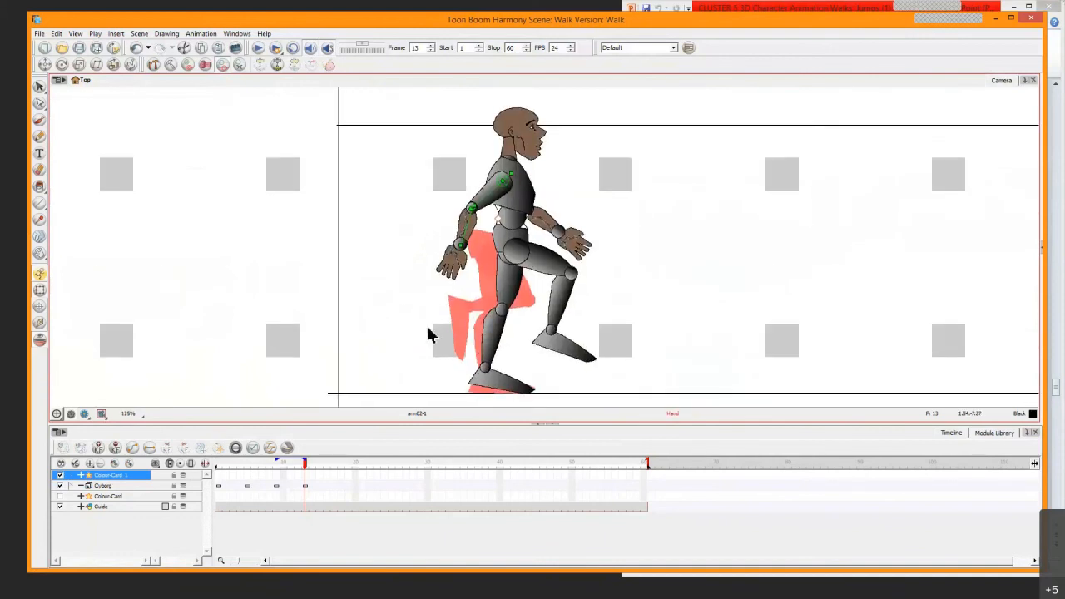
{"action": "left_click", "coordinate": [305, 486]}
{"action": "key", "text": "f"}
{"action": "key", "text": "f"}
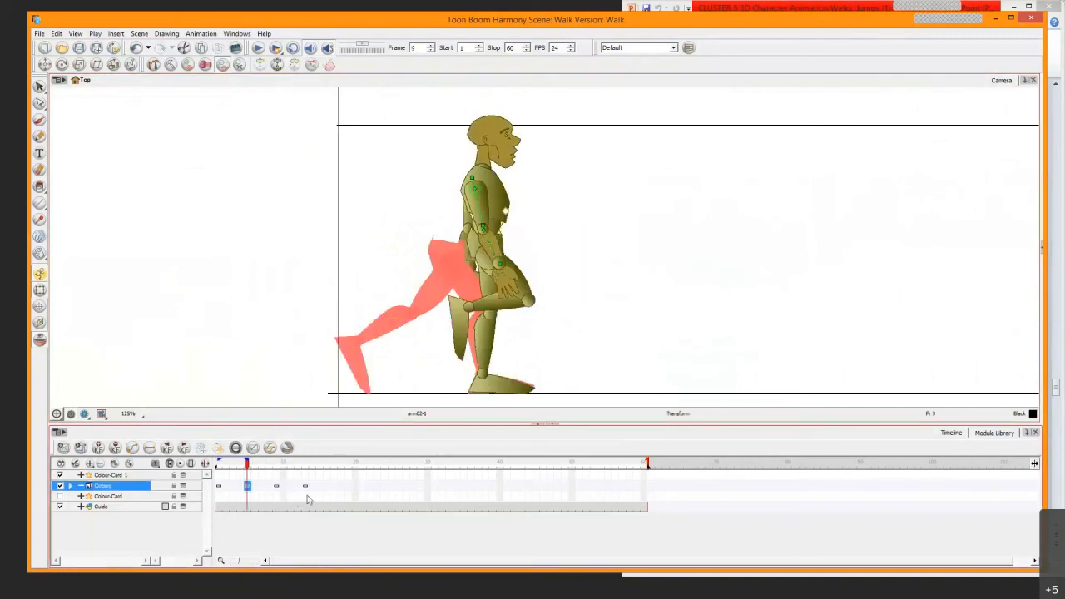
{"action": "key", "text": "f"}
{"action": "key", "text": "g"}
{"action": "key", "text": "g"}
{"action": "key", "text": "g"}
{"action": "key", "text": "f"}
{"action": "key", "text": "f"}
{"action": "key", "text": "g"}
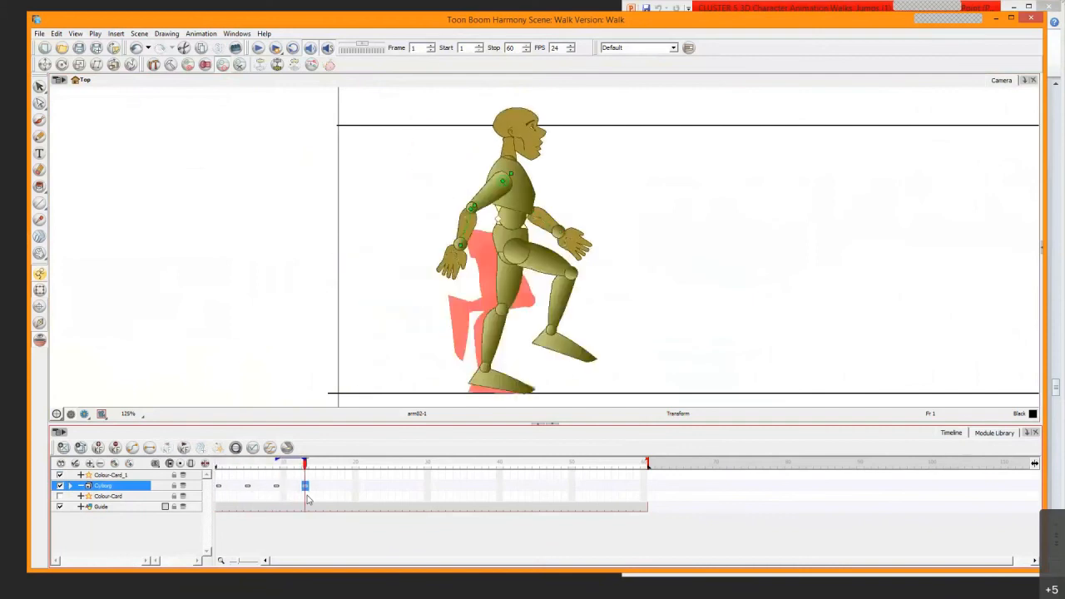
{"action": "key", "text": "f"}
{"action": "key", "text": "f"}
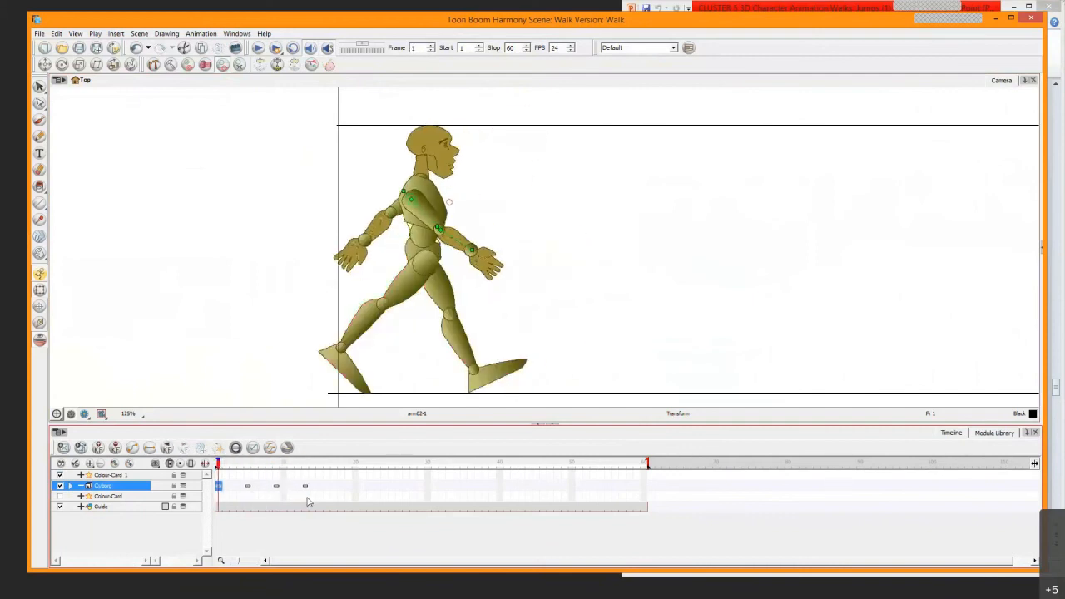
{"action": "key", "text": "g"}
{"action": "key", "text": "f"}
{"action": "key", "text": "g"}
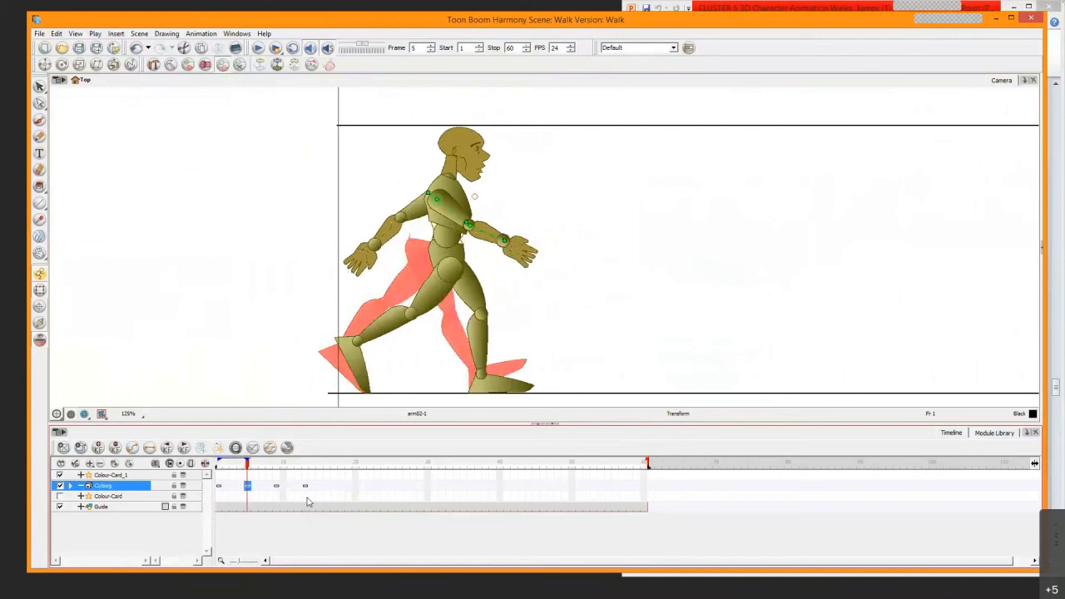
{"action": "key", "text": "g"}
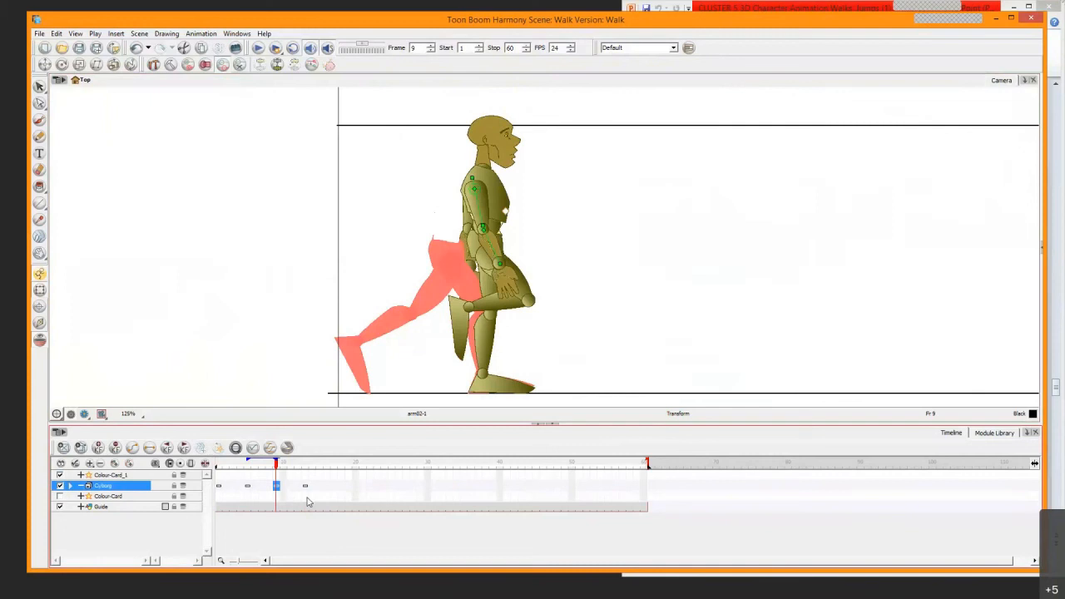
{"action": "key", "text": "g"}
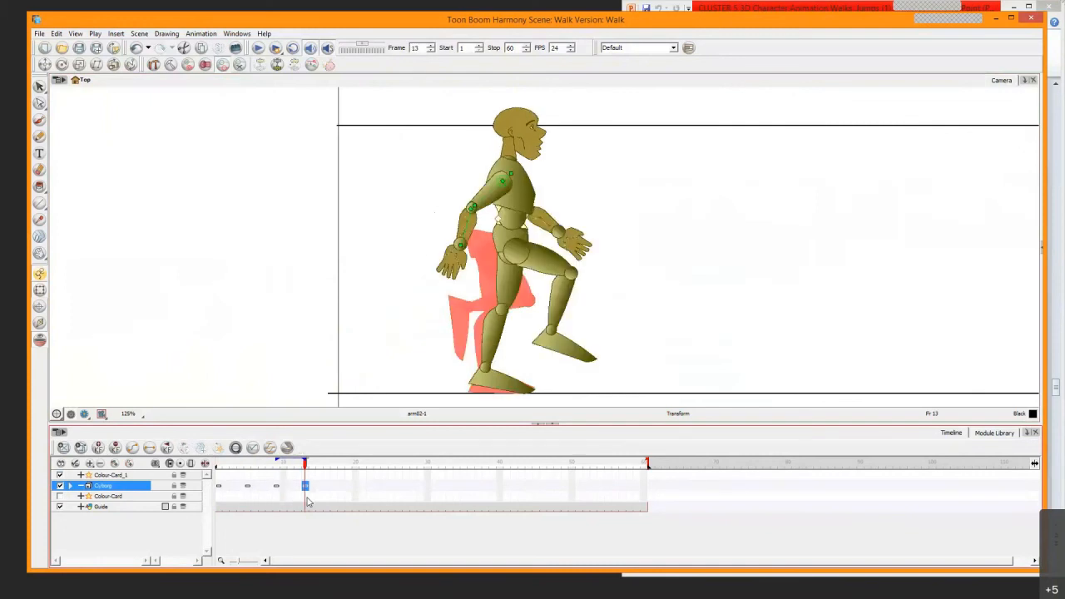
{"action": "key", "text": "semicolon"}
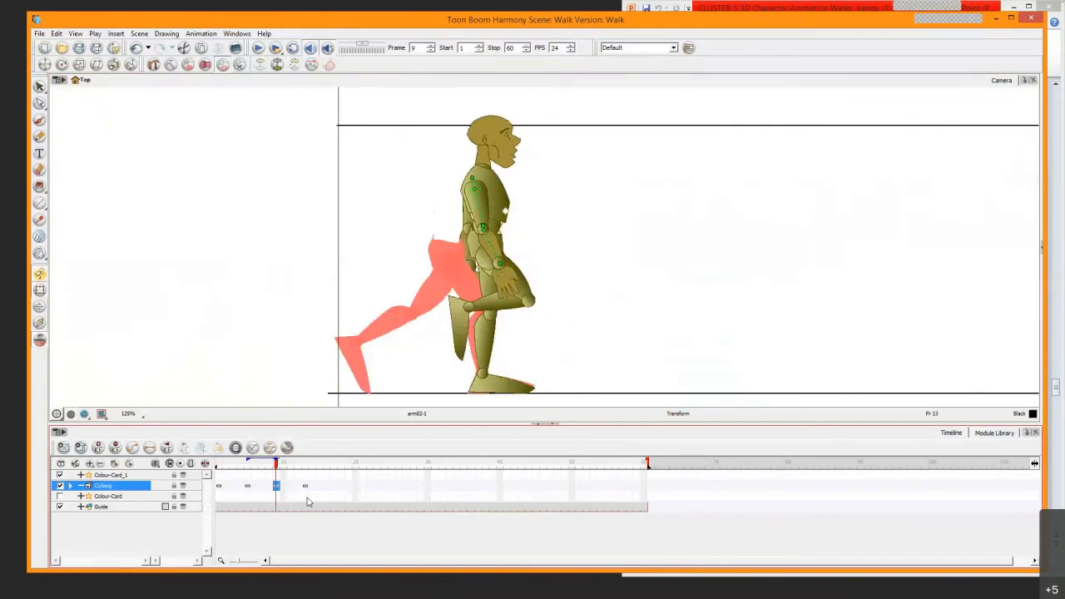
{"action": "key", "text": "g"}
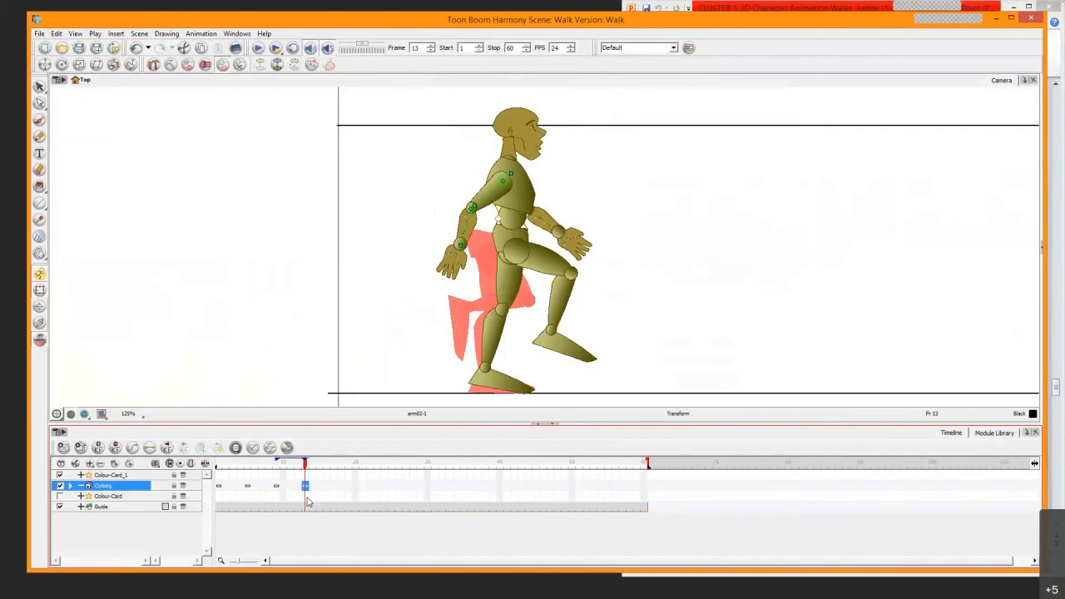
{"action": "key", "text": "shift+comma"}
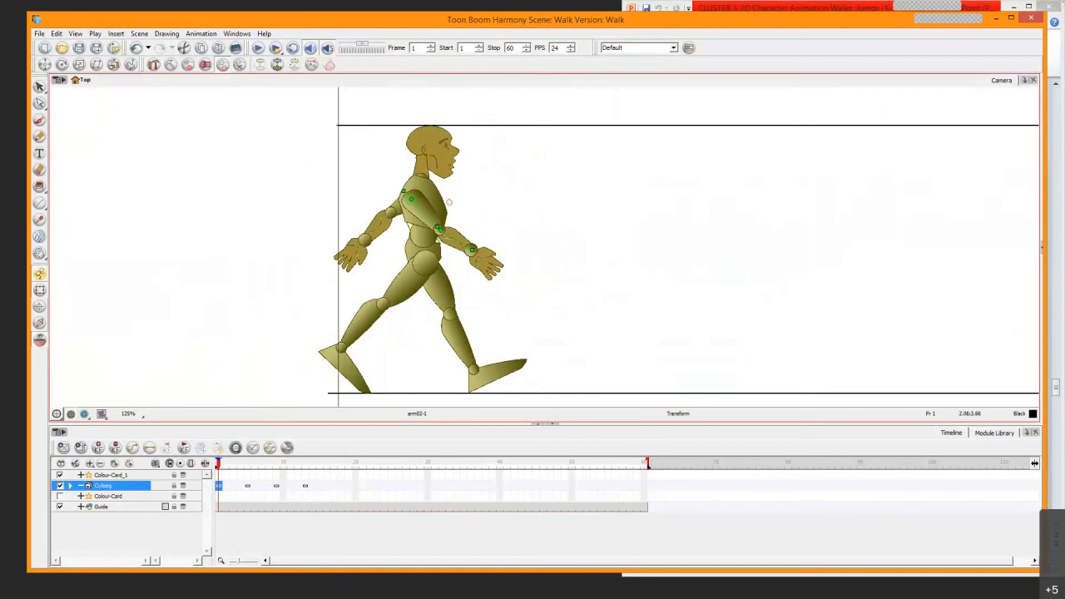
Go to frame 17 on the Cyborg layer and study the final contact pose on the PowerPoint walk reference slide
{"action": "left_click", "coordinate": [305, 488]}
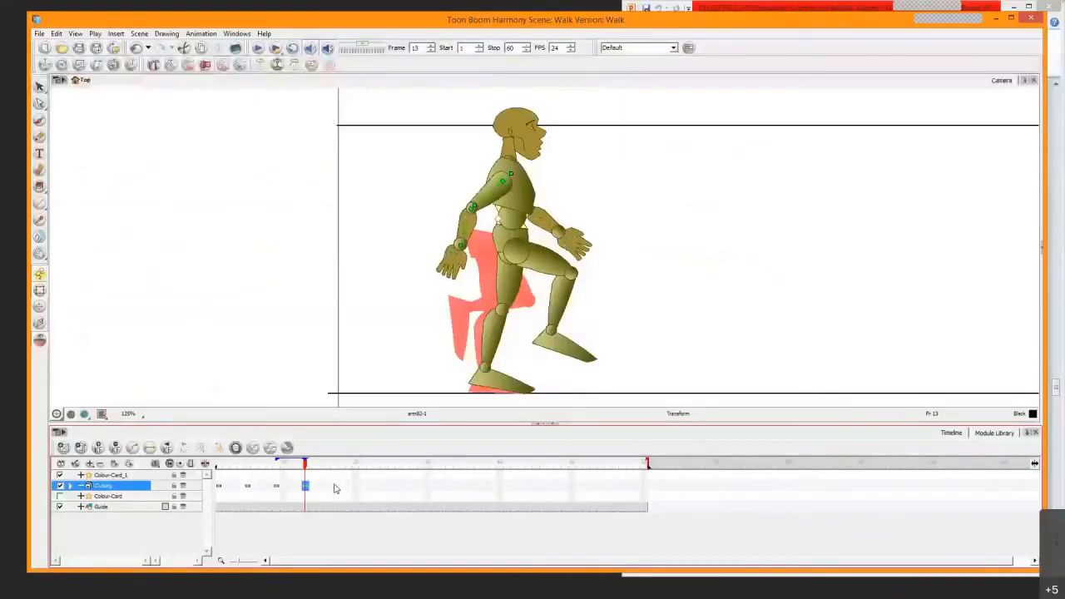
{"action": "left_click", "coordinate": [340, 486]}
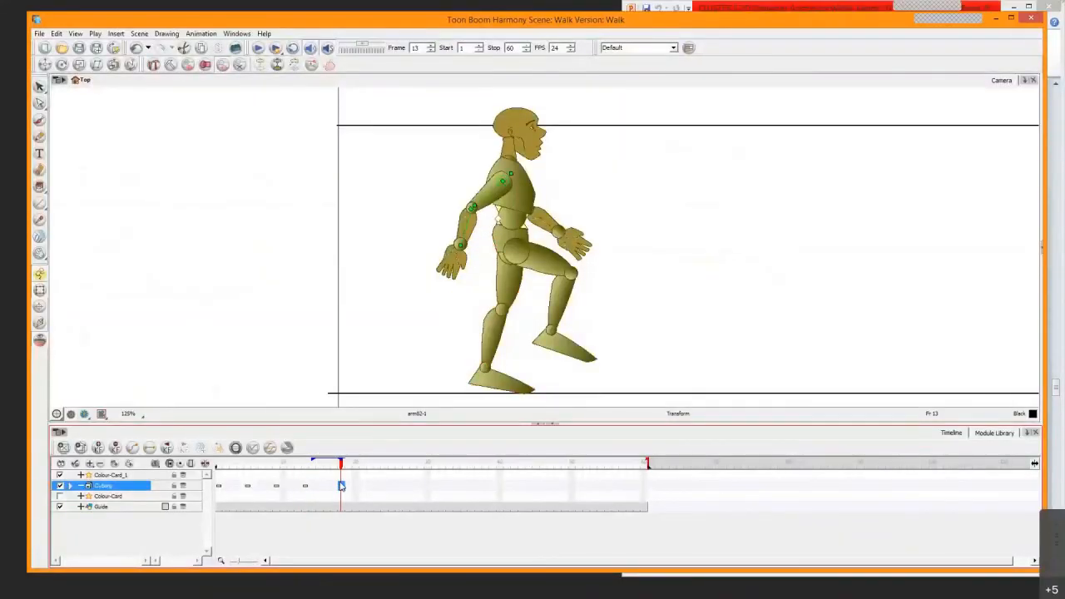
{"action": "left_click", "coordinate": [335, 488]}
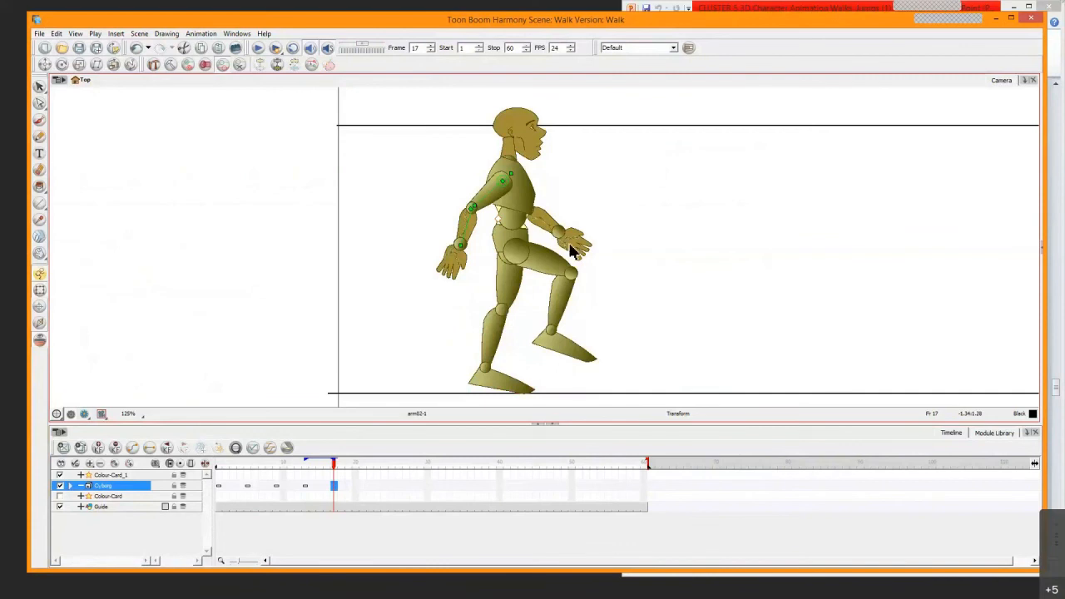
{"action": "scroll", "coordinate": [570, 252], "scroll_direction": "up", "scroll_amount": 2}
{"action": "key", "text": "space"}
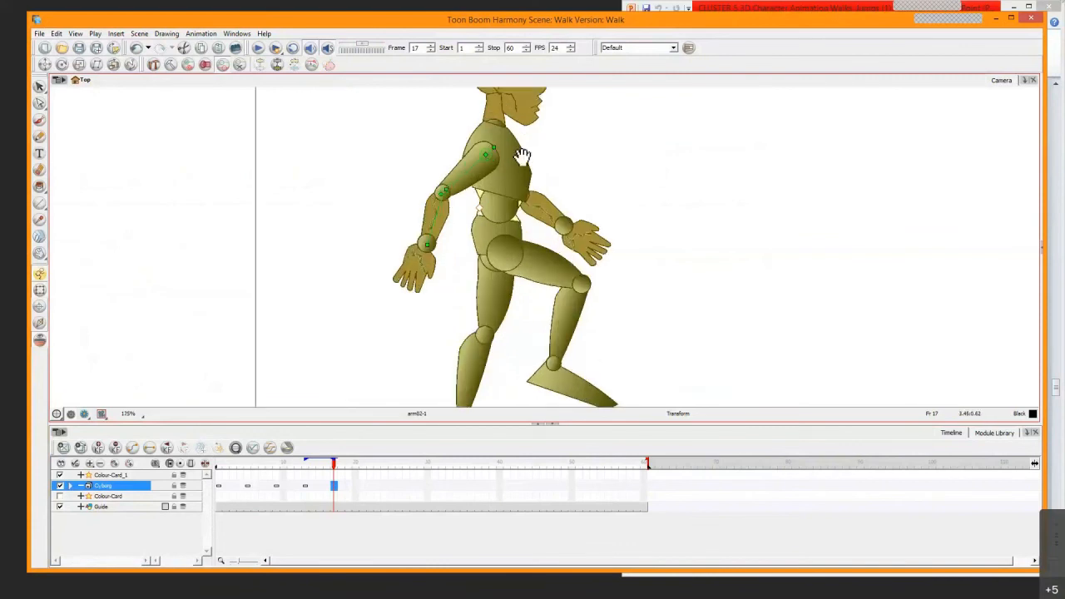
{"action": "left_click_drag", "start_coordinate": [515, 256], "coordinate": [514, 171]}
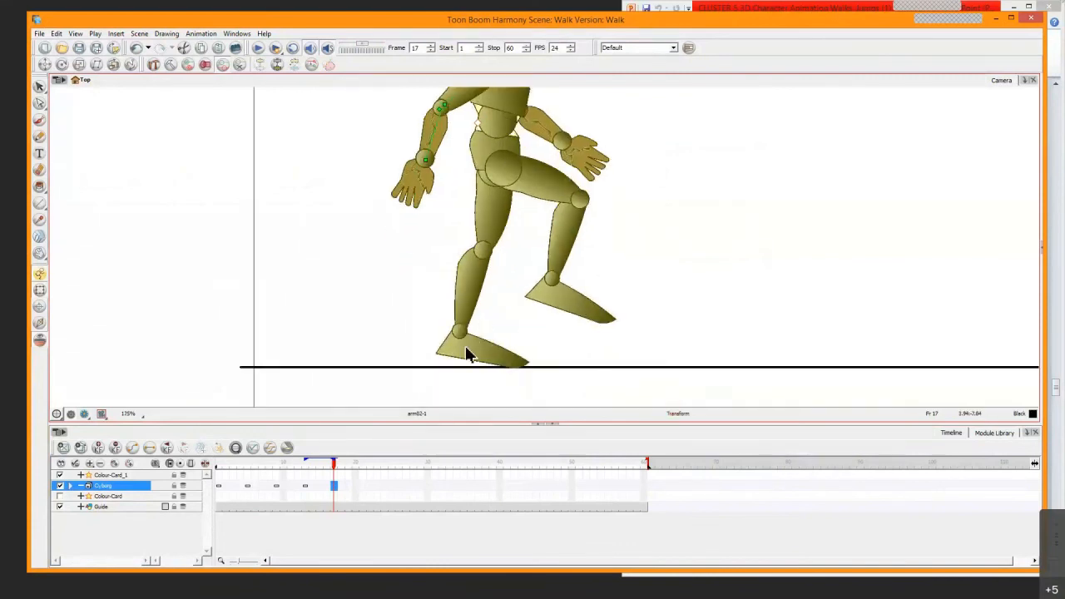
{"action": "left_click", "coordinate": [466, 353]}
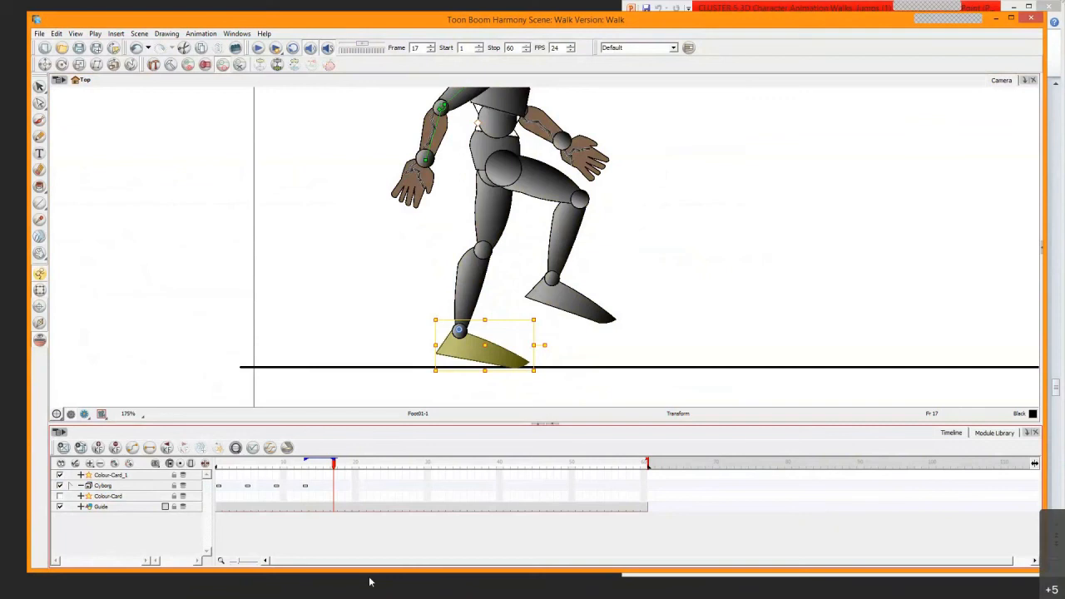
{"action": "left_click", "coordinate": [346, 592]}
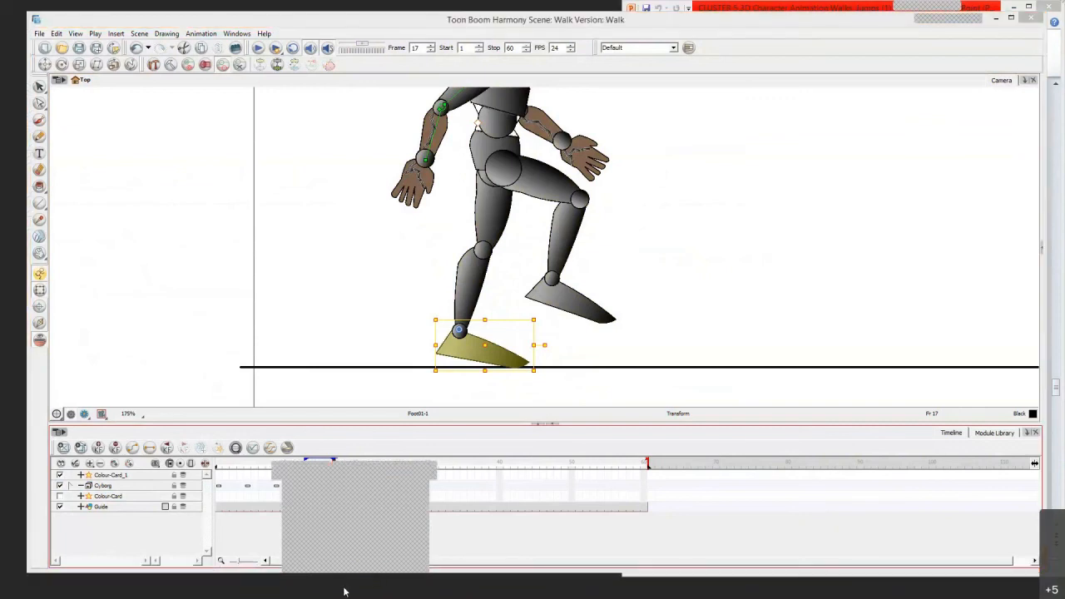
{"action": "left_click", "coordinate": [345, 592]}
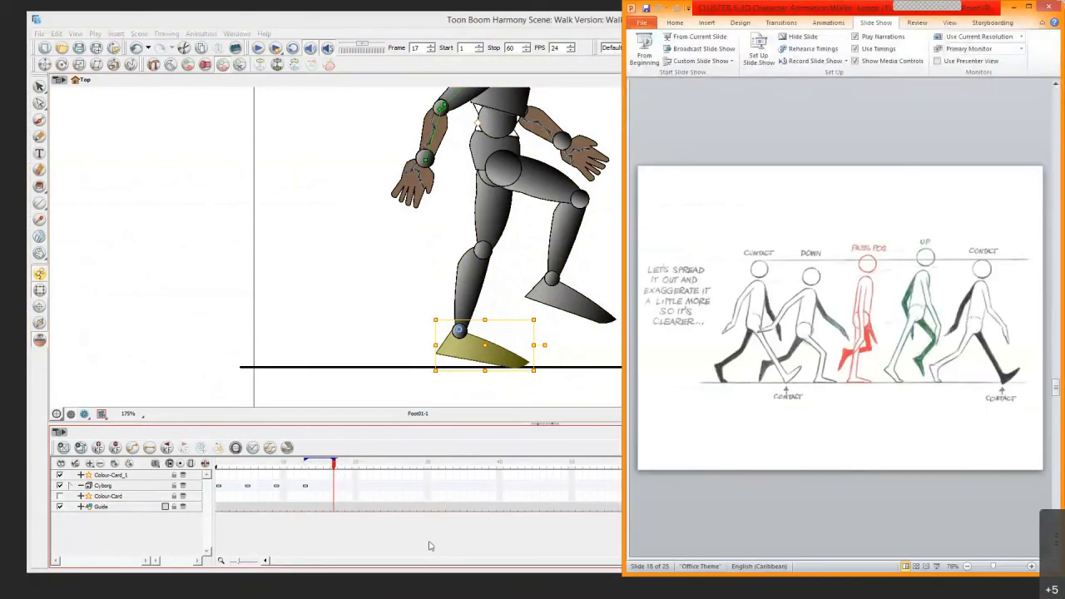
{"action": "left_click", "coordinate": [351, 595]}
{"action": "key", "text": "b"}
{"action": "key", "text": "b"}
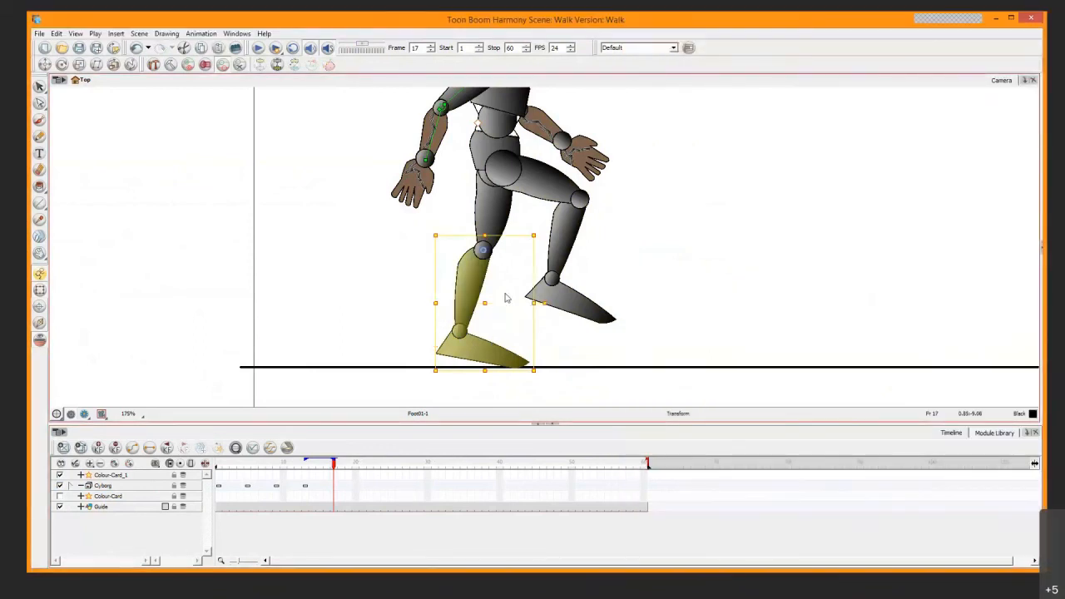
Nudge the hips together with both legs forward on frame 17
{"action": "left_click", "coordinate": [492, 168]}
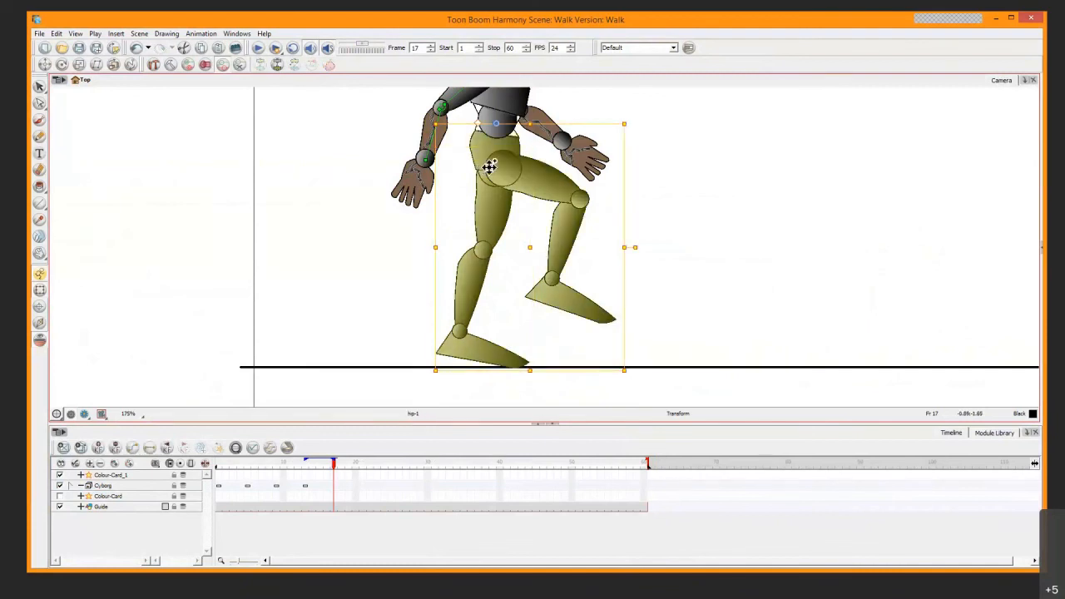
{"action": "key", "text": "Right"}
{"action": "key", "text": "Right"}
{"action": "key", "text": "Right"}
{"action": "key", "text": "Right"}
{"action": "key", "text": "Right"}
{"action": "key", "text": "Right"}
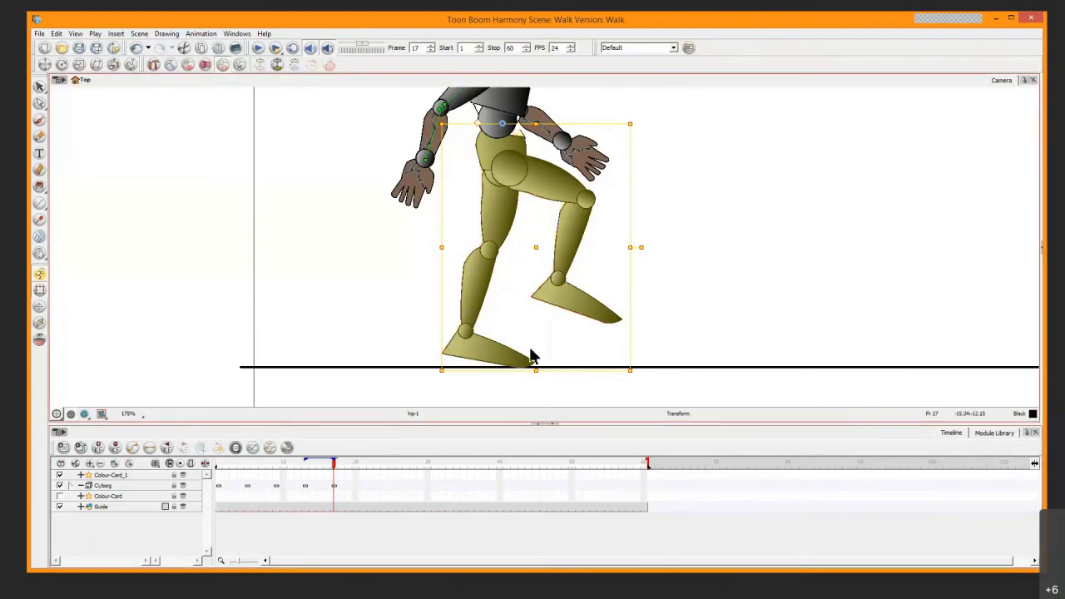
{"action": "key", "text": "Right"}
{"action": "key", "text": "Right"}
{"action": "key", "text": "Right"}
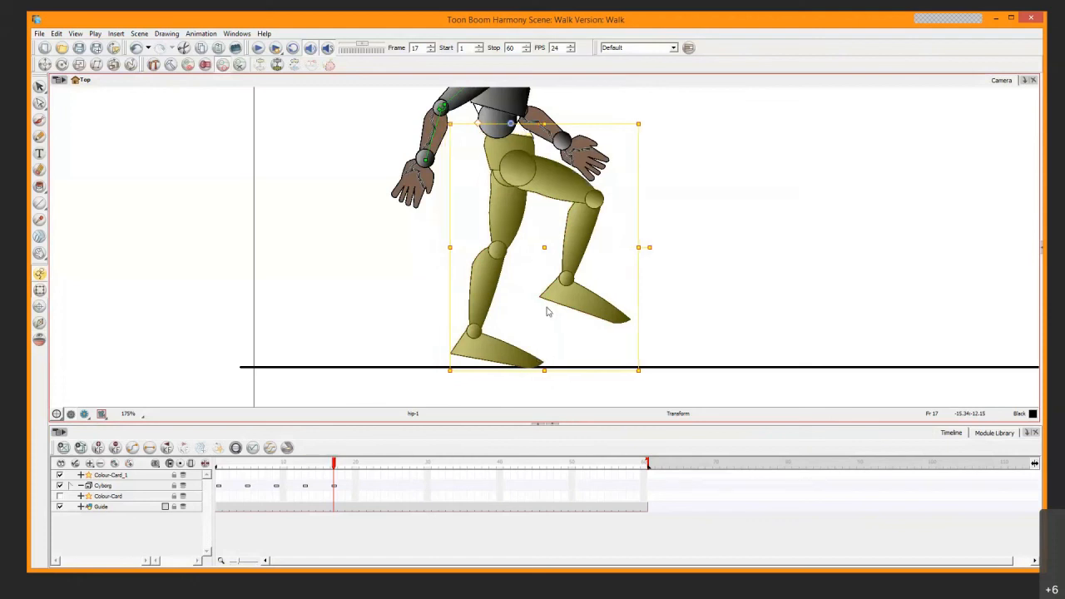
{"action": "key", "text": "Right"}
{"action": "key", "text": "Right"}
{"action": "key", "text": "Right"}
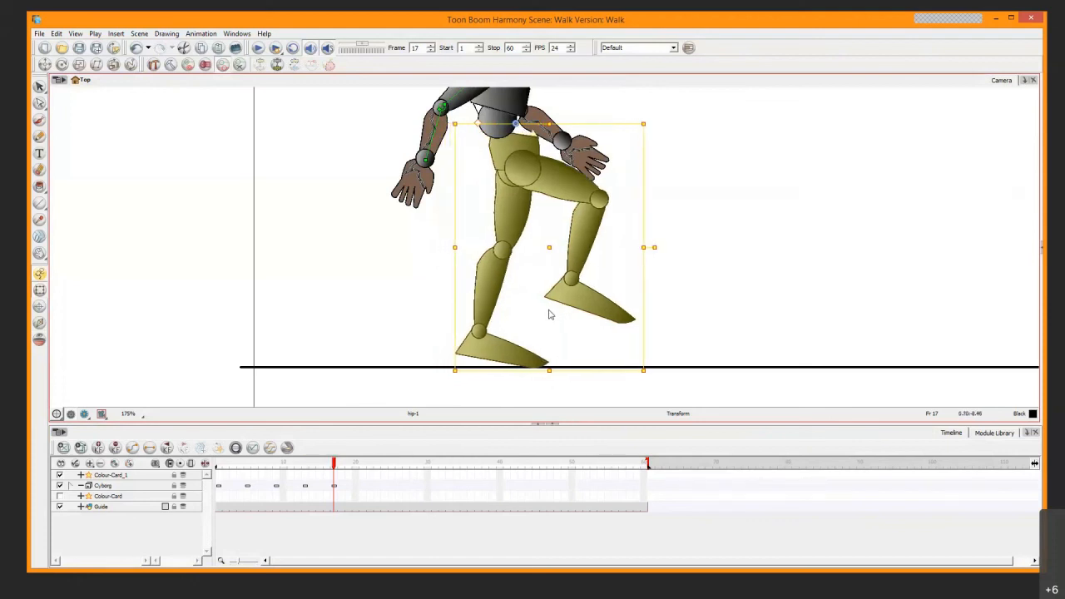
Place the supporting leg's pivot at the tip of its toe and rotate the whole leg slightly forward
{"action": "left_click", "coordinate": [504, 355]}
{"action": "key", "text": "b"}
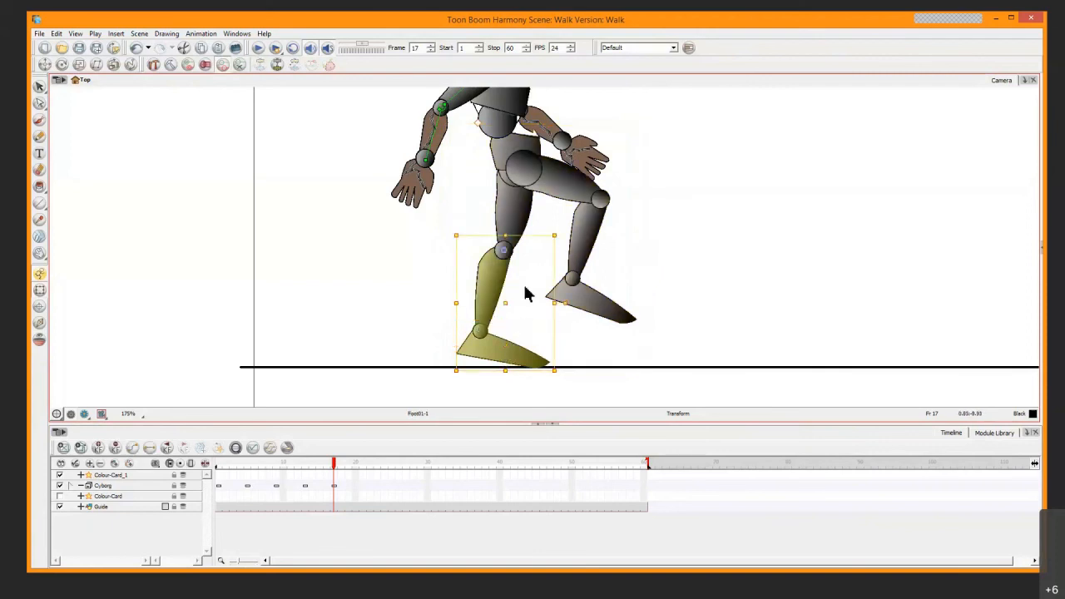
{"action": "key", "text": "b"}
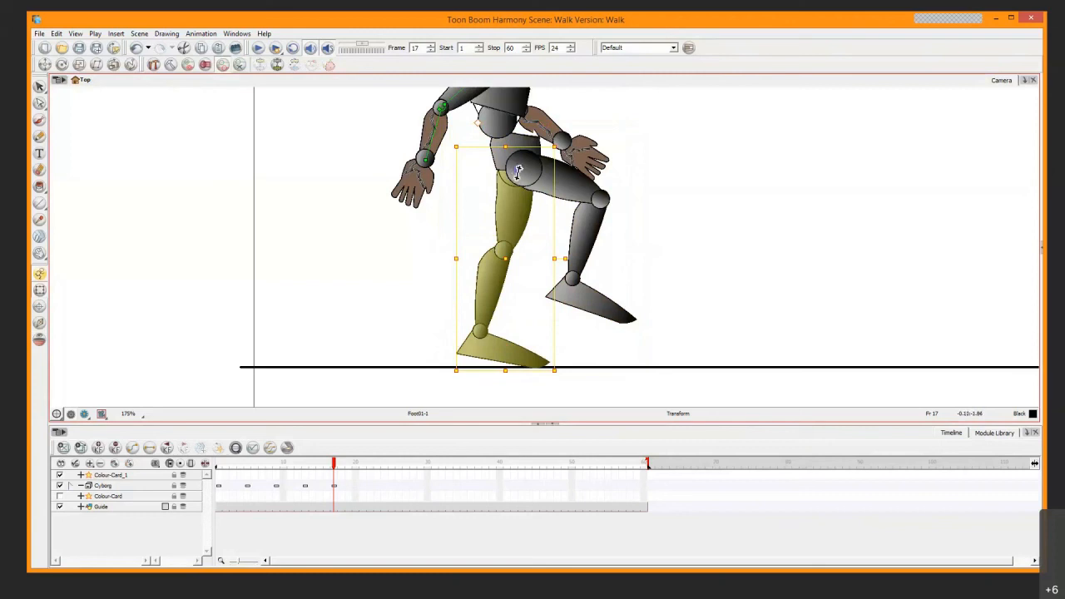
{"action": "mouse_move", "coordinate": [521, 174]}
{"action": "left_mouse_down"}
{"action": "mouse_move", "coordinate": [541, 364]}
{"action": "mouse_move", "coordinate": [557, 362]}
{"action": "mouse_move", "coordinate": [547, 365]}
{"action": "left_mouse_up"}
{"action": "left_click_drag", "start_coordinate": [555, 259], "coordinate": [574, 265]}
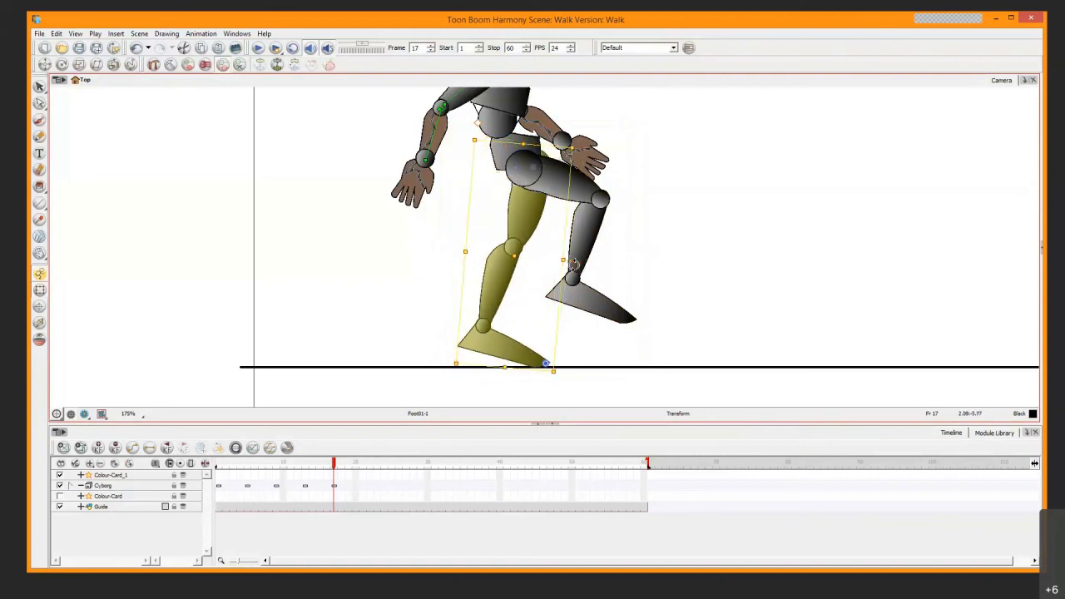
Rotate the raised leg's lower part forward at the knee, and swing the whole leg down at the hip into a forward stride
{"action": "left_click", "coordinate": [589, 305]}
{"action": "key", "text": "b"}
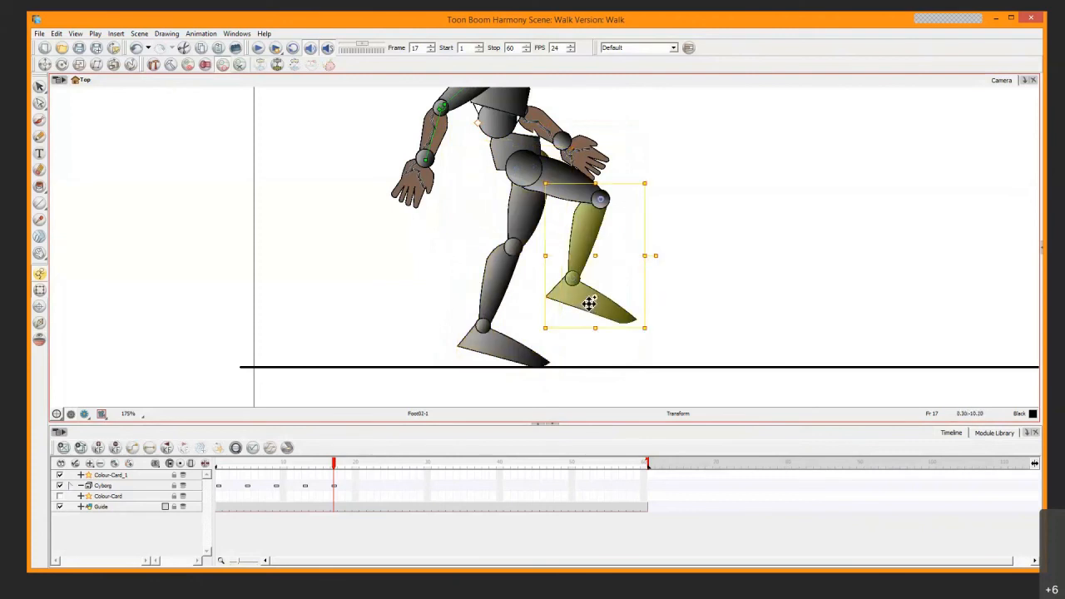
{"action": "left_click_drag", "start_coordinate": [652, 257], "coordinate": [658, 159]}
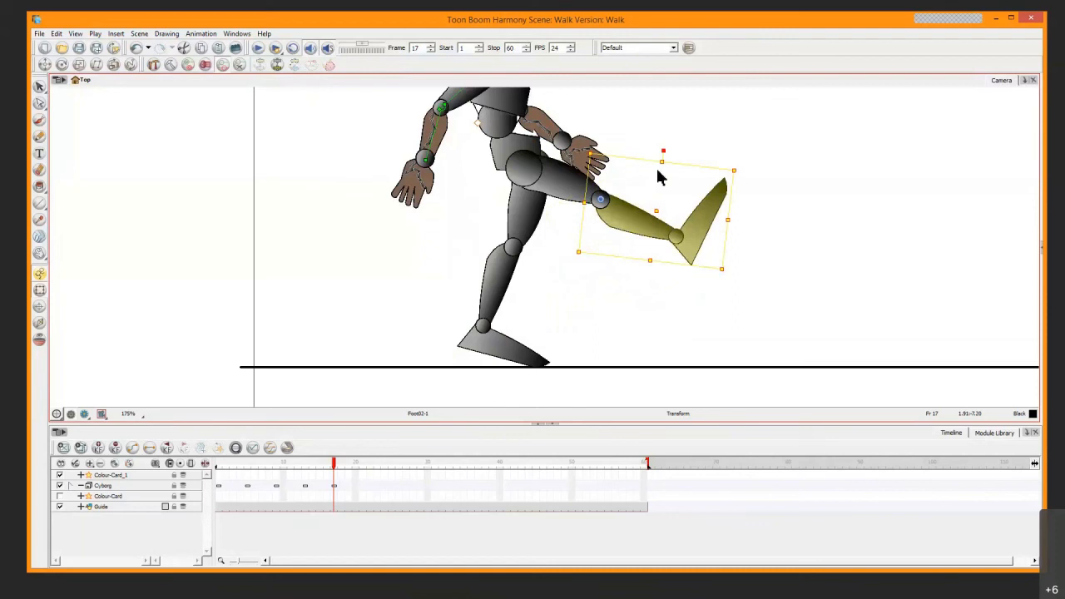
{"action": "key", "text": "b"}
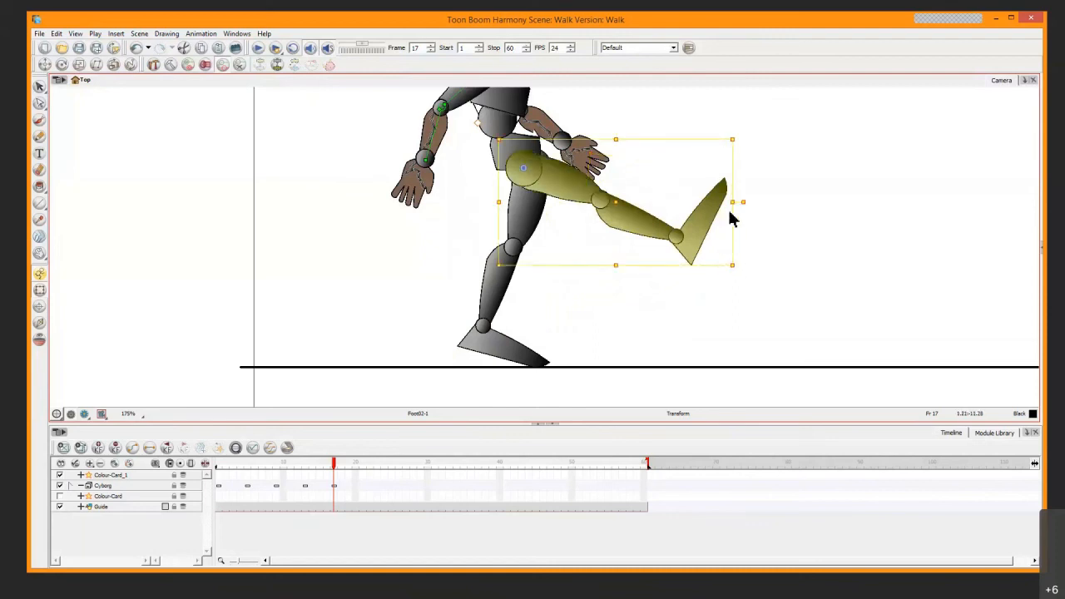
{"action": "left_click_drag", "start_coordinate": [744, 202], "coordinate": [664, 313]}
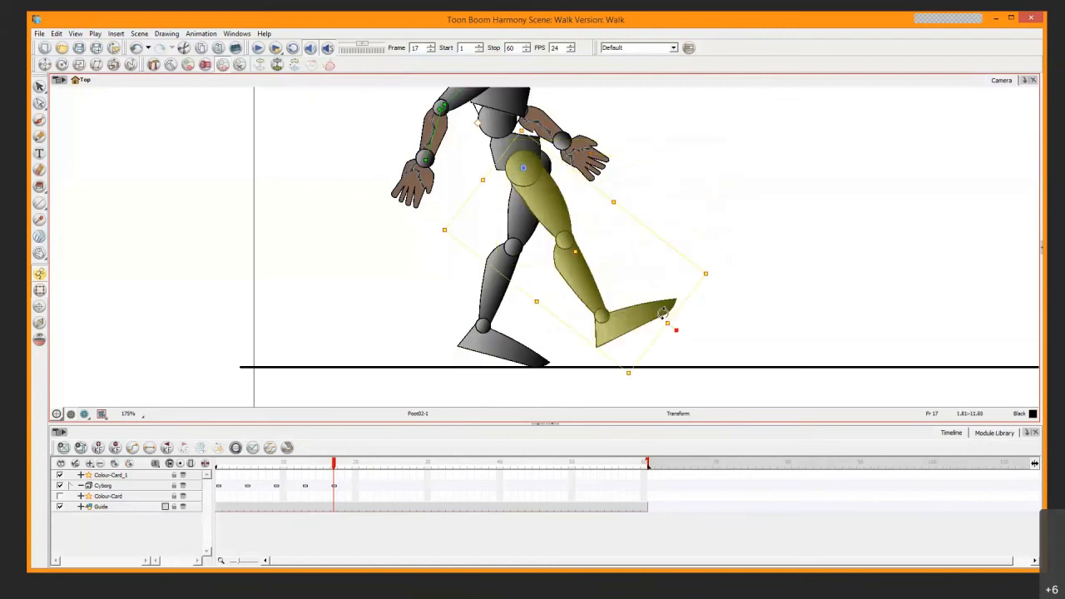
Turn on onion skinning and compare the leg pose on frame 17 with the one on frame 13
{"action": "left_click", "coordinate": [501, 344]}
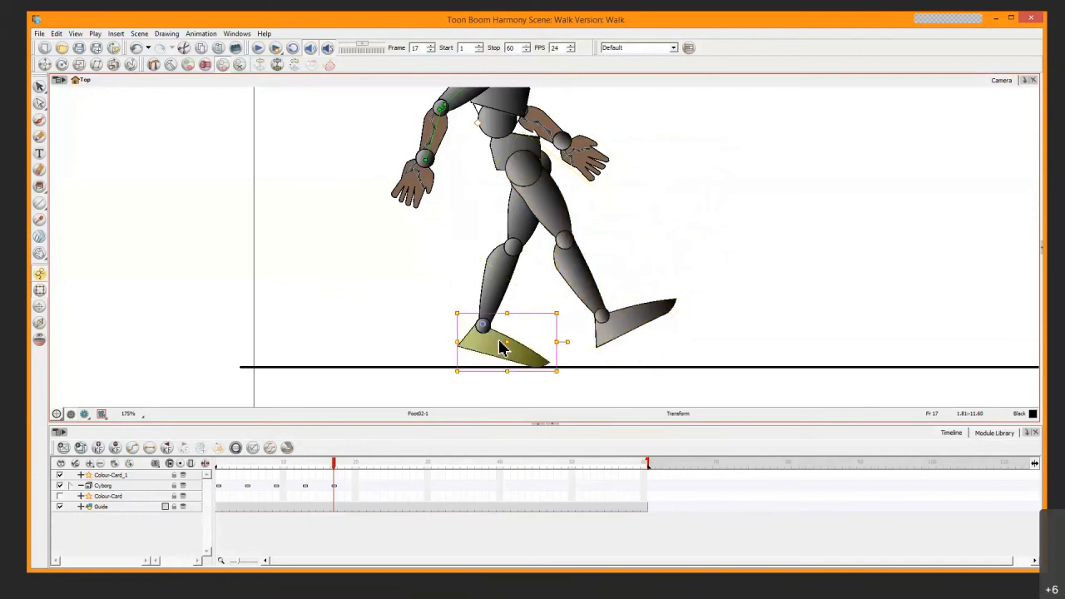
{"action": "left_click", "coordinate": [517, 142]}
{"action": "left_click", "coordinate": [516, 152]}
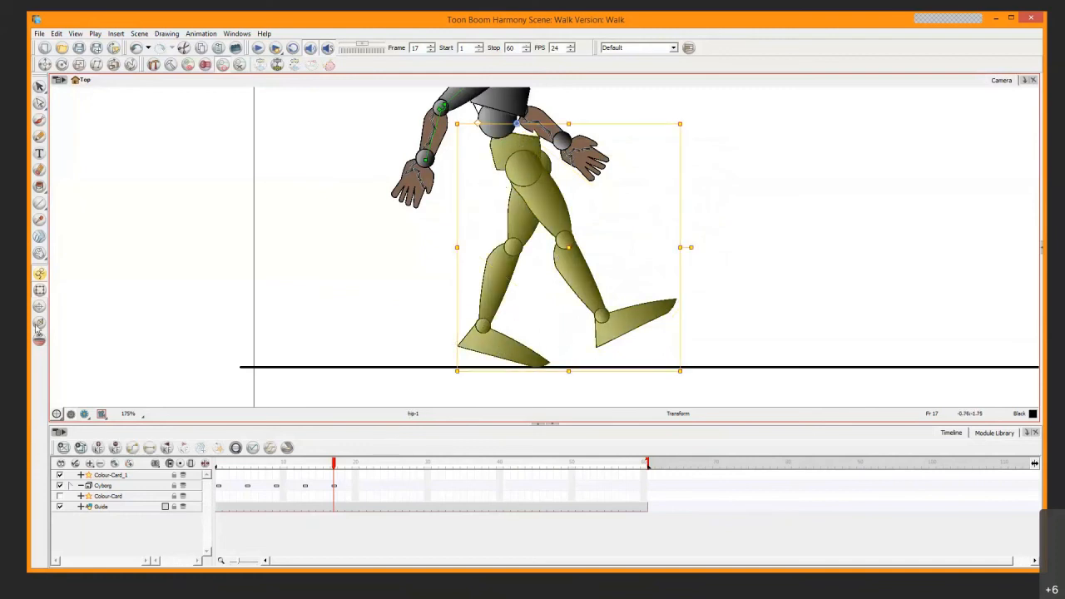
{"action": "left_click", "coordinate": [39, 341]}
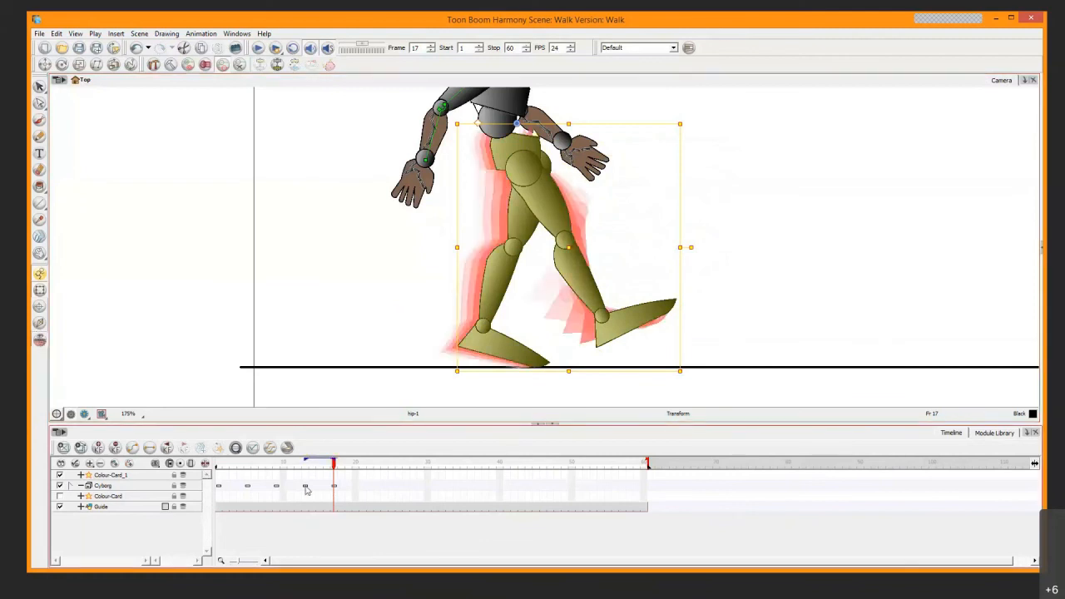
{"action": "left_click", "coordinate": [305, 487]}
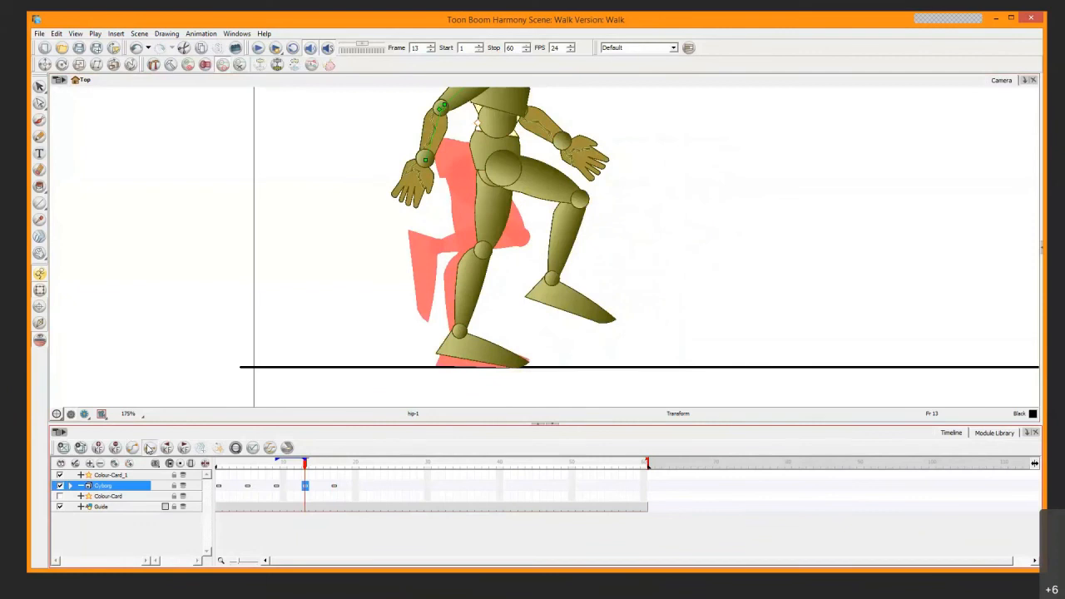
{"action": "left_click", "coordinate": [334, 487]}
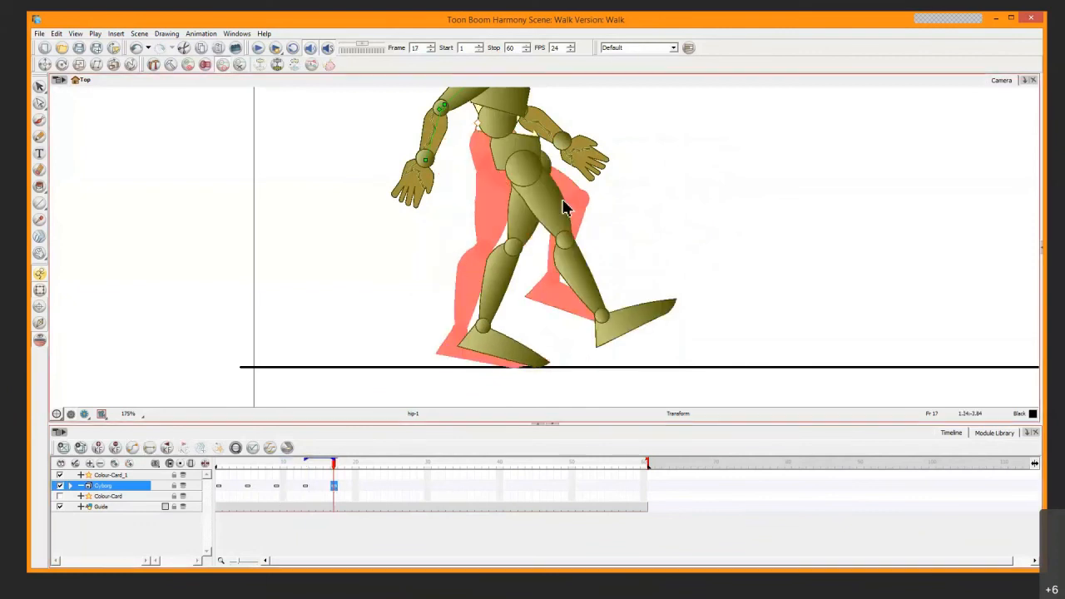
Shift the hips and both legs slightly further forward on frame 17, using the frame 13 onion skin as reference
{"action": "left_click", "coordinate": [525, 152]}
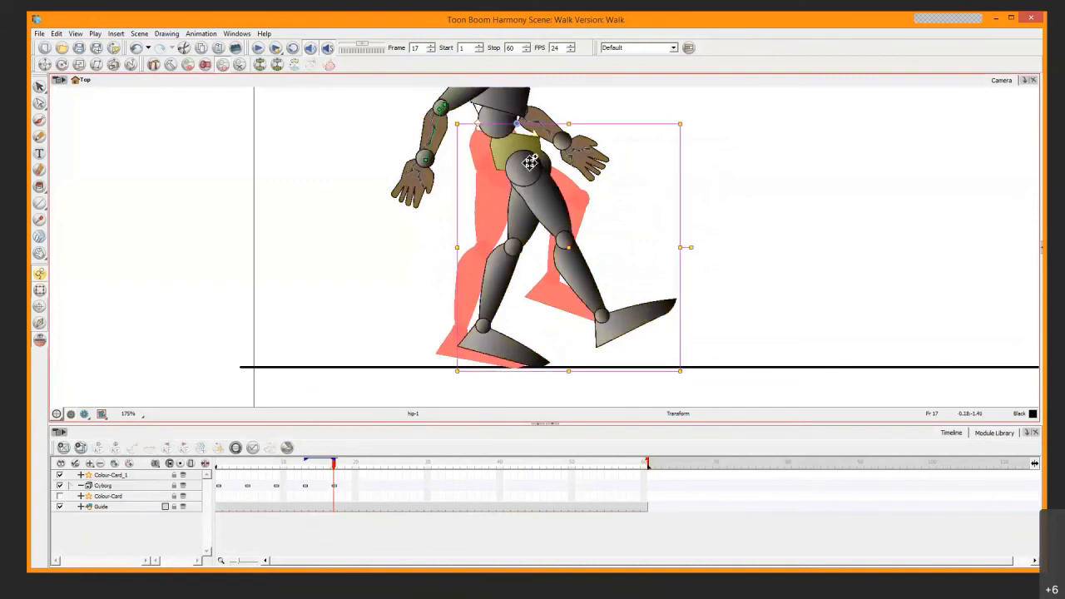
{"action": "key", "text": "Right"}
{"action": "key", "text": "Right"}
{"action": "key", "text": "Right"}
{"action": "key", "text": "Right"}
{"action": "key", "text": "Right"}
{"action": "key", "text": "Right"}
{"action": "key", "text": "Right"}
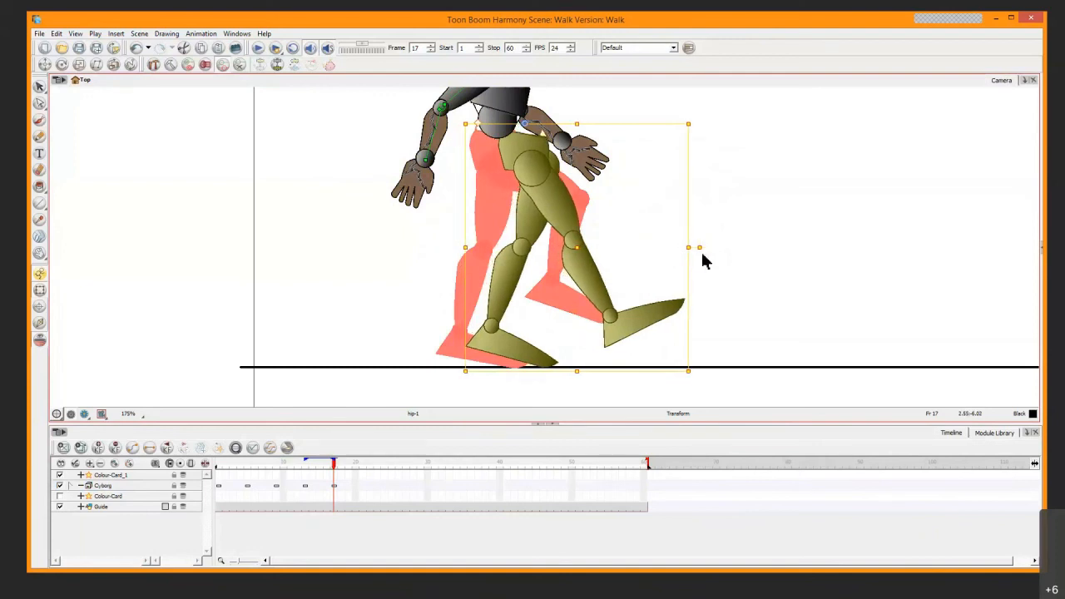
{"action": "left_click_drag", "start_coordinate": [702, 255], "coordinate": [697, 258]}
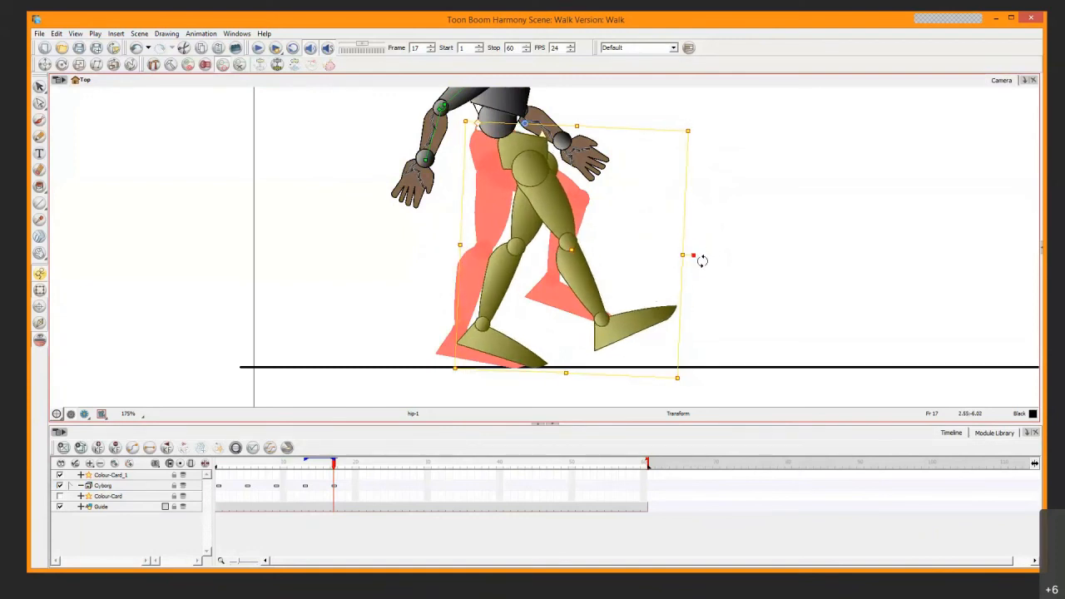
{"action": "left_click", "coordinate": [545, 151]}
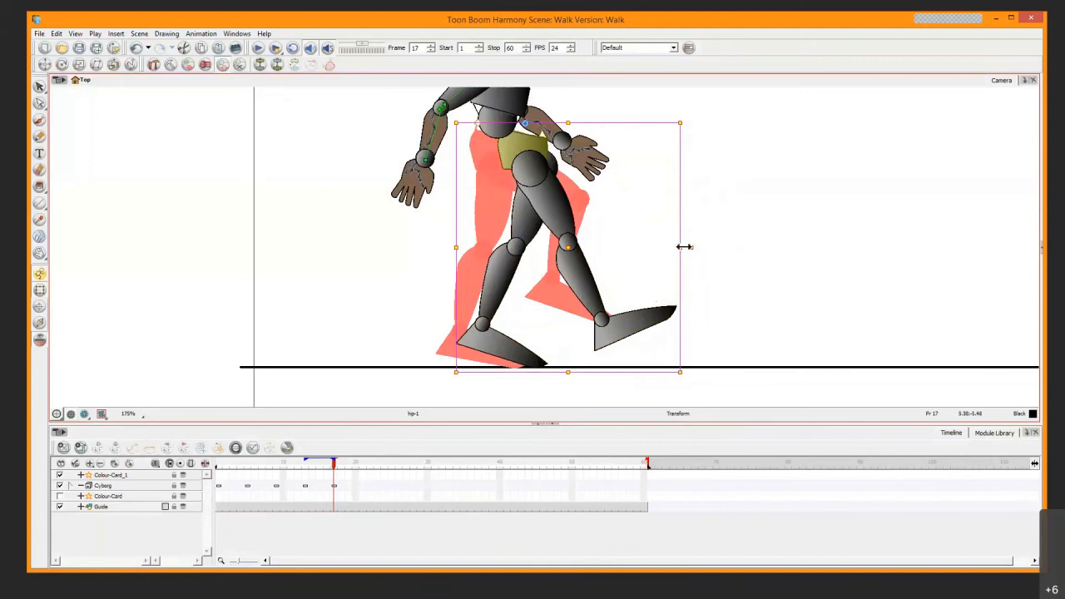
{"action": "key", "text": "ctrl+z"}
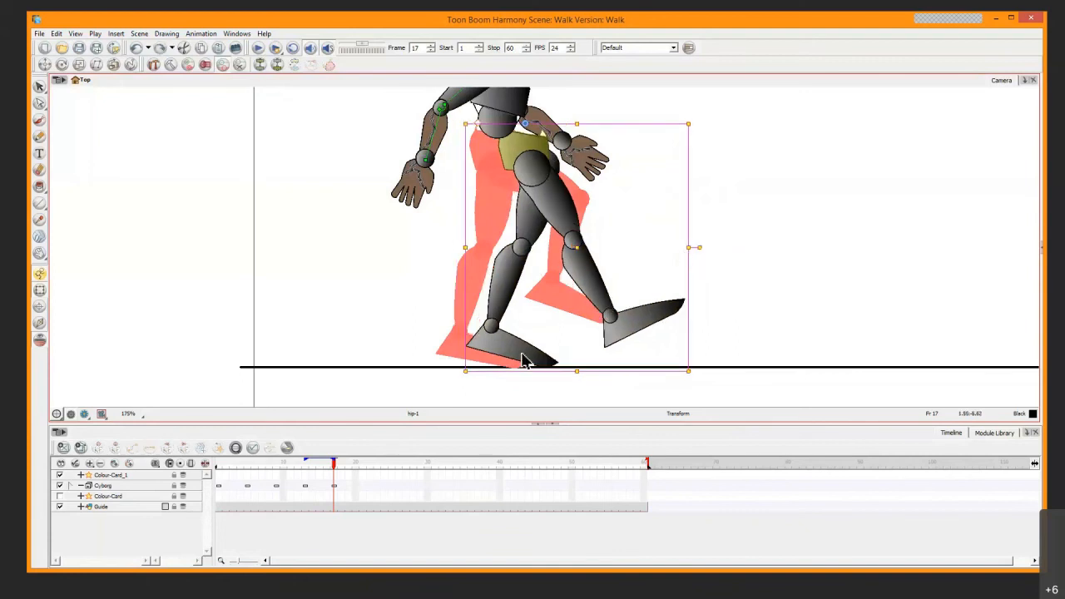
Select up the hierarchy from the rear foot to the hips and nudge the whole lower body forward again
{"action": "left_click", "coordinate": [524, 360]}
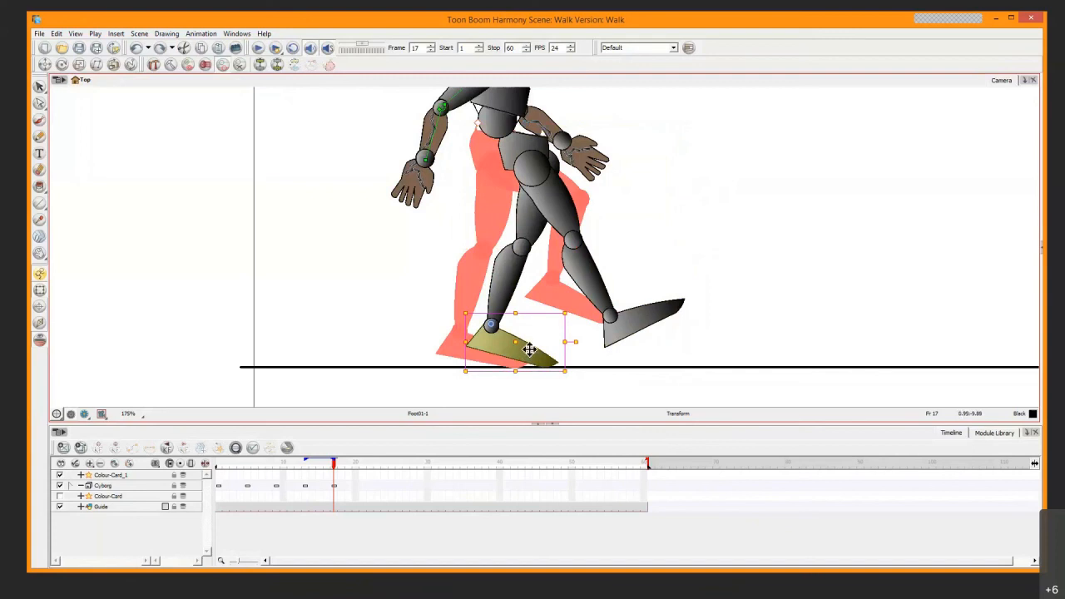
{"action": "key", "text": "b"}
{"action": "key", "text": "b"}
{"action": "key", "text": "b"}
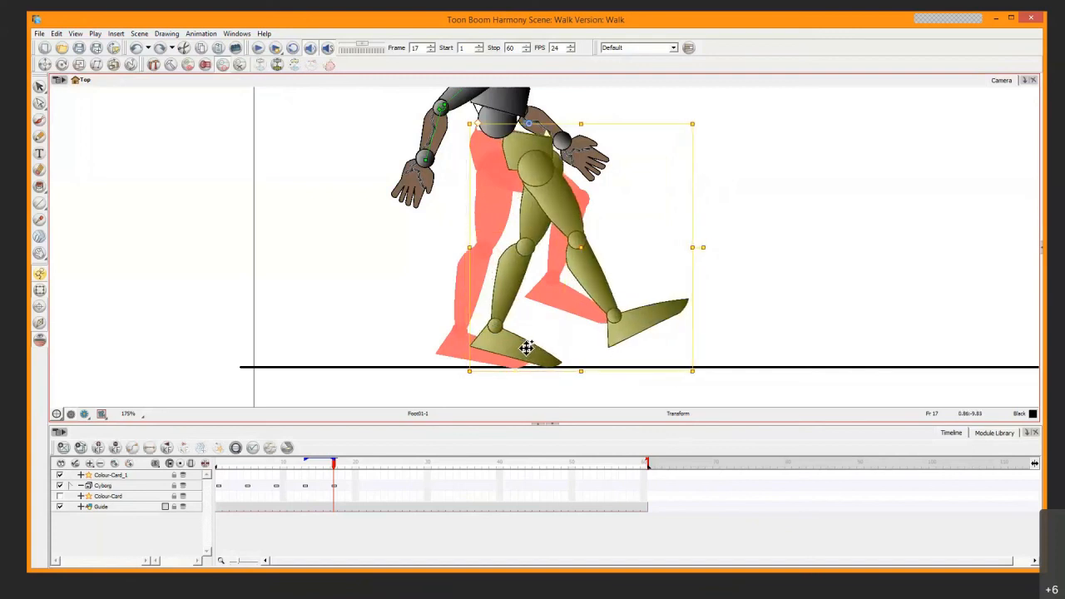
{"action": "key", "text": "Right"}
{"action": "key", "text": "Right"}
{"action": "key", "text": "Right"}
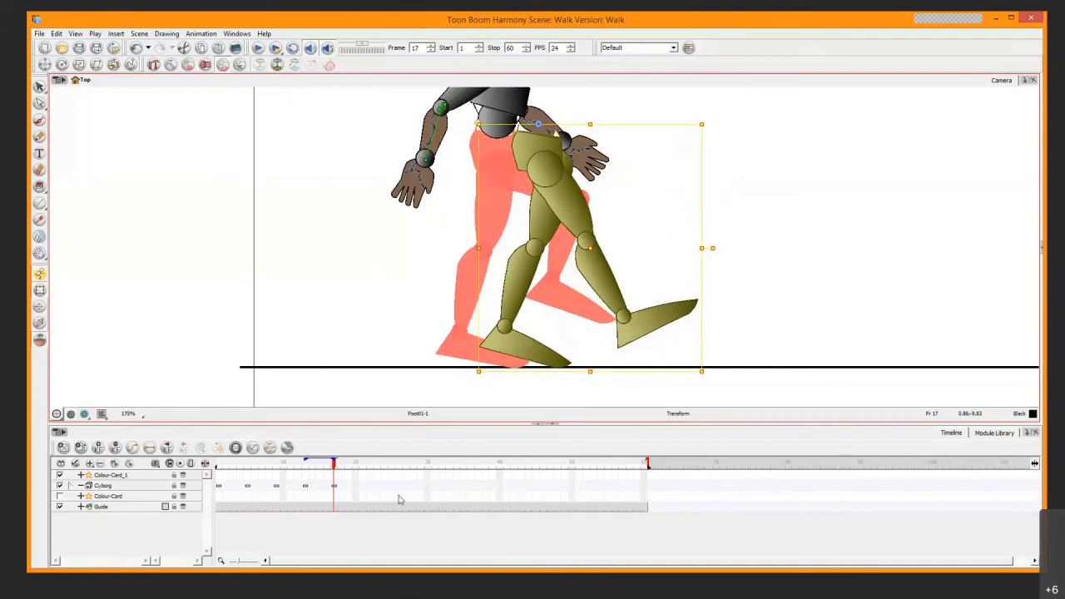
Extend the onion skin back to frame 1 and move the lower body back over the frame 1 contact pose
{"action": "left_click_drag", "start_coordinate": [246, 459], "coordinate": [218, 460]}
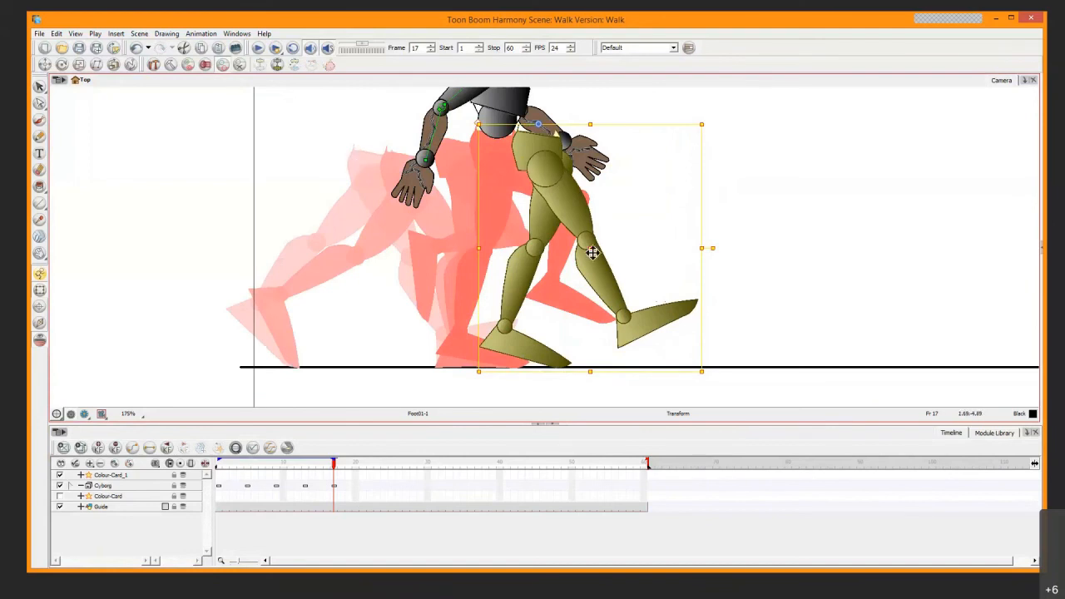
{"action": "left_click_drag", "start_coordinate": [593, 253], "coordinate": [431, 271]}
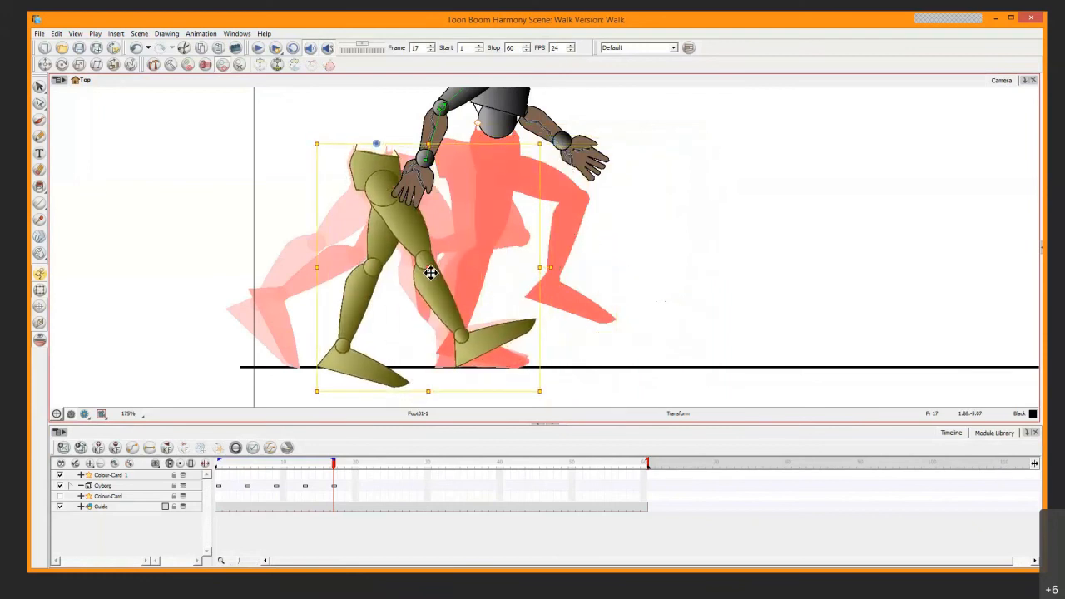
Nudge the hips and both legs straight forward until the rear heel is past most of the onion-skinned planted foot
{"action": "key", "text": "Right"}
{"action": "key", "text": "Right"}
{"action": "key", "text": "Right"}
{"action": "key", "text": "Right"}
{"action": "key", "text": "Right"}
{"action": "key", "text": "Right"}
{"action": "key", "text": "Right"}
{"action": "key", "text": "Right"}
{"action": "key", "text": "Right"}
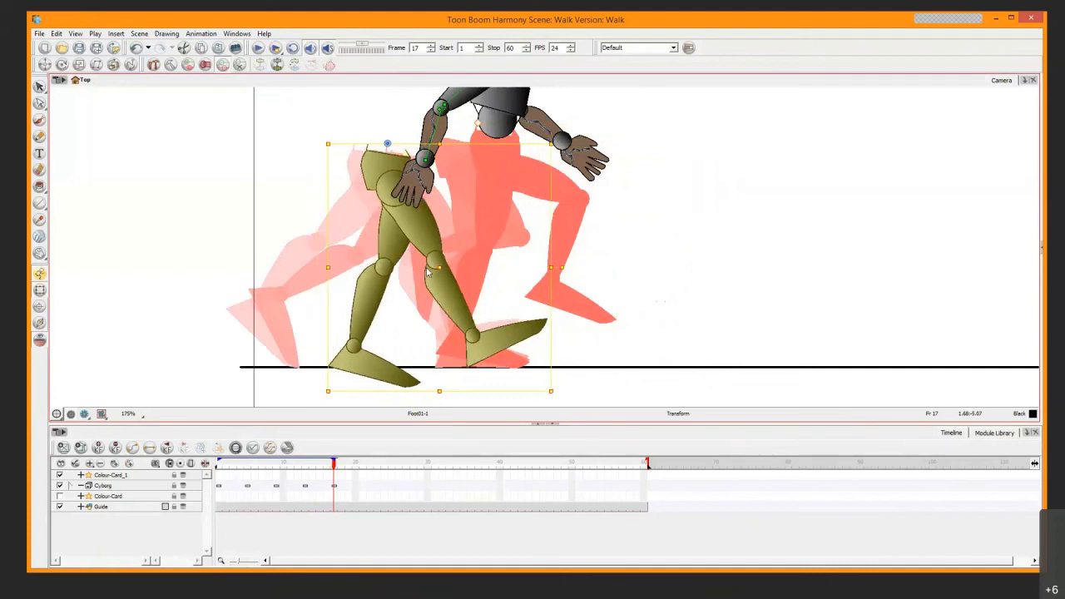
{"action": "key", "text": "Right"}
{"action": "key", "text": "Right"}
{"action": "key", "text": "Right"}
{"action": "key", "text": "Right"}
{"action": "key", "text": "Right"}
{"action": "key", "text": "Right"}
{"action": "key", "text": "Right"}
{"action": "key", "text": "Right"}
{"action": "key", "text": "Right"}
{"action": "key", "text": "Right"}
{"action": "key", "text": "Right"}
{"action": "key", "text": "Right"}
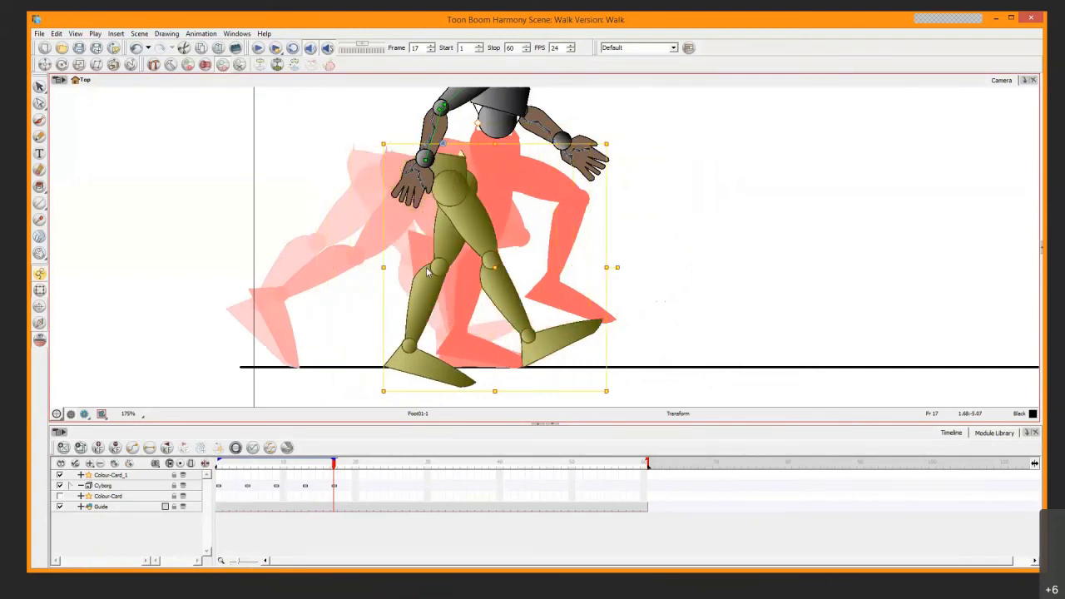
{"action": "key", "text": "Right"}
{"action": "key", "text": "Right"}
{"action": "key", "text": "Right"}
{"action": "key", "text": "Right"}
{"action": "key", "text": "Right"}
{"action": "key", "text": "Right"}
{"action": "key", "text": "Right"}
{"action": "key", "text": "Right"}
{"action": "key", "text": "Right"}
{"action": "key", "text": "Right"}
{"action": "key", "text": "Right"}
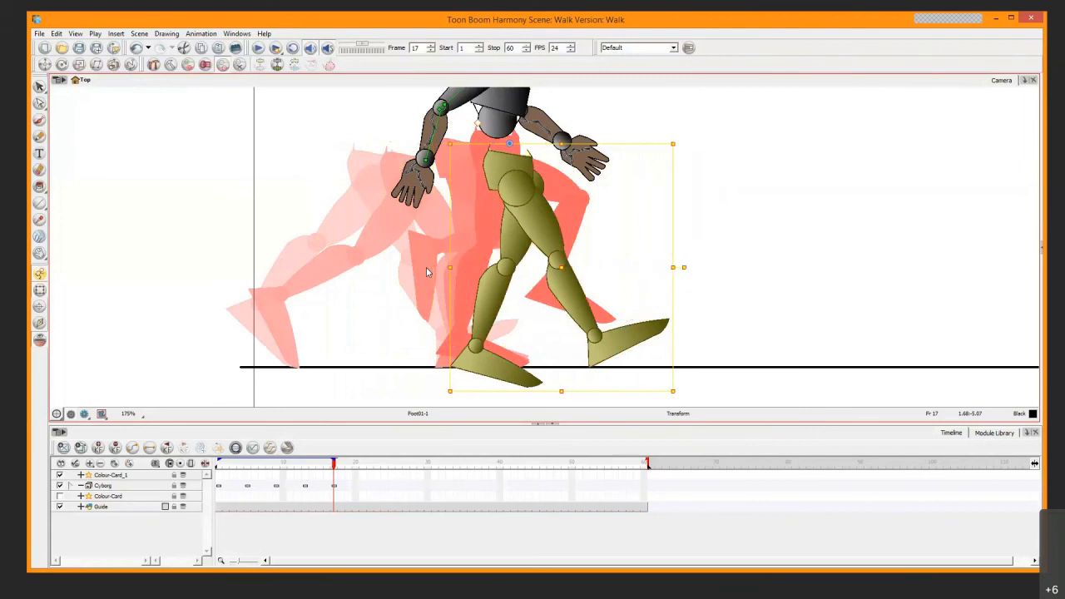
{"action": "key", "text": "Right"}
{"action": "key", "text": "Right"}
{"action": "key", "text": "Right"}
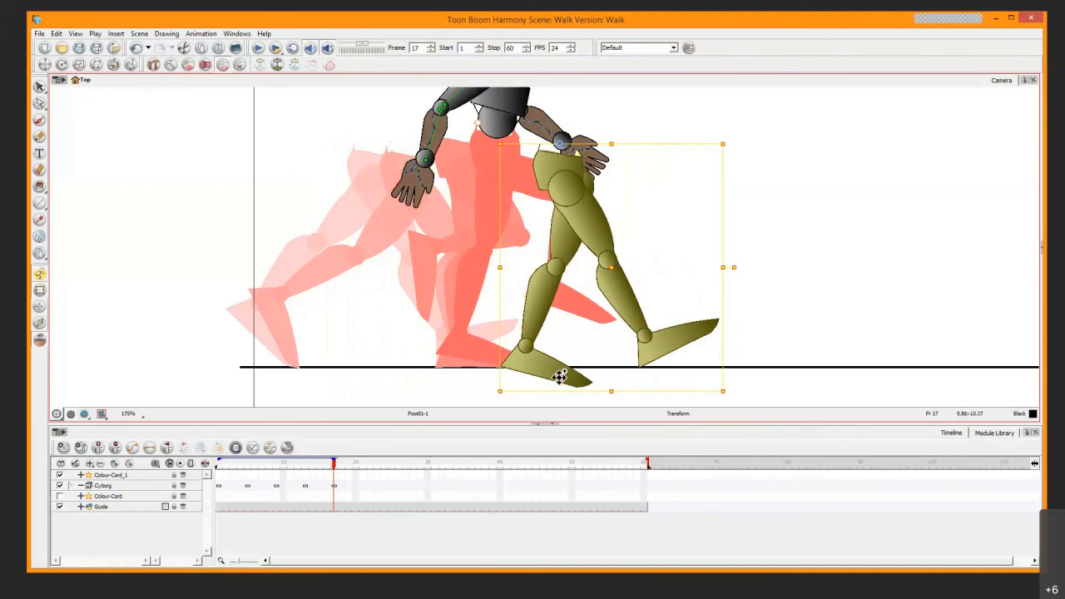
{"action": "key", "text": "Right"}
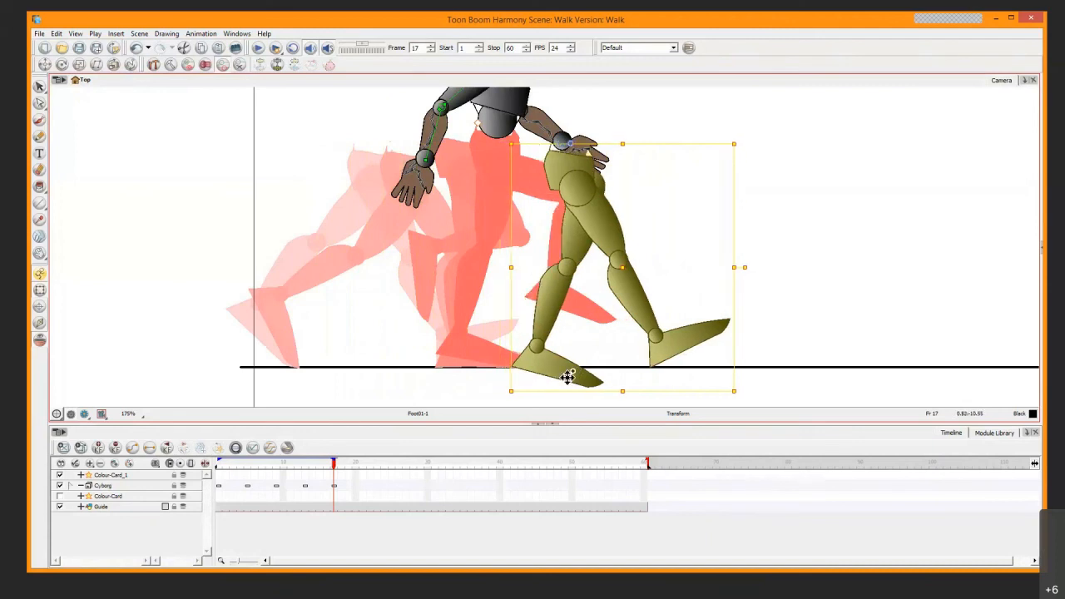
Select the whole rear leg up the hierarchy from its foot and nudge it slightly backward at the hip
{"action": "left_click", "coordinate": [568, 375]}
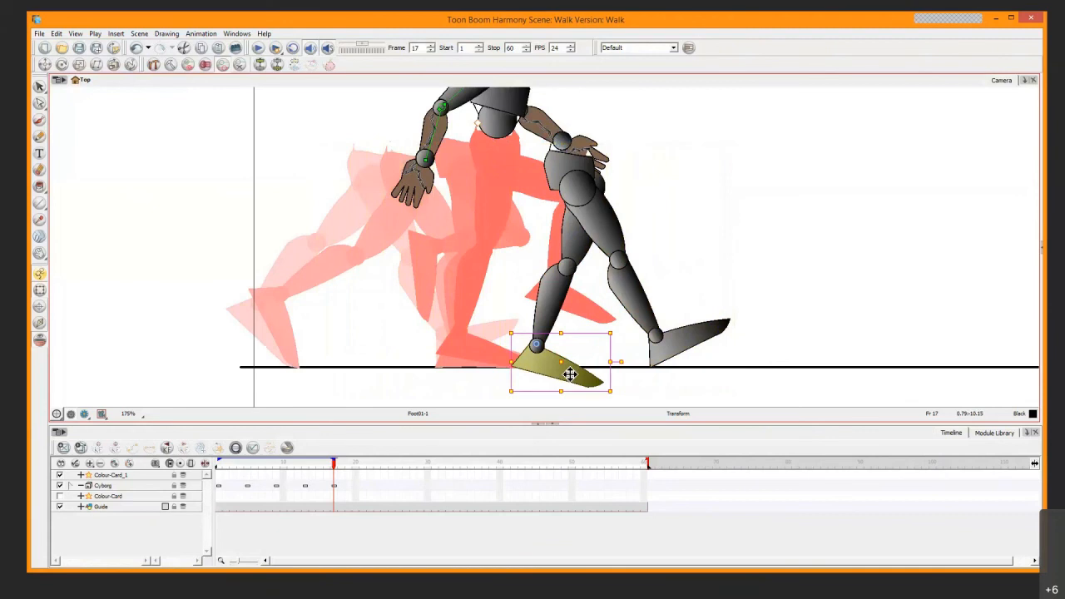
{"action": "key", "text": "b"}
{"action": "key", "text": "b"}
{"action": "left_click_drag", "start_coordinate": [579, 396], "coordinate": [573, 400]}
{"action": "key", "text": "Left"}
{"action": "key", "text": "Left"}
{"action": "key", "text": "Left"}
{"action": "key", "text": "Left"}
{"action": "key", "text": "Left"}
{"action": "key", "text": "Left"}
{"action": "key", "text": "Left"}
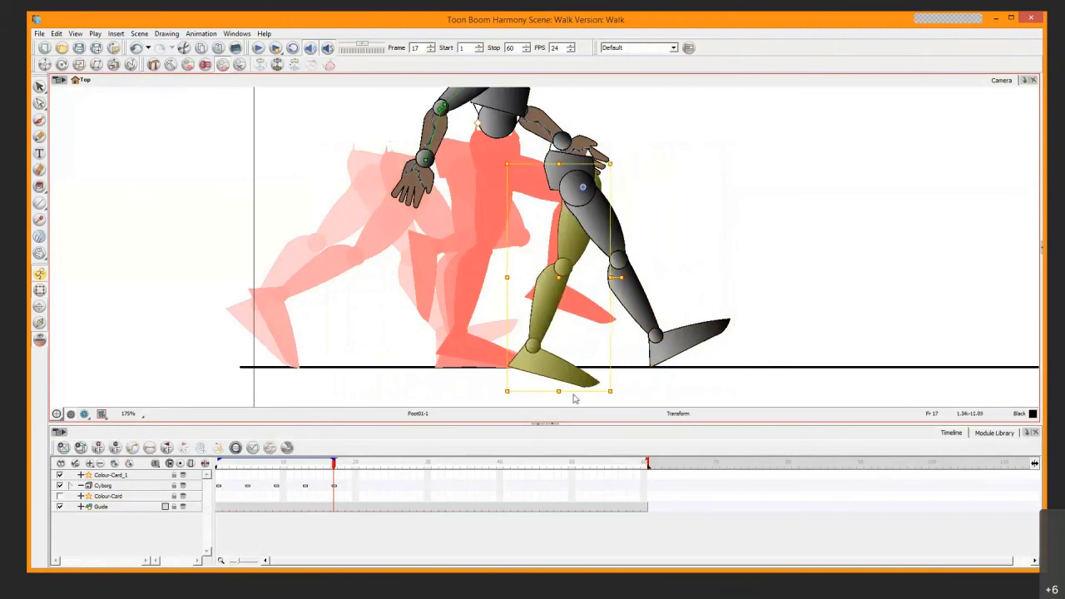
{"action": "key", "text": "Left"}
{"action": "key", "text": "Left"}
{"action": "key", "text": "Left"}
{"action": "key", "text": "Left"}
{"action": "key", "text": "Left"}
{"action": "key", "text": "Left"}
{"action": "key", "text": "Left"}
{"action": "key", "text": "Left"}
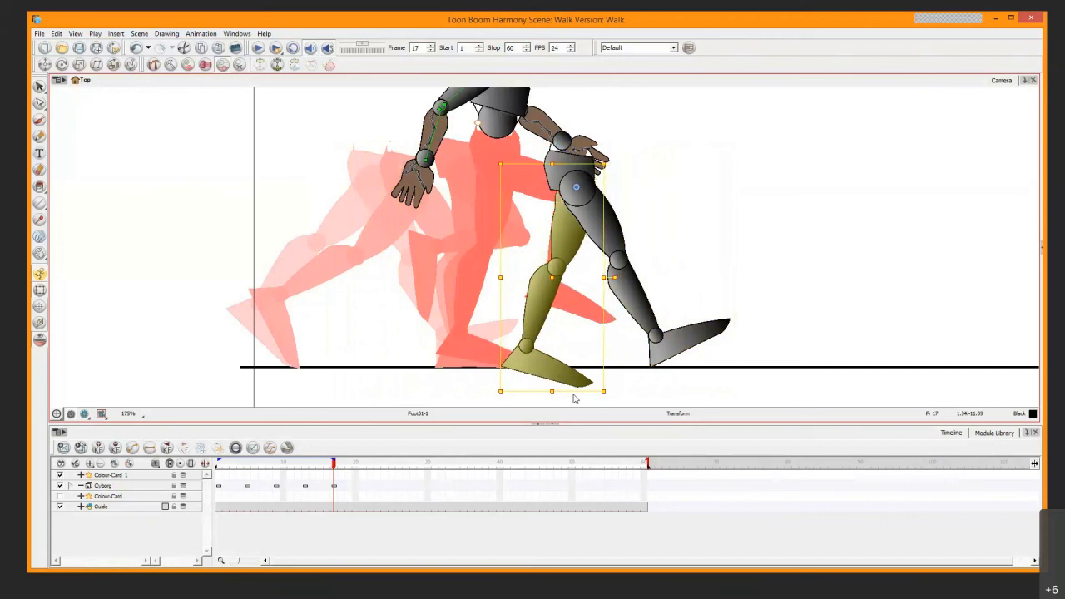
{"action": "key", "text": "Left"}
{"action": "key", "text": "Left"}
{"action": "key", "text": "Left"}
{"action": "key", "text": "Left"}
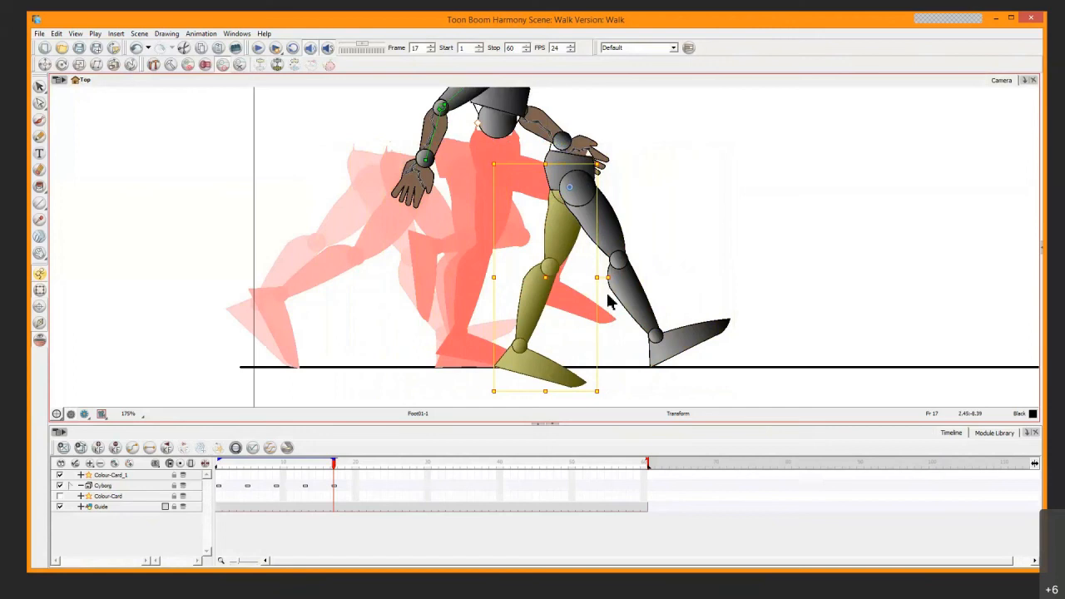
Swing the rear leg backward at the hip and raise it until its toe rests on the ground line
{"action": "left_click_drag", "start_coordinate": [608, 281], "coordinate": [579, 300]}
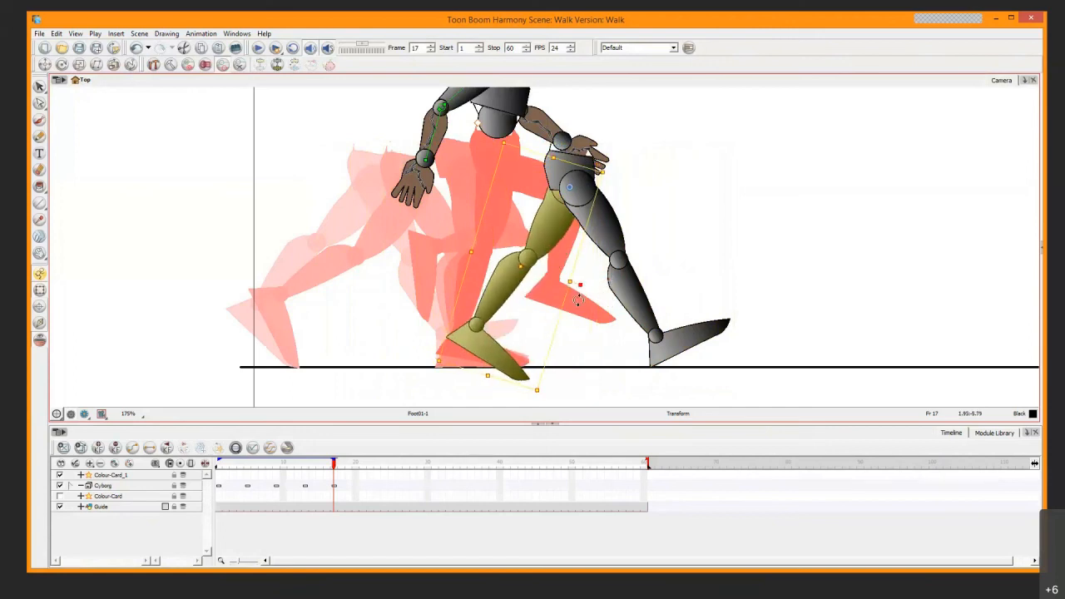
{"action": "left_click_drag", "start_coordinate": [528, 274], "coordinate": [535, 261]}
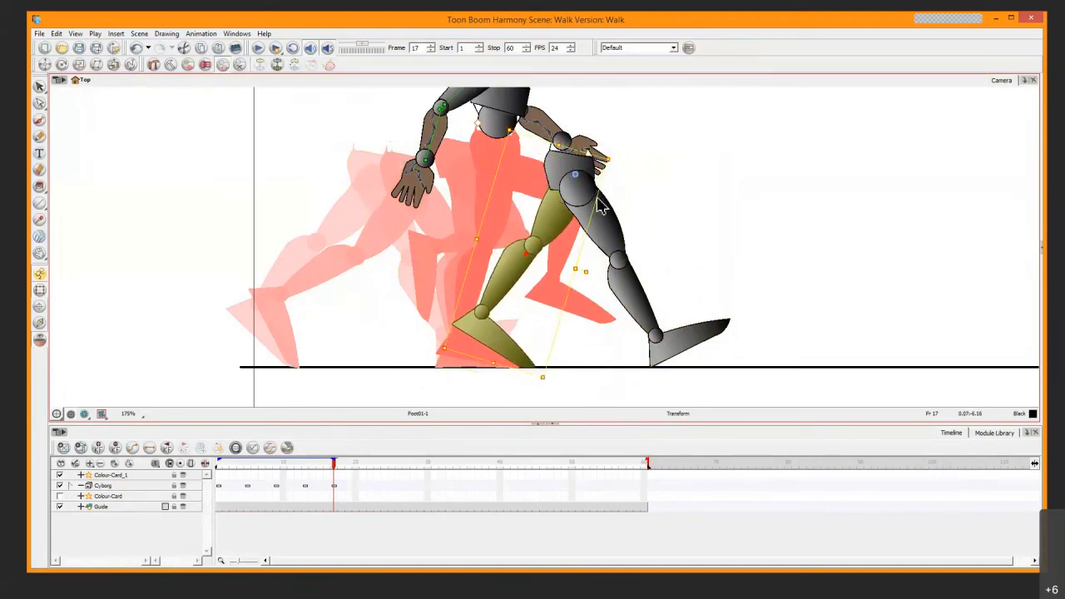
Select the whole front leg from its foot, nudge it slightly forward at the hip, and save the scene
{"action": "left_click", "coordinate": [672, 350]}
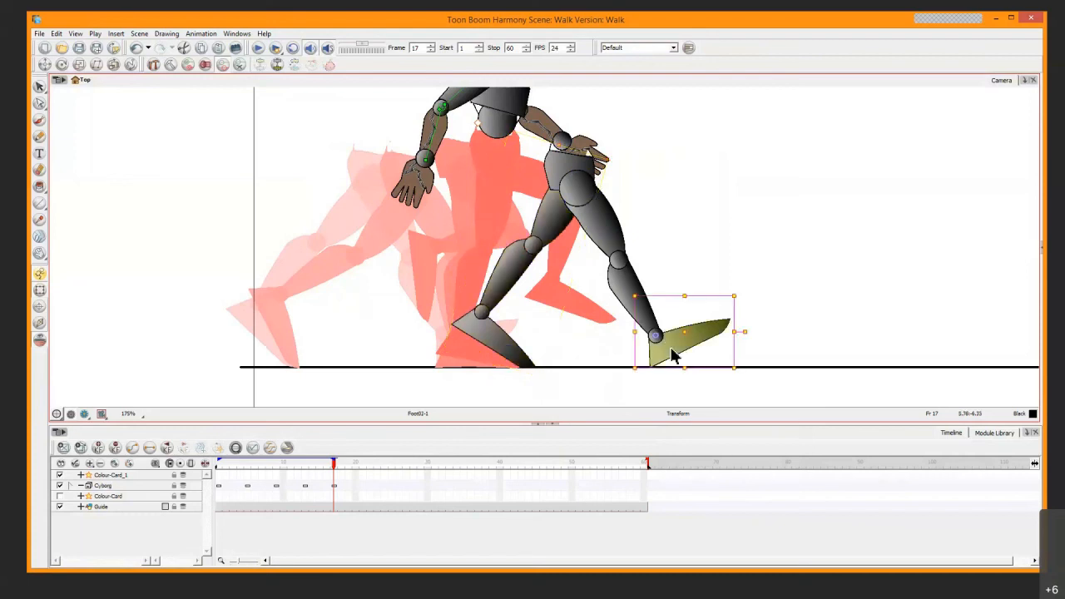
{"action": "key", "text": "b"}
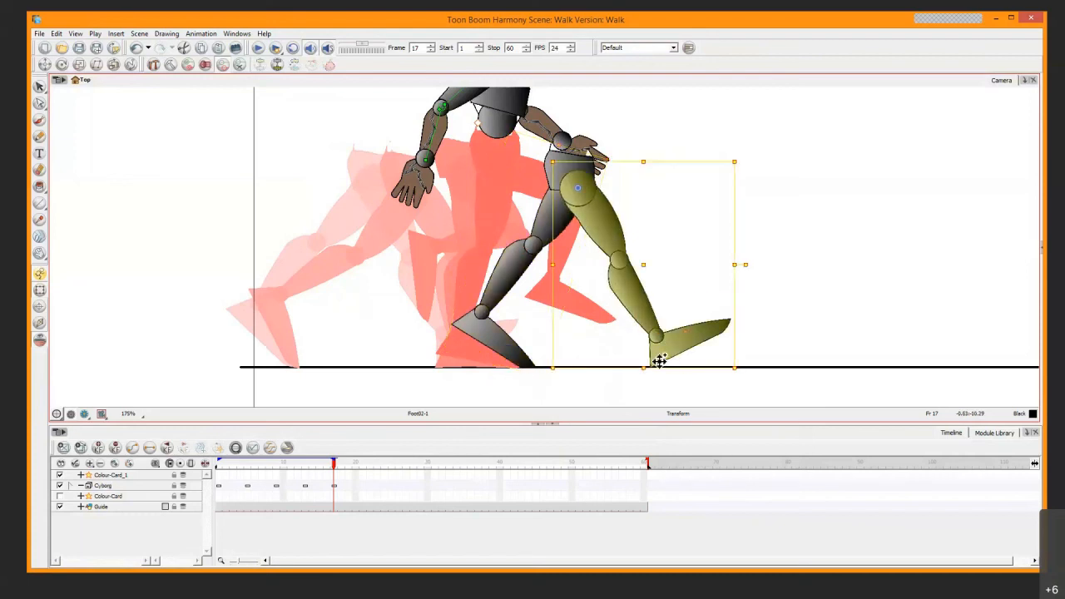
{"action": "key", "text": "Right"}
{"action": "key", "text": "Right"}
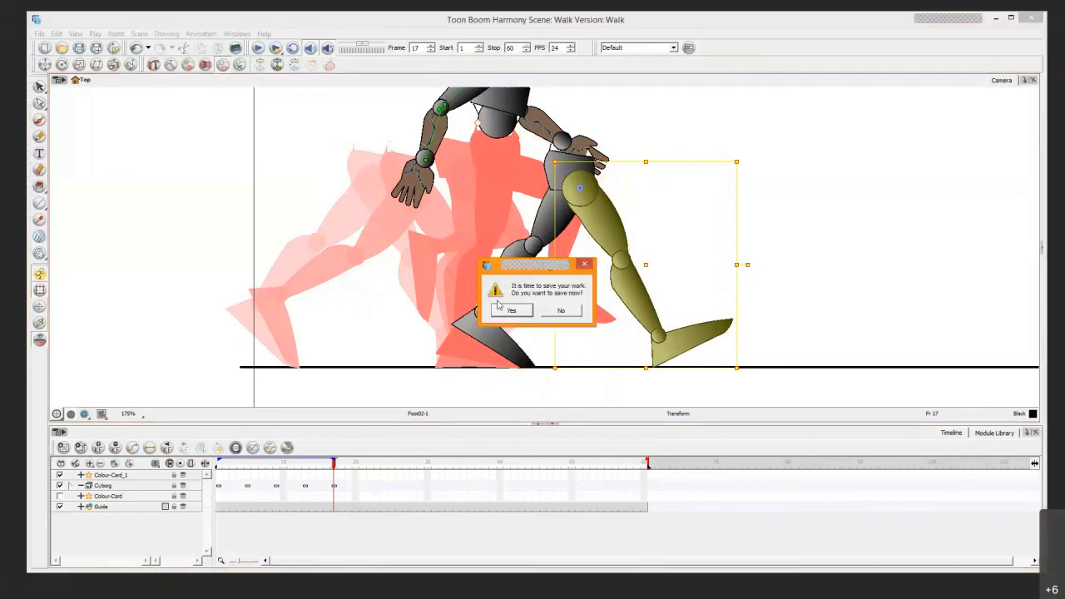
{"action": "left_click", "coordinate": [513, 311]}
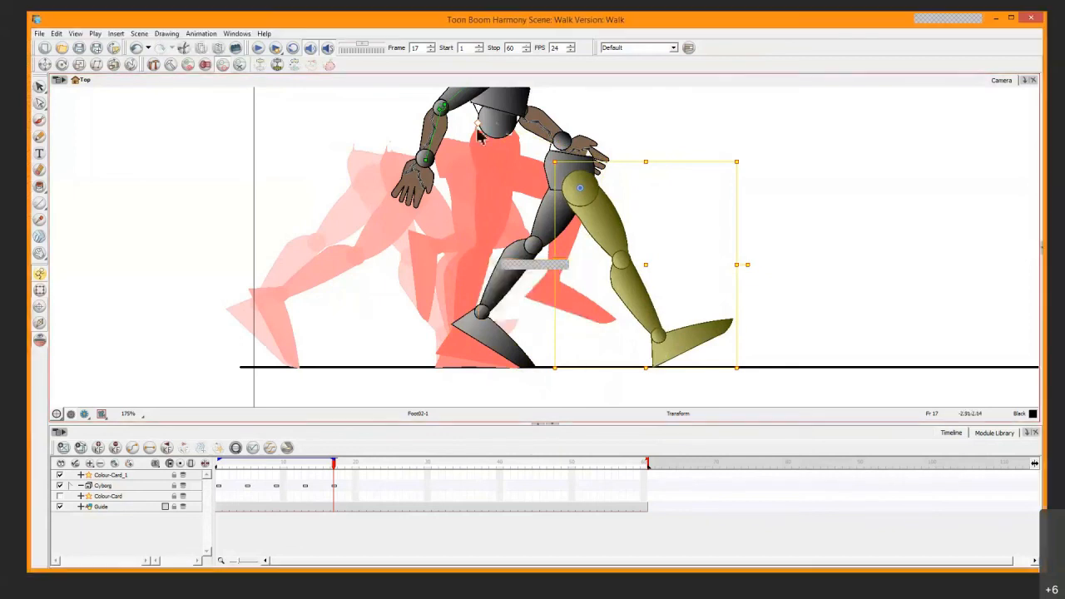
Move the torso with head and arms forward and down onto the hips, with the head just under the upper guide line
{"action": "left_click", "coordinate": [500, 127]}
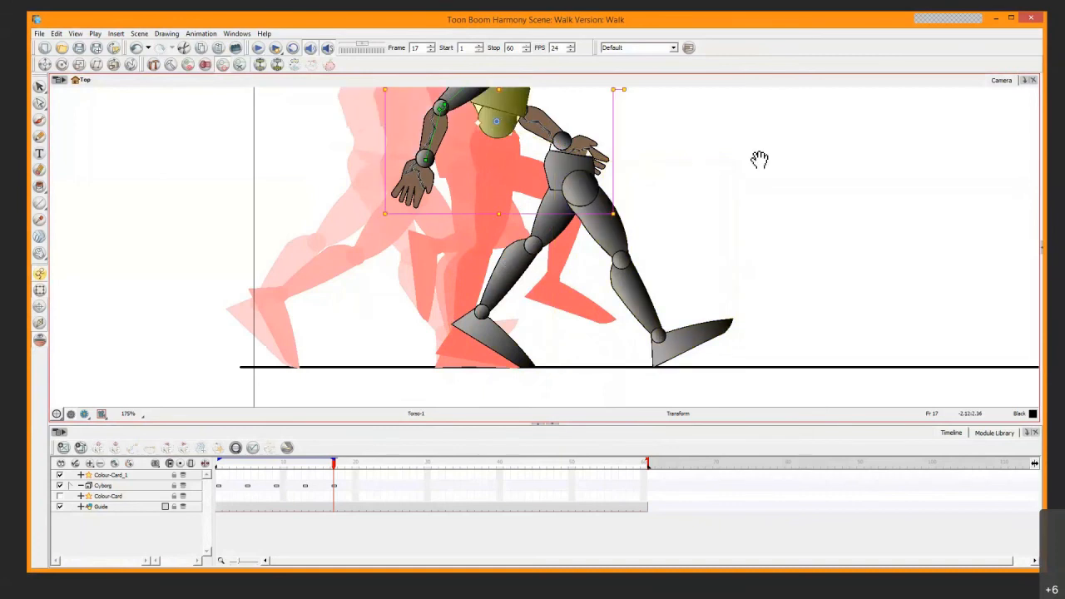
{"action": "left_click_drag", "start_coordinate": [760, 159], "coordinate": [727, 275]}
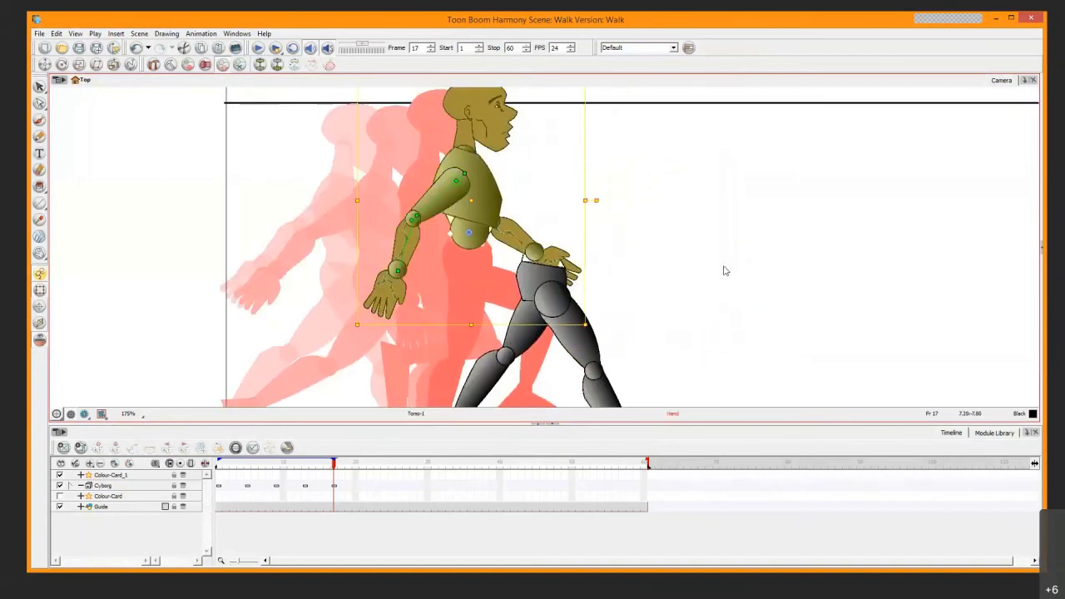
{"action": "key", "text": "Right"}
{"action": "key", "text": "Right"}
{"action": "key", "text": "Right"}
{"action": "key", "text": "Right"}
{"action": "key", "text": "Right"}
{"action": "key", "text": "Right"}
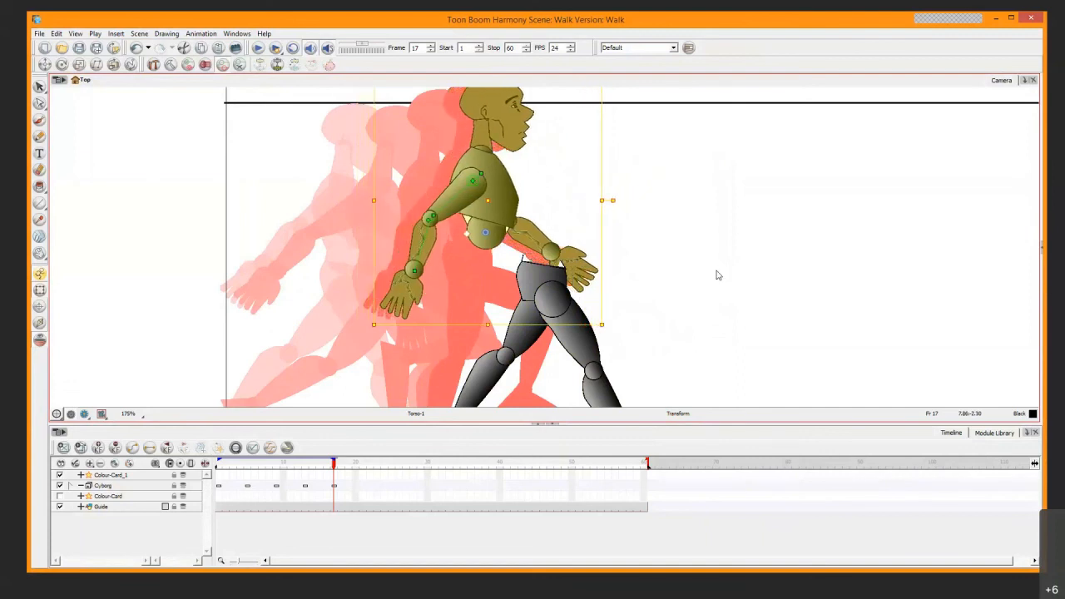
{"action": "key", "text": "Right"}
{"action": "key", "text": "Right"}
{"action": "key", "text": "Right"}
{"action": "left_click_drag", "start_coordinate": [521, 202], "coordinate": [549, 231]}
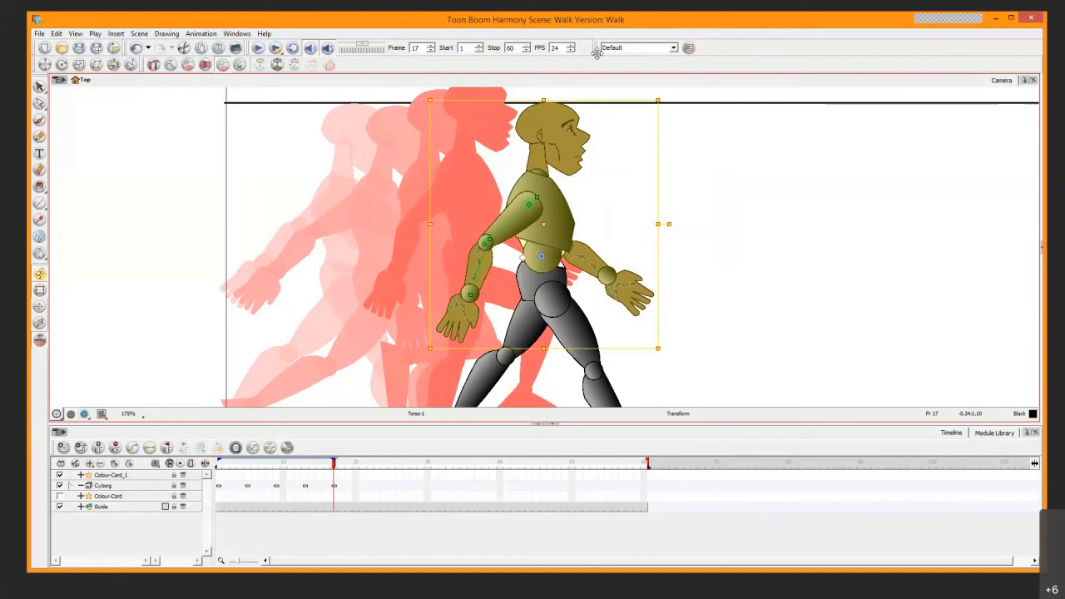
Check the waist and head alignment up close and rotate the upper body very slightly backward at the waist
{"action": "key", "text": "2"}
{"action": "key", "text": "2"}
{"action": "key", "text": "2"}
{"action": "left_click_drag", "start_coordinate": [594, 162], "coordinate": [577, 310]}
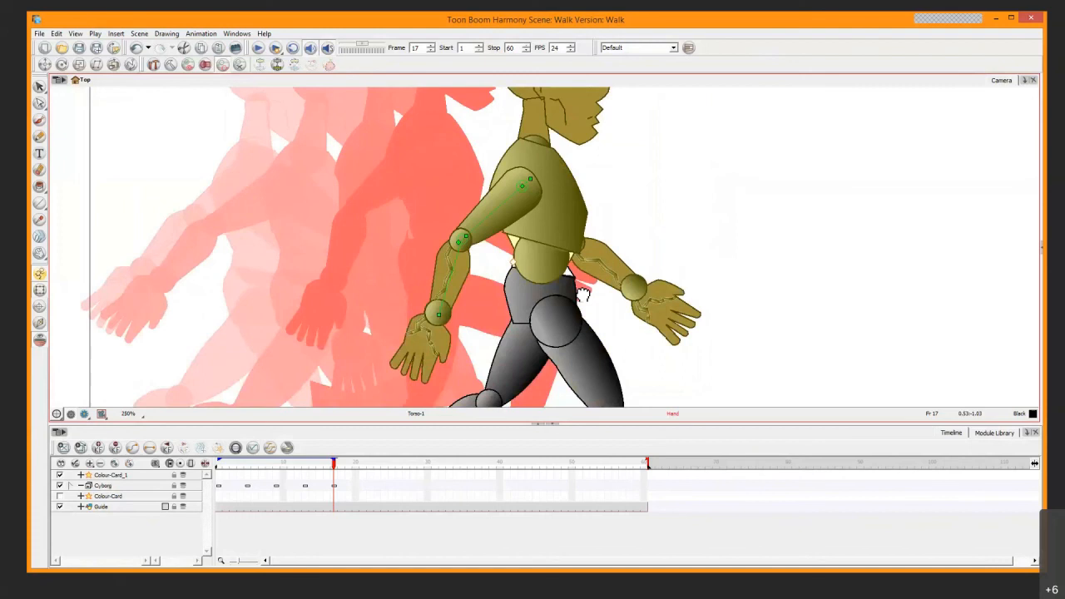
{"action": "key", "text": "space"}
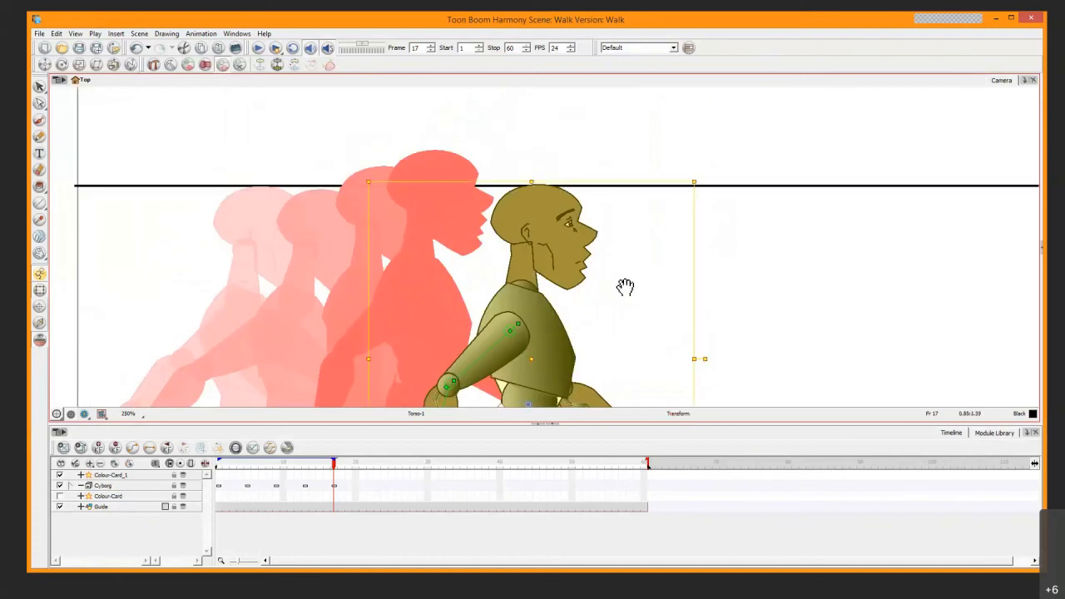
{"action": "left_click_drag", "start_coordinate": [622, 225], "coordinate": [623, 93]}
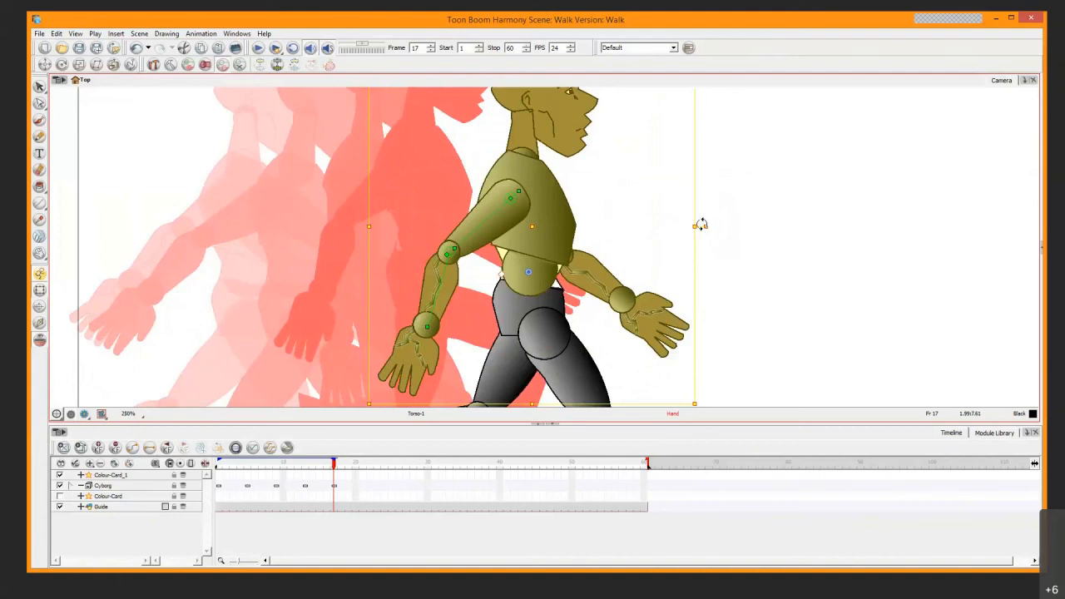
{"action": "left_click_drag", "start_coordinate": [702, 225], "coordinate": [700, 221]}
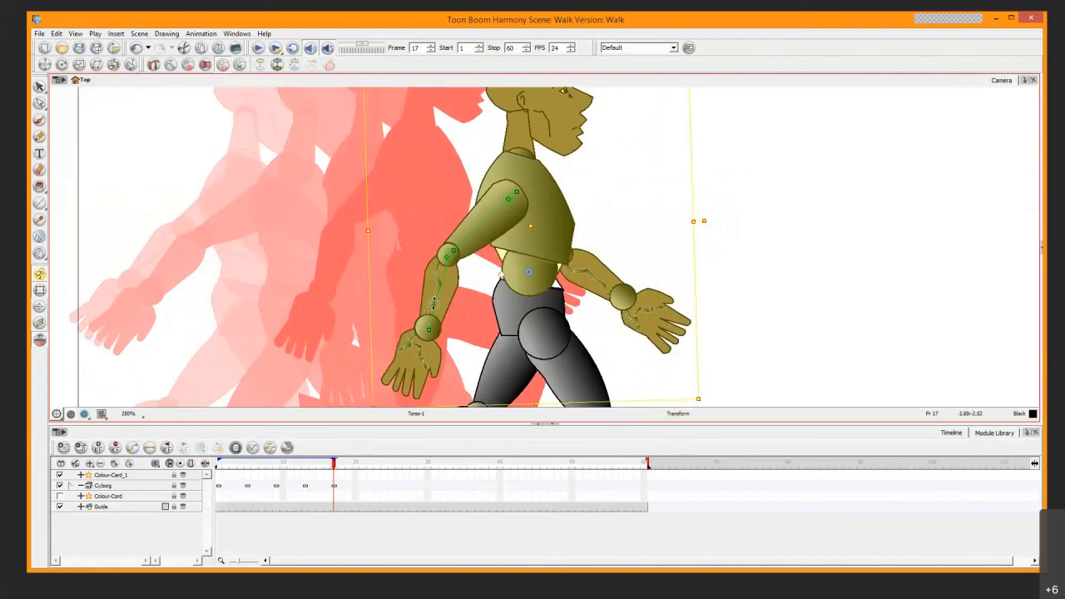
Swing the near arm slightly further back and rotate the whole far arm further forward and up at the shoulder
{"action": "left_click_drag", "start_coordinate": [433, 301], "coordinate": [428, 302]}
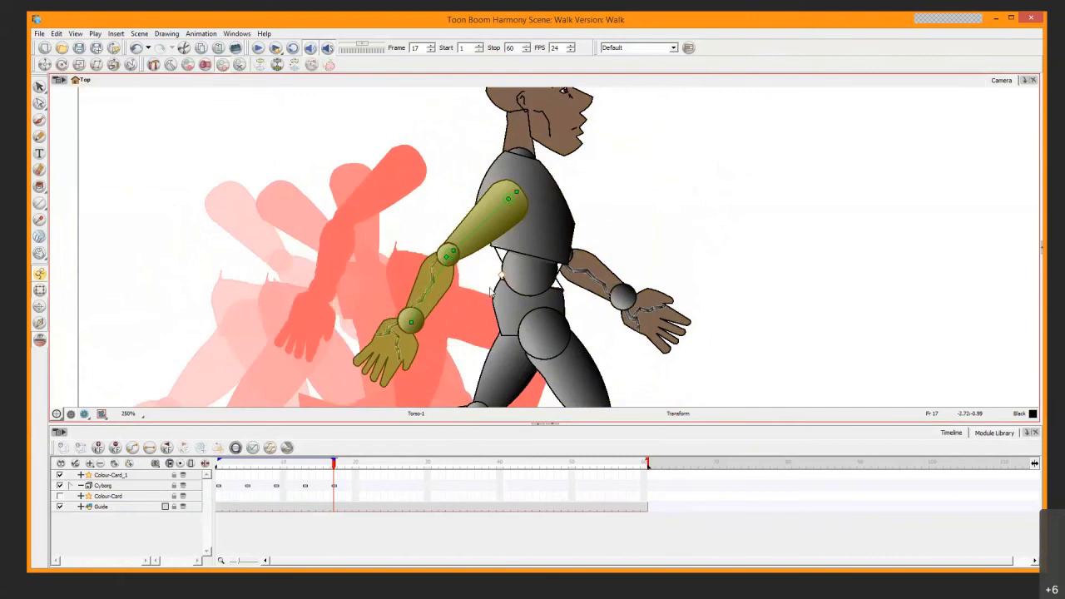
{"action": "left_click", "coordinate": [604, 288]}
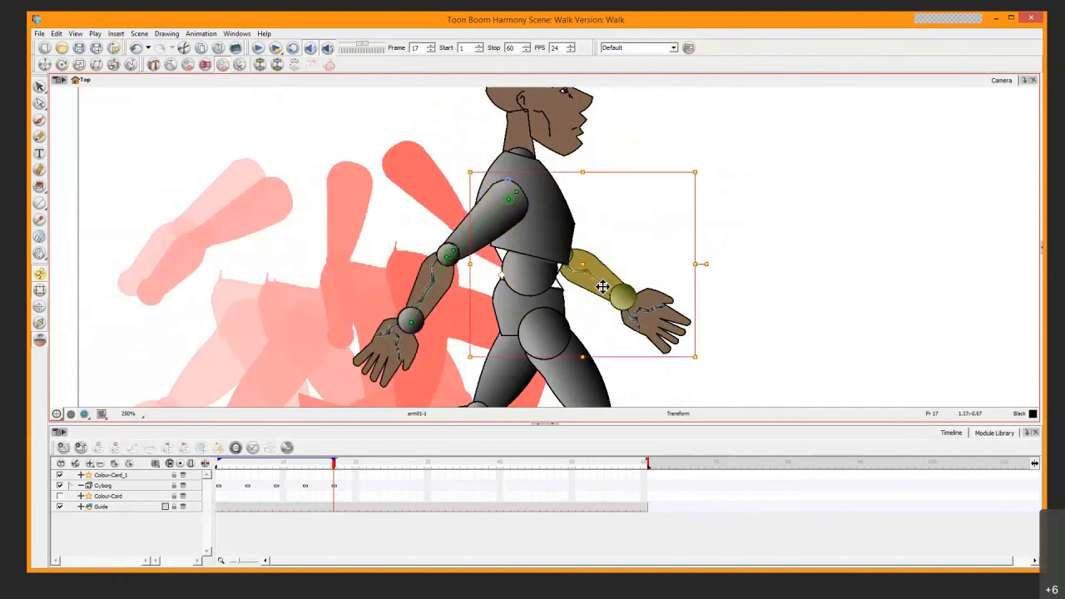
{"action": "left_click", "coordinate": [636, 284]}
{"action": "left_click", "coordinate": [637, 283]}
{"action": "left_click_drag", "start_coordinate": [706, 262], "coordinate": [723, 242]}
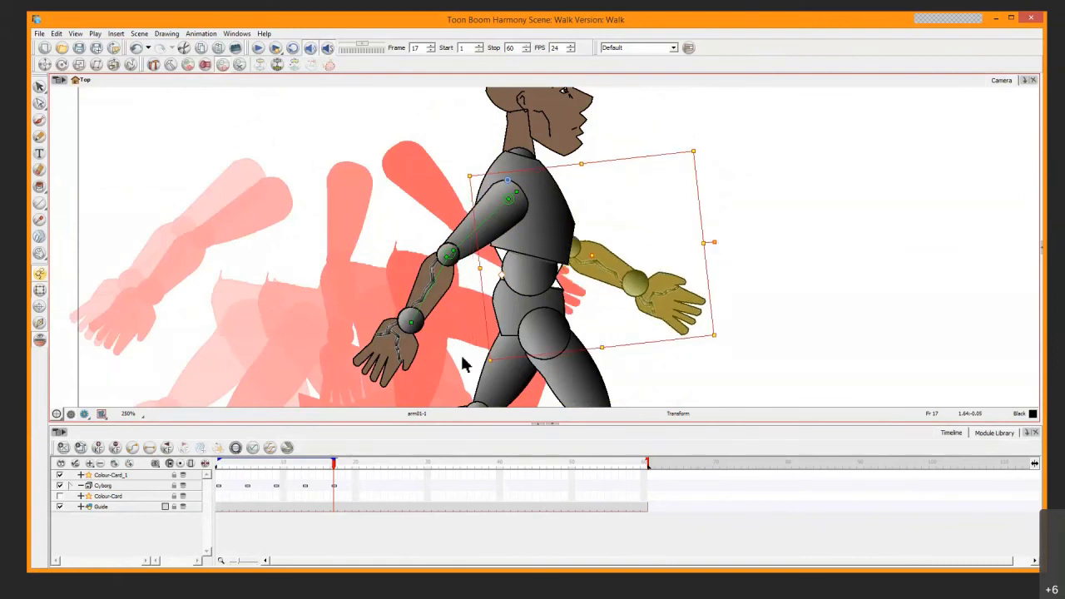
Check the whole frame 17 pose against the upper and lower guide lines with the character deselected
{"action": "key", "text": "1"}
{"action": "key", "text": "1"}
{"action": "left_click", "coordinate": [334, 486]}
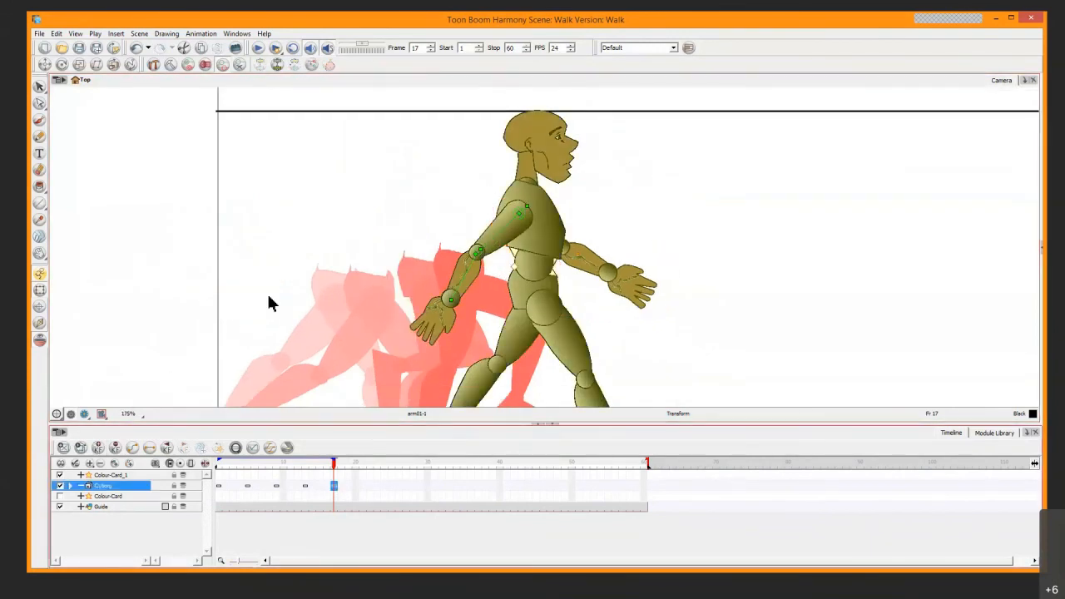
{"action": "left_click", "coordinate": [585, 204]}
{"action": "key", "text": "1"}
{"action": "key", "text": "1"}
{"action": "key", "text": "1"}
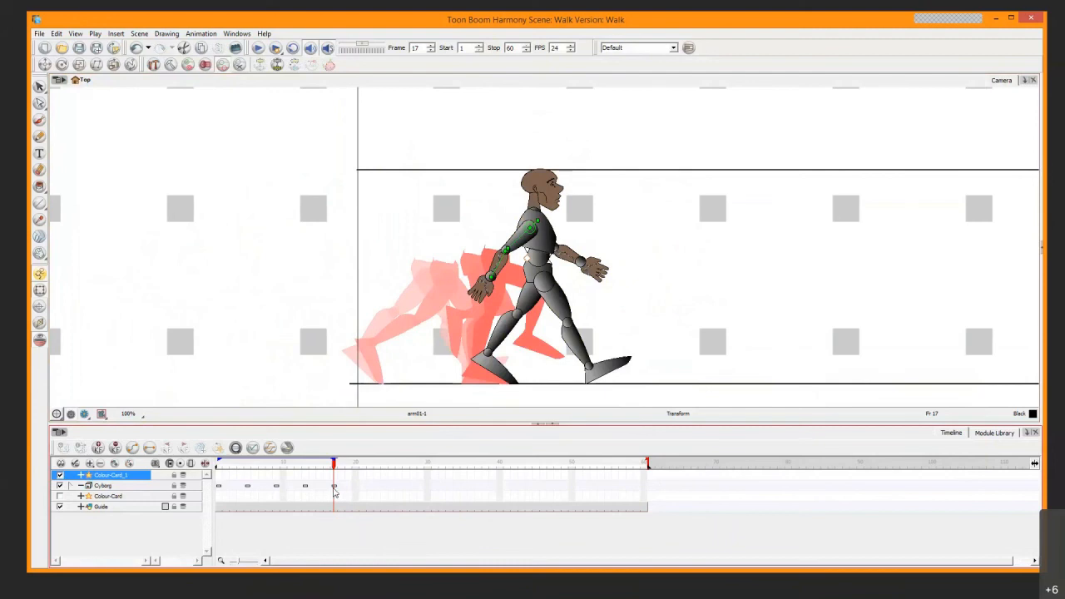
Flip back and forth through the key poses on frames 1, 5, 9, 13 and 17 to examine the walk's motion
{"action": "left_click", "coordinate": [334, 488]}
{"action": "left_click", "coordinate": [308, 488]}
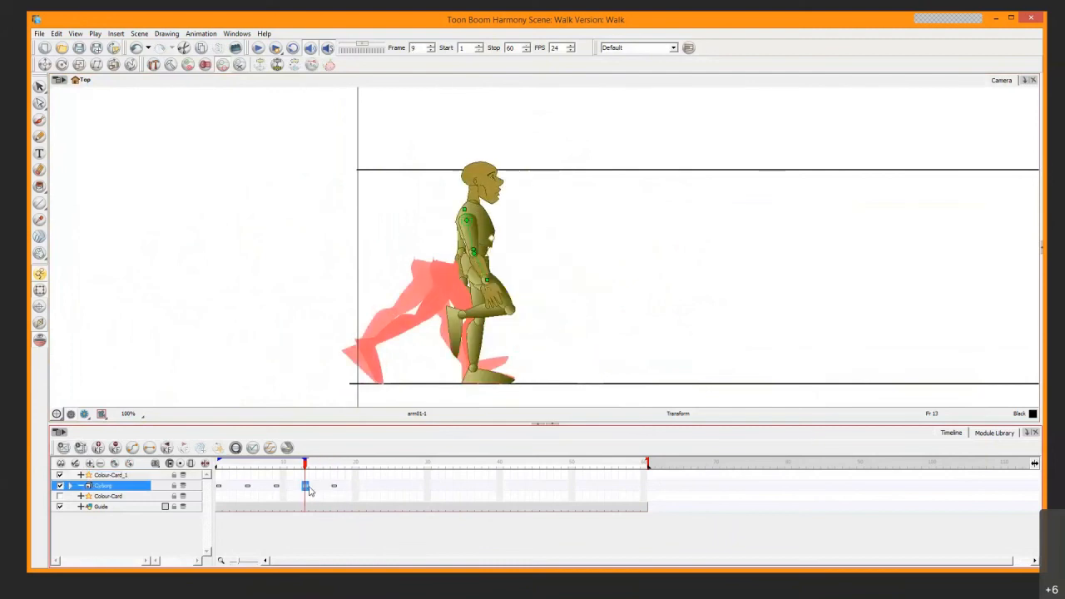
{"action": "key", "text": "shift+comma"}
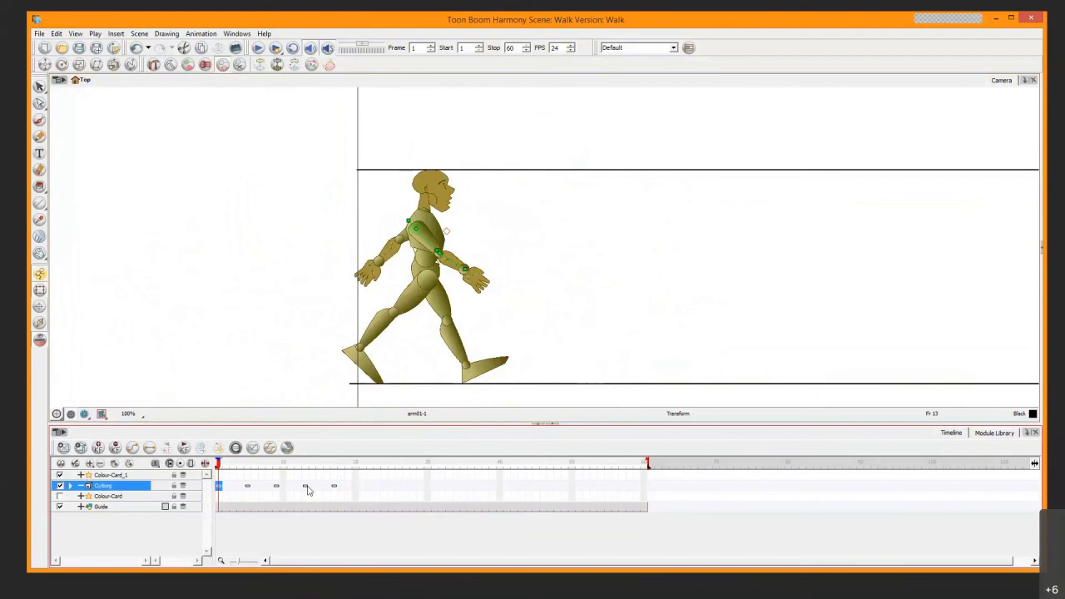
{"action": "key", "text": "apostrophe"}
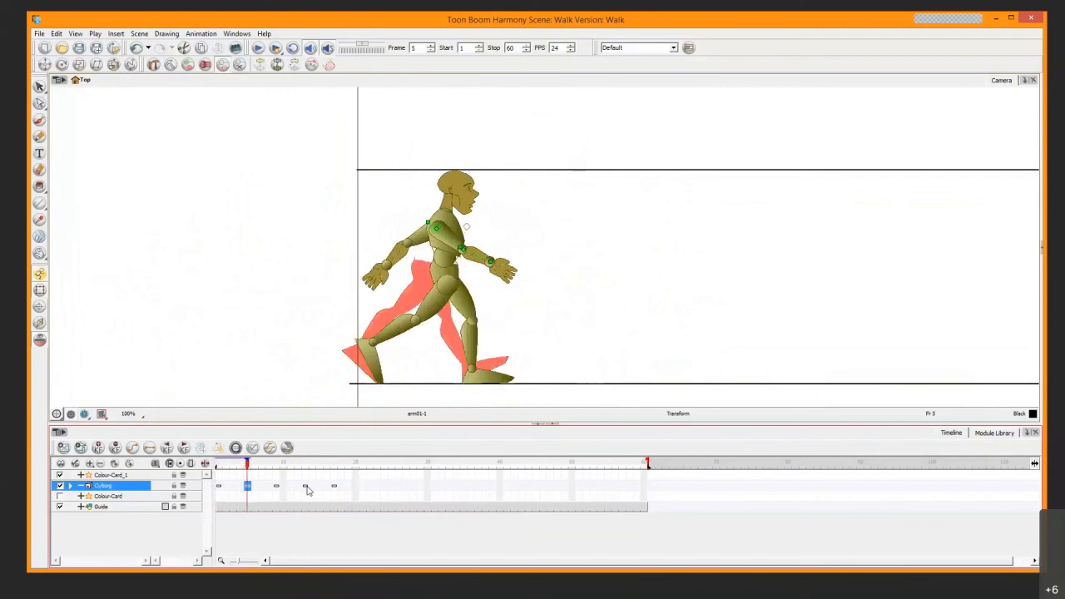
{"action": "key", "text": "apostrophe"}
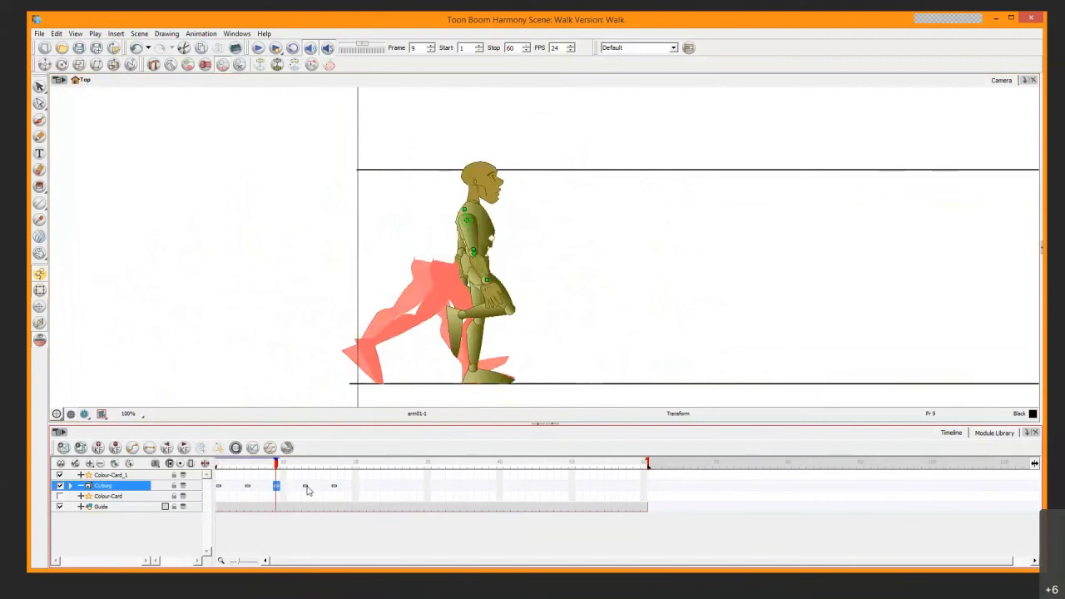
{"action": "key", "text": "apostrophe"}
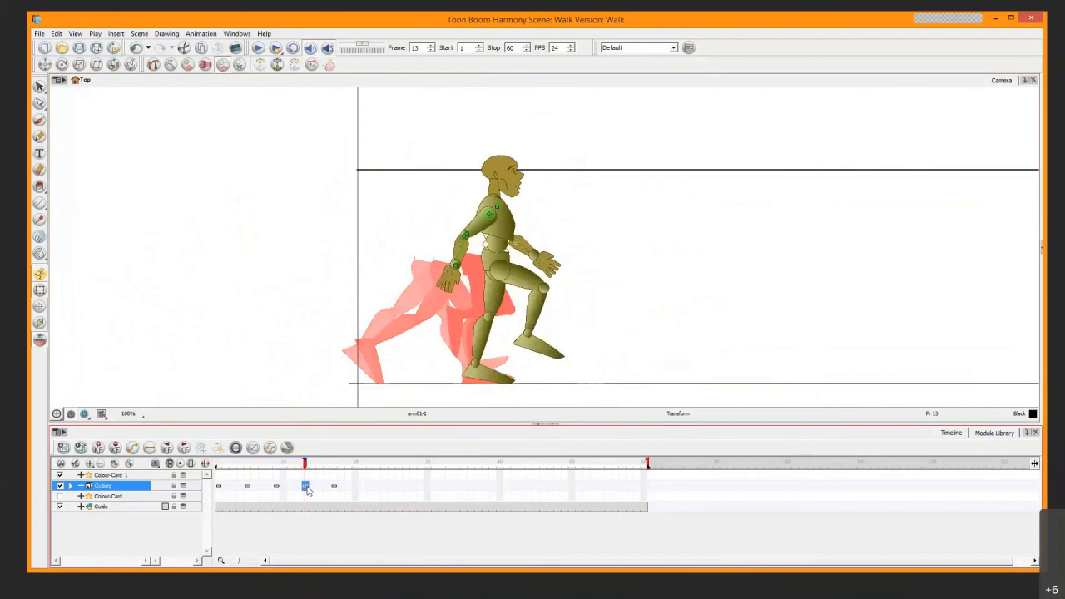
{"action": "key", "text": "apostrophe"}
{"action": "key", "text": "semicolon"}
{"action": "key", "text": "semicolon"}
{"action": "key", "text": "semicolon"}
{"action": "key", "text": "semicolon"}
{"action": "key", "text": "apostrophe"}
{"action": "key", "text": "apostrophe"}
{"action": "key", "text": "apostrophe"}
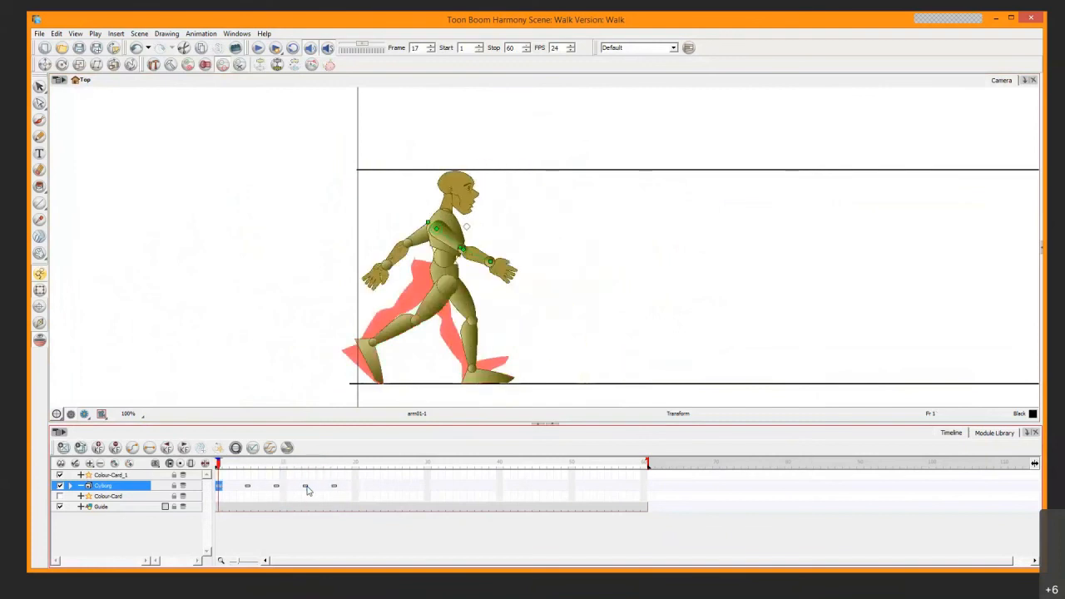
{"action": "key", "text": "apostrophe"}
{"action": "key", "text": "semicolon"}
{"action": "key", "text": "semicolon"}
{"action": "key", "text": "semicolon"}
{"action": "key", "text": "semicolon"}
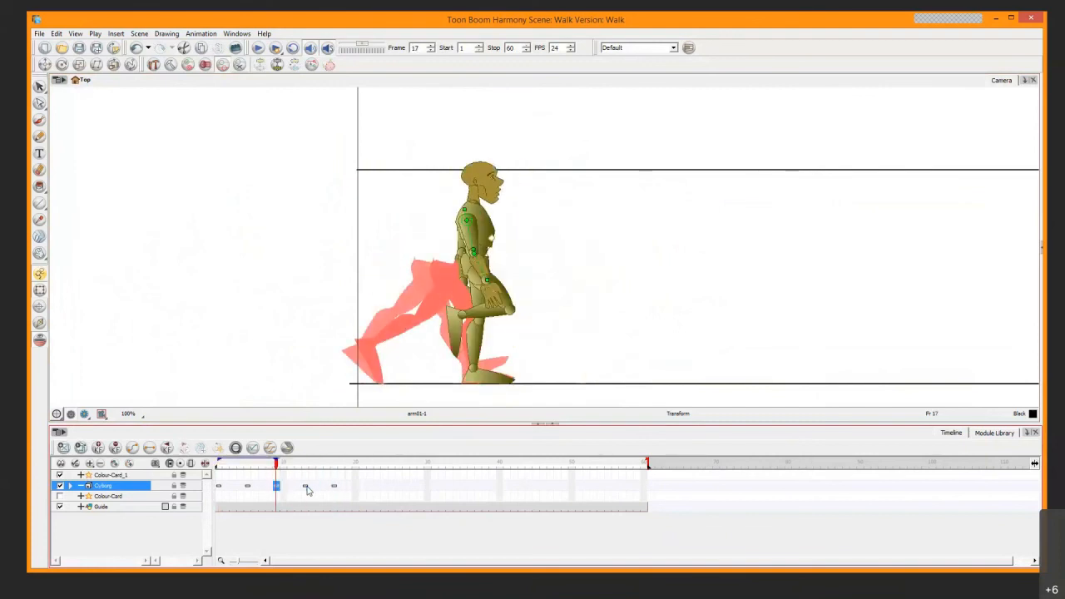
{"action": "key", "text": "apostrophe"}
{"action": "key", "text": "apostrophe"}
{"action": "key", "text": "apostrophe"}
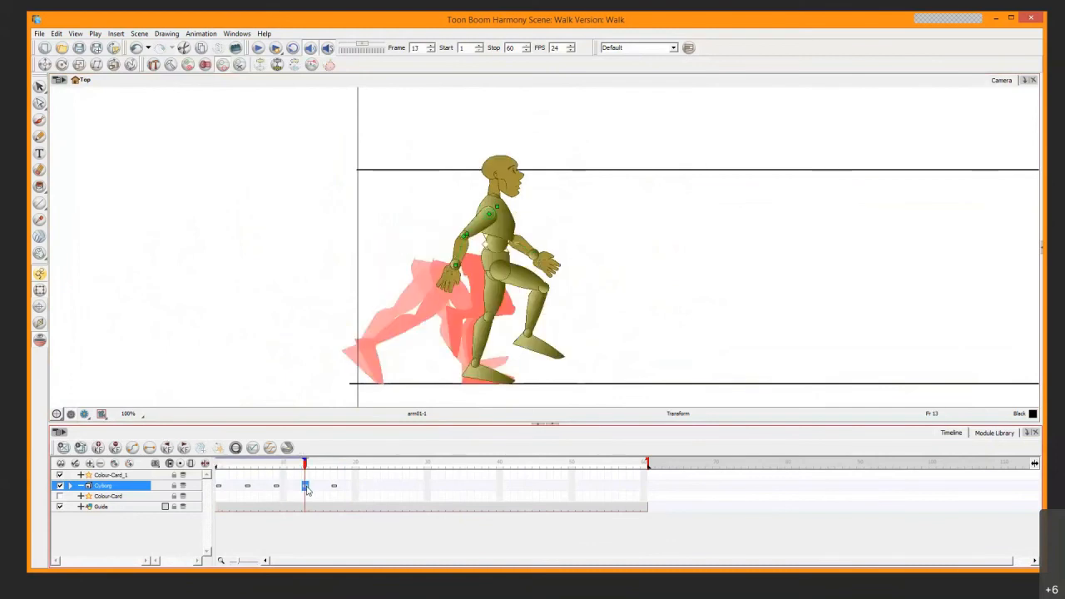
{"action": "key", "text": "apostrophe"}
{"action": "key", "text": "semicolon"}
{"action": "key", "text": "semicolon"}
{"action": "key", "text": "apostrophe"}
{"action": "key", "text": "apostrophe"}
{"action": "key", "text": "semicolon"}
{"action": "key", "text": "apostrophe"}
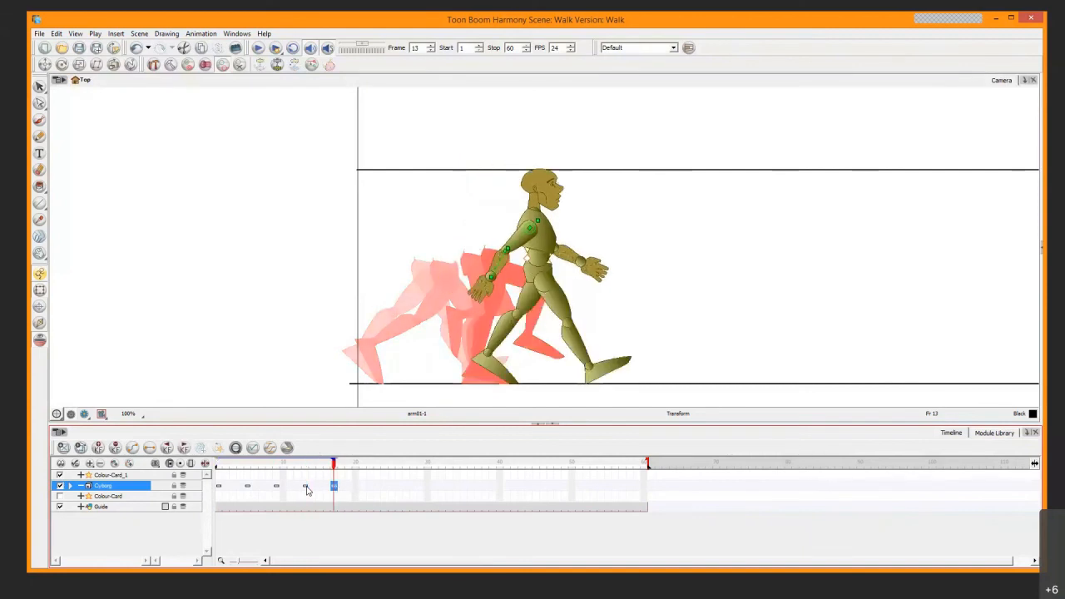
{"action": "key", "text": "semicolon"}
{"action": "key", "text": "semicolon"}
{"action": "key", "text": "apostrophe"}
{"action": "key", "text": "apostrophe"}
{"action": "key", "text": "semicolon"}
{"action": "key", "text": "semicolon"}
{"action": "key", "text": "semicolon"}
{"action": "key", "text": "semicolon"}
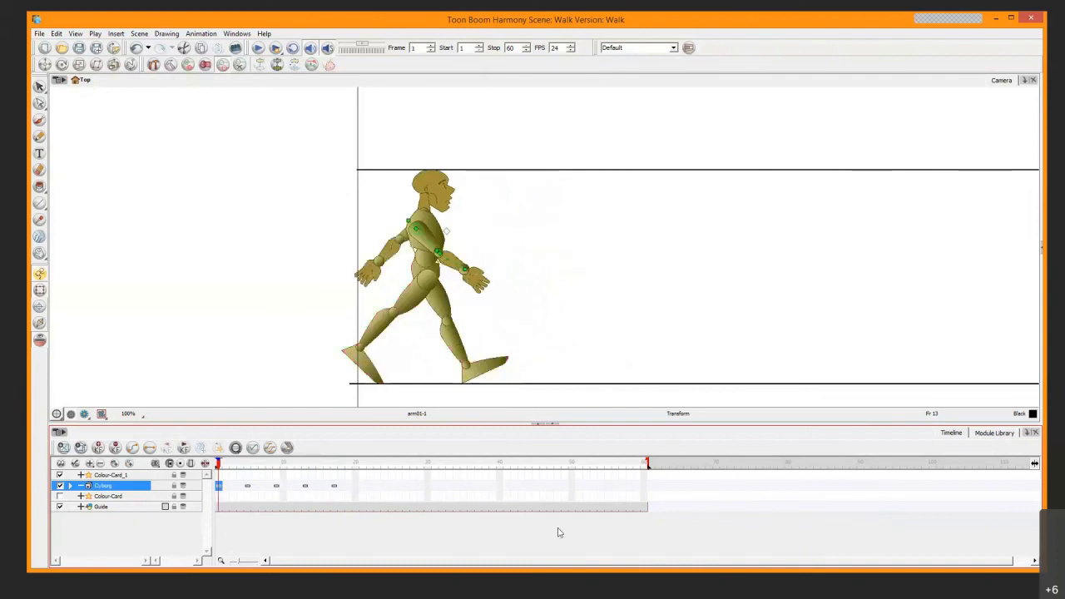
Play back the walk with the playback range ending at frame 17, and again with it extended to frame 23
{"action": "mouse_move", "coordinate": [647, 470]}
{"action": "left_mouse_down"}
{"action": "mouse_move", "coordinate": [611, 478]}
{"action": "mouse_move", "coordinate": [648, 471]}
{"action": "left_mouse_up"}
{"action": "left_click_drag", "start_coordinate": [649, 469], "coordinate": [339, 523]}
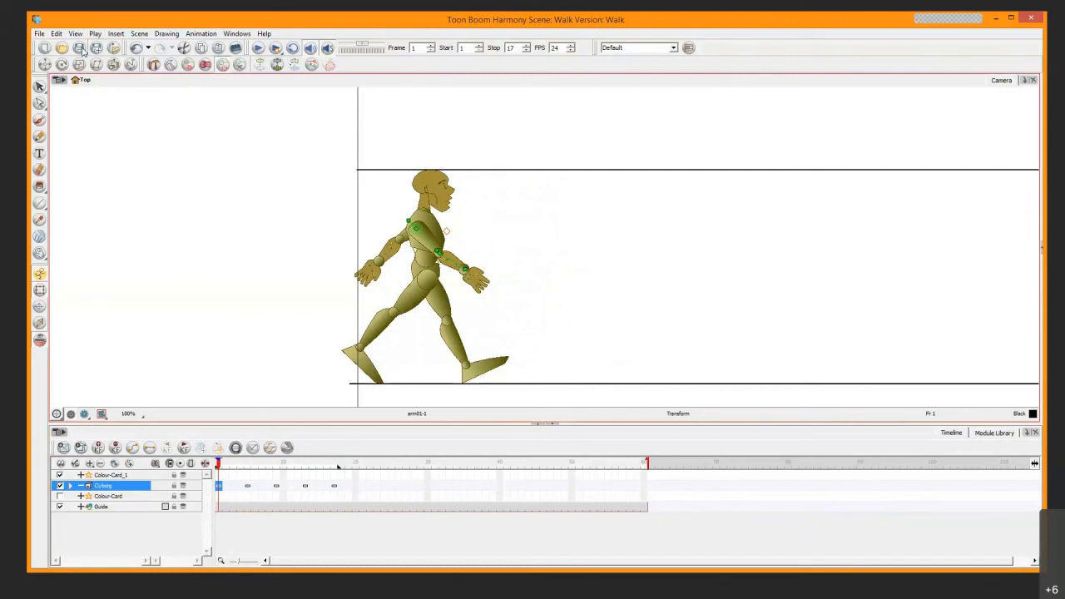
{"action": "left_click", "coordinate": [258, 48]}
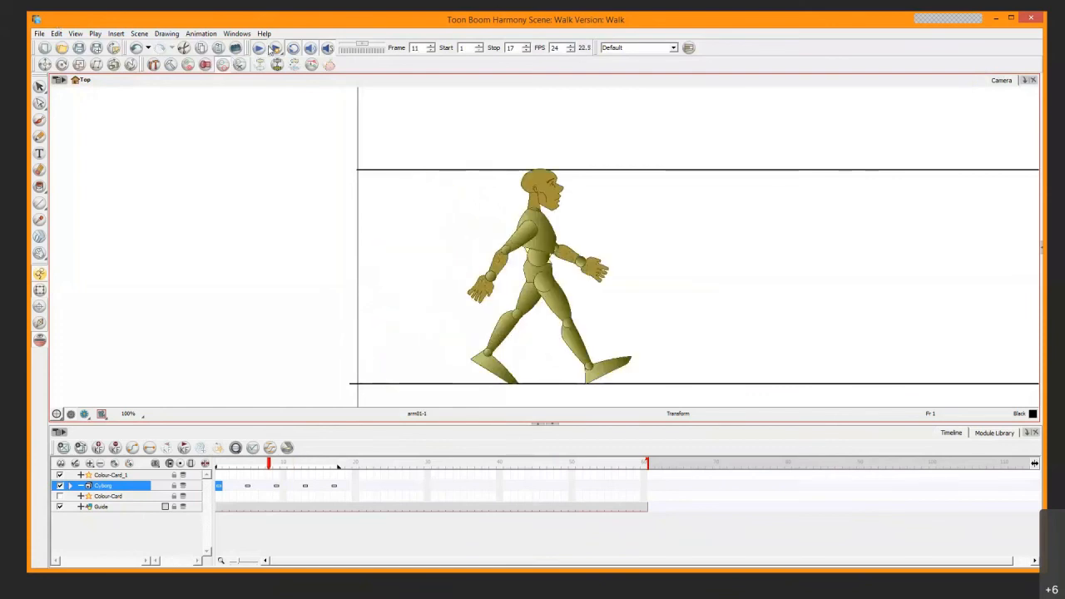
{"action": "left_click", "coordinate": [258, 49]}
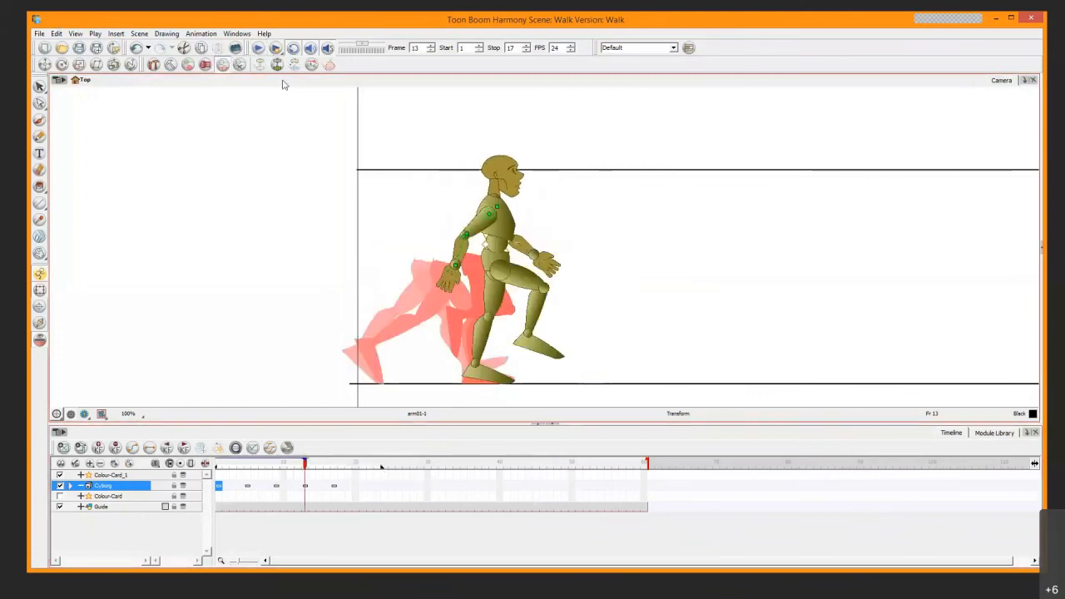
{"action": "left_click", "coordinate": [258, 48]}
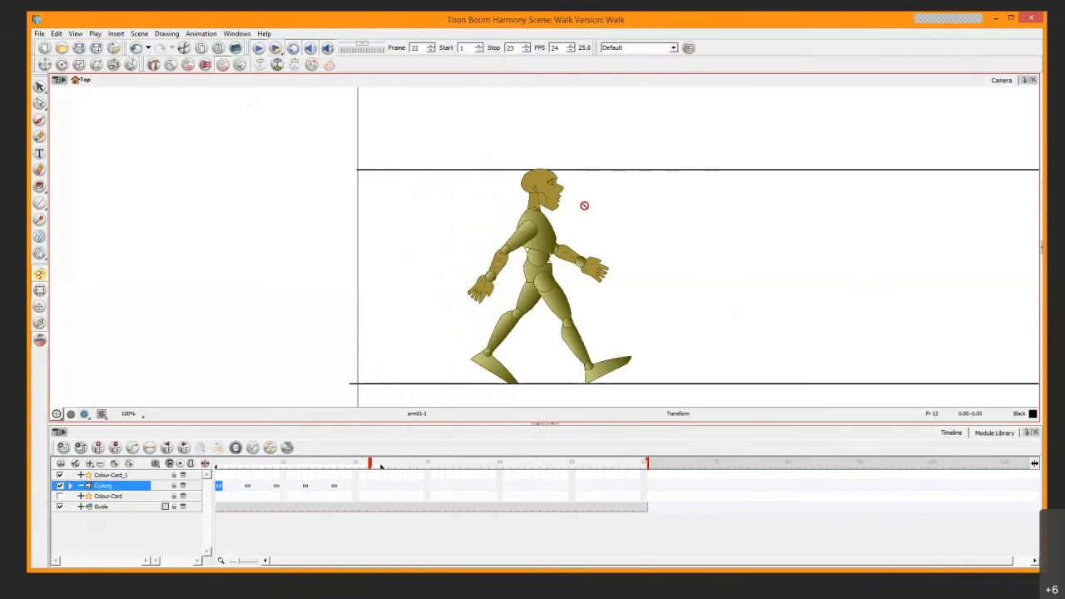
{"action": "left_click", "coordinate": [275, 65]}
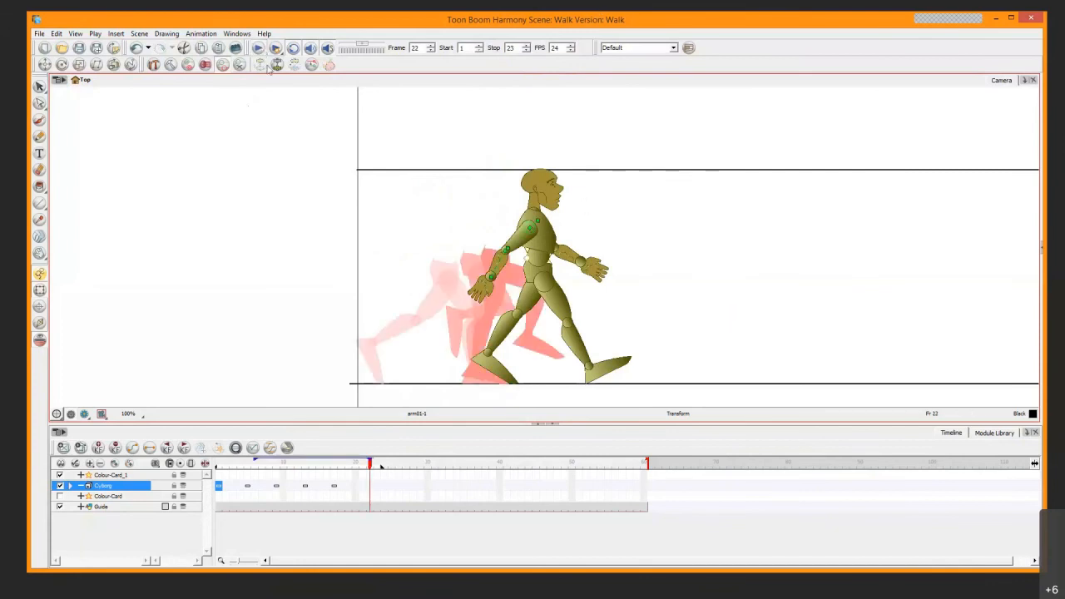